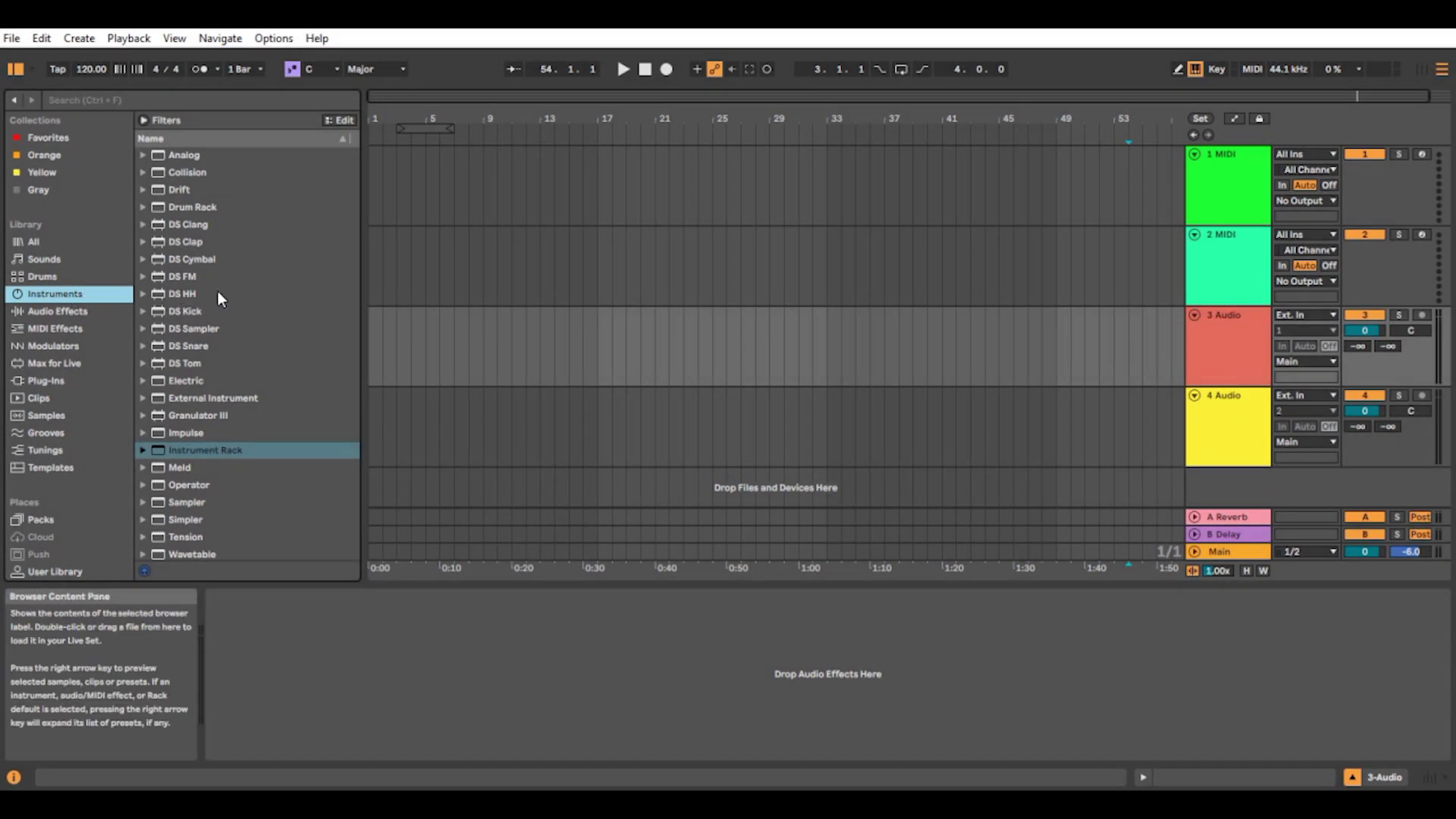
Step: Browse the Instrument Rack presets and preview Abilene Winter Pad, After Glow Pad and Airport Pad
scroll(217, 293, down, 1)
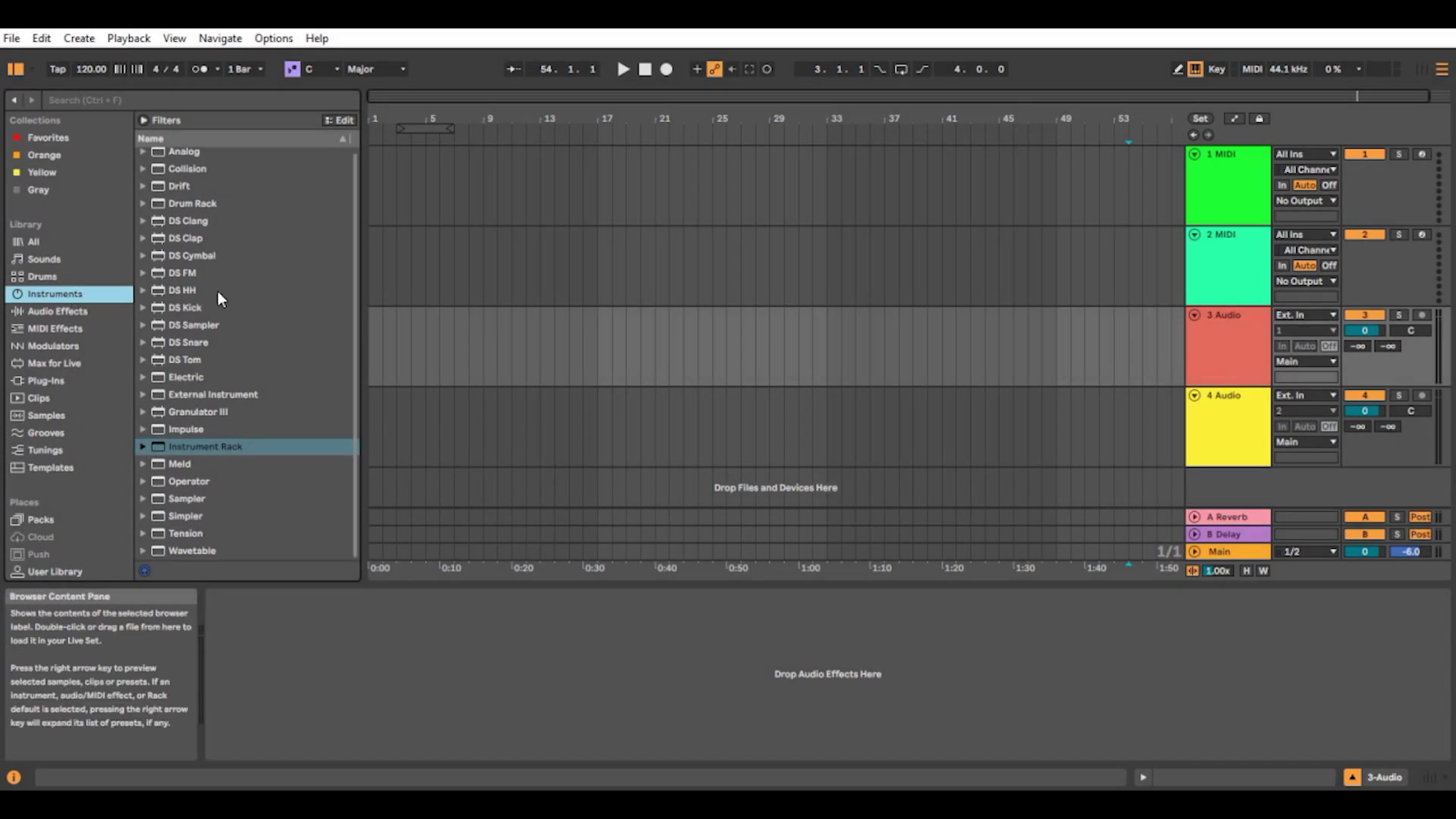
click(141, 447)
scroll(216, 426, down, 3)
scroll(217, 426, down, 1)
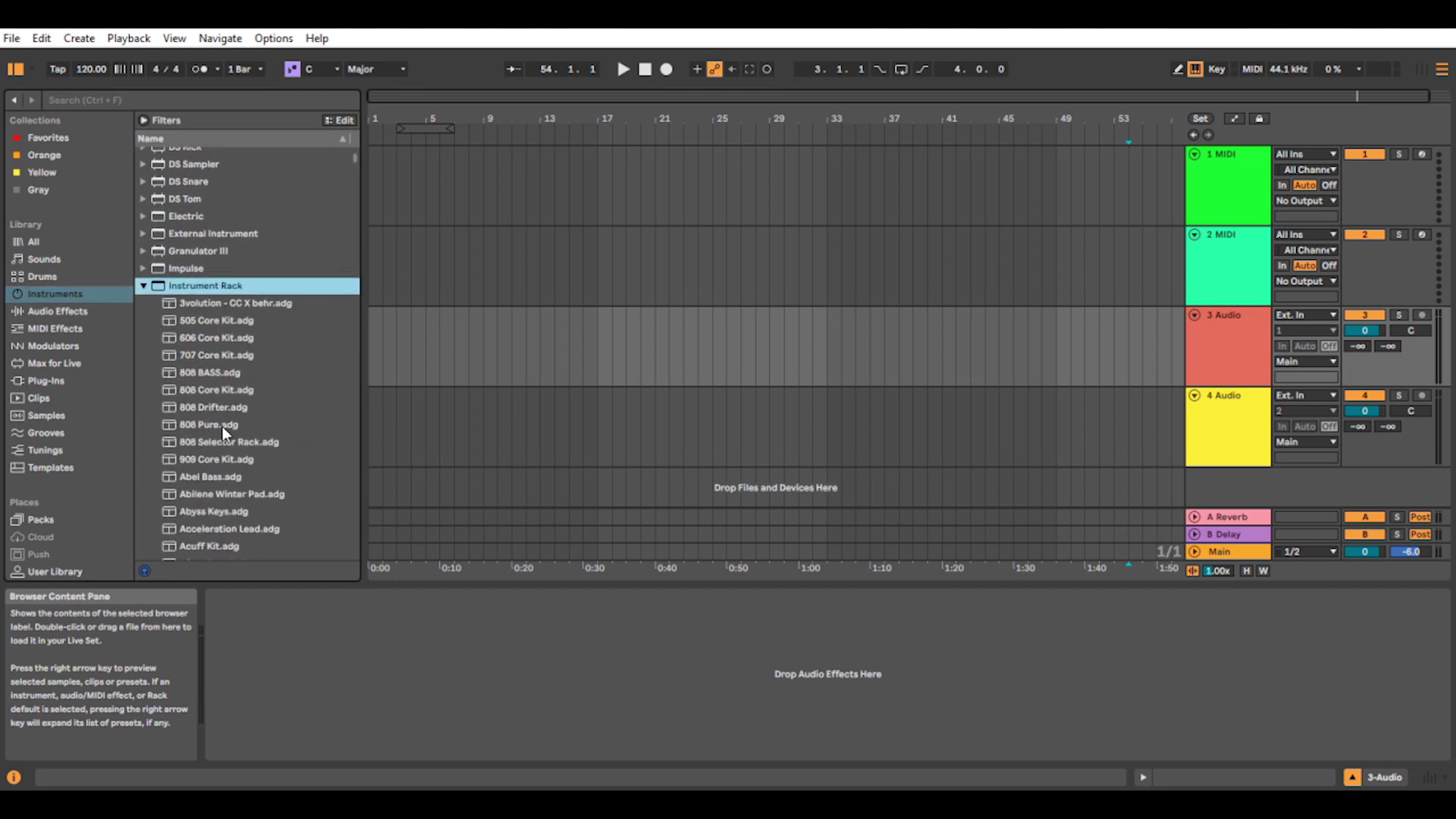
scroll(231, 440, down, 1)
click(215, 457)
scroll(216, 457, down, 1)
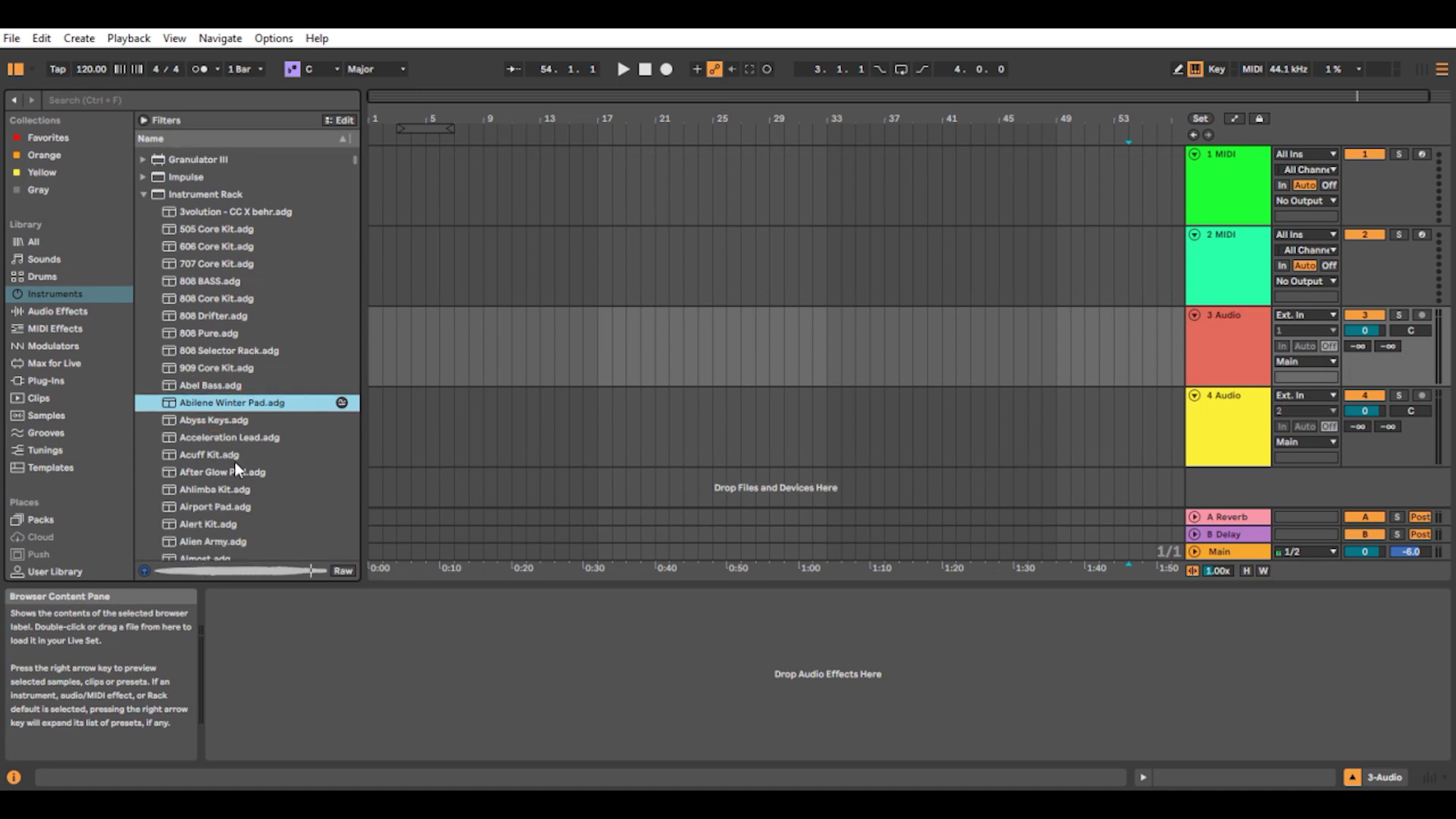
click(227, 473)
scroll(228, 473, down, 1)
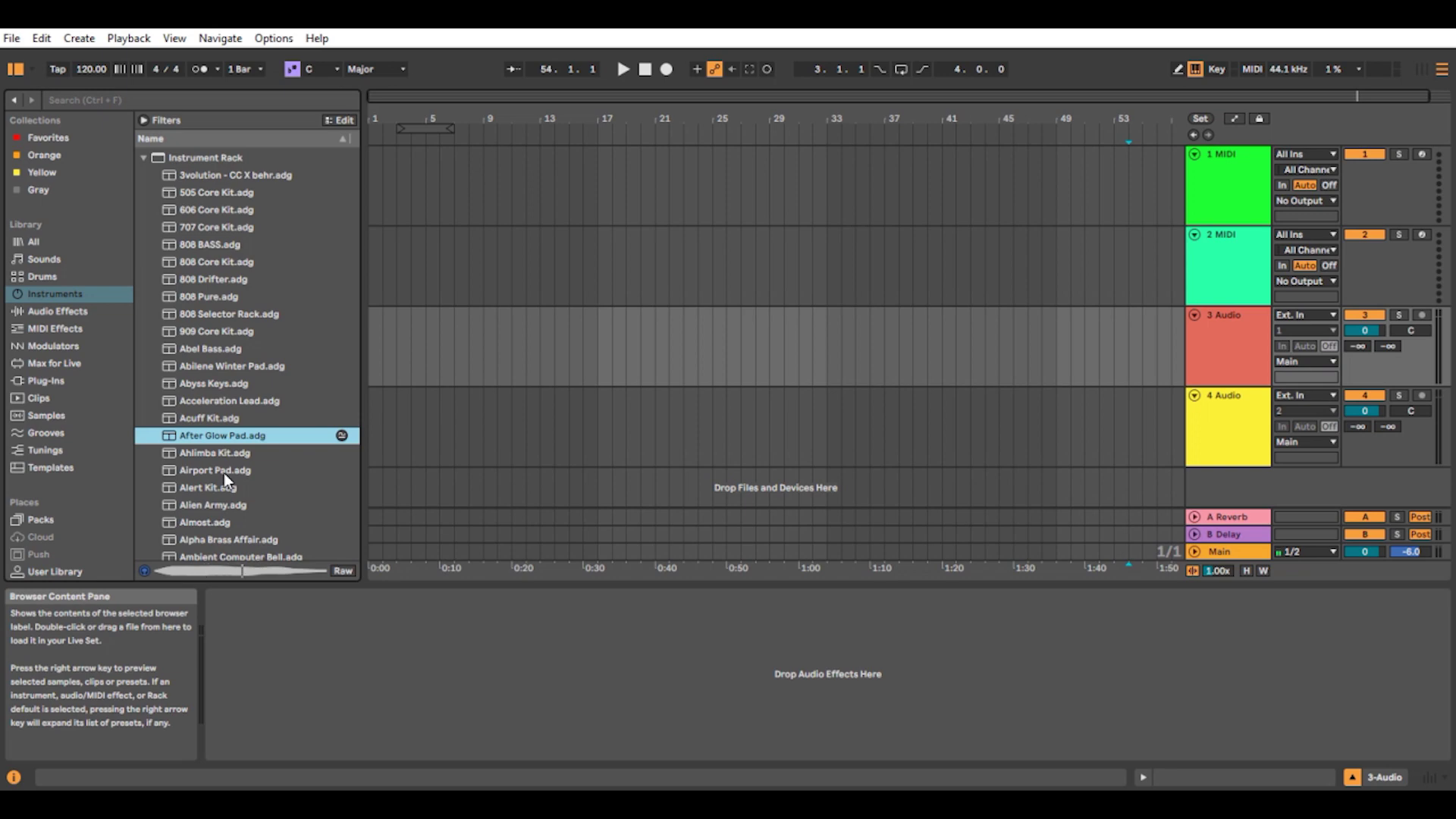
click(225, 472)
scroll(225, 478, down, 1)
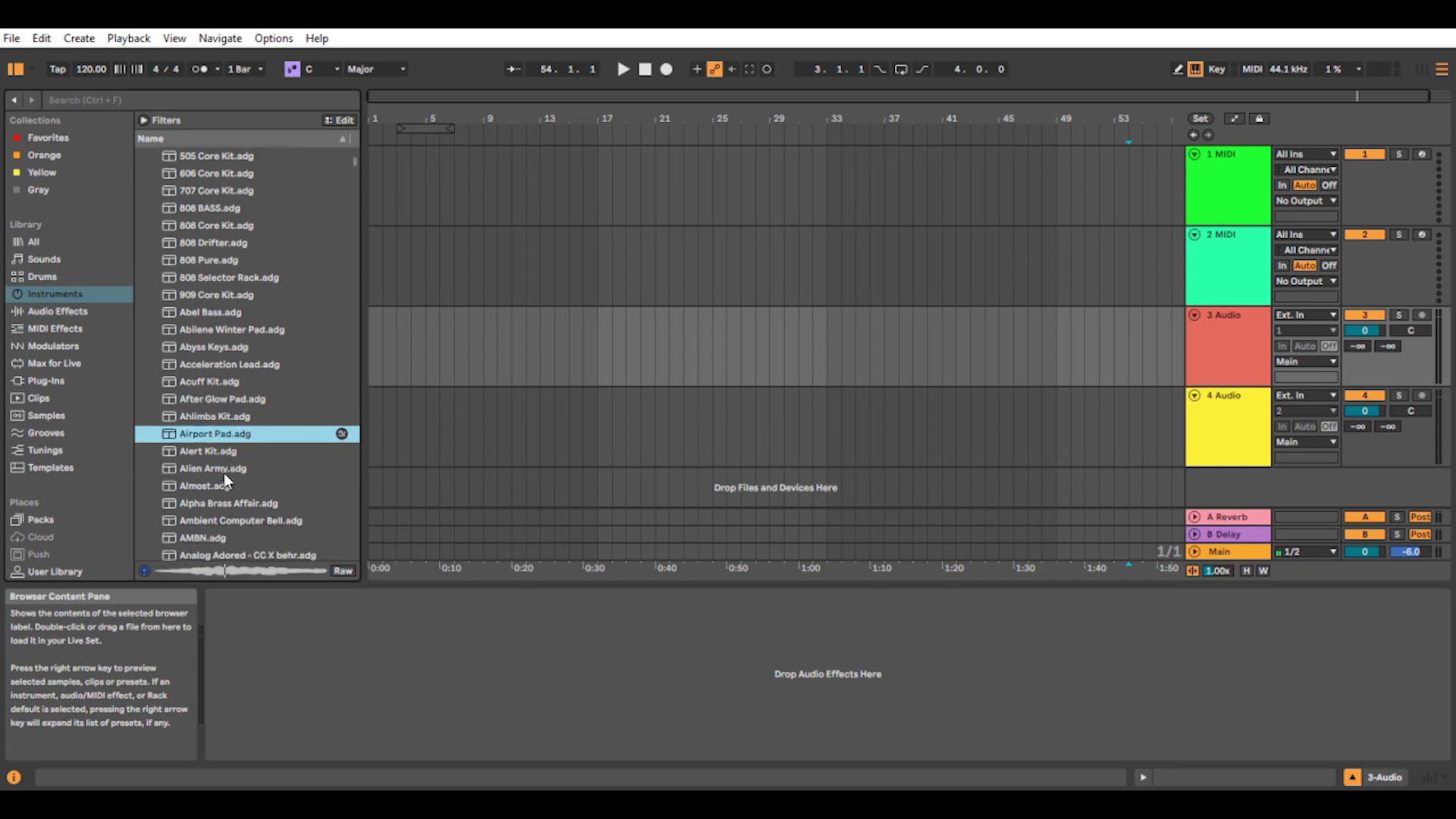
Step: Preview the AMBN and Almost presets from the Instrument Rack list
scroll(225, 476, down, 1)
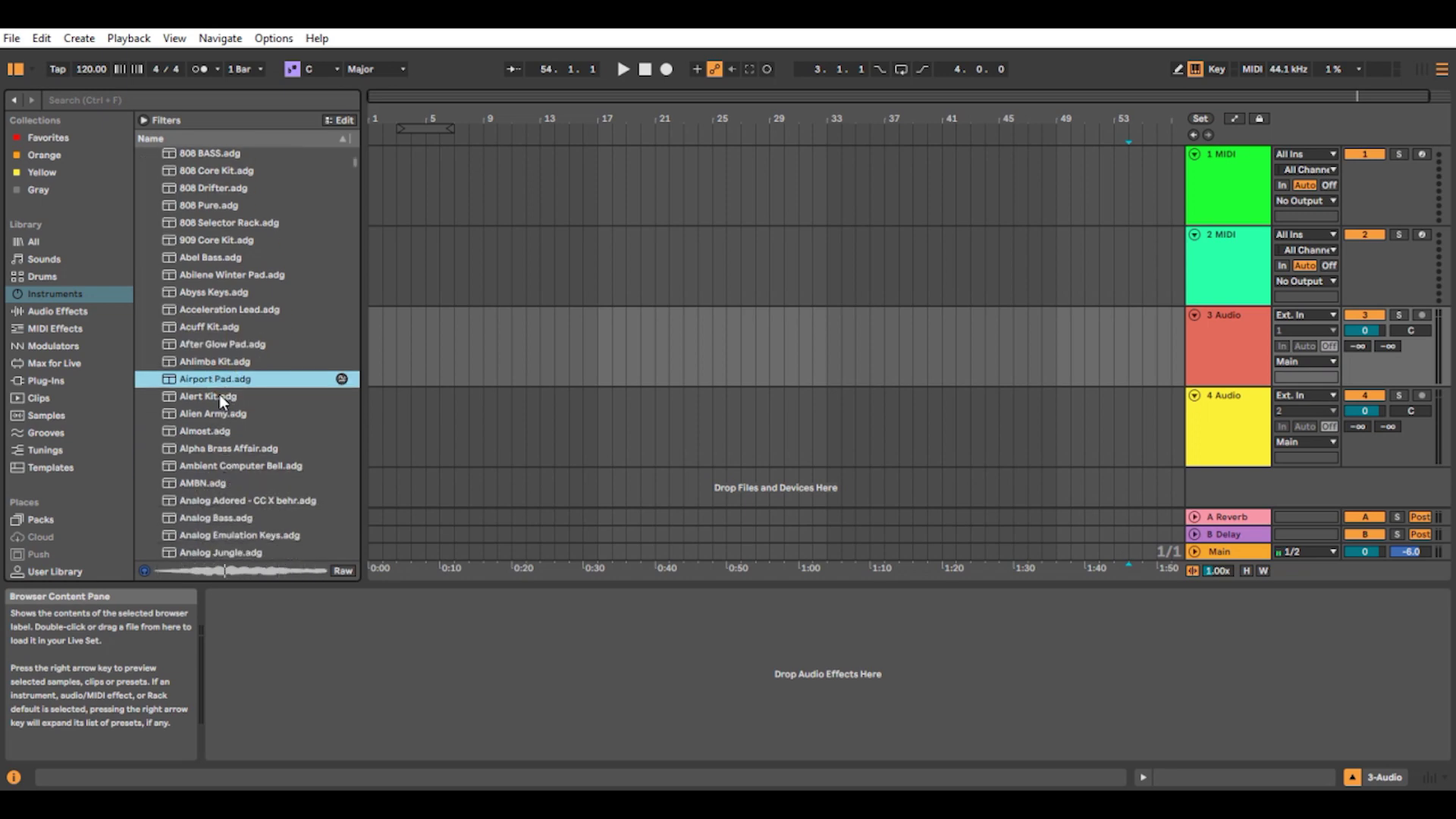
click(206, 483)
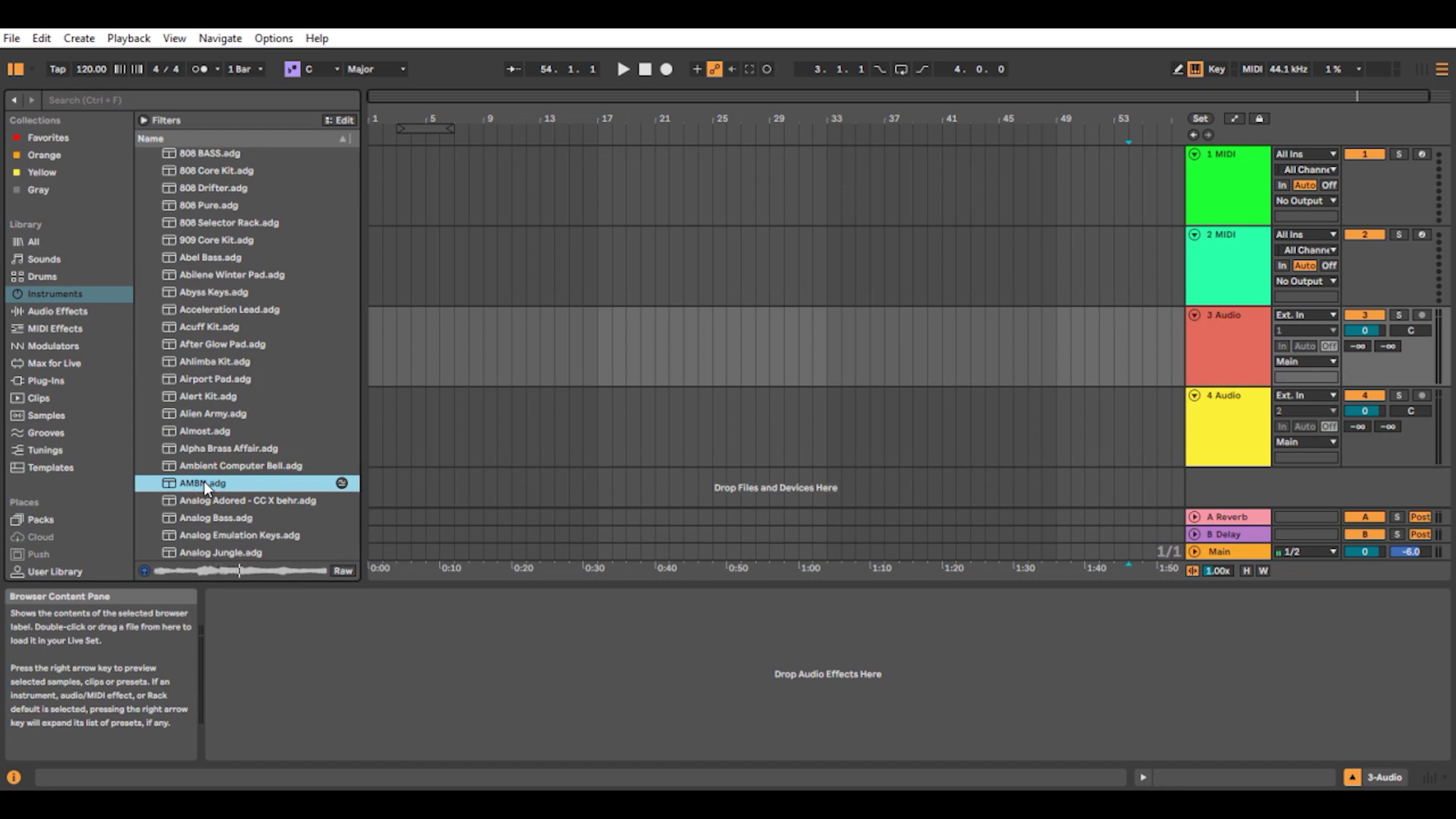
click(203, 431)
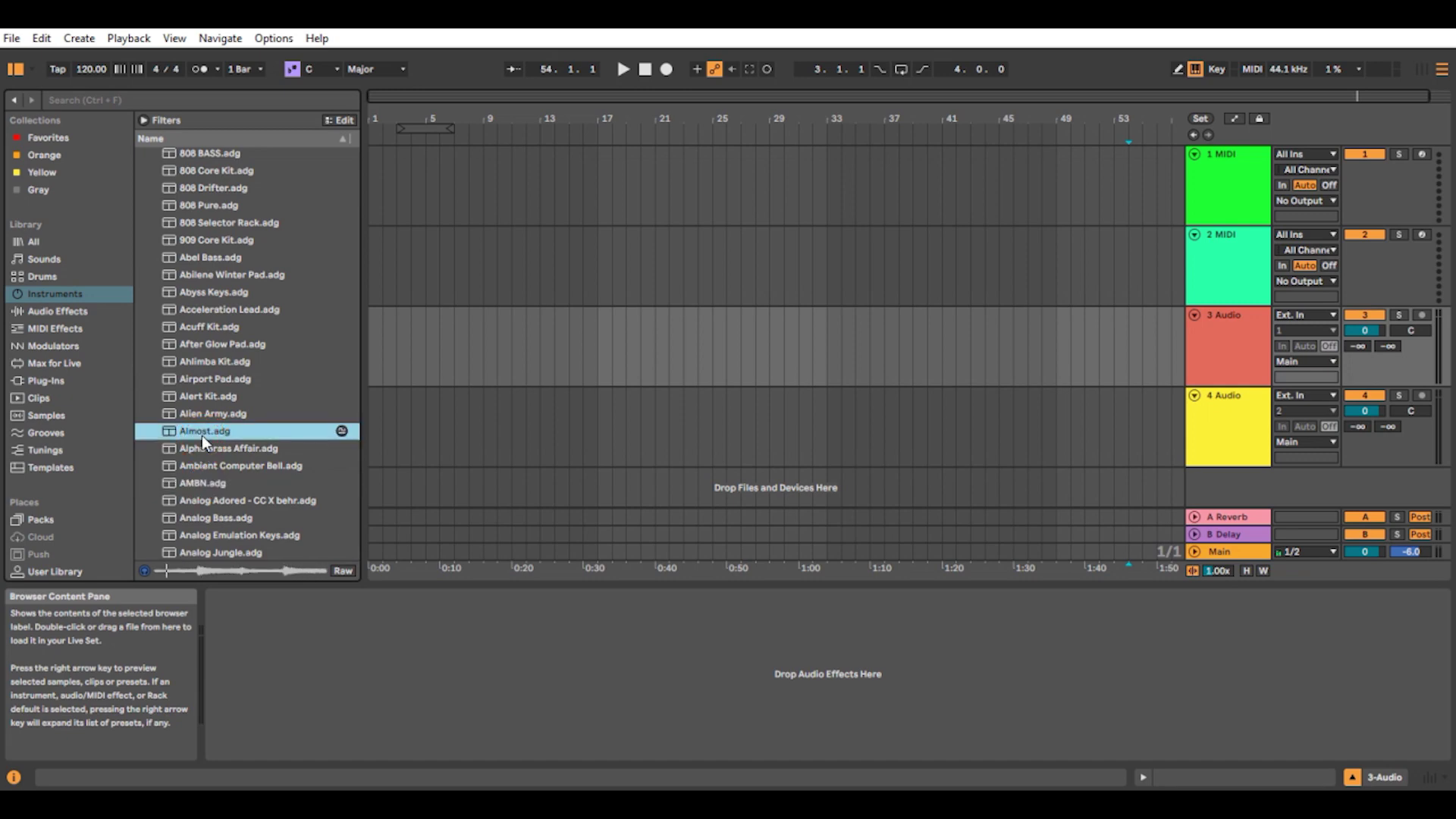
Step: Load the AMBN preset onto the first MIDI track and select its sound number 5
click(201, 483)
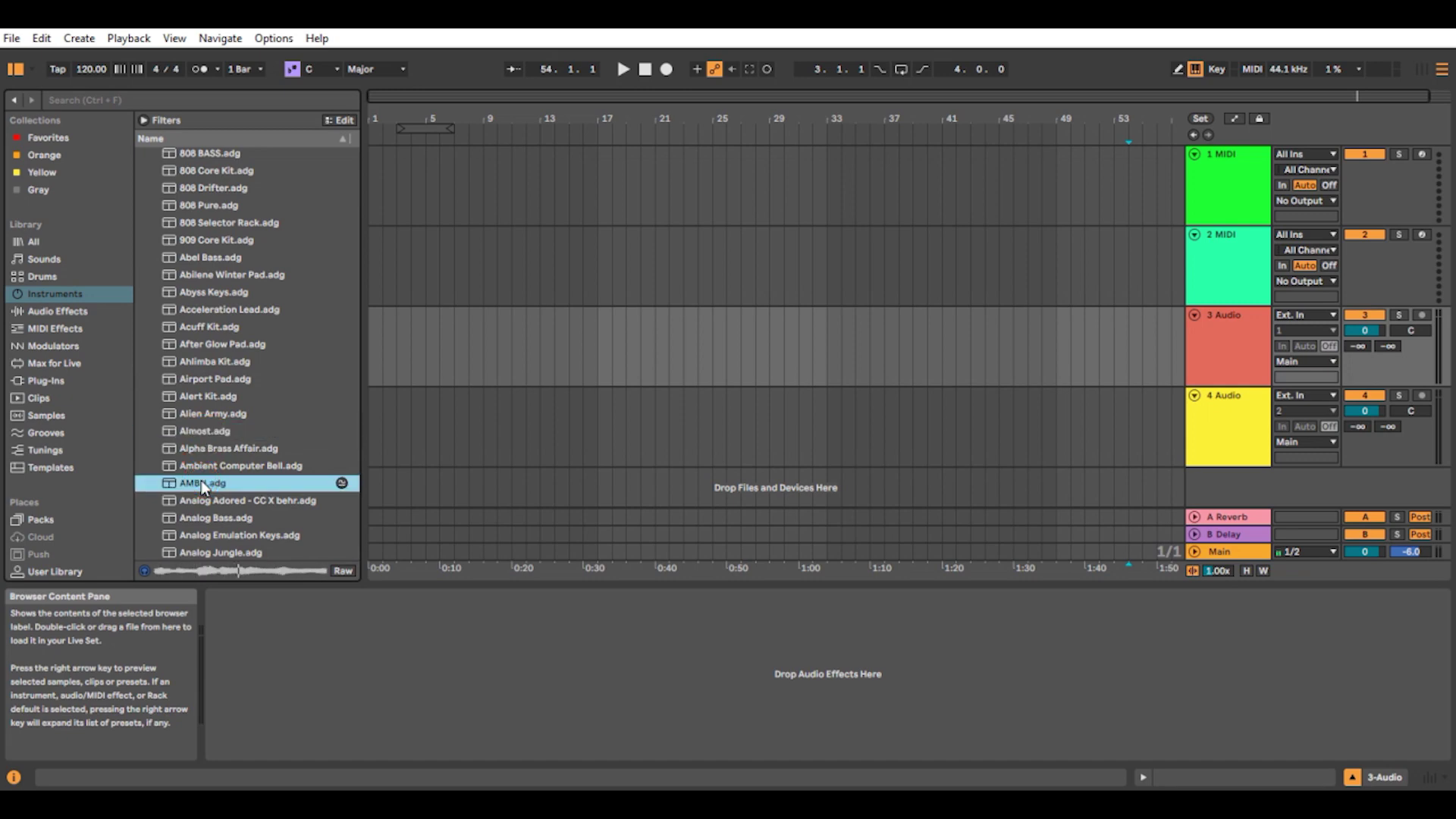
drag(201, 482, 1207, 158)
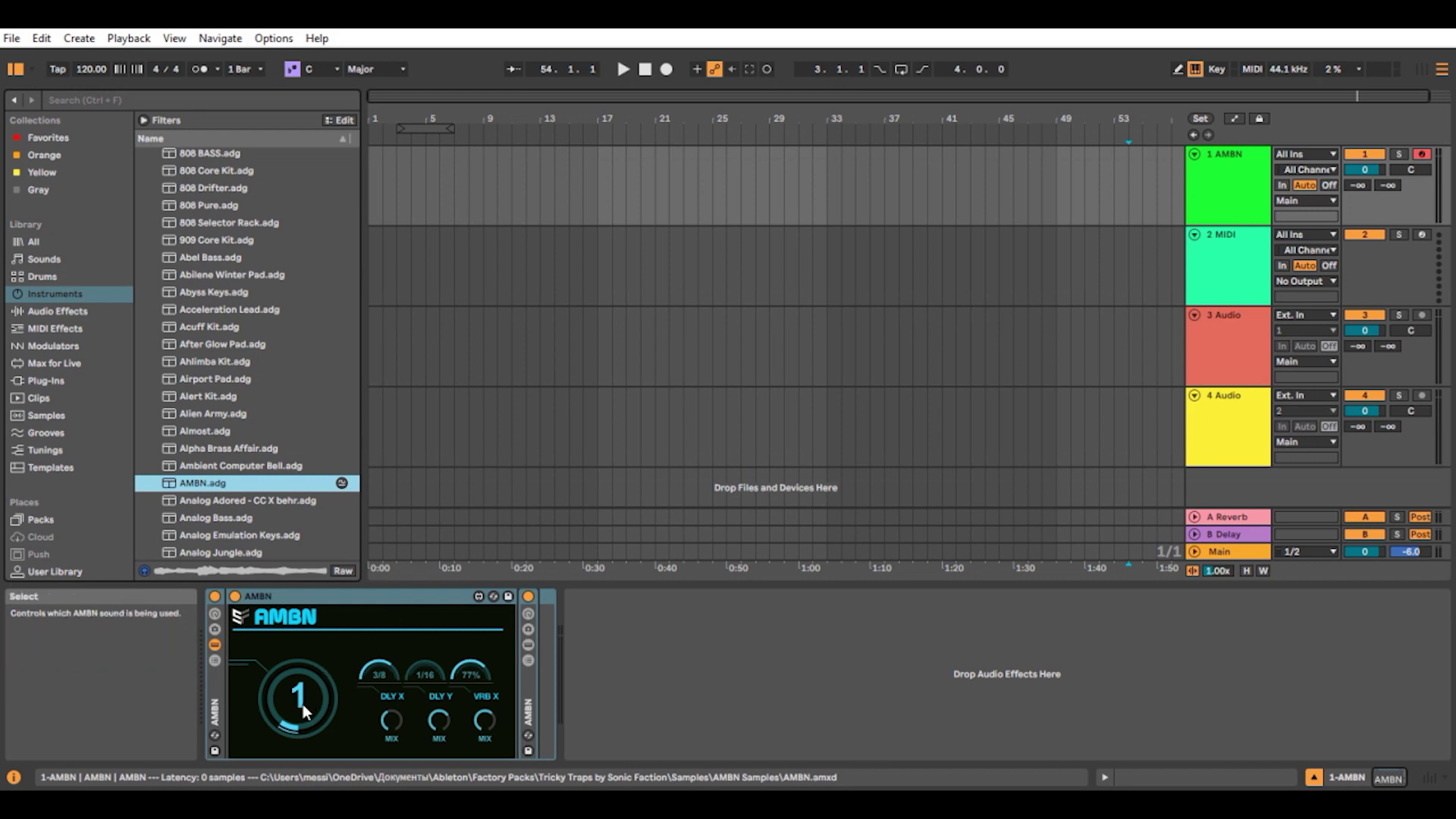
key(a)
key(a)
key(a)
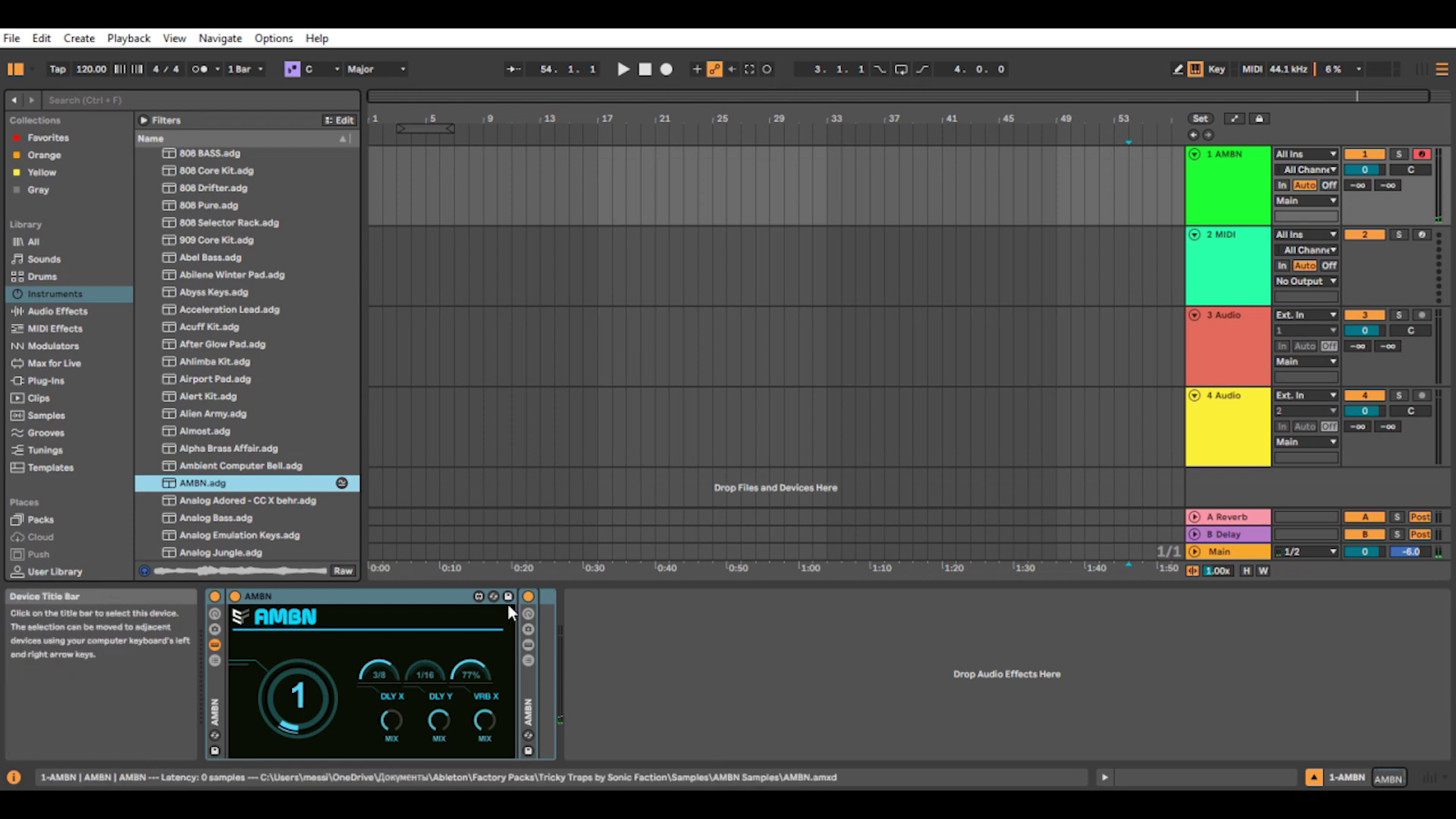
drag(348, 707, 348, 671)
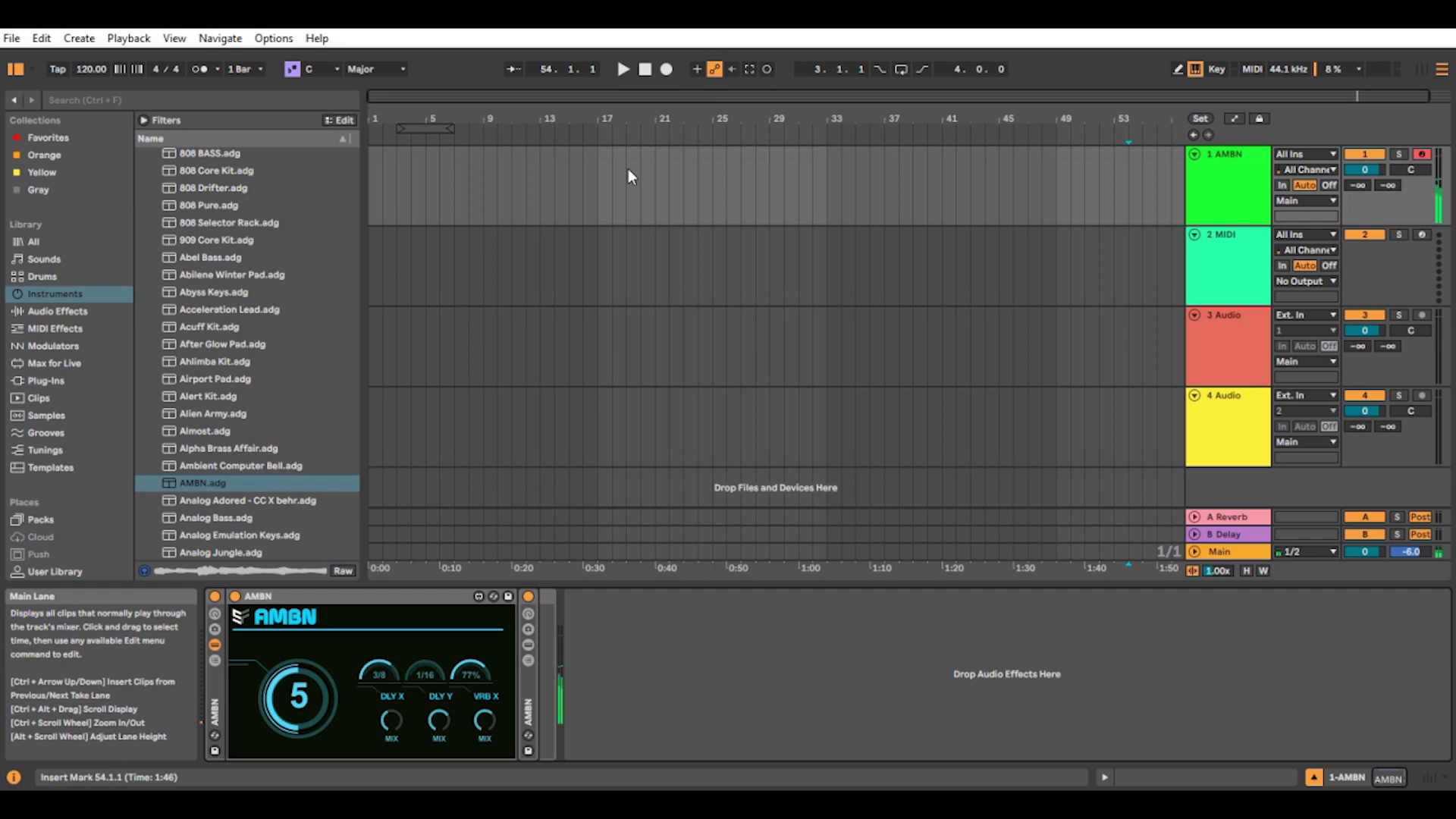
Step: Insert an empty 16-bar MIDI clip on the AMBN track from bar 17 to bar 33 and enlarge its note editor
click(603, 160)
drag(605, 166, 819, 182)
right_click(646, 162)
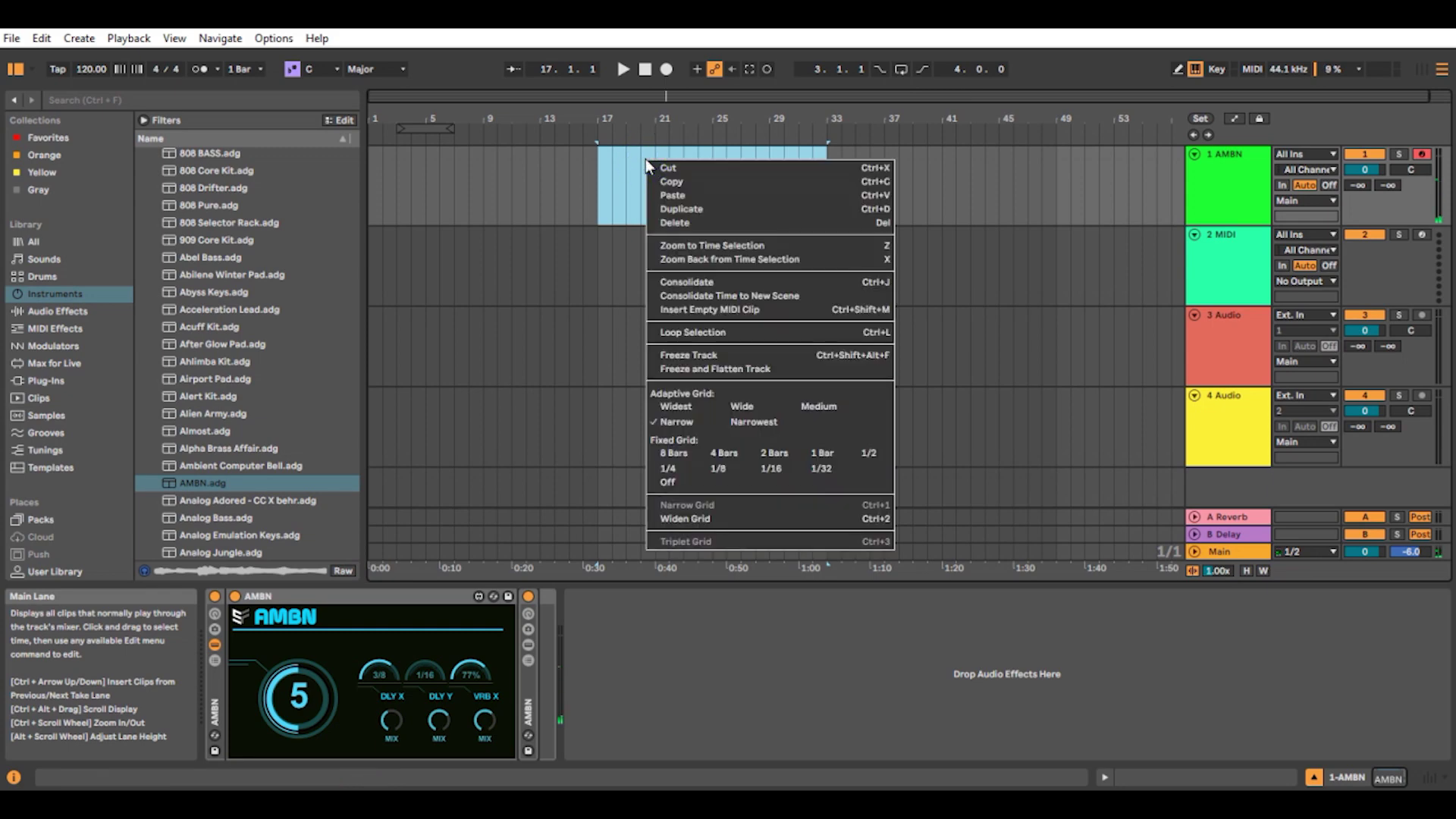
click(709, 311)
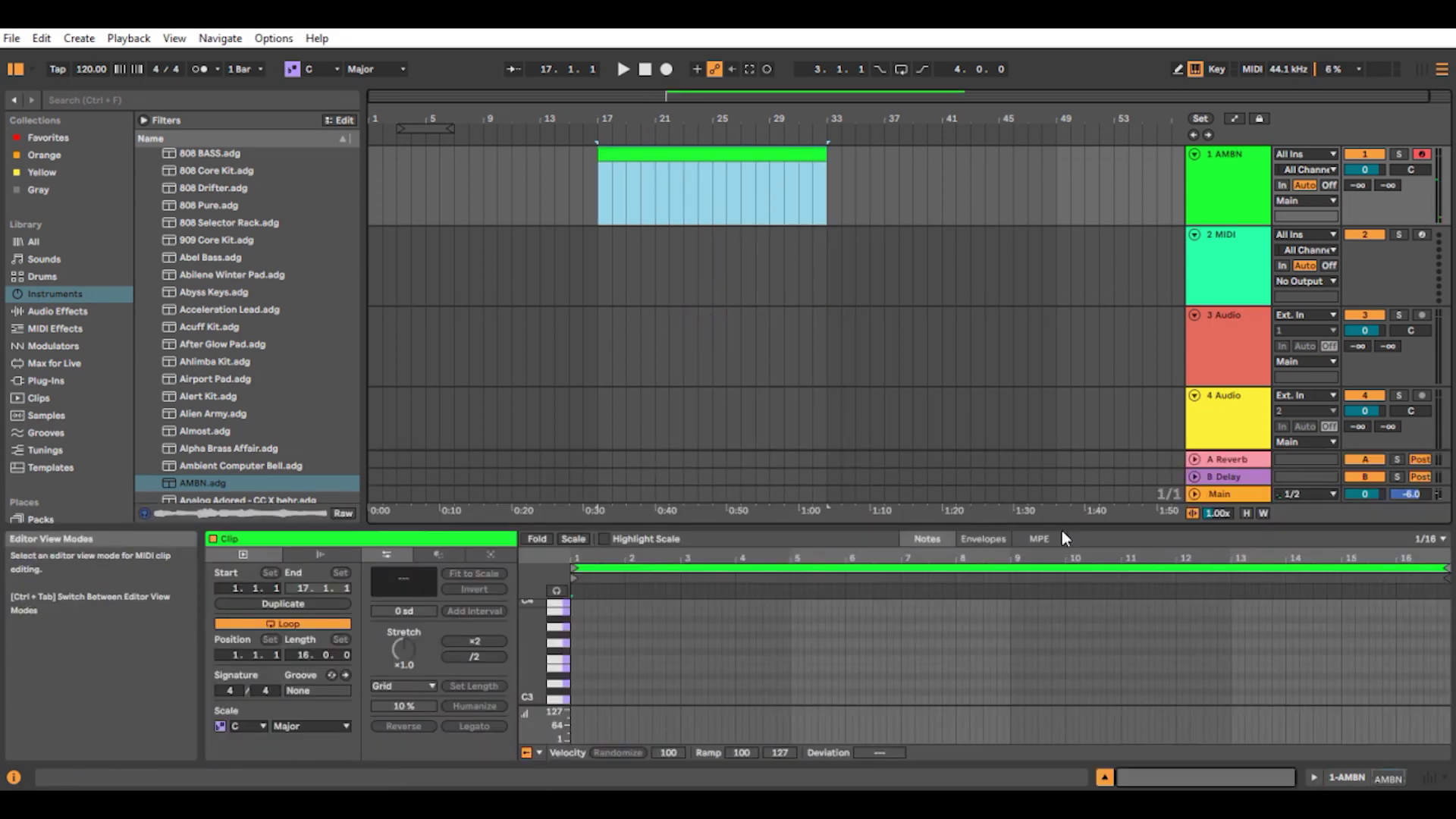
drag(1063, 532, 1079, 318)
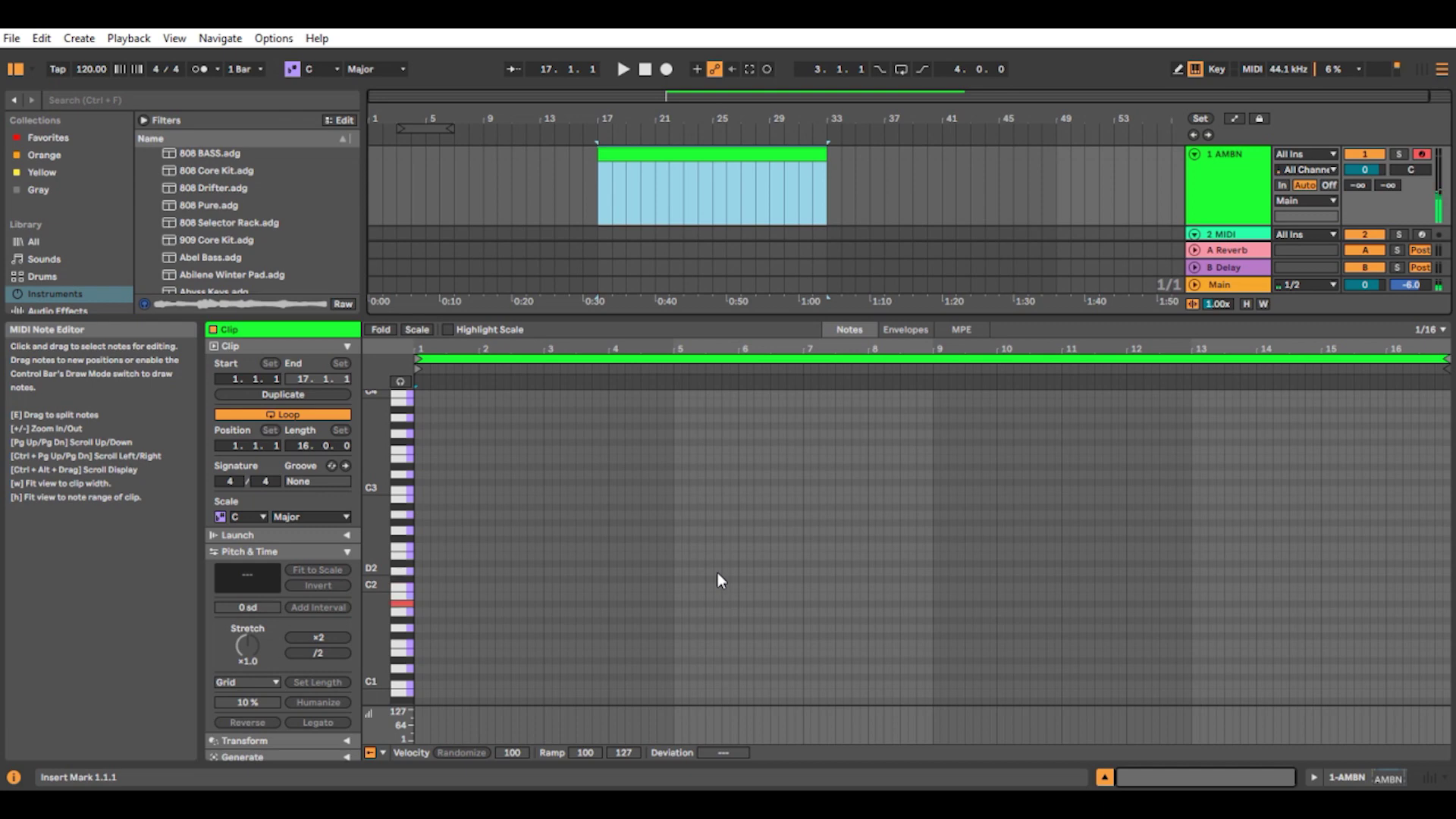
Step: Add a three-note chord of A#1, C#2 and F2 as sixteenth notes at the very start of the clip
double_click(416, 602)
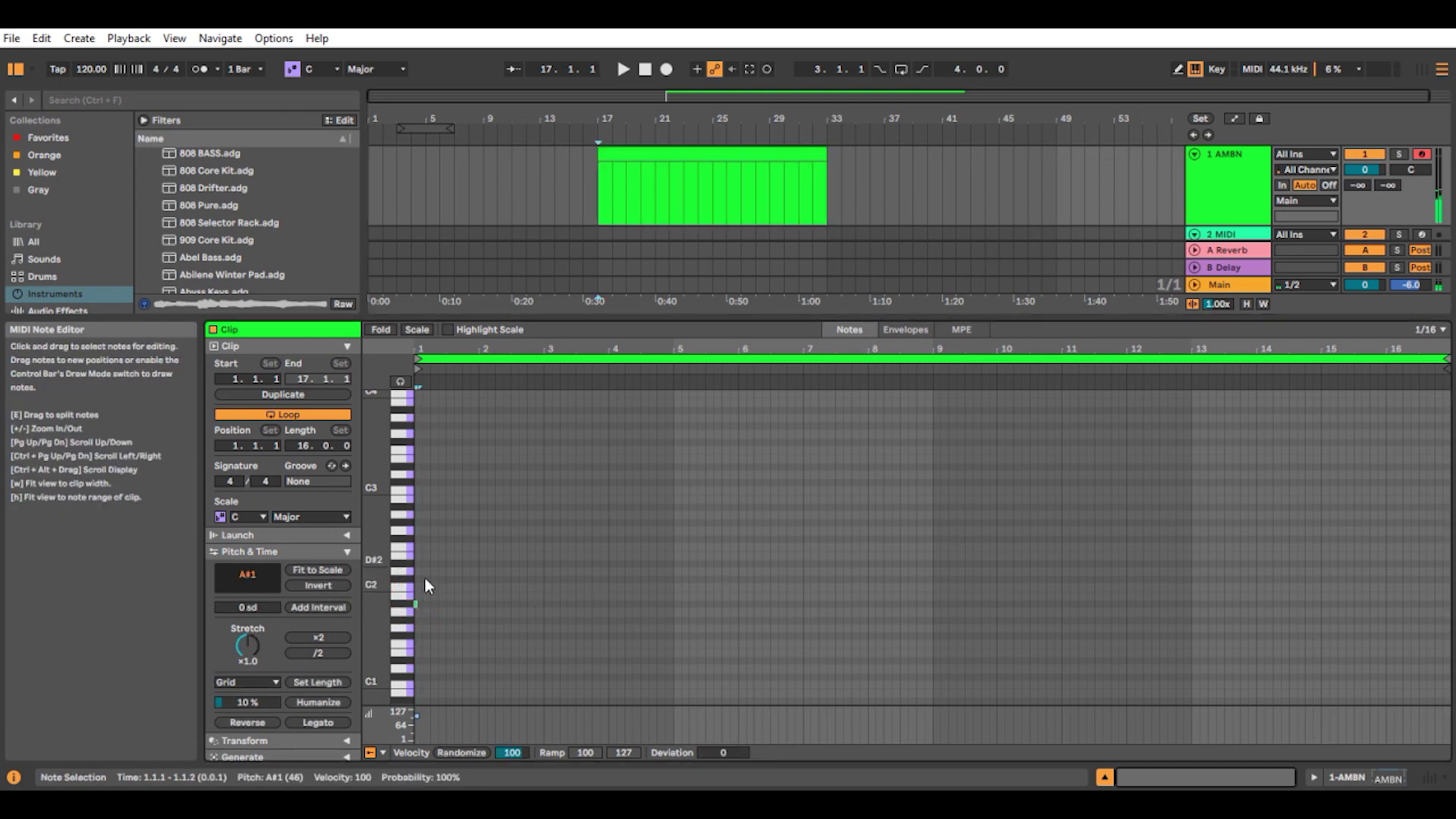
double_click(418, 580)
drag(482, 346, 640, 410)
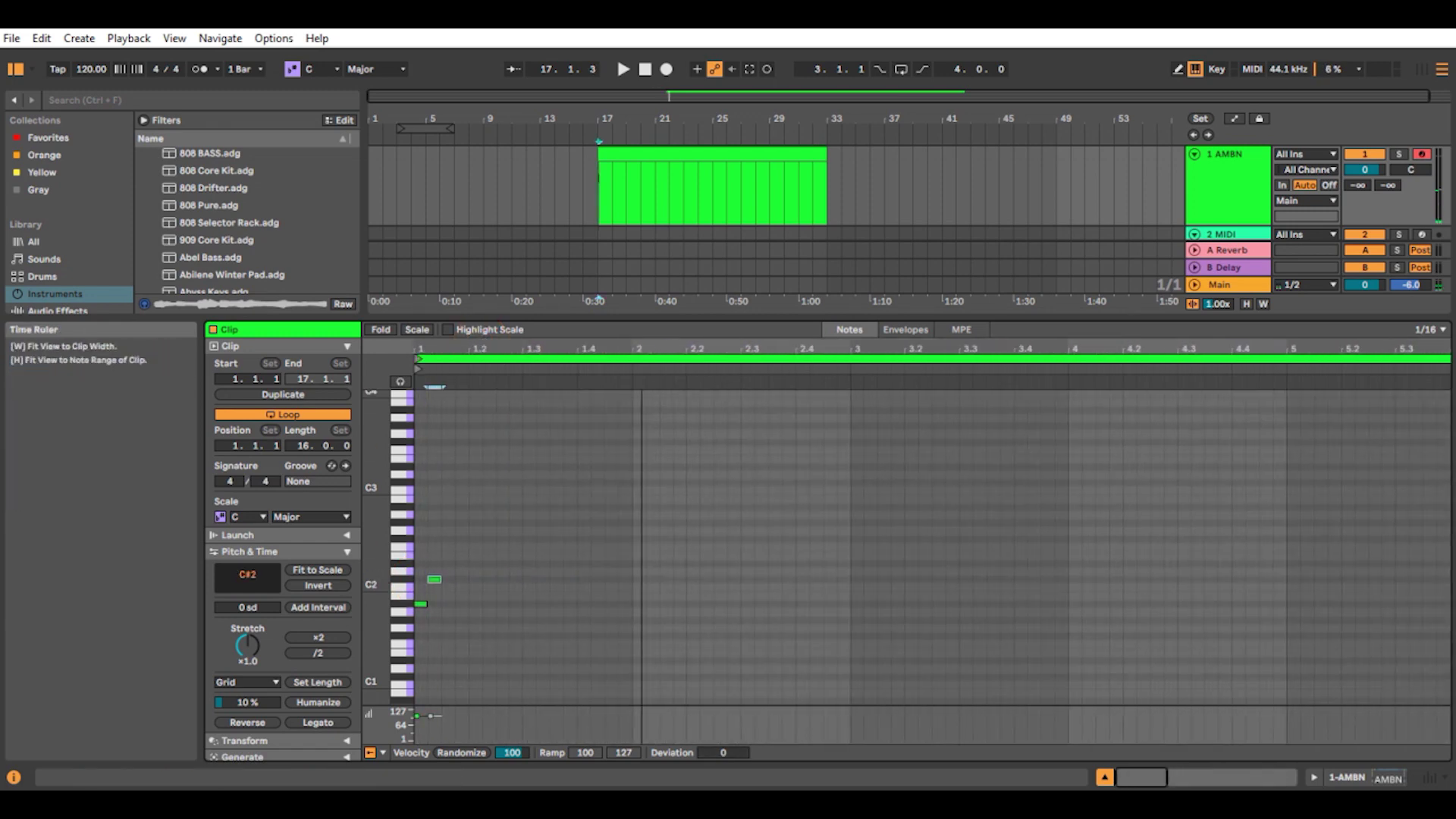
drag(435, 577, 419, 580)
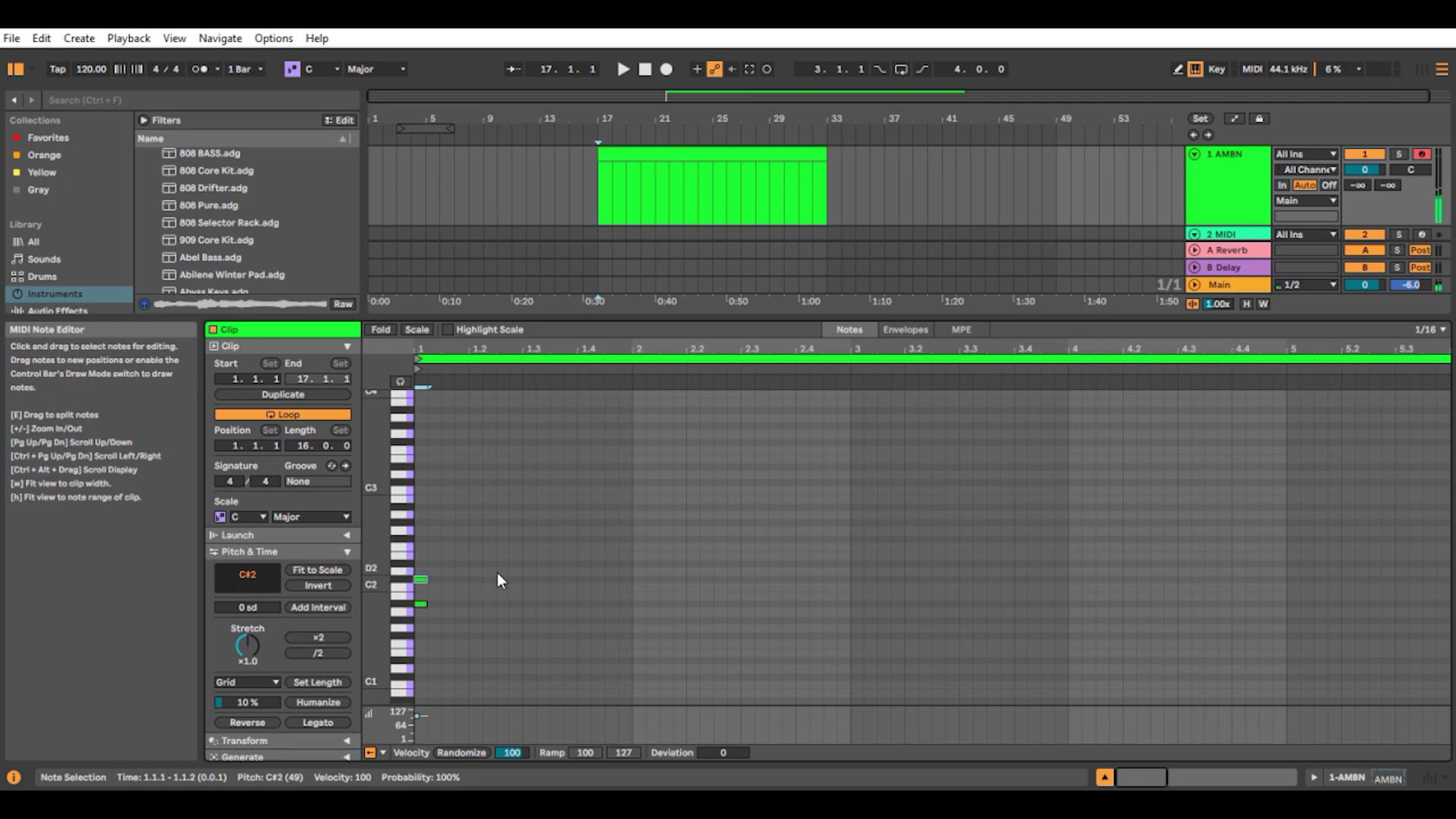
double_click(425, 548)
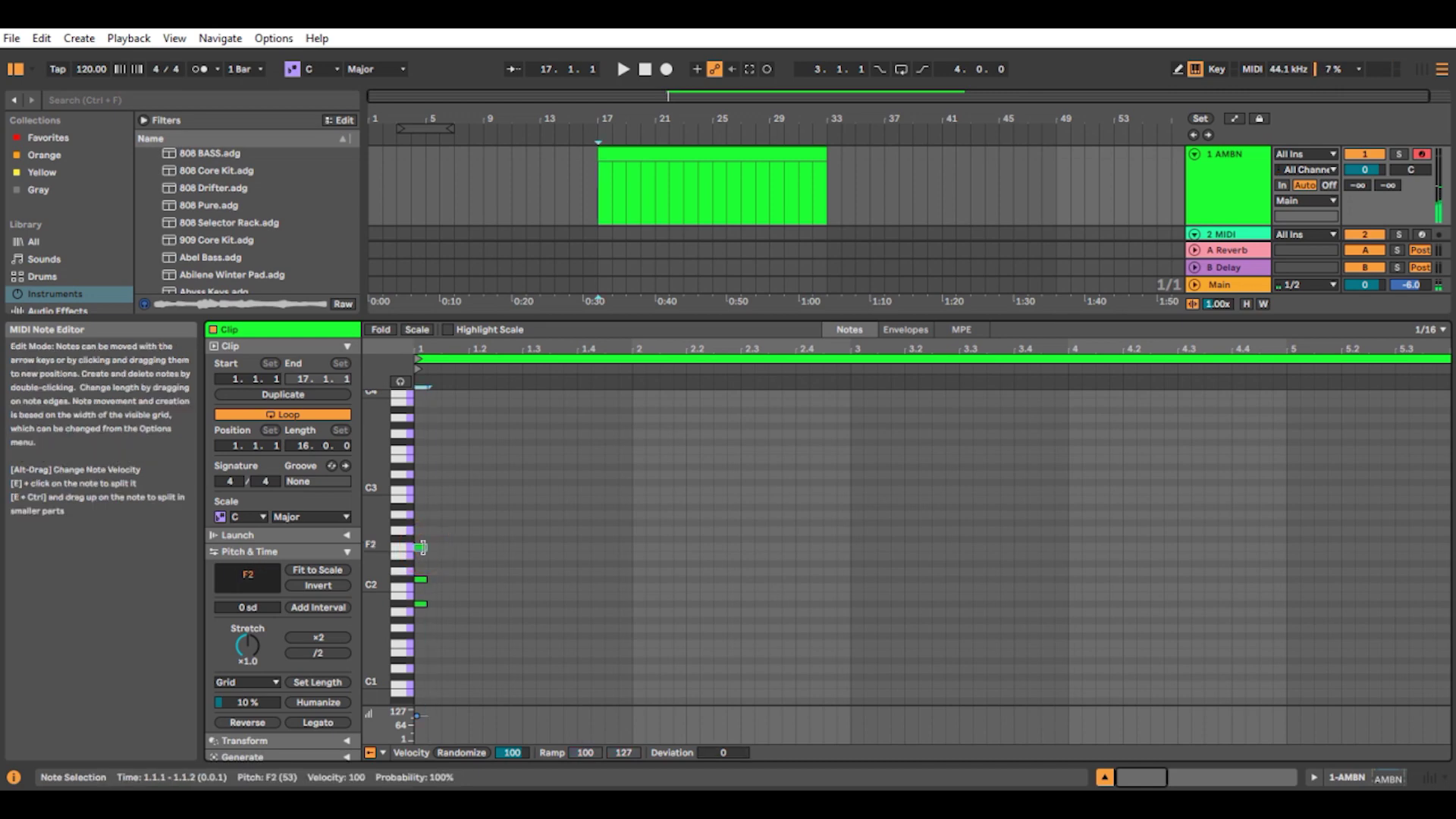
Step: Lengthen all three chord notes and apply Legato so they fill the whole 16-bar clip
drag(421, 526, 431, 605)
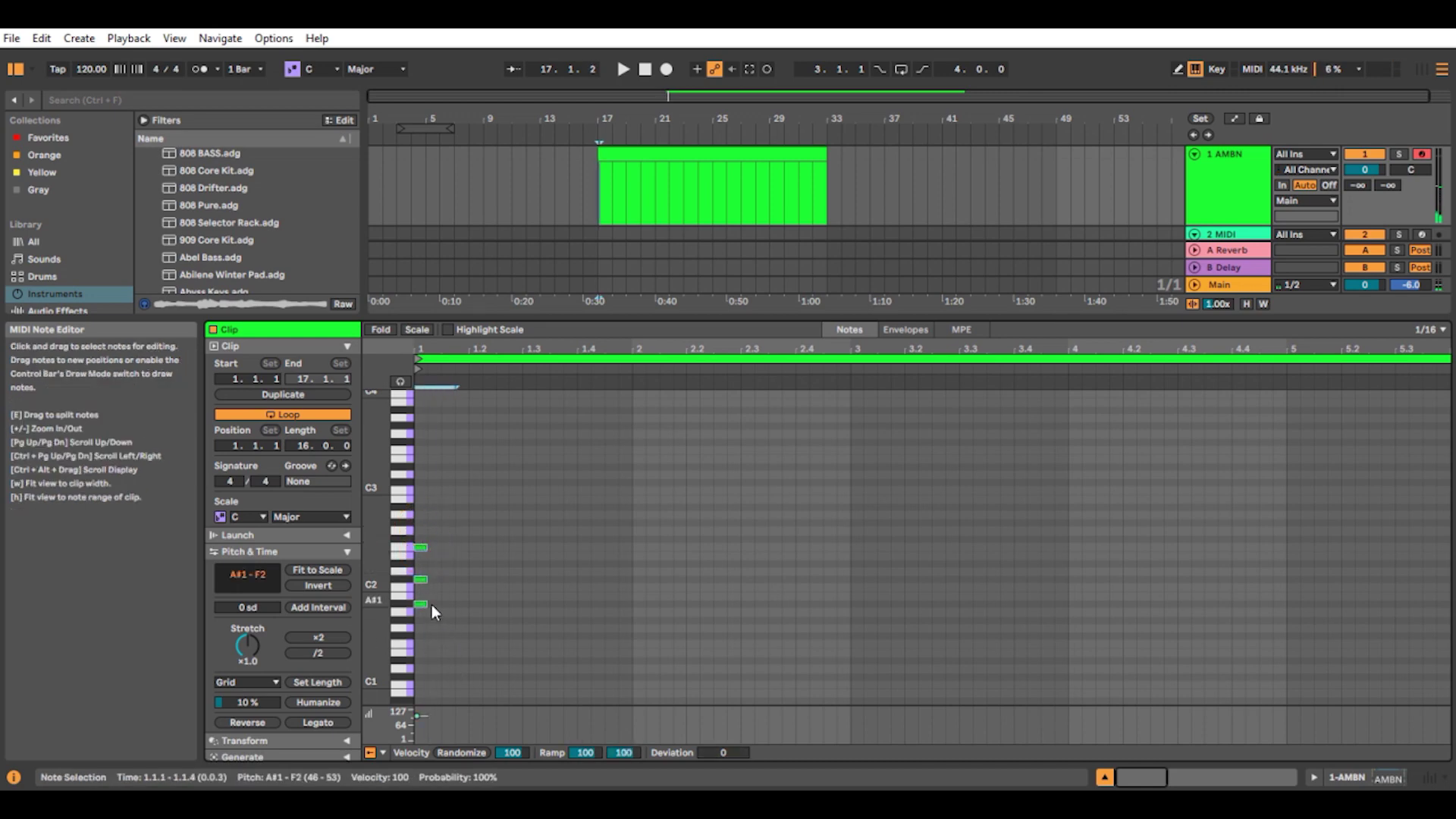
drag(426, 603, 1451, 664)
mouse_move(1021, 349)
mouse_down()
mouse_move(1021, 307)
mouse_move(1021, 322)
mouse_up()
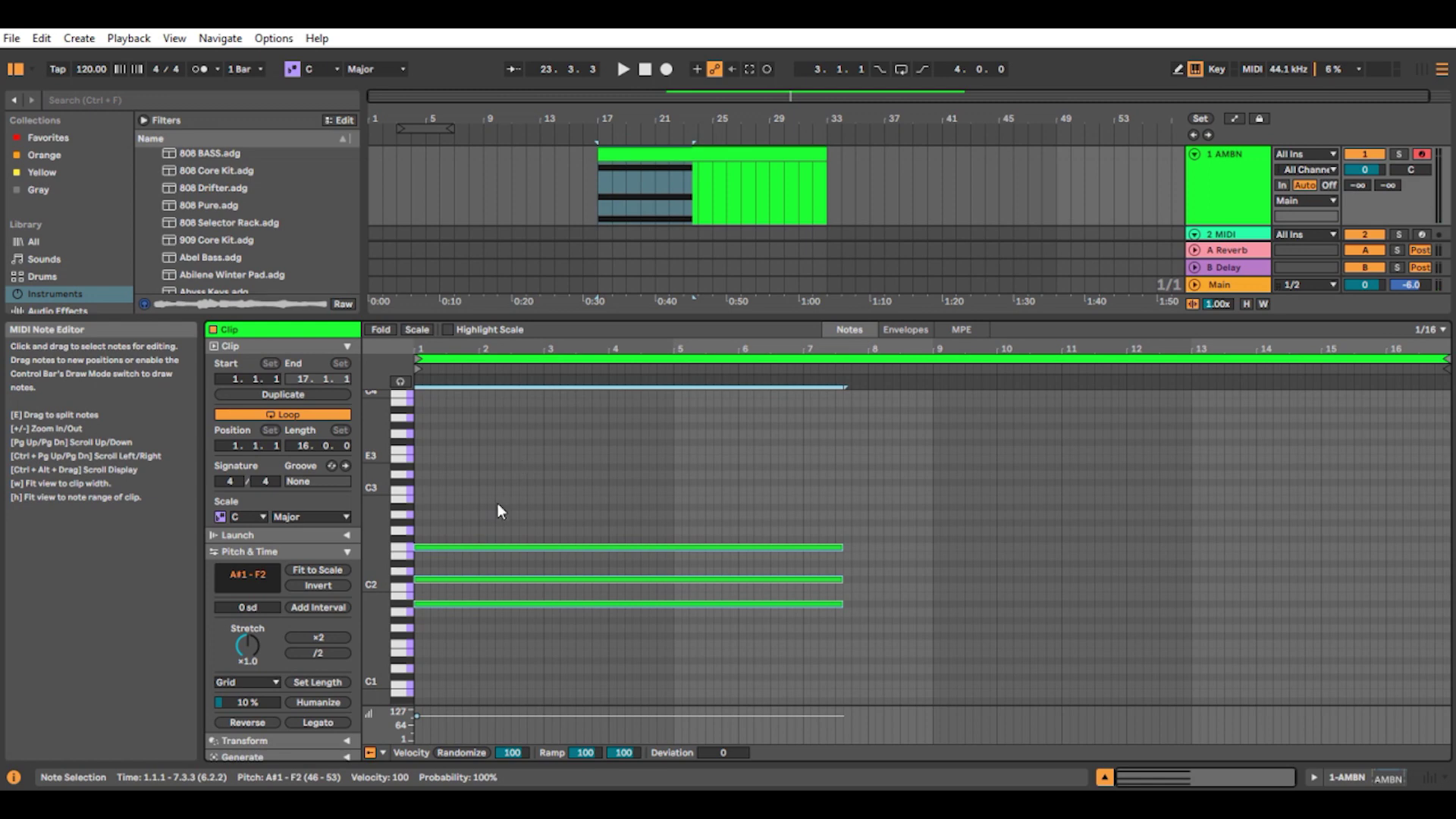
click(321, 722)
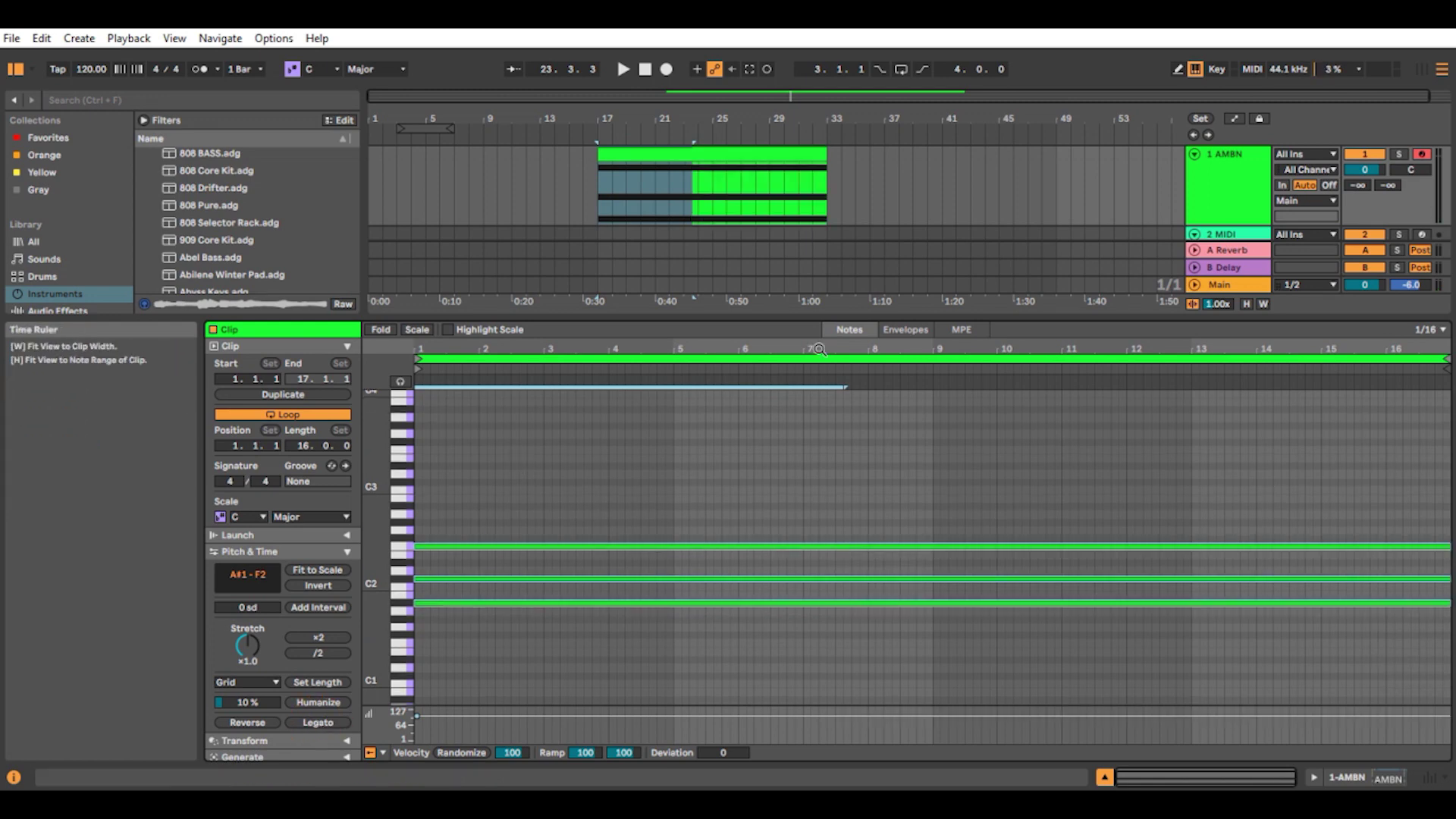
click(789, 455)
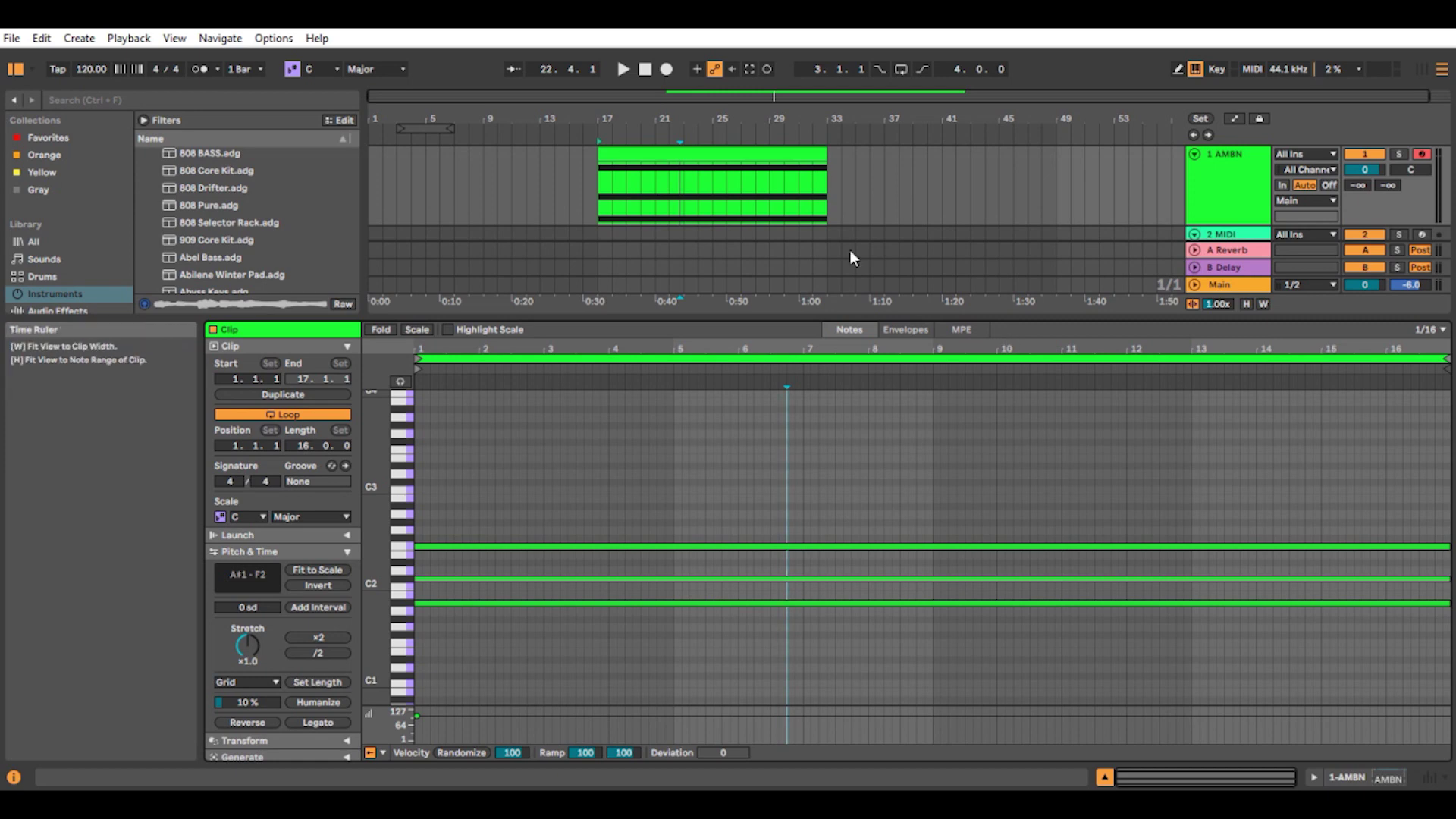
Step: Loop the arrangement over the 16-bar clip starting at bar 17 and set the tempo to 105 BPM
drag(441, 128, 826, 141)
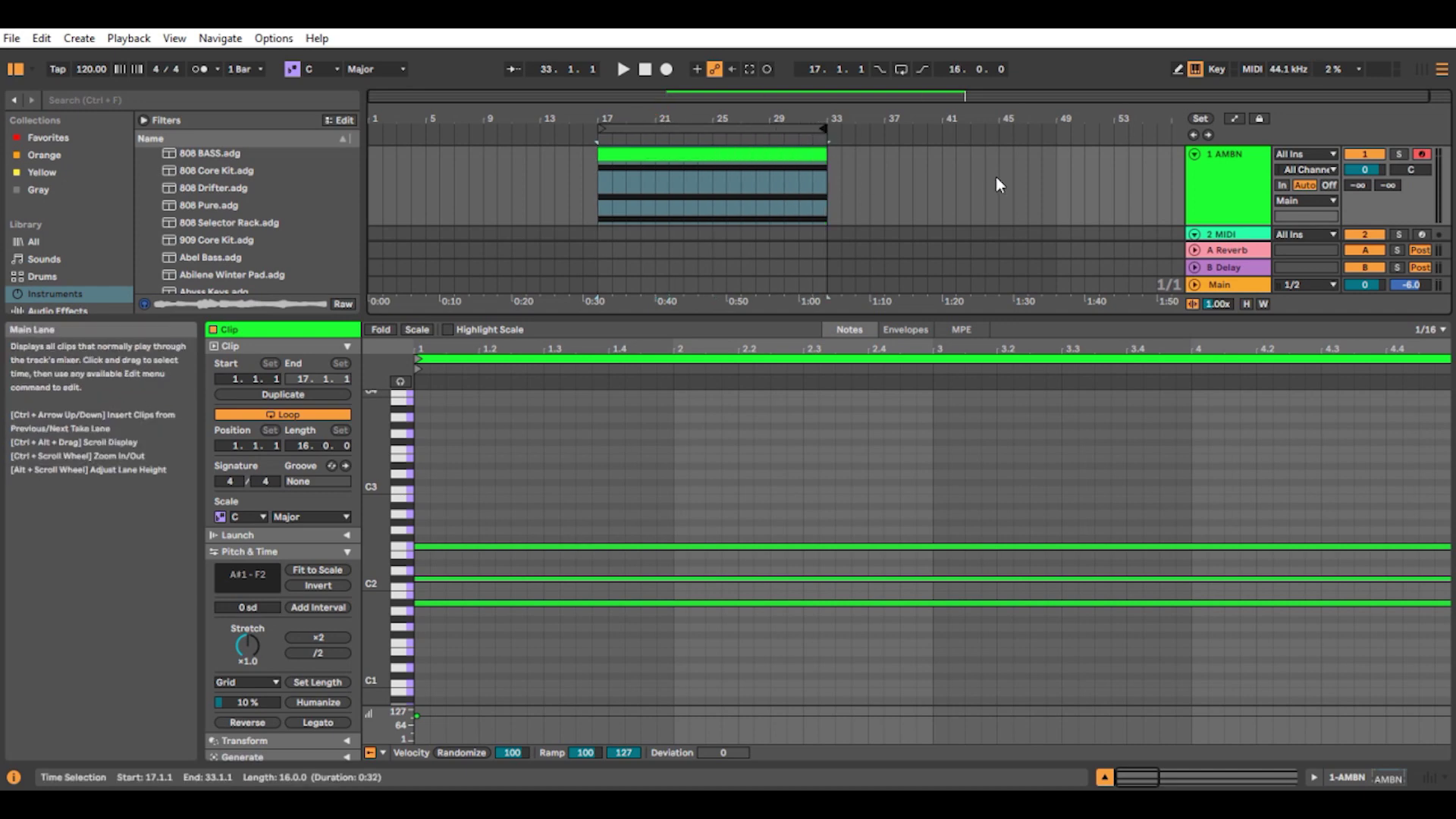
click(902, 68)
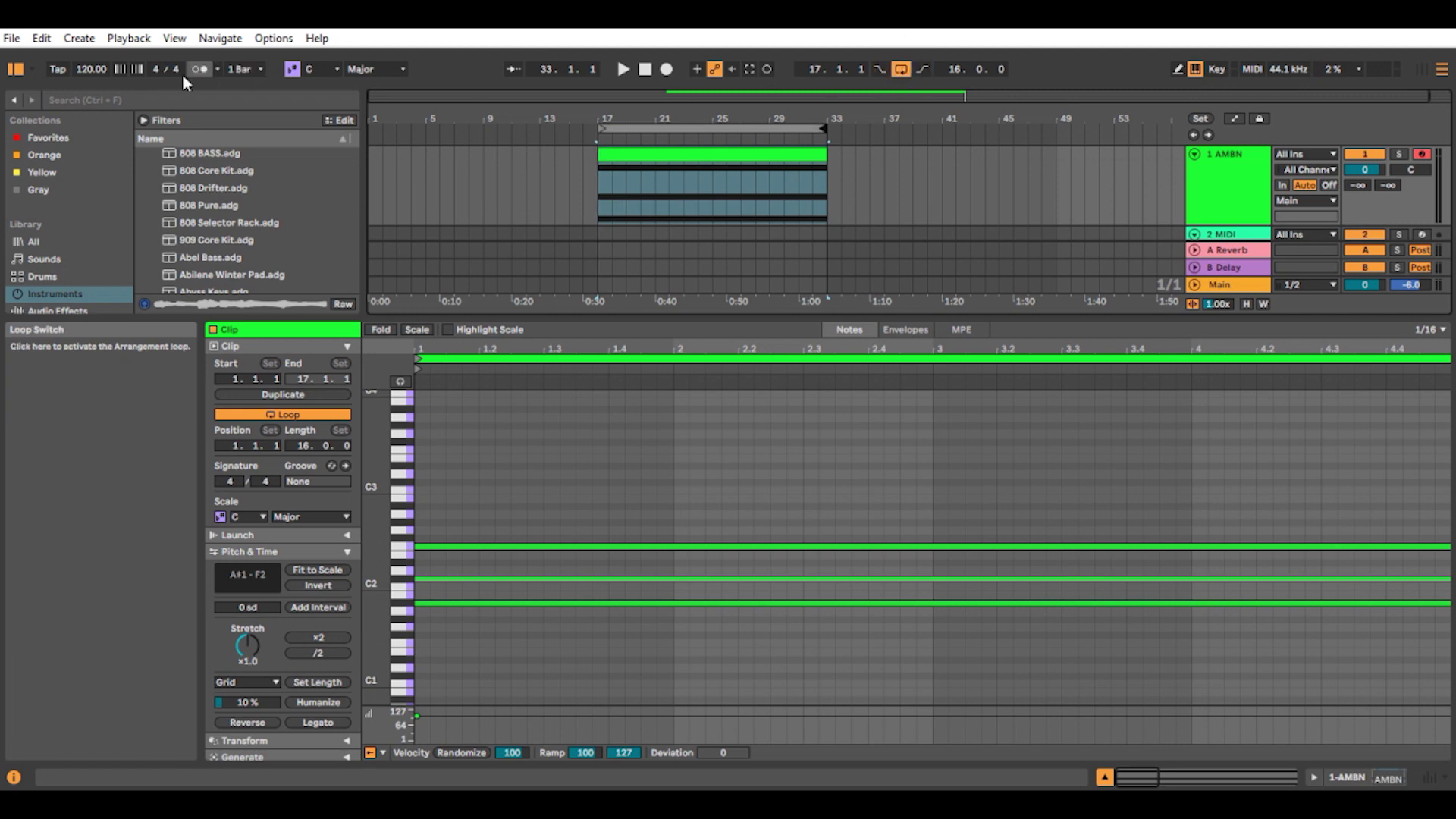
drag(91, 69, 91, 79)
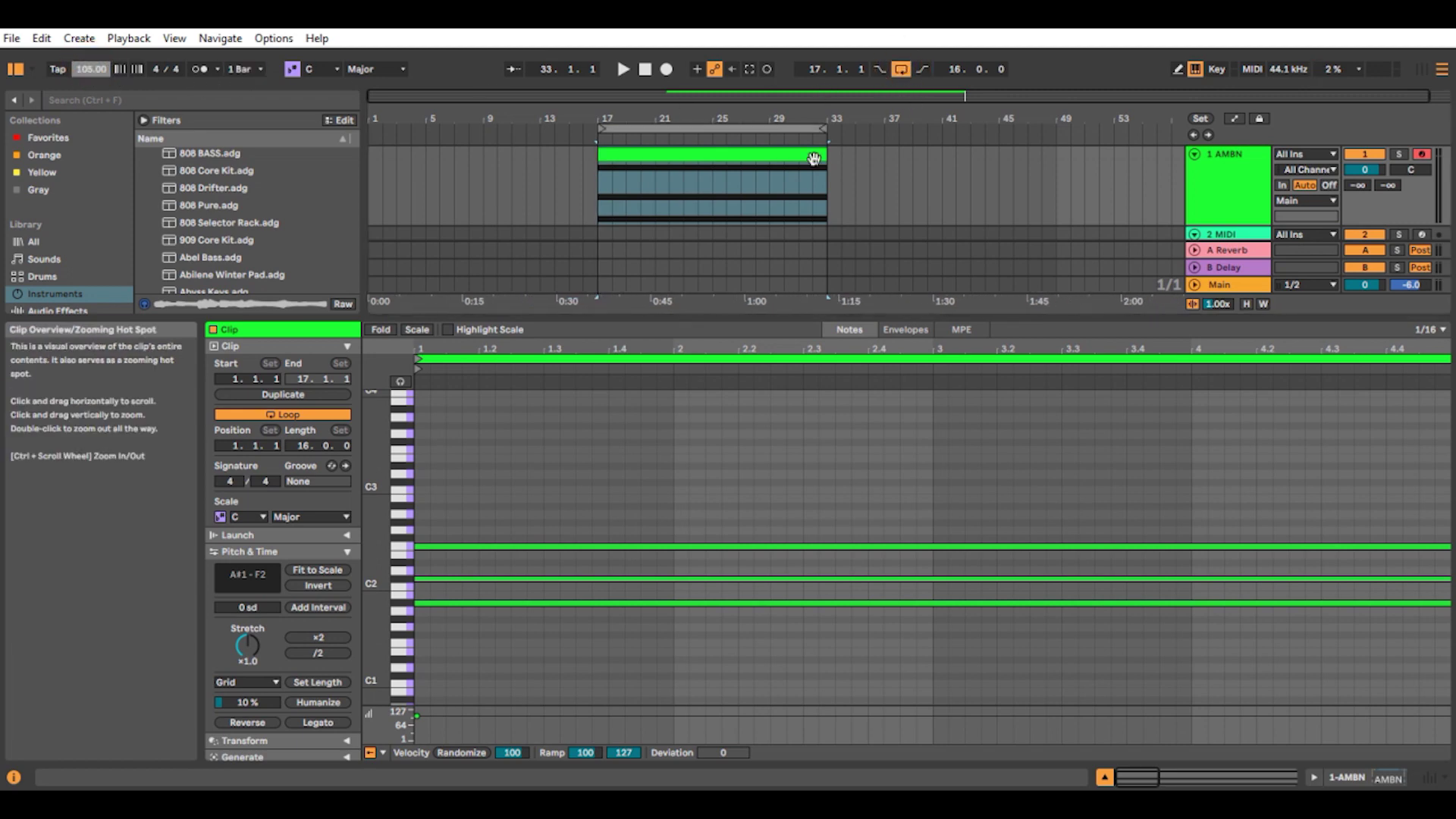
Step: Play the chord clip from its beginning at bar 17 to hear how it sounds
click(739, 125)
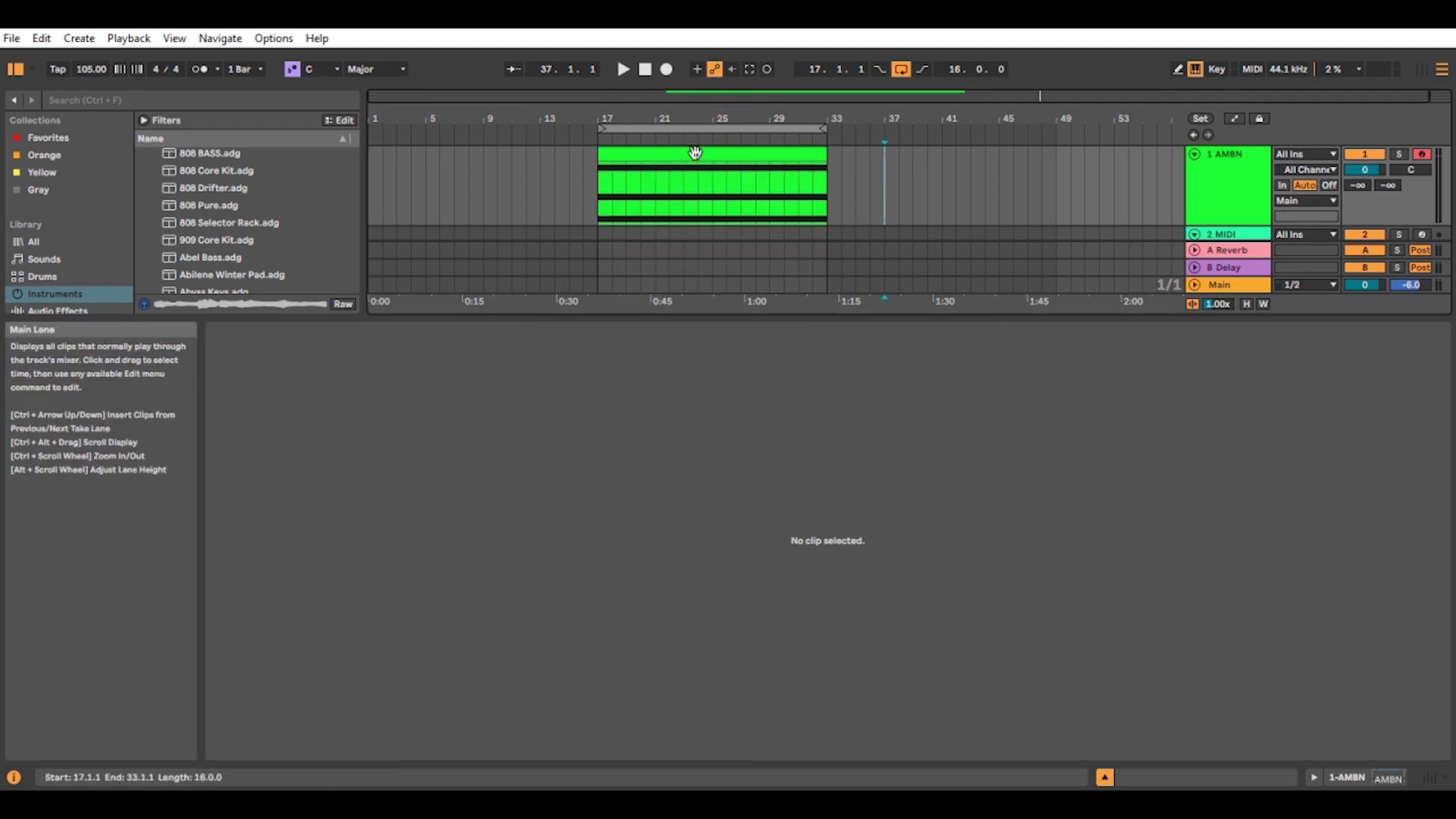
click(695, 151)
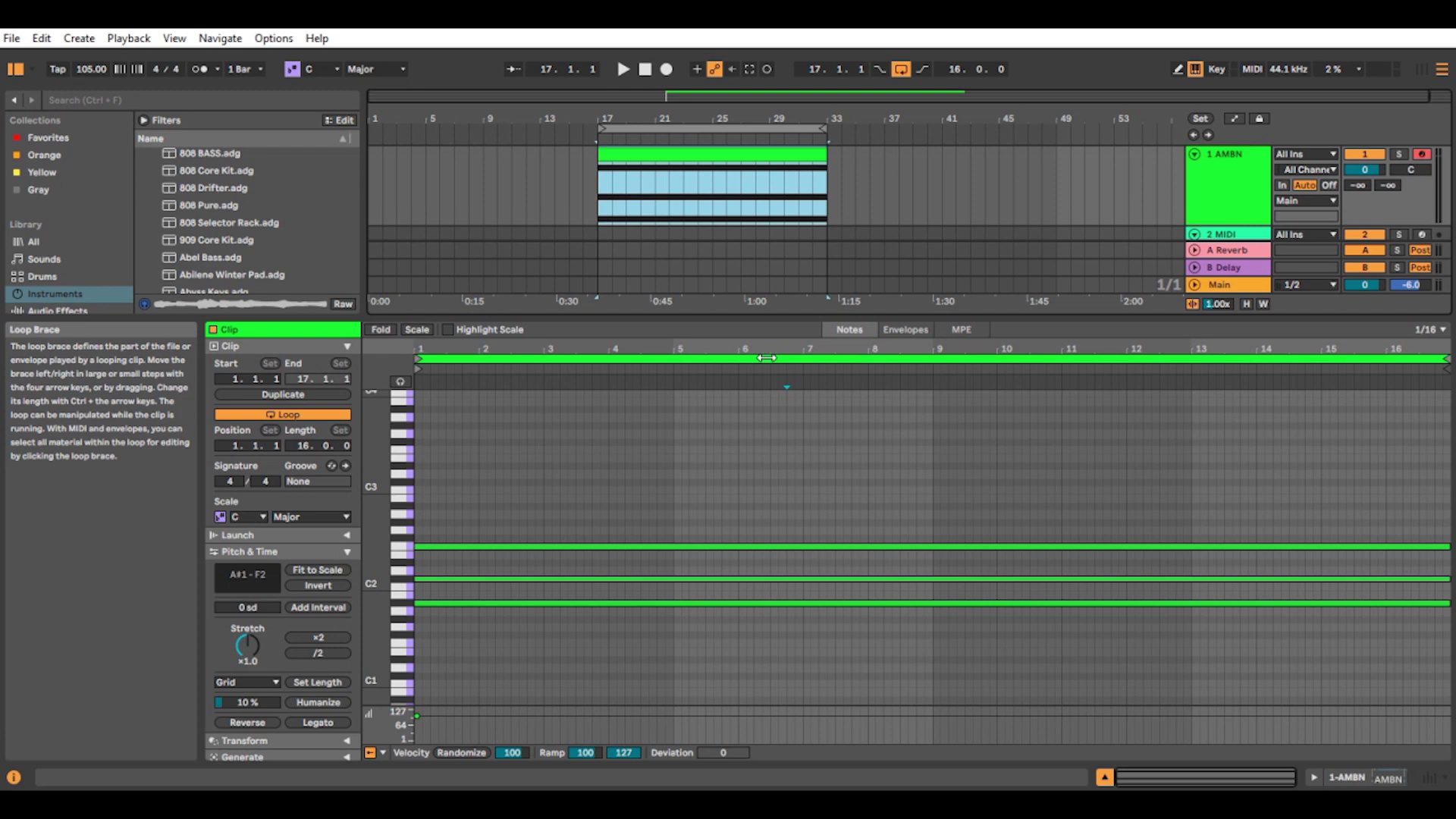
key(space)
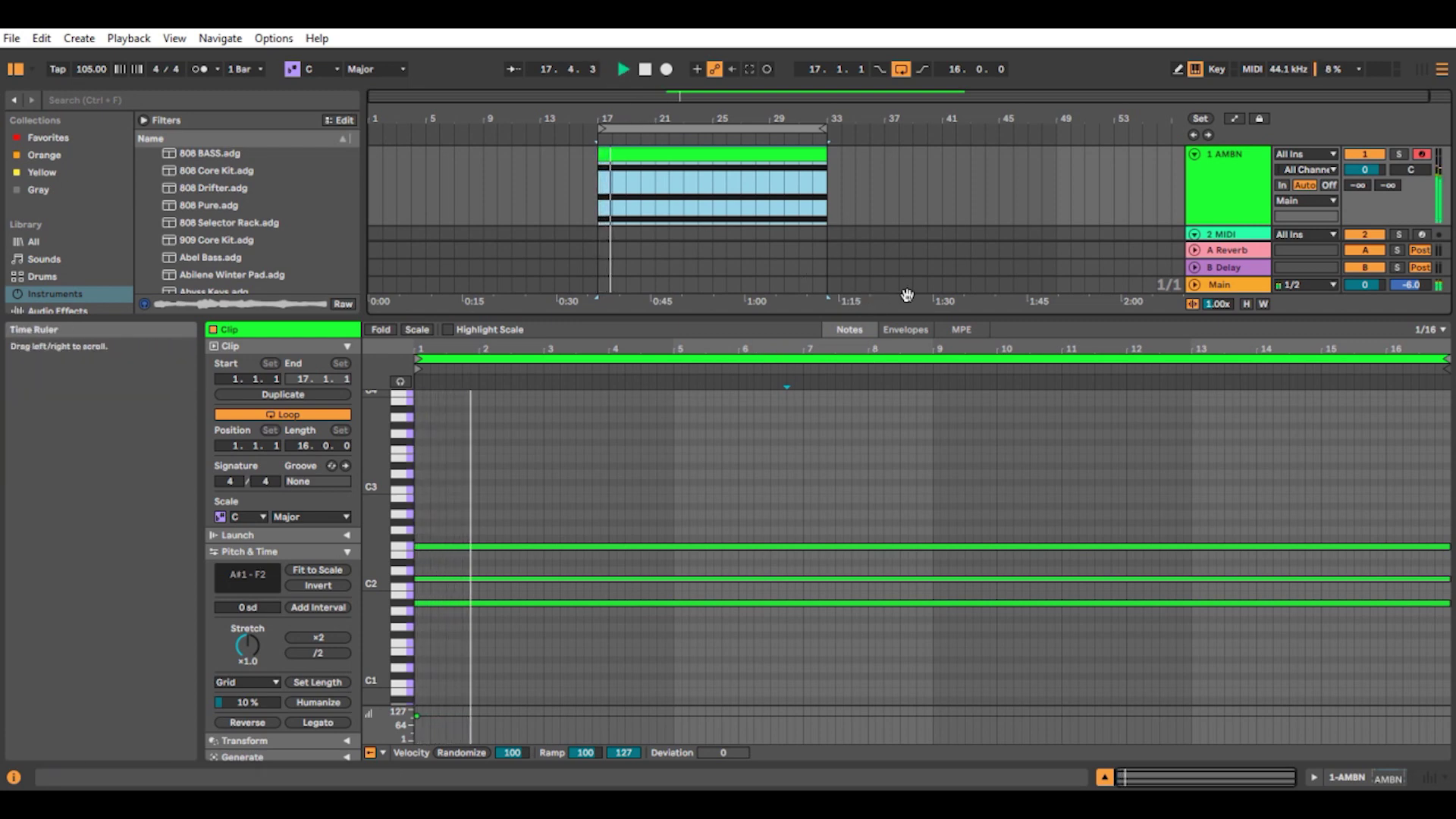
key(space)
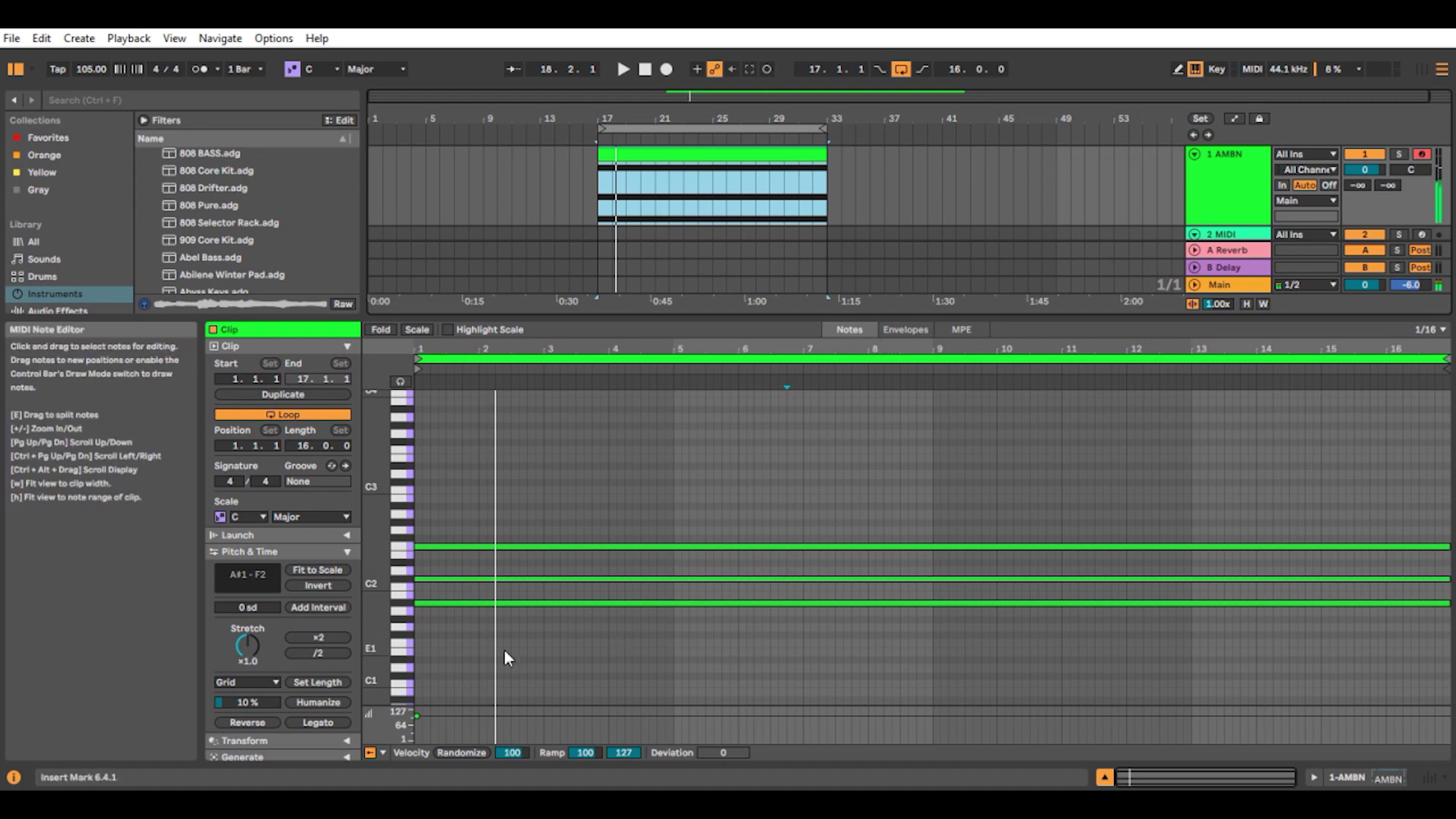
Step: Stagger the starts of the three chord notes slightly after the clip start, with F2 entering last
click(415, 546)
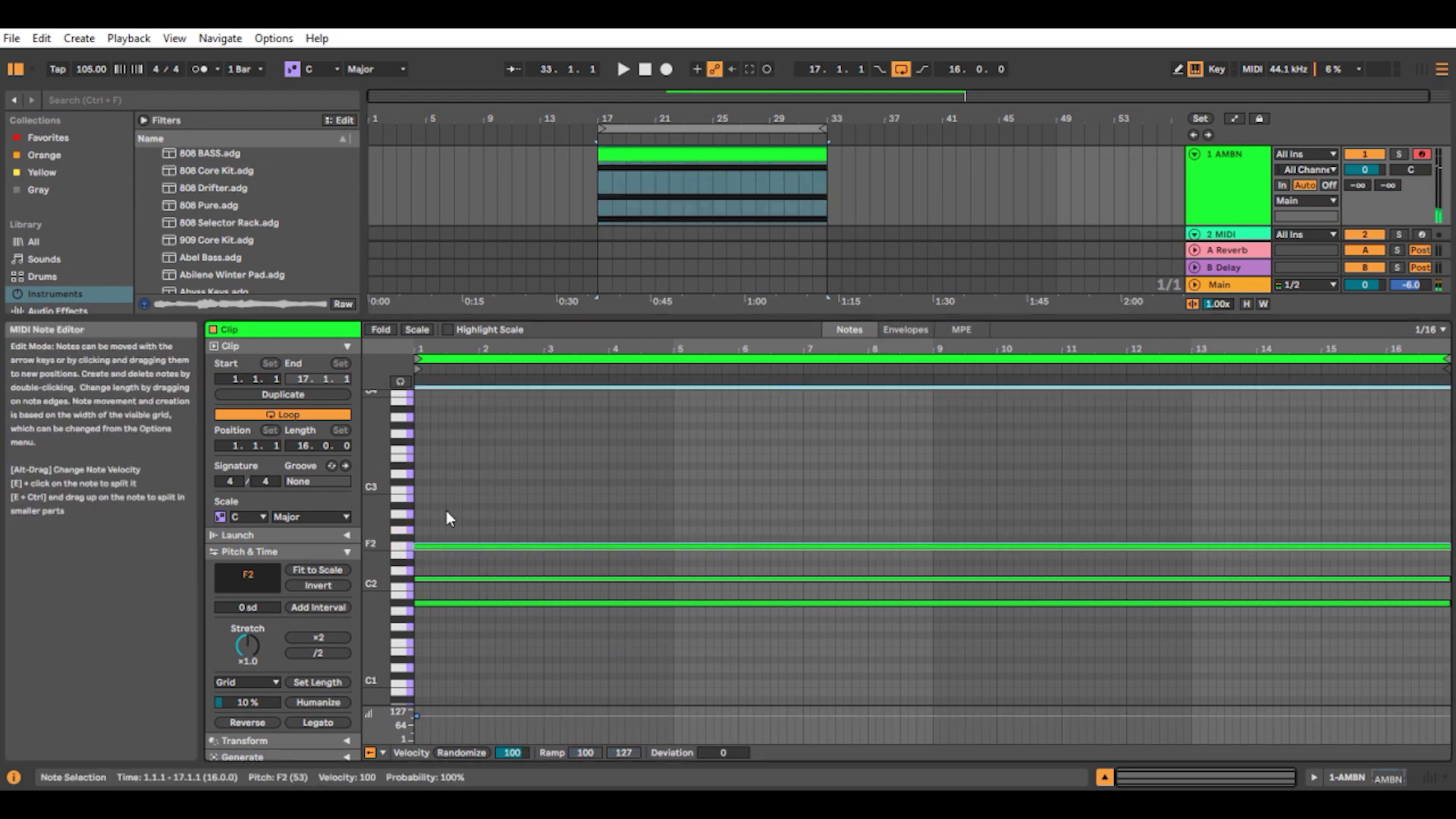
drag(555, 348, 555, 462)
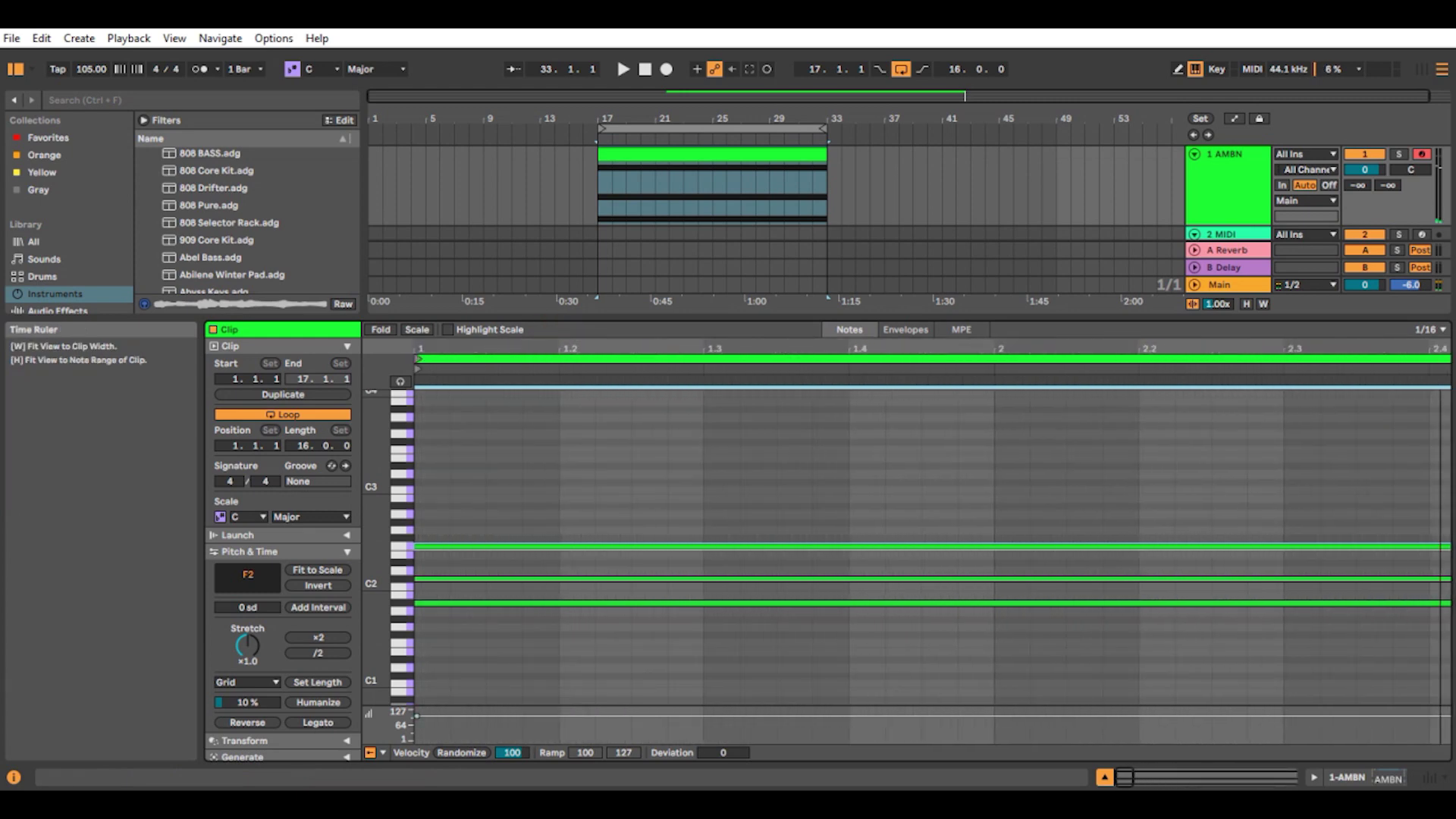
drag(416, 544, 417, 578)
click(416, 603)
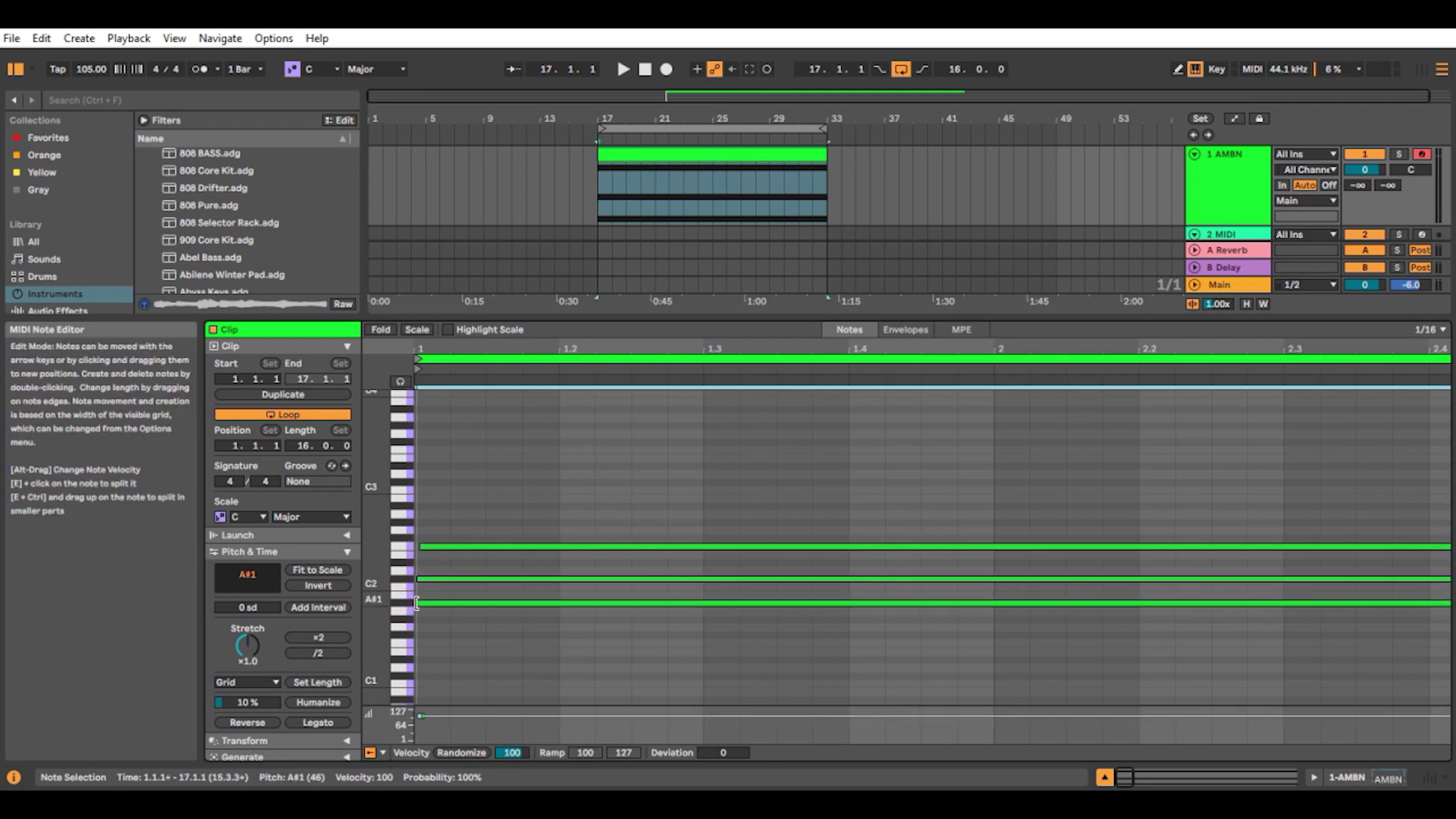
Step: Lower the velocity of all three chord notes to somewhat below 64, playing the clip to check the sound
key(space)
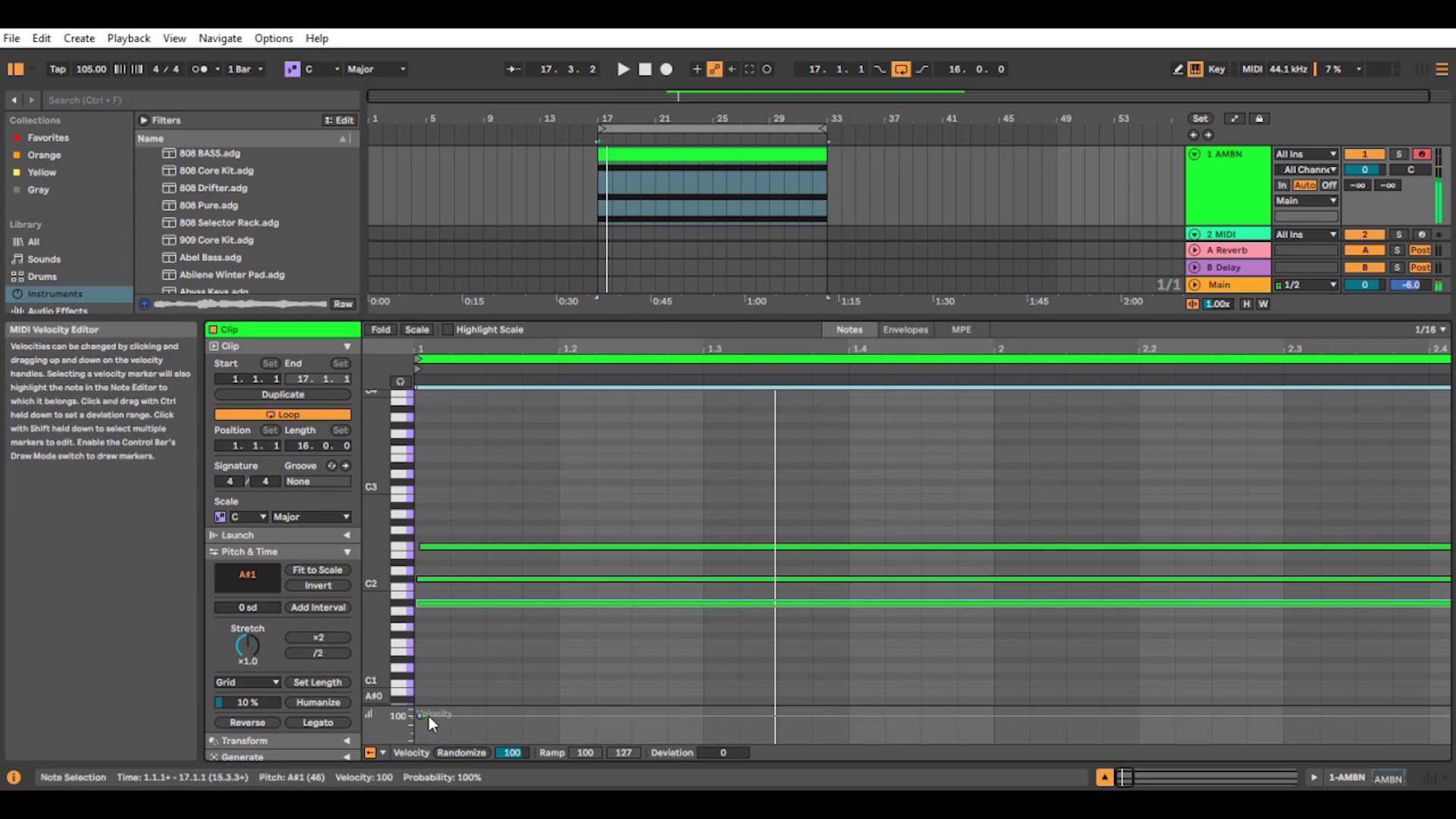
drag(423, 716, 421, 728)
key(space)
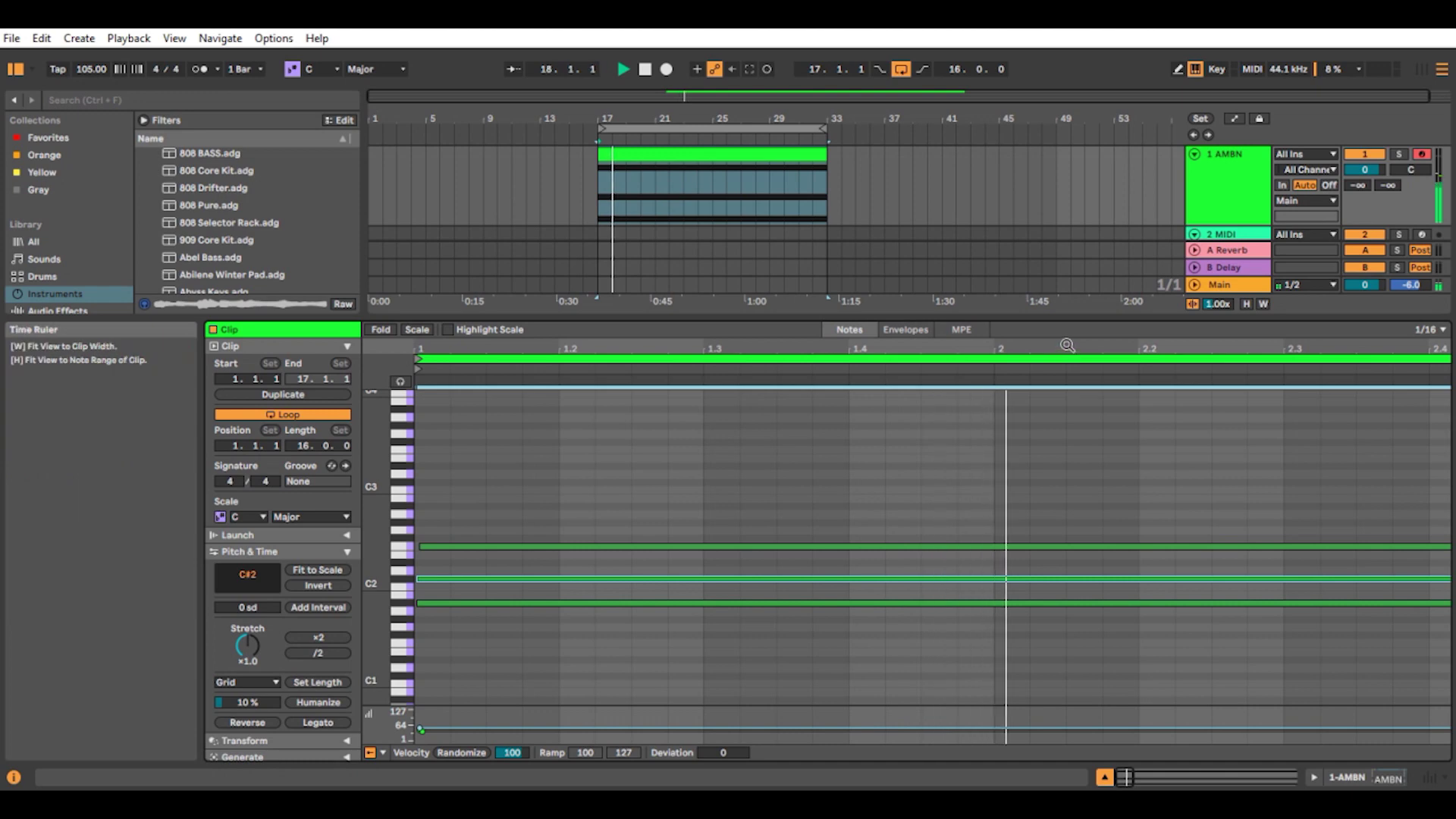
Step: Add a G#2 note from 11.1.1 to 13.3.1 and a D#2 note from 14.1.1 to 16.4.3 in the chord clip
drag(1066, 345, 1066, 270)
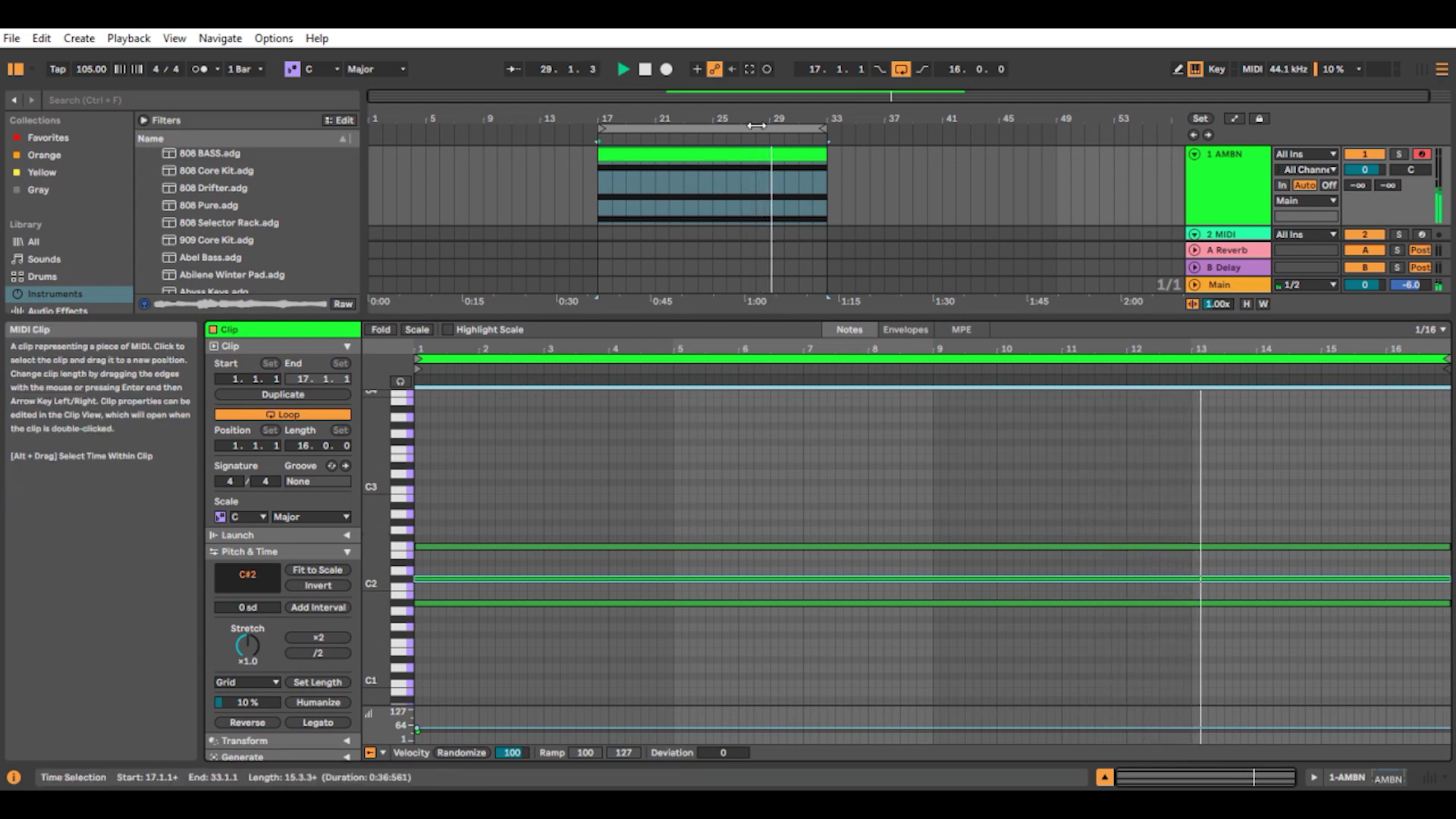
click(642, 70)
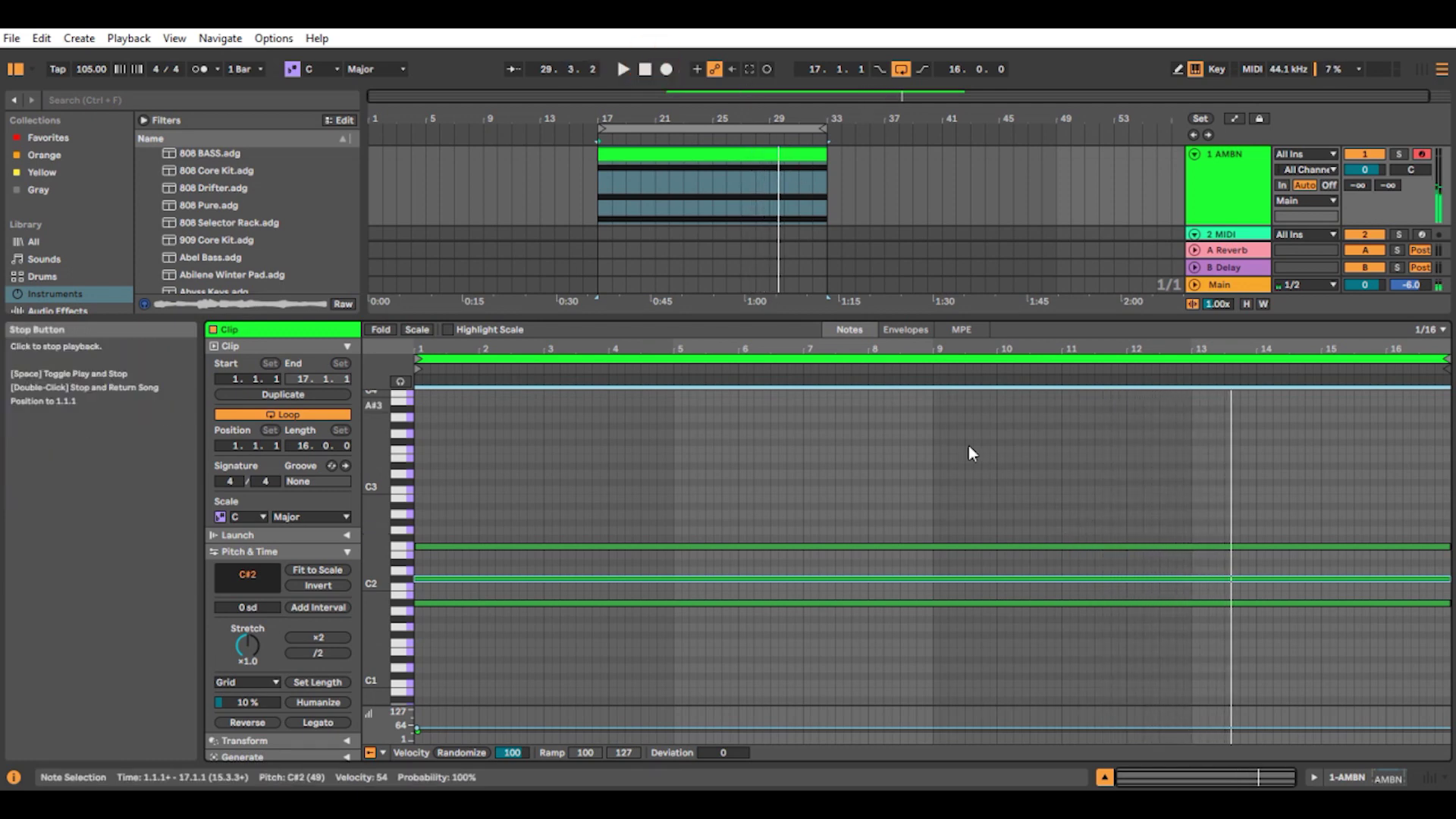
double_click(1066, 521)
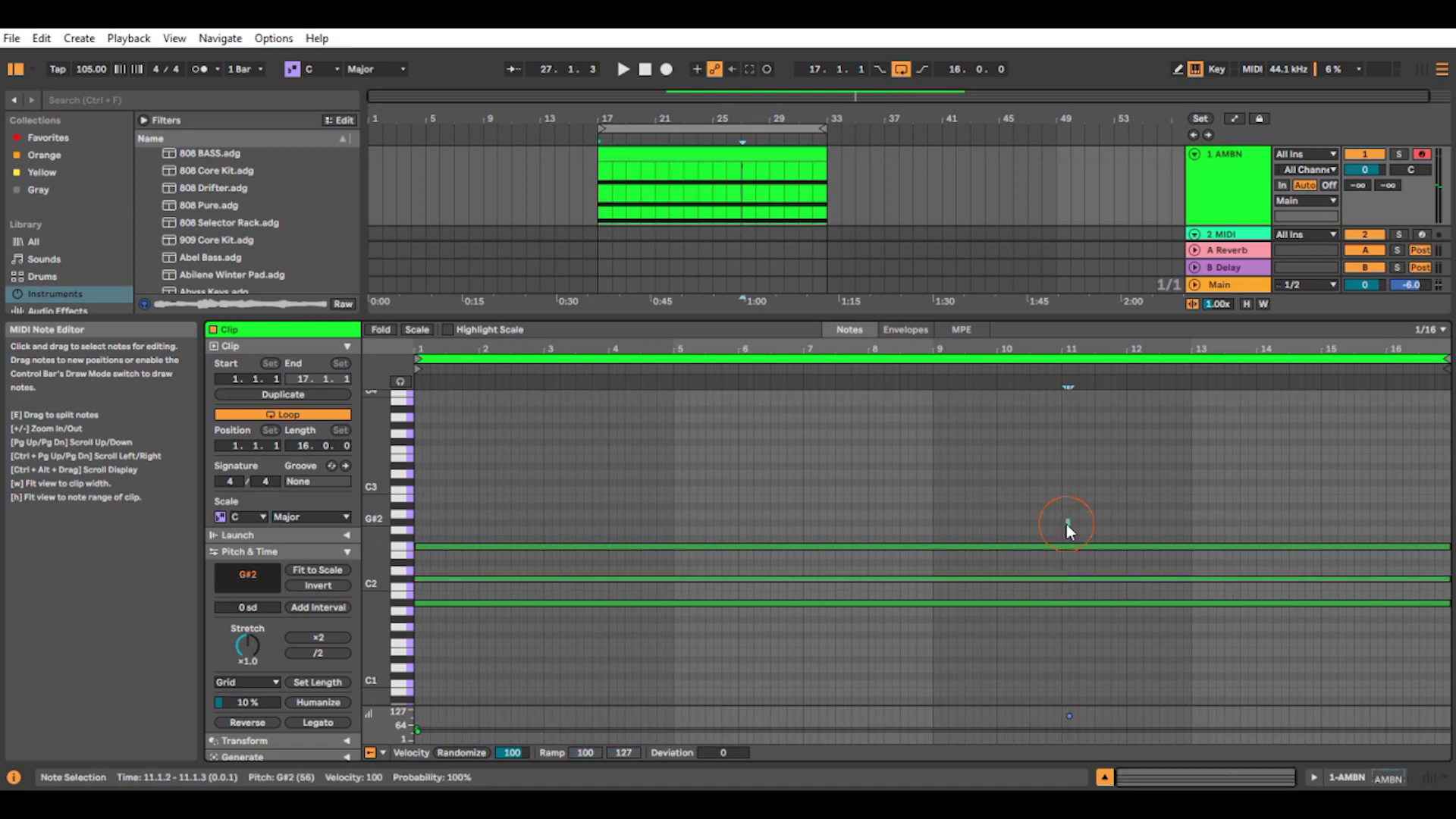
drag(1067, 525, 1205, 539)
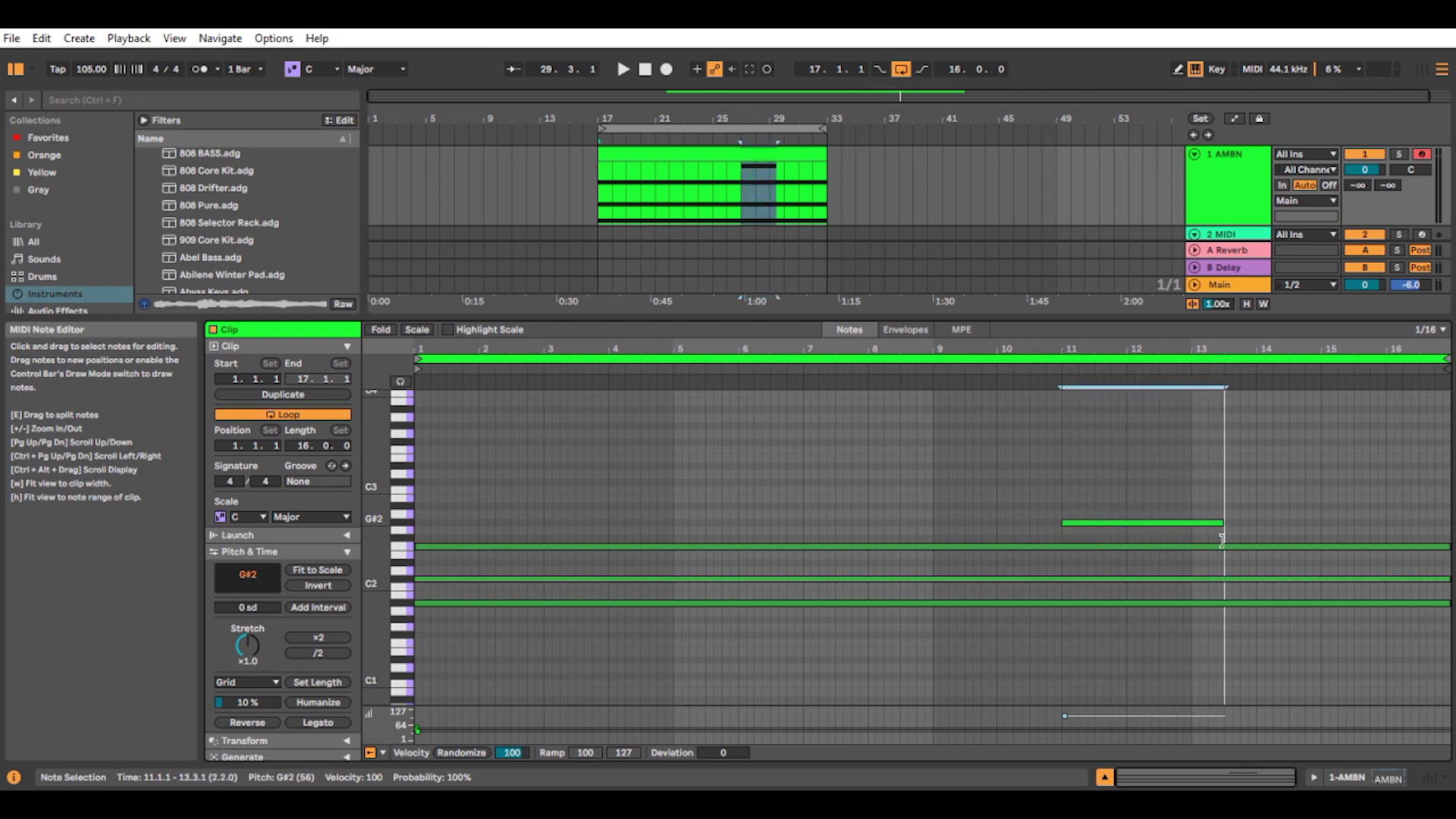
double_click(1256, 563)
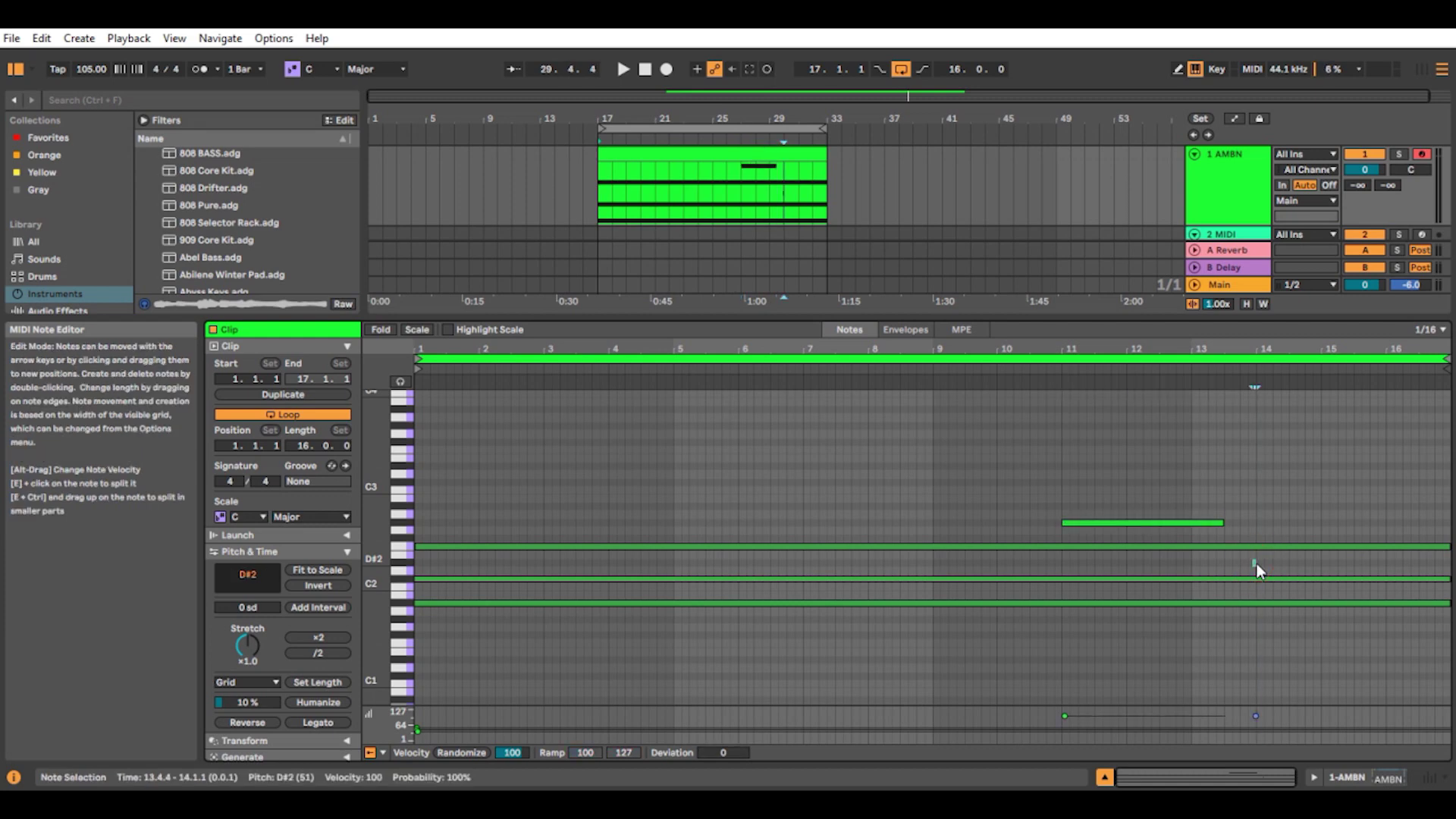
drag(1253, 565, 1440, 574)
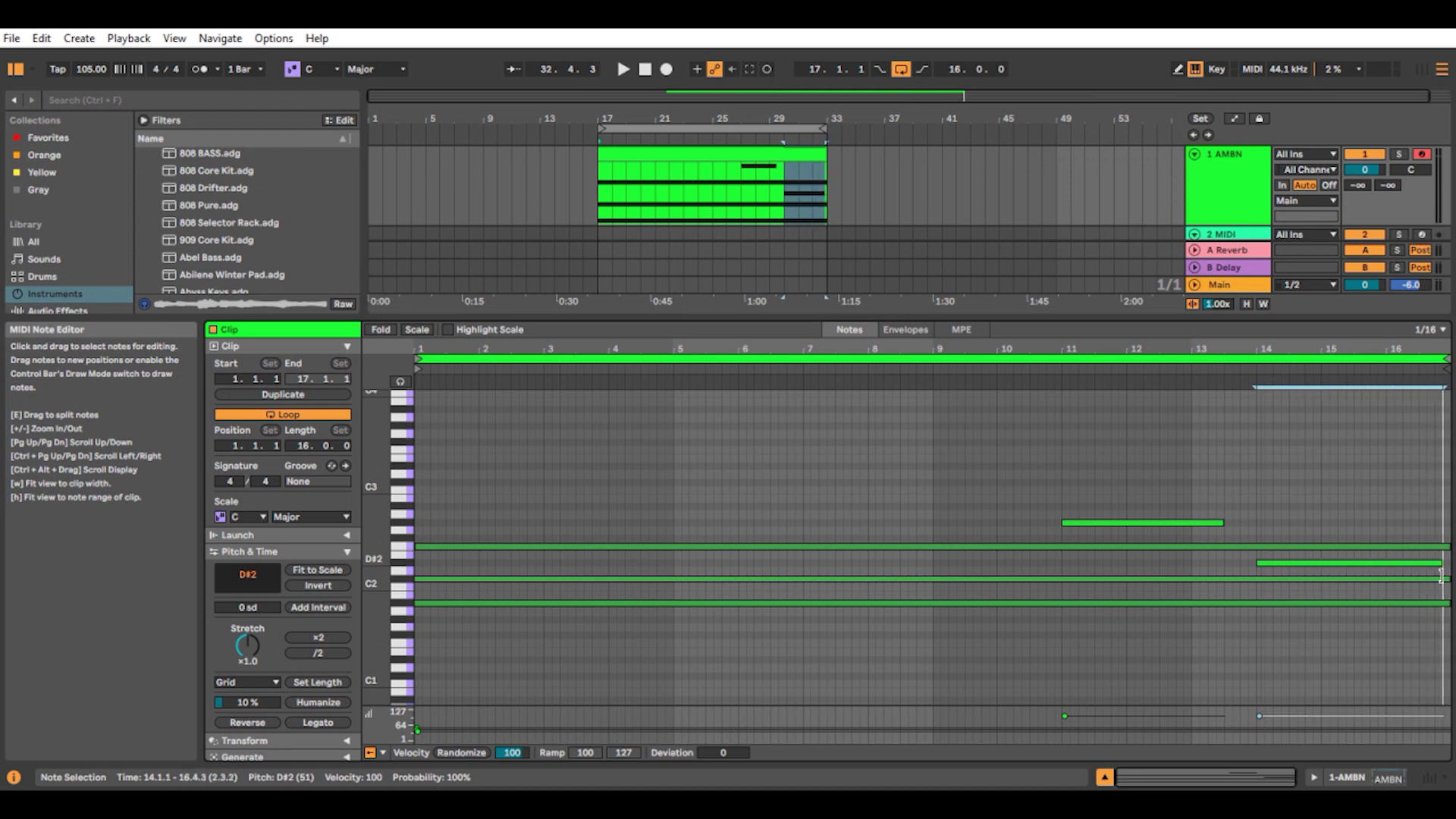
Step: Lower the G#2 note's velocity to 42 and the D#2 note's to about 36, and start playback of the clip
click(1195, 520)
click(1195, 522)
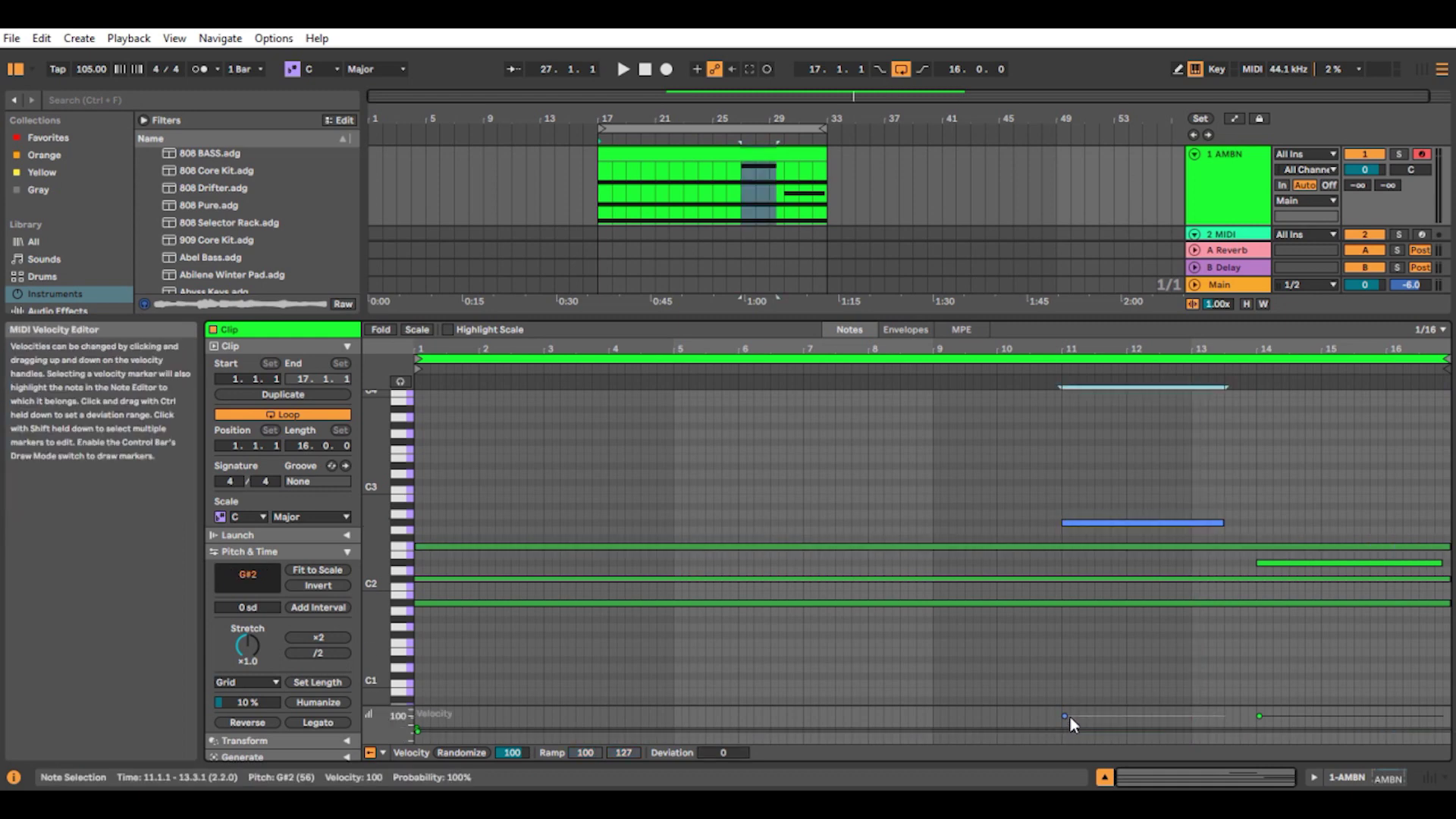
drag(1067, 716, 1067, 728)
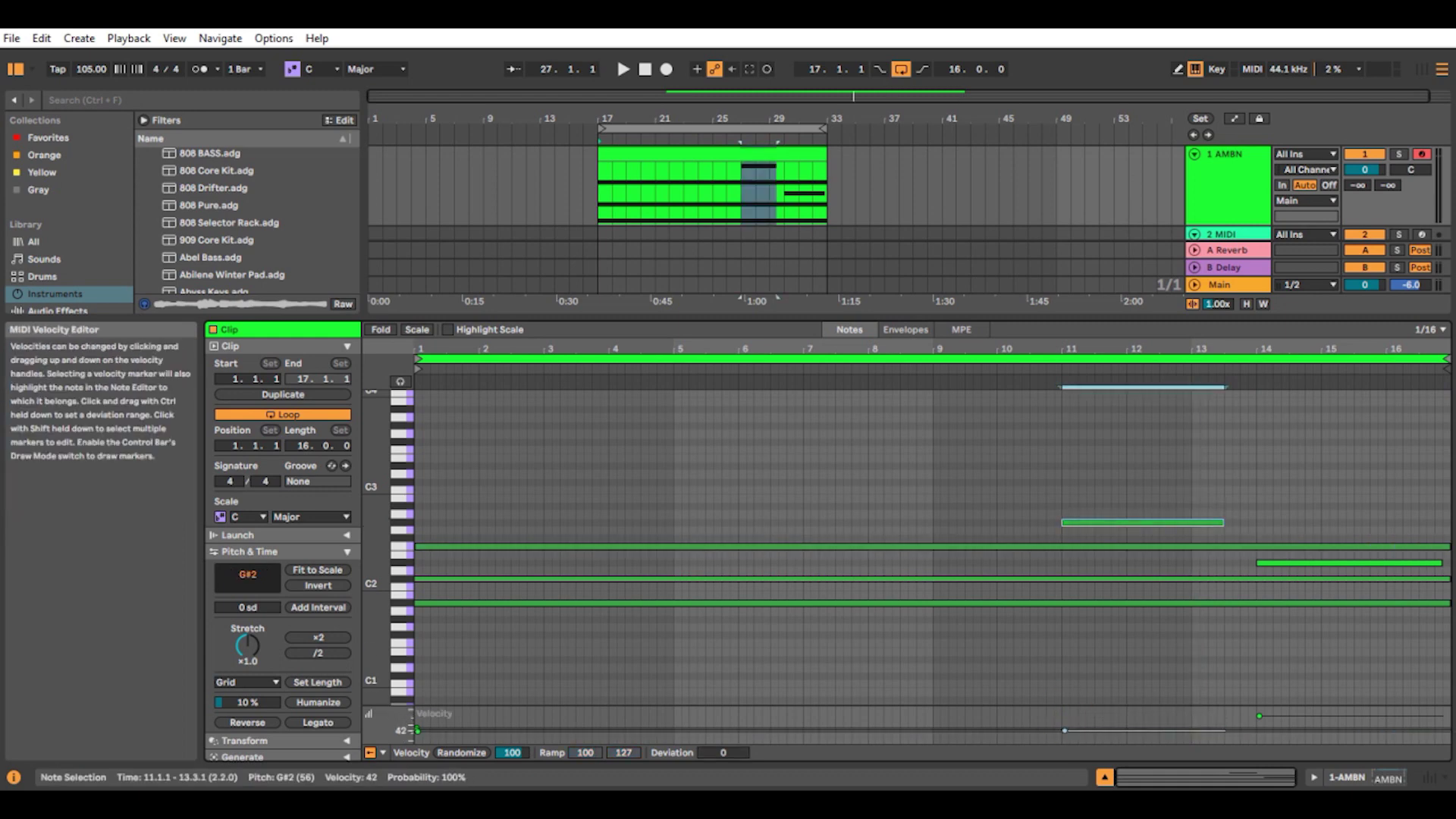
drag(1258, 716, 1258, 725)
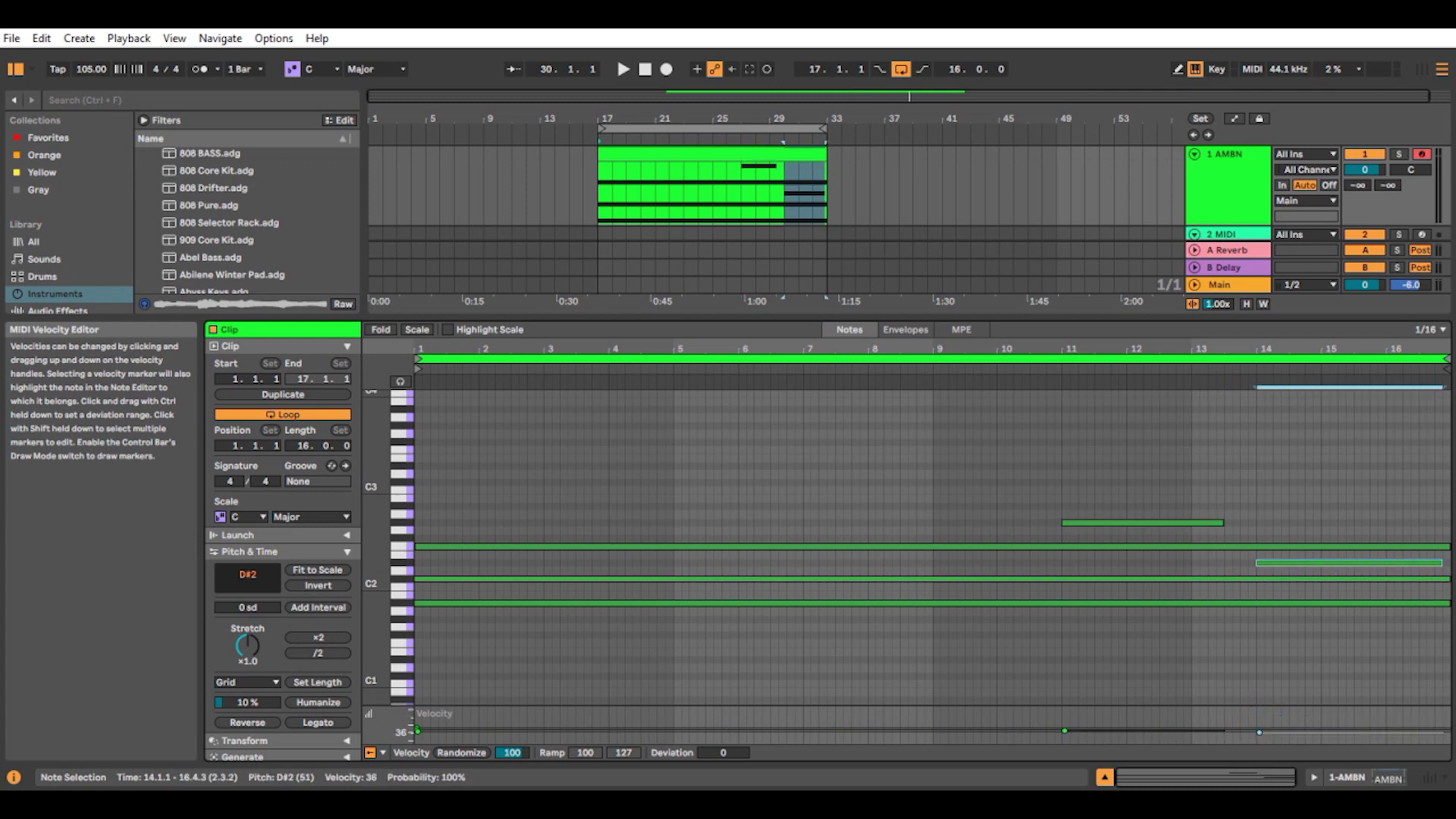
key(space)
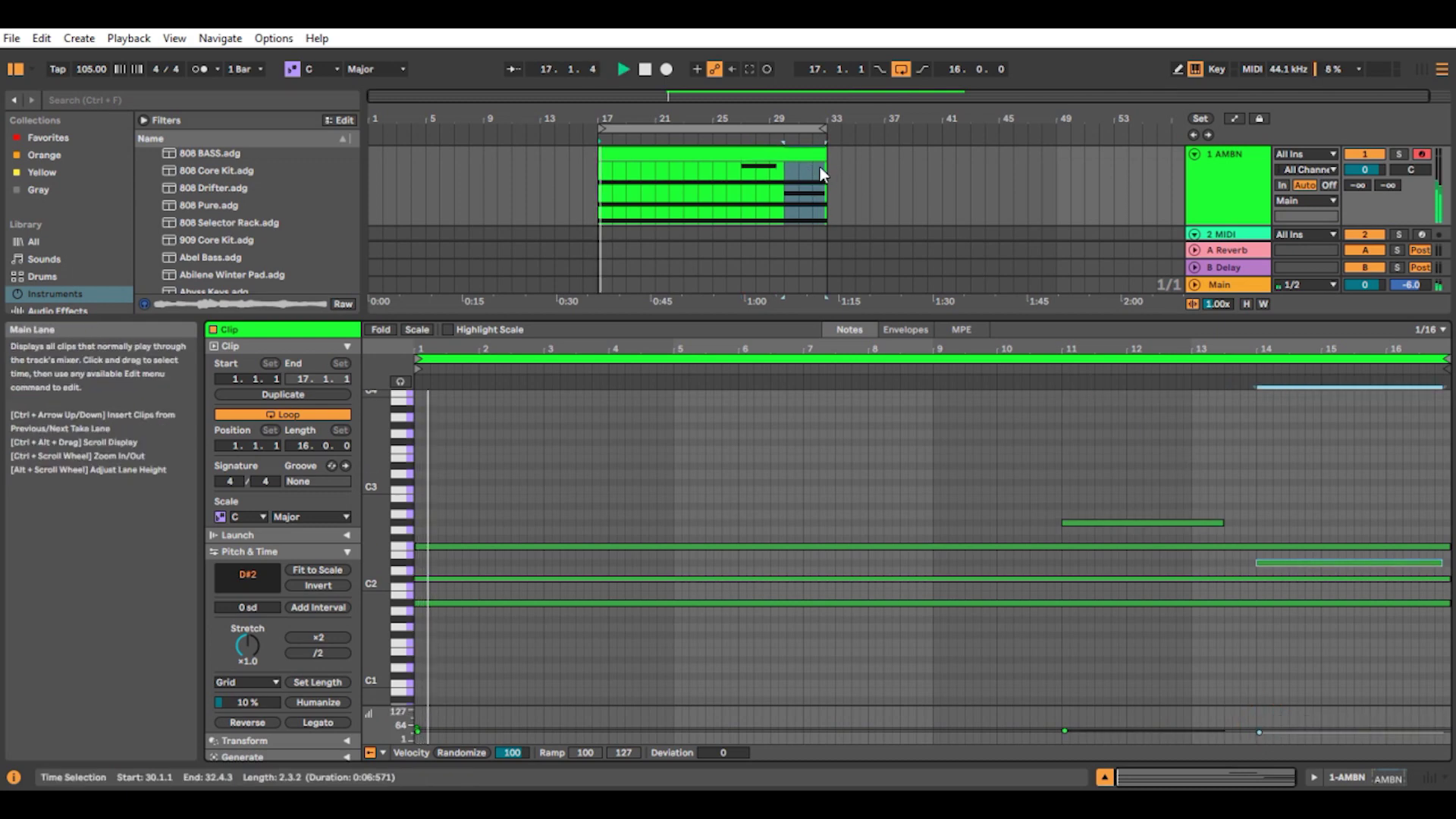
Step: Add an Auto Filter audio effect after the AMBN instrument on the first track
click(802, 154)
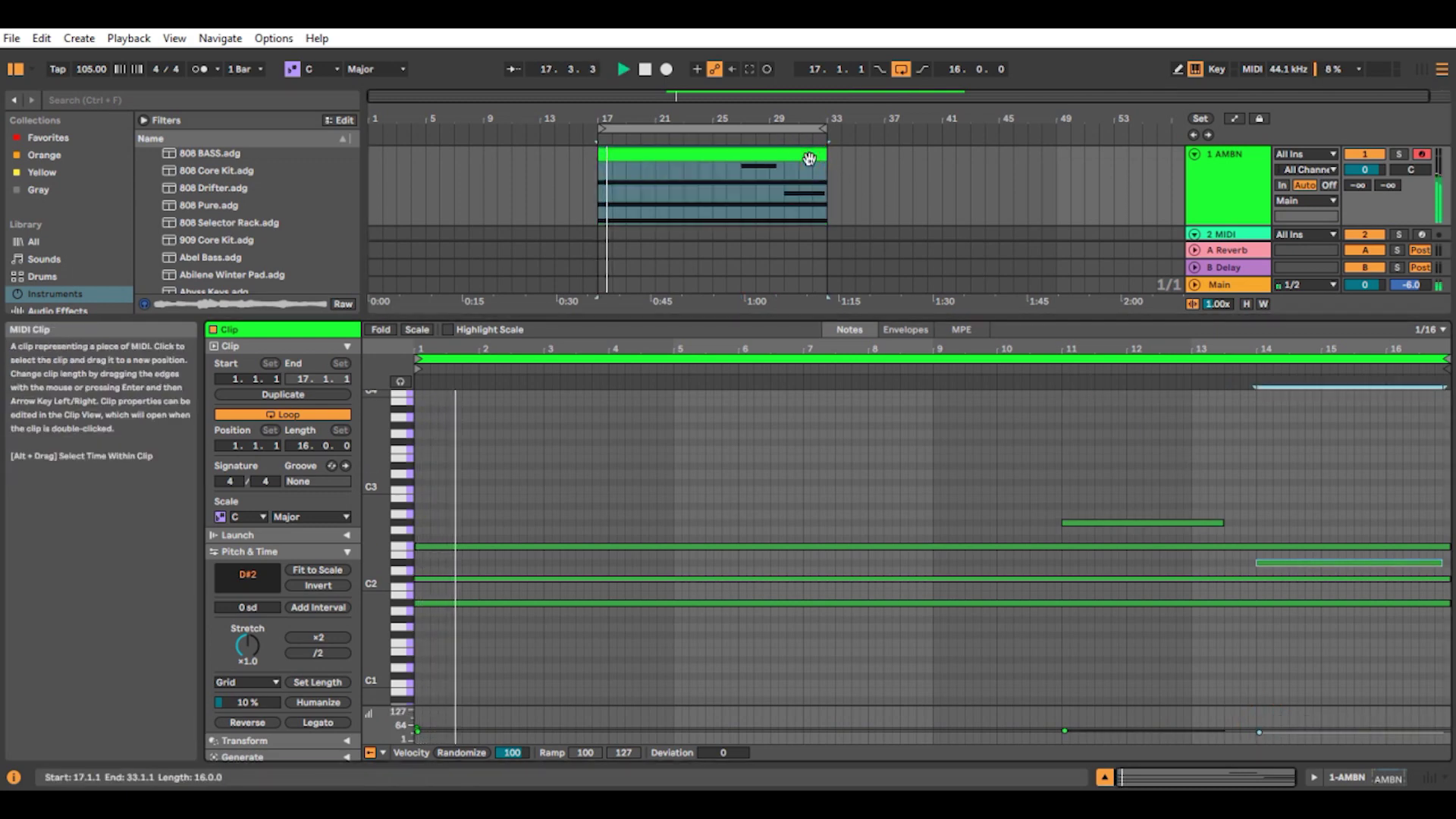
click(1230, 163)
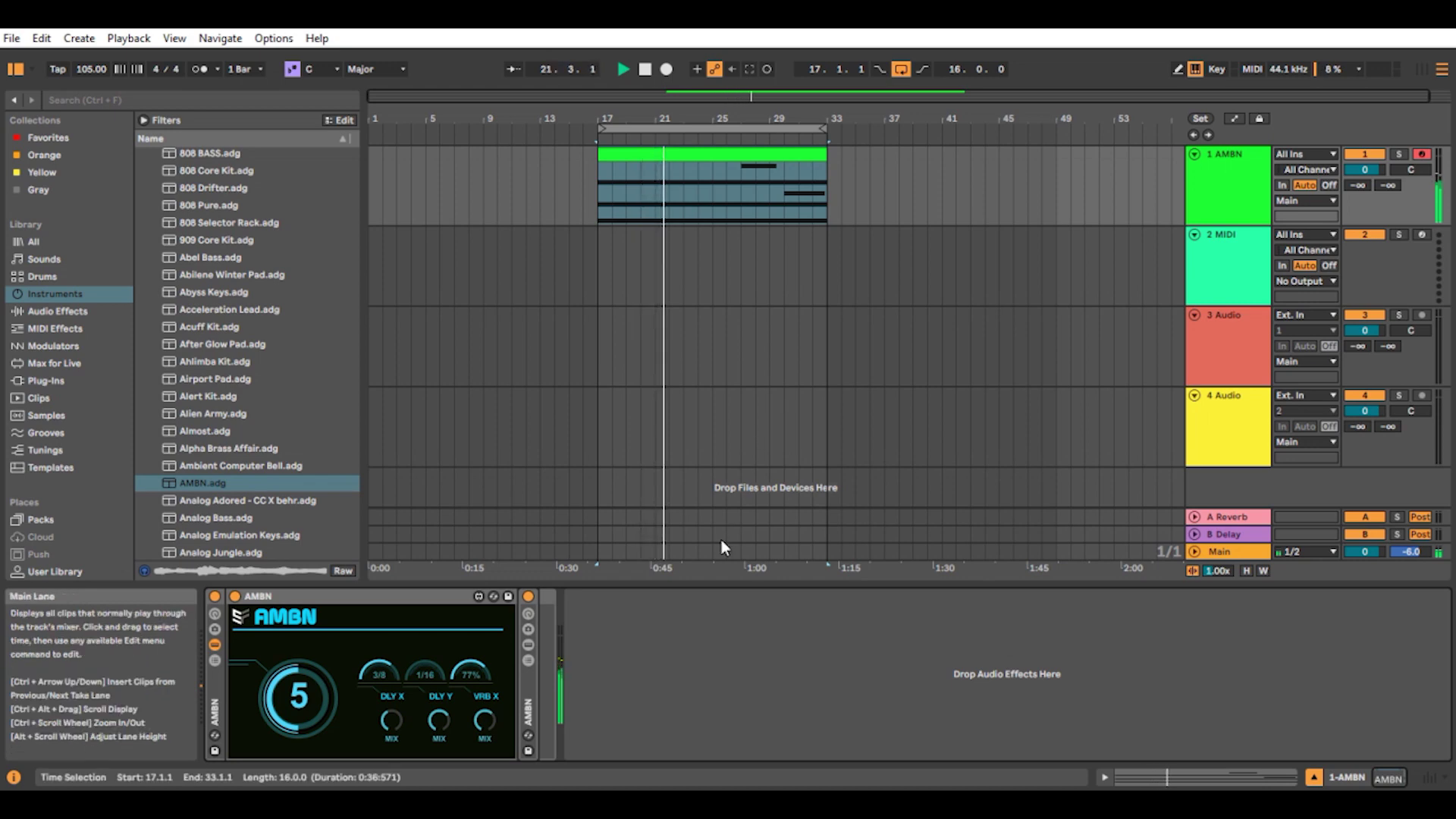
click(69, 312)
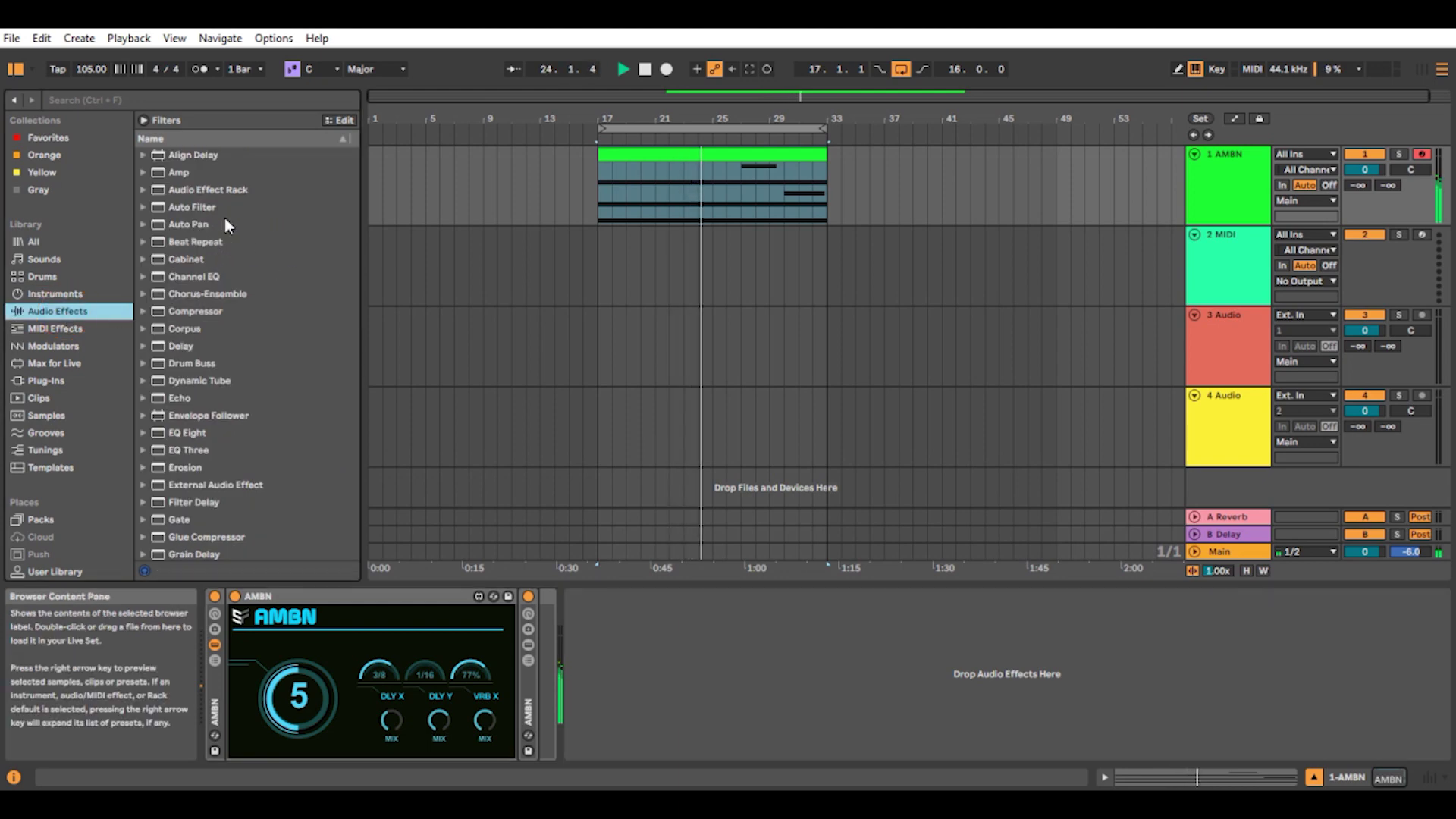
drag(214, 207, 698, 667)
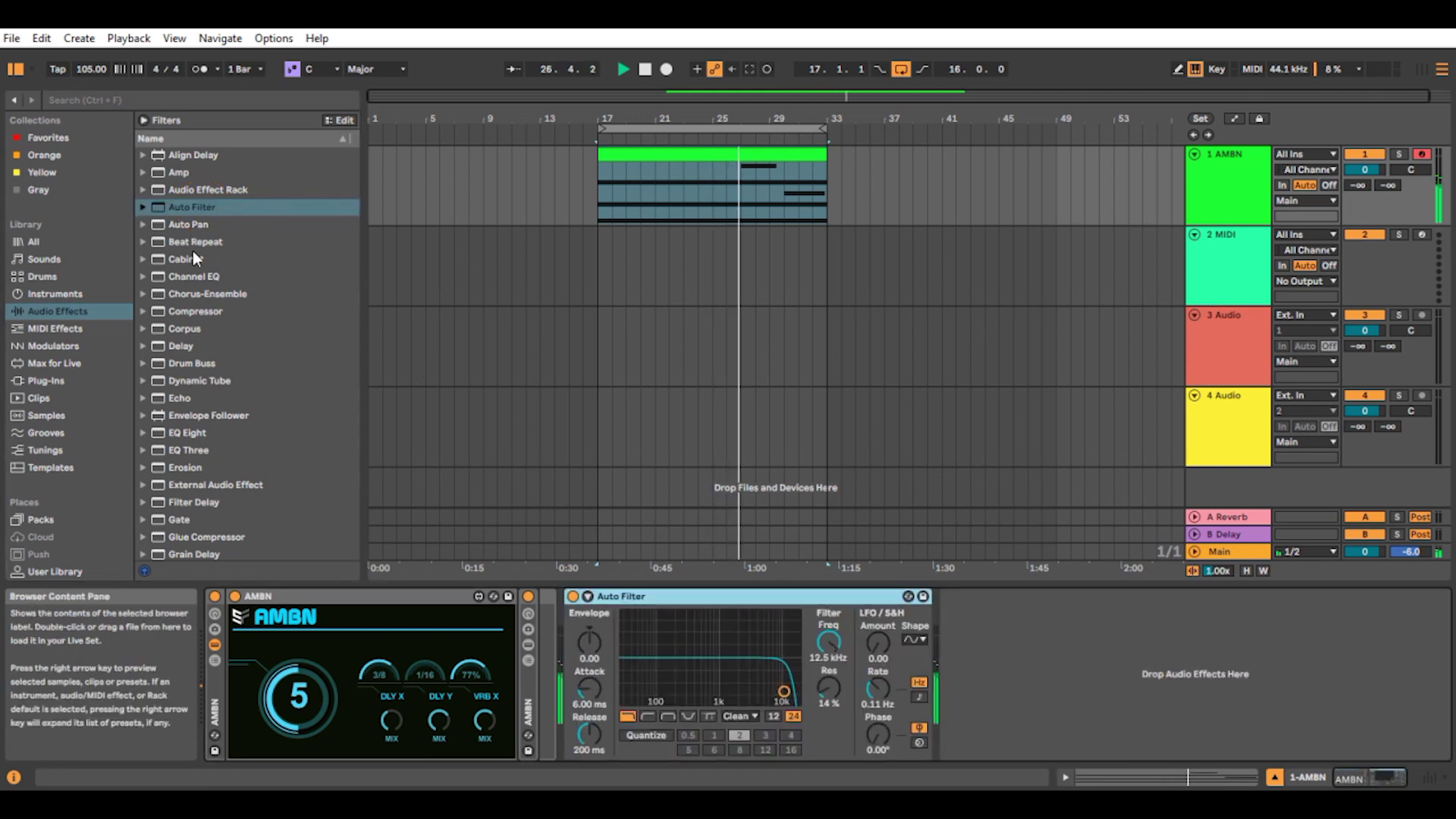
Step: Transpose the short G#2 note at bar 11 of the clip down two semitones to F#2
double_click(775, 157)
click(1113, 523)
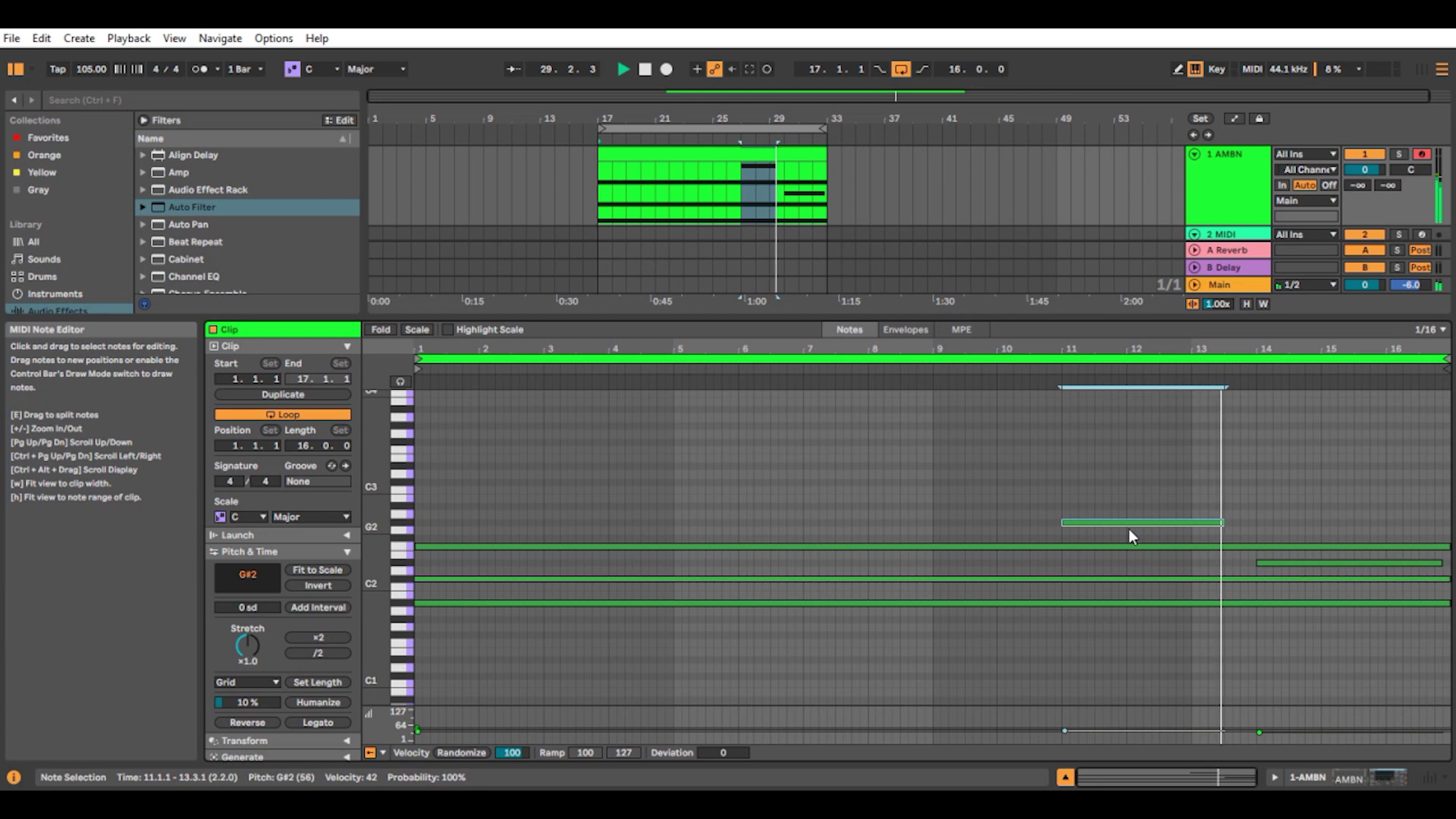
key(Down)
key(Down)
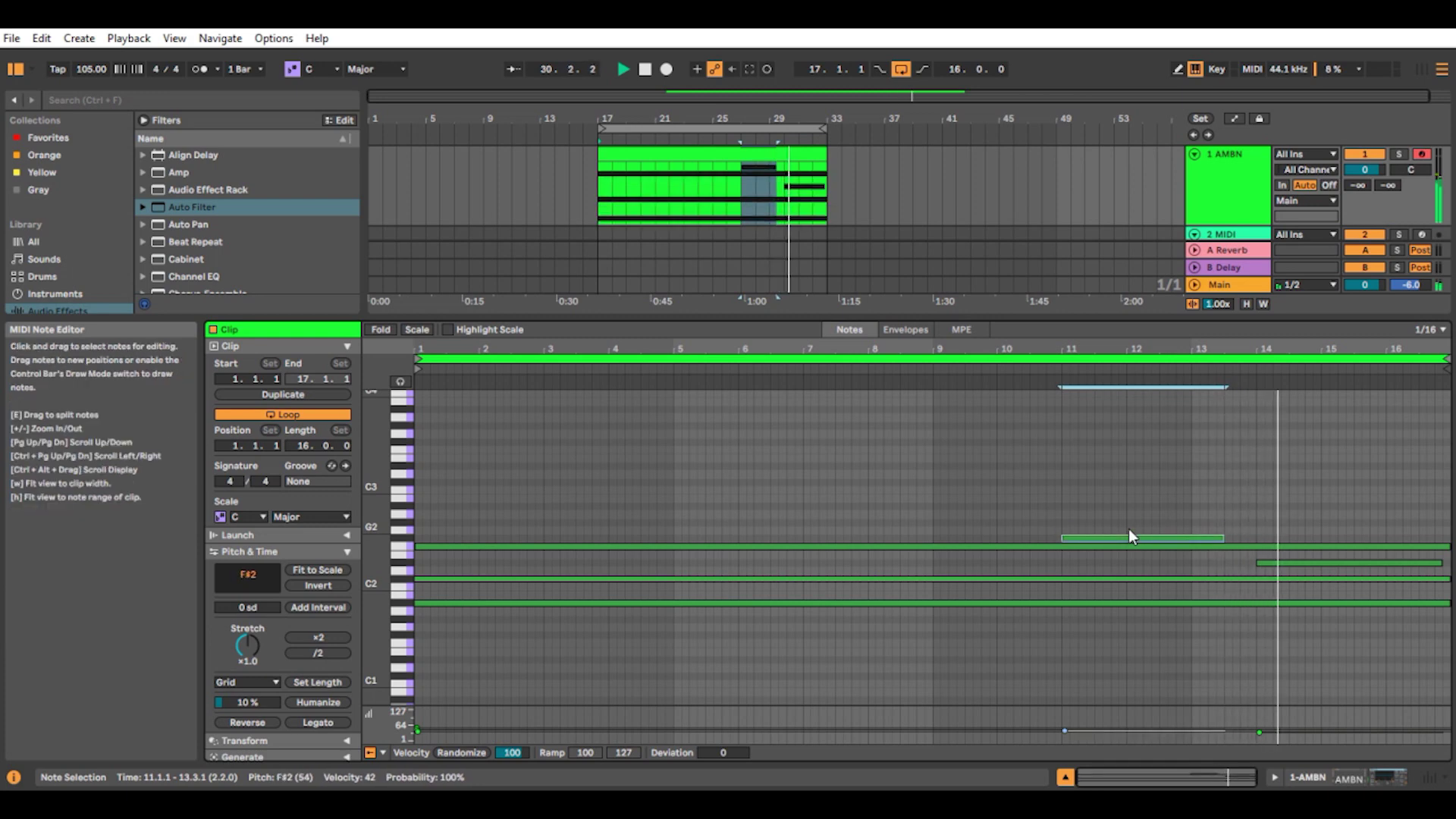
Step: Add a Delay after the Auto Filter and an EQ Eight between the AMBN instrument and the Auto Filter
double_click(1230, 162)
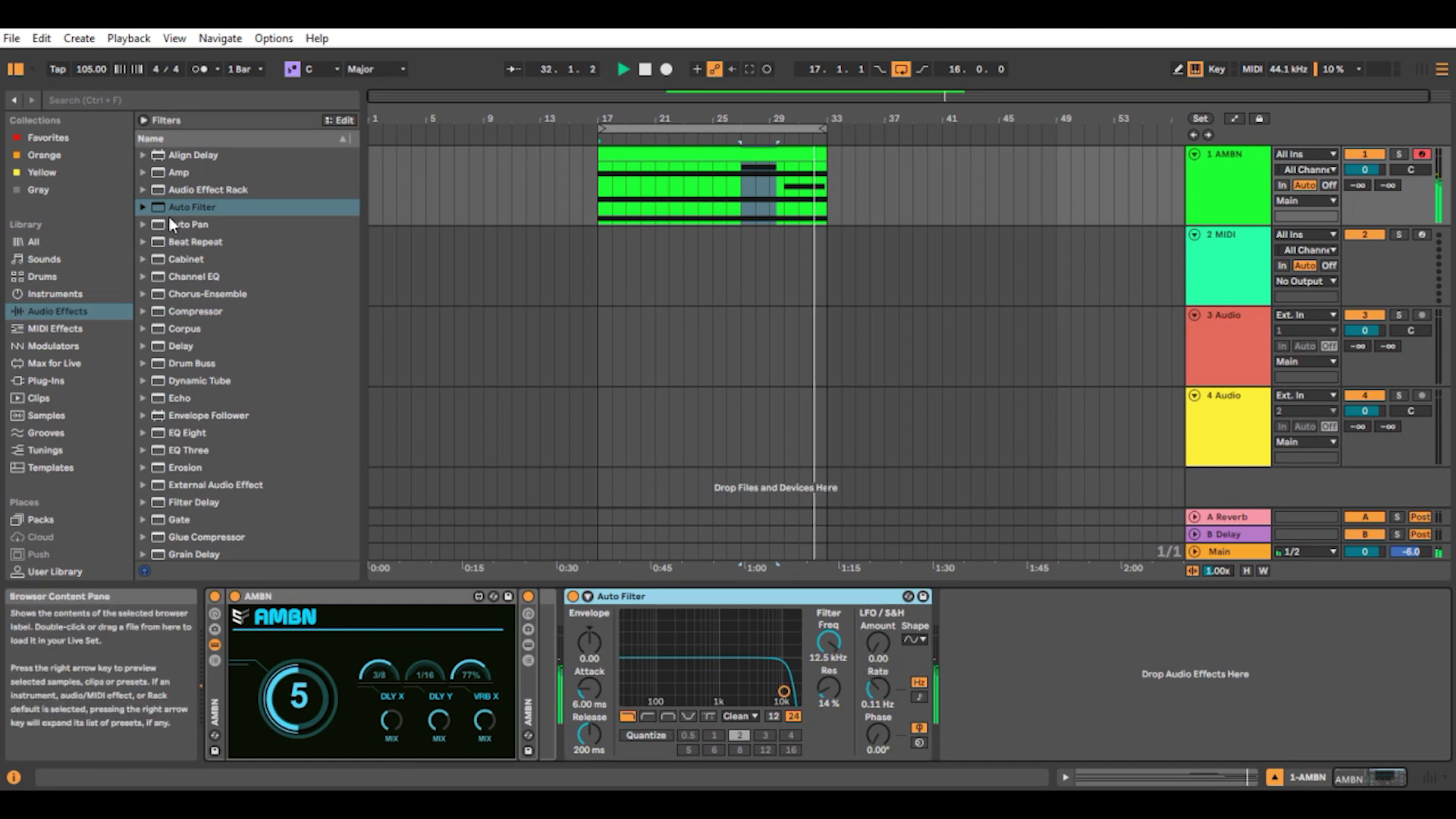
double_click(185, 347)
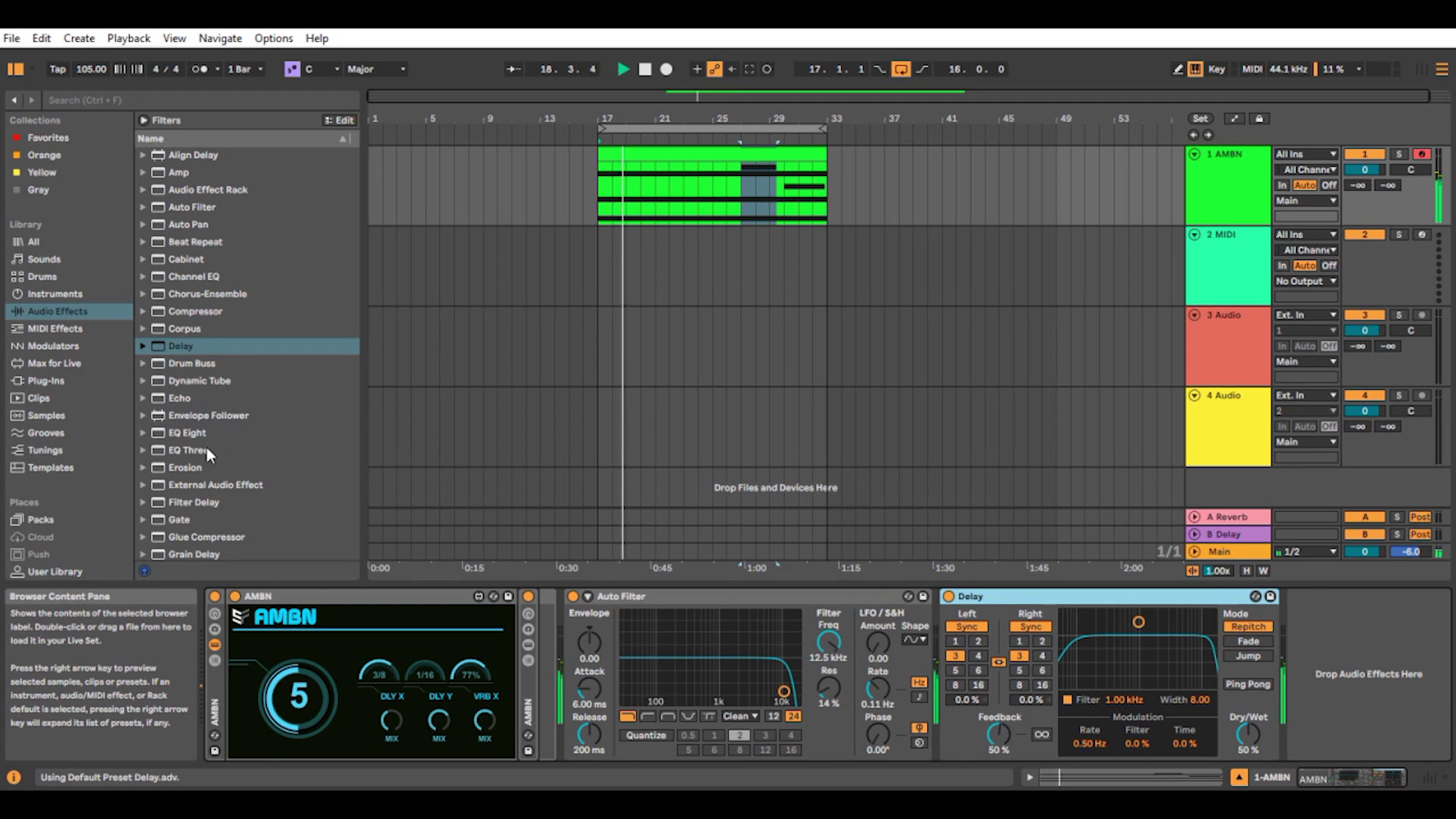
drag(190, 439, 573, 681)
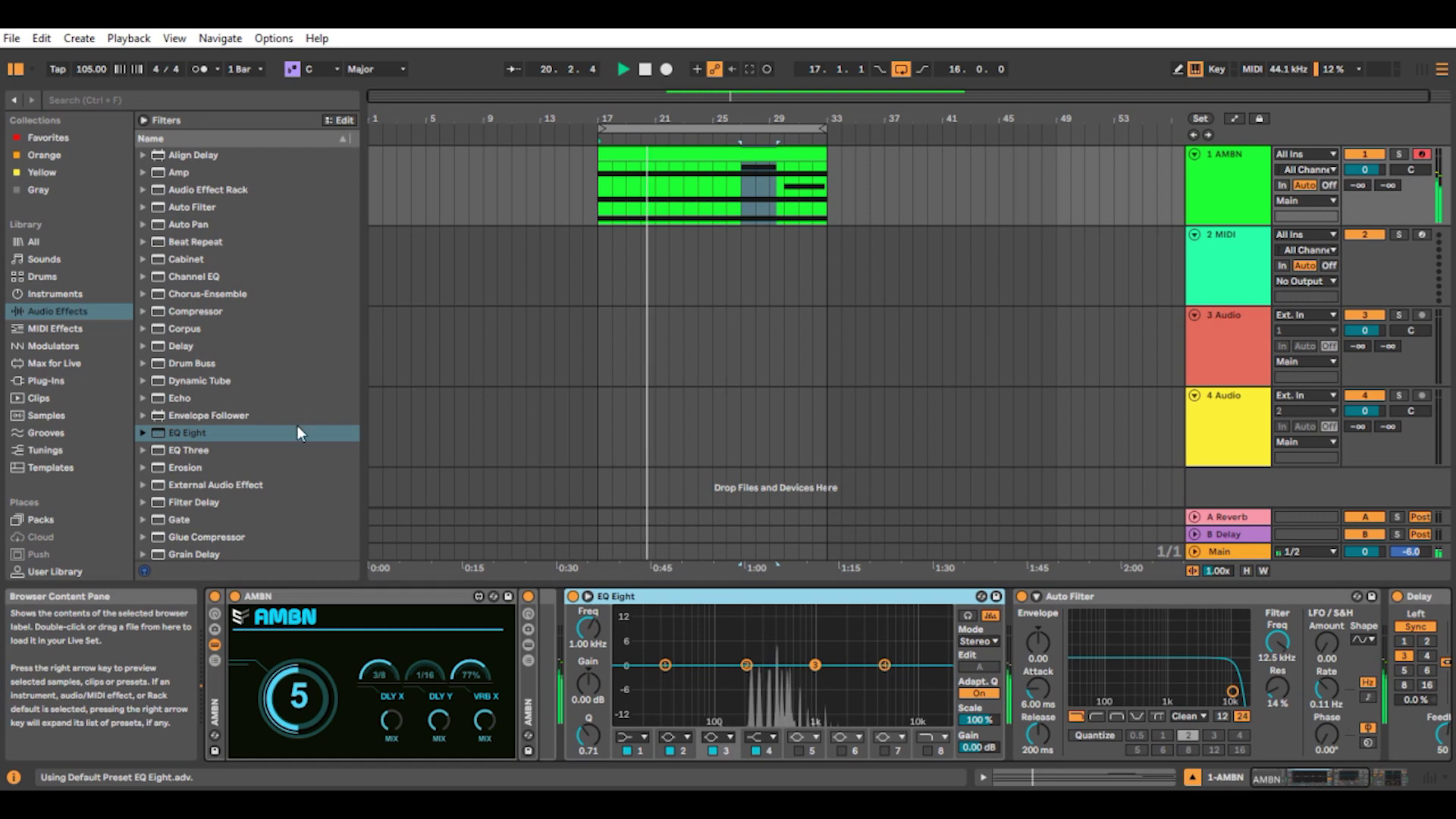
Step: Add a Reverb at the end of the AMBN device chain with Dry/Wet at 79% and Decay at 3.31 s
scroll(246, 470, down, 5)
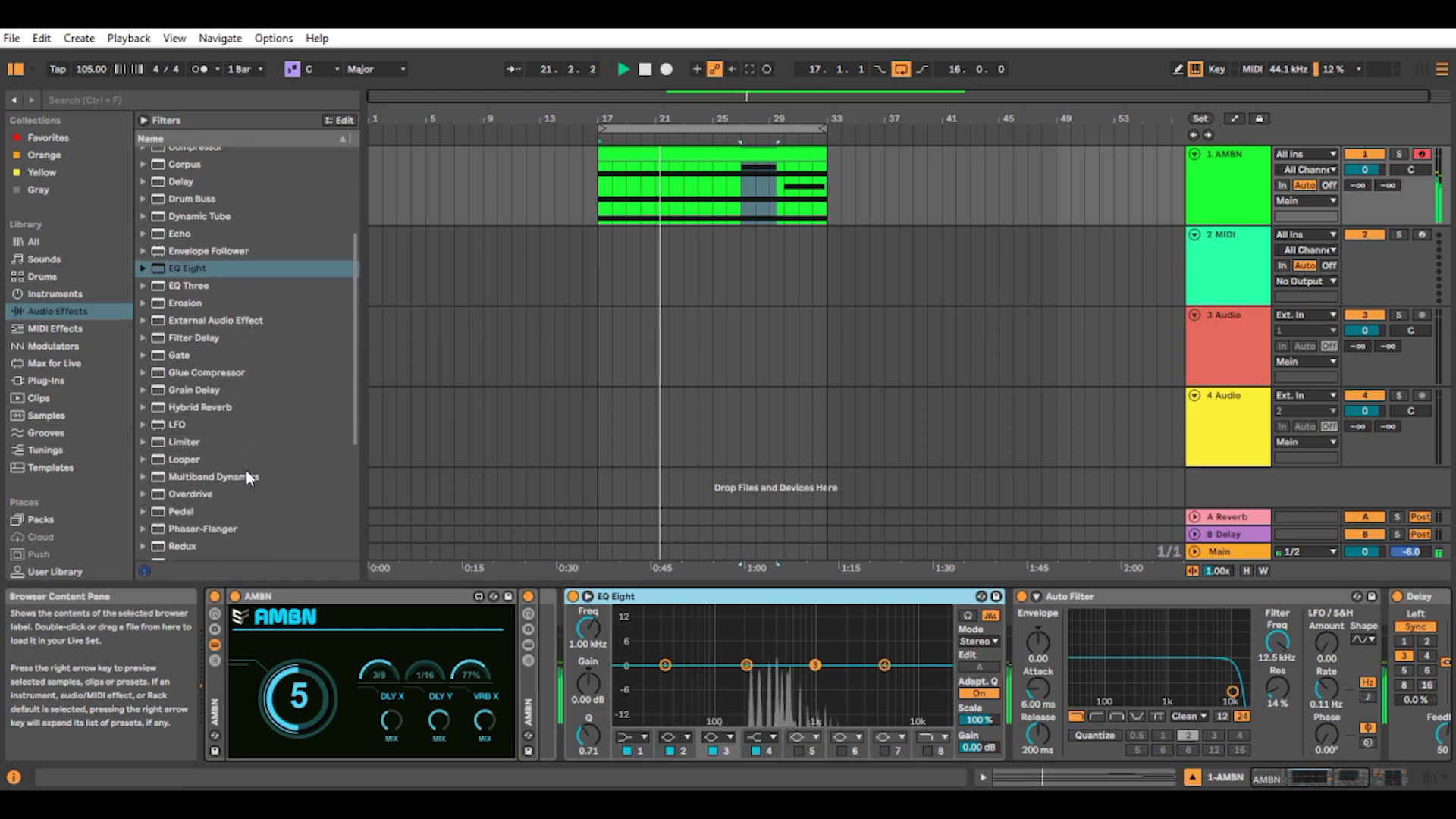
scroll(245, 470, down, 1)
drag(186, 490, 1447, 713)
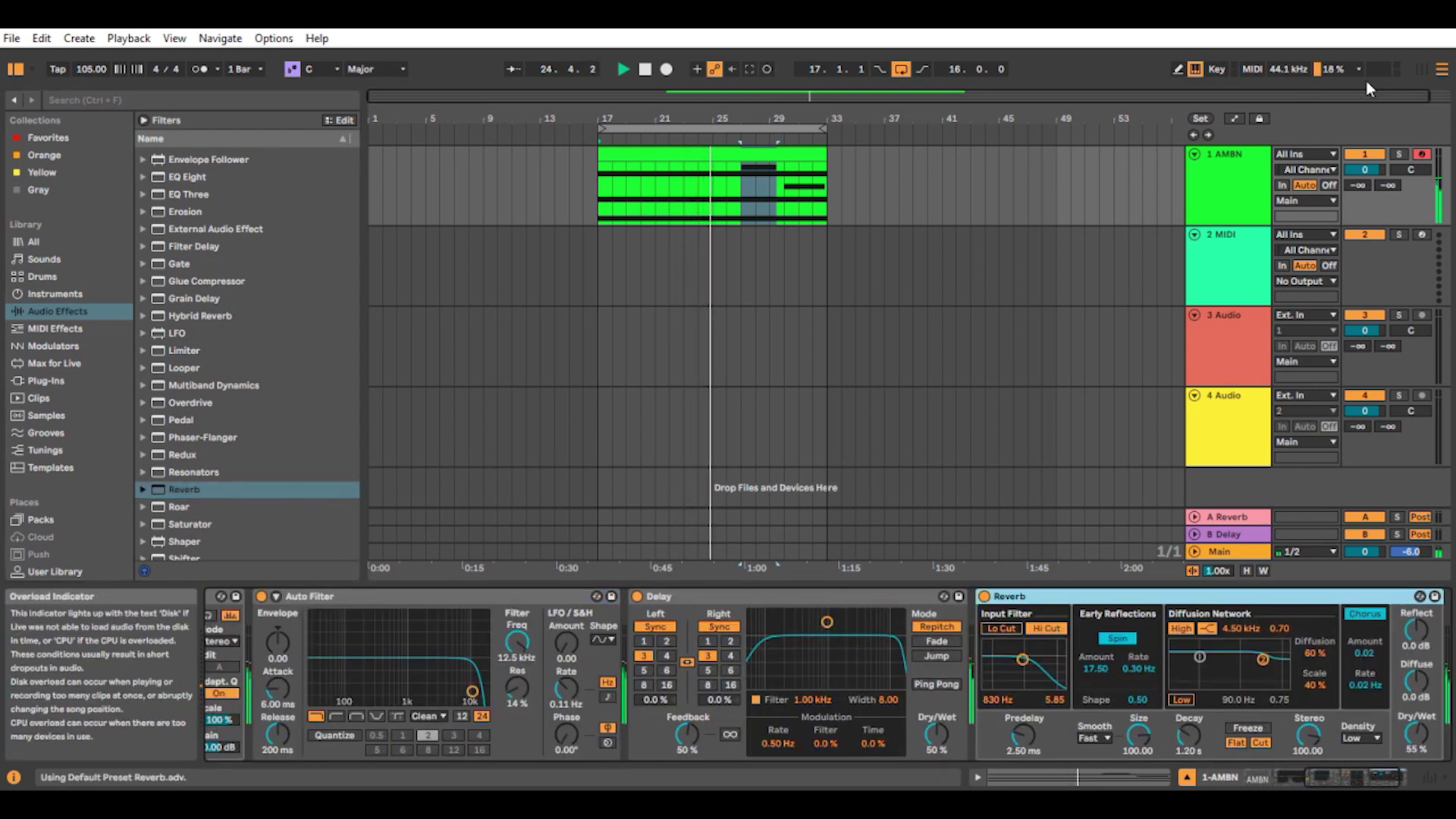
click(1244, 159)
scroll(206, 440, down, 3)
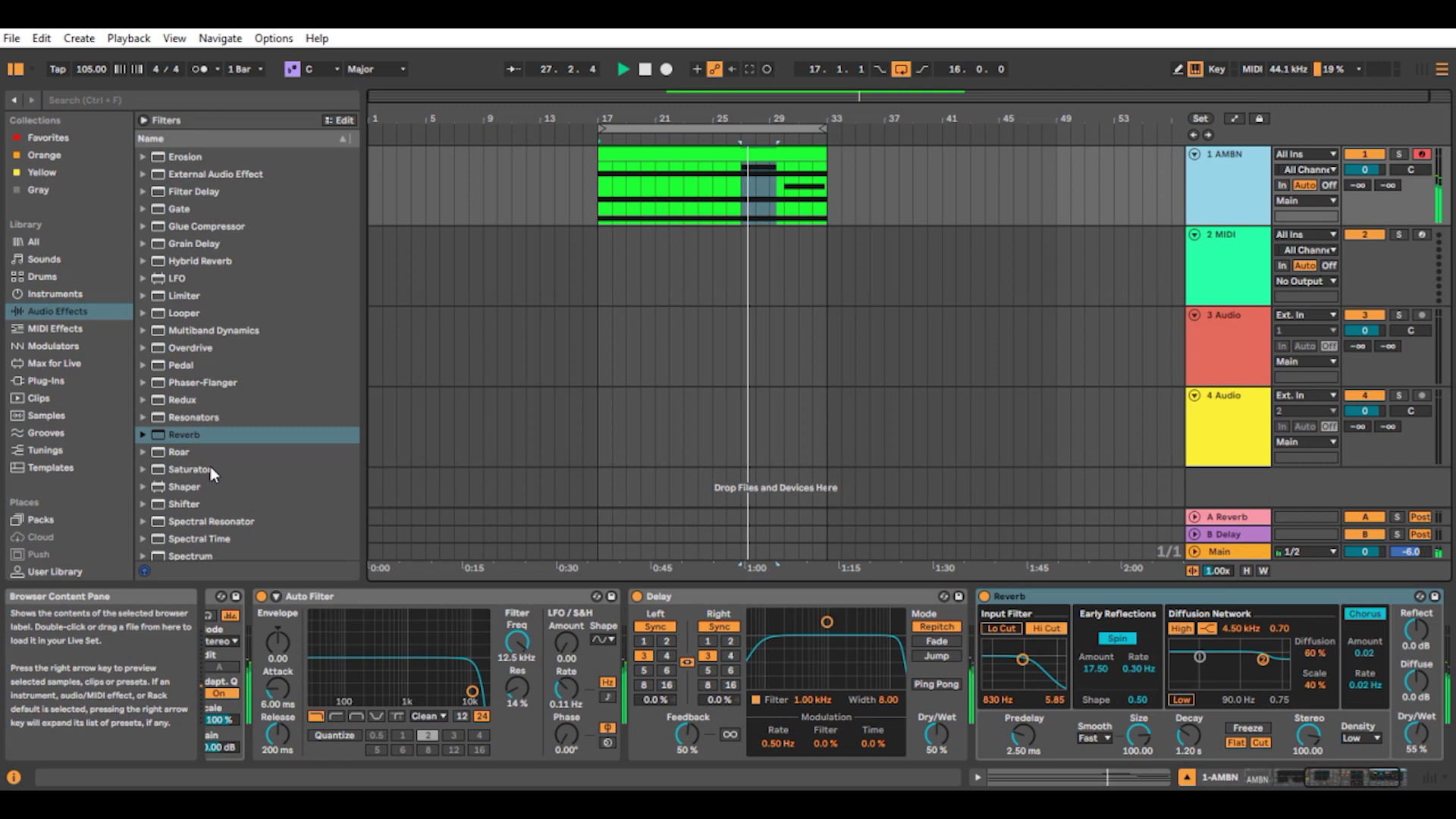
drag(1416, 733, 1416, 703)
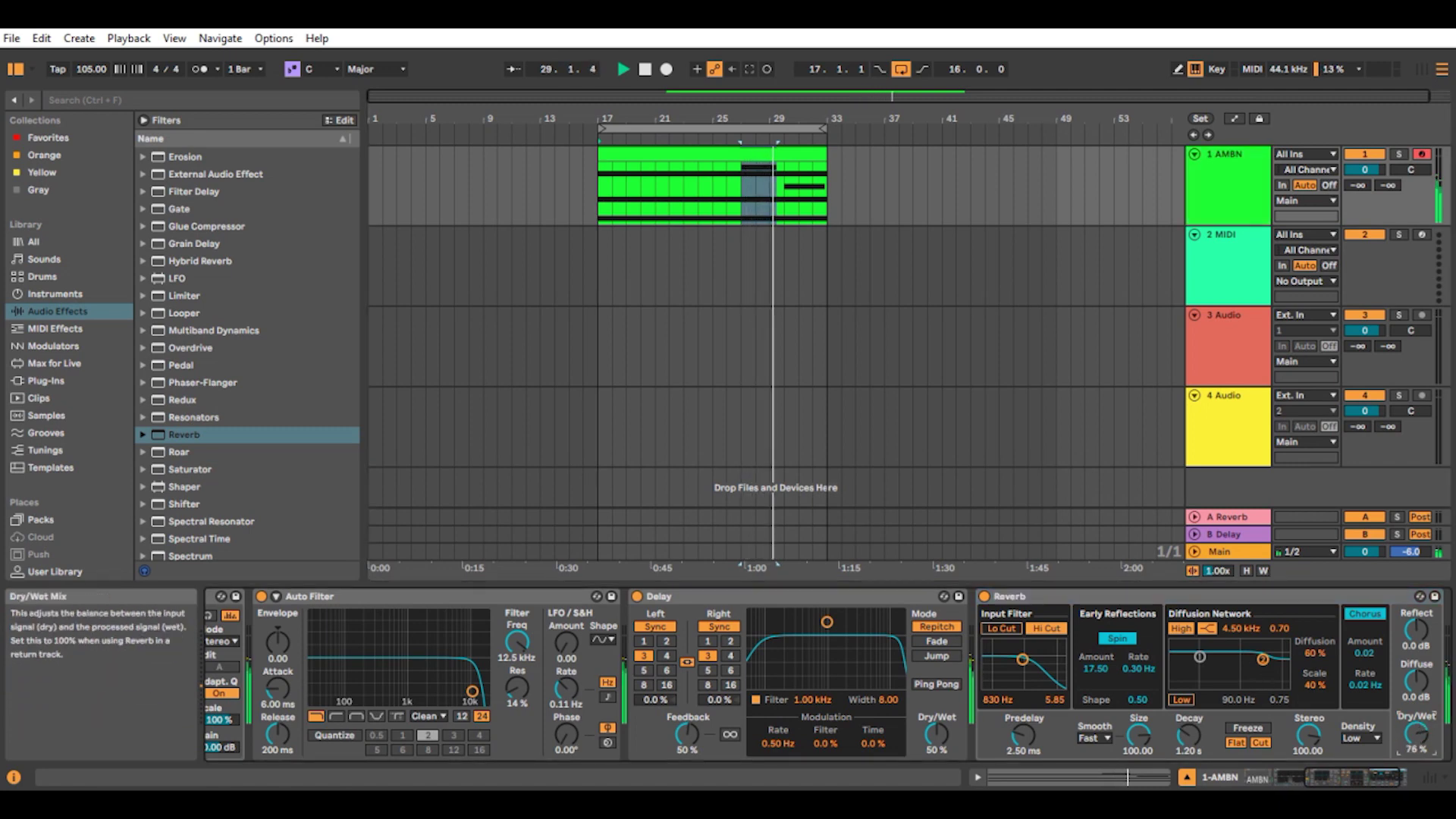
drag(1188, 734, 1188, 716)
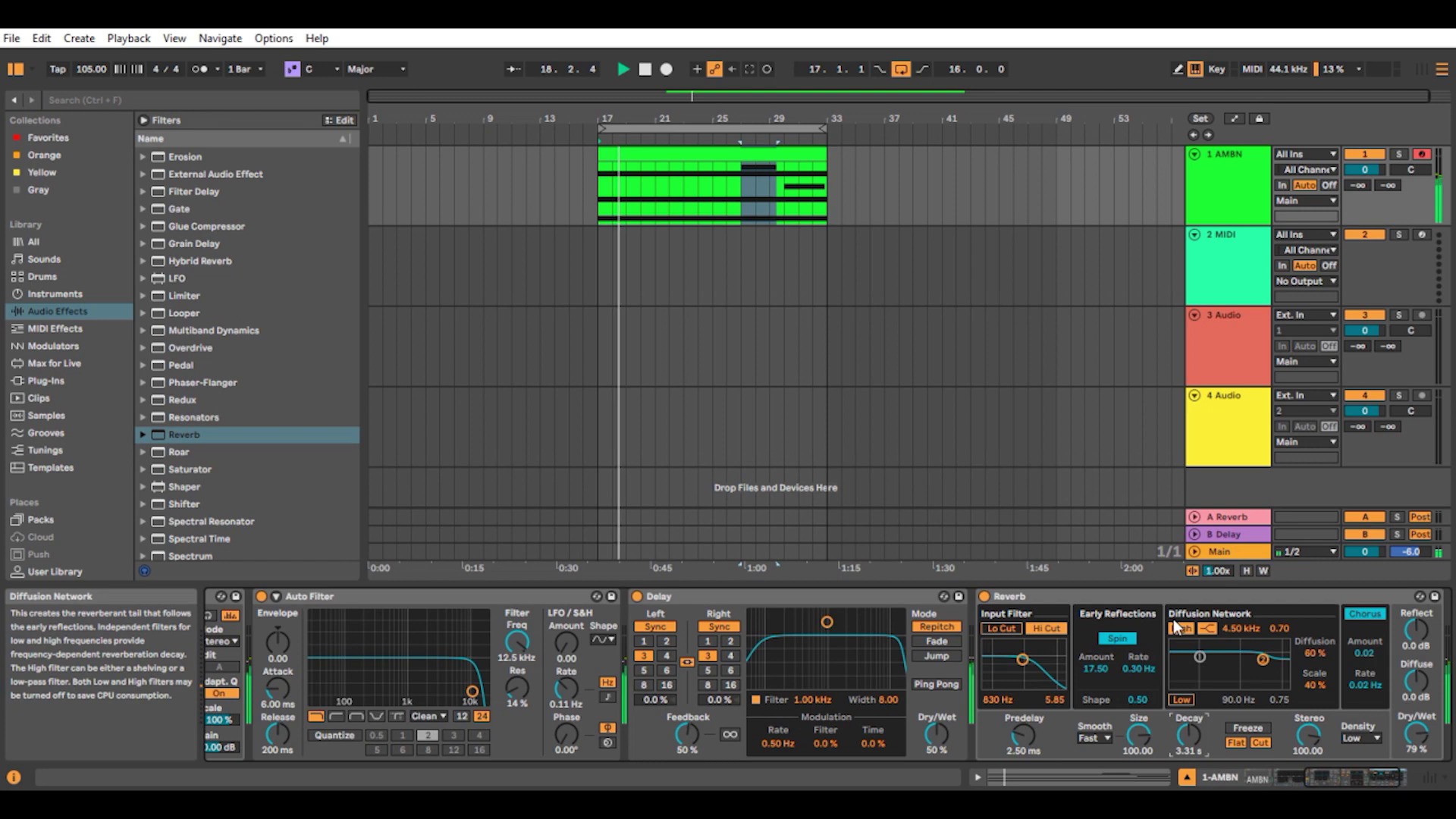
Step: Narrow the Delay's band-pass filter to about 984 Hz with width 2.18, and insert an Echo between the Delay and the Reverb
drag(827, 622, 827, 669)
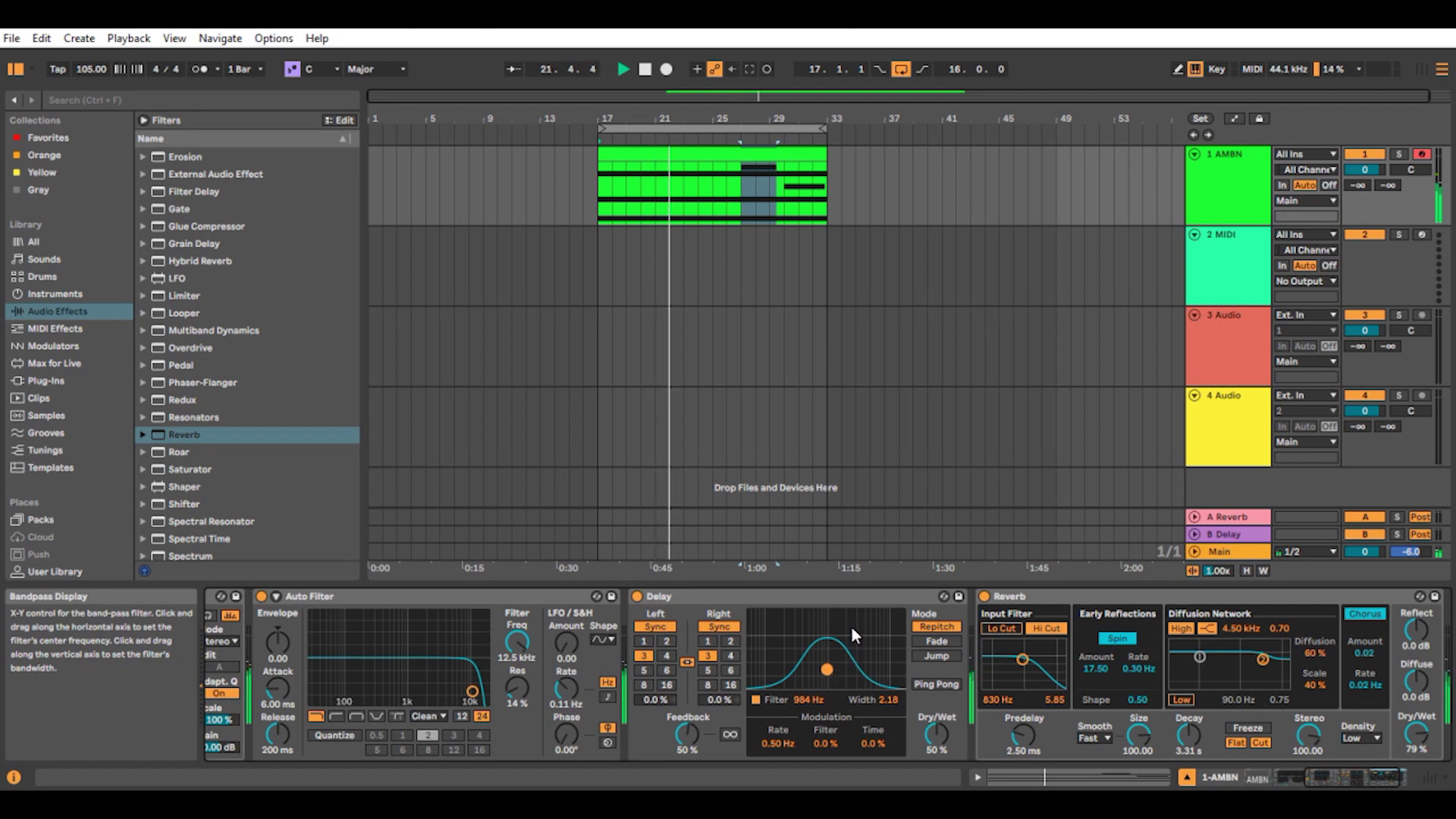
scroll(212, 361, up, 1)
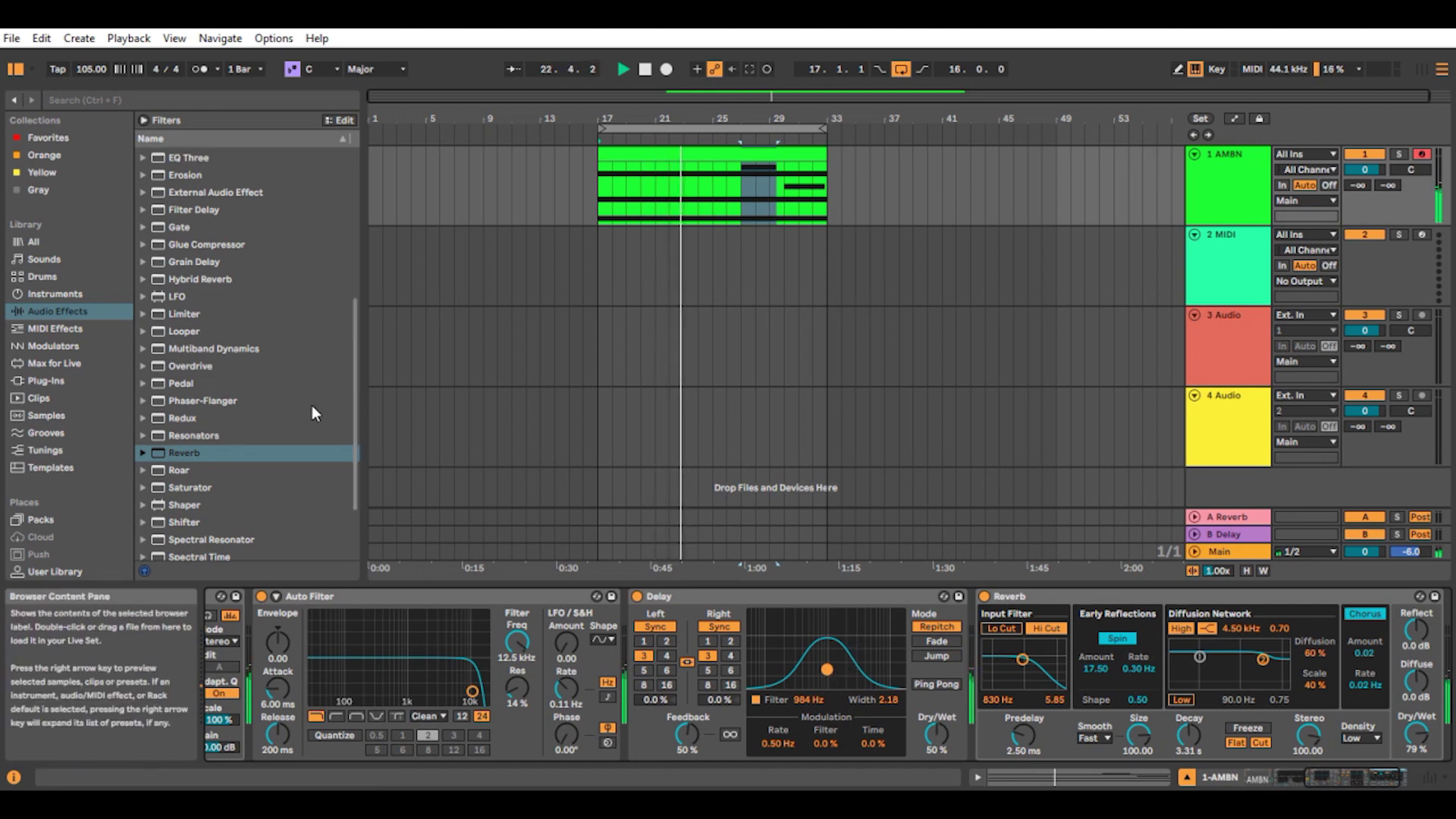
drag(356, 417, 364, 257)
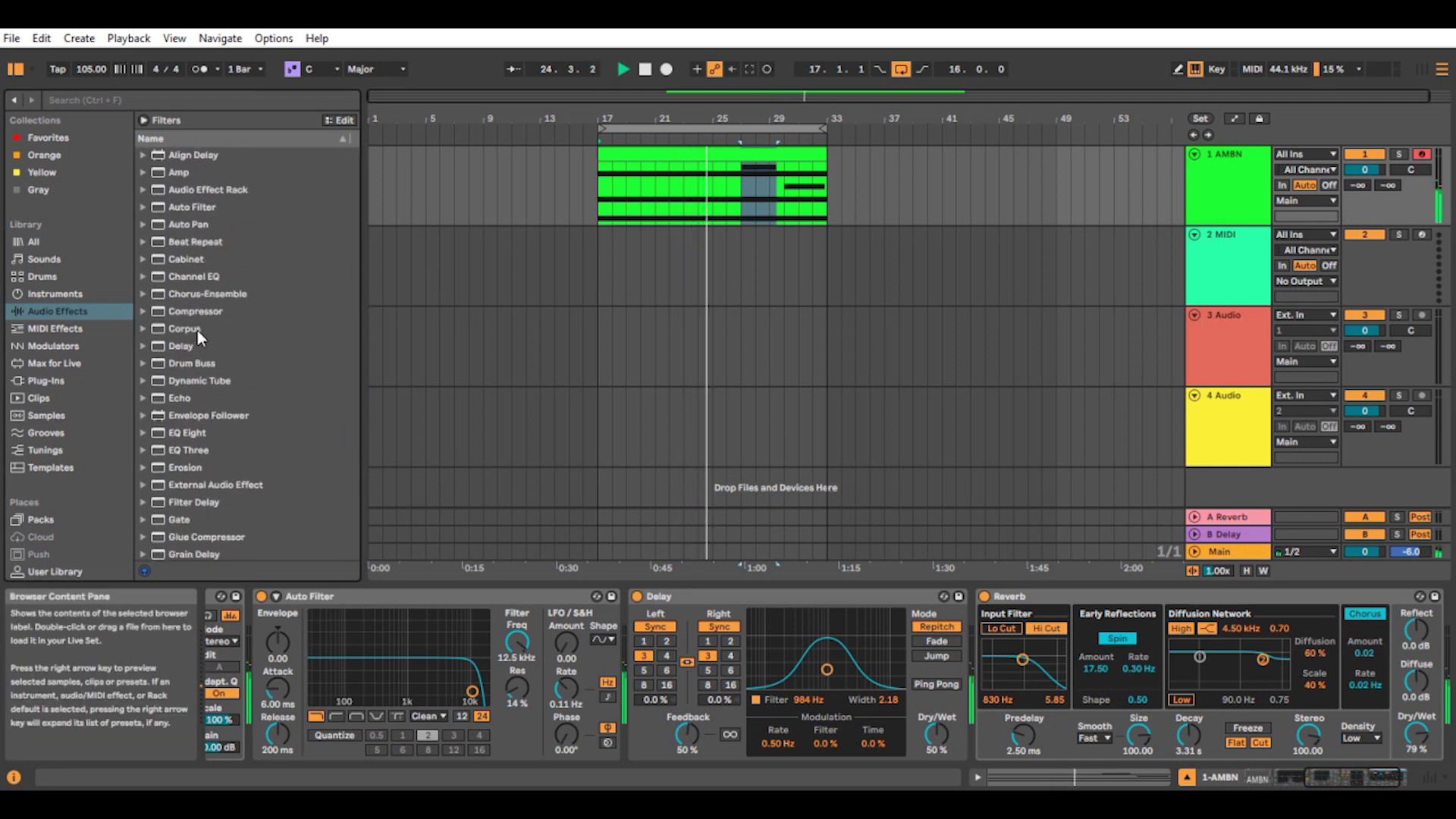
drag(189, 398, 742, 623)
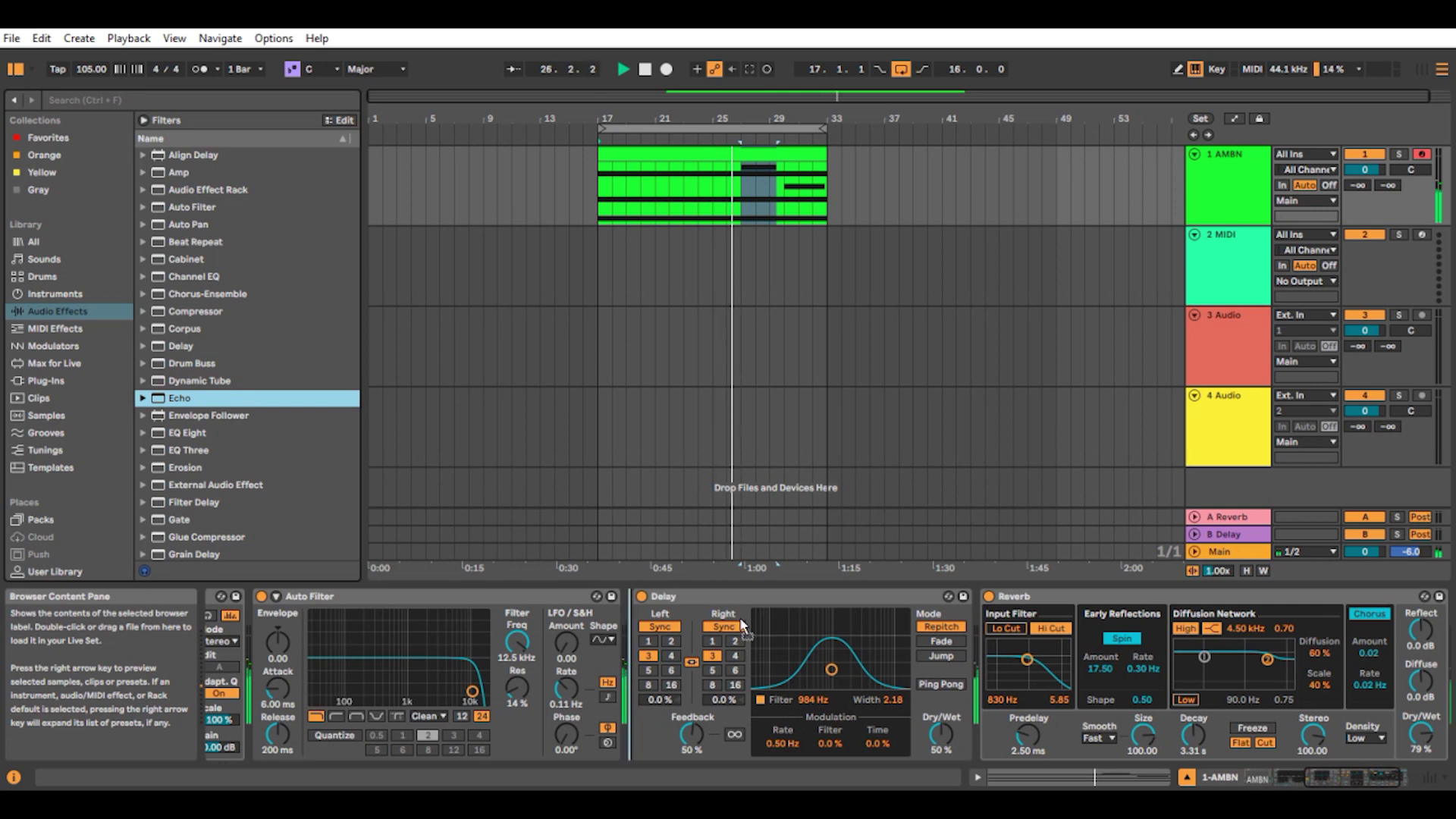
drag(829, 677, 981, 721)
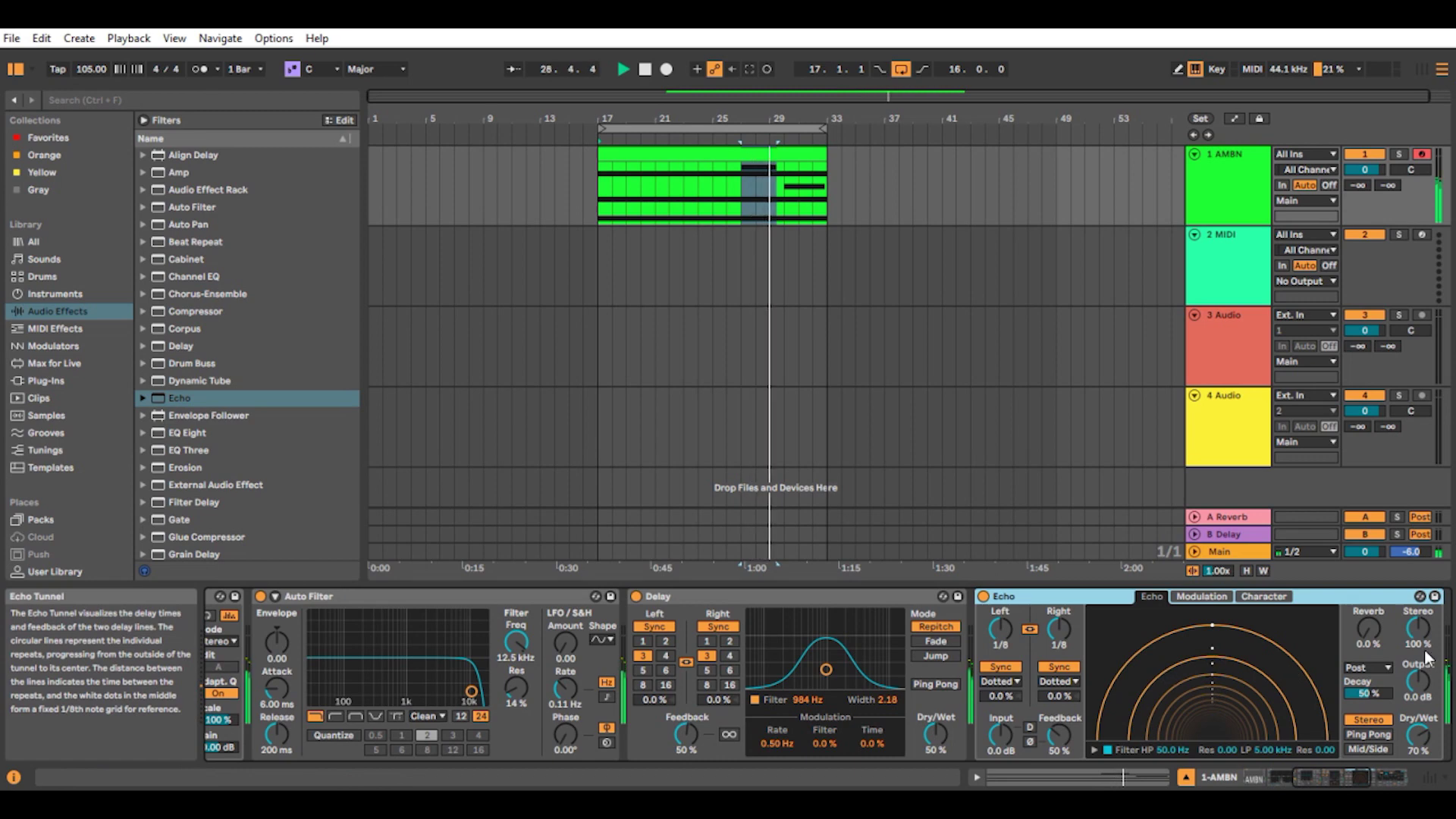
Step: Set the Echo's Reverb amount to 71% and its Dry/Wet to 84%
drag(1362, 643, 1362, 599)
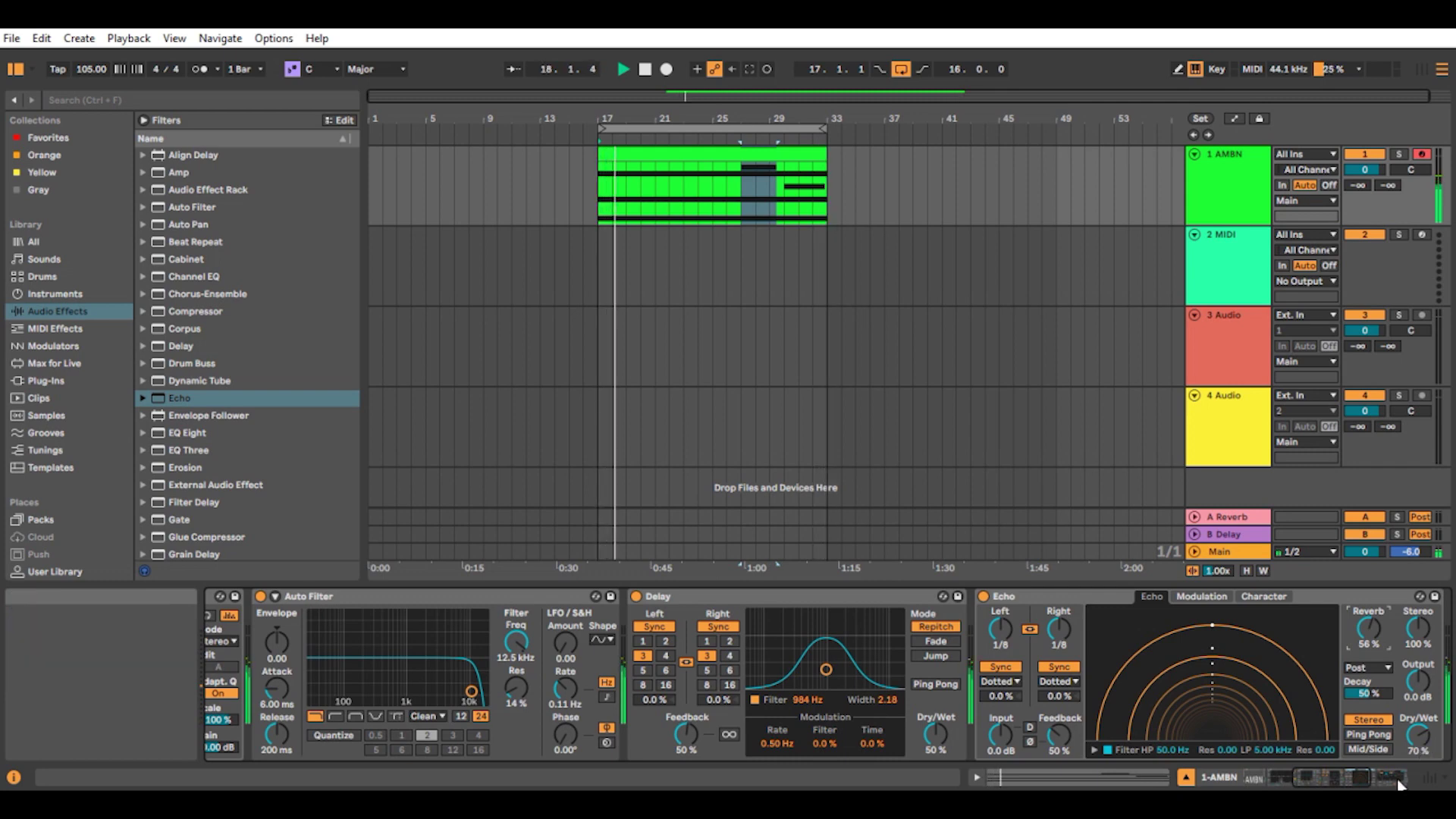
drag(1369, 628, 1369, 615)
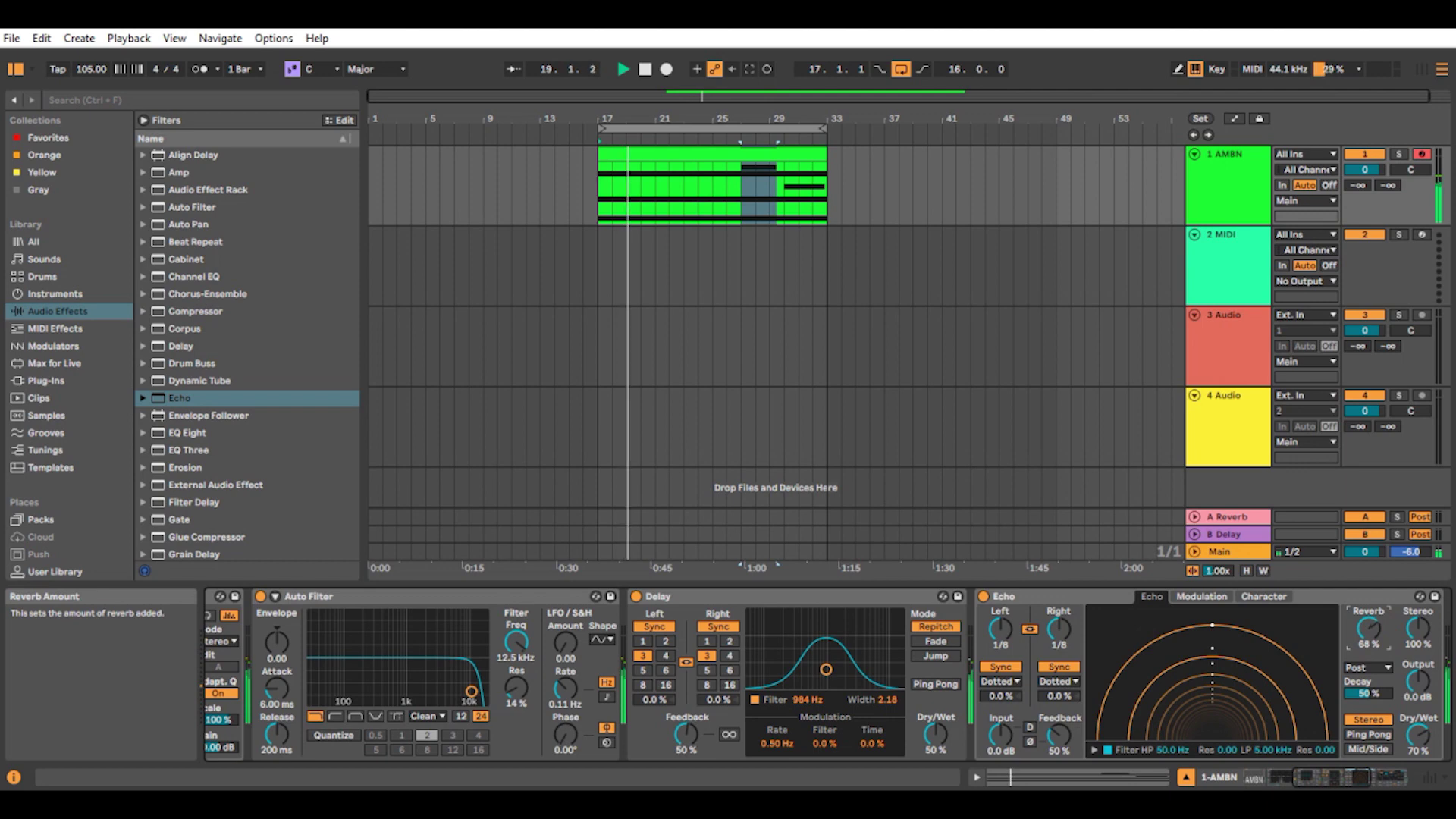
mouse_move(1418, 734)
mouse_down()
mouse_move(1418, 722)
mouse_move(1427, 745)
mouse_up()
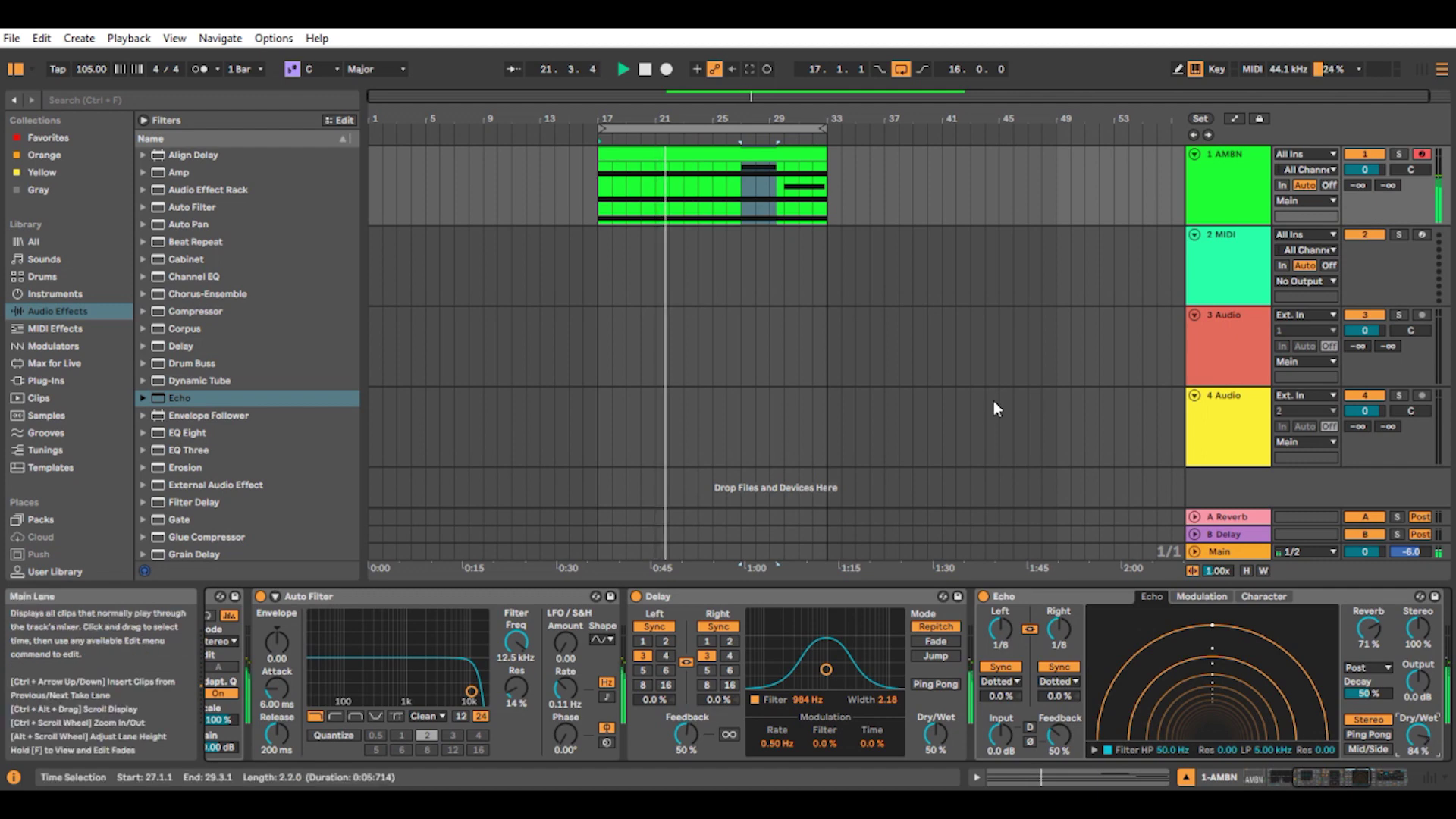
Step: Enable the Reverb's Lo Cut with the input filter at 1.33 kHz and width 5.96, and turn off the Diffusion Network's High filter
click(1330, 781)
drag(1328, 779, 1368, 779)
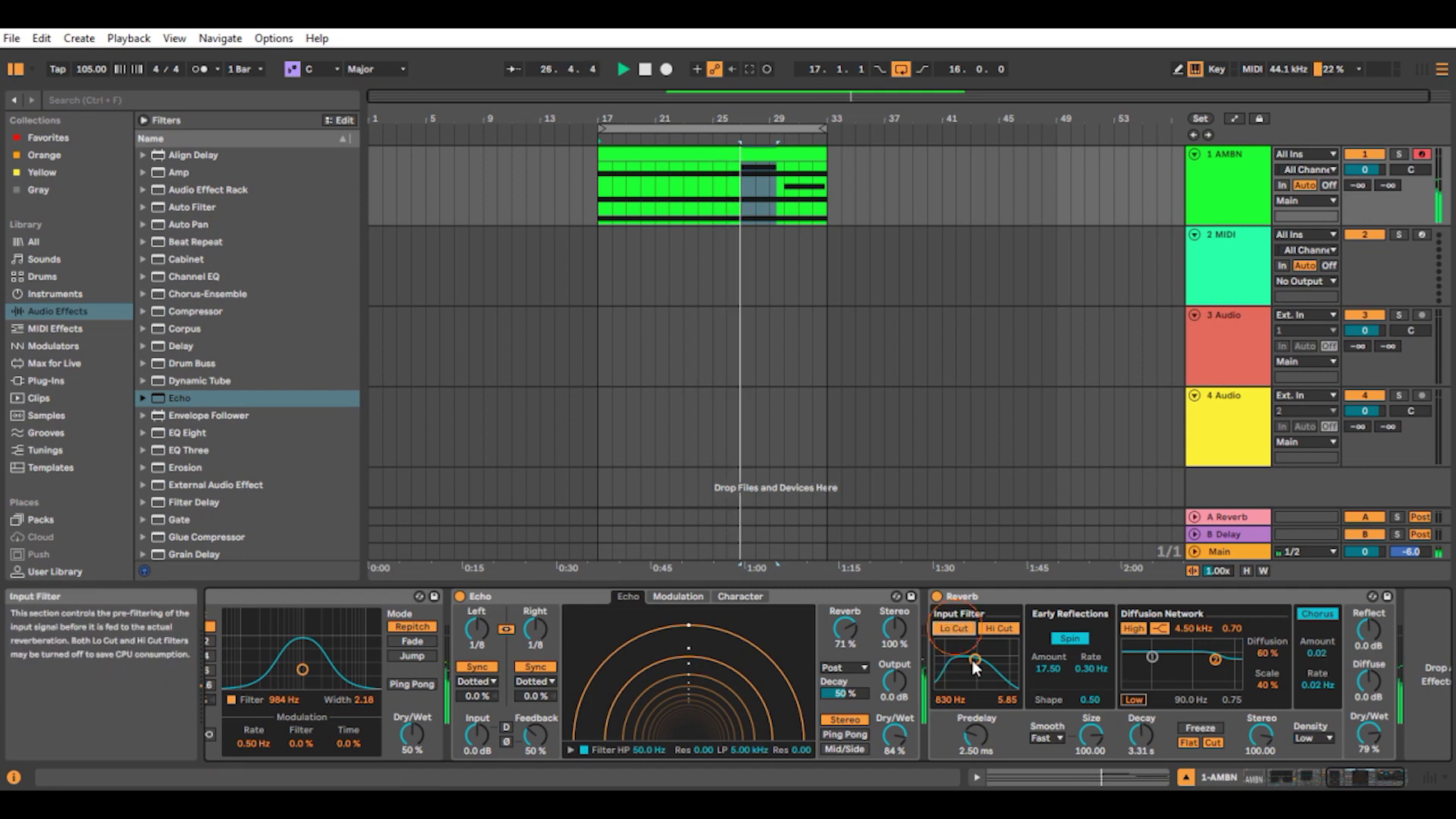
drag(978, 667, 1003, 689)
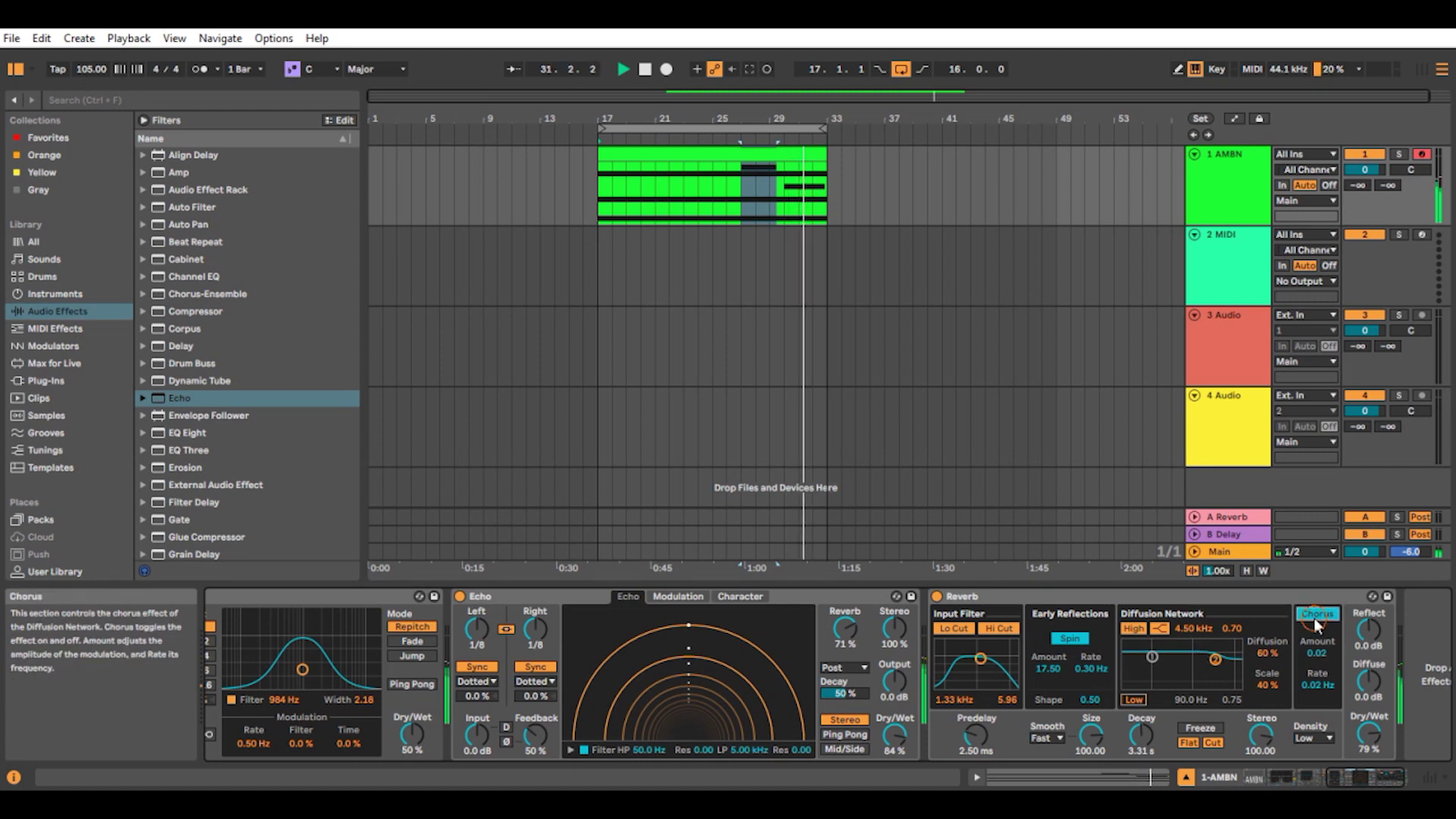
click(1133, 628)
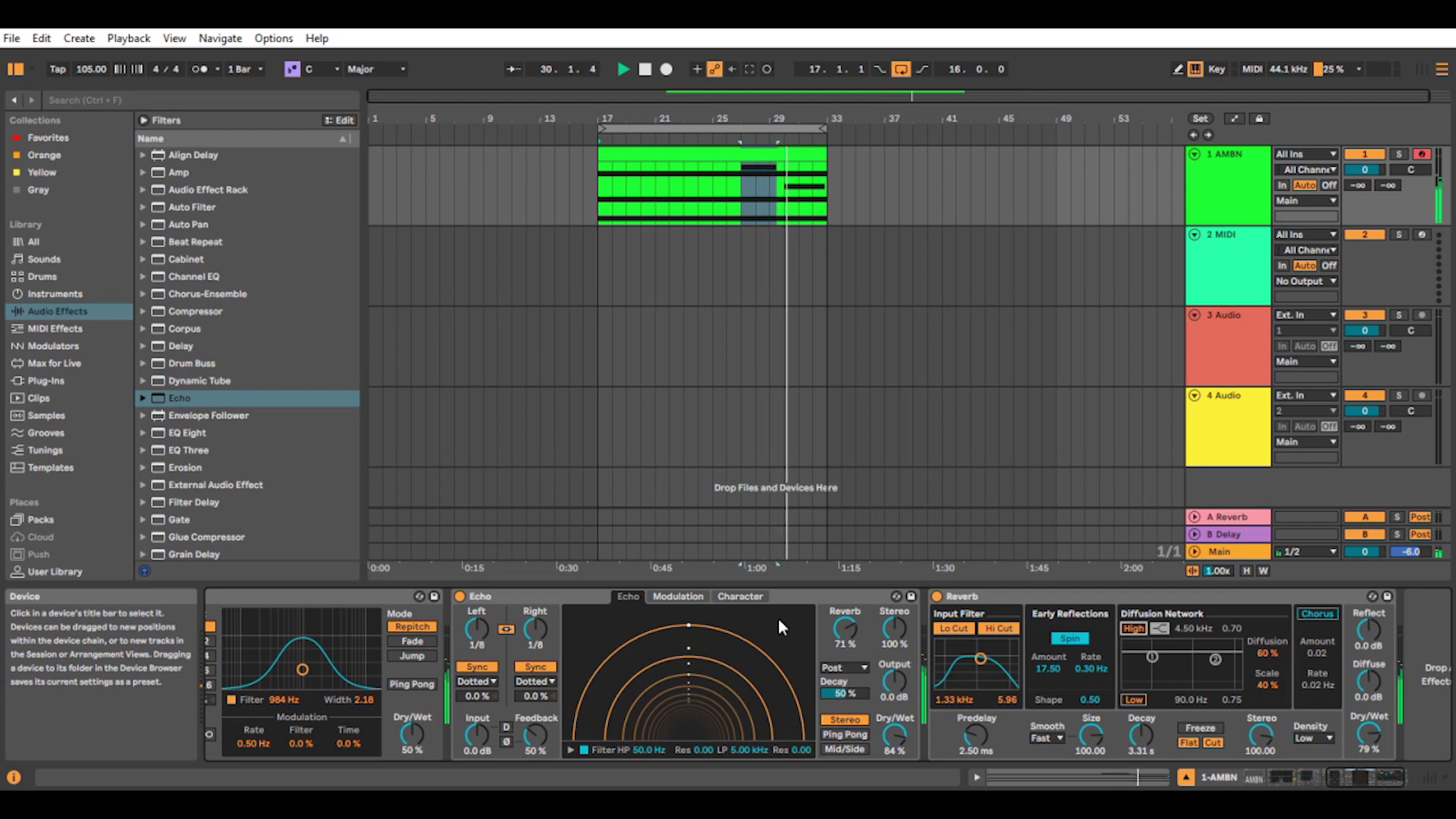
Step: Find the LFO device by searching the browser for lfo and insert it between the Auto Filter and the Delay on the AMBN track
click(1330, 781)
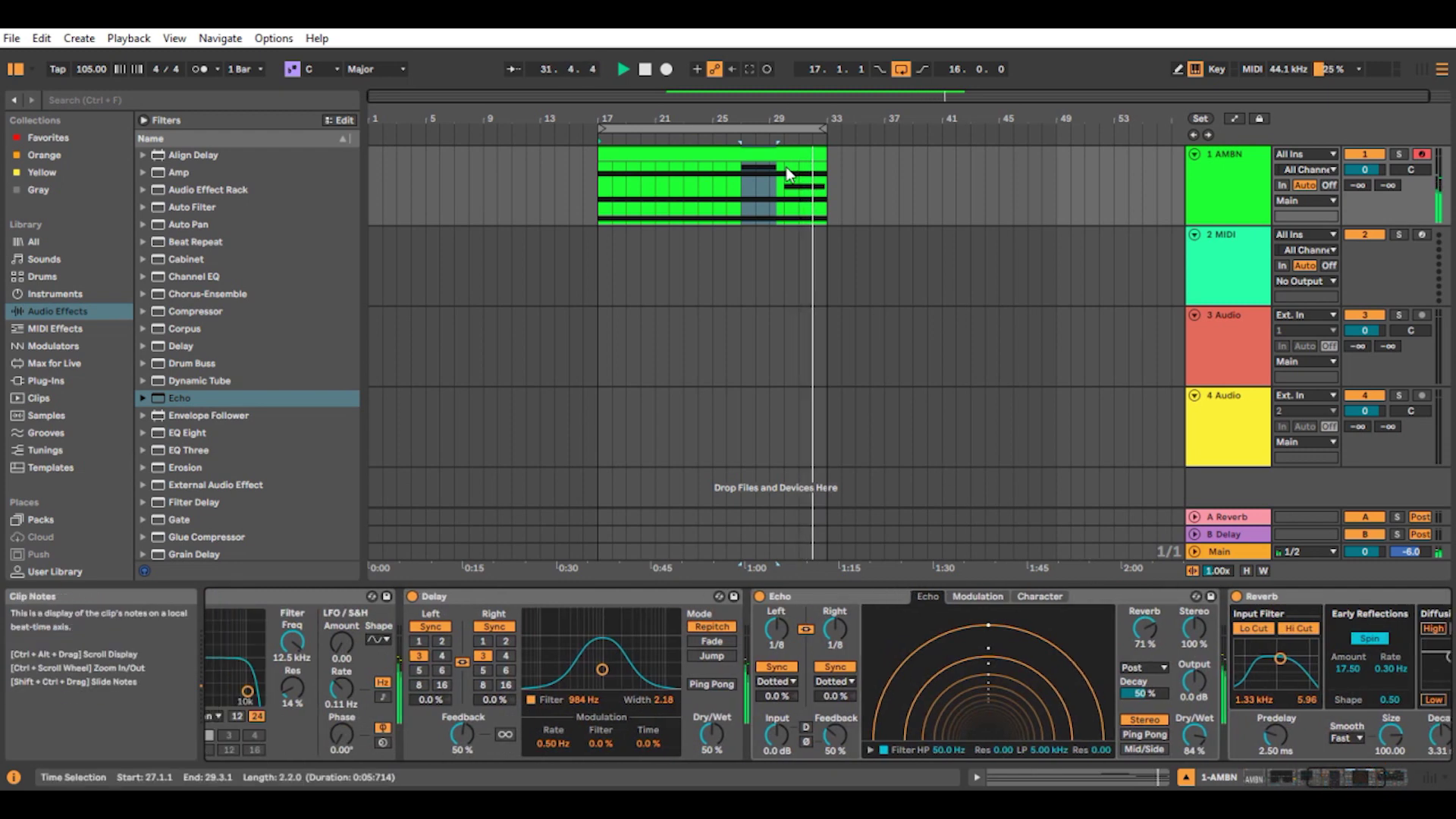
click(846, 182)
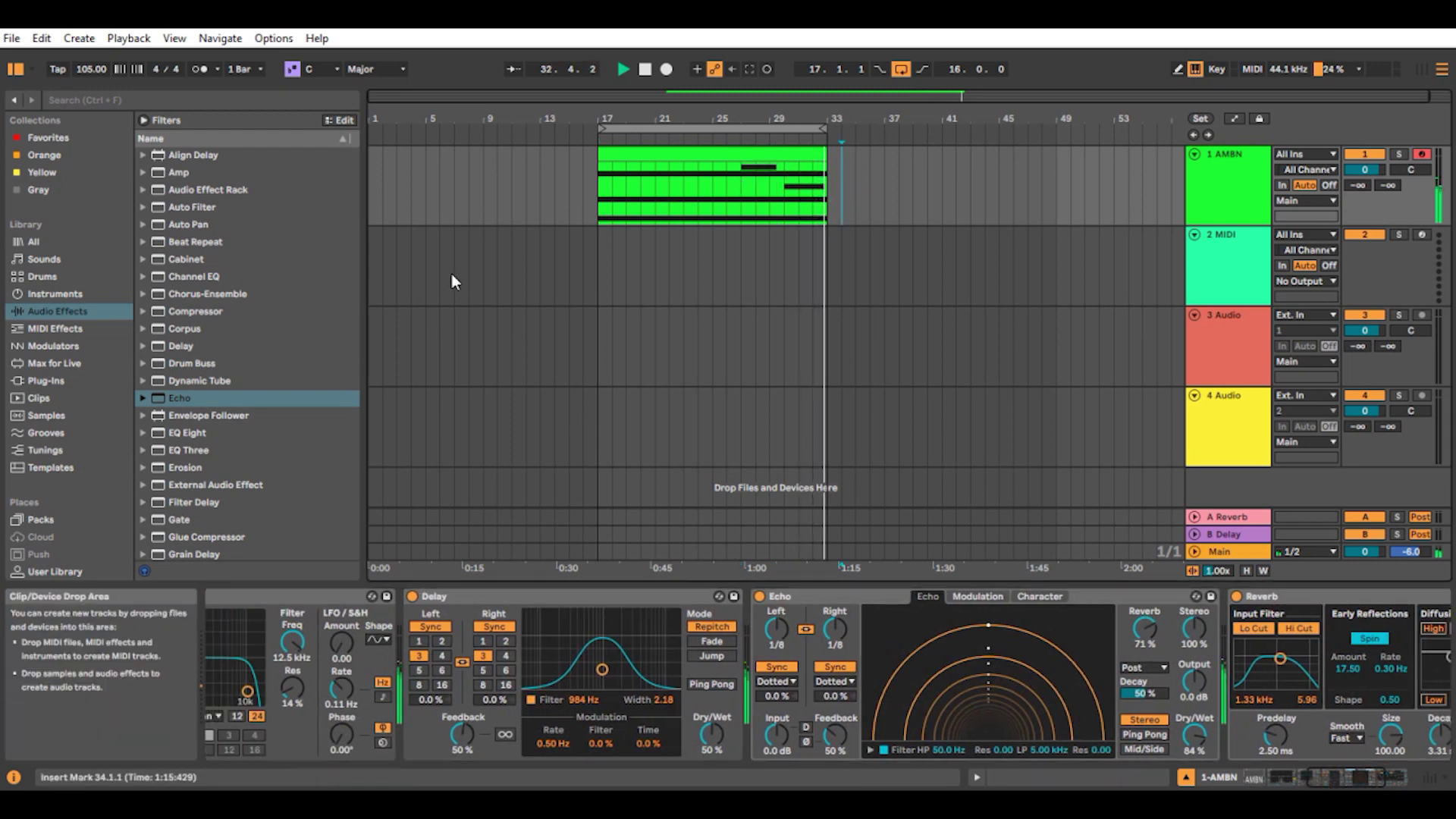
click(160, 99)
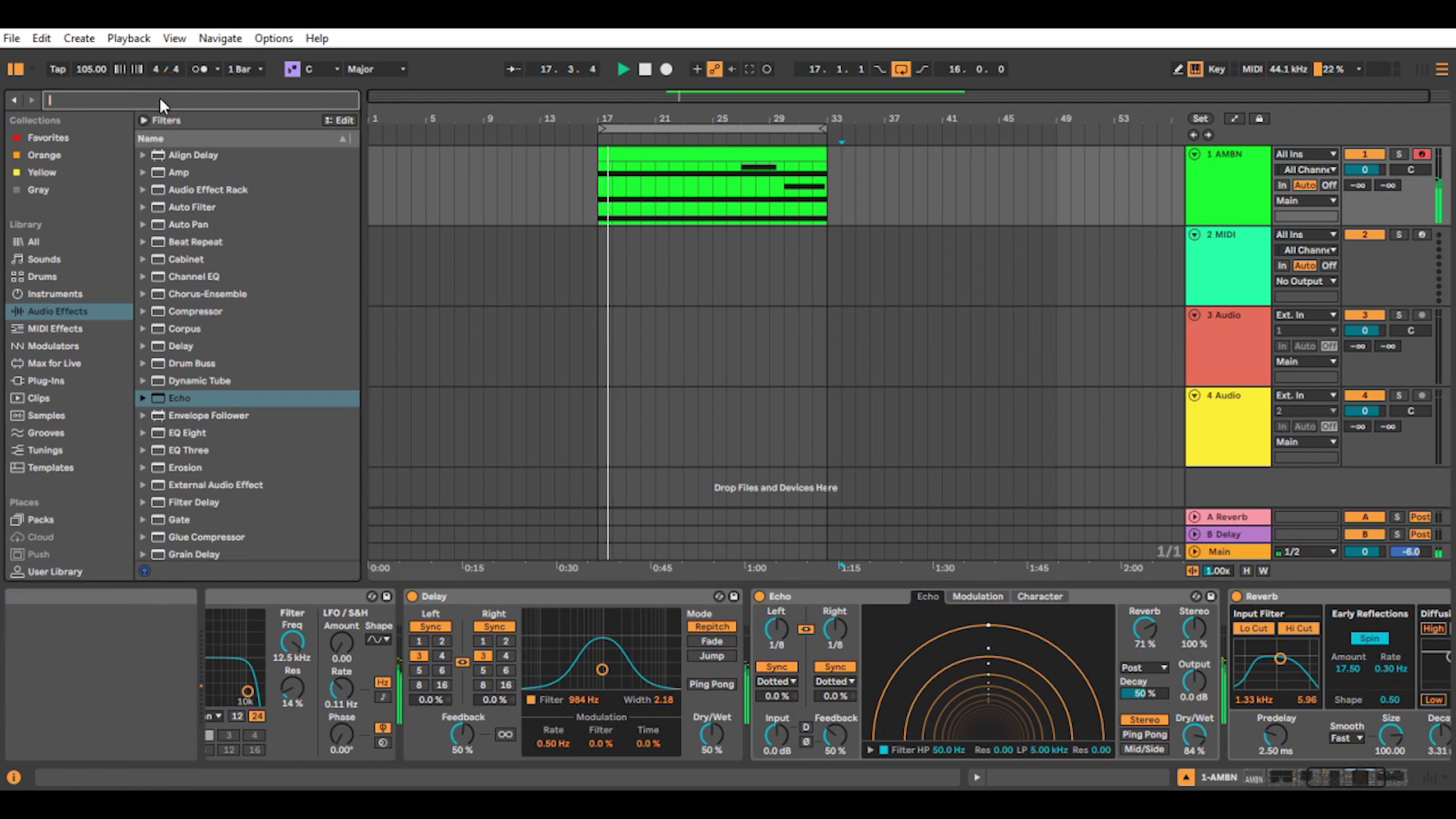
text(lfo)
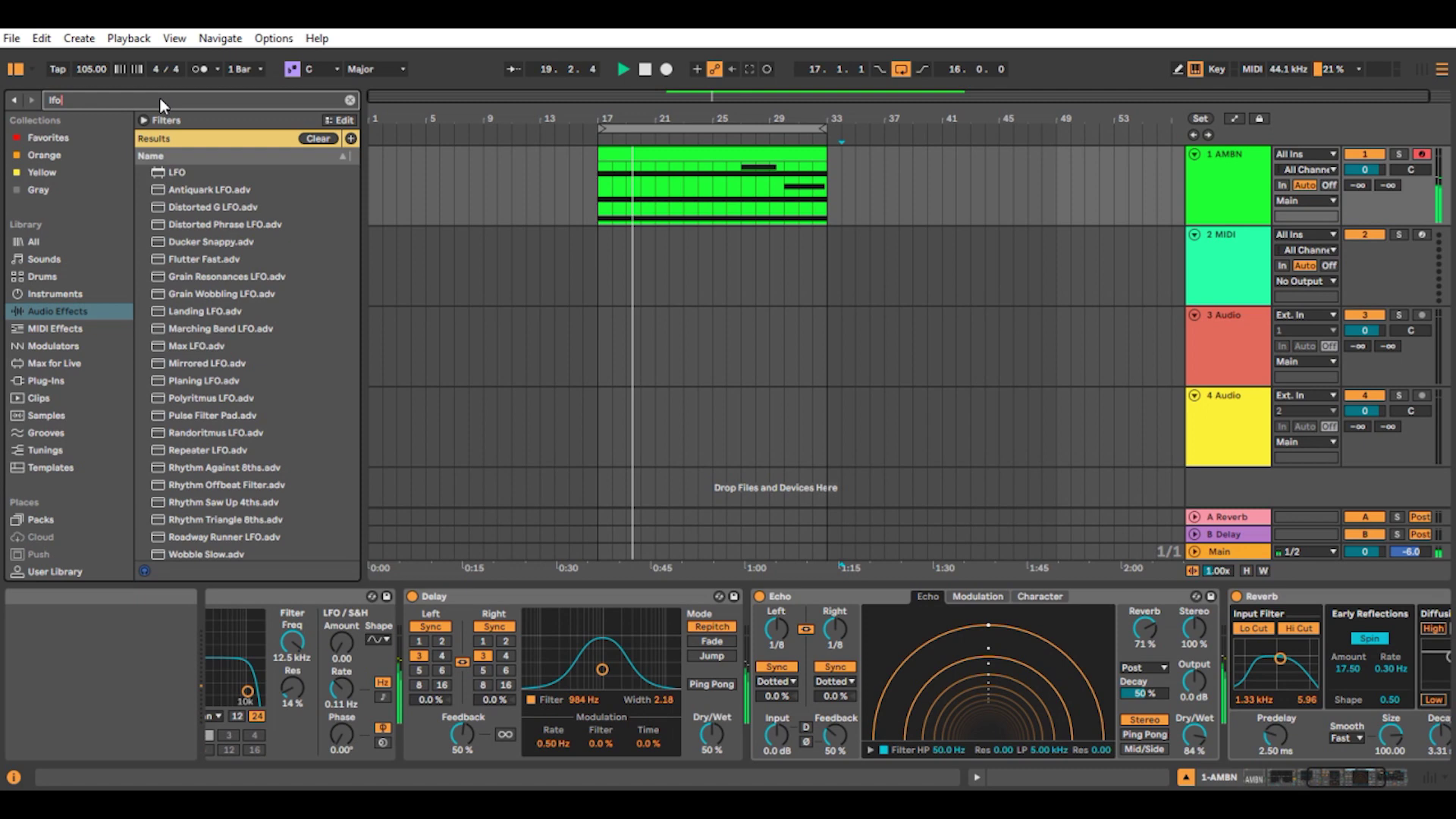
click(174, 168)
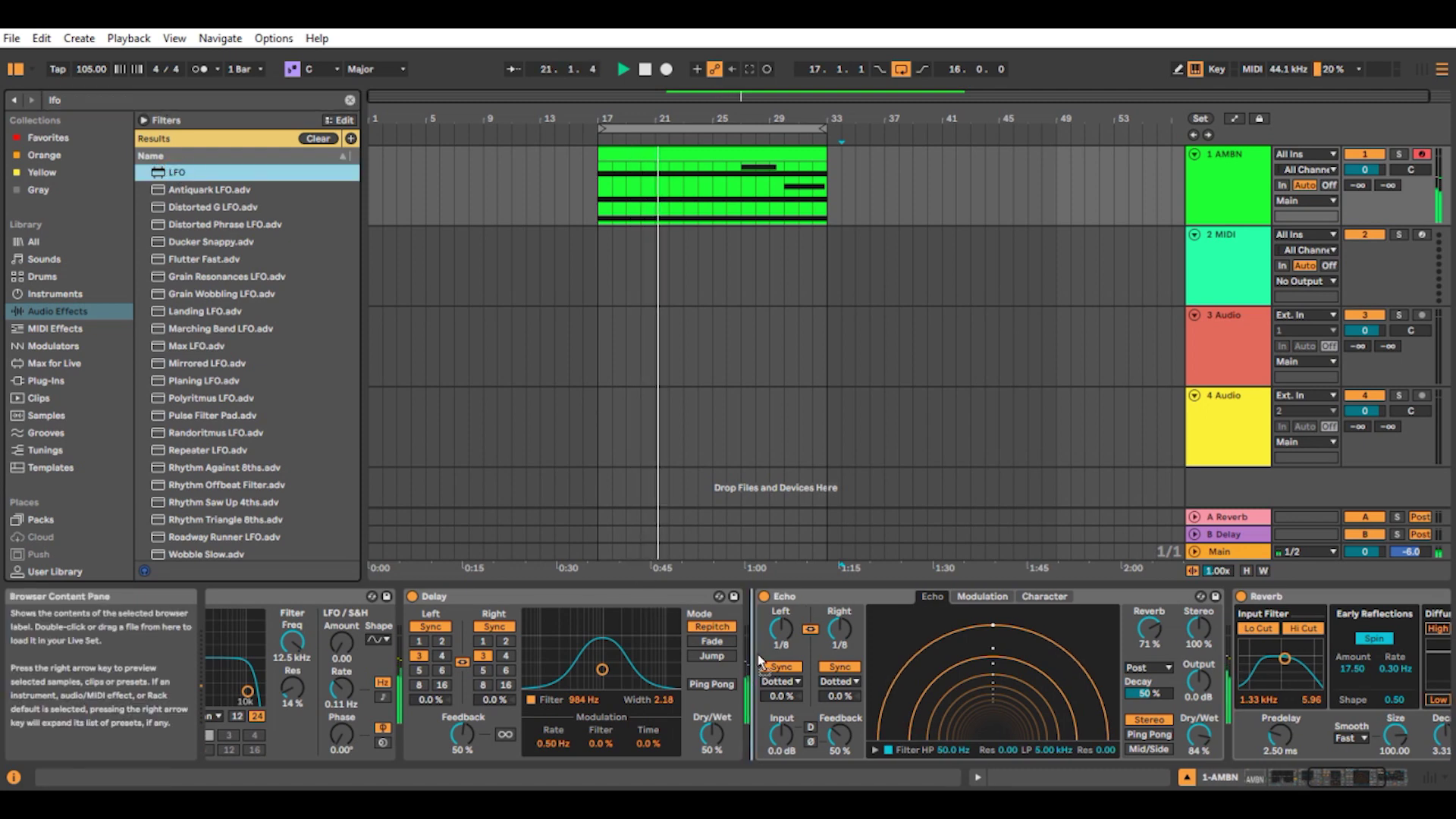
drag(759, 659, 406, 667)
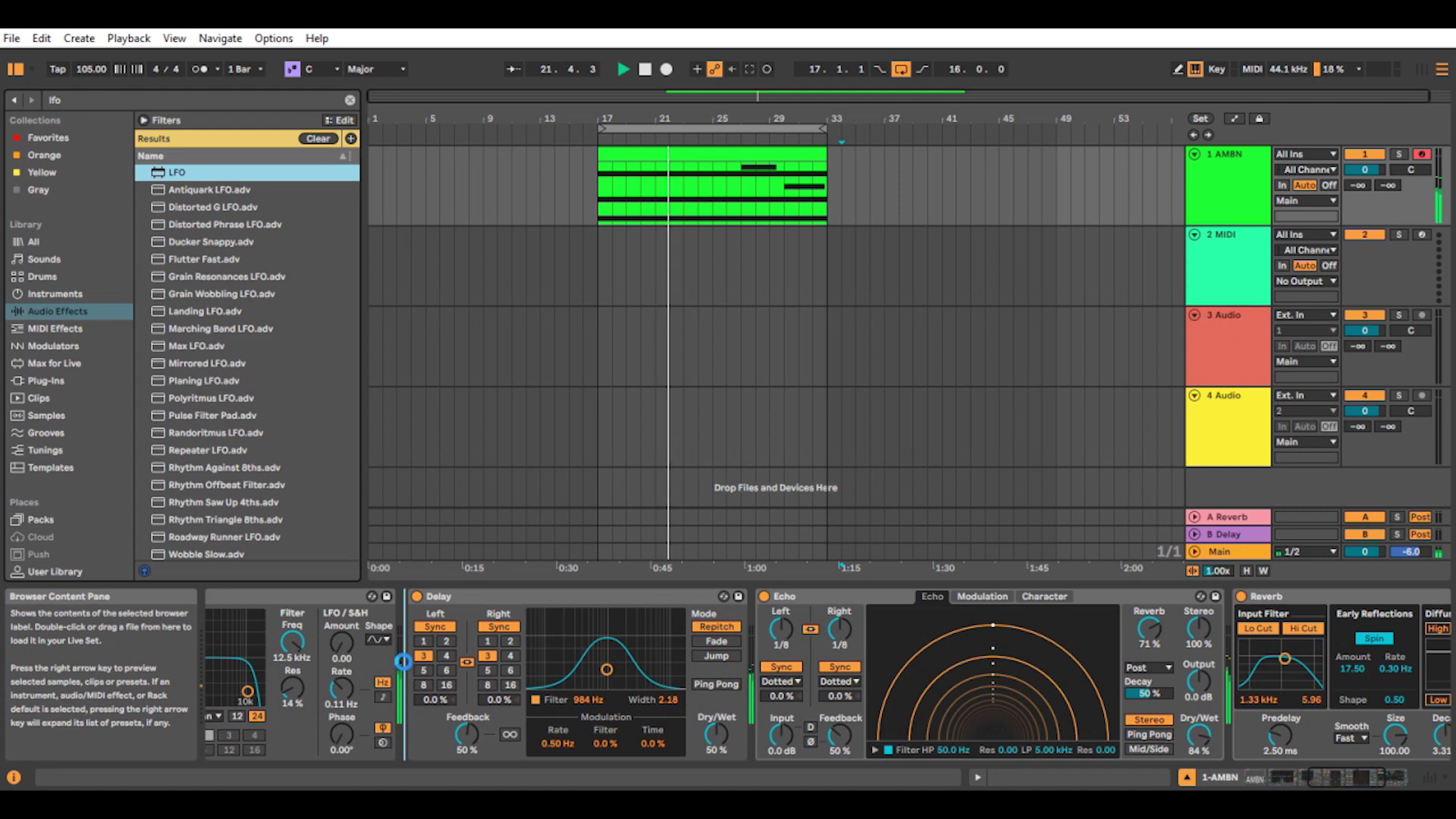
drag(404, 661, 403, 662)
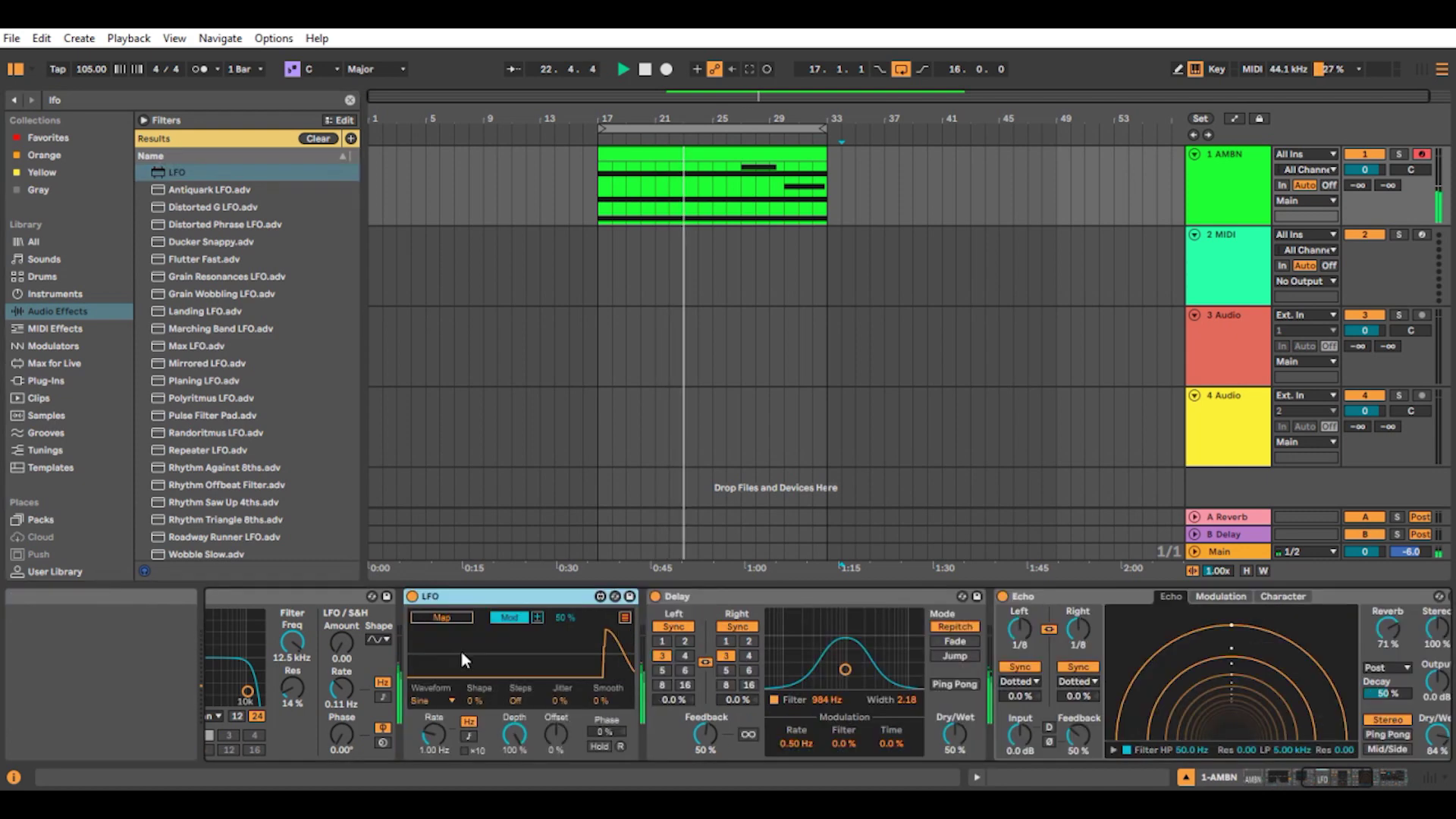
click(1307, 787)
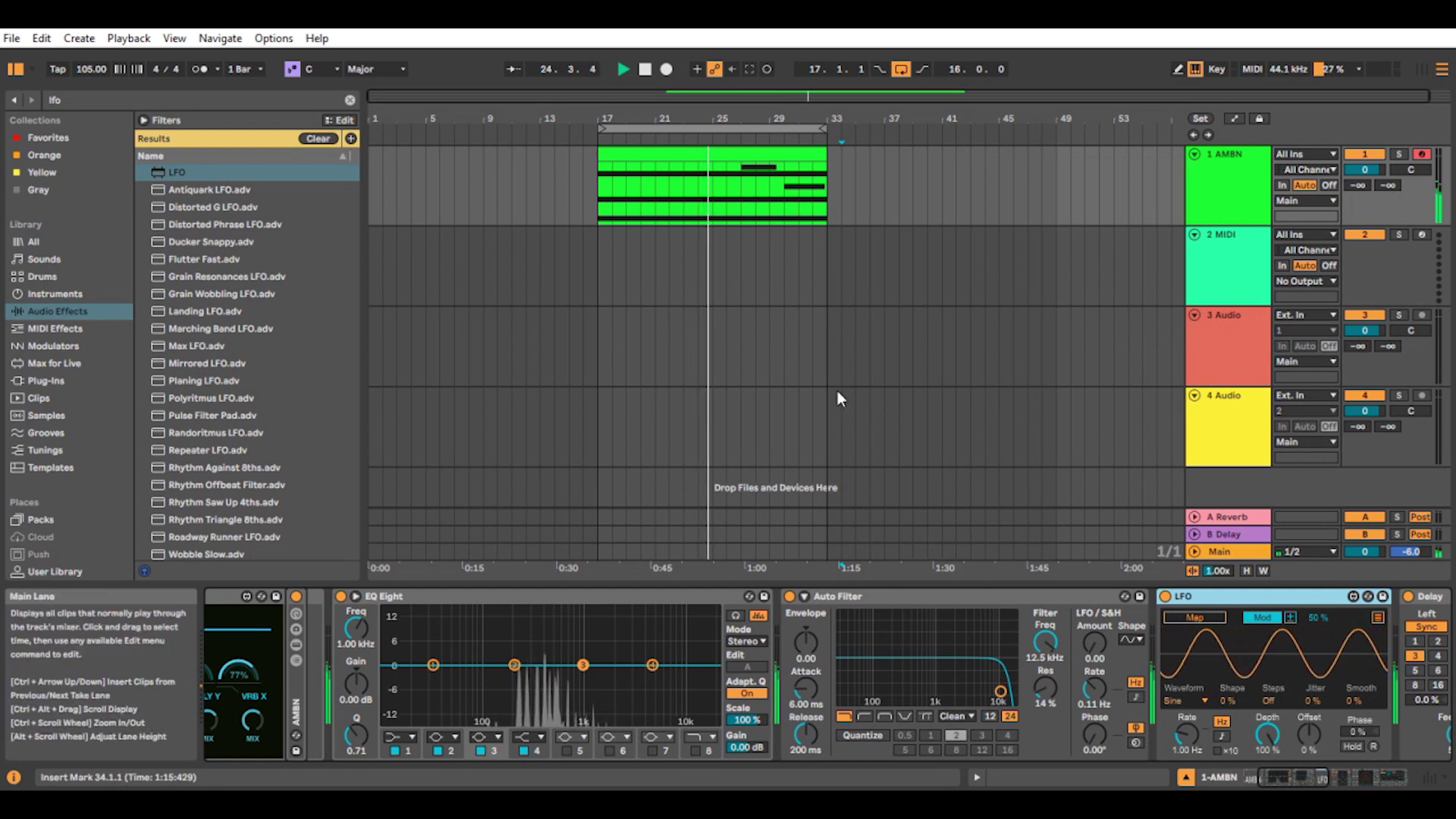
Step: Clear the browser search, load the Wavetable instrument onto the empty MIDI track, and deactivate that track
click(349, 100)
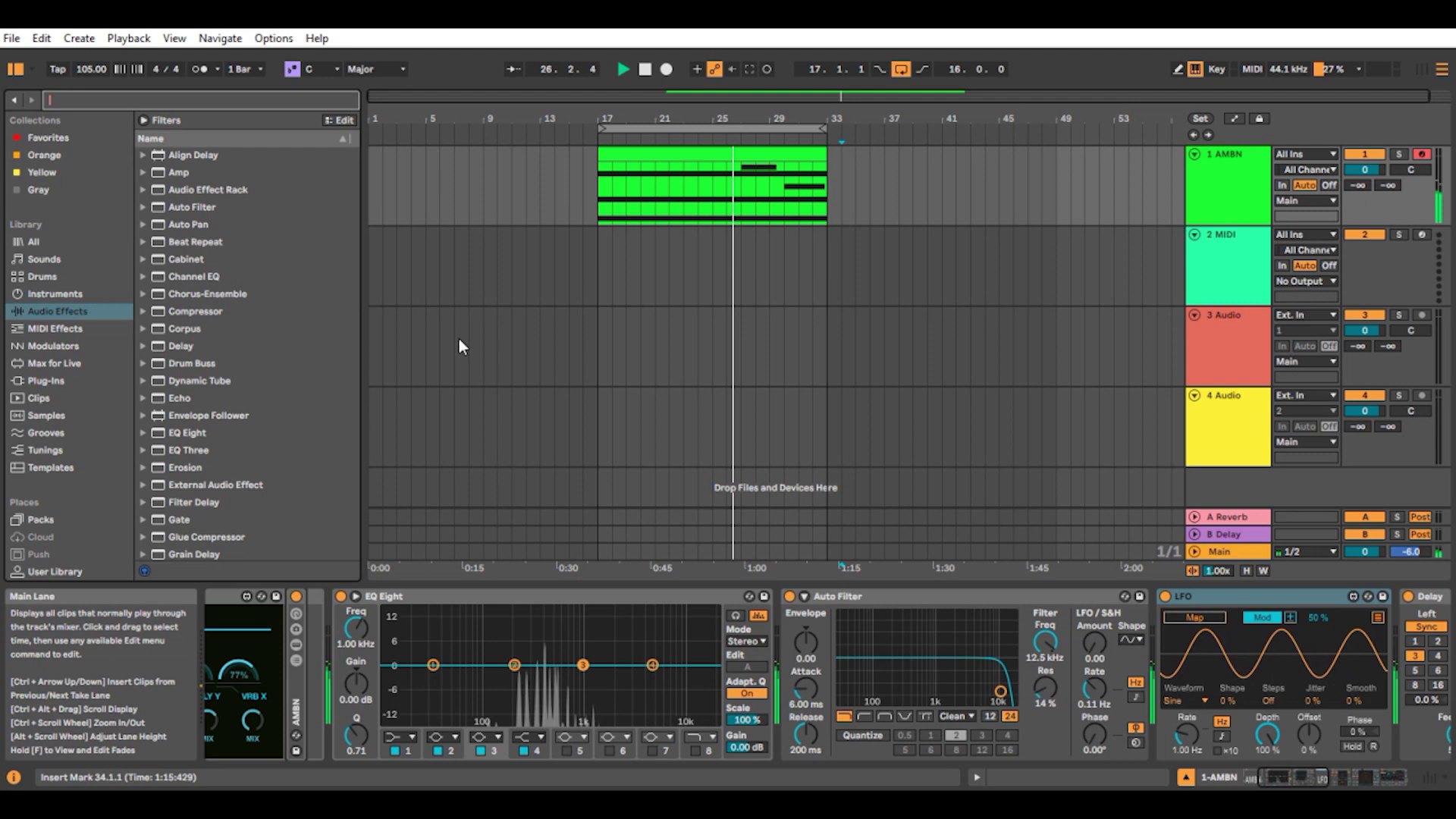
click(61, 295)
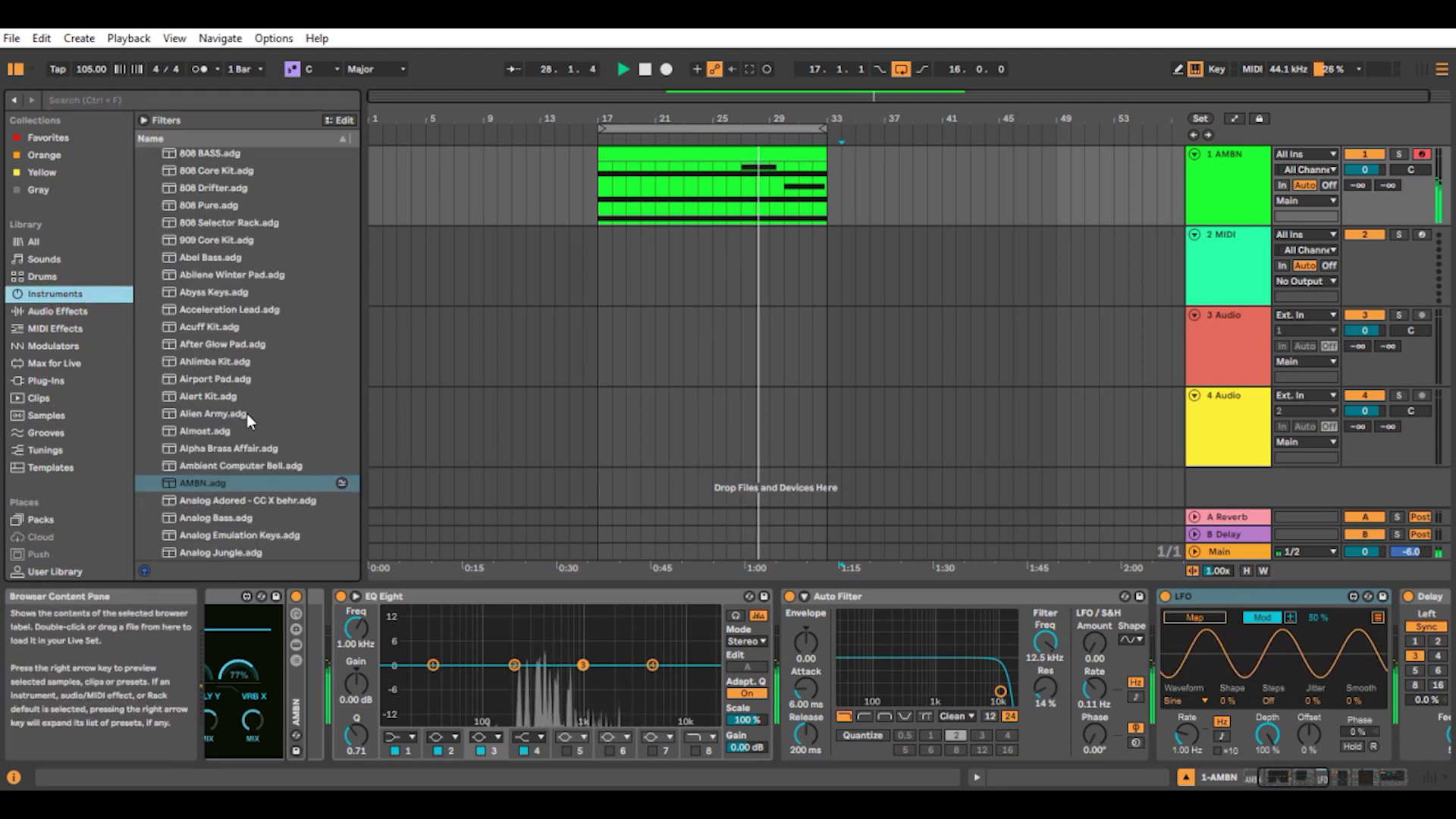
scroll(247, 412, up, 4)
click(146, 252)
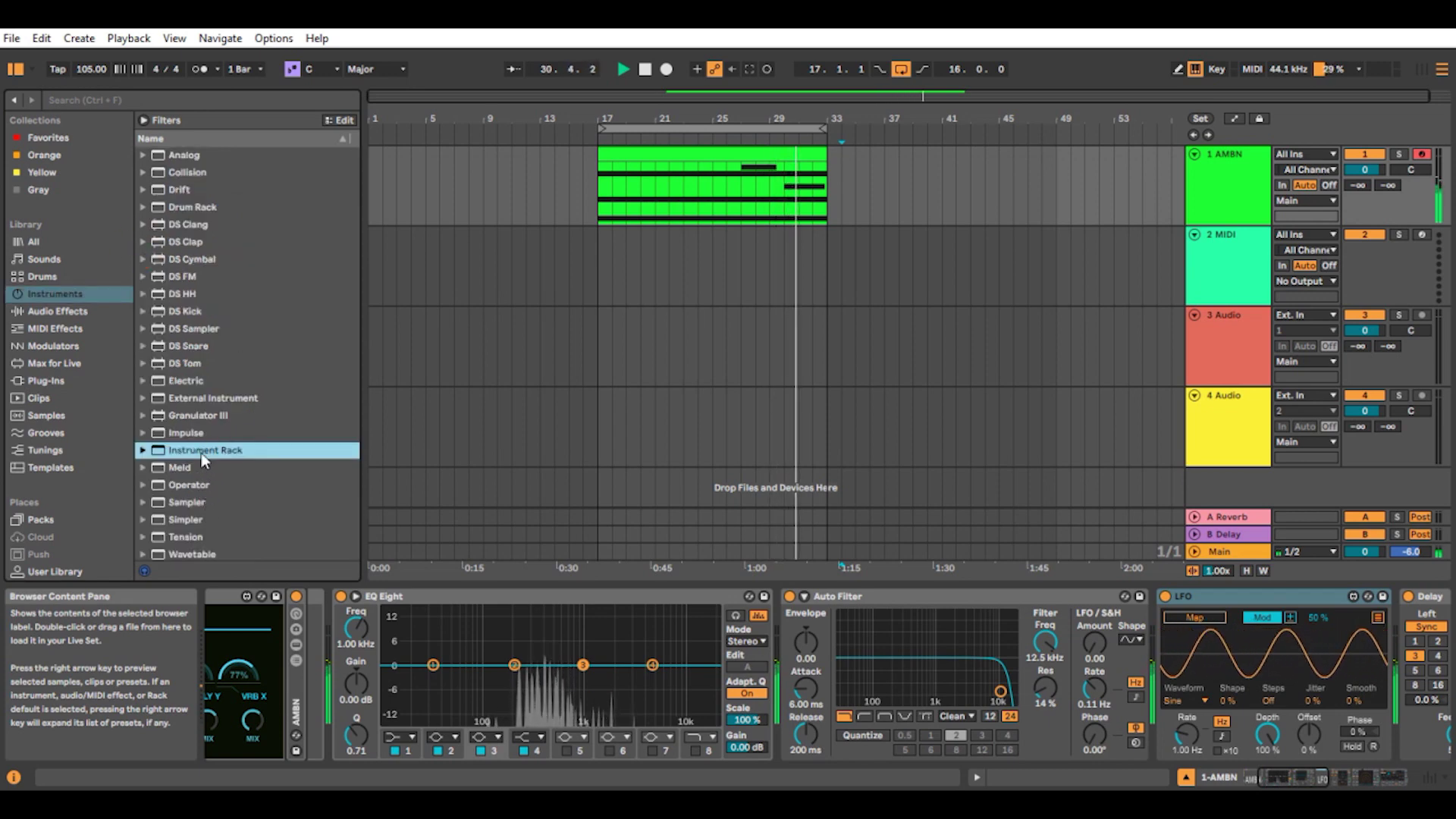
drag(191, 553, 1237, 274)
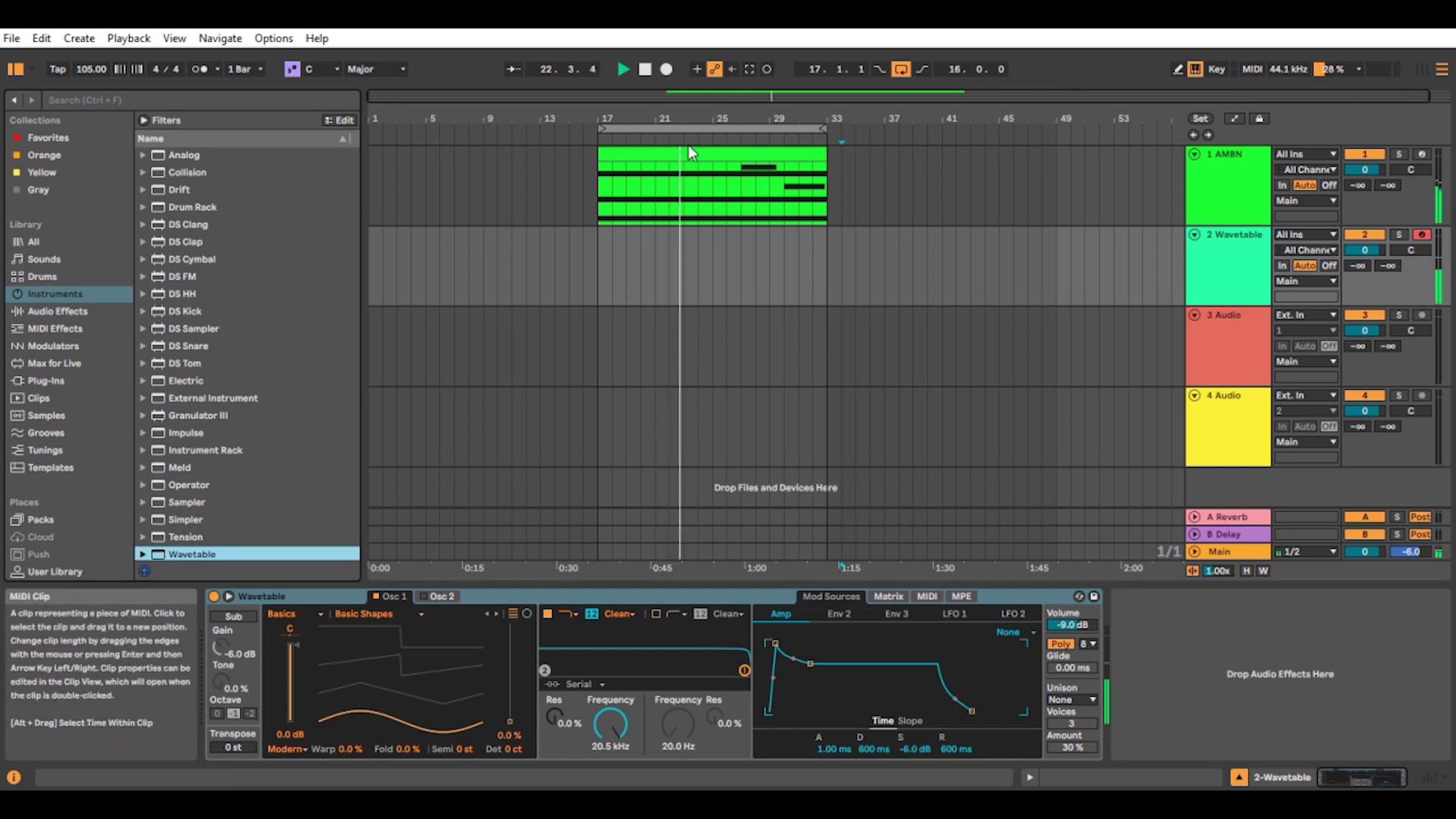
click(1357, 234)
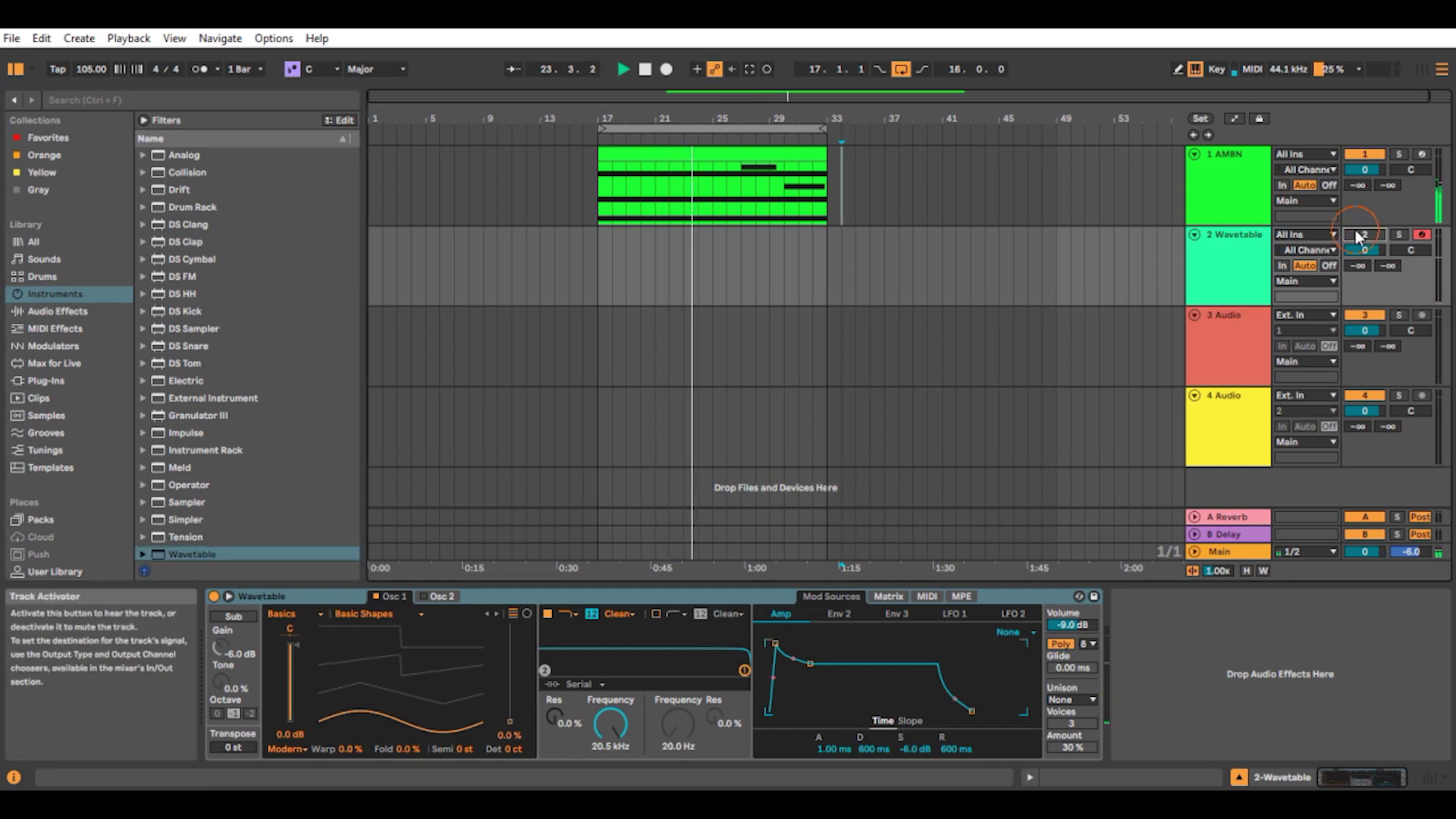
Step: Copy the 16-bar AMBN clip onto the Wavetable track at the same position, starting at bar 17
click(678, 157)
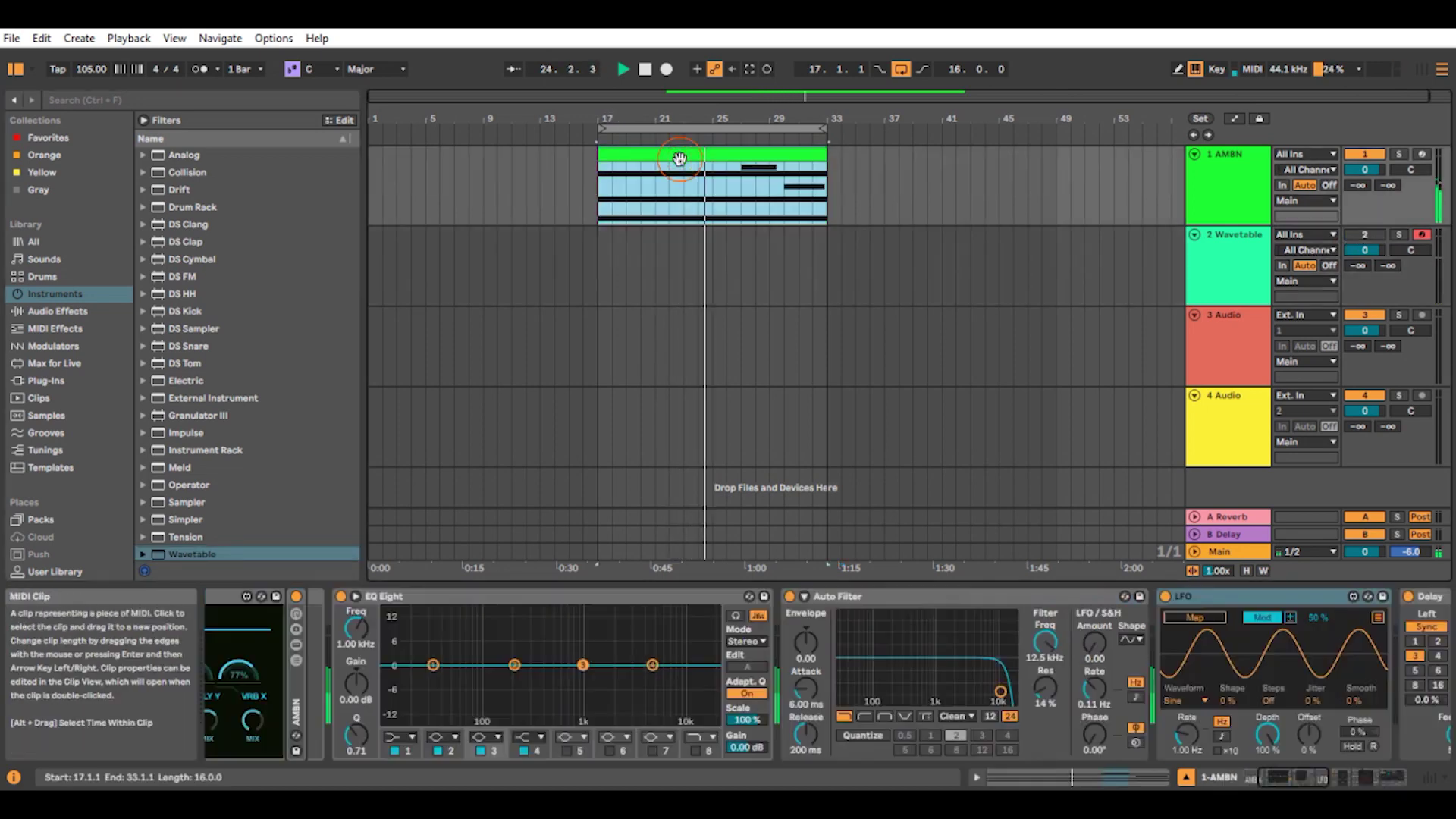
click(677, 158)
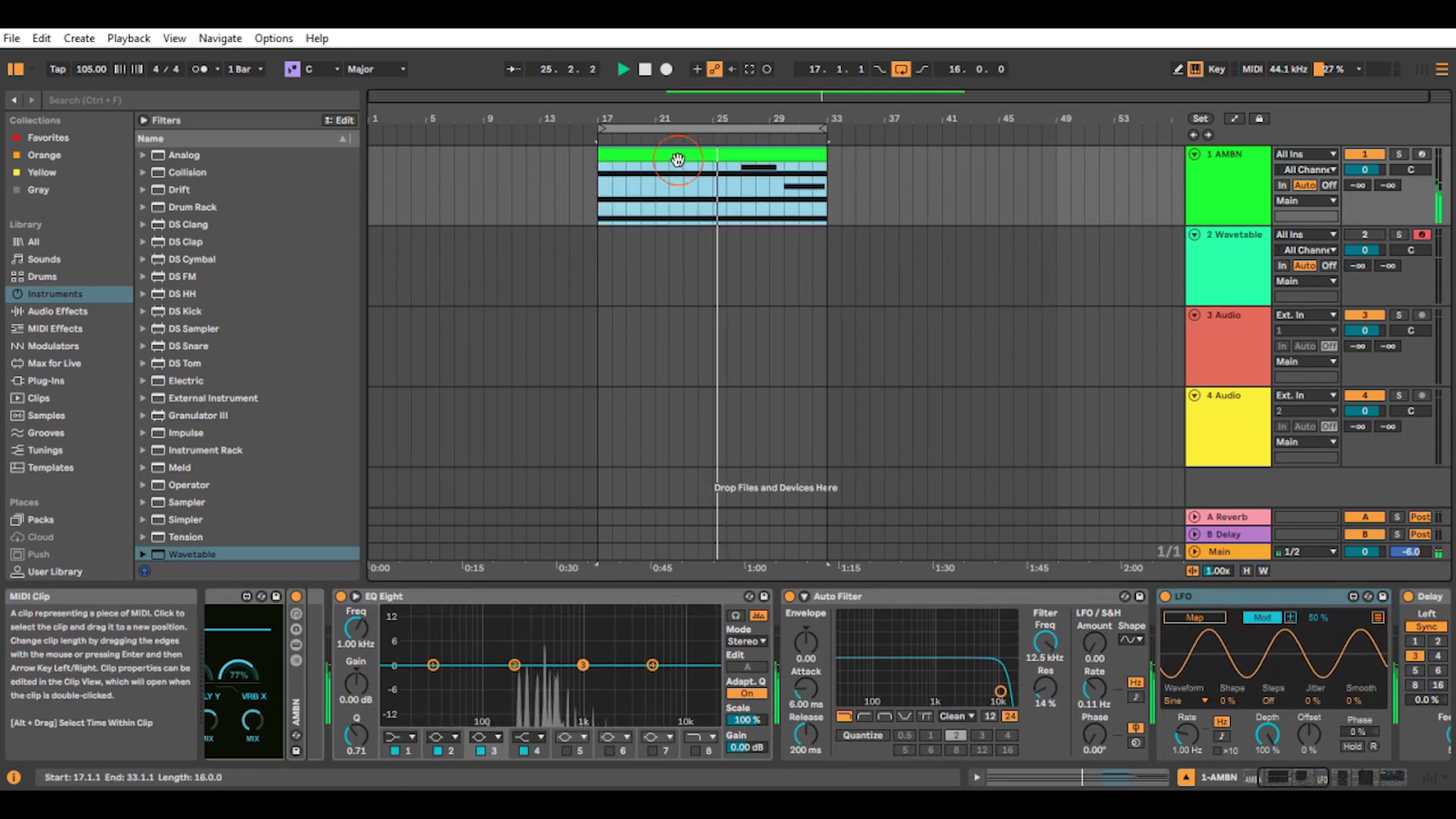
click(681, 155)
drag(670, 202, 685, 249)
Step: Delete every note above the low A#1 in the Wavetable track's clip, keeping only that sustained note
double_click(719, 264)
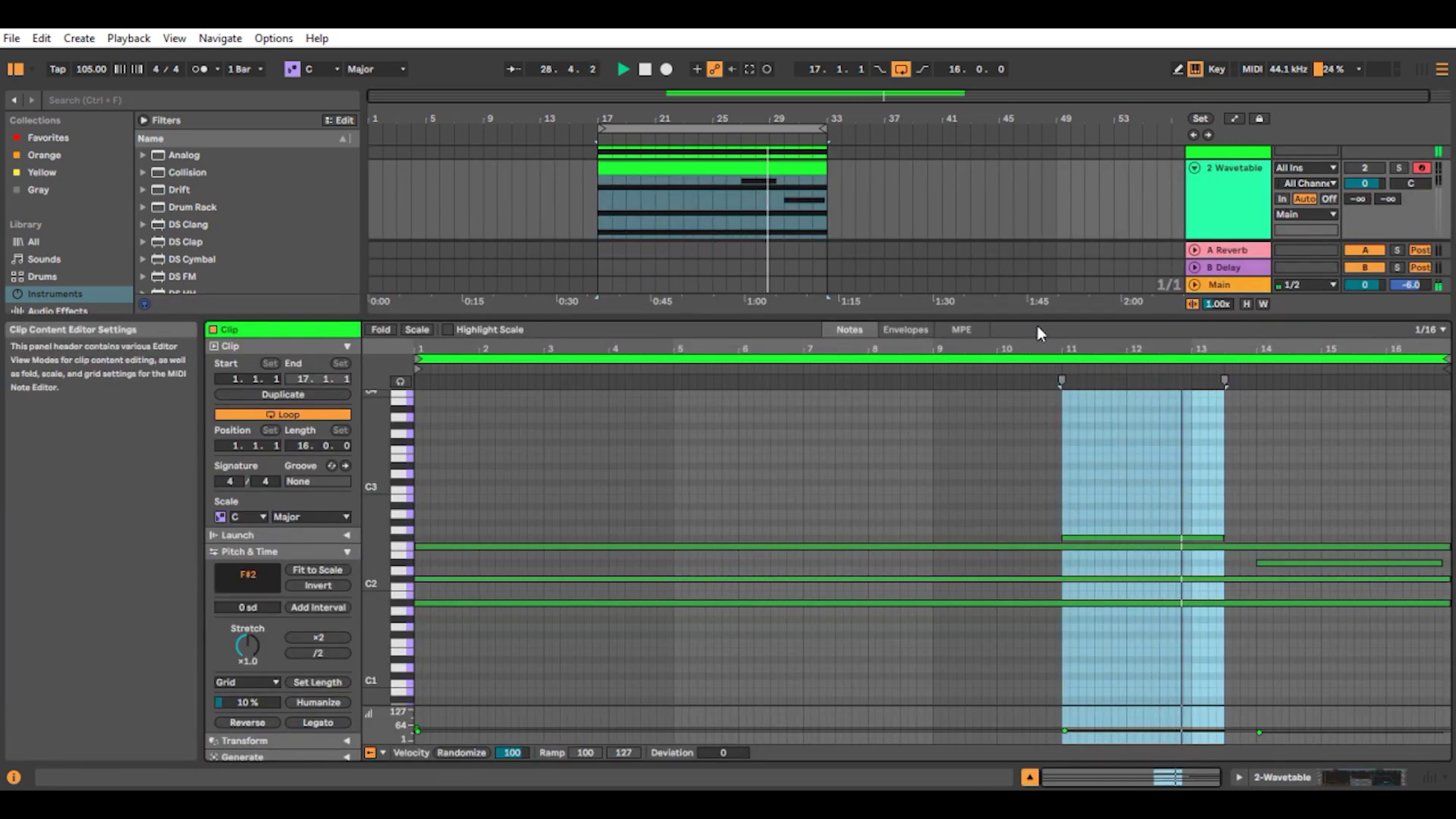
drag(1036, 318, 1033, 251)
drag(960, 403, 1286, 522)
key(Delete)
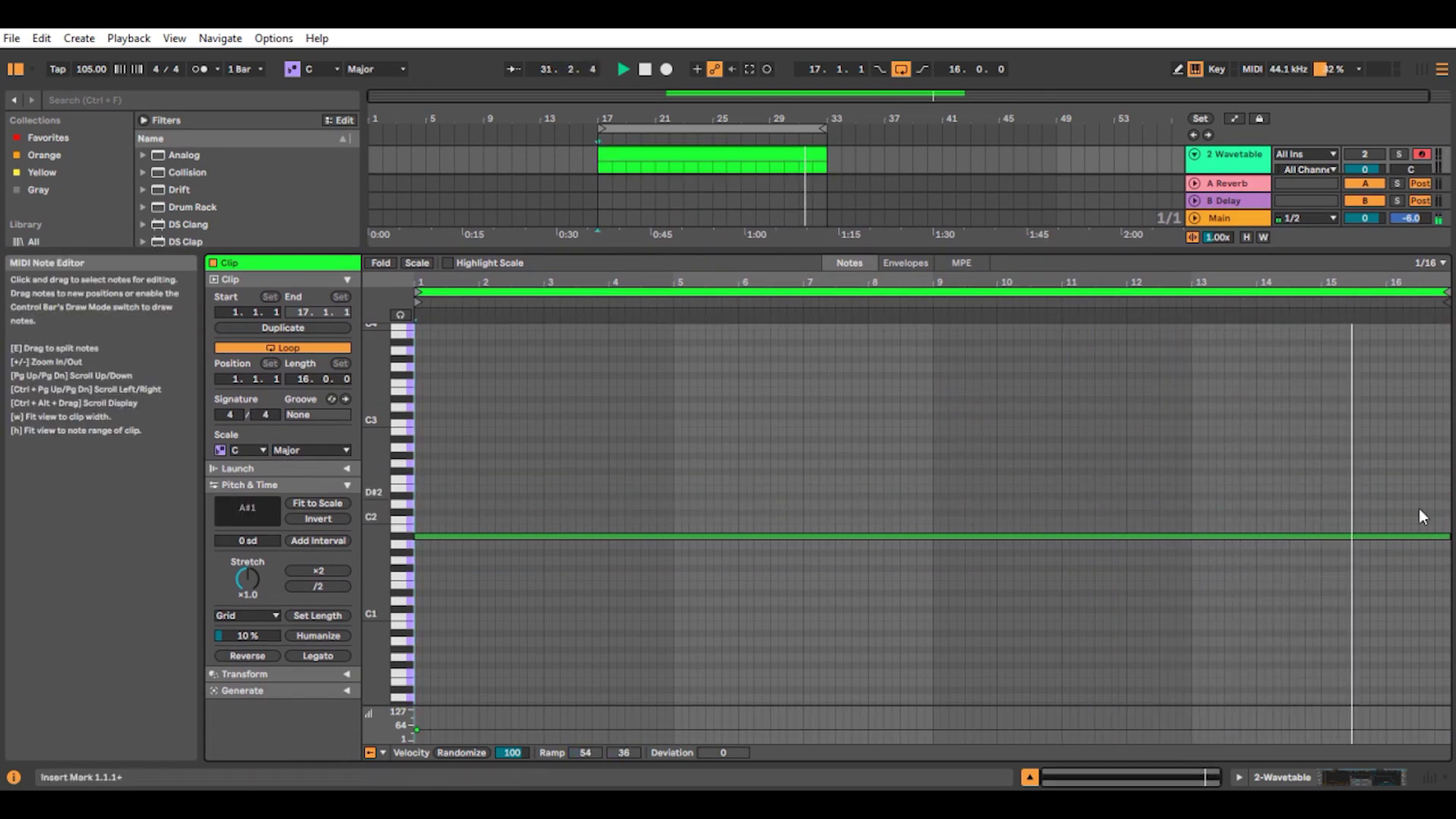
Step: Shorten the A#1 note to end at bar 9 and duplicate it to fill the second half of the clip
drag(1446, 533, 931, 551)
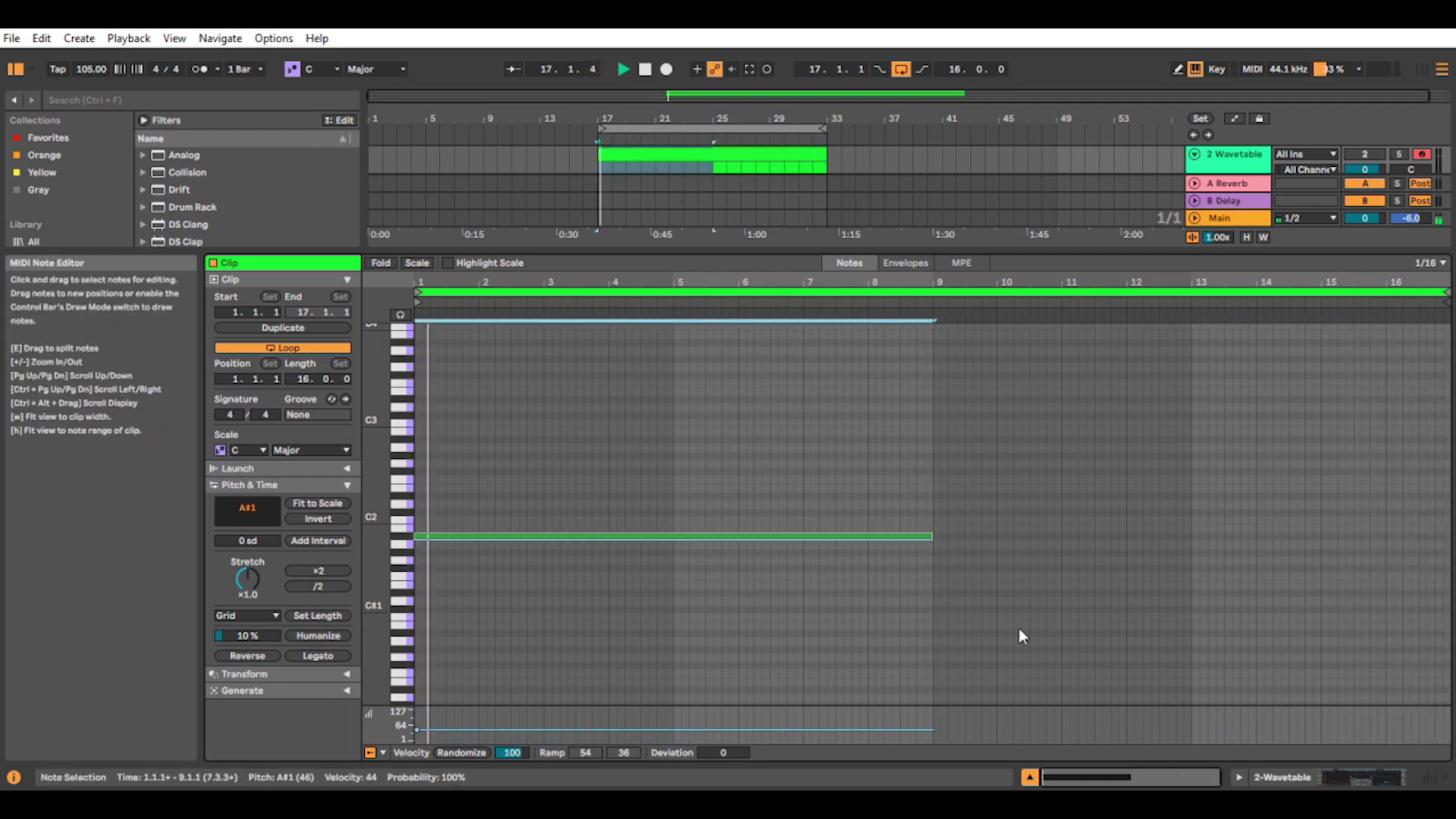
key(ctrl+d)
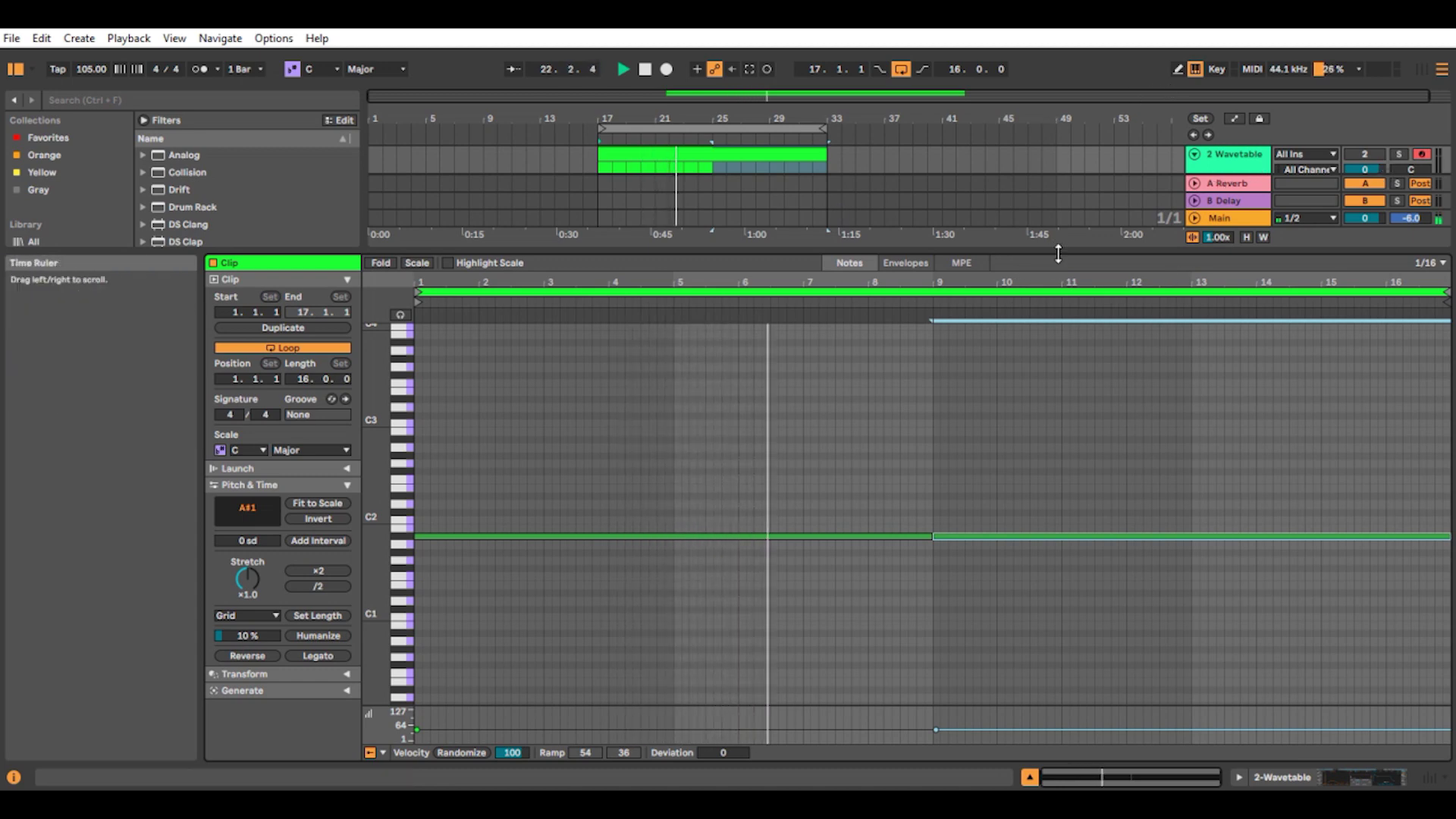
drag(1072, 251, 1072, 433)
scroll(1065, 241, up, 3)
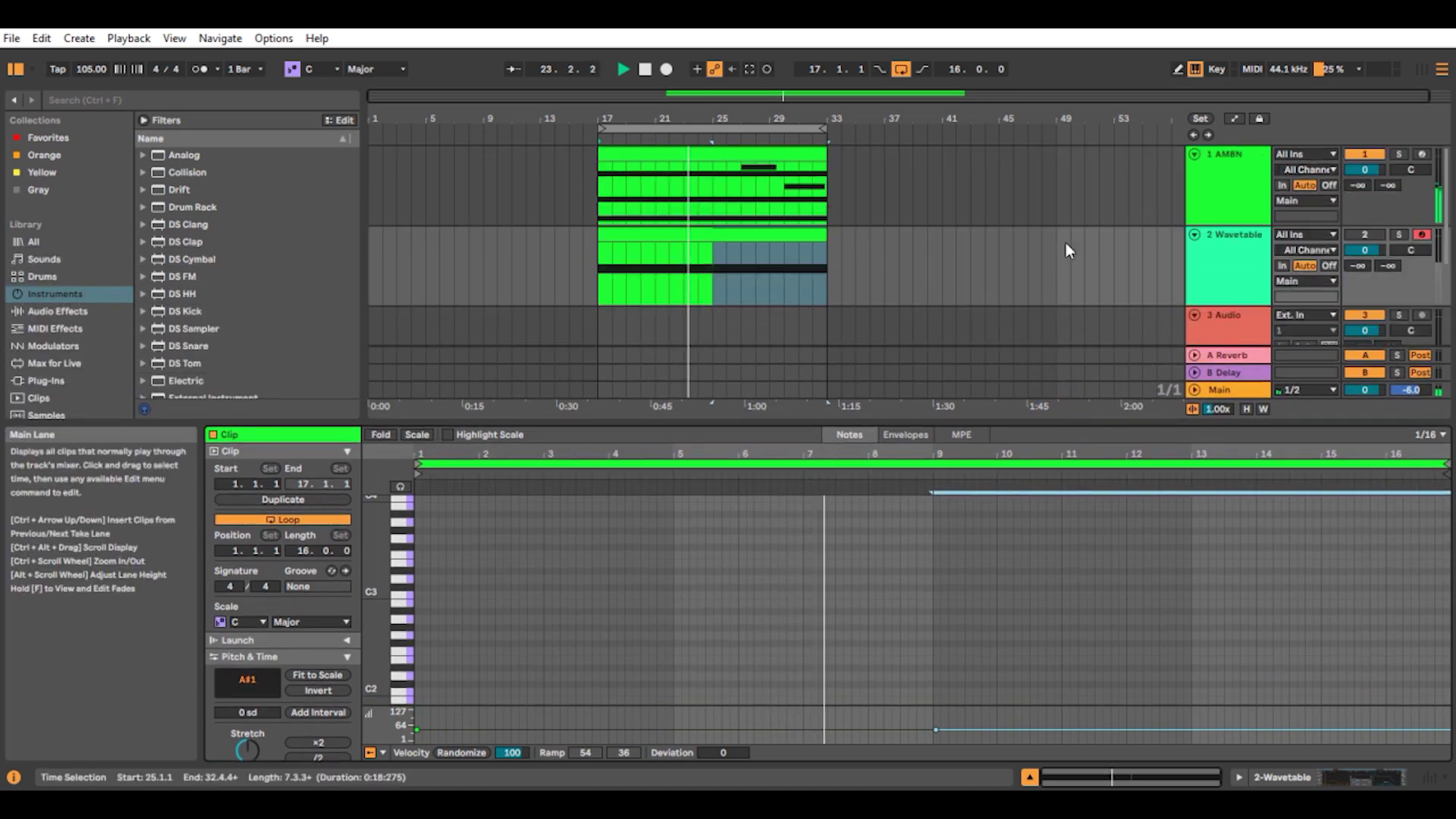
click(1091, 261)
Step: Reactivate the Wavetable track and set the synth's first filter to 80.5 Hz with 21% resonance
click(1226, 248)
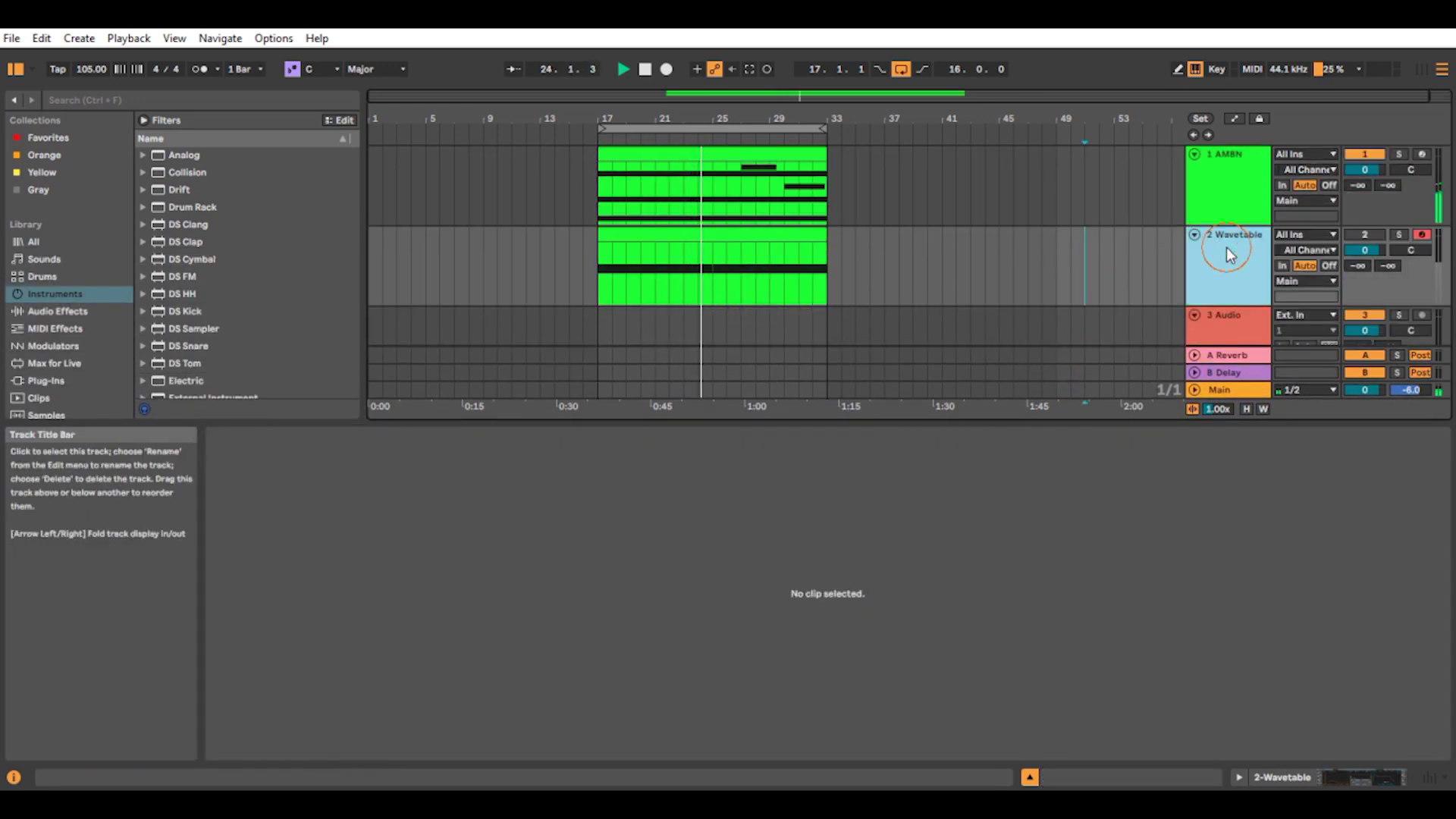
click(1364, 234)
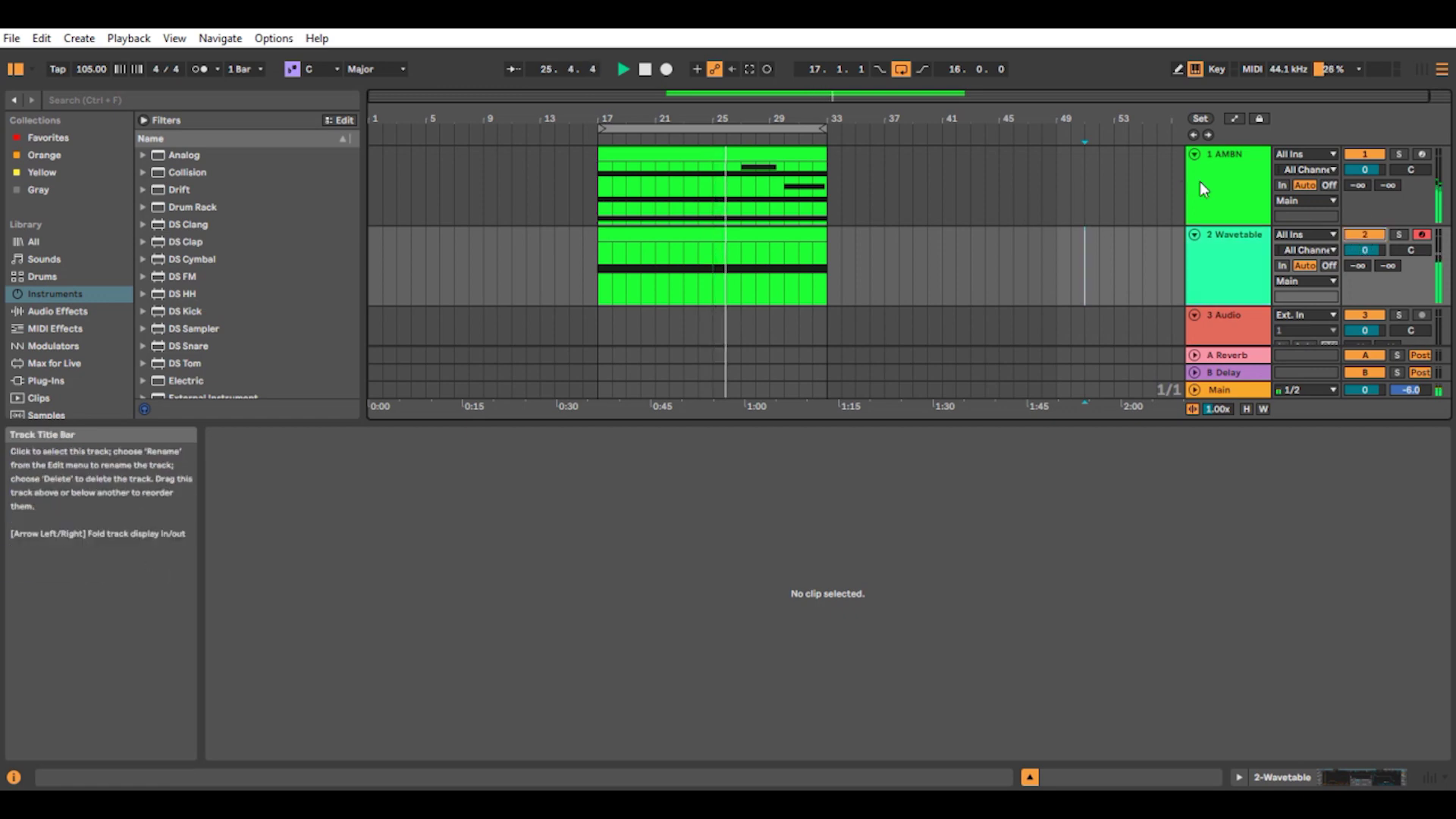
double_click(1236, 239)
drag(744, 669, 588, 664)
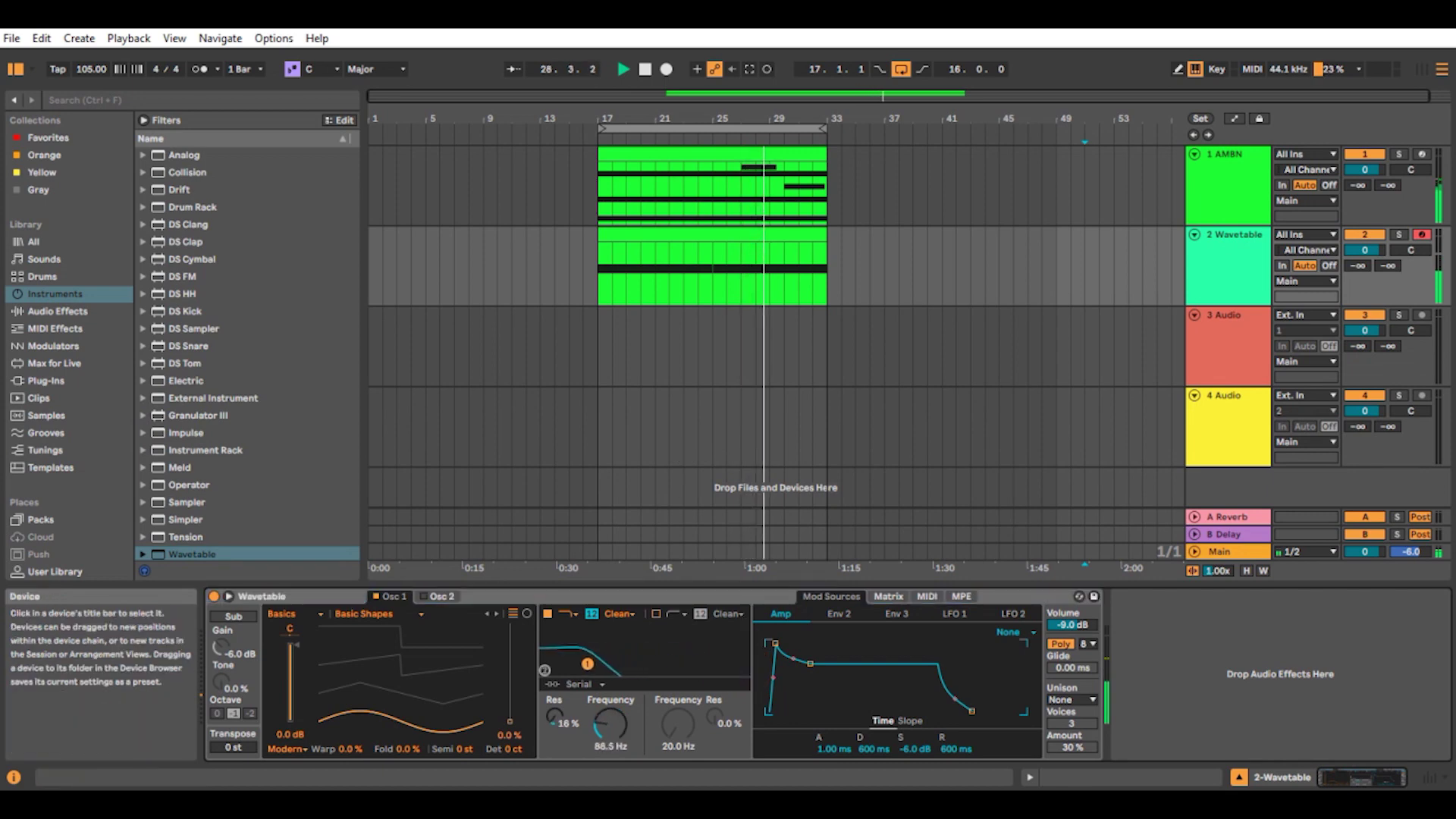
drag(586, 663, 585, 663)
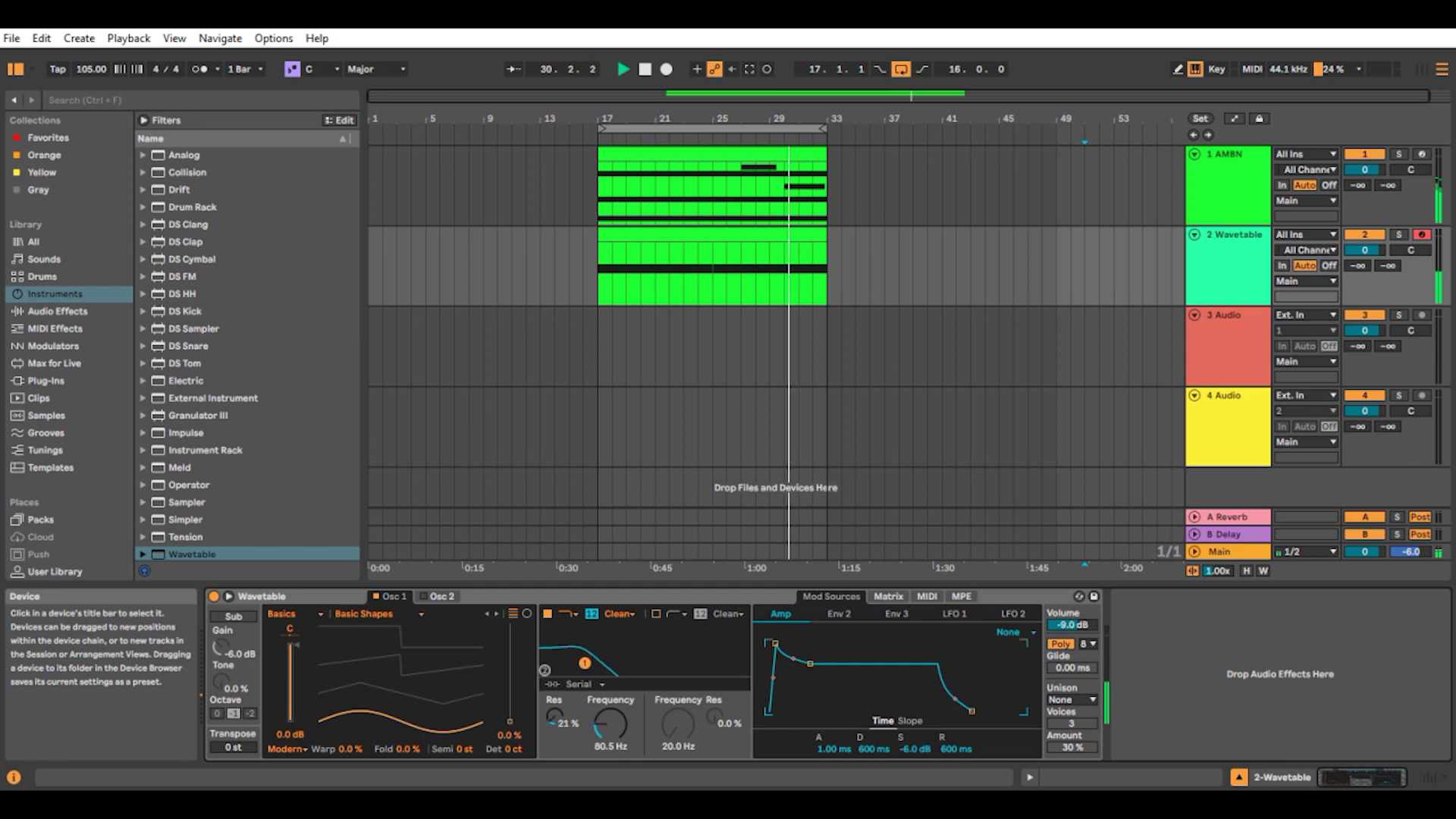
Step: Set Wavetable's Amp envelope to 3.87 s attack and 5.97 s release, and Env 2 to 523 ms attack and 2.56 s release
drag(782, 647, 825, 643)
drag(972, 710, 999, 710)
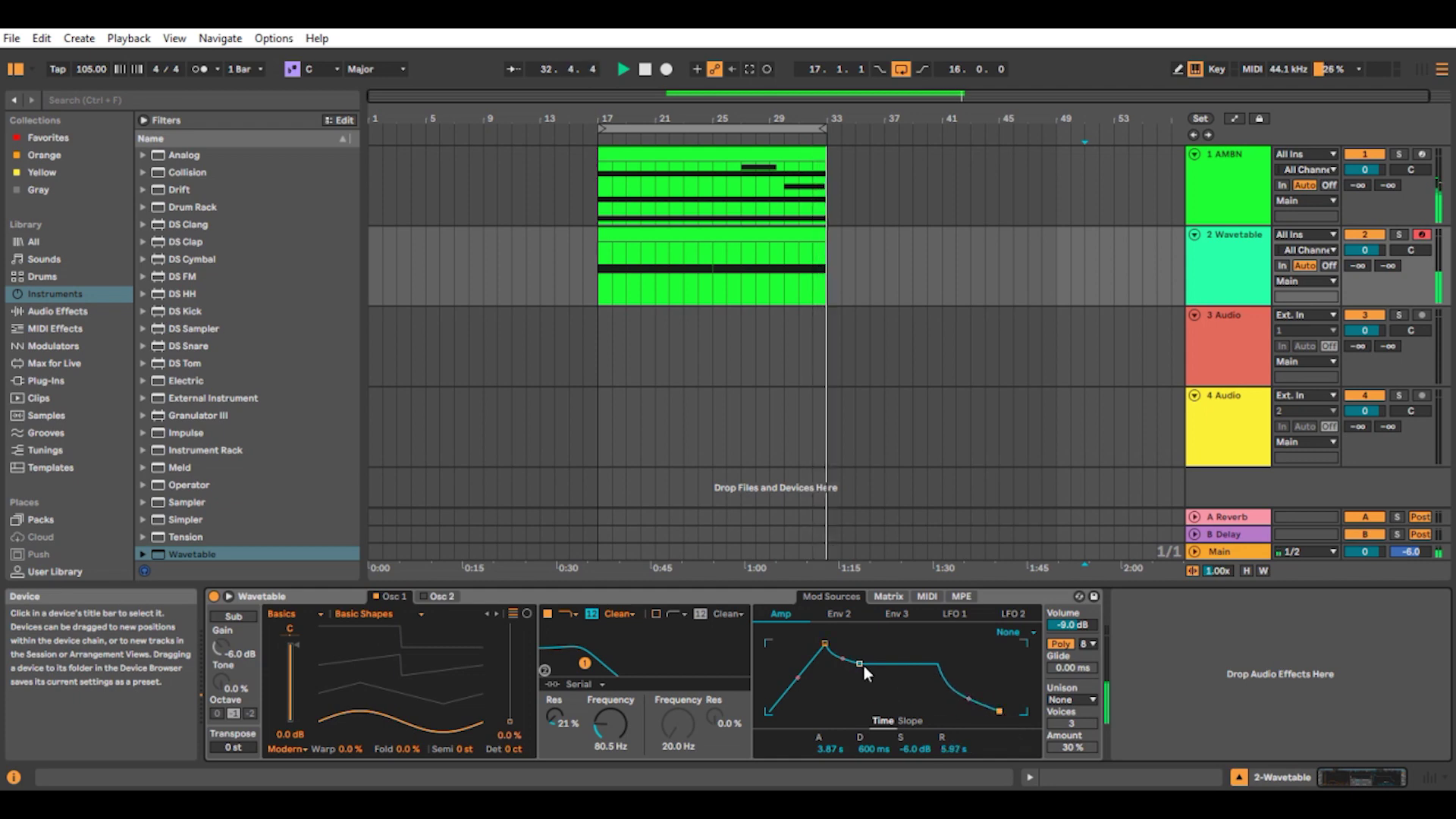
click(840, 614)
drag(777, 643, 803, 643)
drag(971, 710, 986, 711)
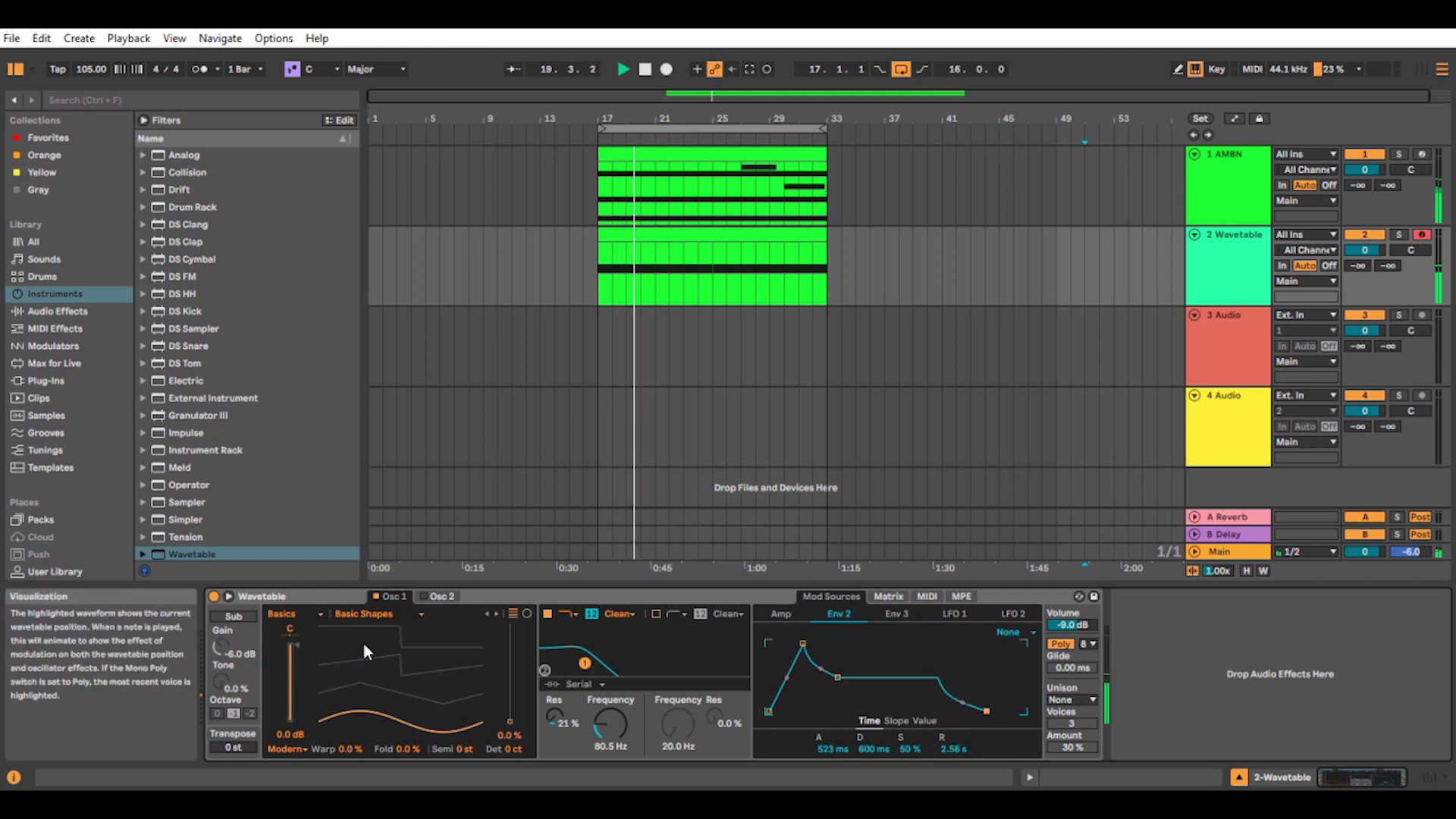
click(783, 613)
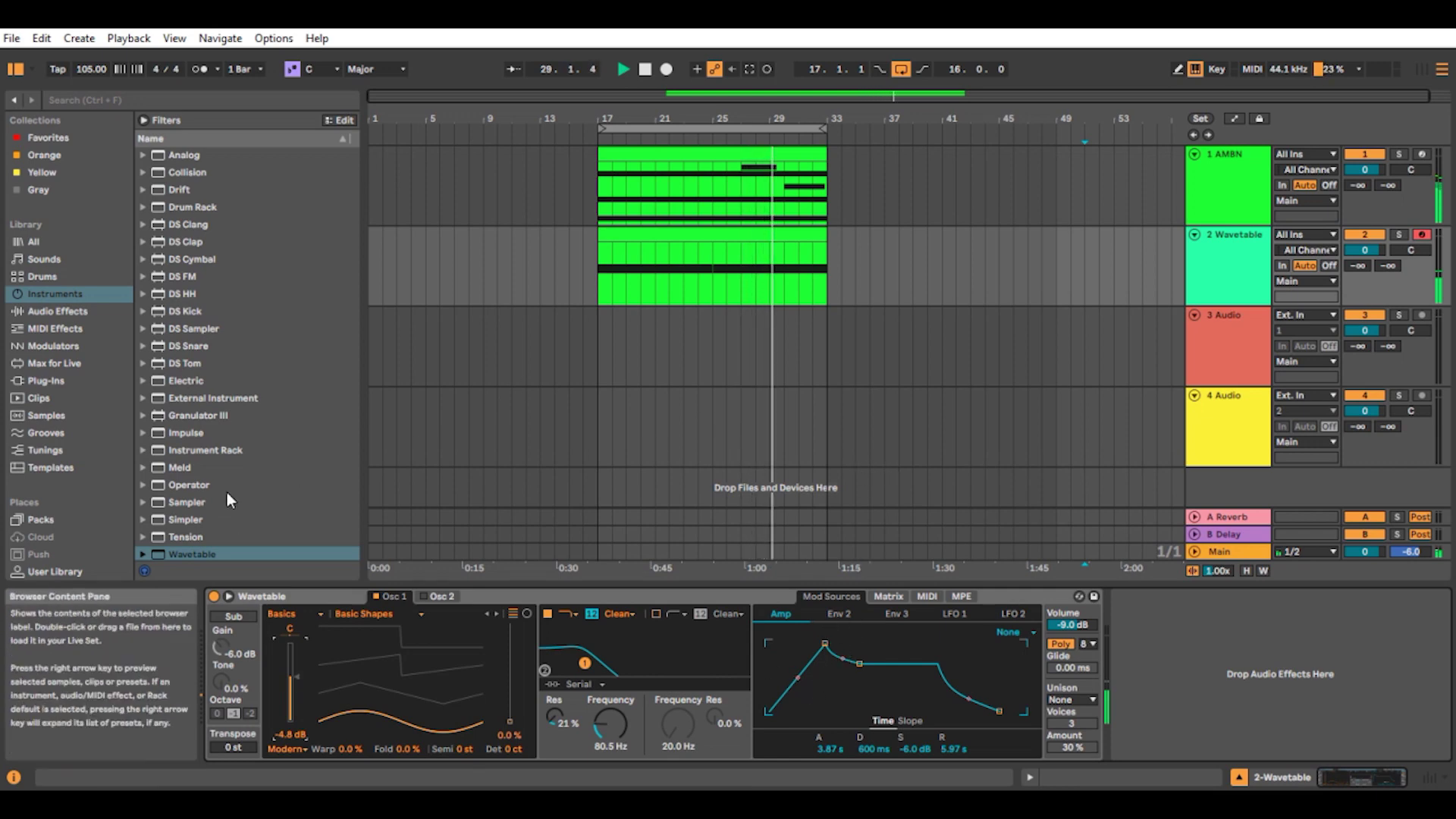
scroll(226, 492, down, 1)
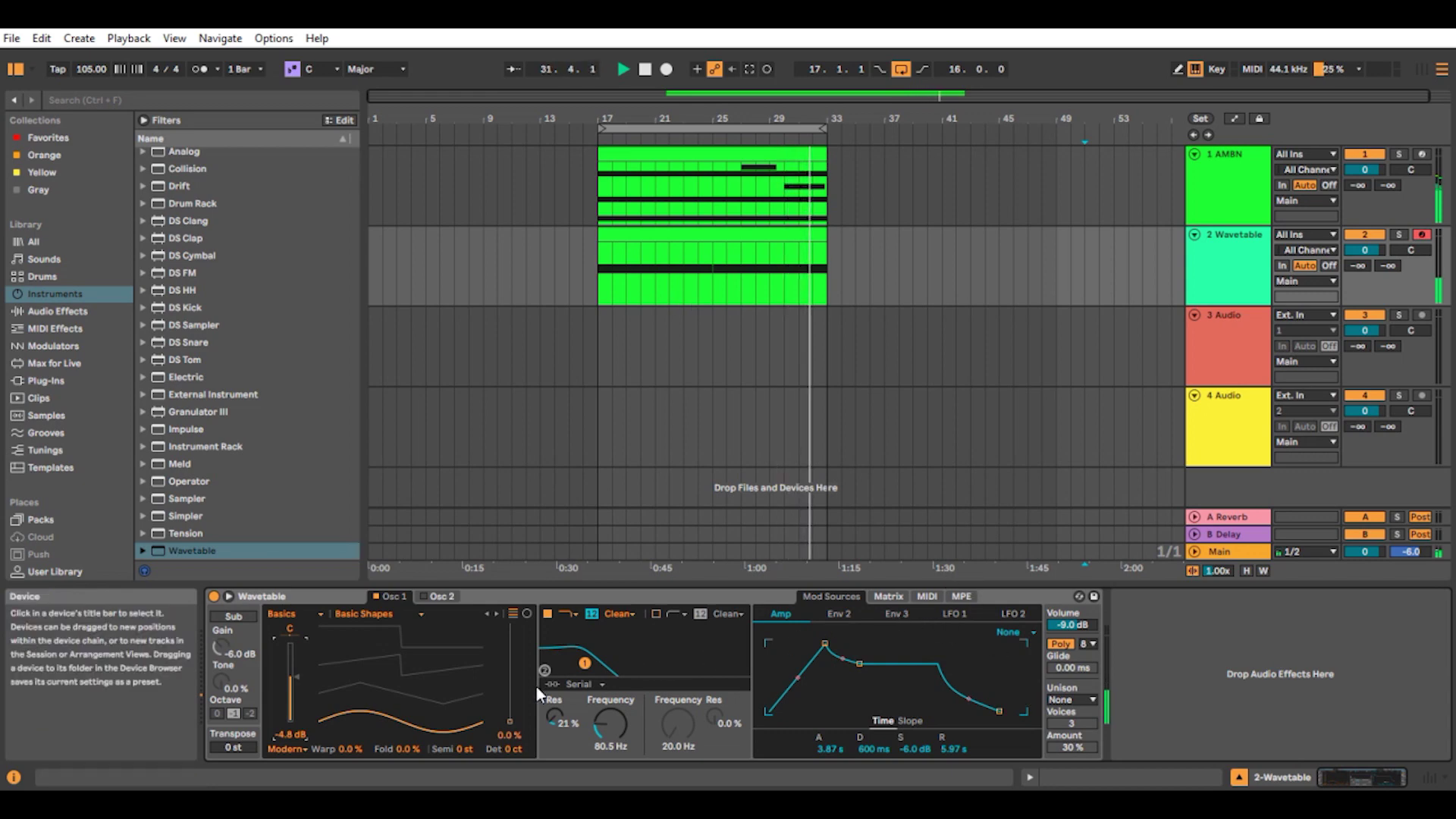
double_click(679, 231)
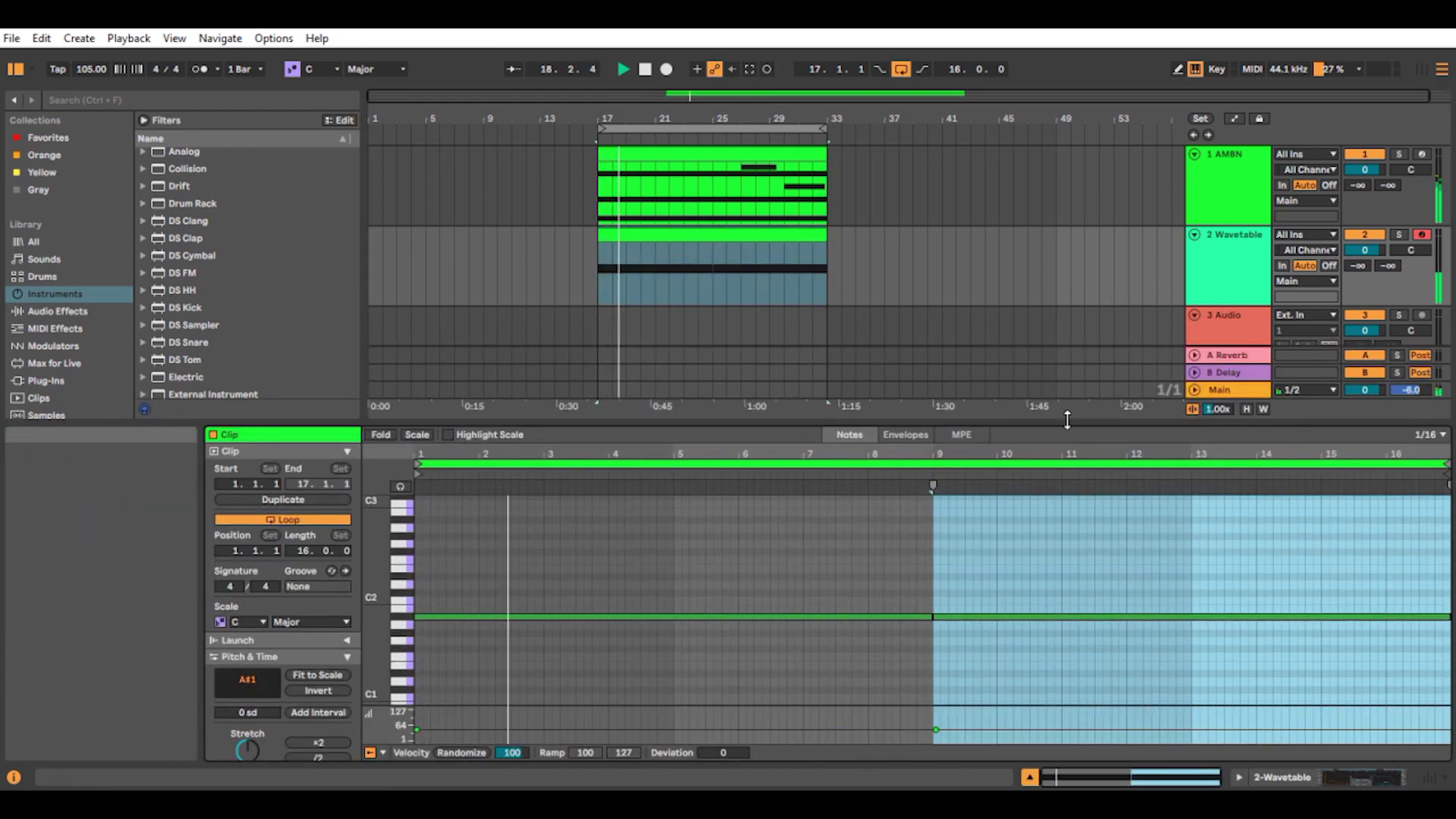
drag(1060, 422, 1058, 529)
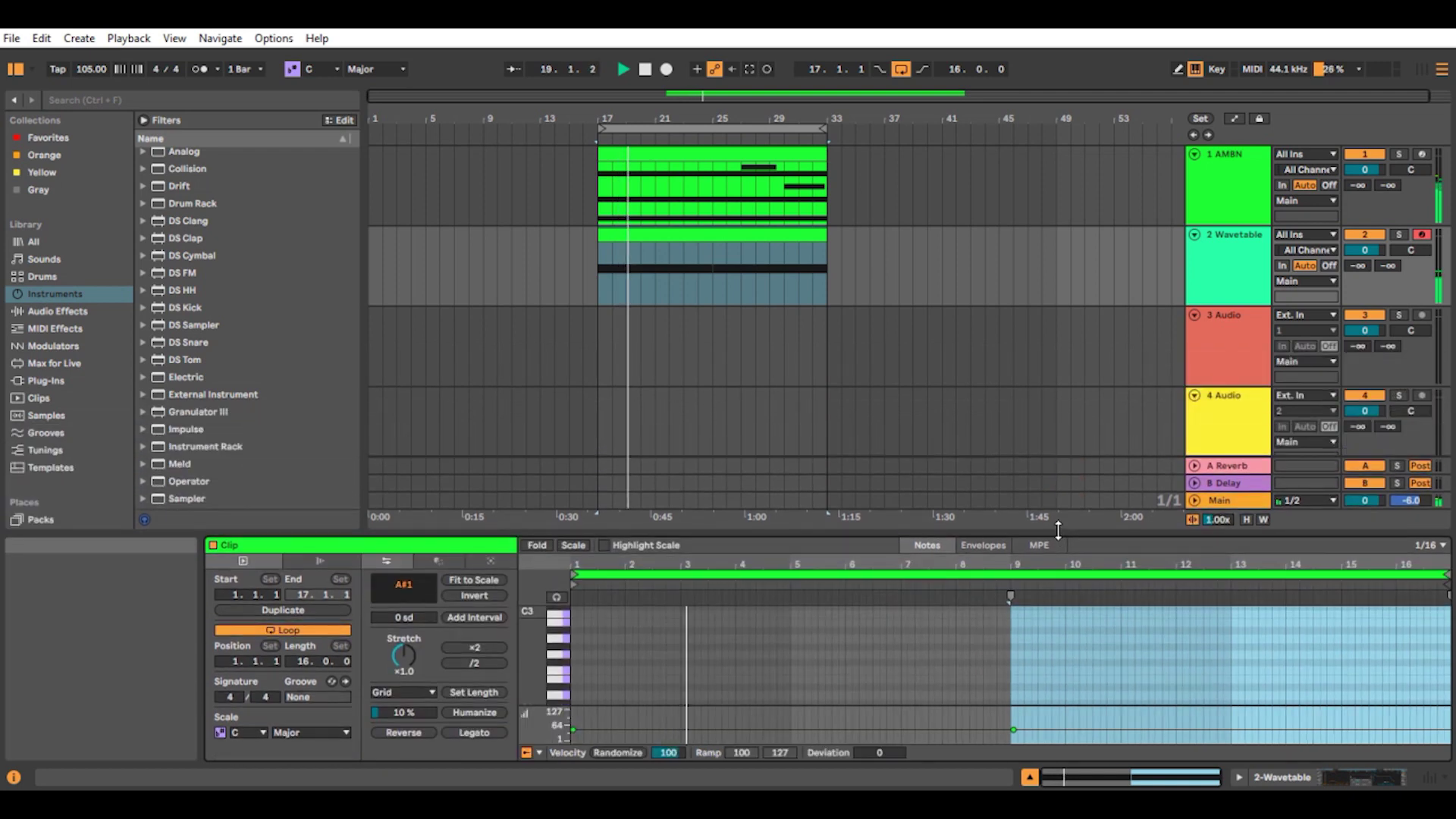
double_click(1249, 236)
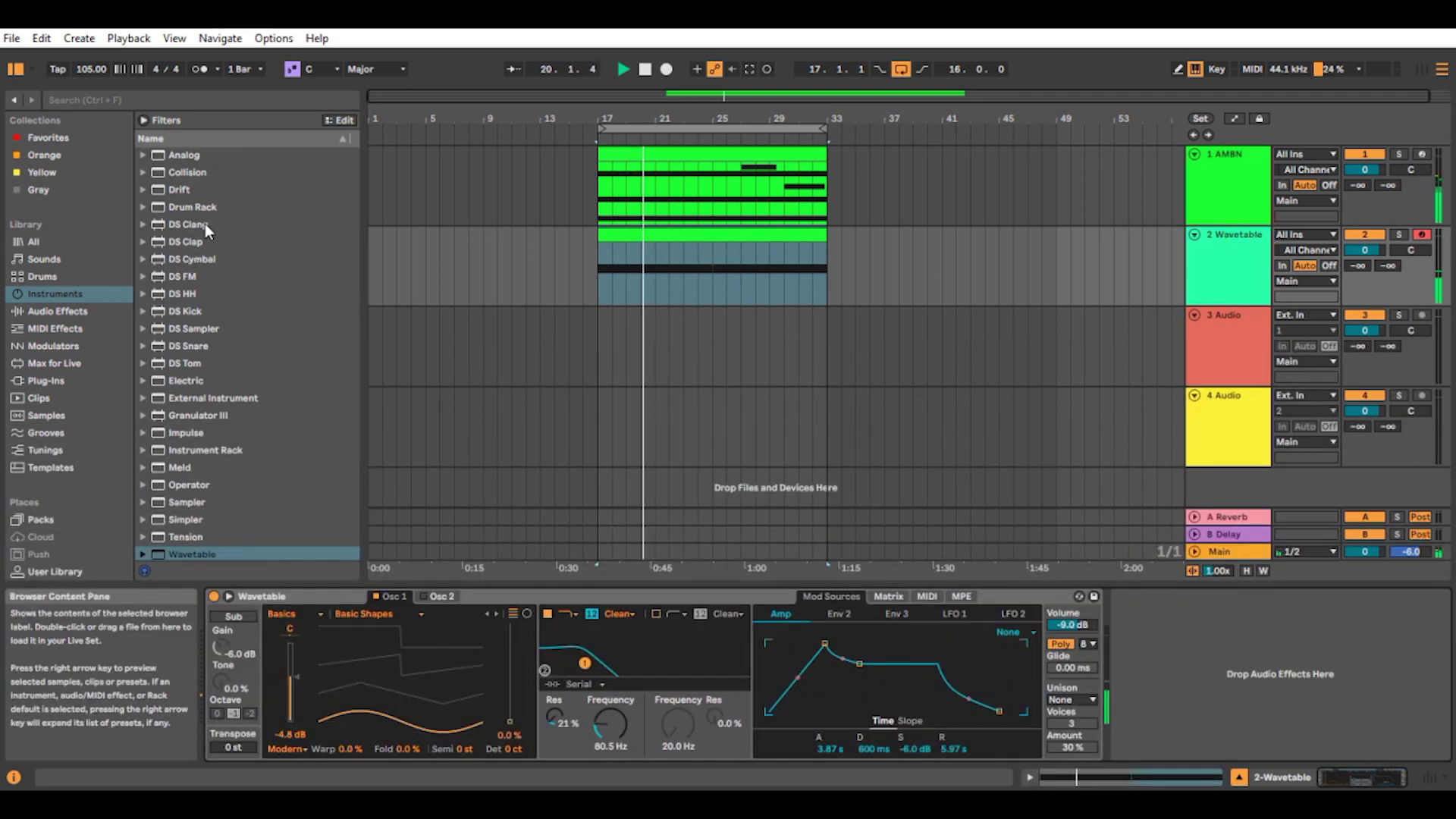
Step: Add an Auto Pan after Wavetable and set its Rate to 0.05 Hz and its Amount to 24.6%
click(67, 310)
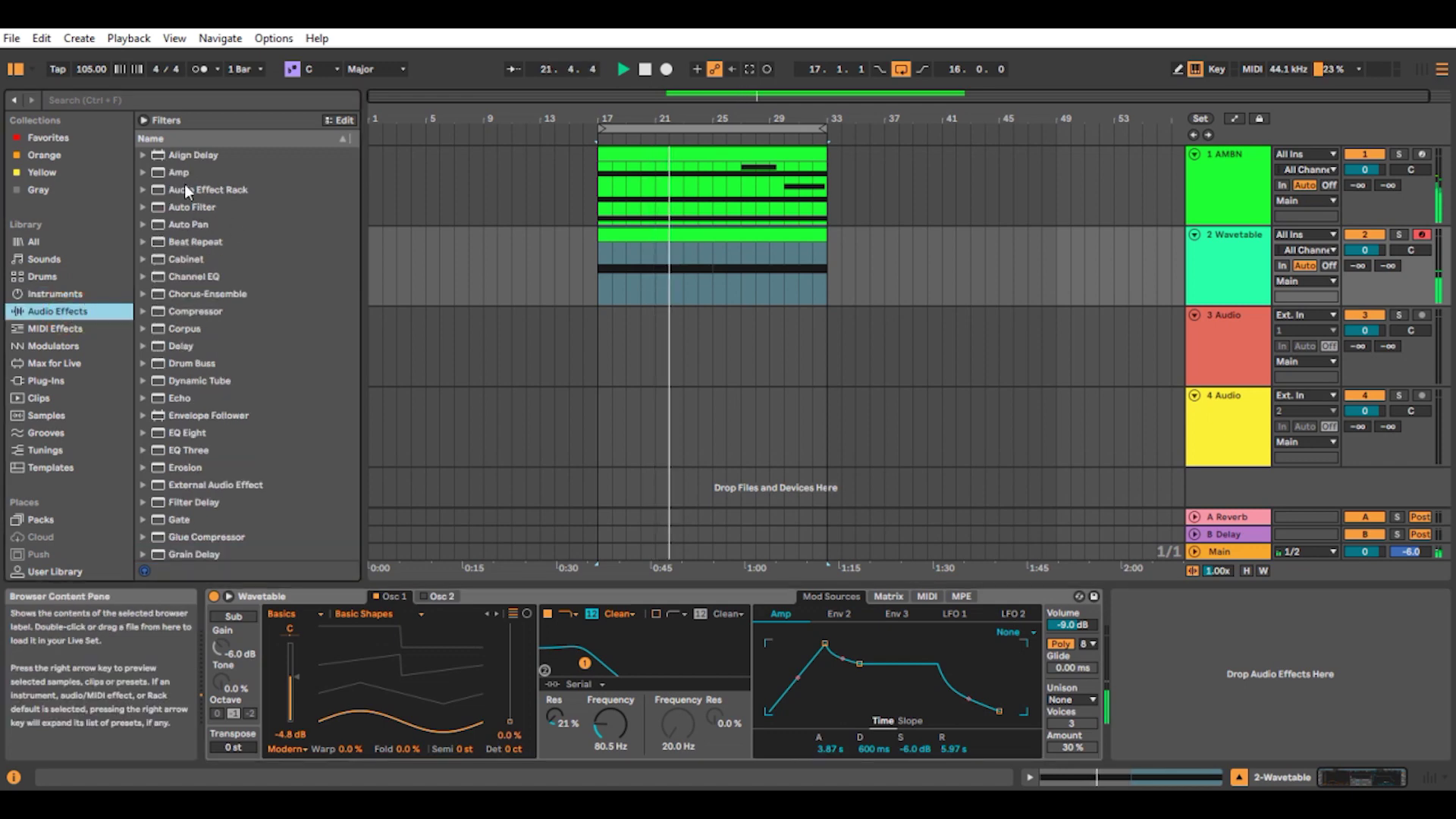
drag(193, 226, 1139, 672)
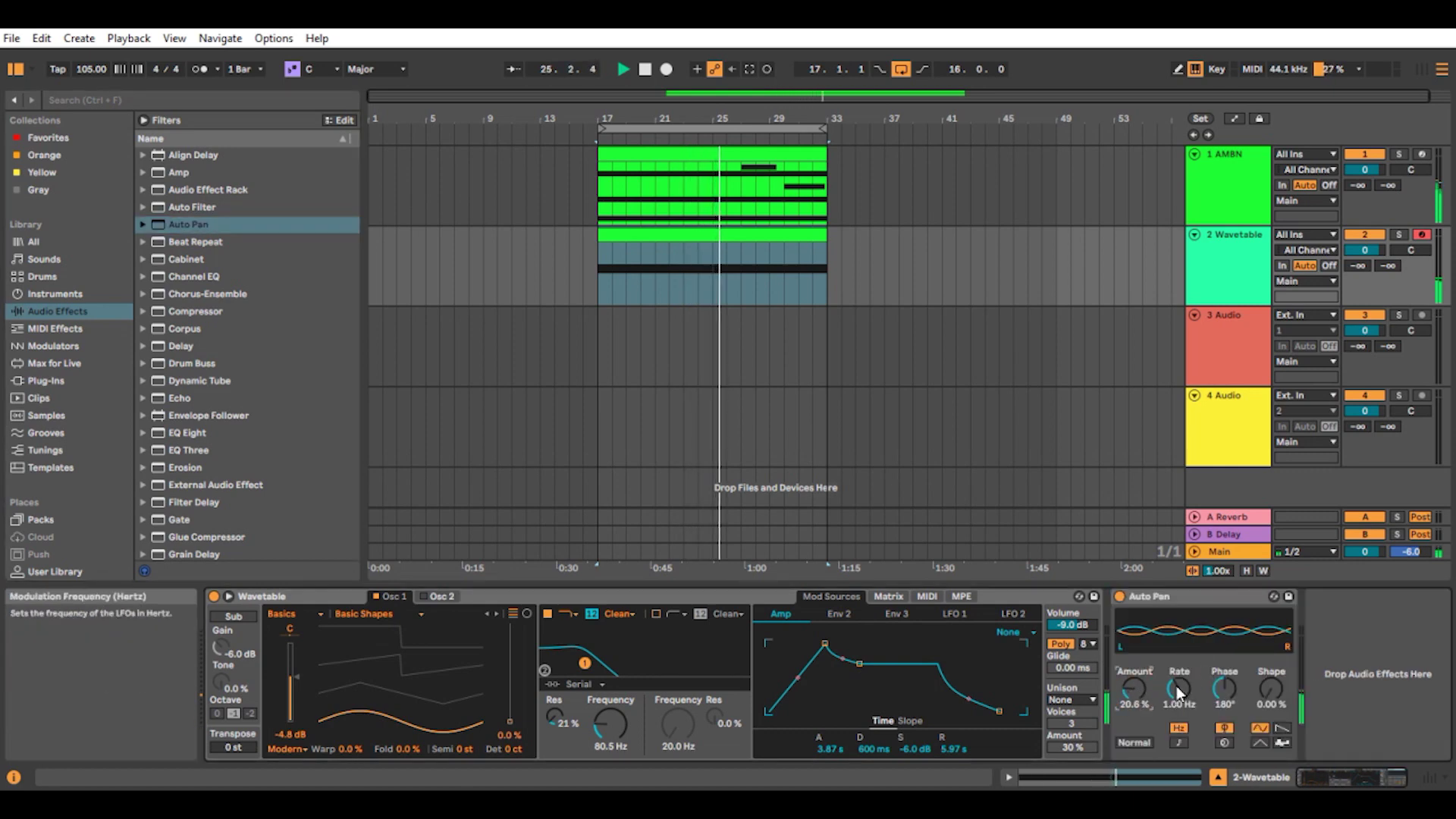
drag(1176, 686, 1176, 713)
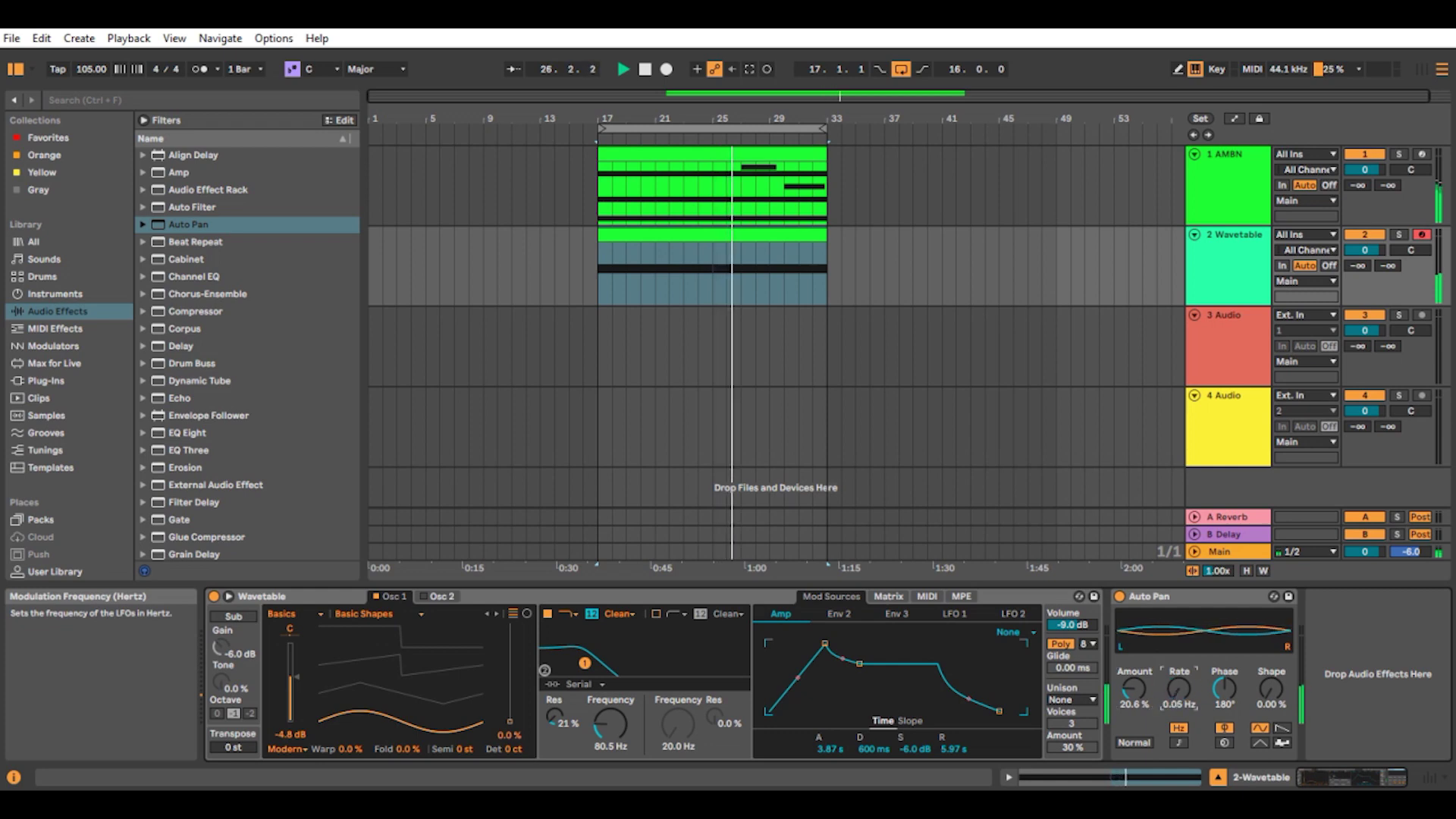
drag(1133, 689, 1133, 682)
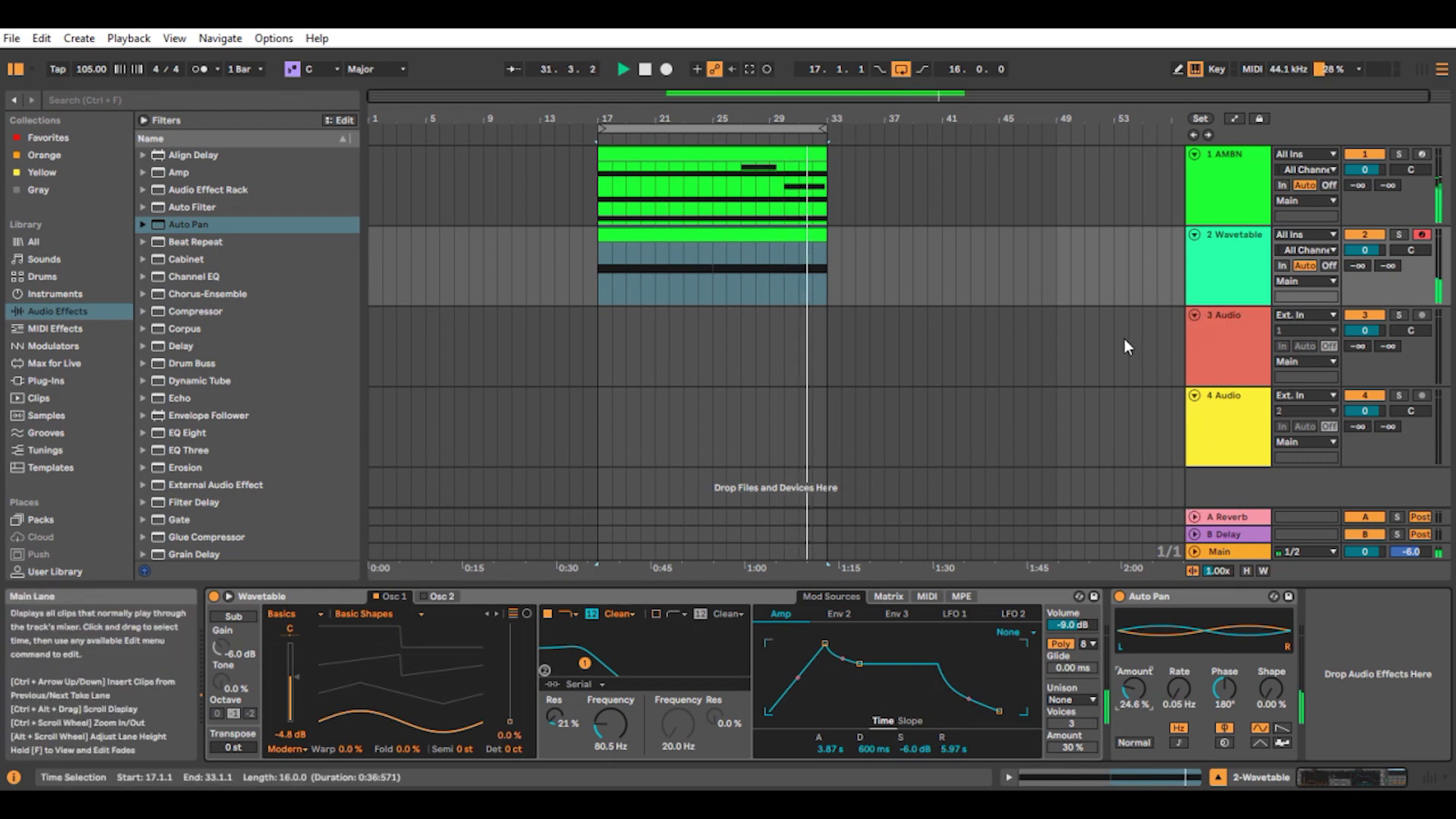
Step: Open the Wavetable track's clip and transpose both of its notes down one octave to A#0
right_click(1231, 235)
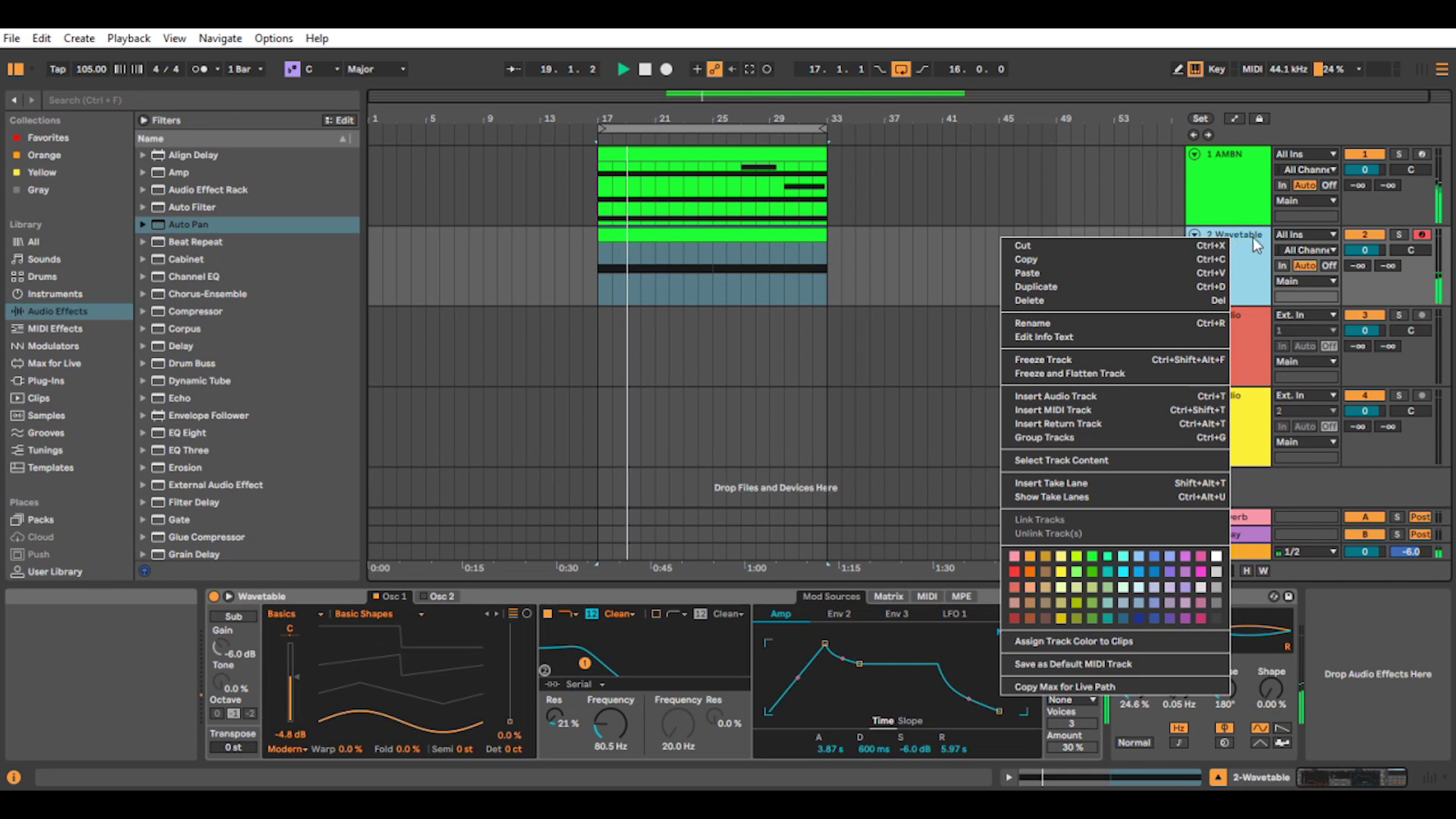
click(1253, 237)
double_click(745, 250)
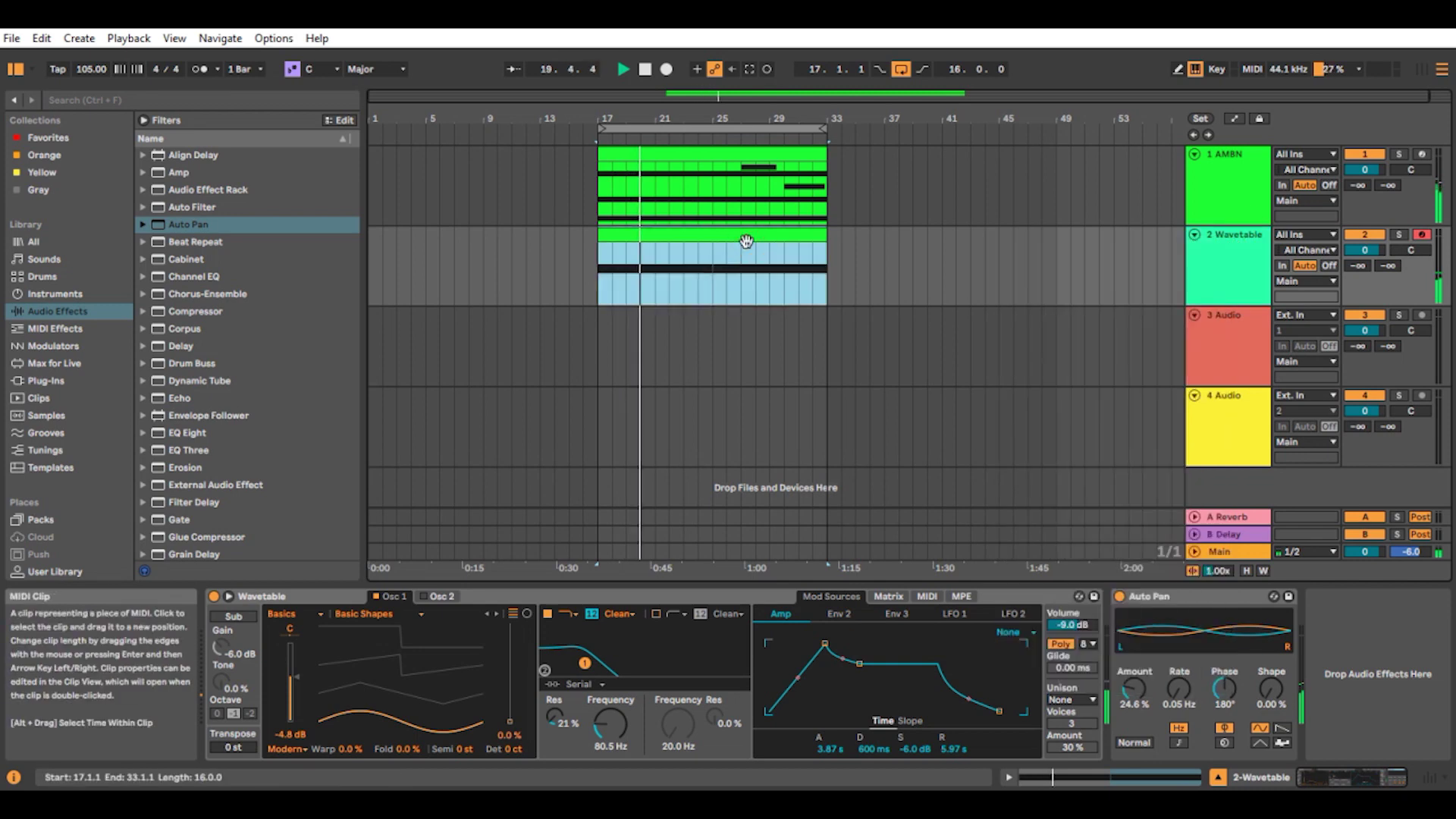
drag(1103, 533, 1103, 261)
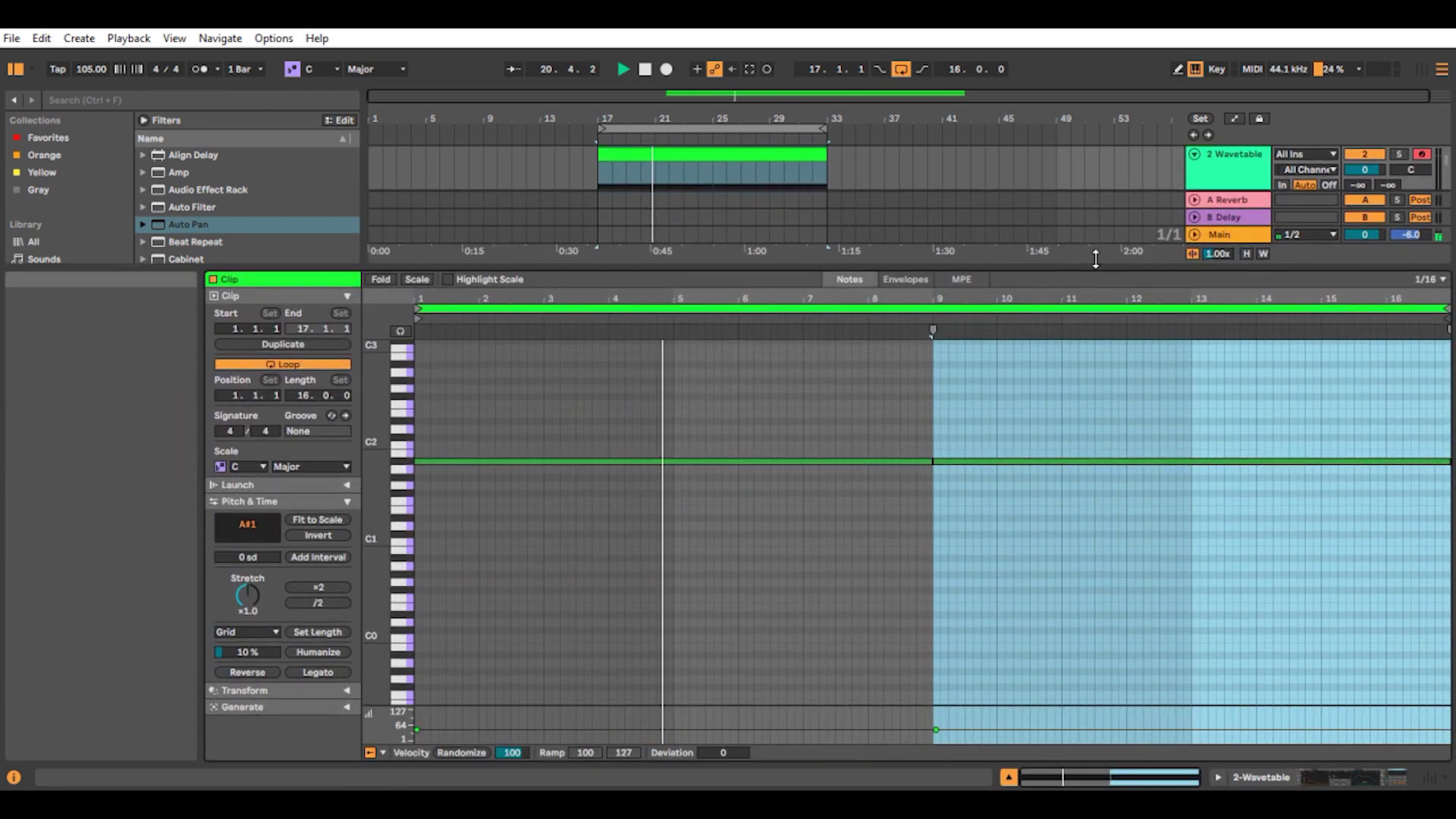
drag(711, 399, 1126, 534)
key(shift+Down)
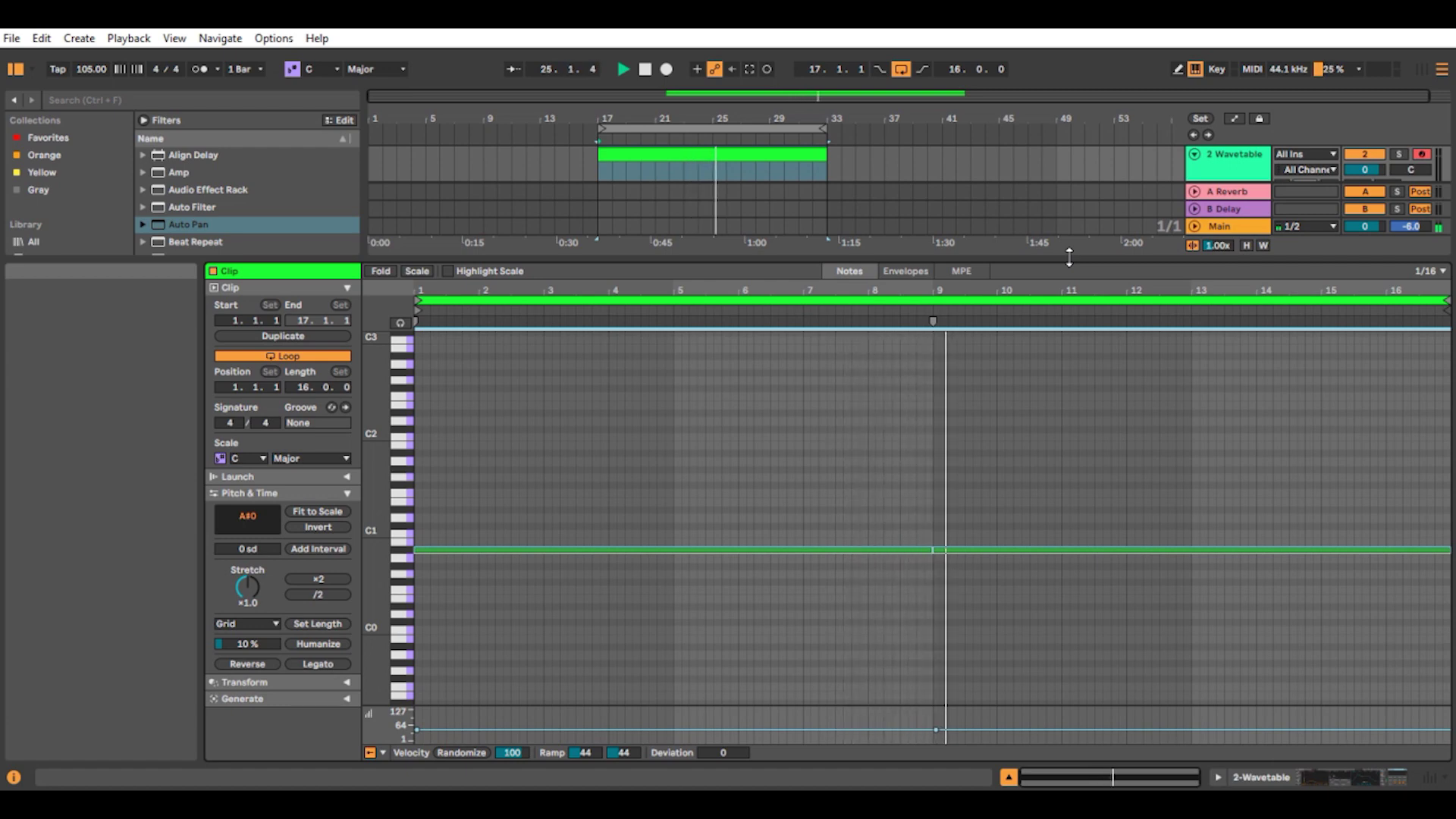
drag(1069, 258, 1054, 399)
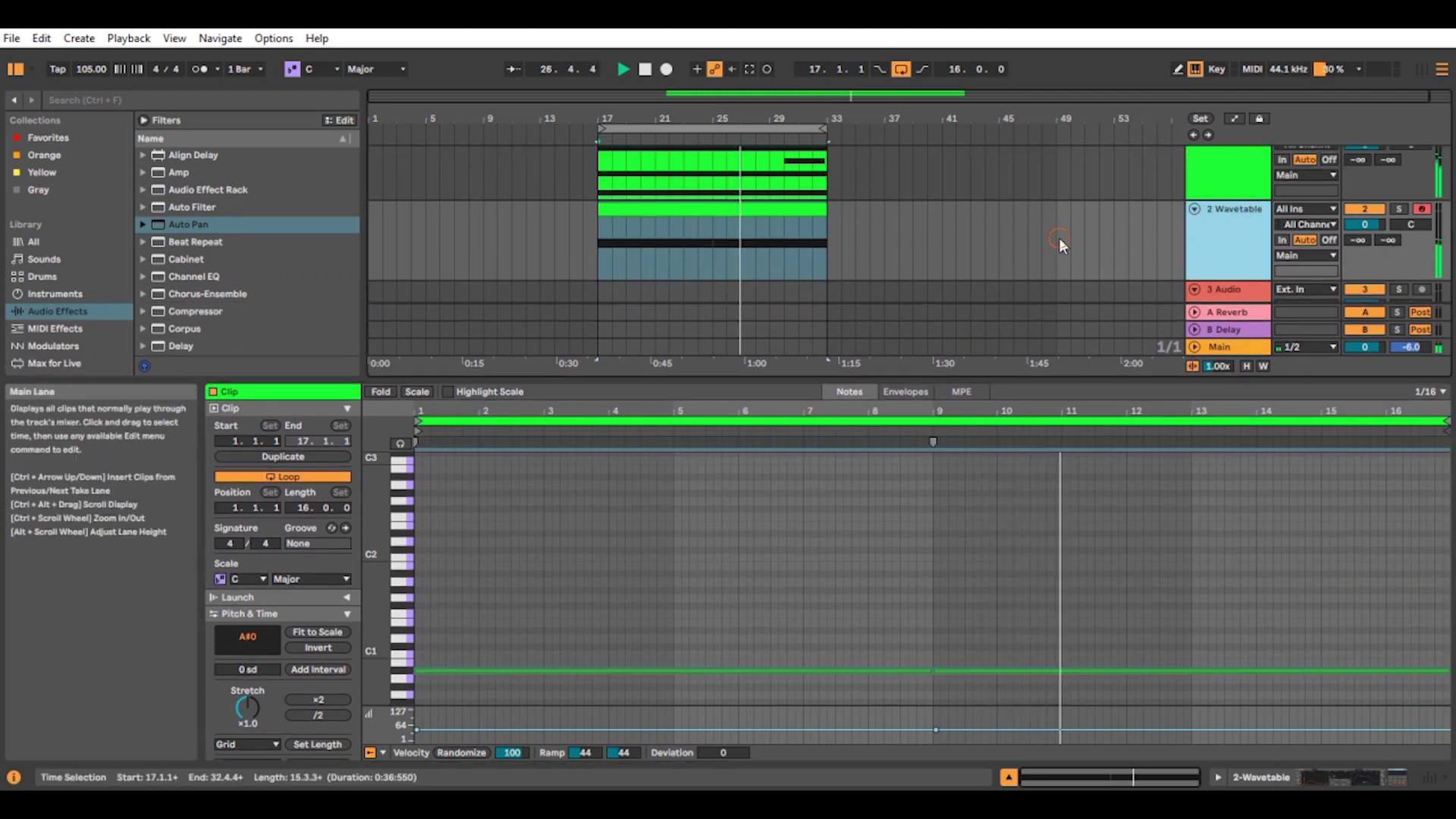
Step: Lower the Wavetable track's volume to -3.0 dB and duplicate the track
click(1056, 238)
click(1235, 214)
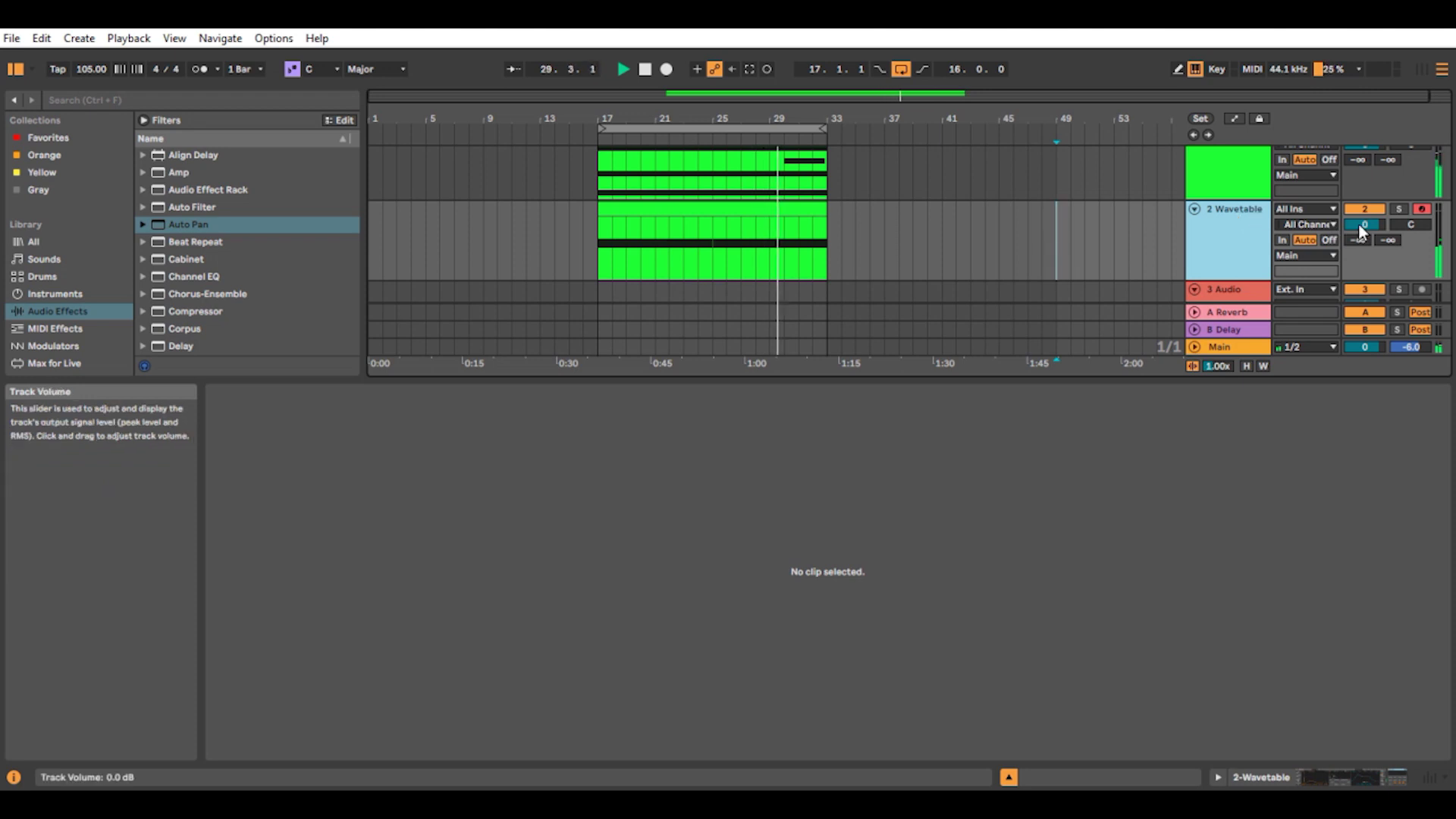
drag(1361, 224, 1361, 230)
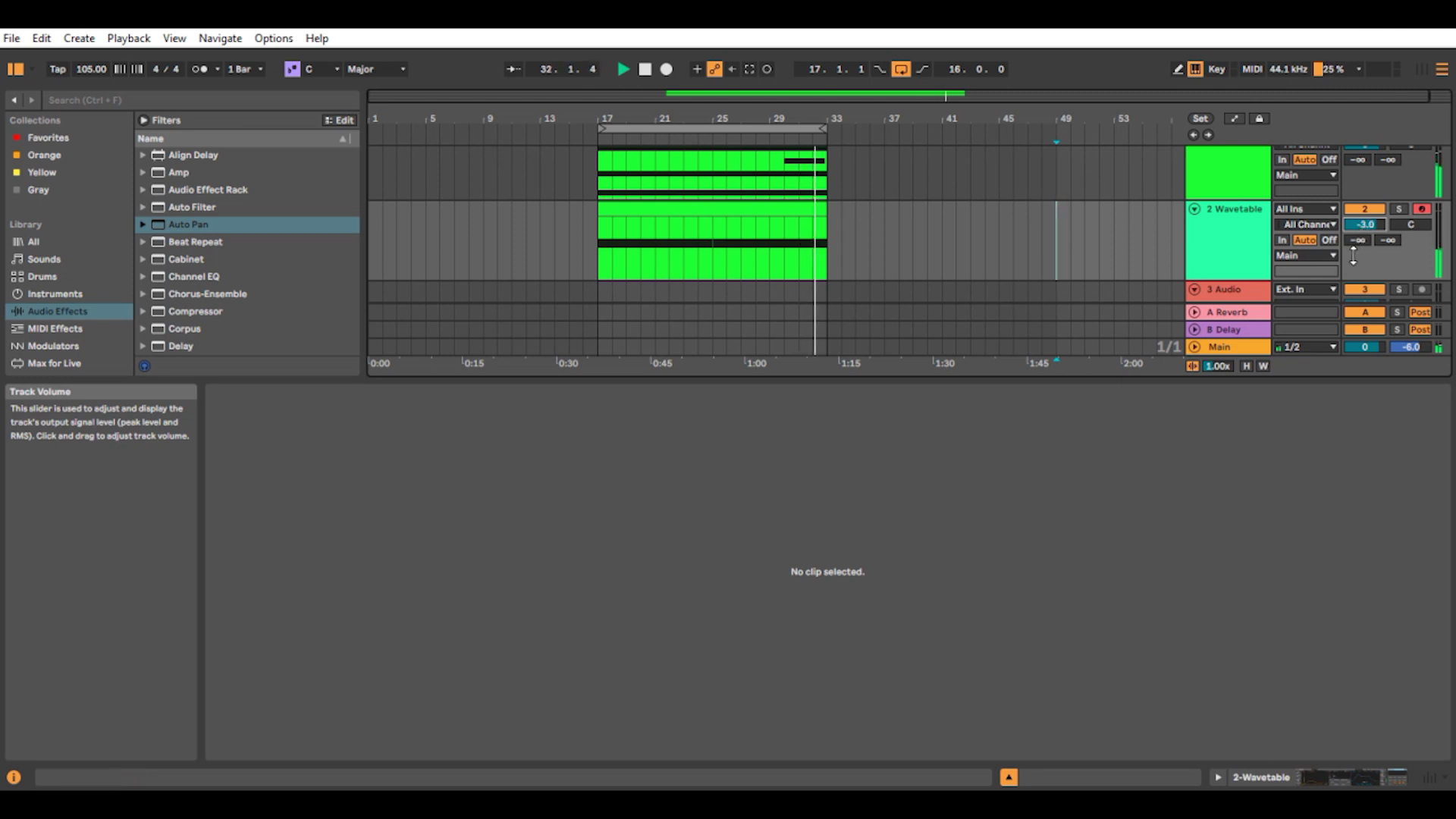
right_click(1240, 214)
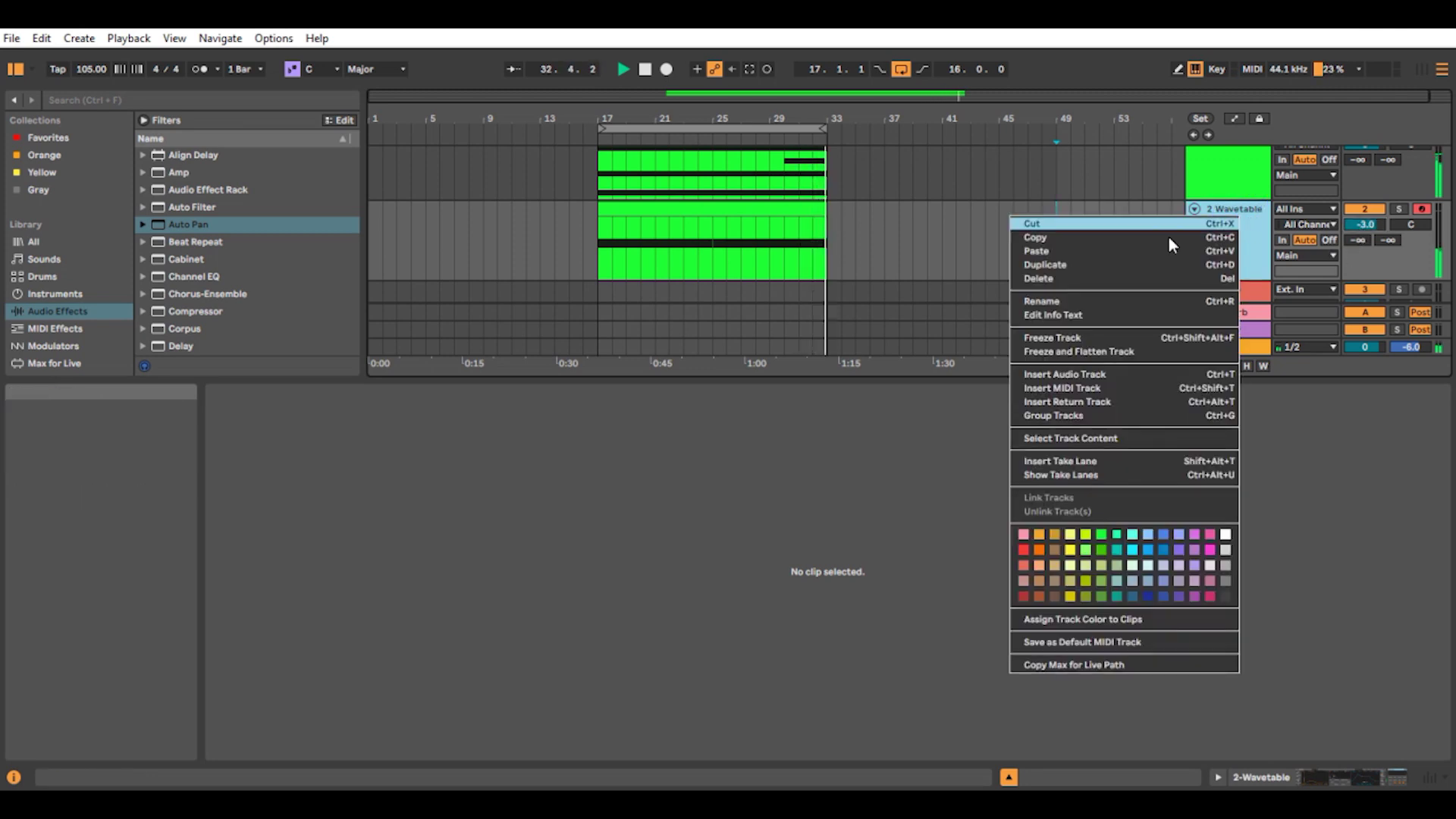
click(1131, 263)
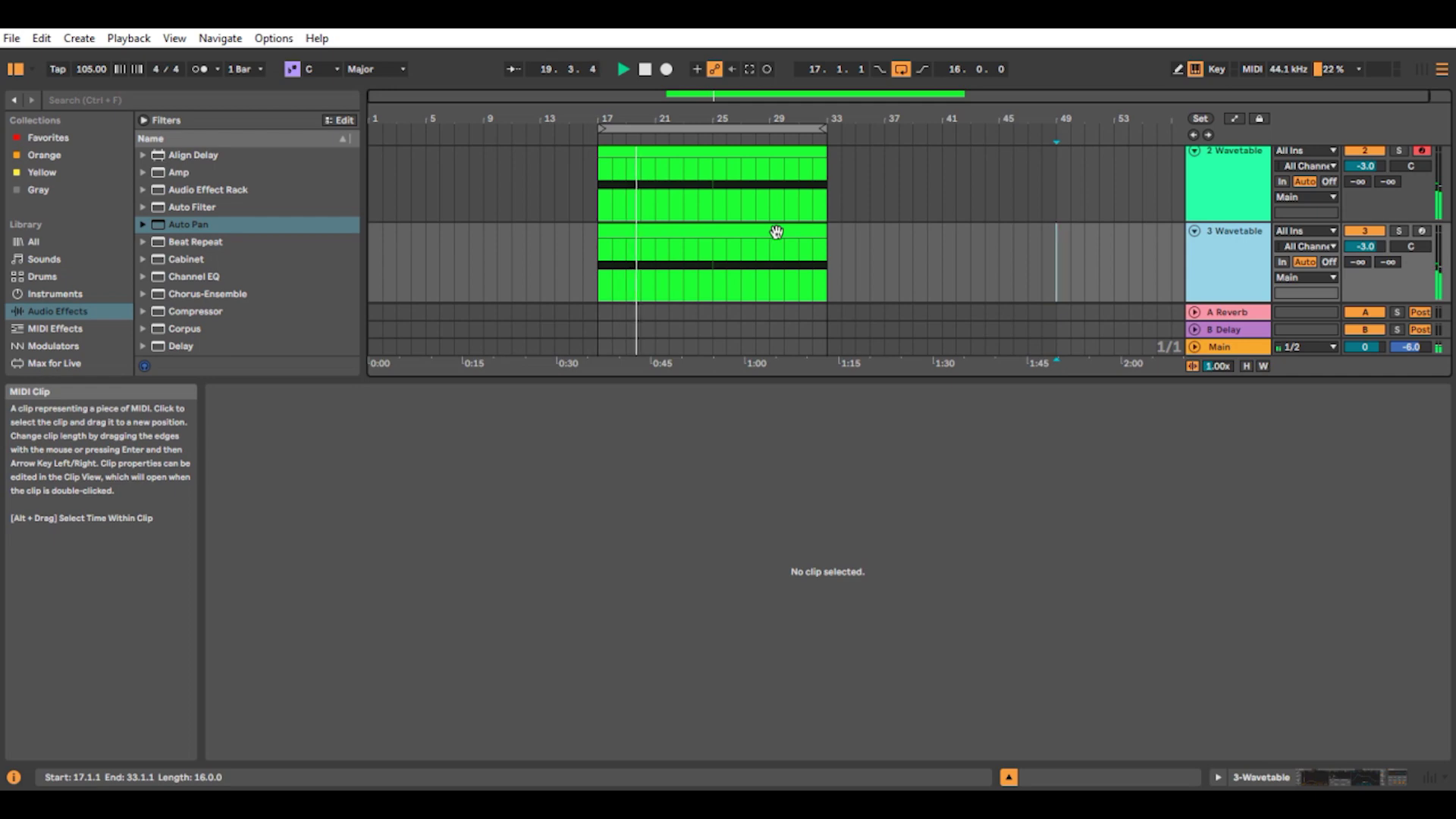
Step: Transpose all notes in the duplicated Wavetable track's clip up one octave to A#1
click(775, 232)
drag(745, 579, 980, 696)
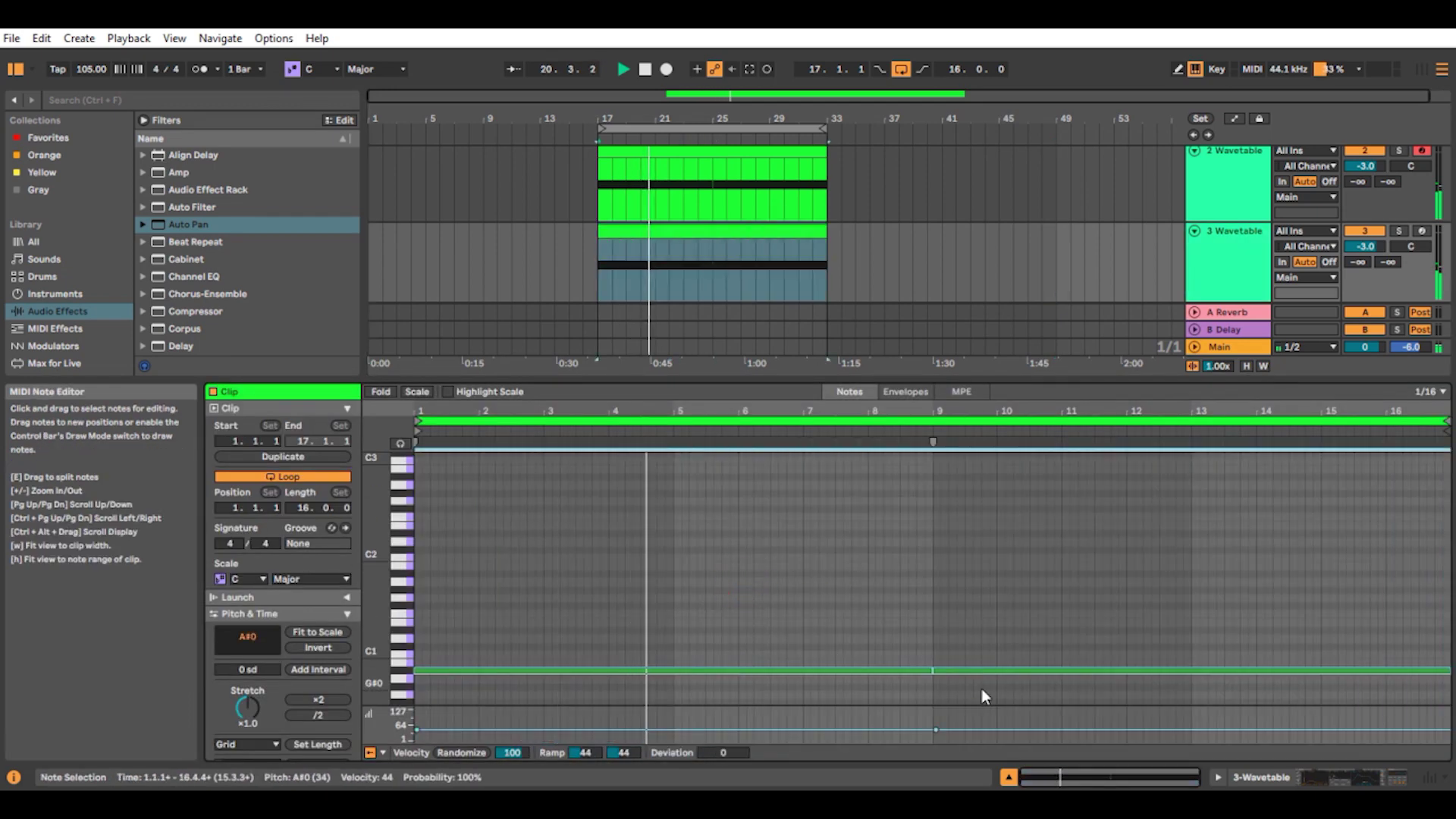
key(shift+Up)
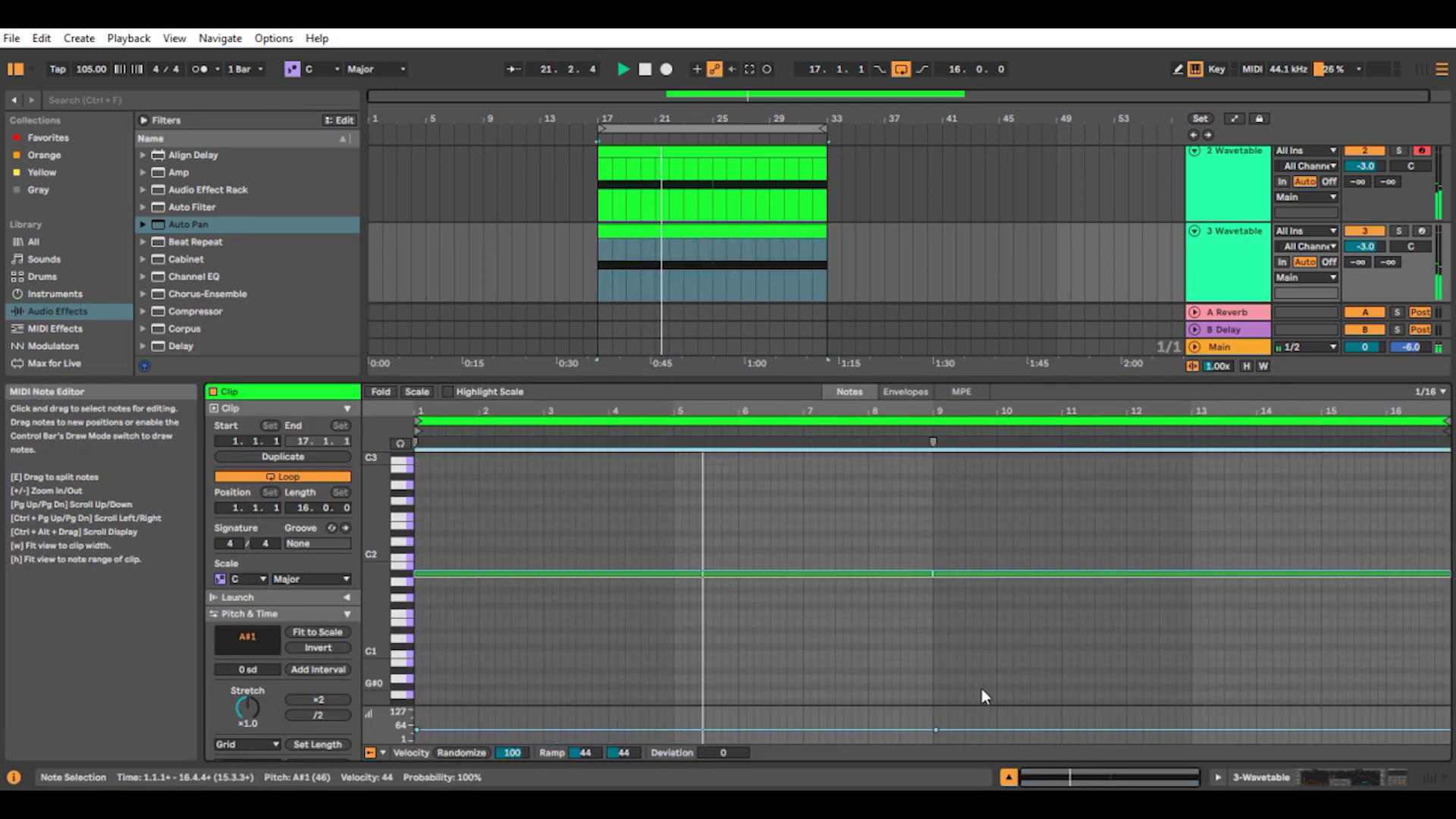
drag(1124, 377, 1124, 411)
scroll(1145, 230, up, 2)
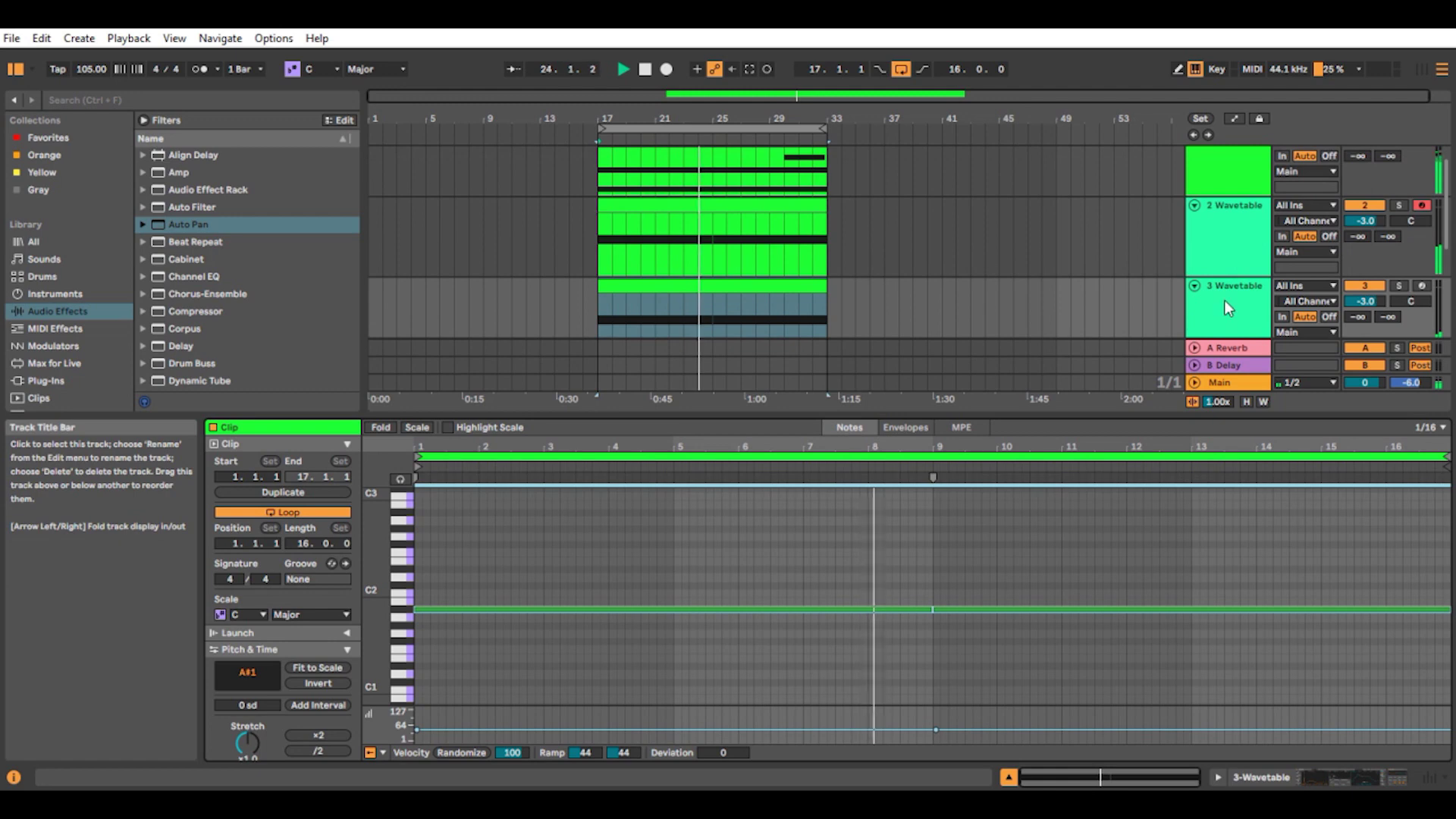
Step: Rename the original Wavetable track, number 2, as Sub_Bass
click(1127, 299)
click(1233, 205)
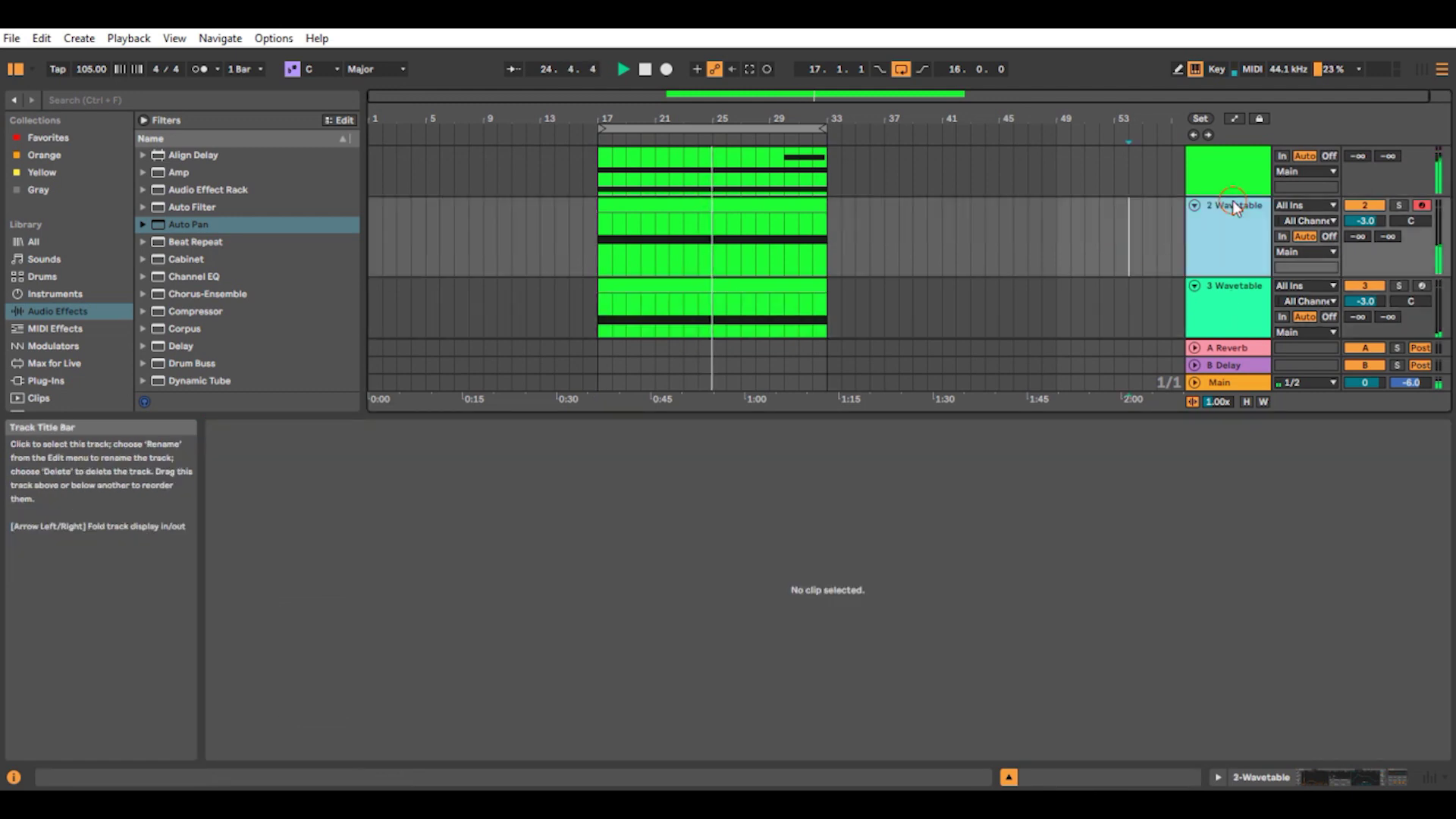
right_click(1231, 203)
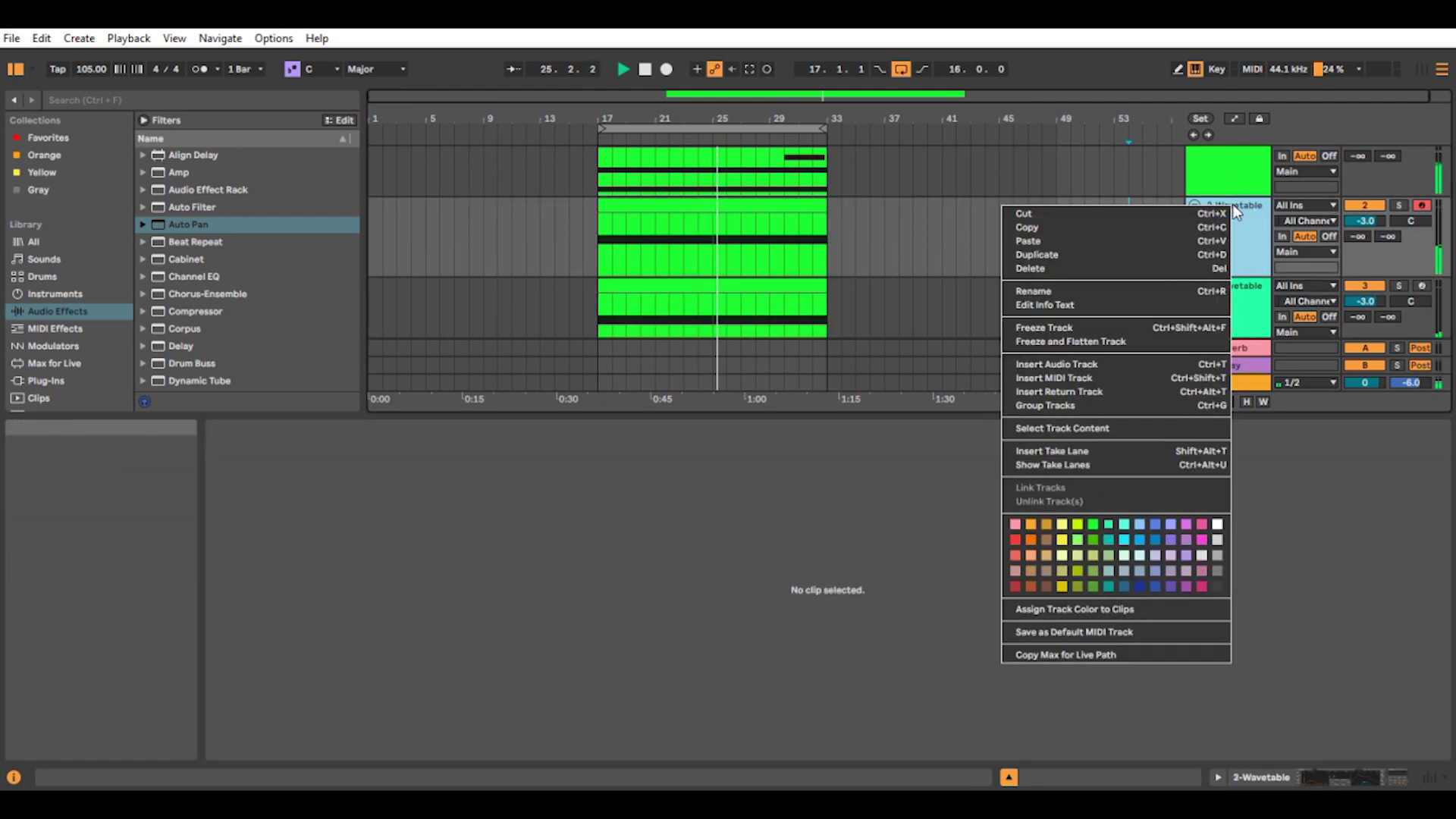
click(1066, 289)
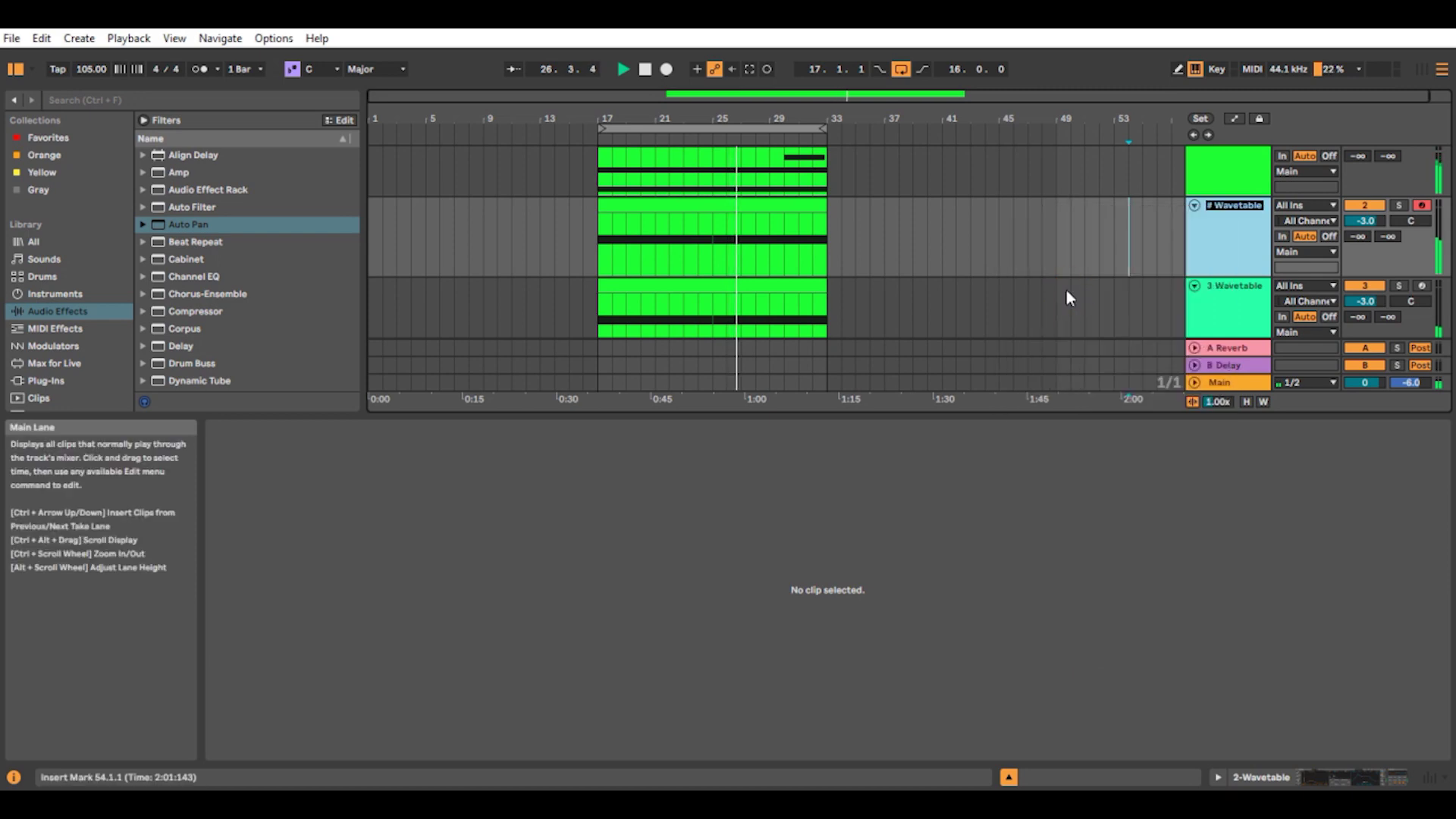
text(Sub)
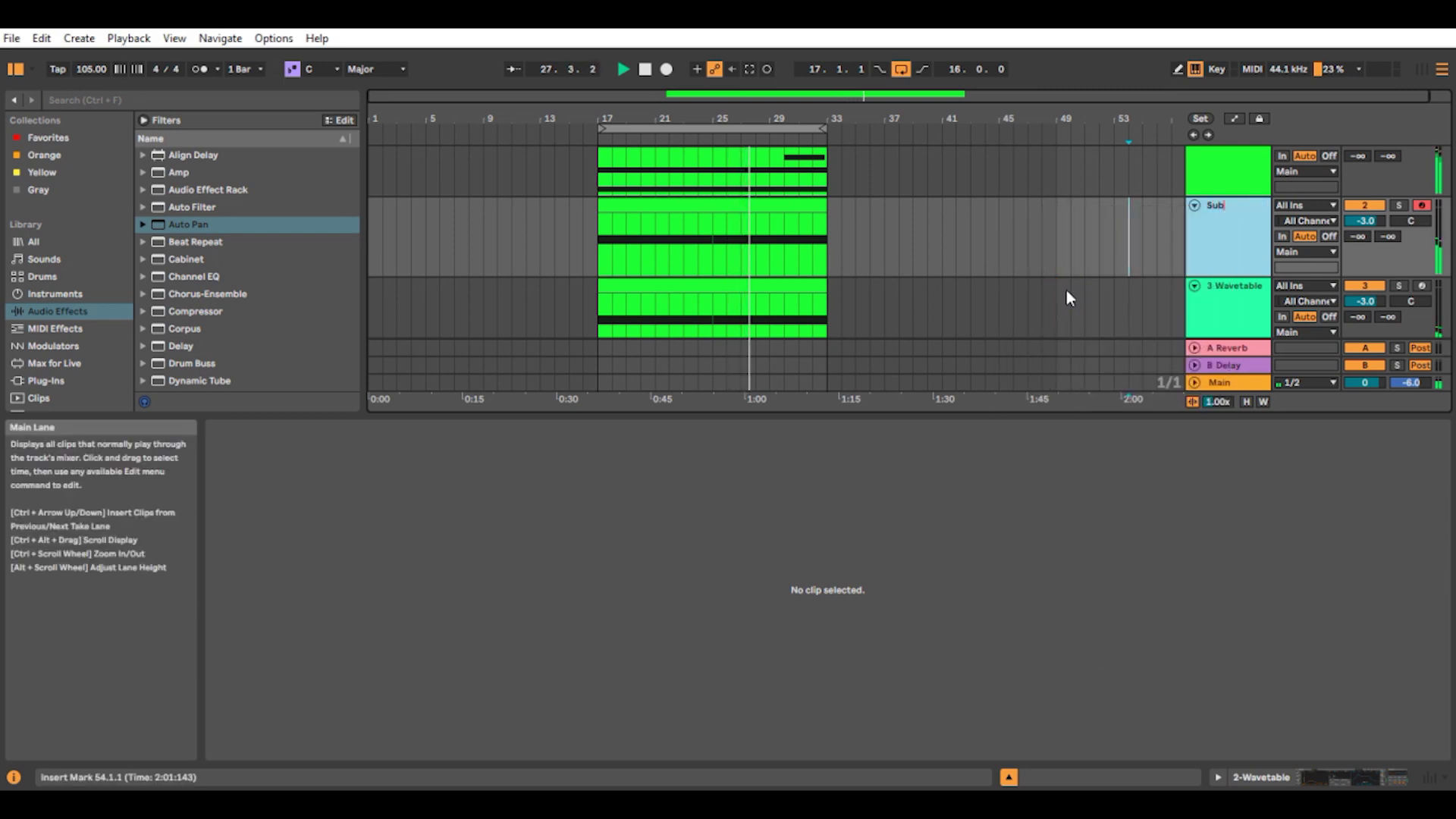
text(_Bass)
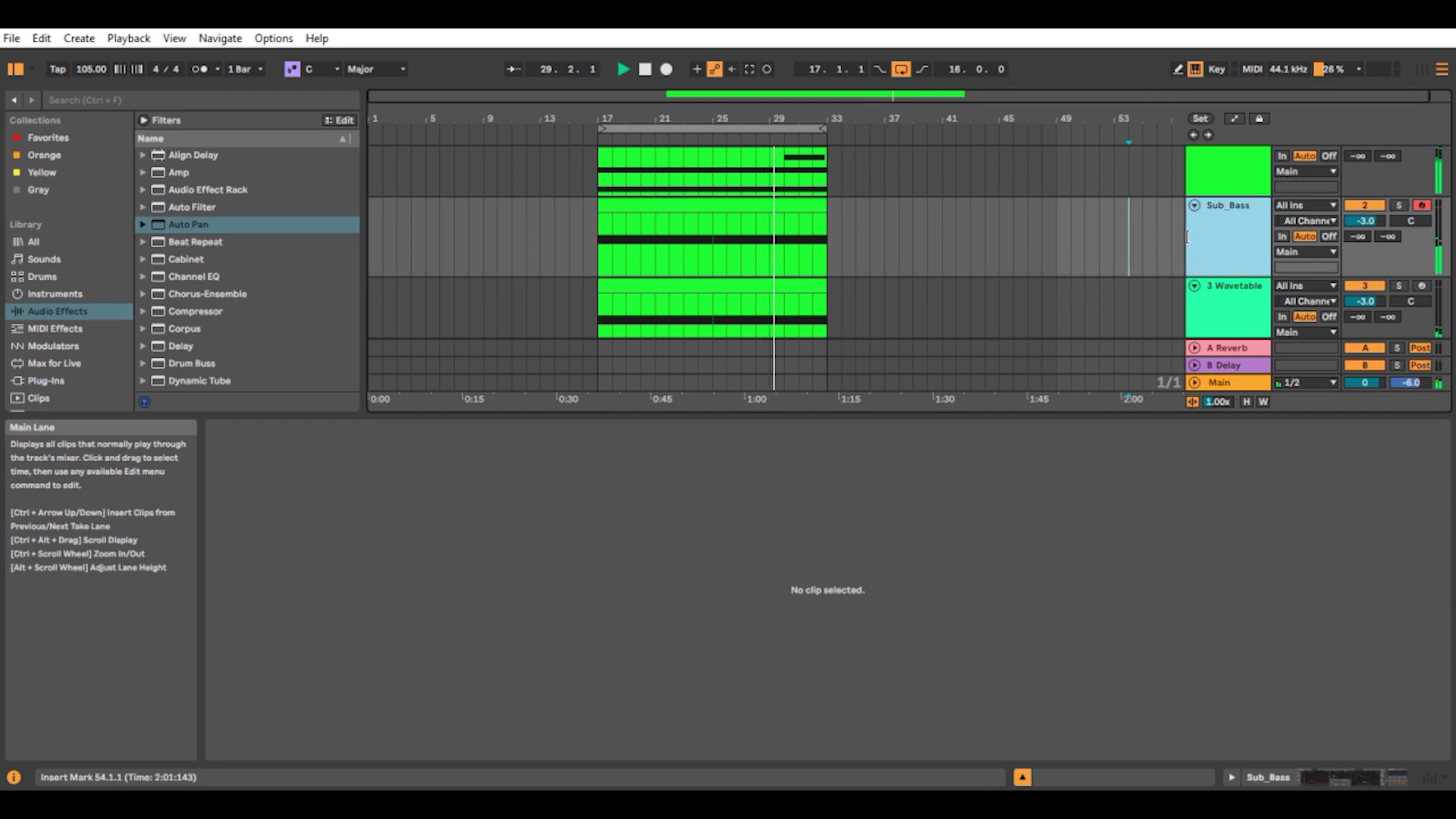
Step: Rename the duplicated Wavetable track, number 3, as Sub_Bass_Hi
right_click(1231, 292)
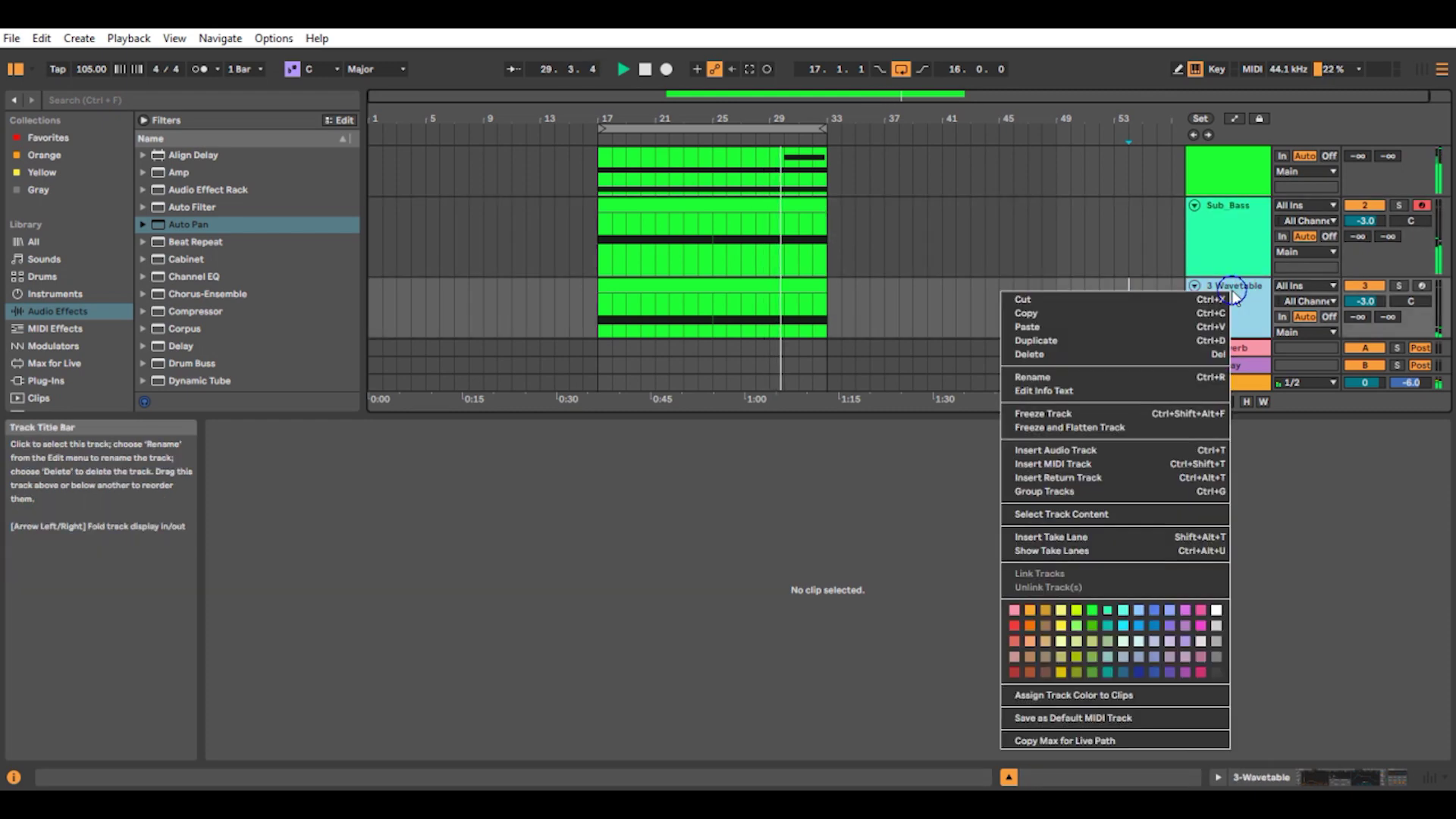
click(1094, 375)
text(S)
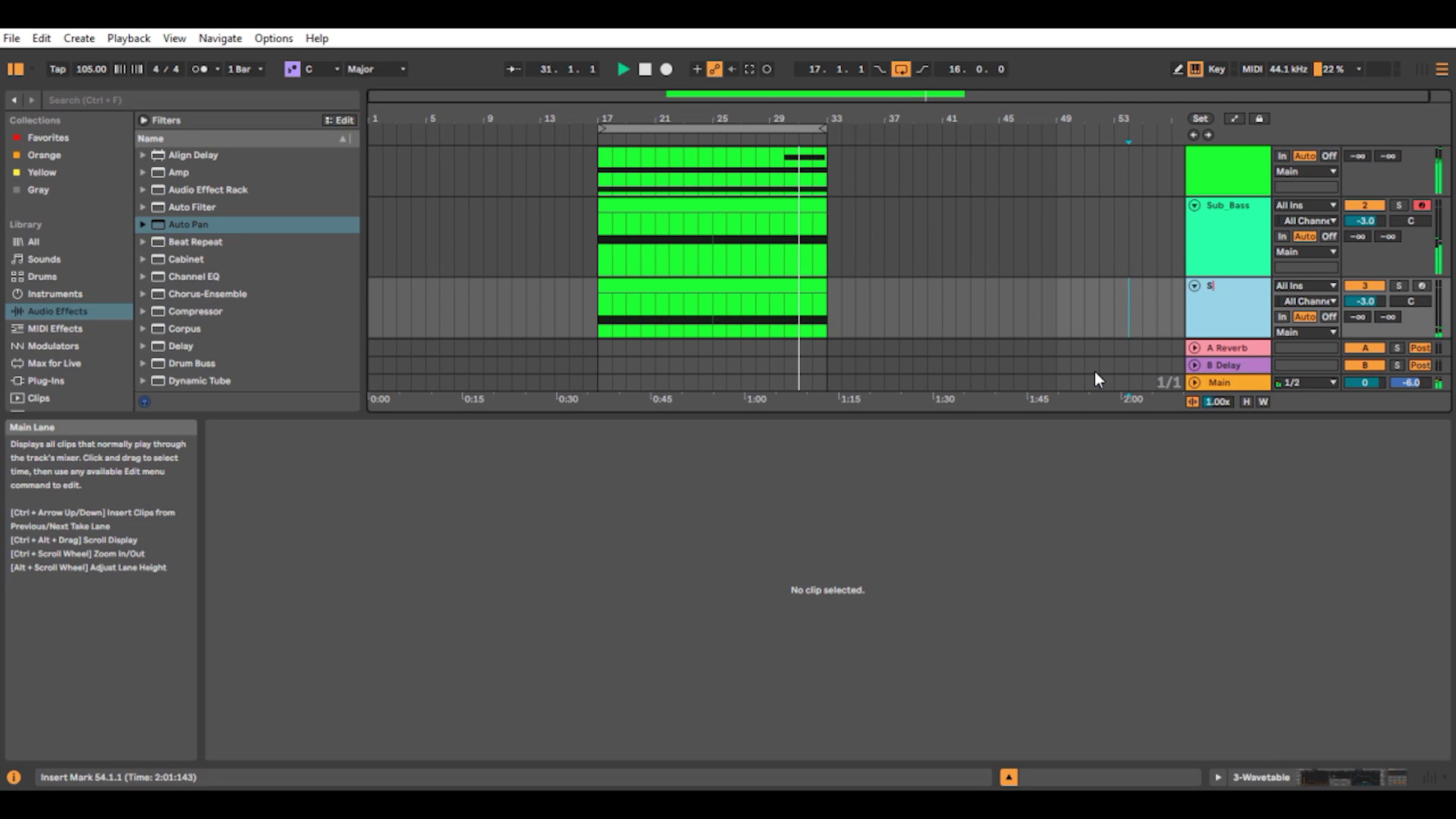
text(ub_Ba)
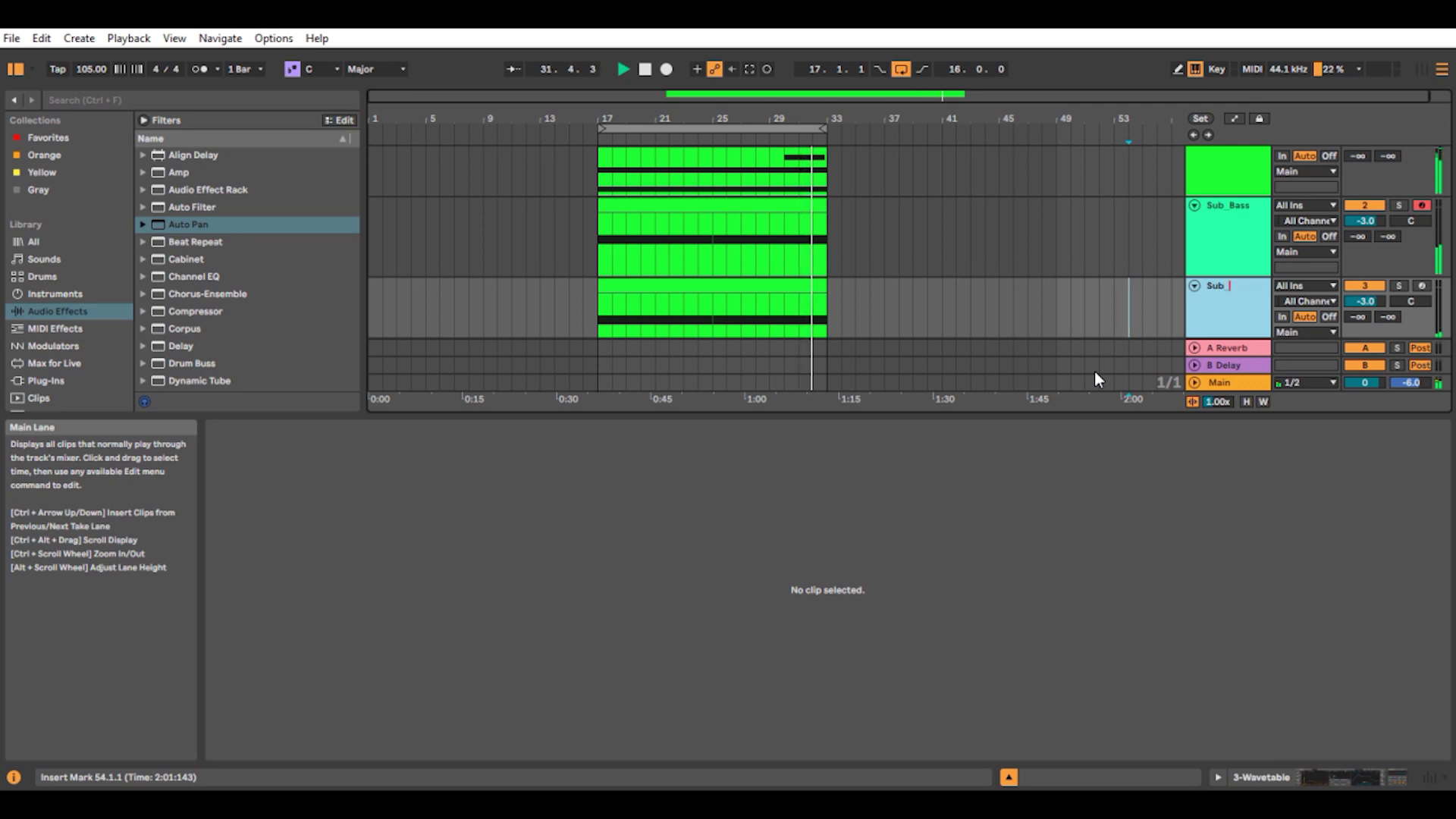
text(ss)
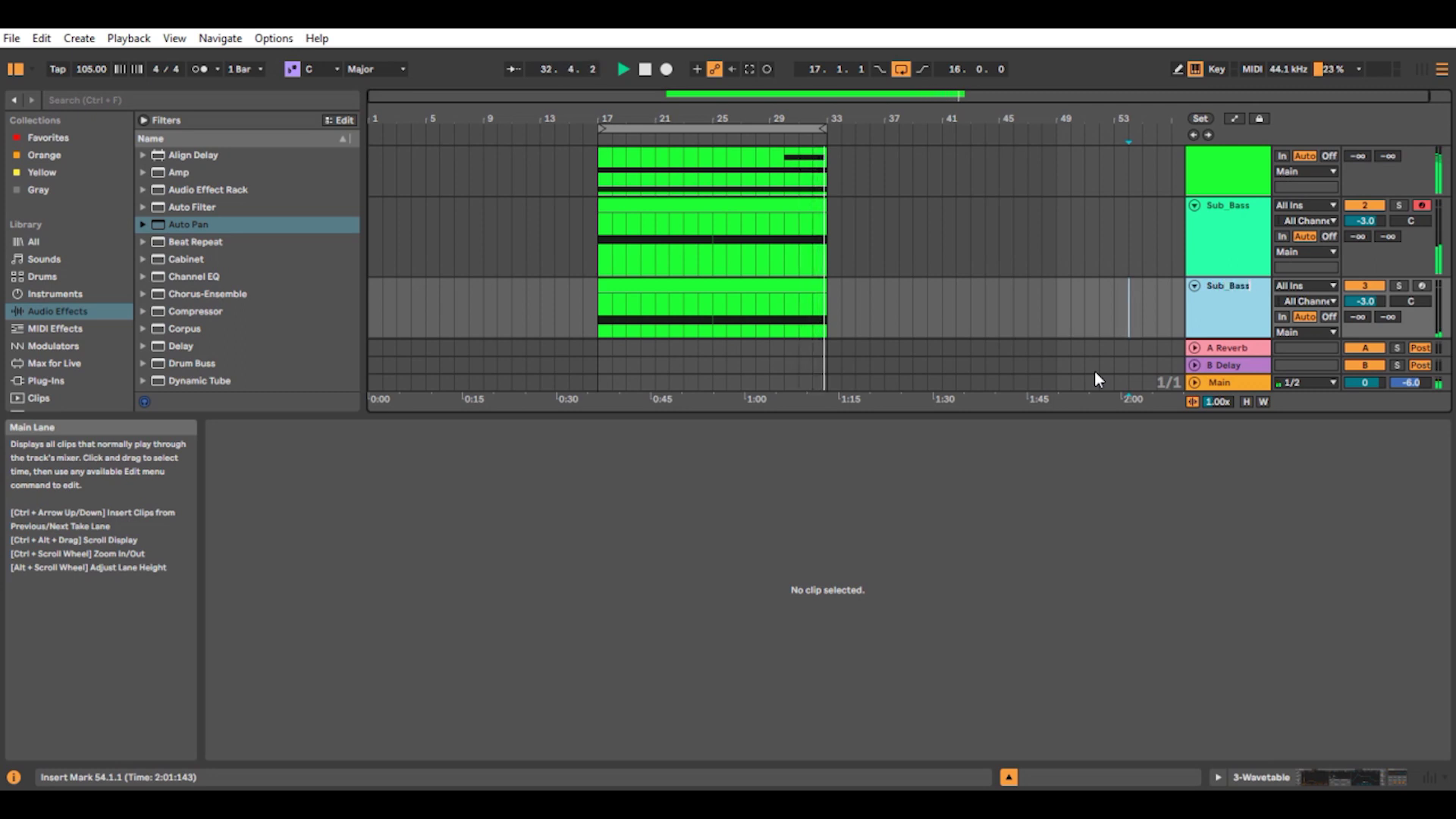
text(_Hi)
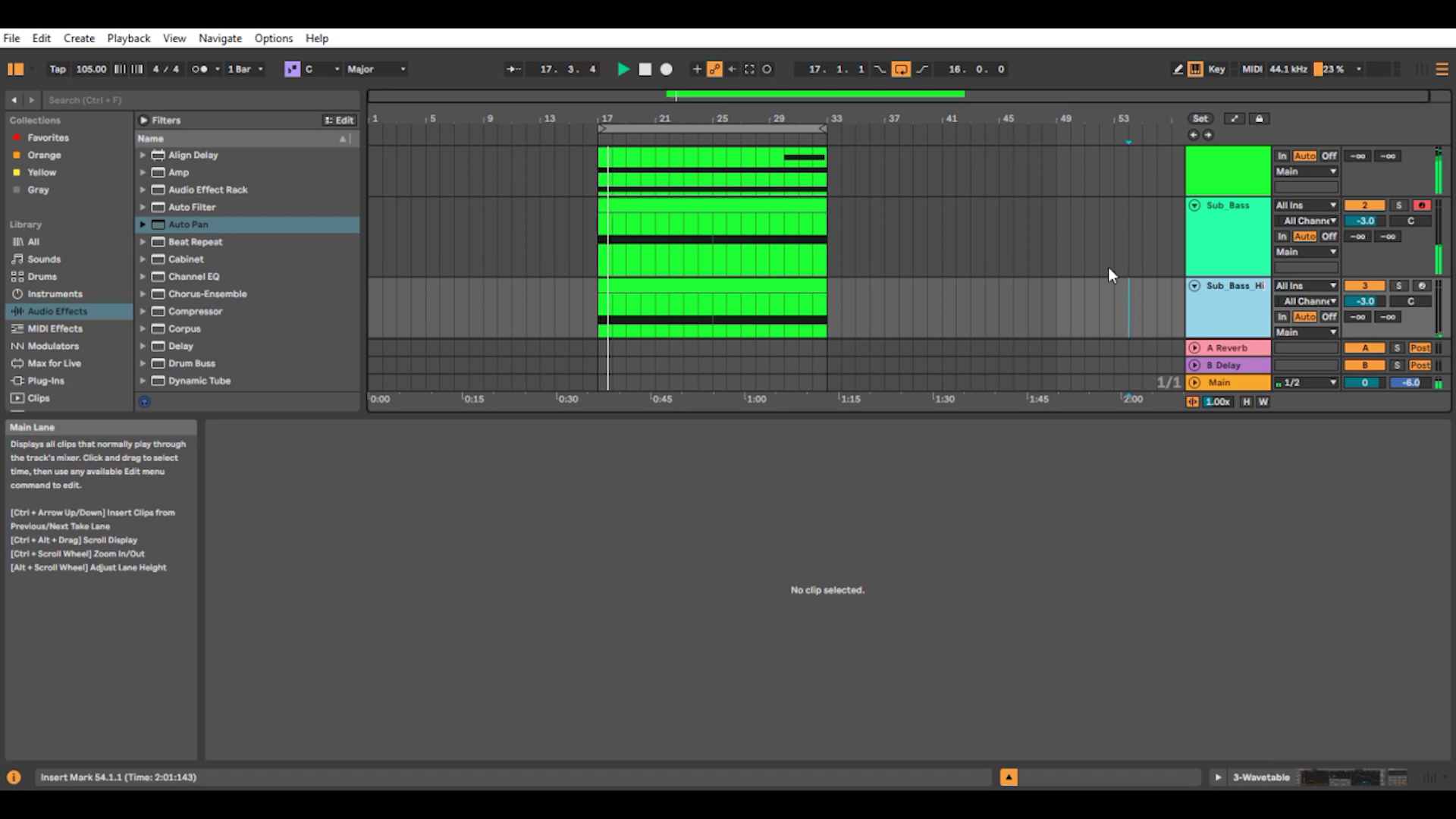
click(1130, 257)
Step: Rename the AMBN track as Pad and stop playback
scroll(1143, 246, up, 1)
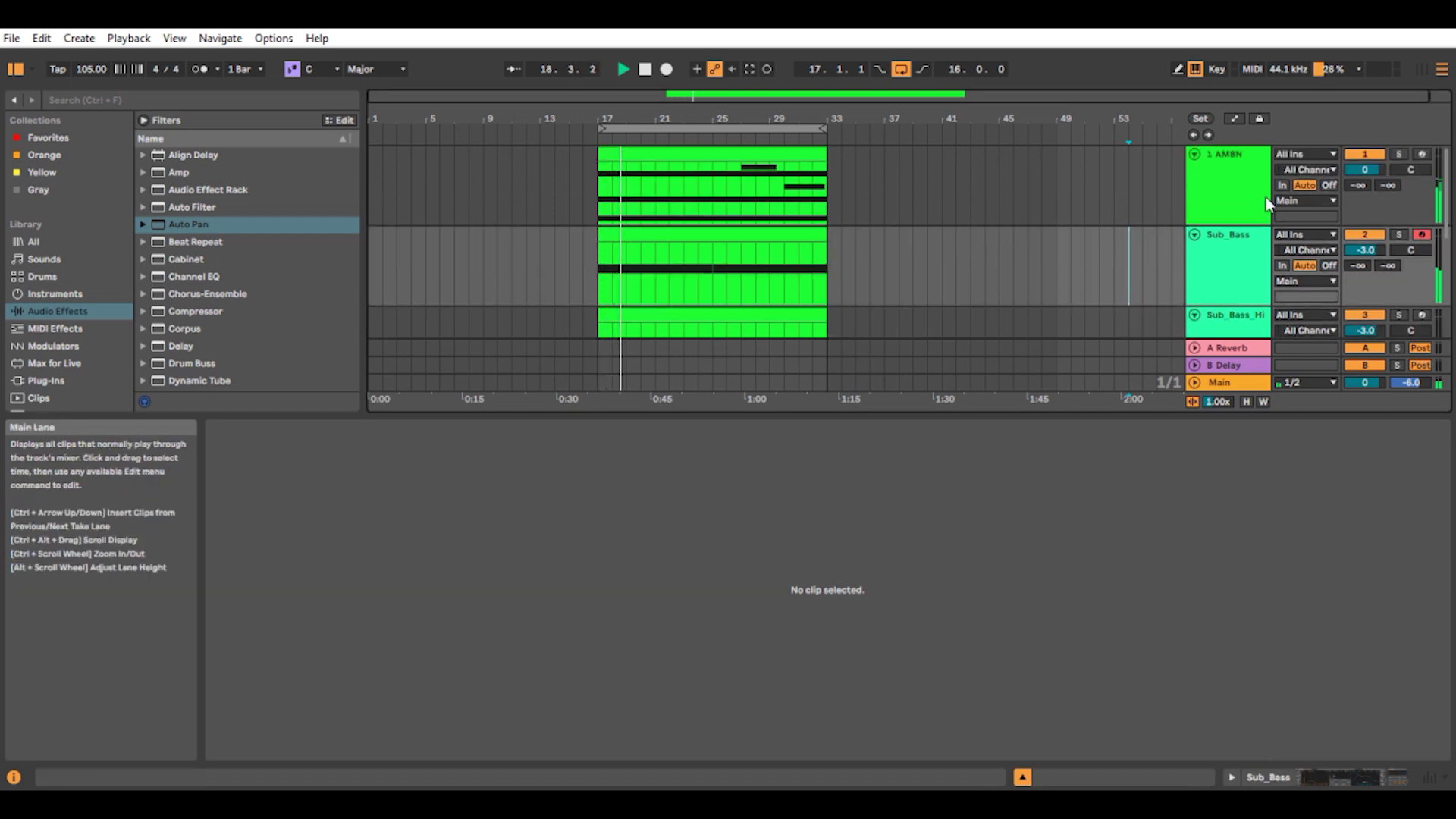
right_click(1233, 152)
click(1072, 236)
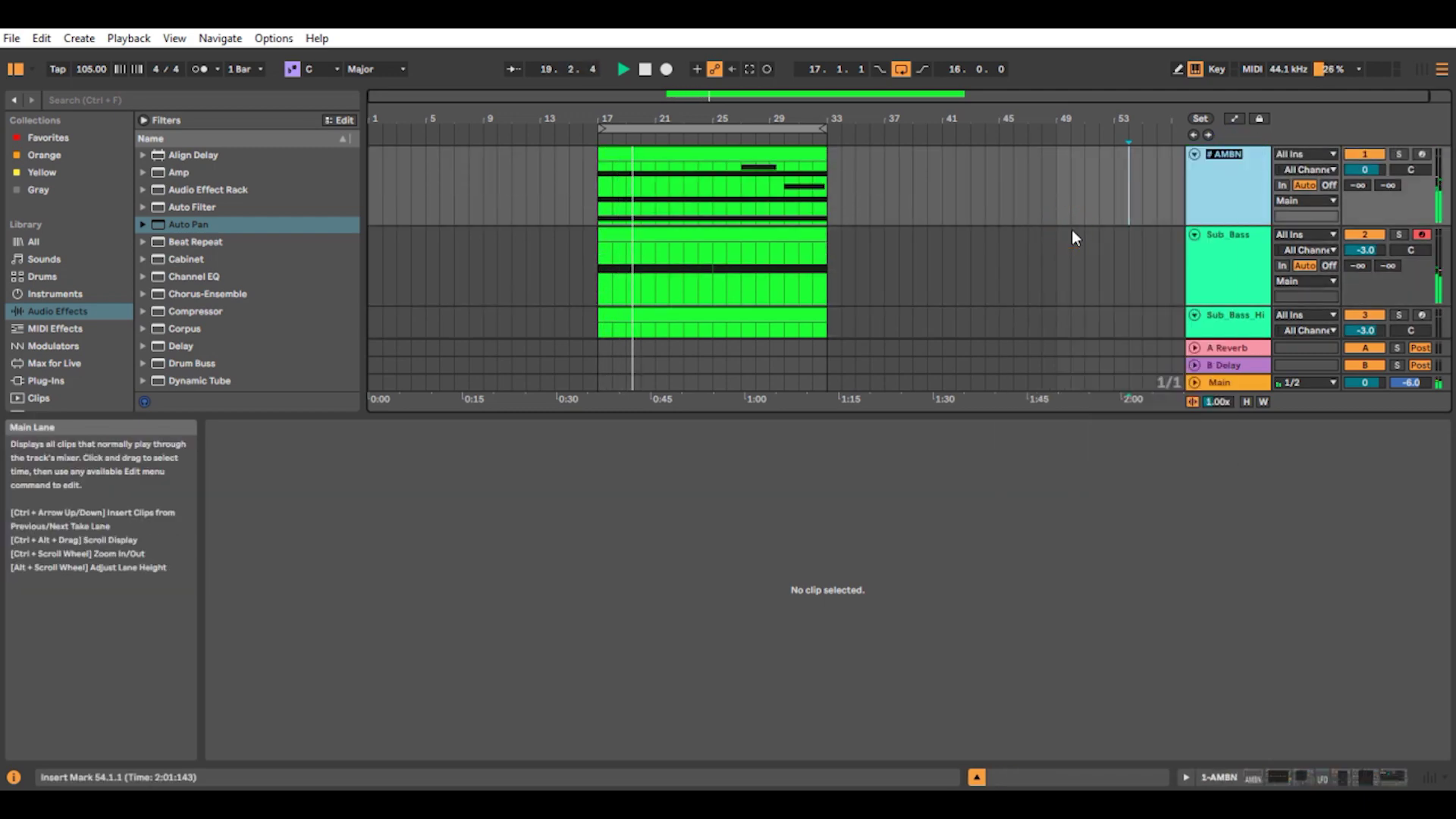
text(Pad)
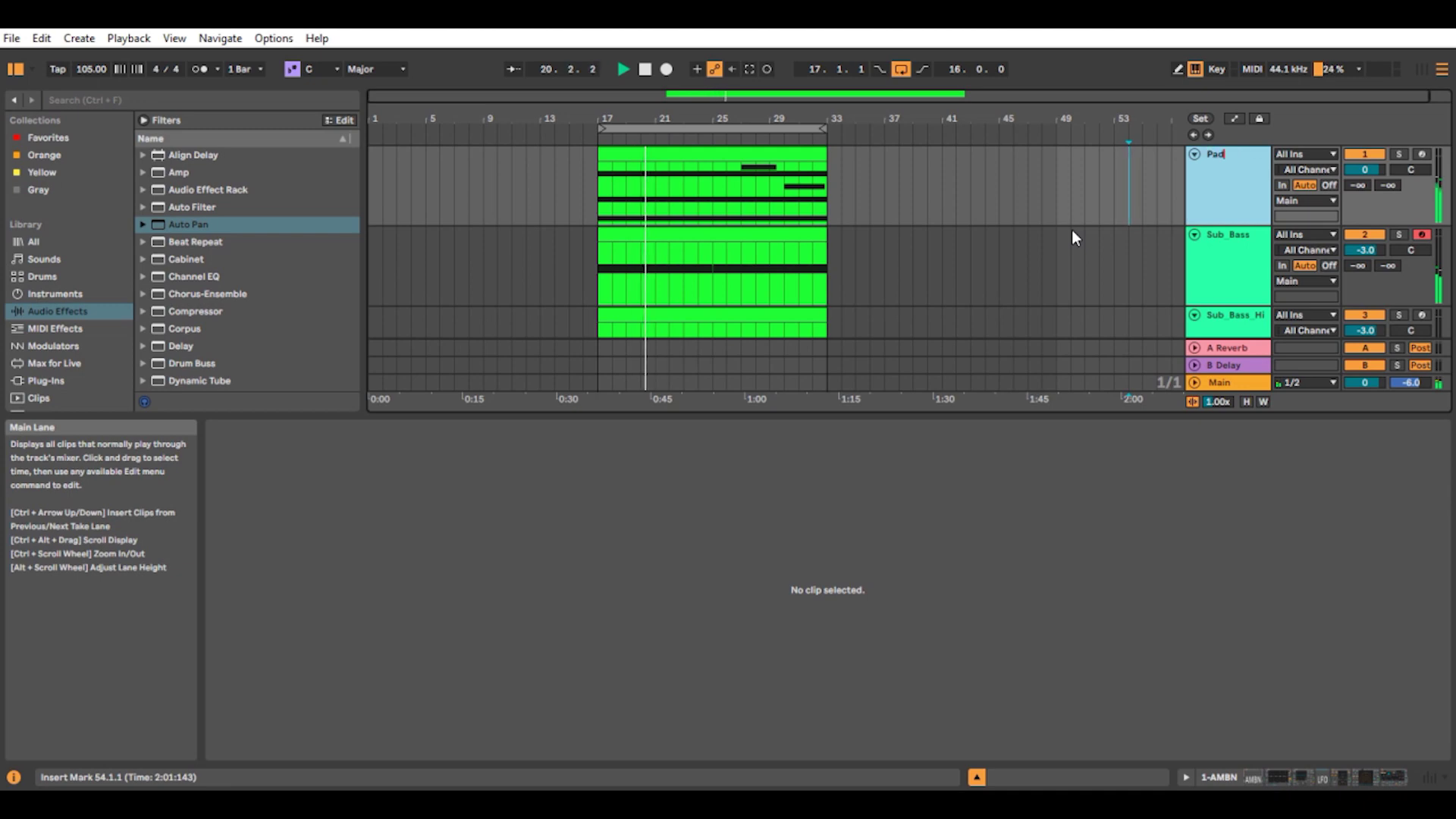
key(Return)
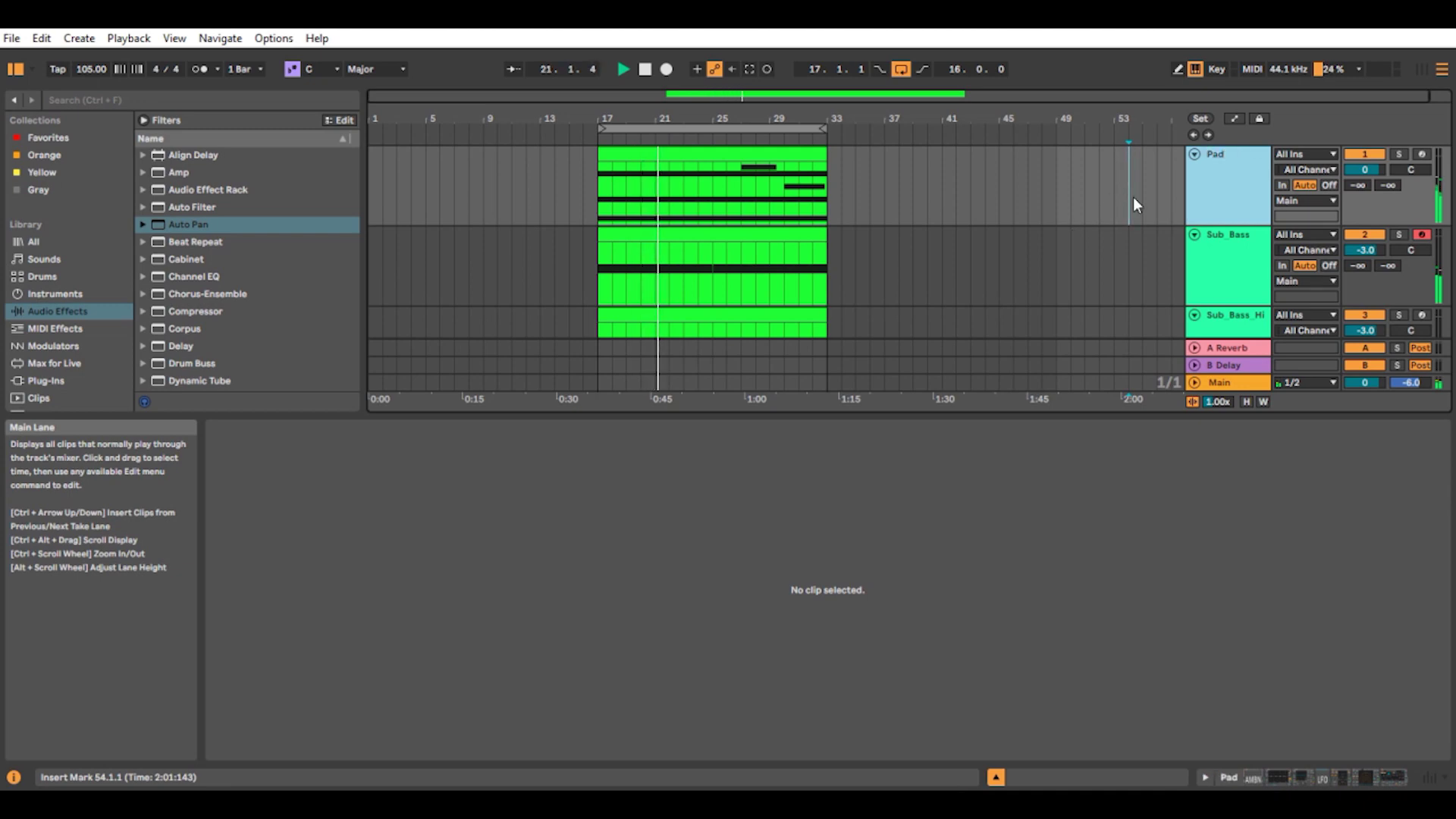
scroll(1135, 202, down, 1)
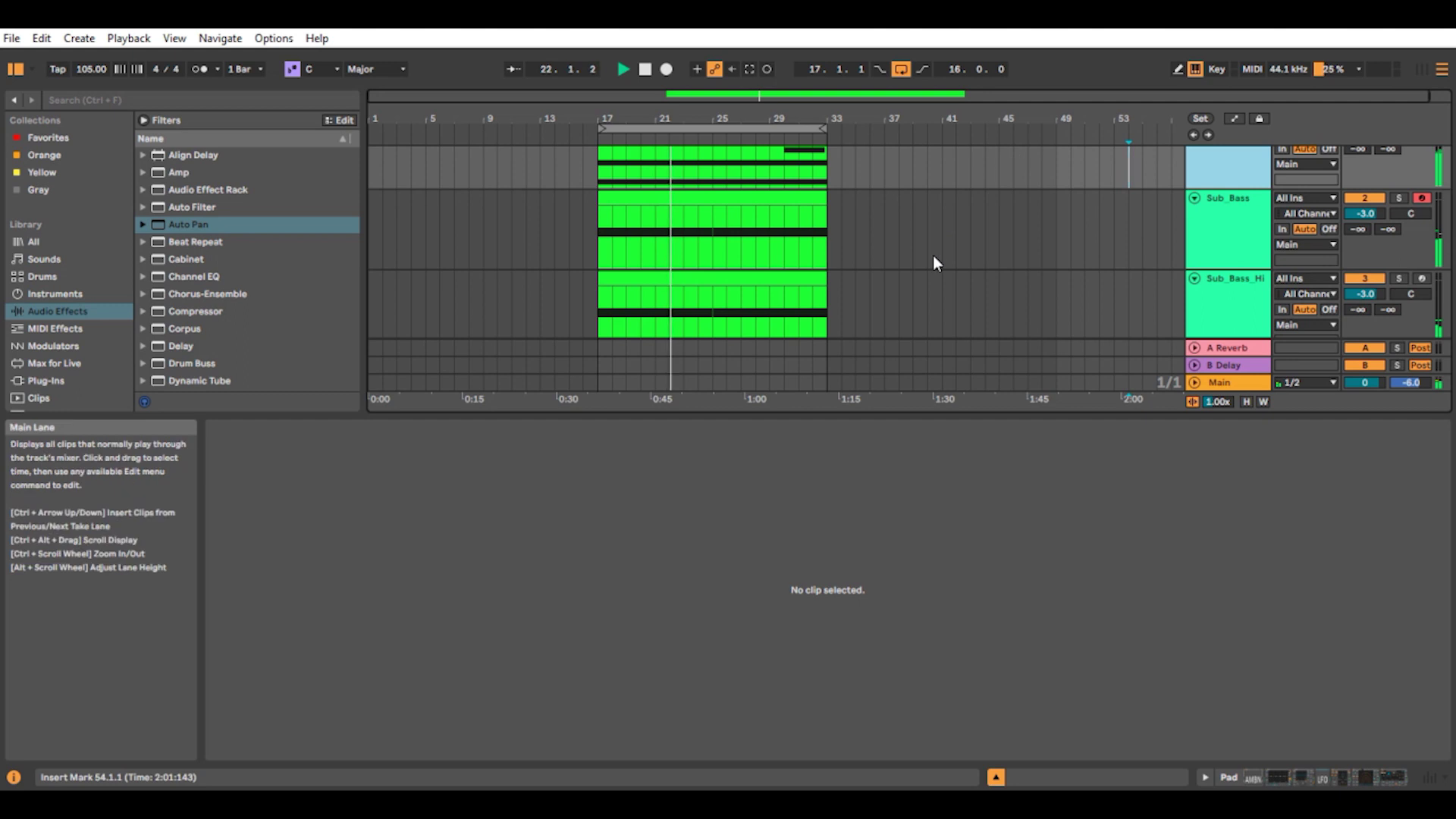
scroll(940, 288, up, 1)
drag(989, 413, 988, 555)
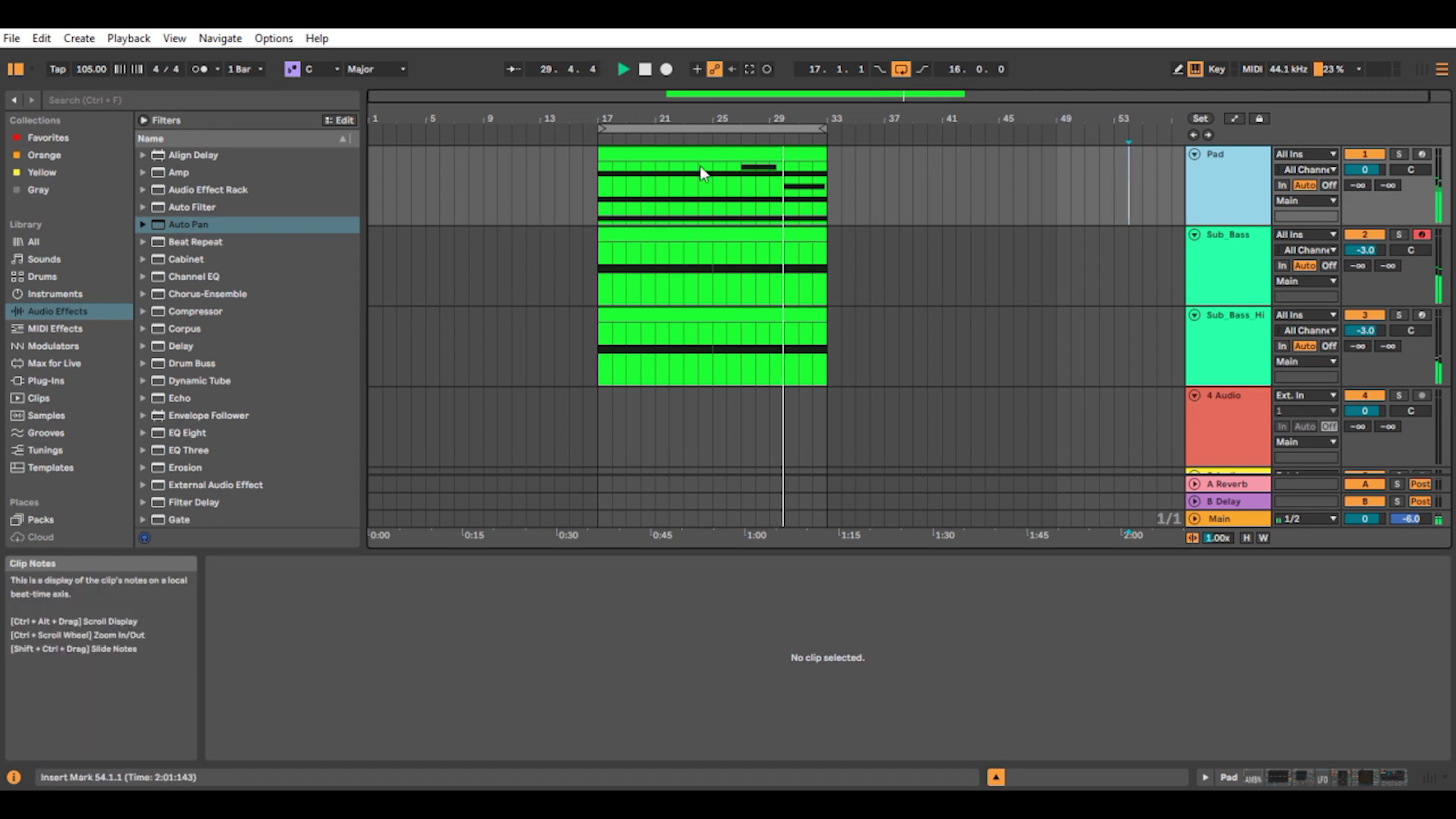
click(644, 73)
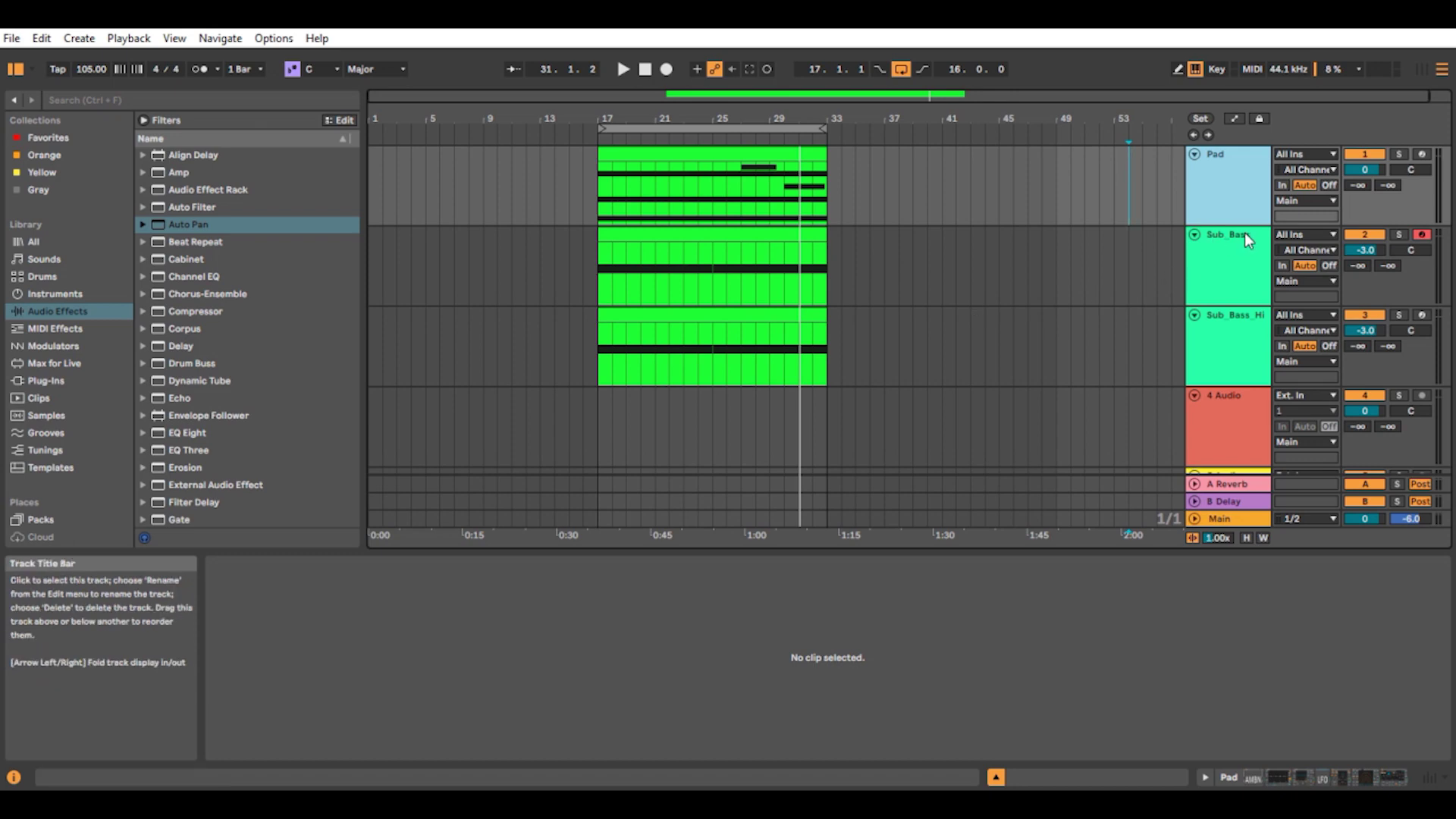
Step: Search the browser for "grand" among the instruments and select the Grand Piano.adg preset
click(174, 100)
text(grand)
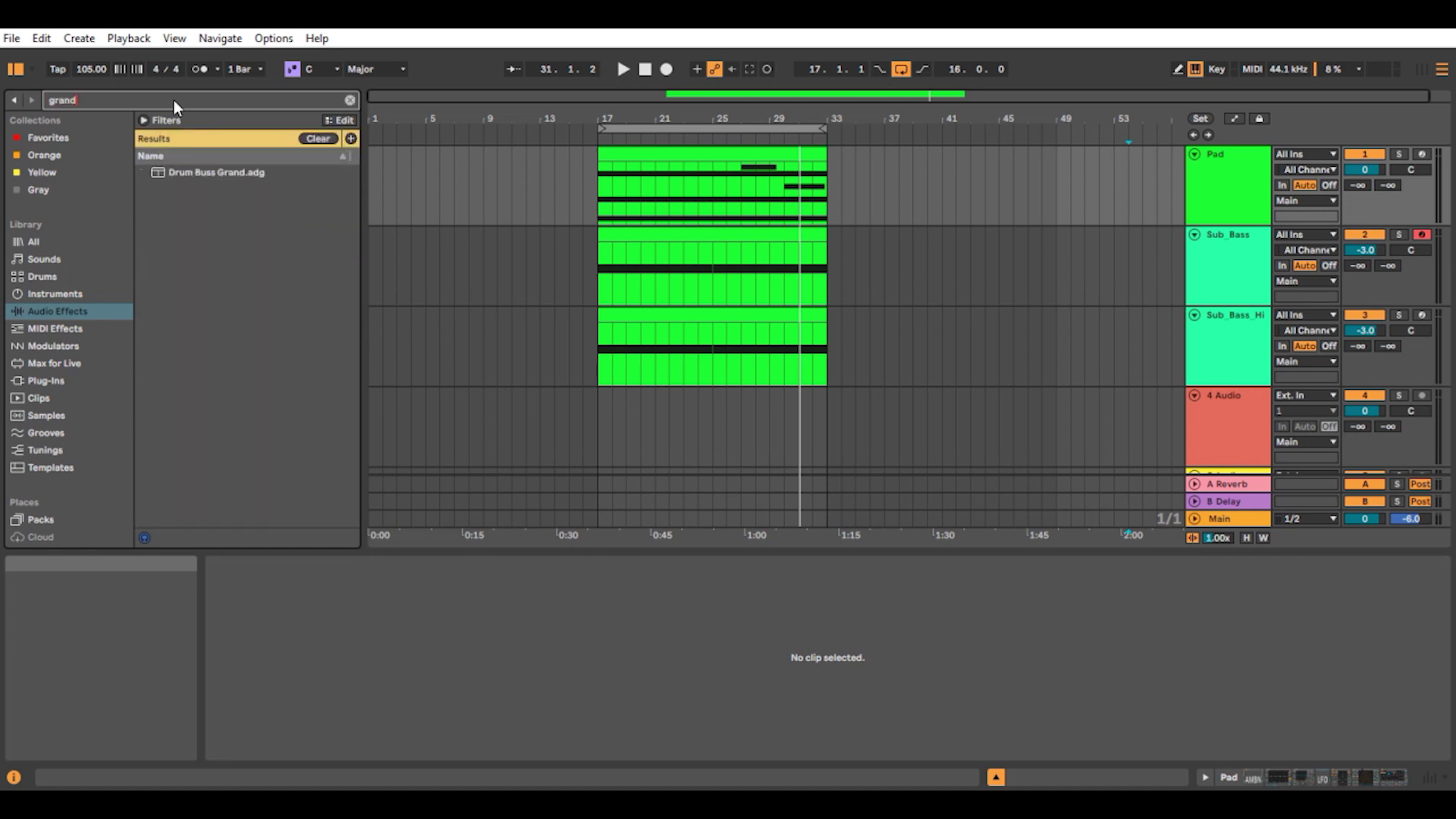
click(59, 242)
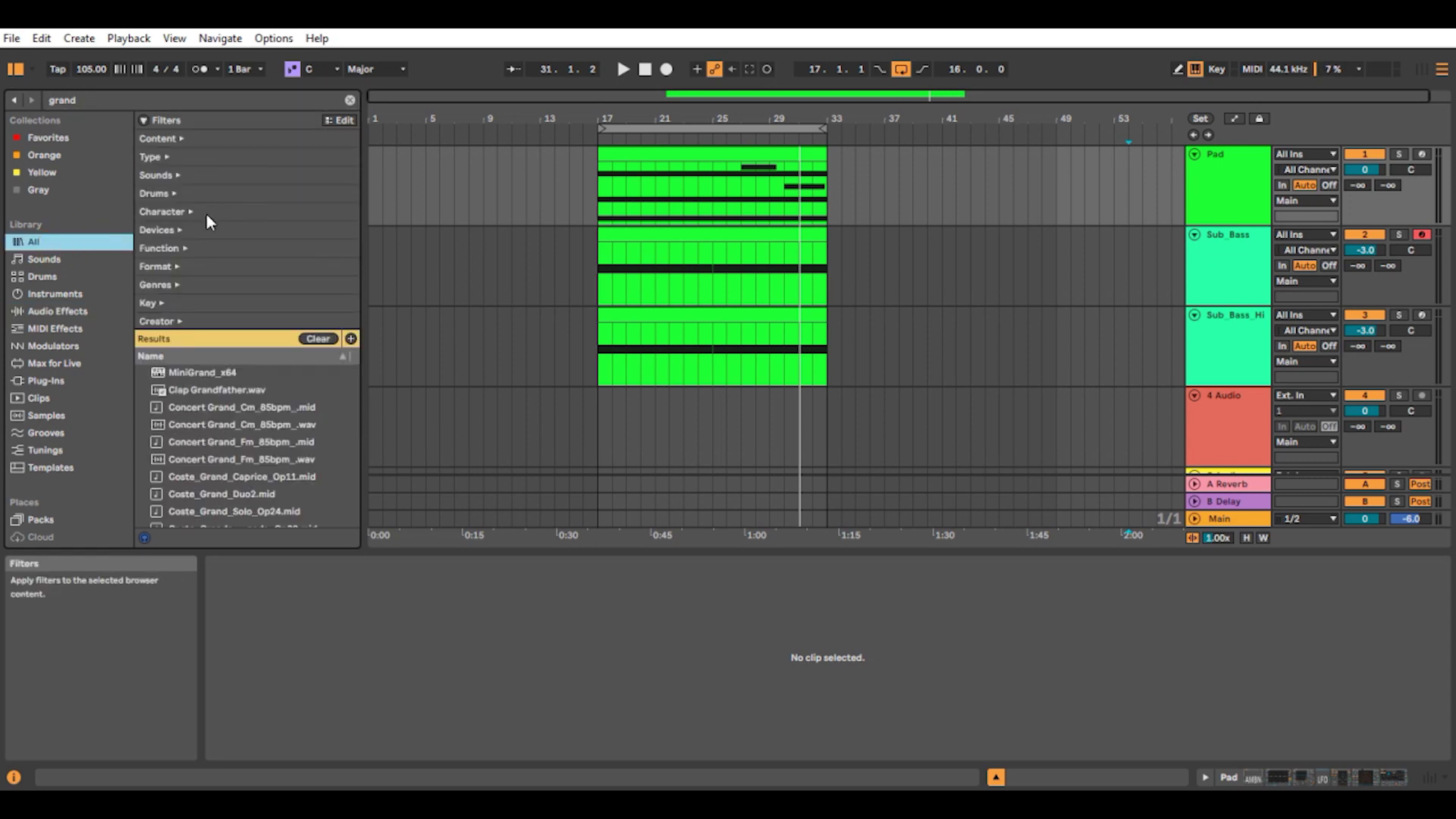
click(55, 294)
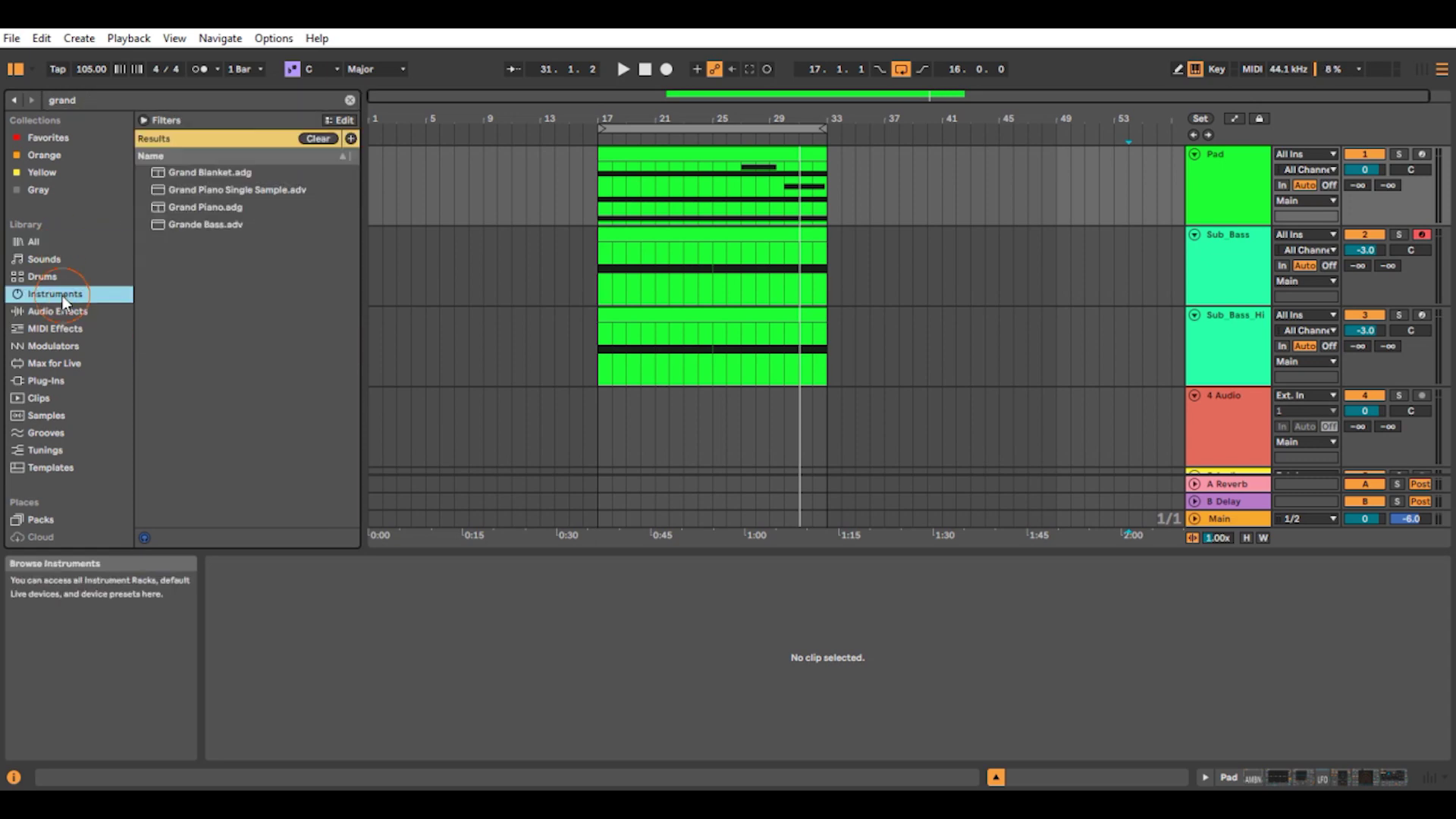
click(207, 208)
drag(406, 296, 235, 224)
Step: Delete the two empty audio tracks and load Grand Piano.adg onto a new track below Sub_Bass_Hi
scroll(1299, 391, down, 3)
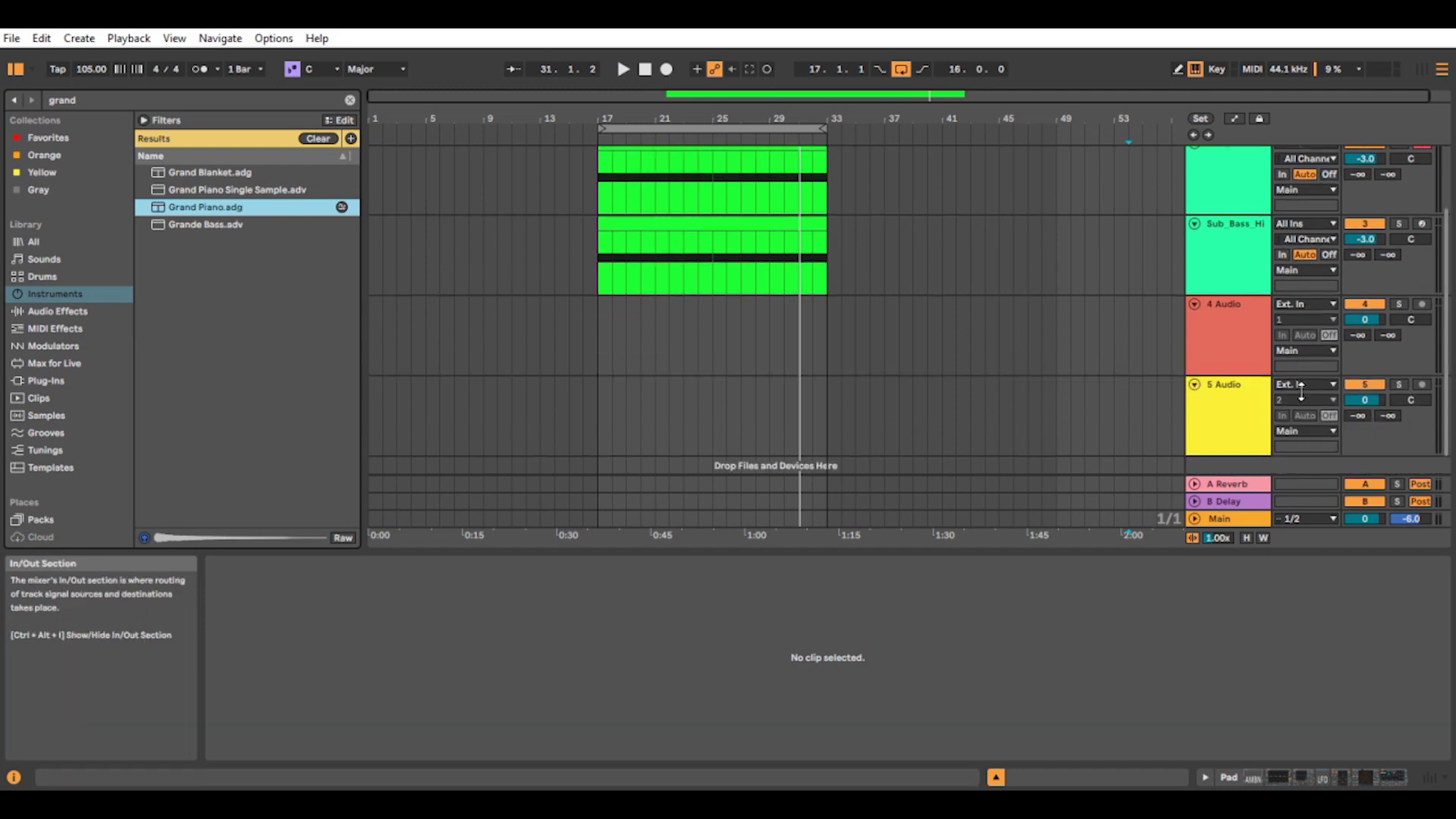
click(1219, 323)
key(Delete)
key(Delete)
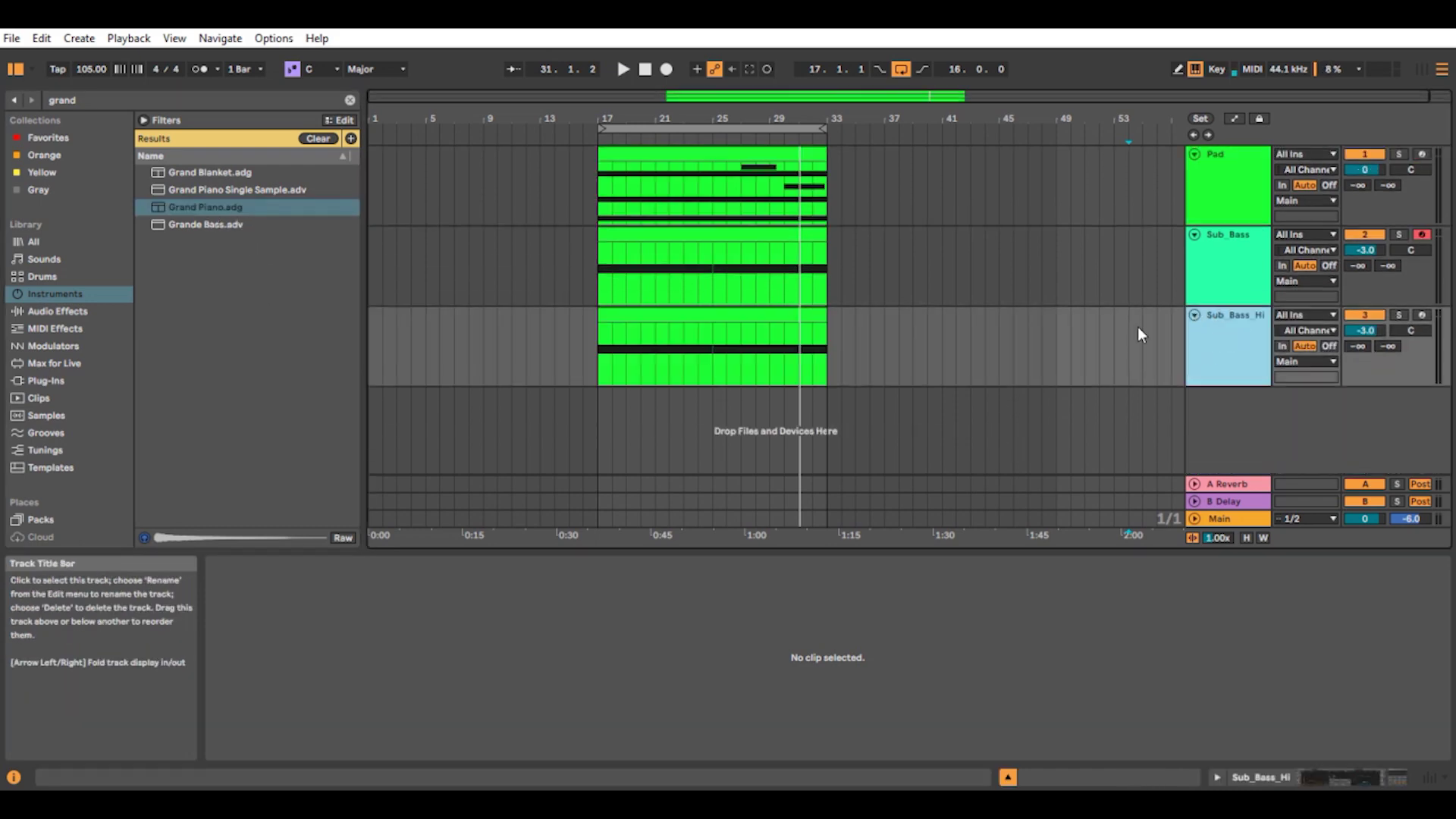
drag(201, 210, 1103, 486)
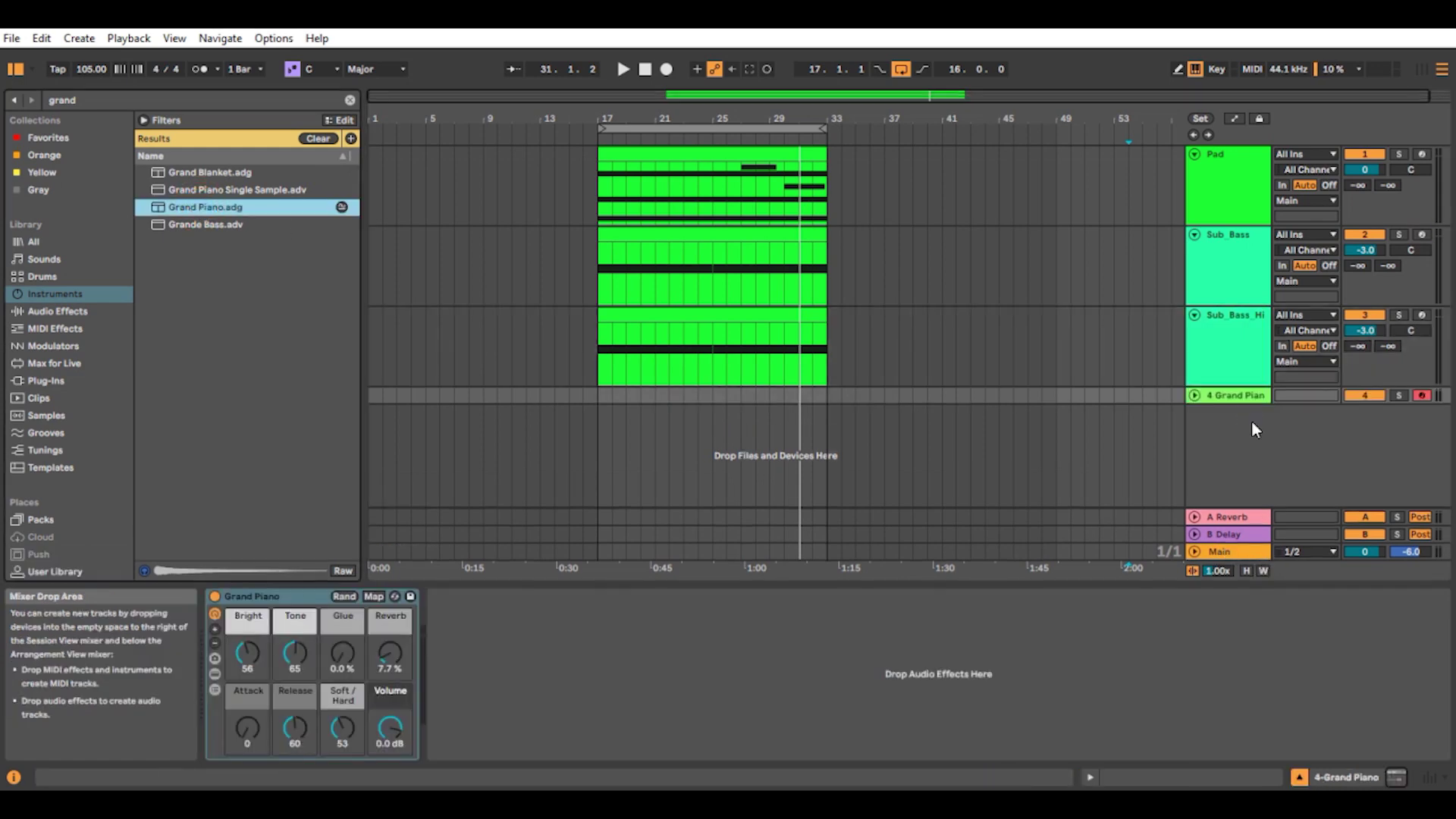
Step: Play the arrangement loop from bar 17 and check the Sub_Bass and Sub_Bass_Hi tracks while it runs
key(space)
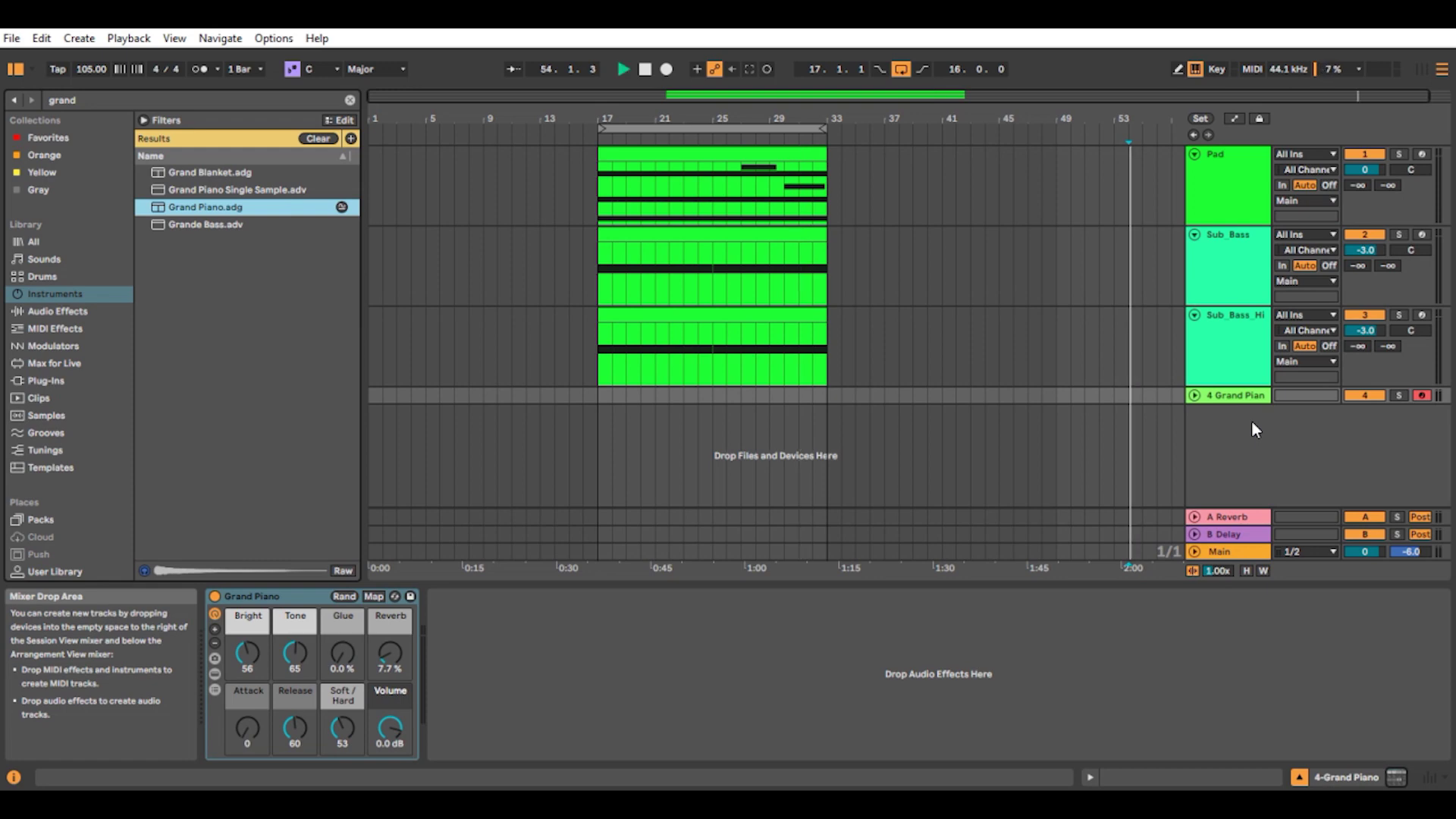
click(690, 128)
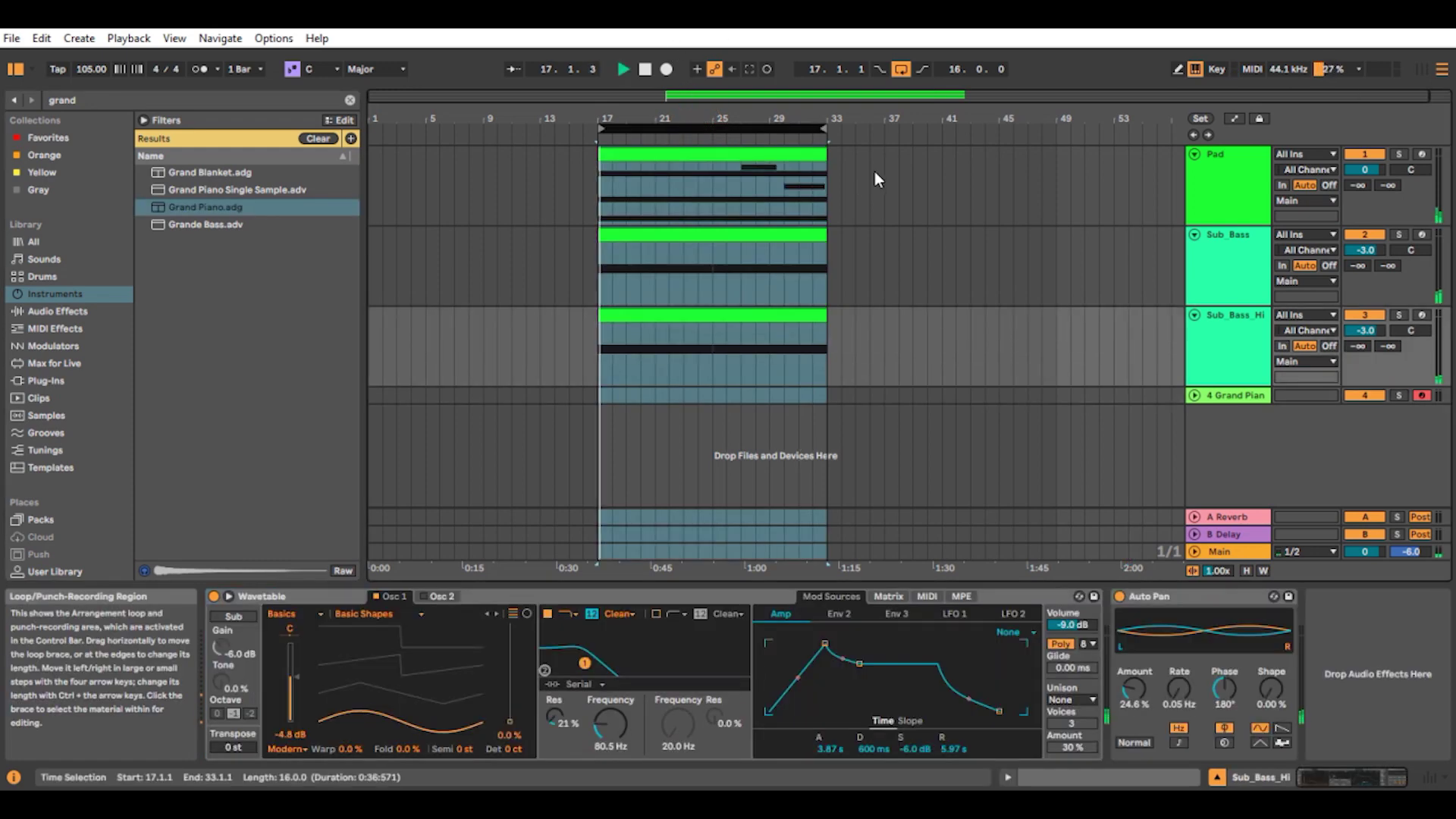
click(998, 245)
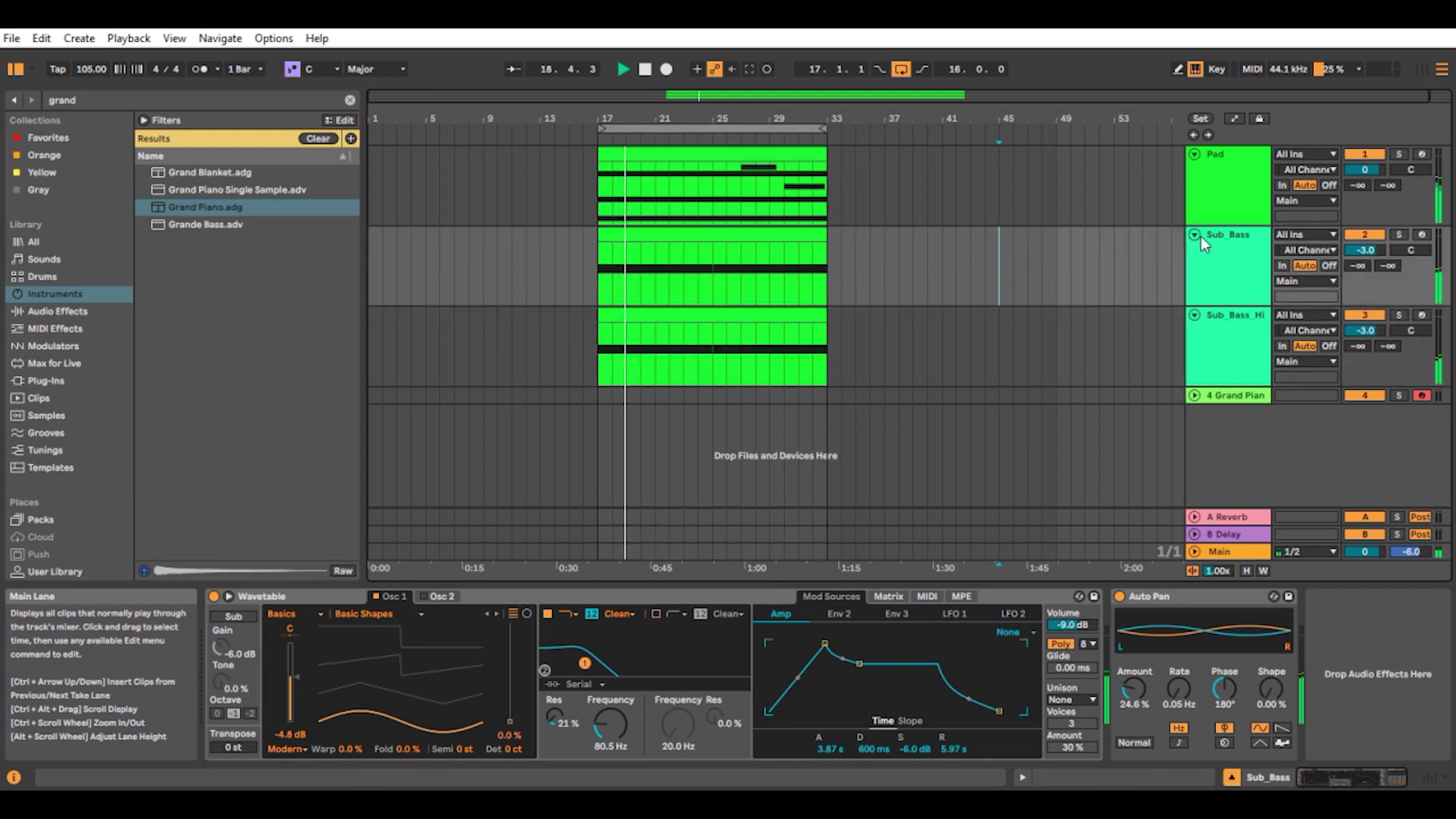
click(1231, 235)
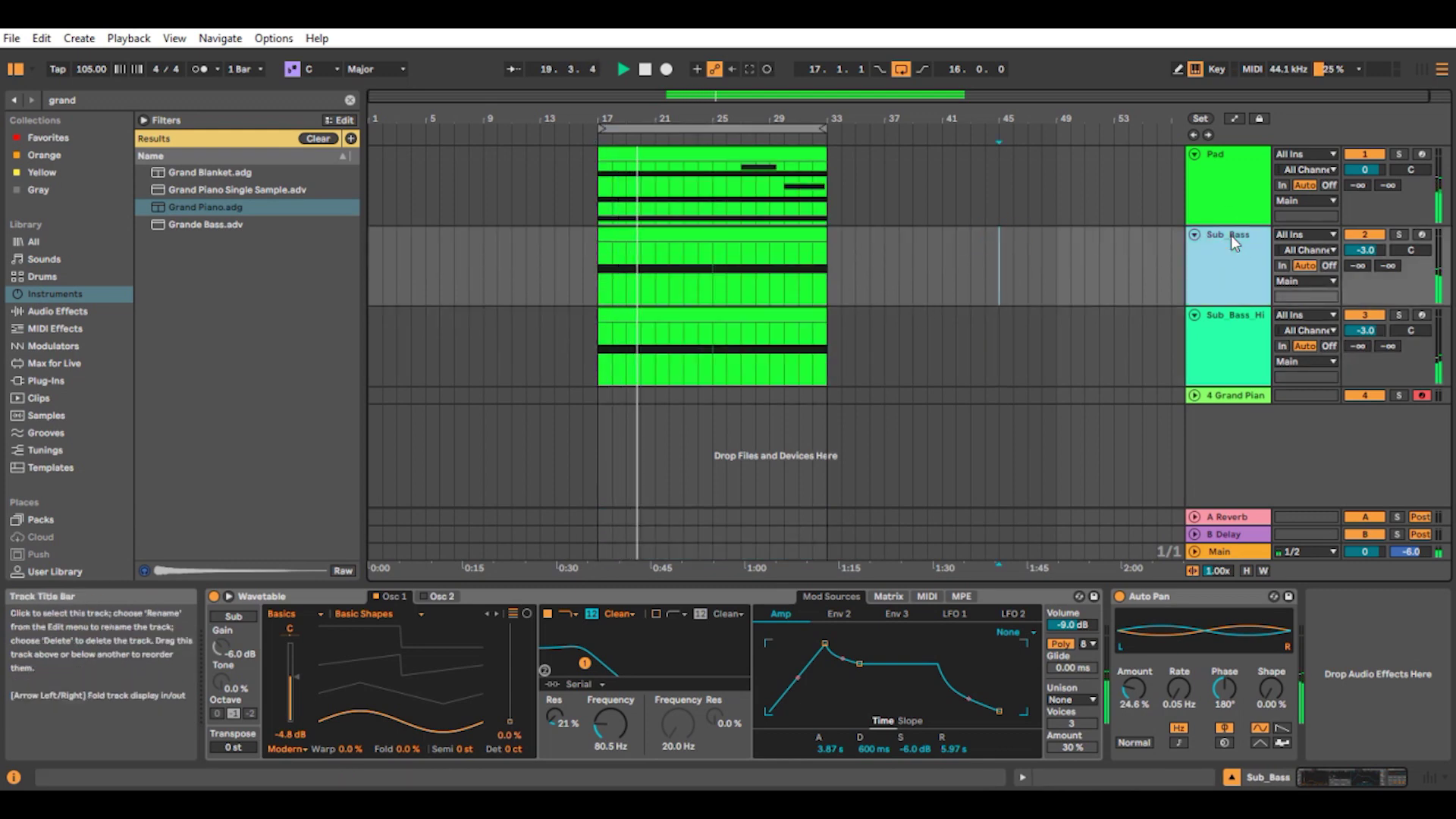
click(1230, 321)
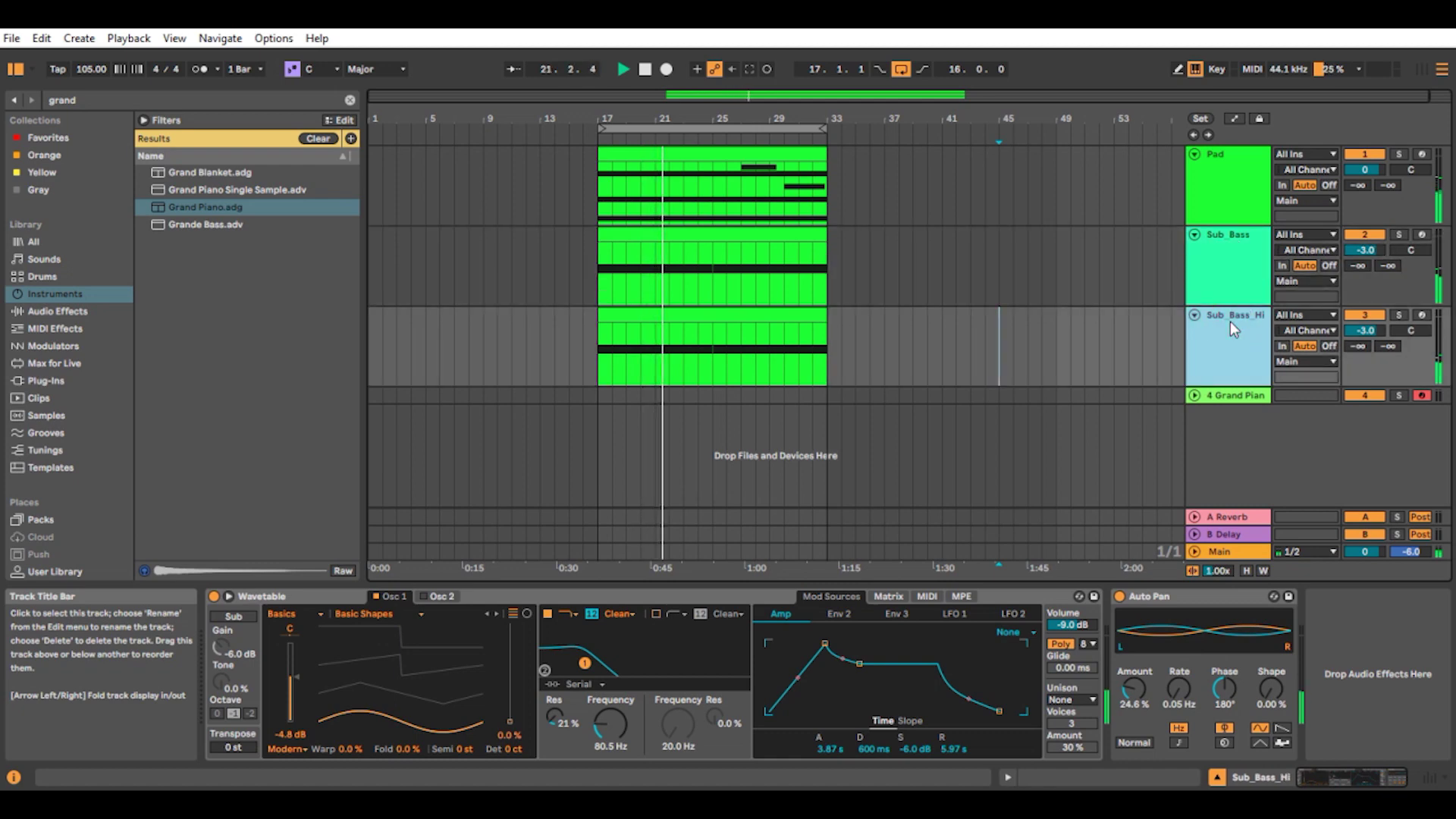
Step: Select the Grand Piano track and capture the phrase just played into a MIDI clip at bar 17
click(1232, 394)
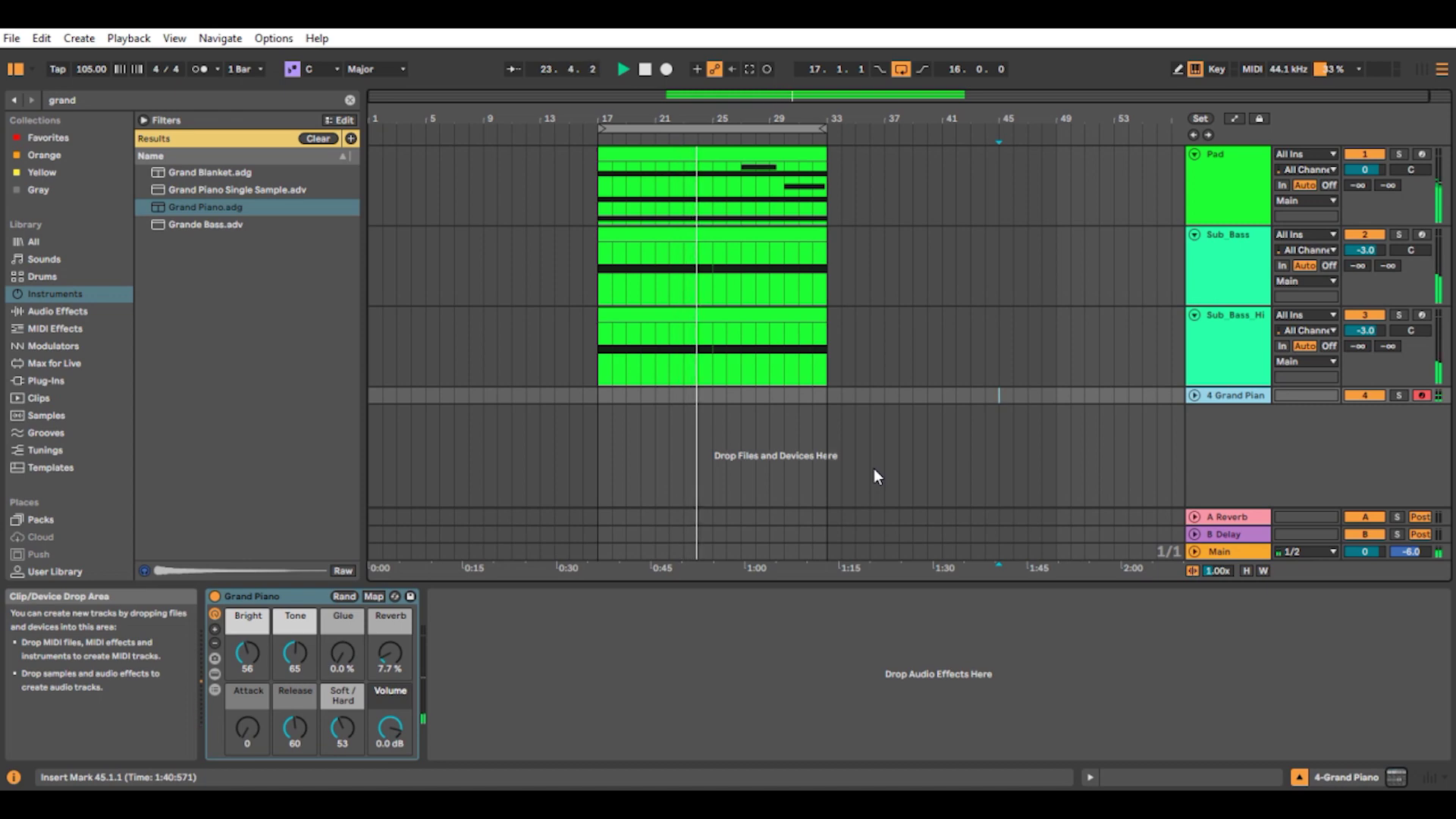
click(670, 392)
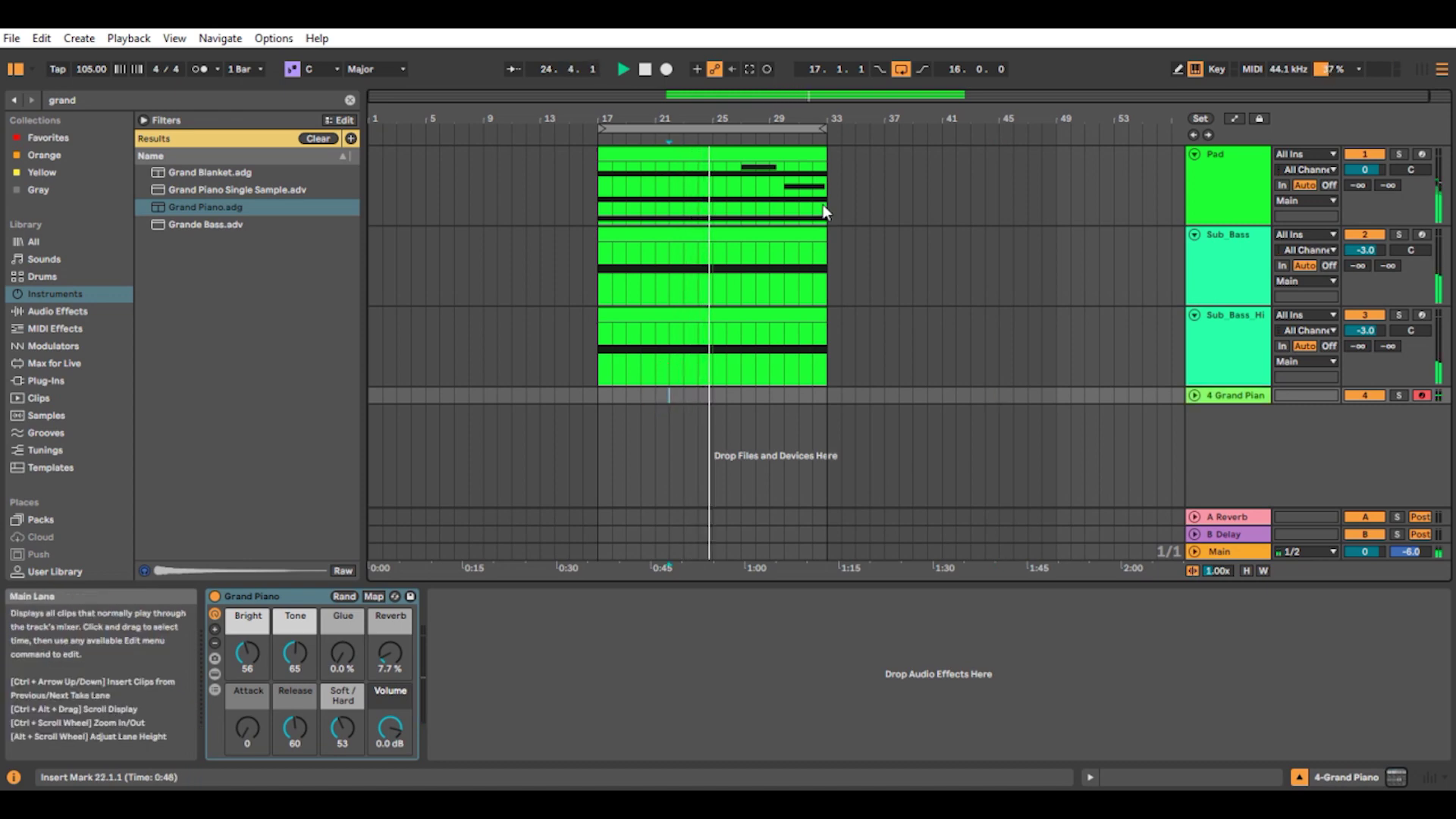
click(751, 68)
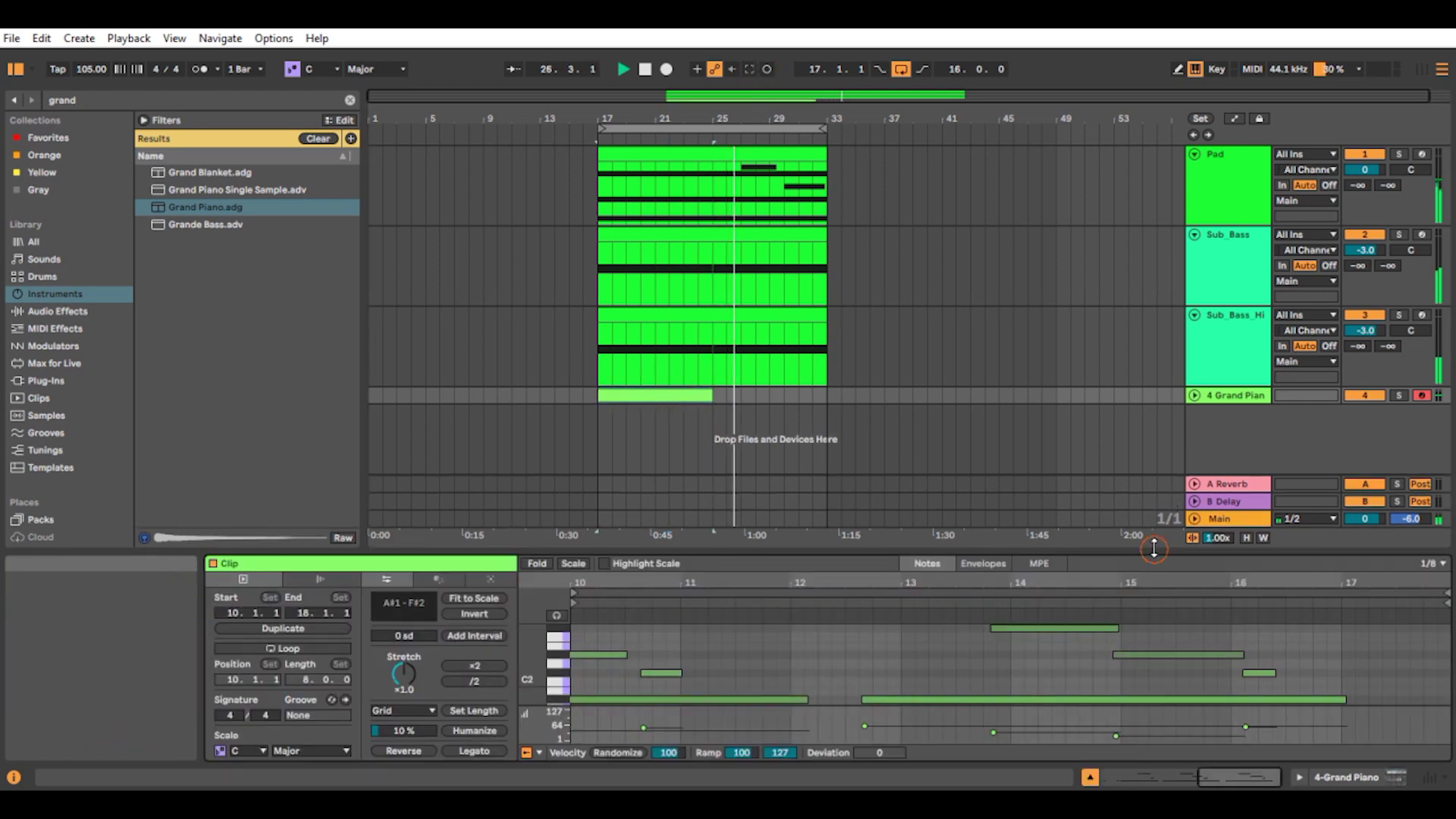
Step: Enlarge the note editor and delete the captured piano clip's first three notes, between A#1 and D#2
drag(1149, 550, 1146, 461)
scroll(981, 657, up, 2)
drag(474, 565, 719, 705)
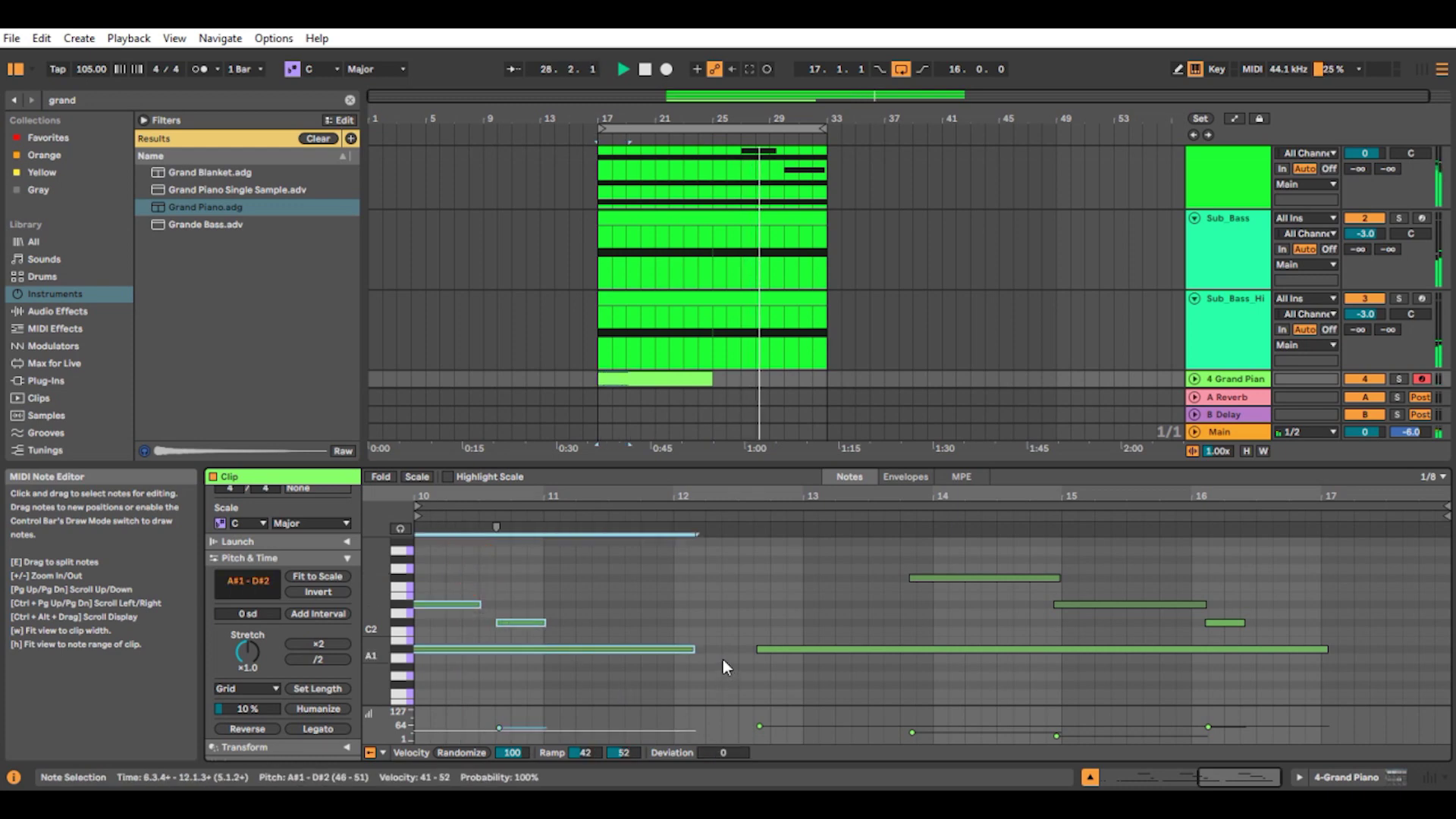
key(Delete)
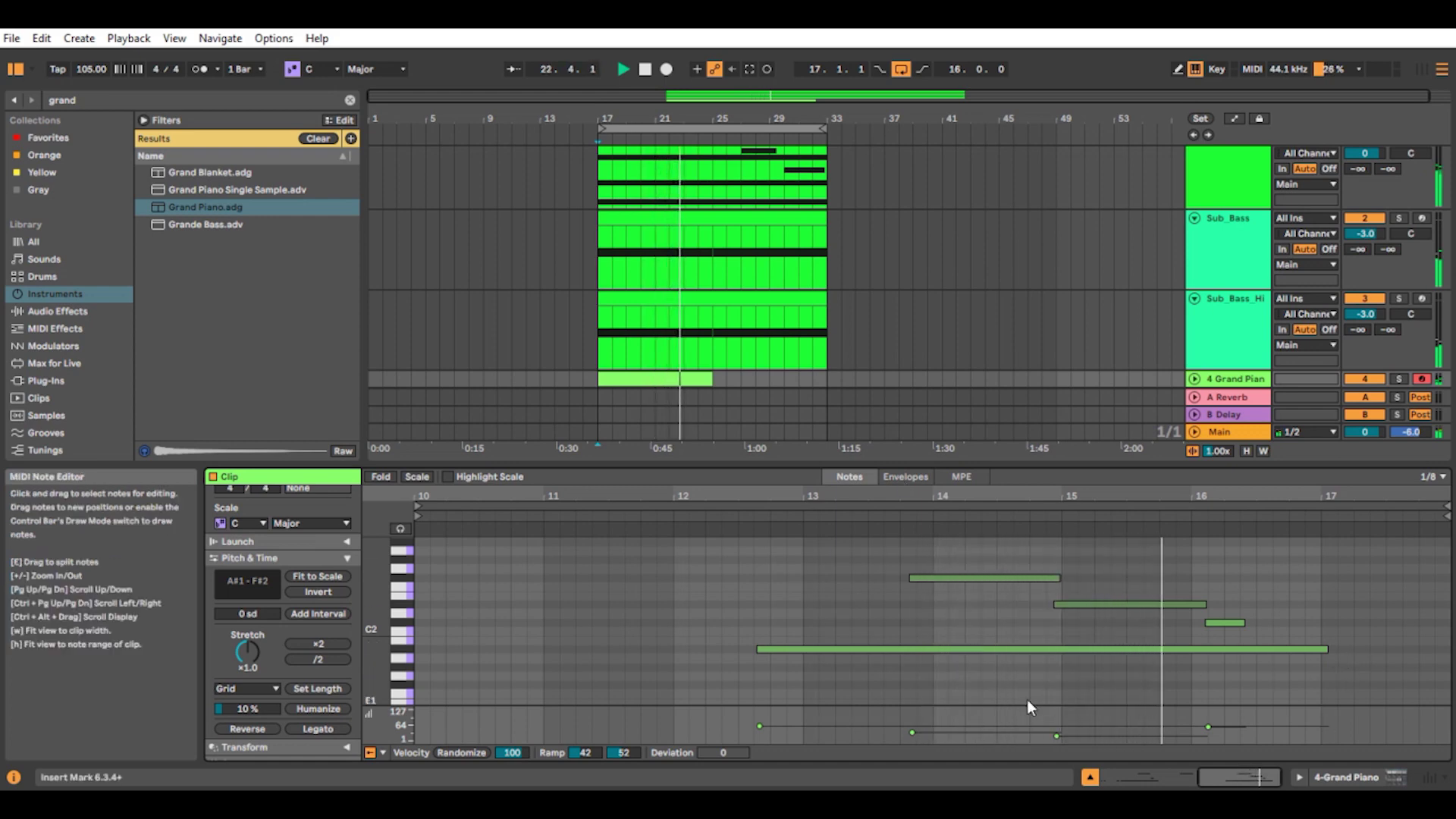
Step: Stop playback, select the loop region and restart playback from its start at bar 17
scroll(1009, 262, down, 1)
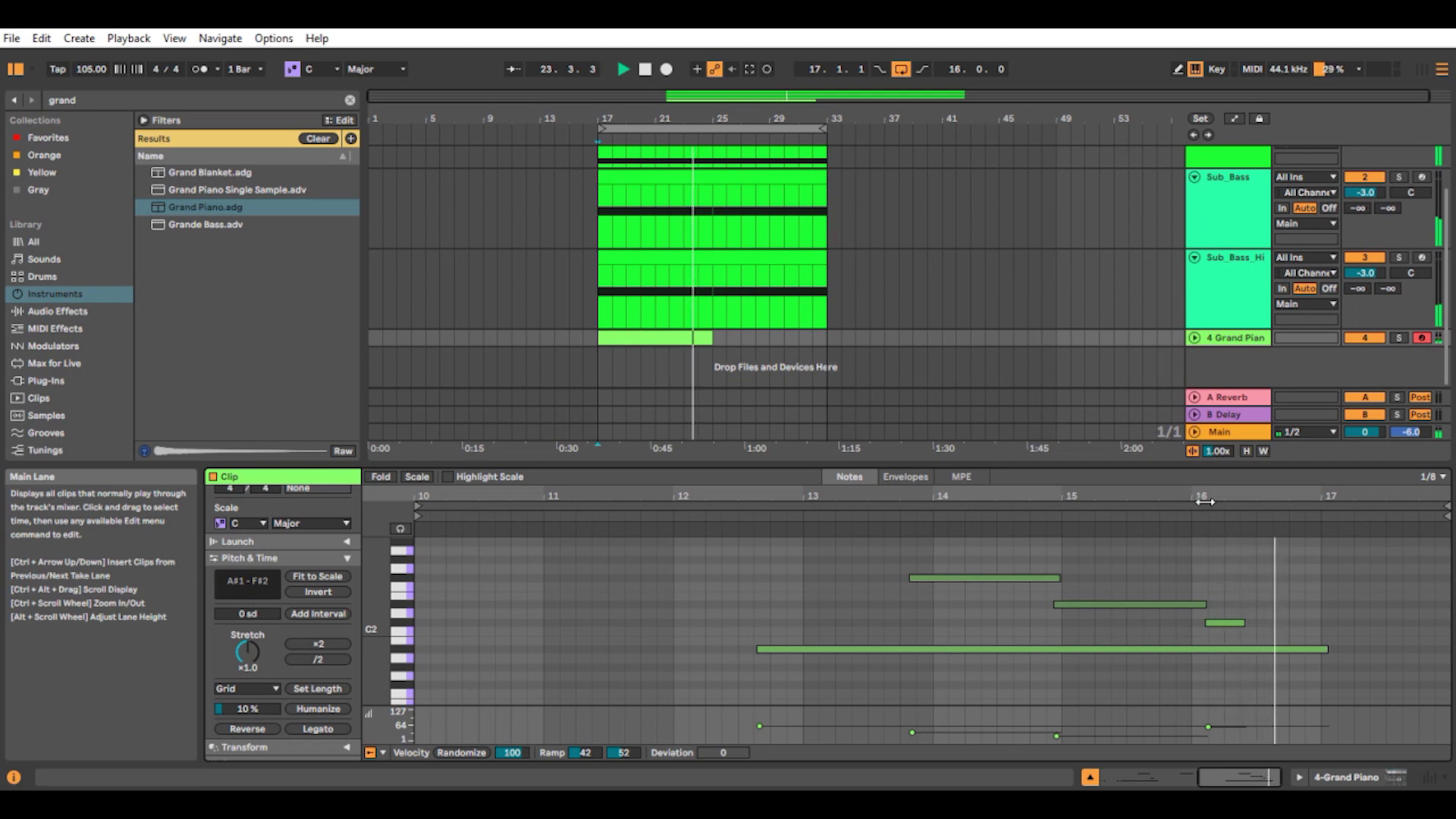
click(634, 340)
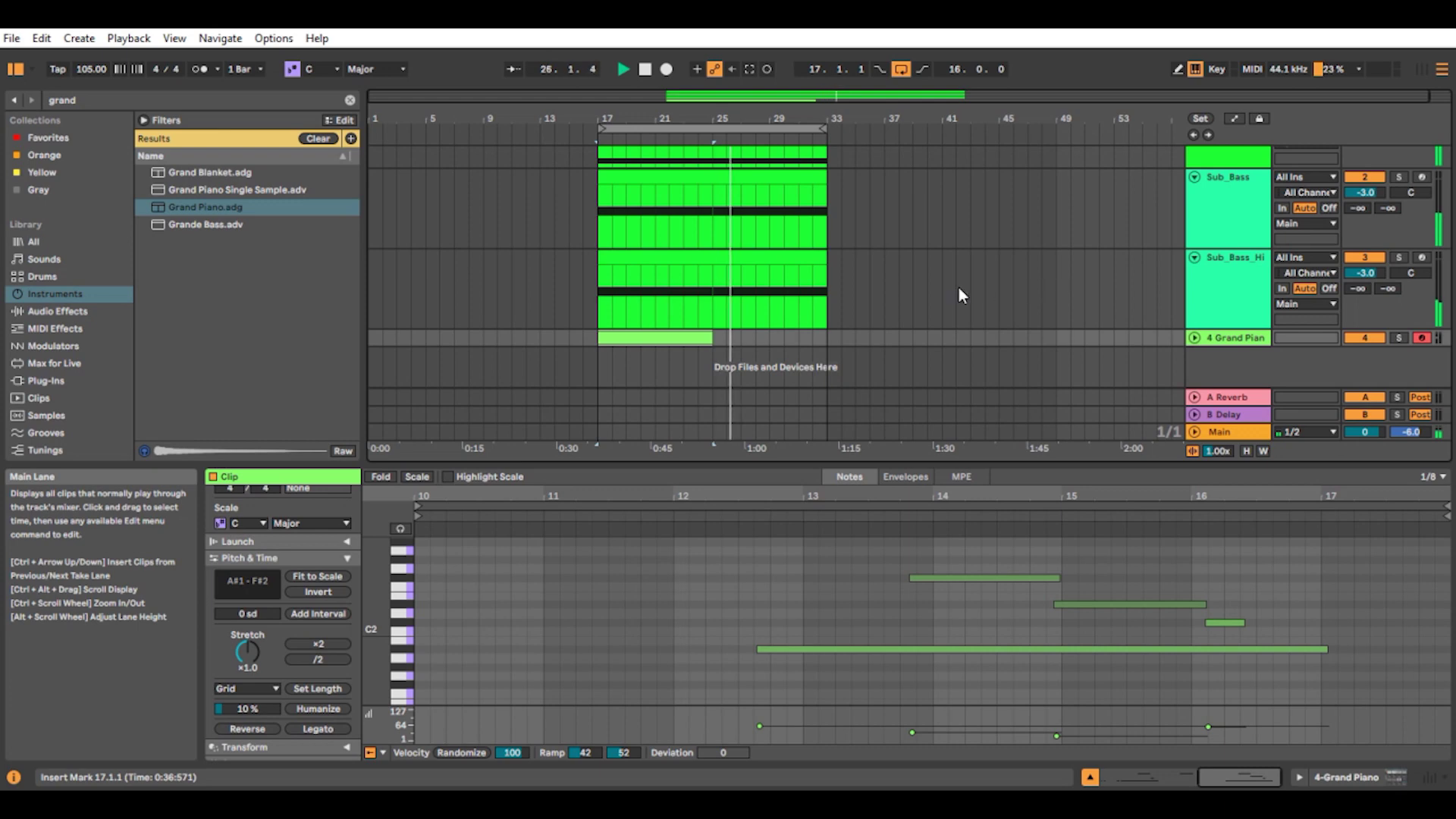
click(644, 75)
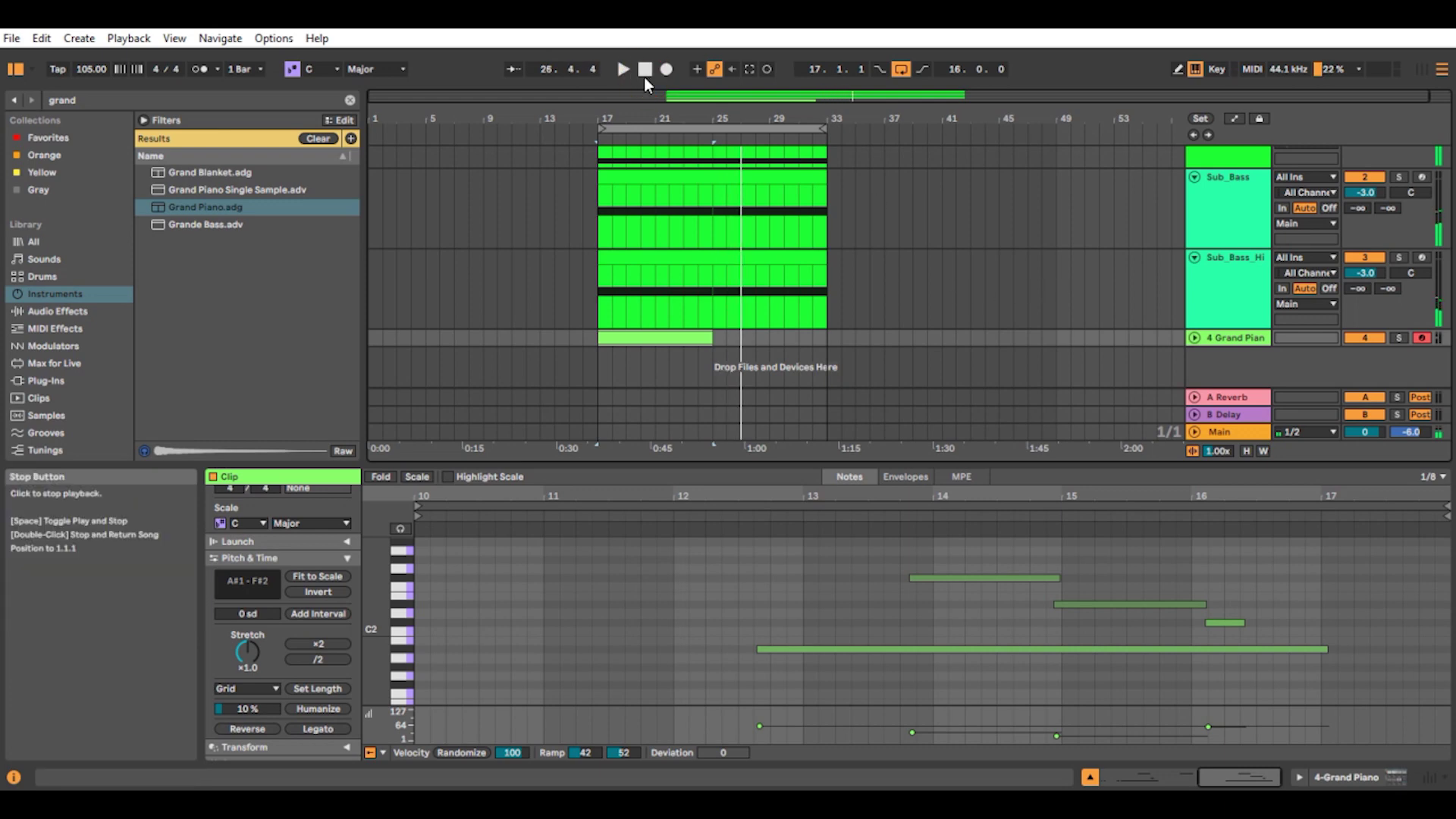
click(643, 70)
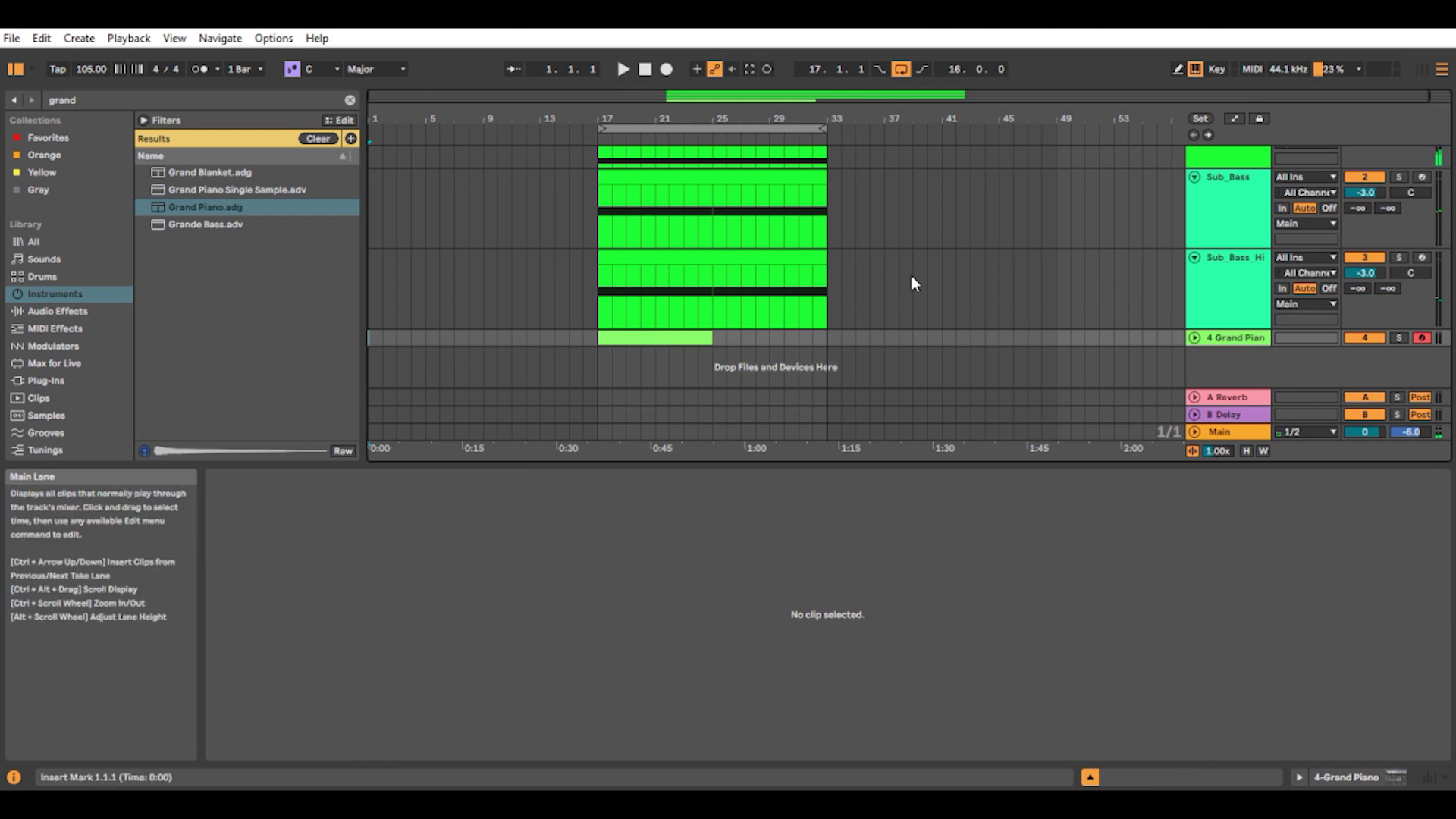
key(ctrl+z)
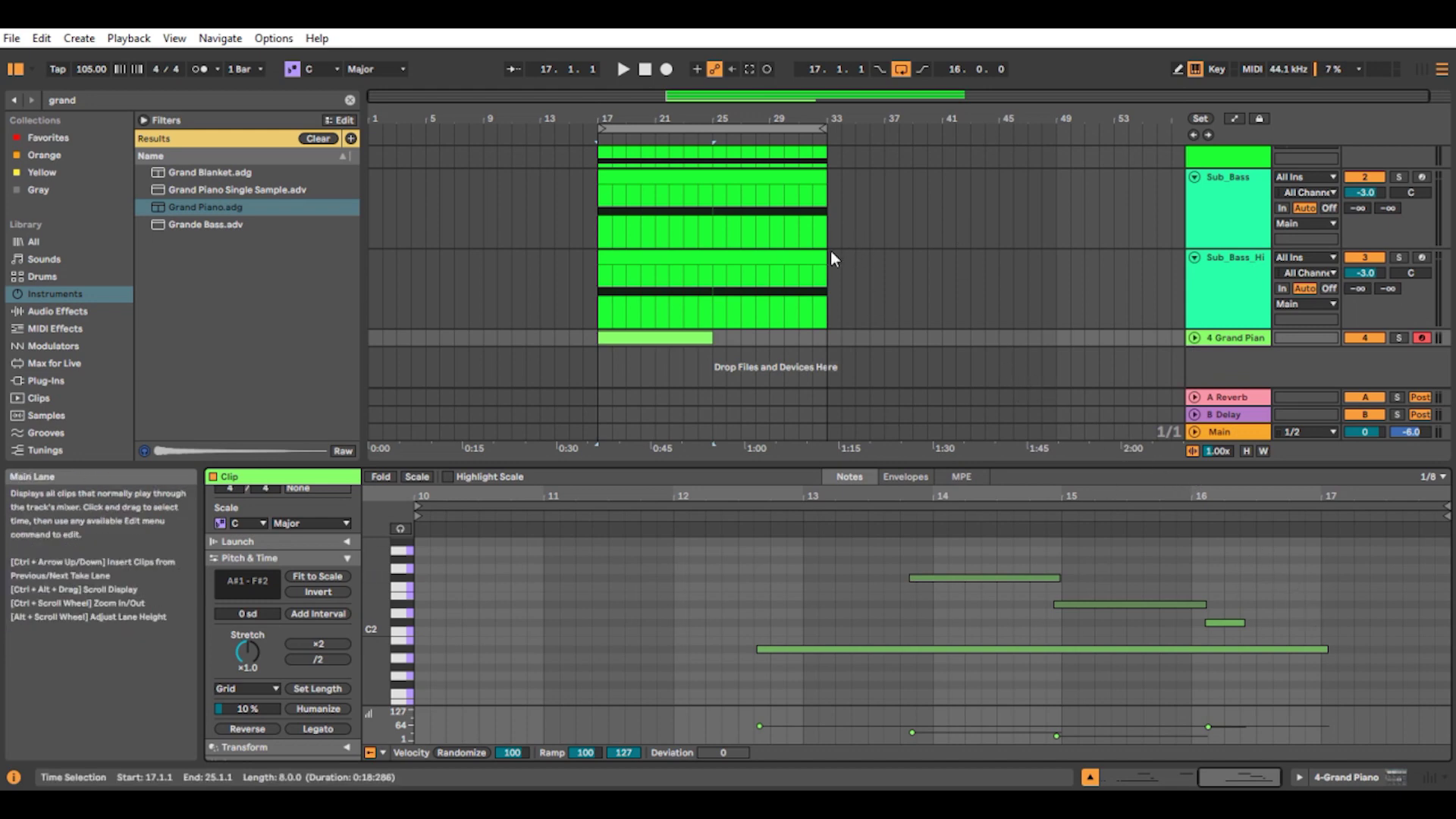
click(667, 129)
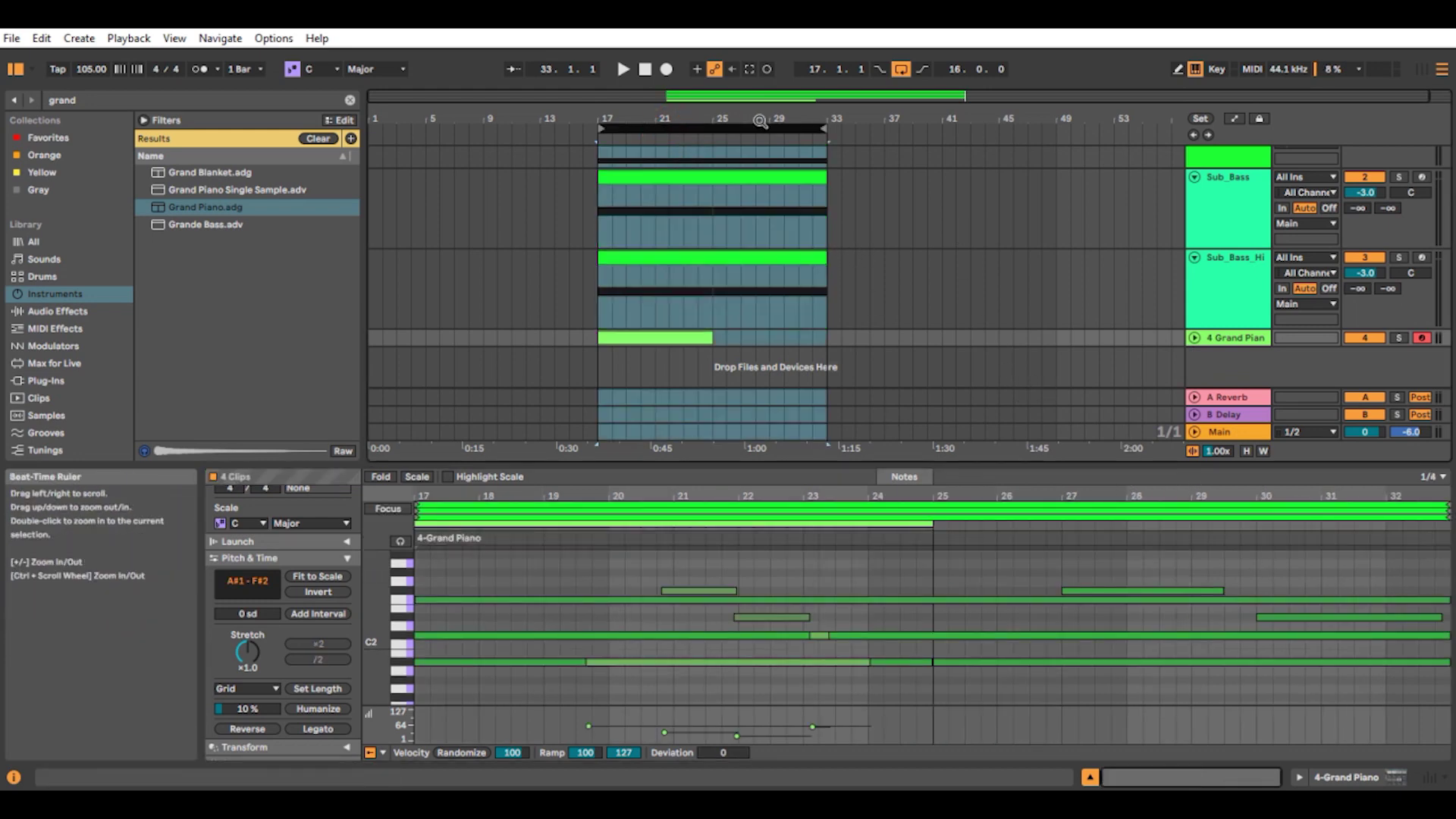
key(space)
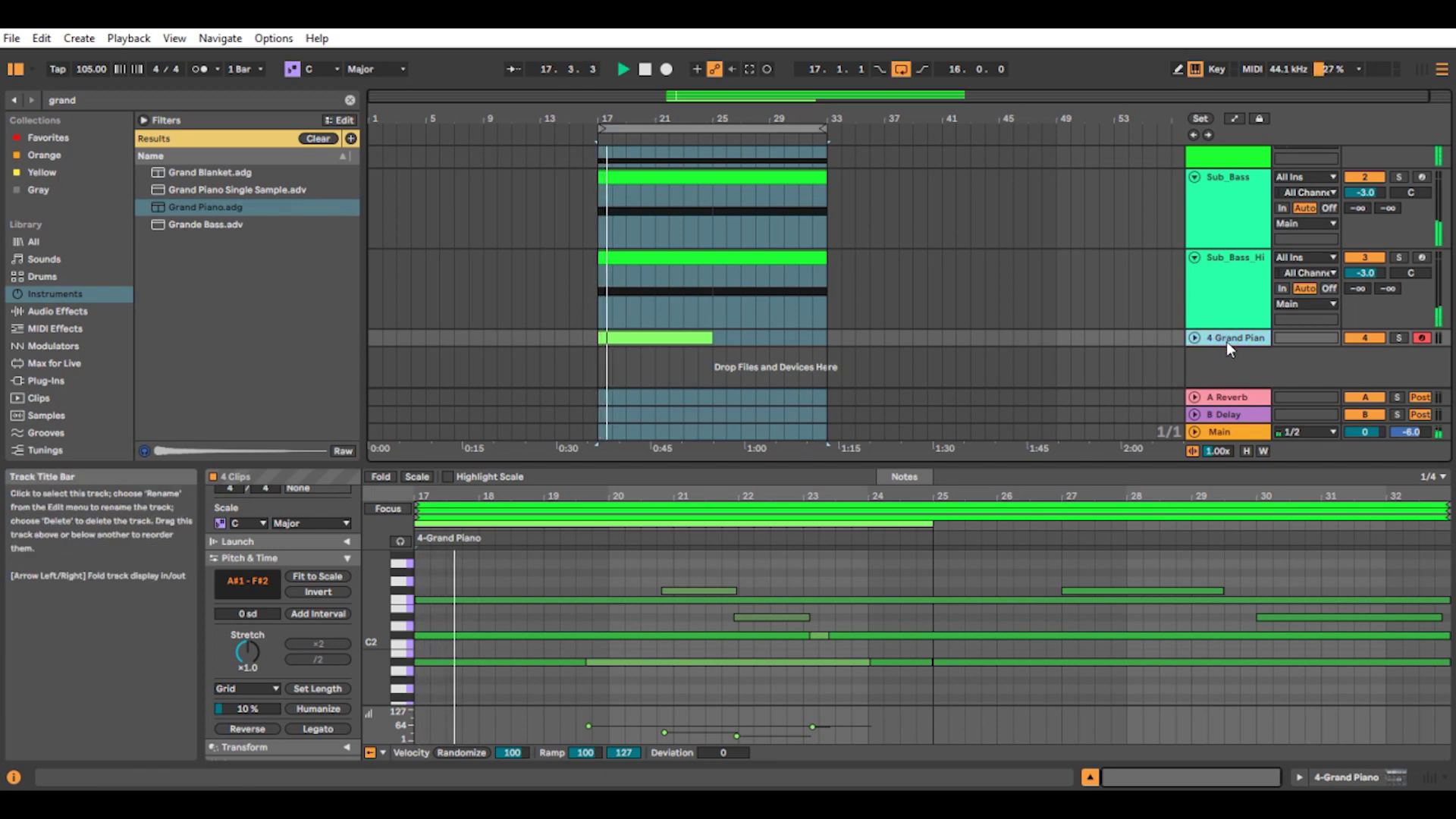
Step: Move all remaining notes in the Grand Piano clip earlier so the phrase starts at 10.1.1
click(1226, 342)
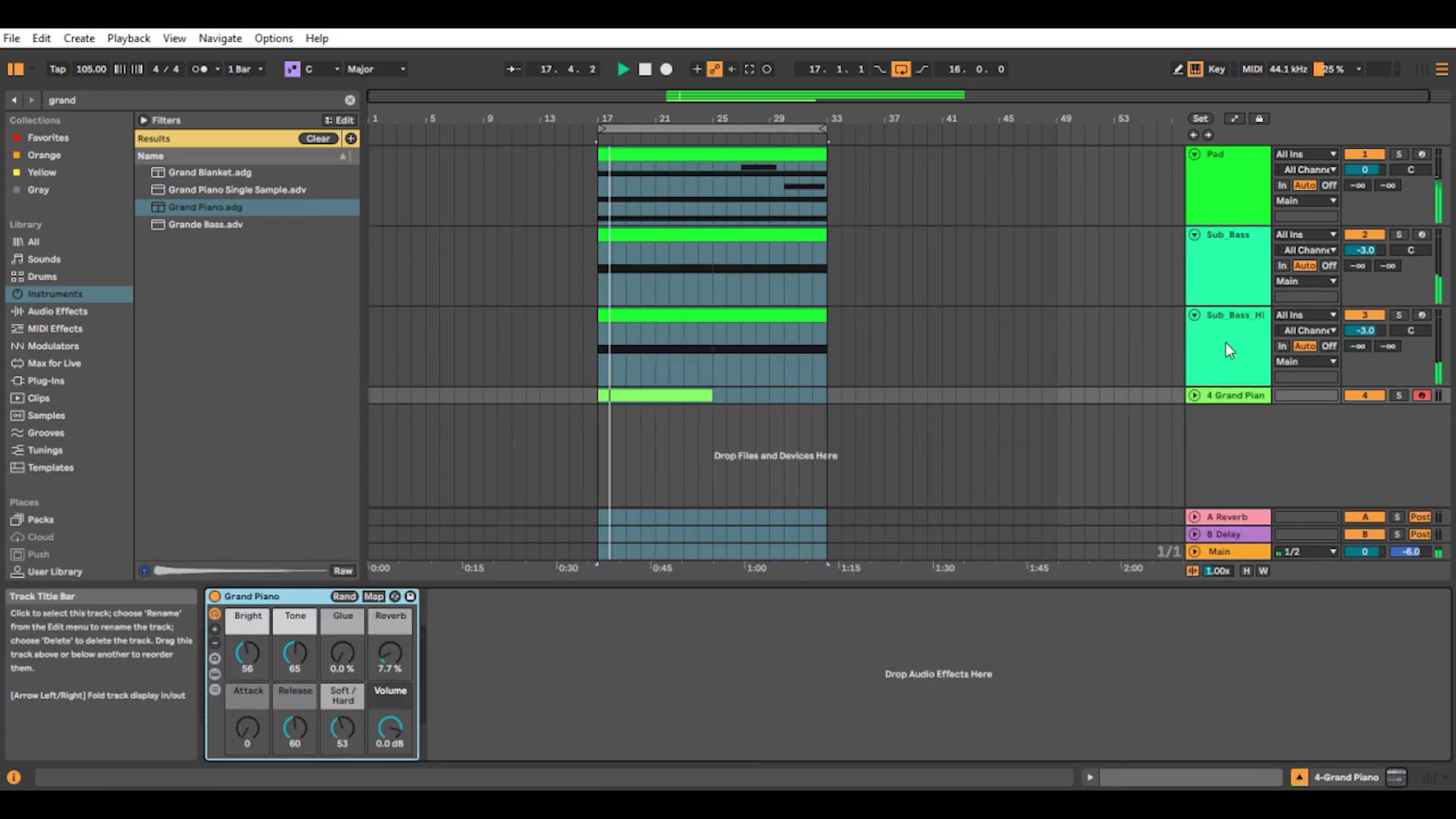
double_click(667, 400)
drag(853, 554, 1066, 645)
drag(1218, 681, 1273, 697)
key(Left)
key(Left)
key(Left)
key(Left)
key(Left)
key(Left)
key(Left)
key(Left)
key(Left)
key(Left)
key(Left)
key(Left)
key(Left)
key(Left)
key(Left)
key(Left)
key(Left)
key(Left)
key(Left)
key(Left)
key(Left)
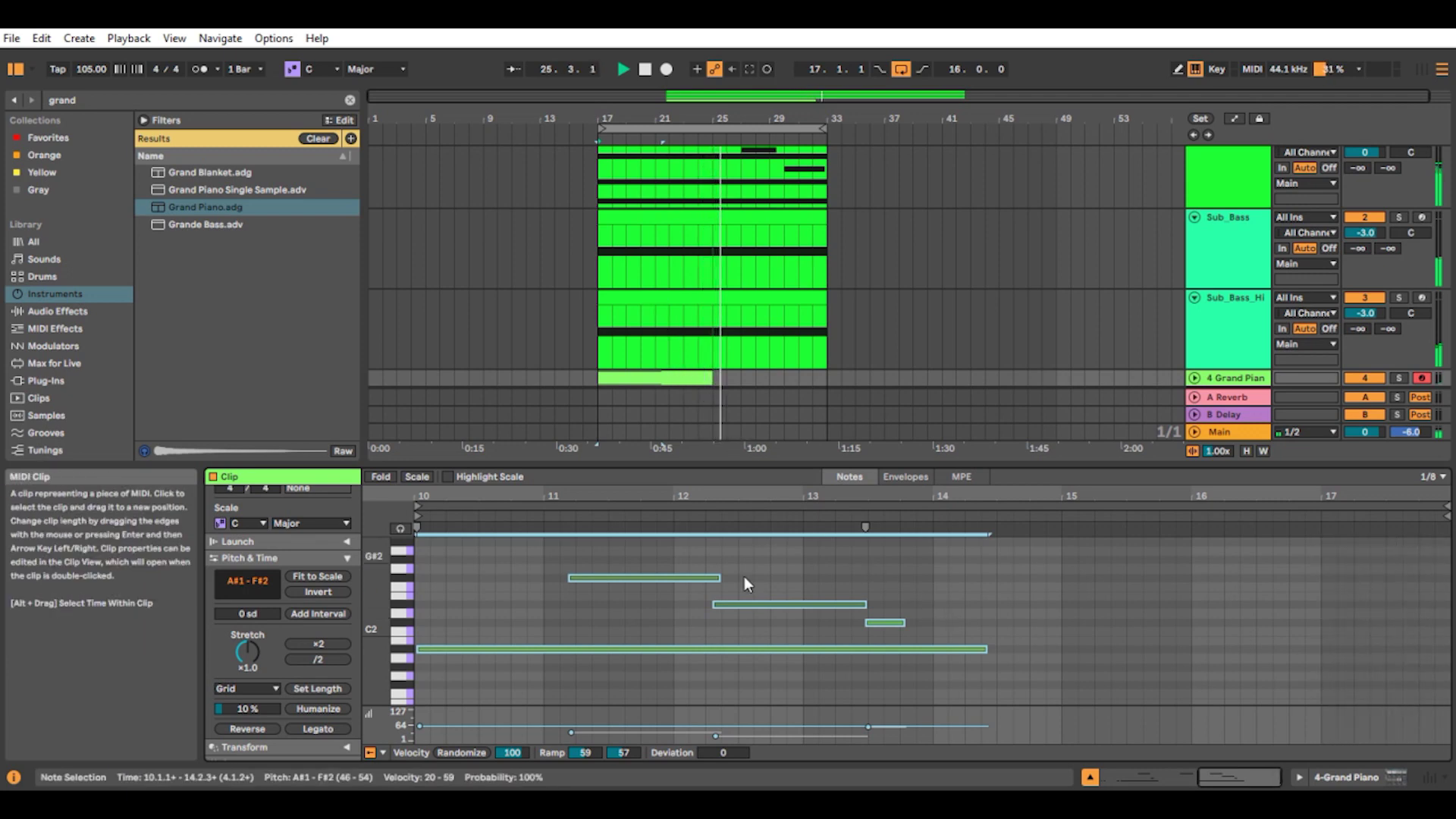
Step: Shorten all the piano notes together, with the long A#1 note trimmed further to end at 10.4.3
drag(988, 649, 941, 667)
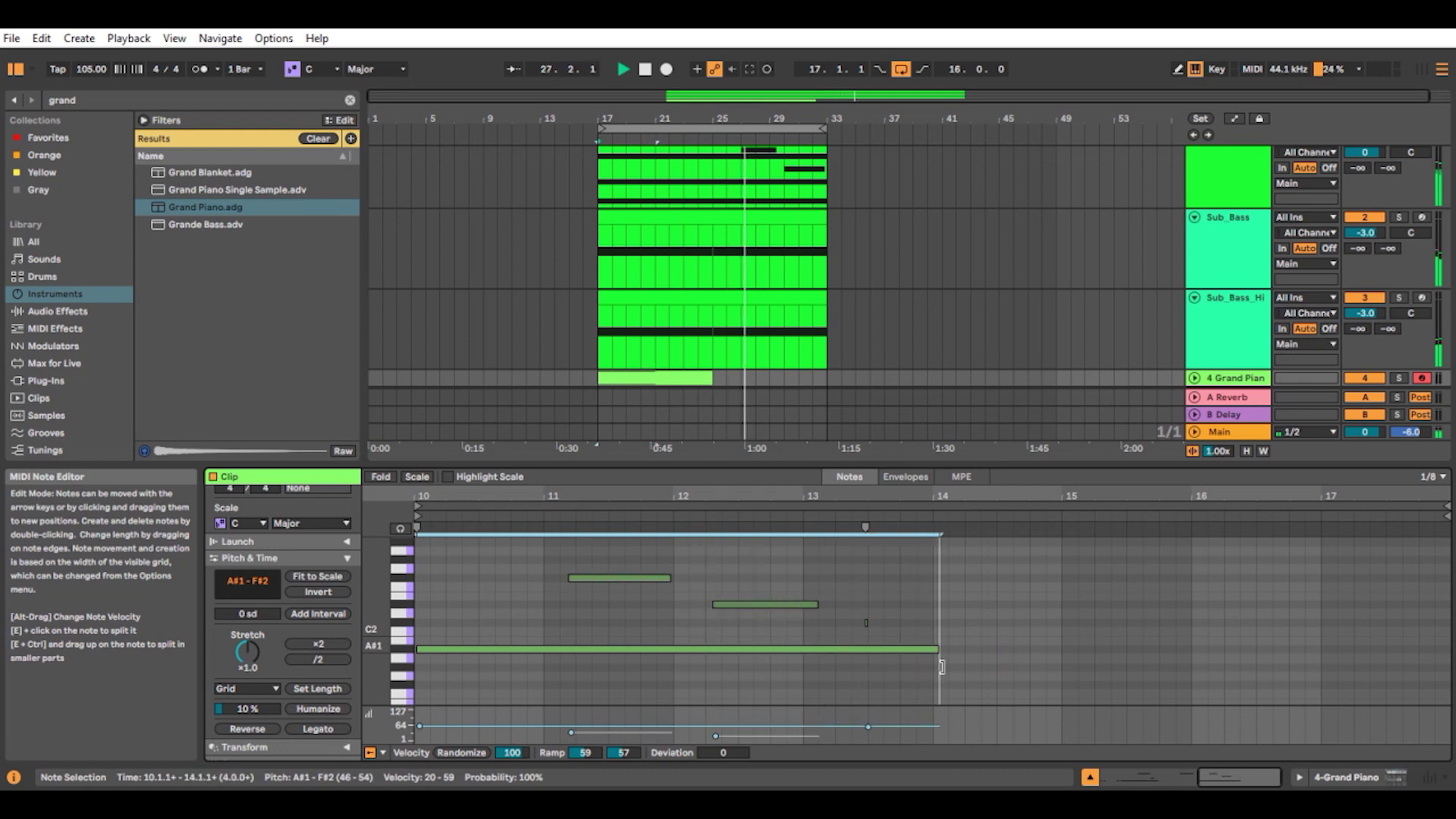
click(929, 623)
drag(937, 650, 533, 652)
Step: Unfold the Grand Piano track in the arrangement to show its clip at full height
scroll(885, 341, down, 1)
click(1190, 337)
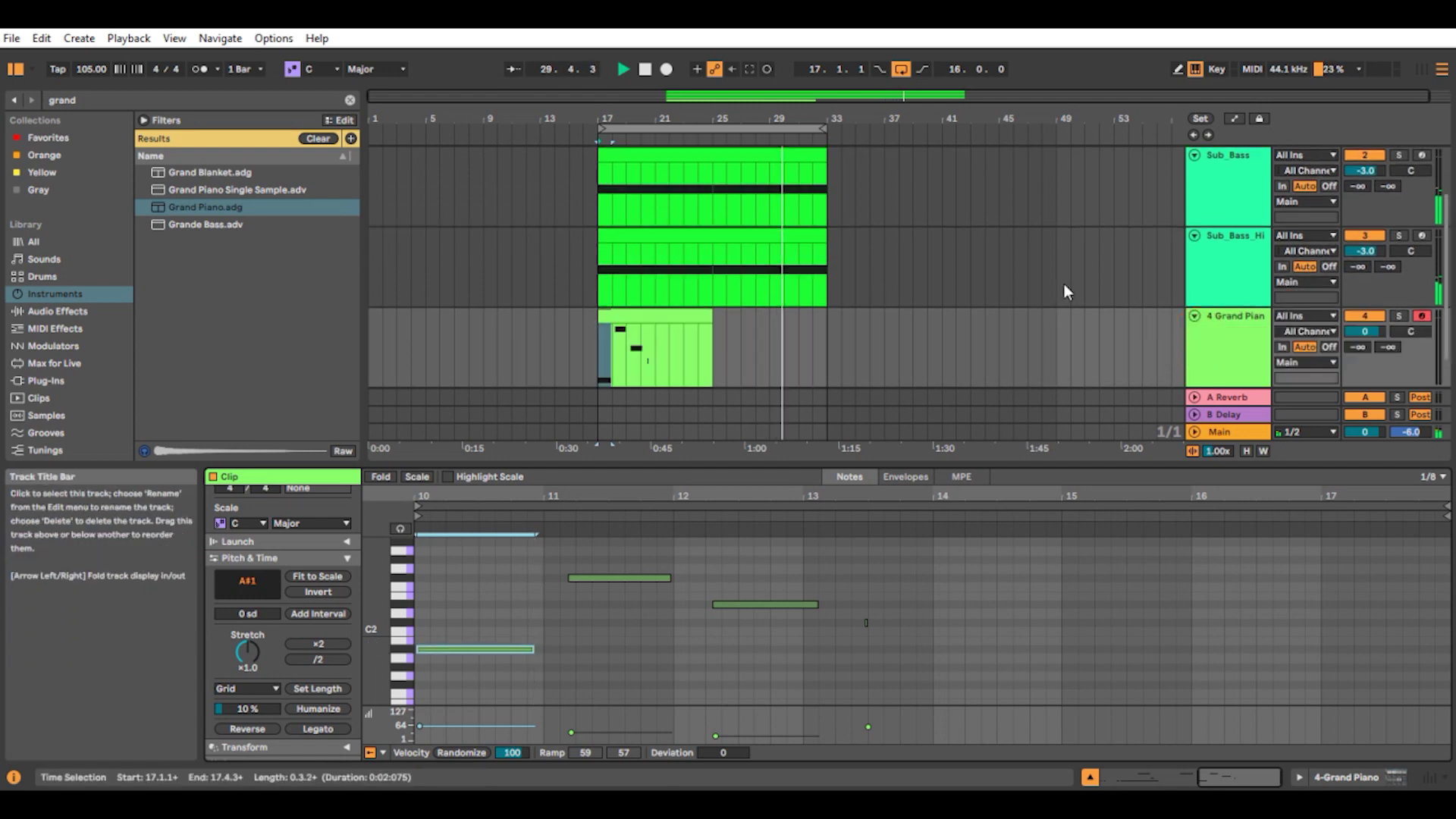
scroll(880, 206, down, 1)
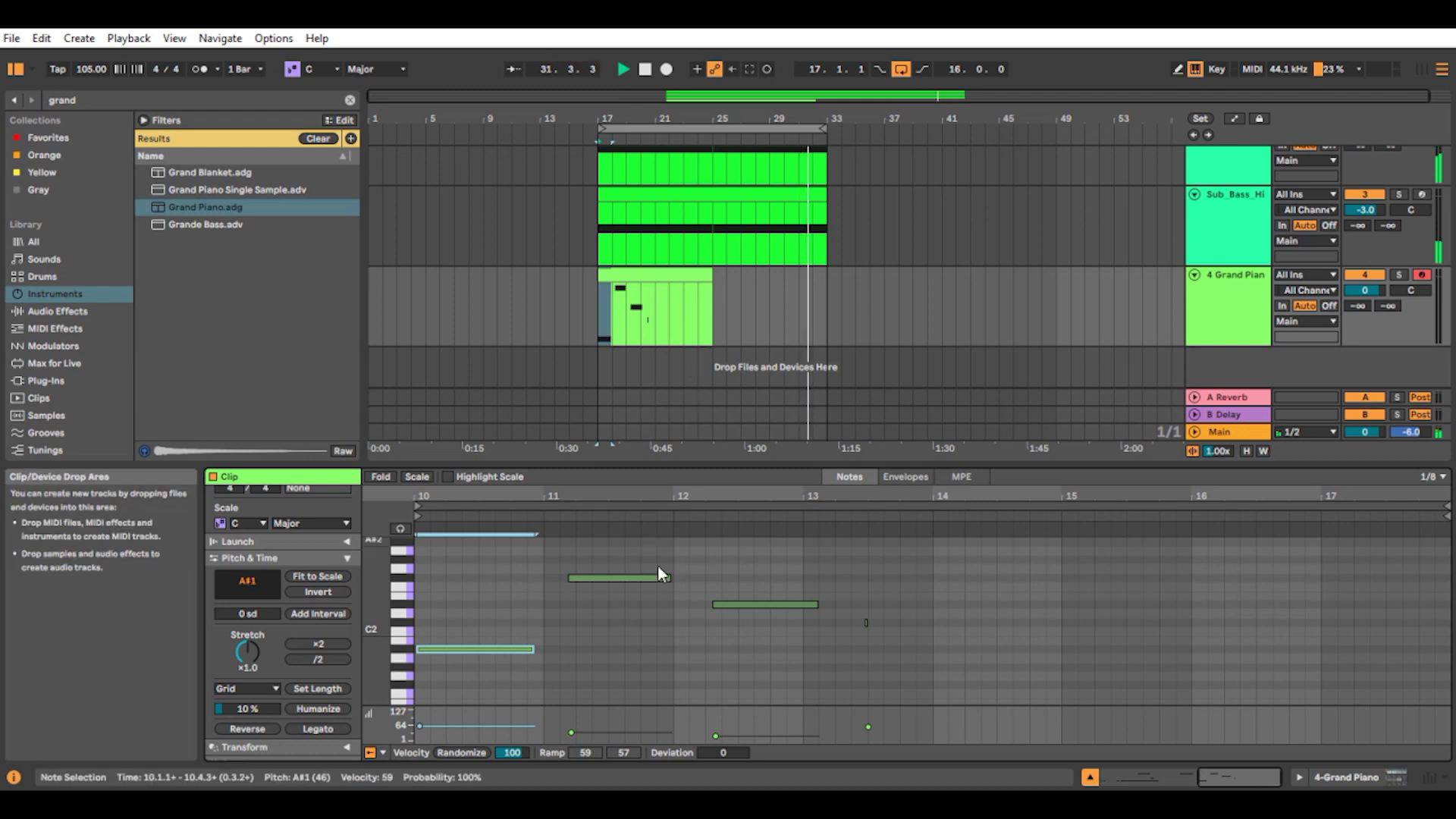
Step: Stretch the tiny C#2 note near the phrase's end to finish at 13.3.3
click(843, 659)
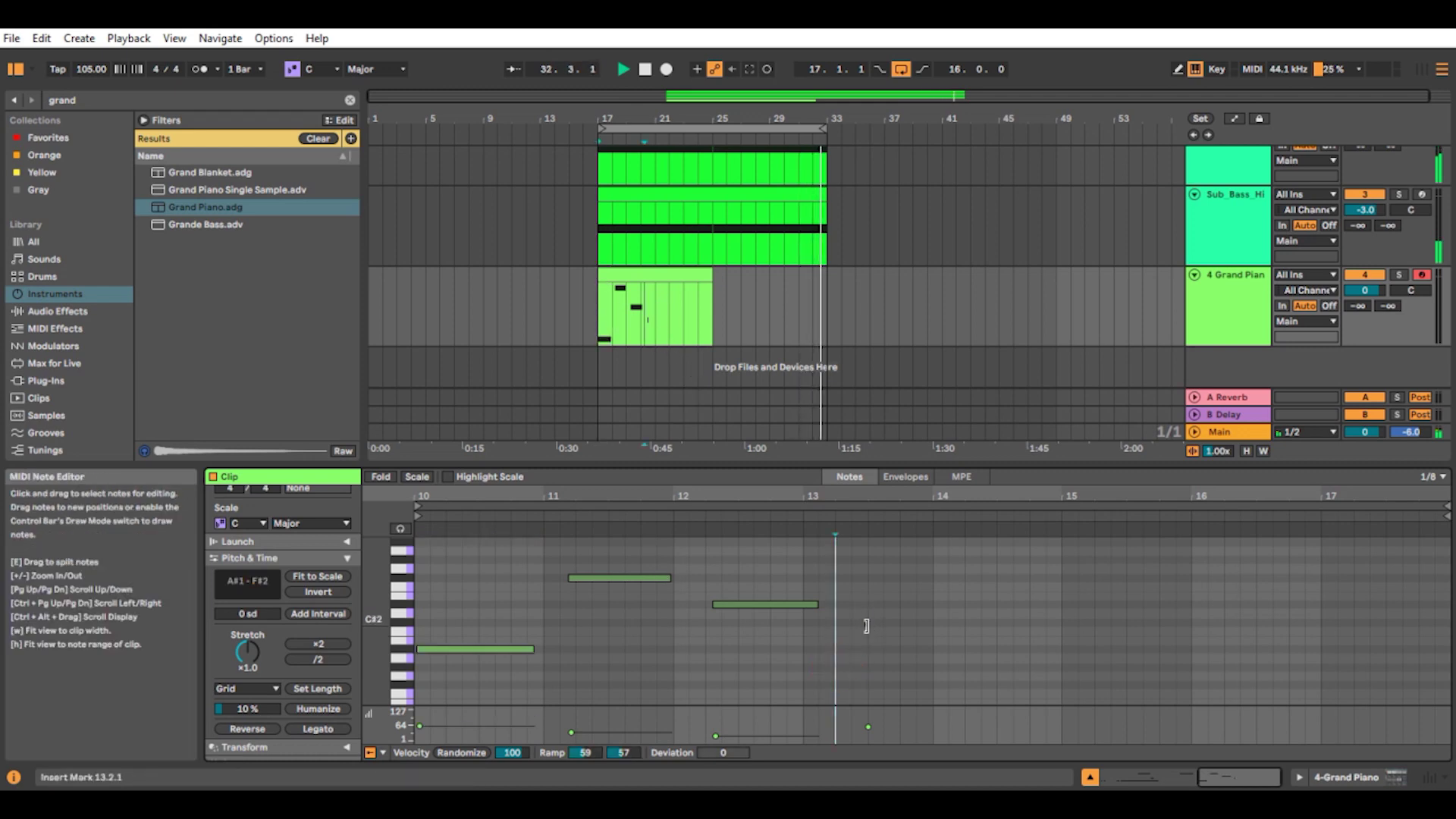
double_click(874, 624)
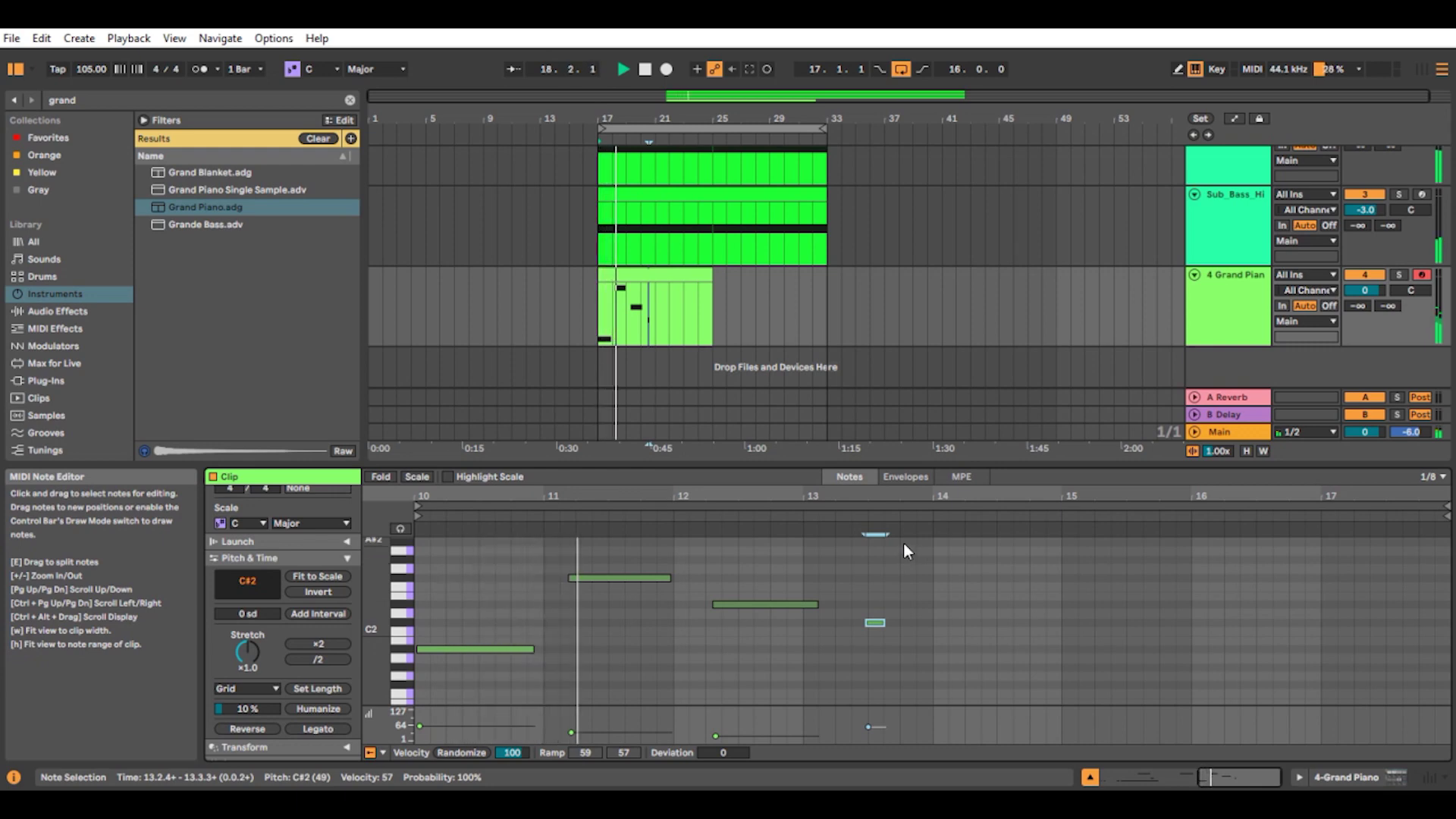
Step: Raise the velocity of the F#2 note to 65 and the D#2 note to 58, and delete the short C#2 note
drag(582, 733, 582, 725)
drag(716, 736, 730, 724)
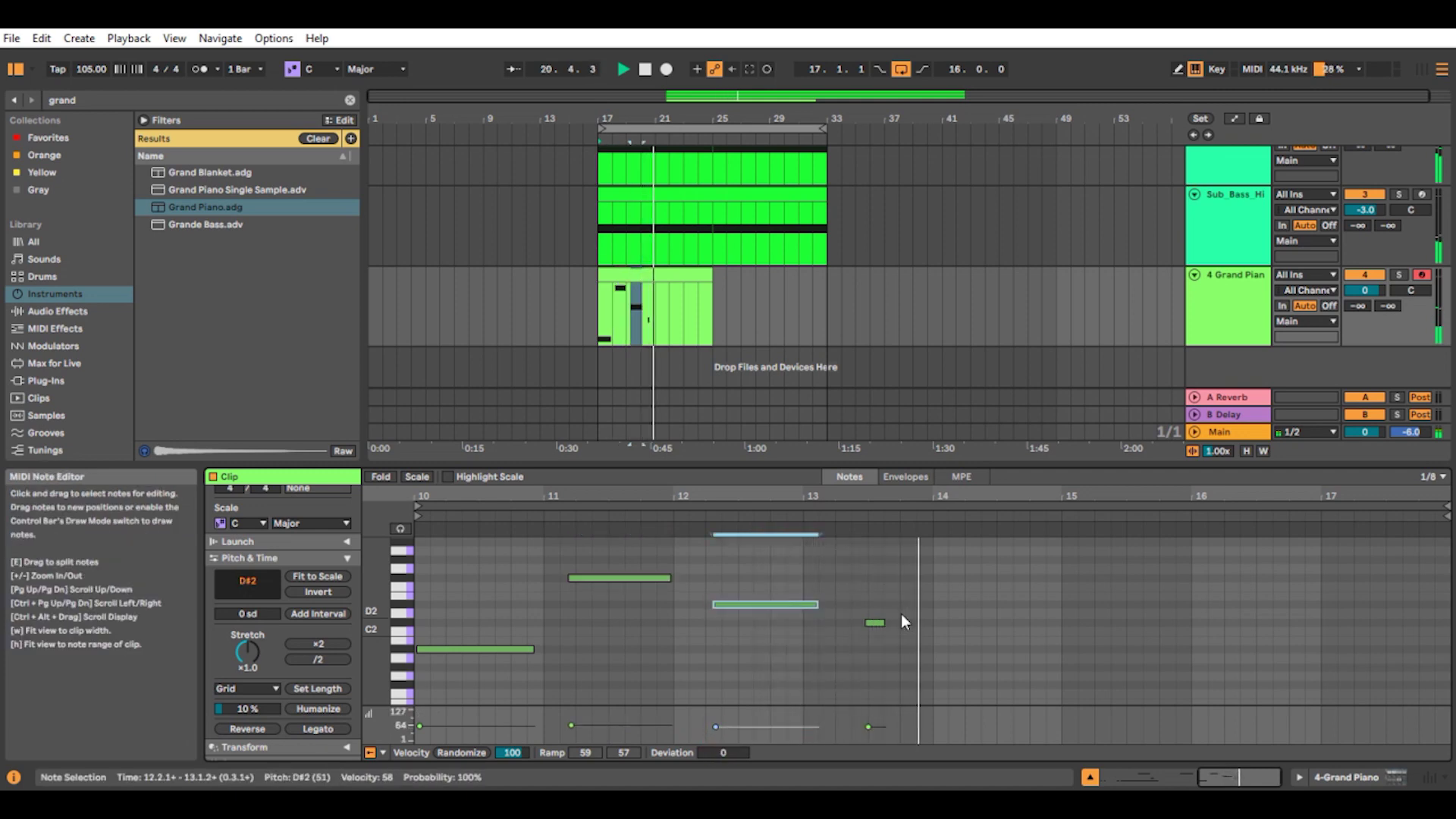
click(873, 624)
key(Delete)
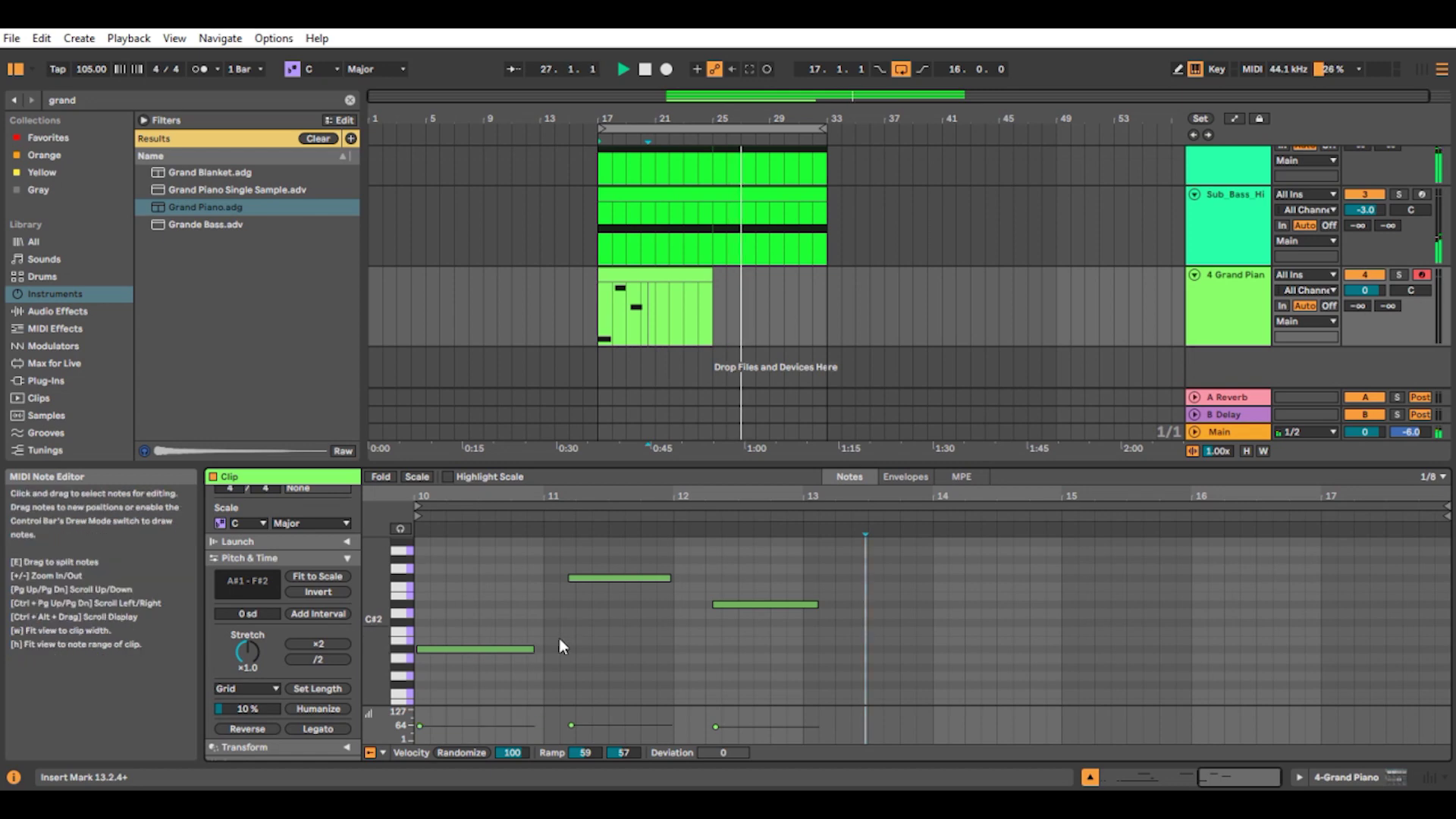
Step: Lengthen the A#1 note to about 11.3 and shift the F#2 and D#2 notes later together, with F#2 starting at 12.2.4
drag(531, 649, 607, 653)
drag(608, 562, 773, 642)
key(Left)
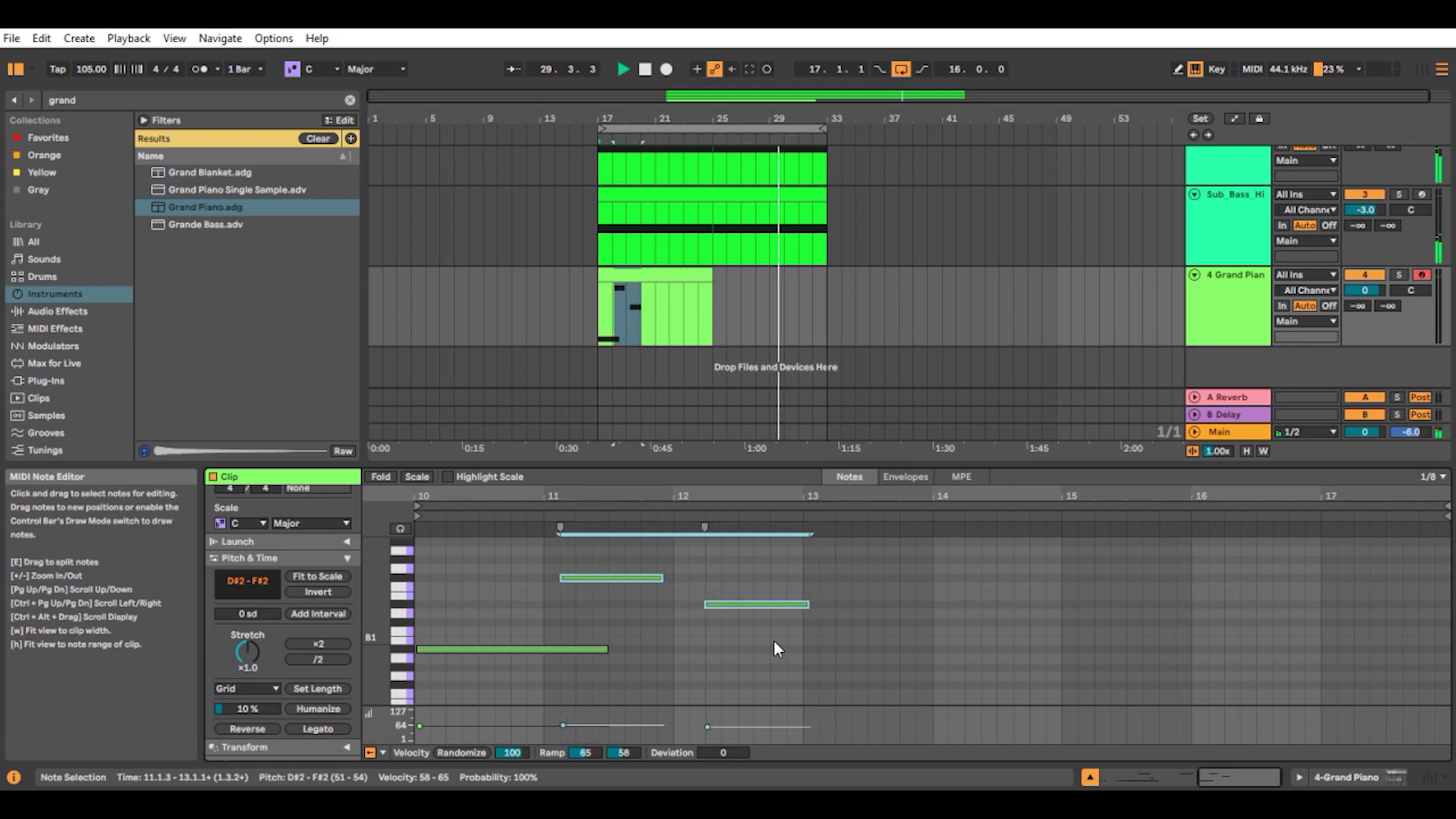
key(Right)
key(Right)
key(Right)
key(Right)
key(Right)
key(Right)
key(Right)
key(Right)
key(Right)
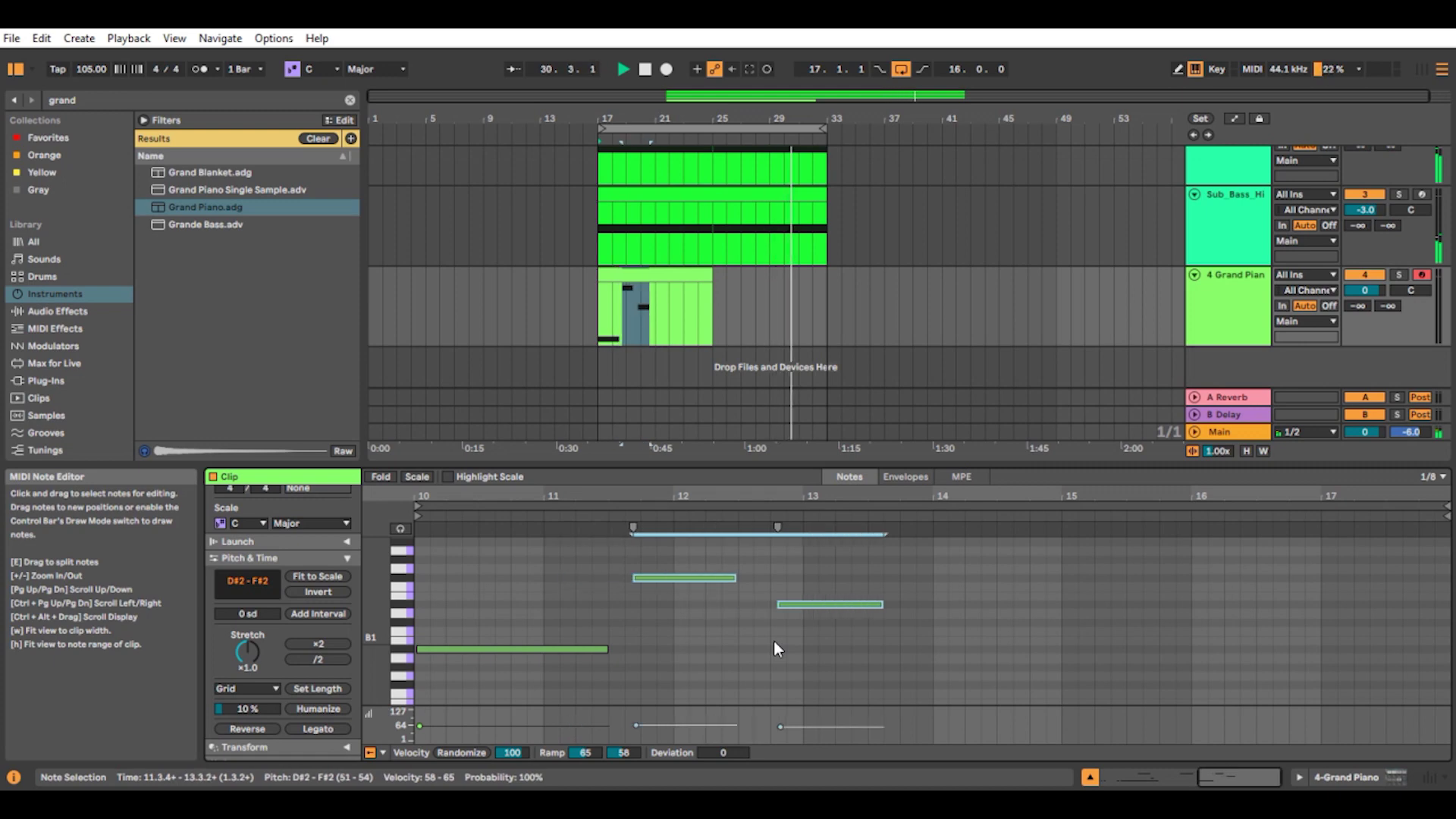
key(Right)
key(Right)
key(Right)
key(Right)
key(Right)
key(Right)
key(Right)
key(Right)
key(Right)
key(Right)
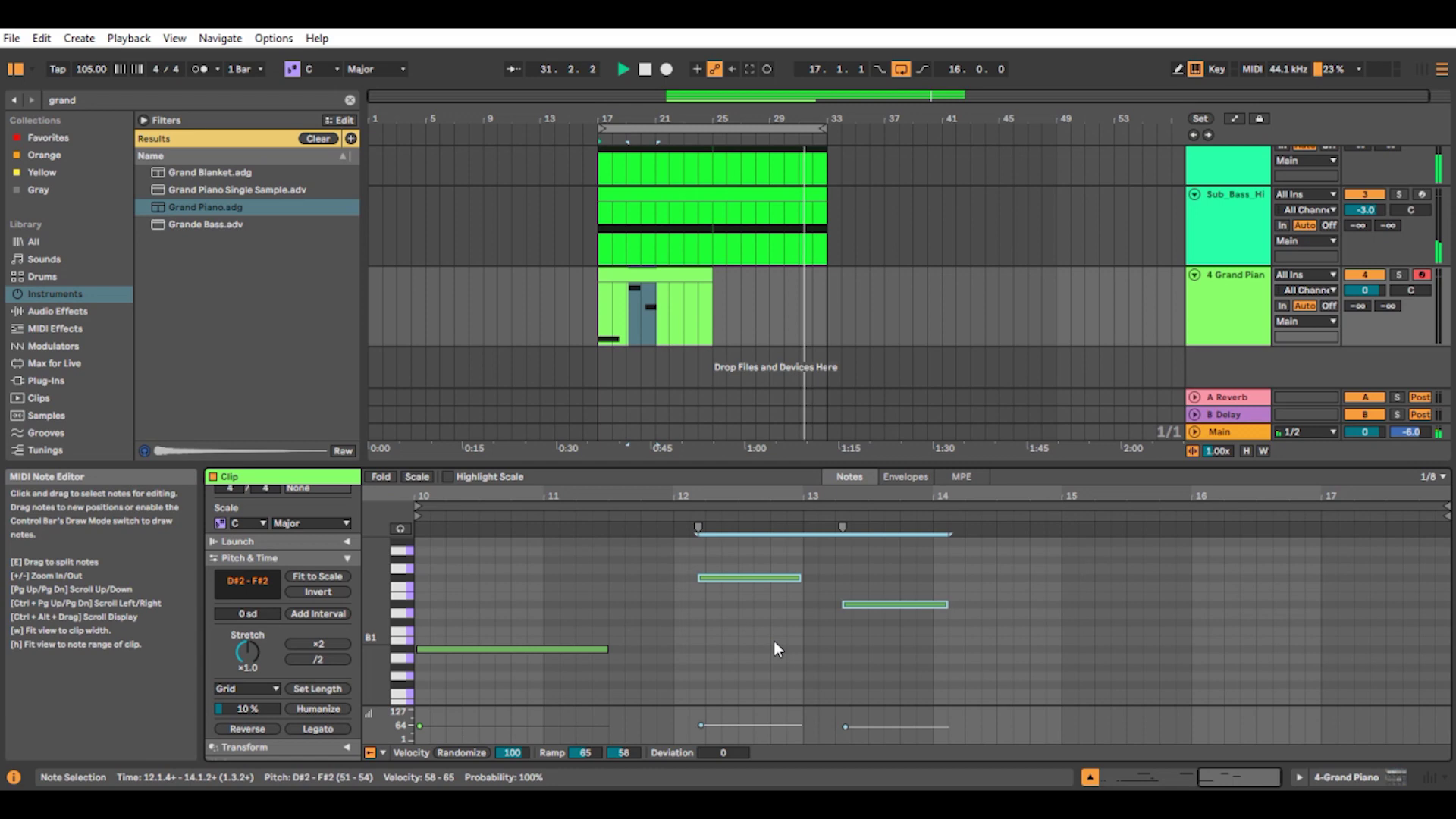
key(Right)
key(Right)
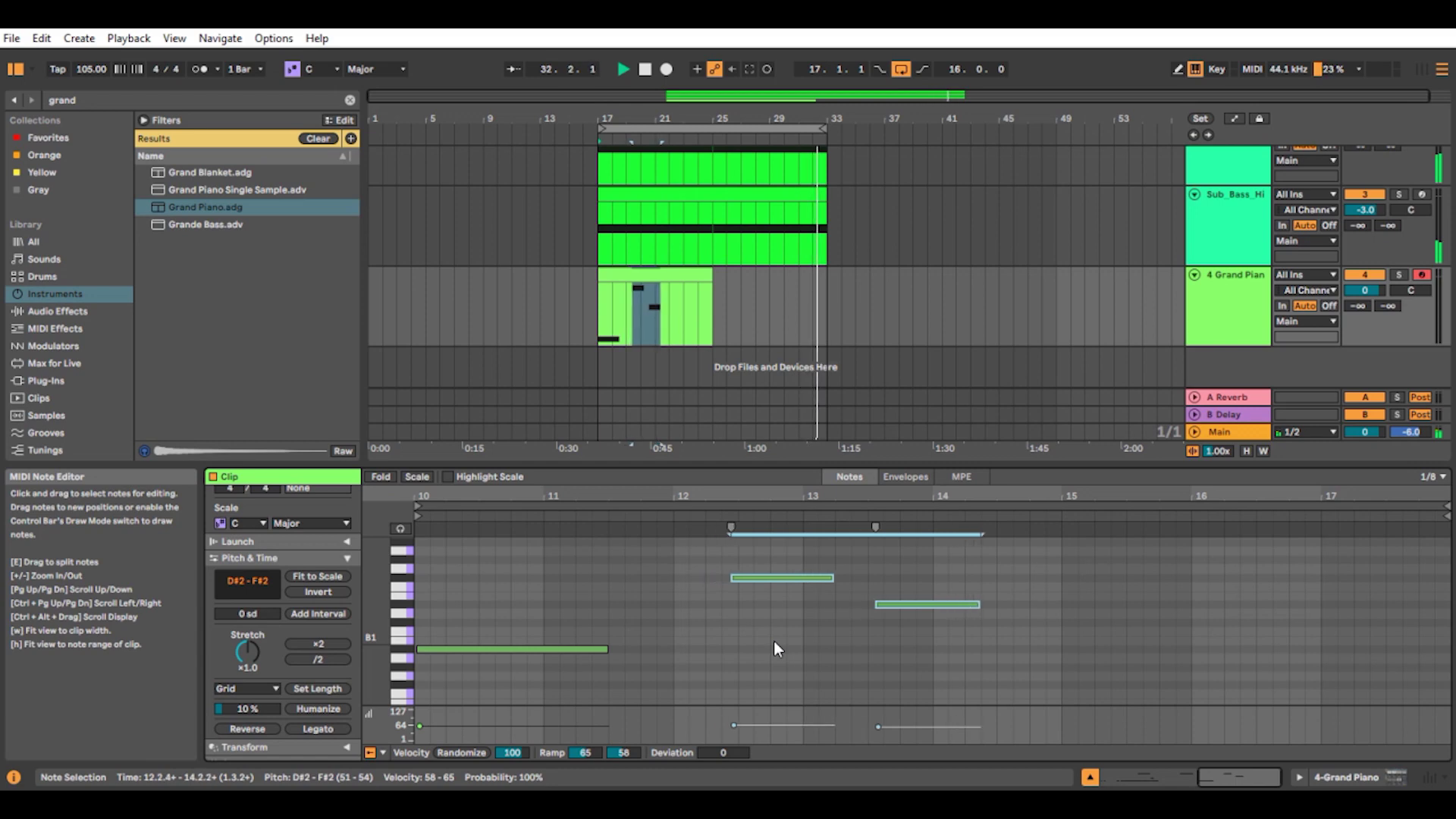
Step: Extend the A#1 note almost to bar 12, the F#2 note's start back to 12.1.3 and the D#2 note's end to about 14.3
click(748, 630)
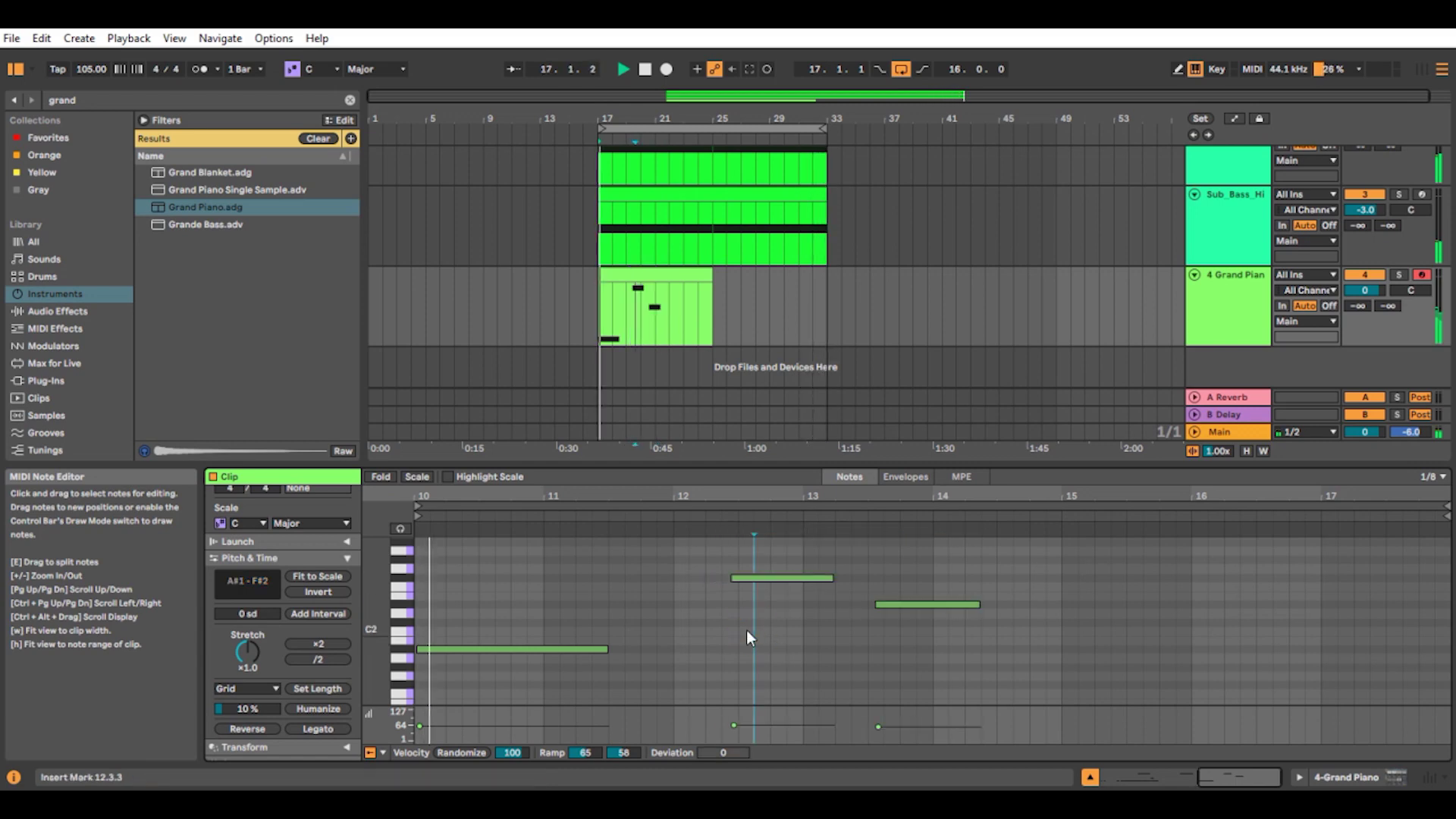
drag(608, 649, 660, 650)
drag(732, 578, 687, 576)
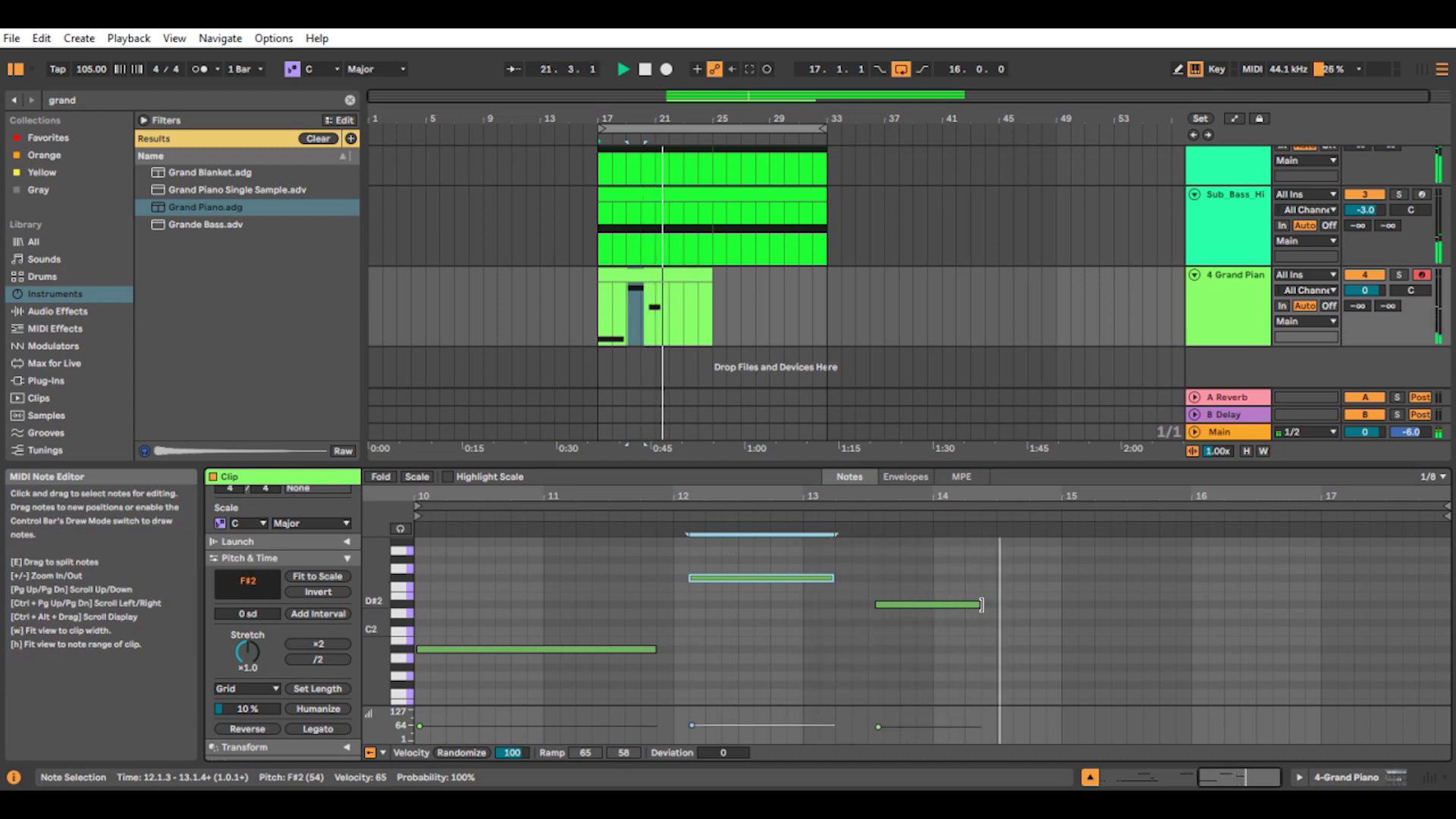
click(978, 604)
drag(978, 604, 995, 604)
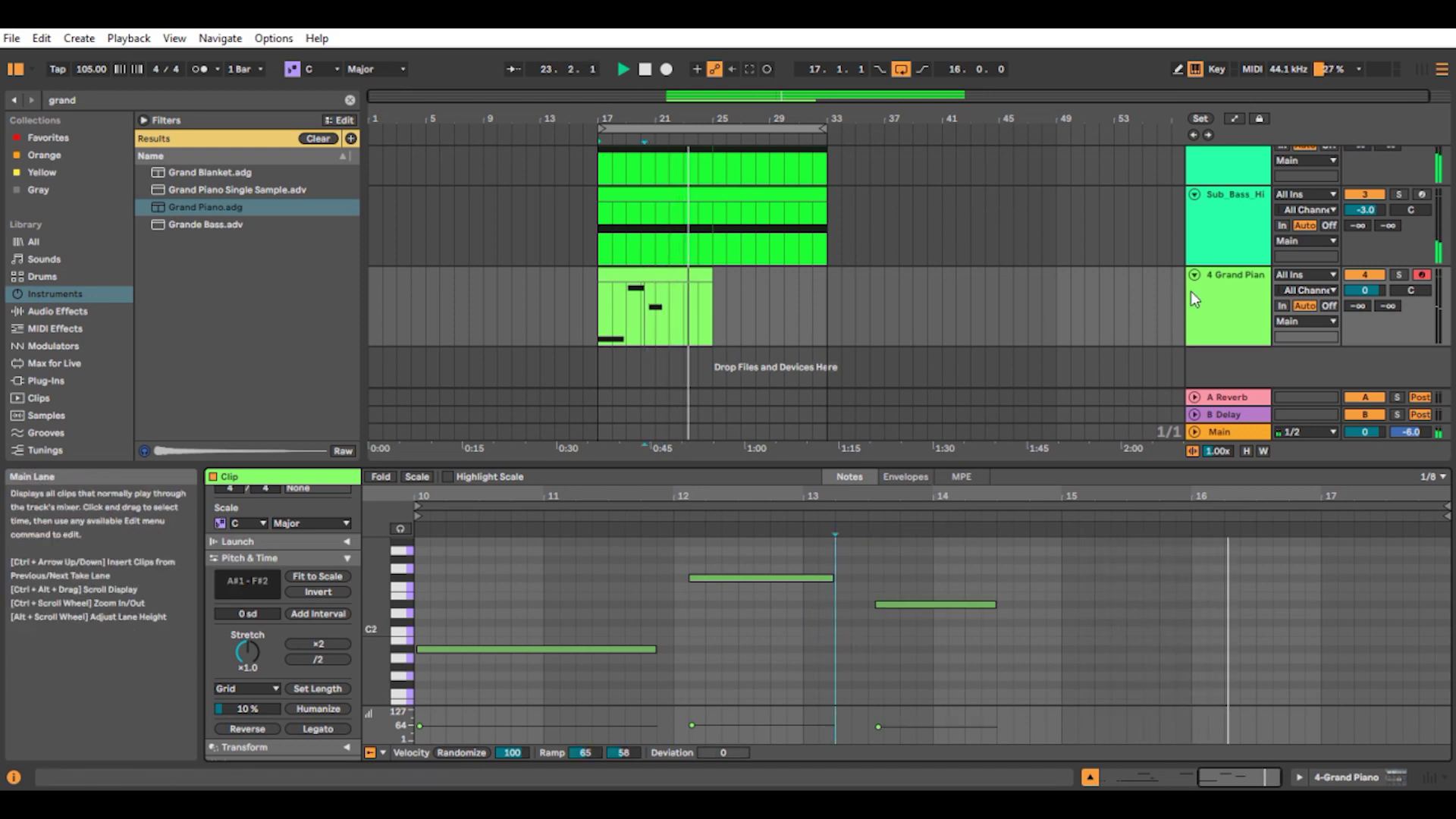
Step: Add a Reverb after the Grand Piano with Dry/Wet at 67 % and Decay at 1.53 s
click(1237, 278)
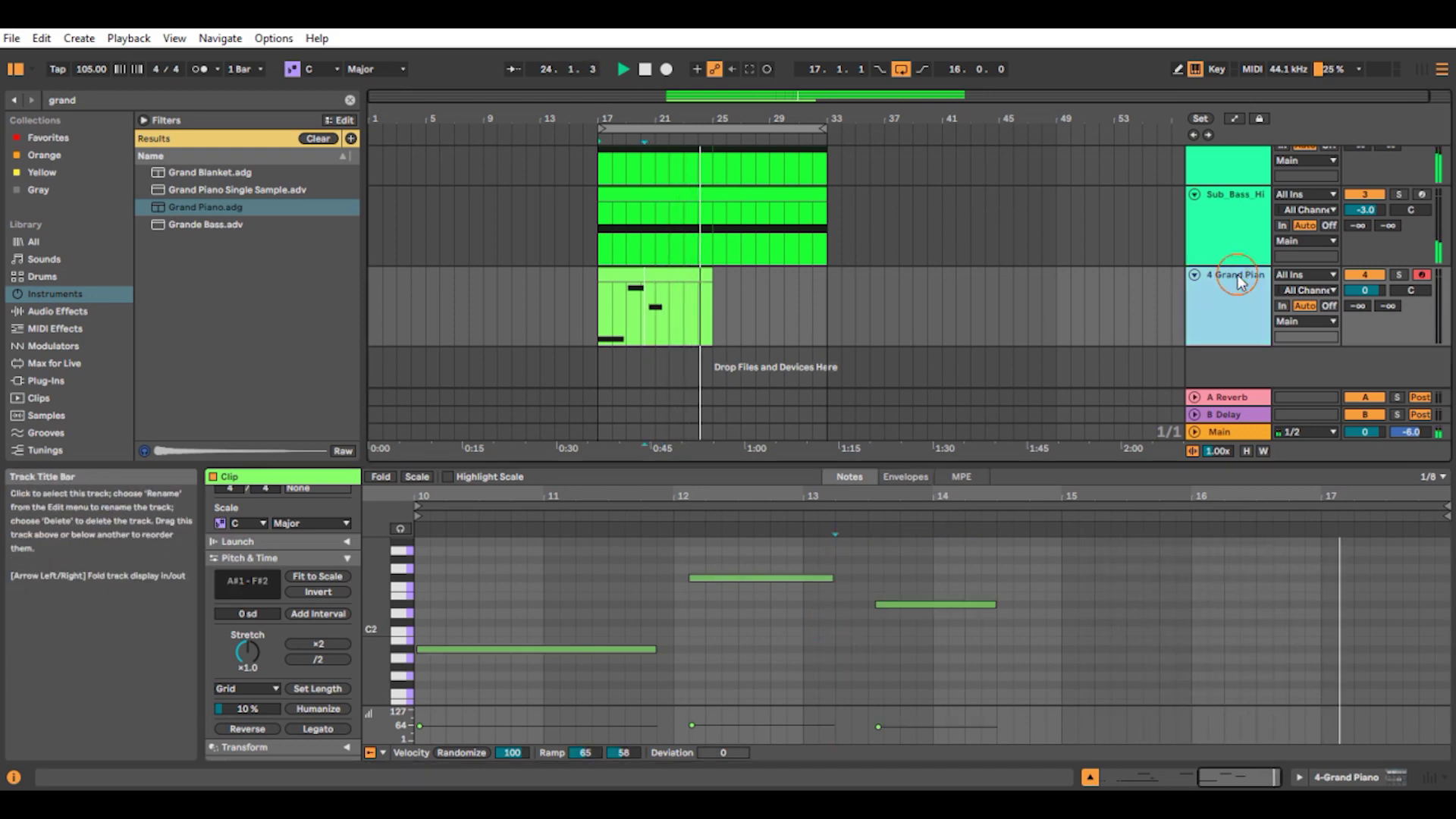
click(350, 100)
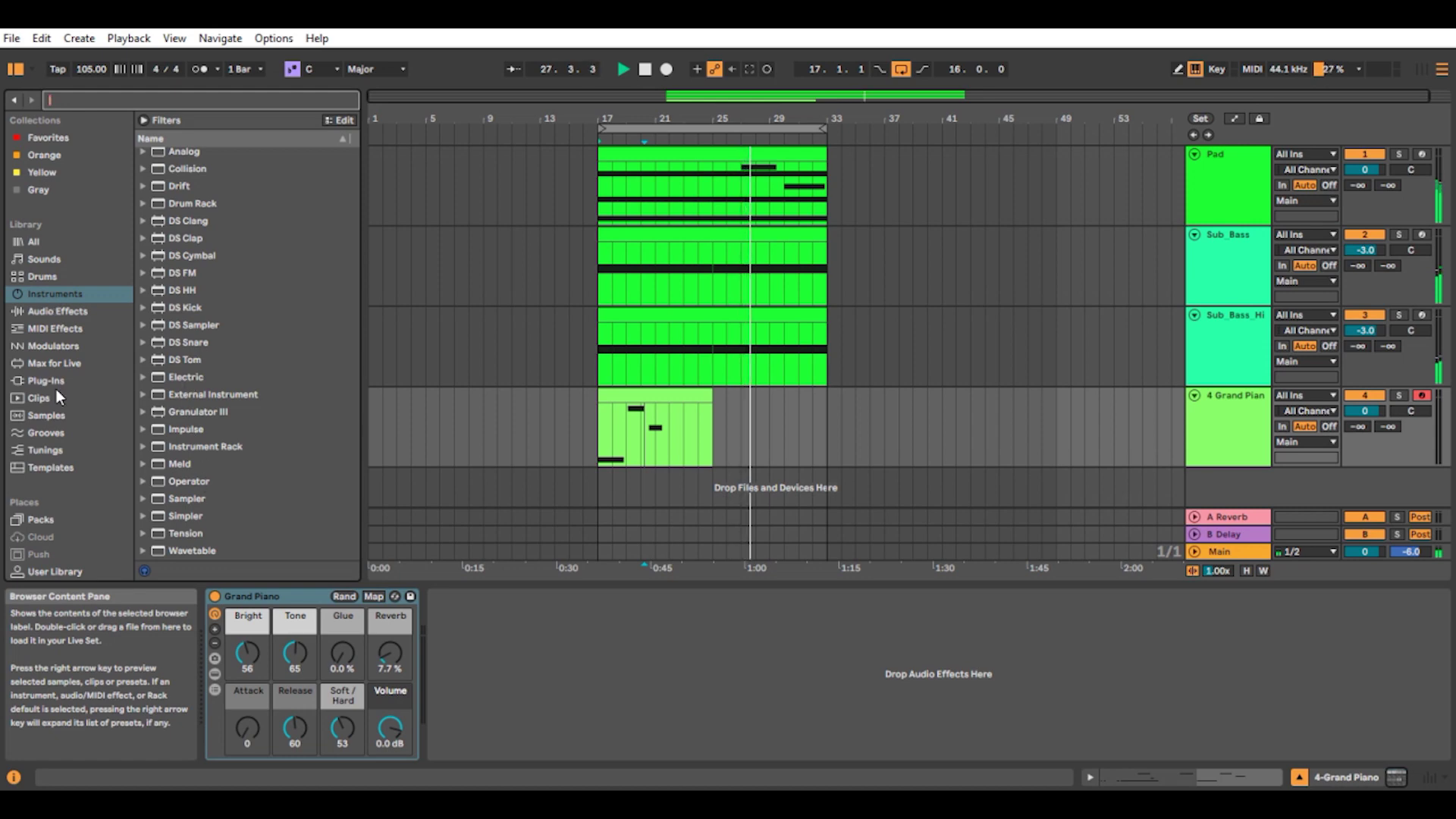
click(72, 317)
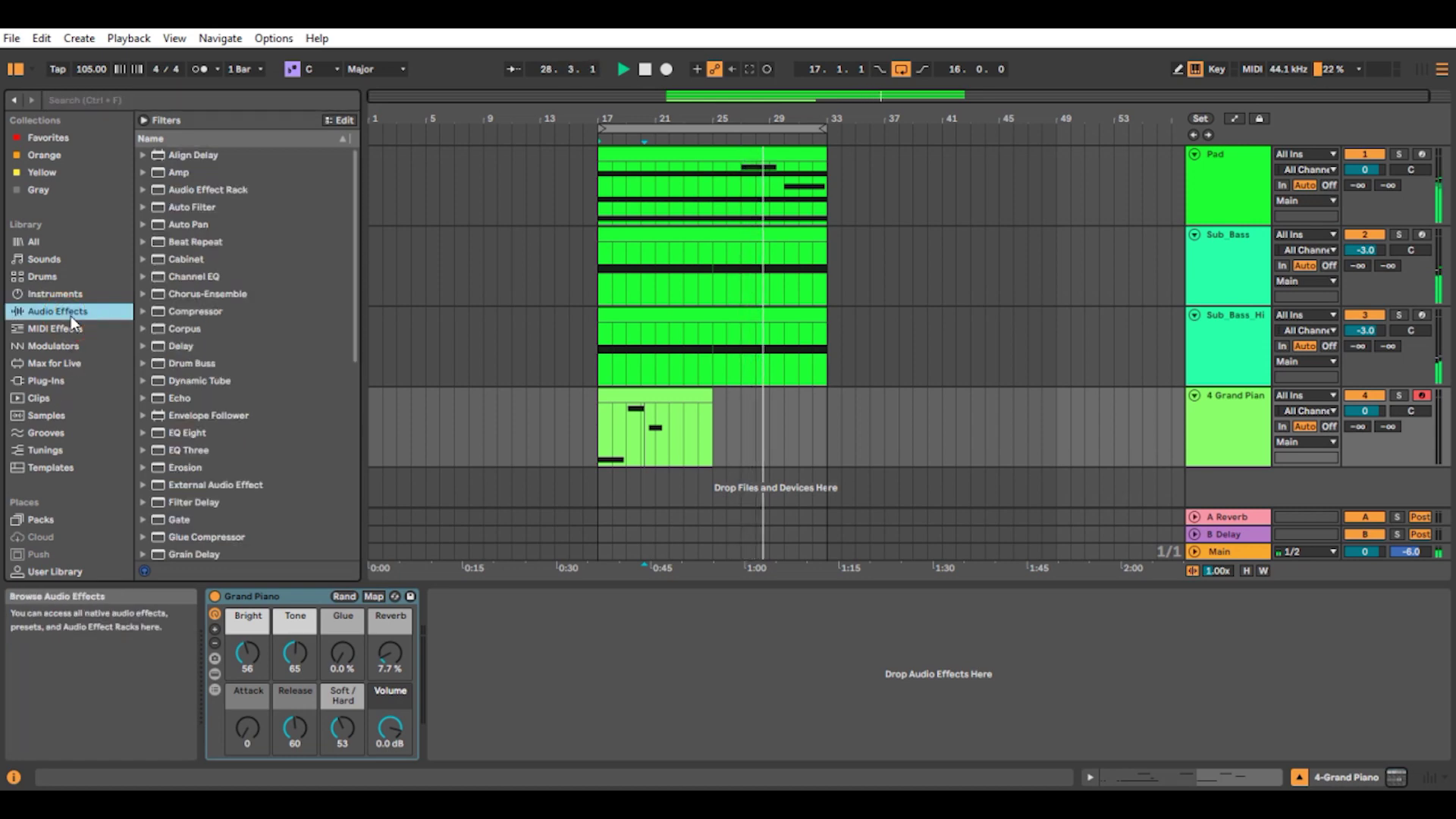
scroll(205, 344, down, 5)
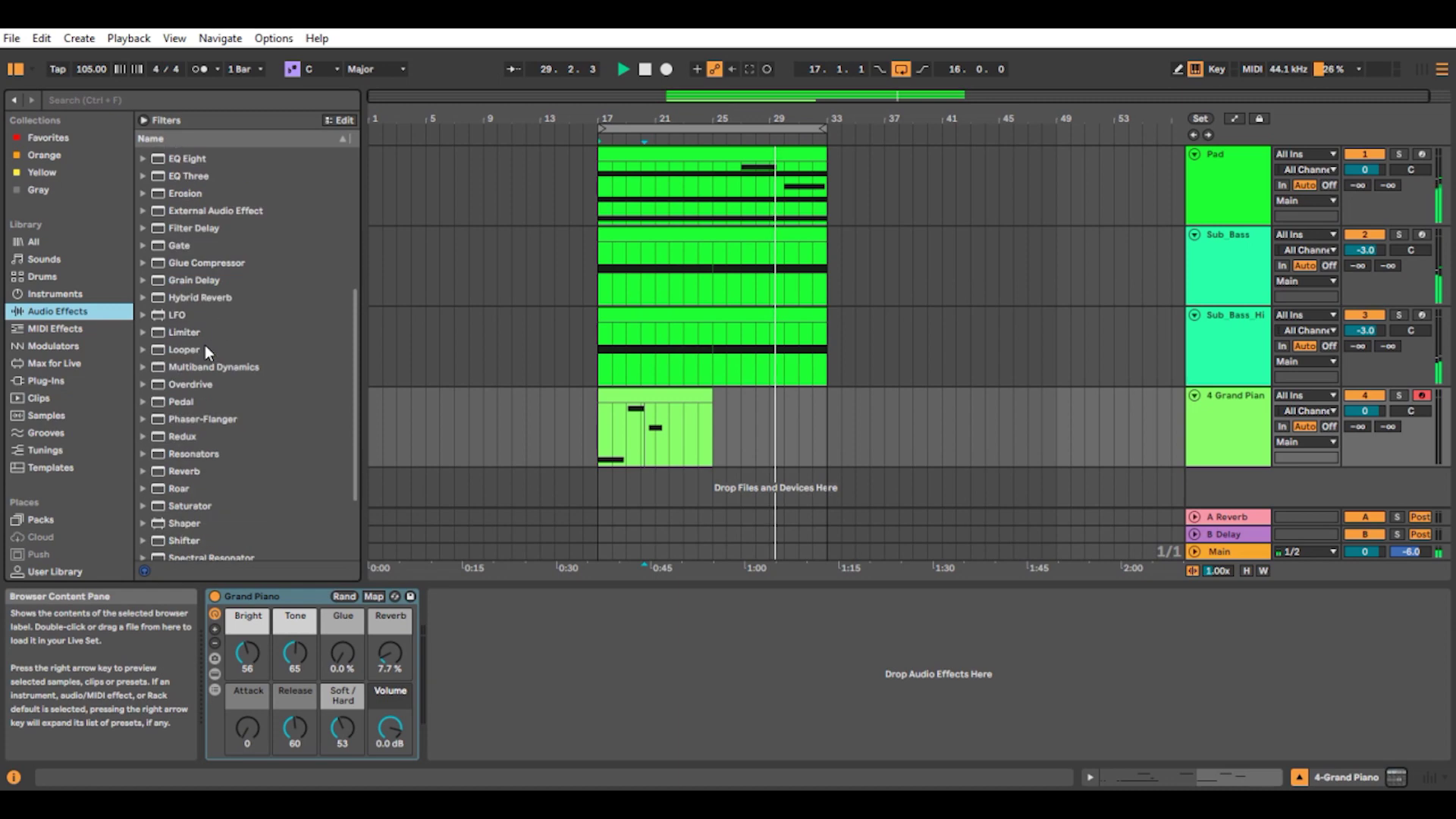
drag(189, 471, 615, 675)
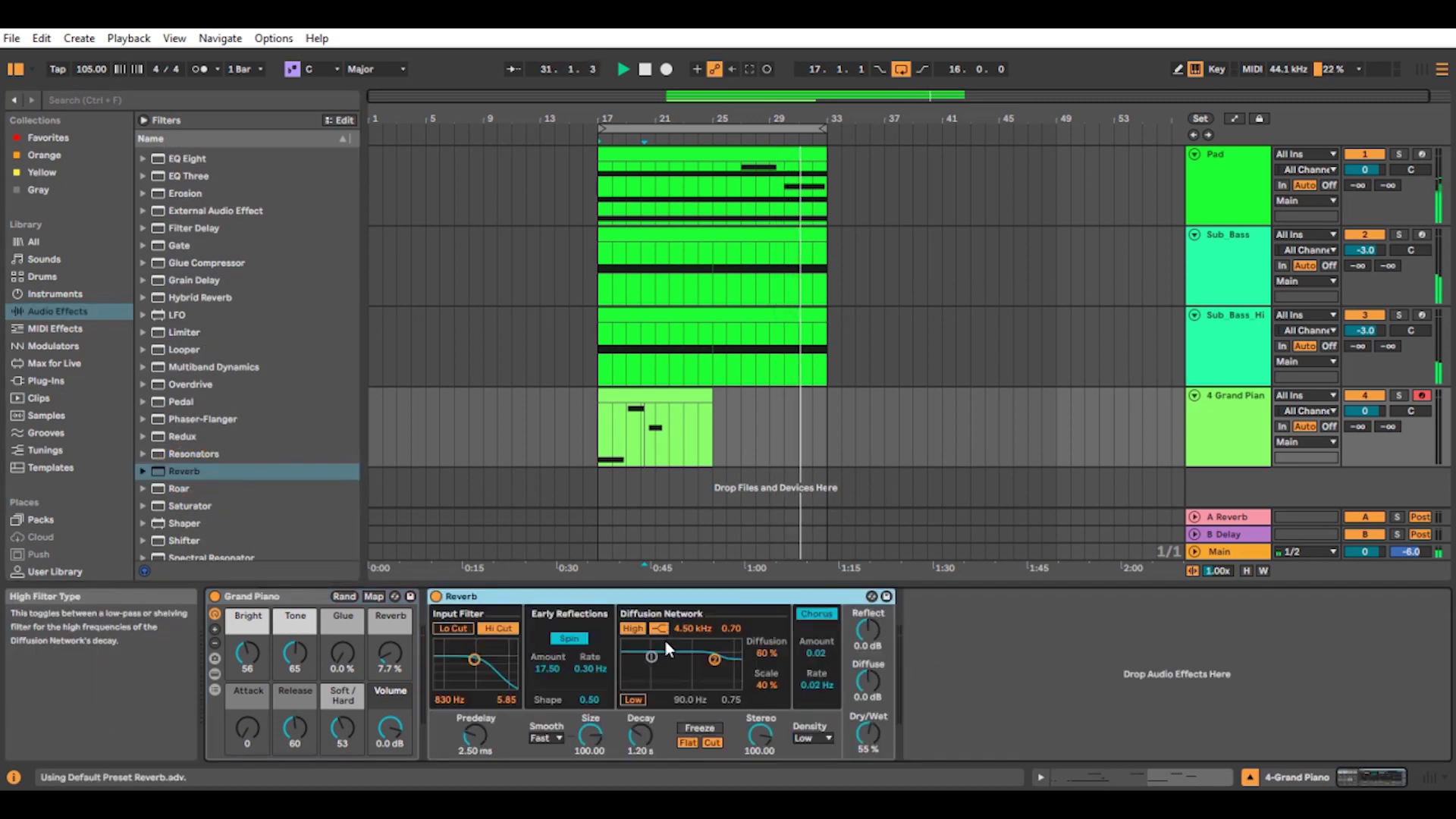
drag(868, 733, 868, 719)
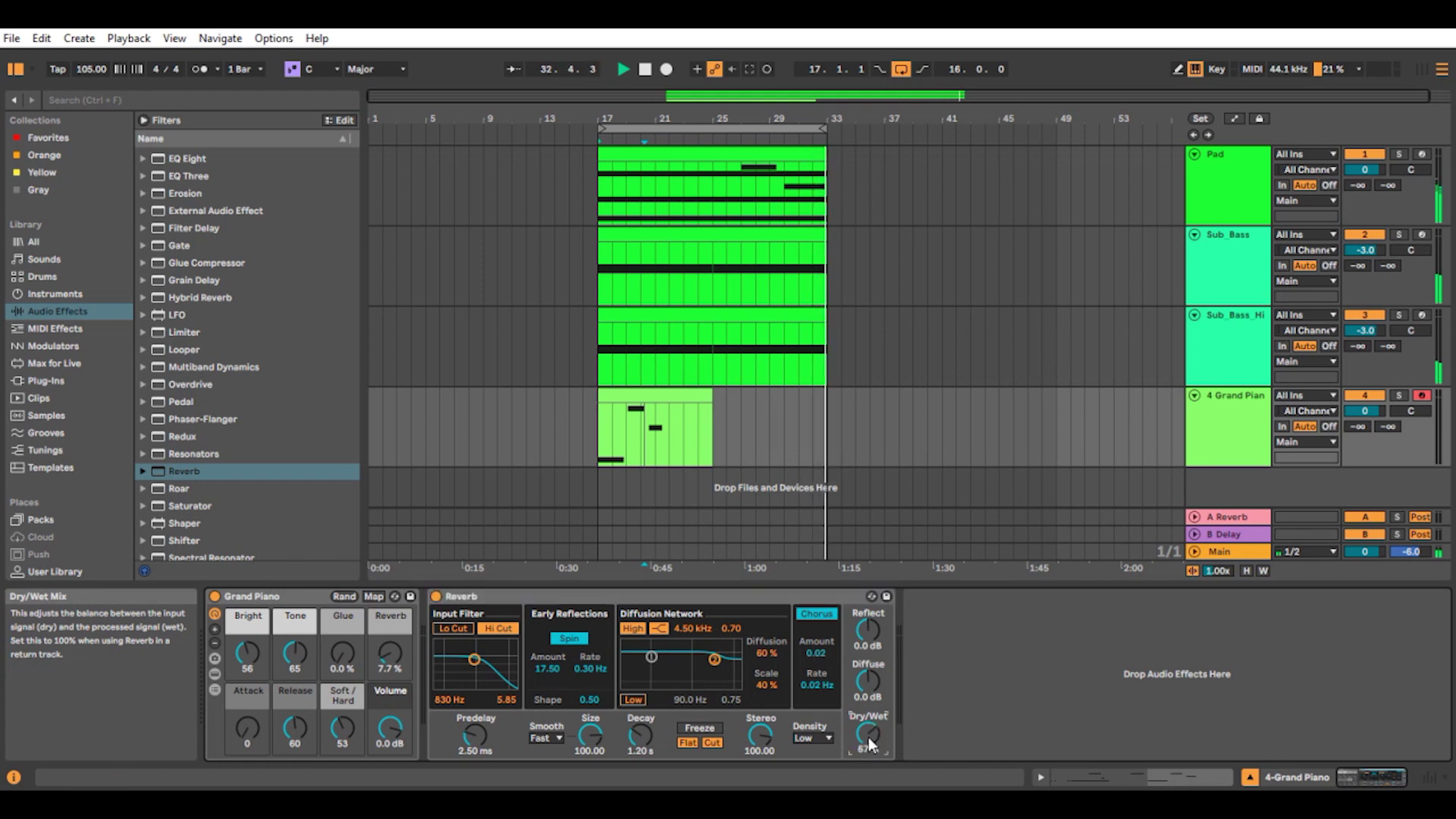
drag(643, 733, 643, 720)
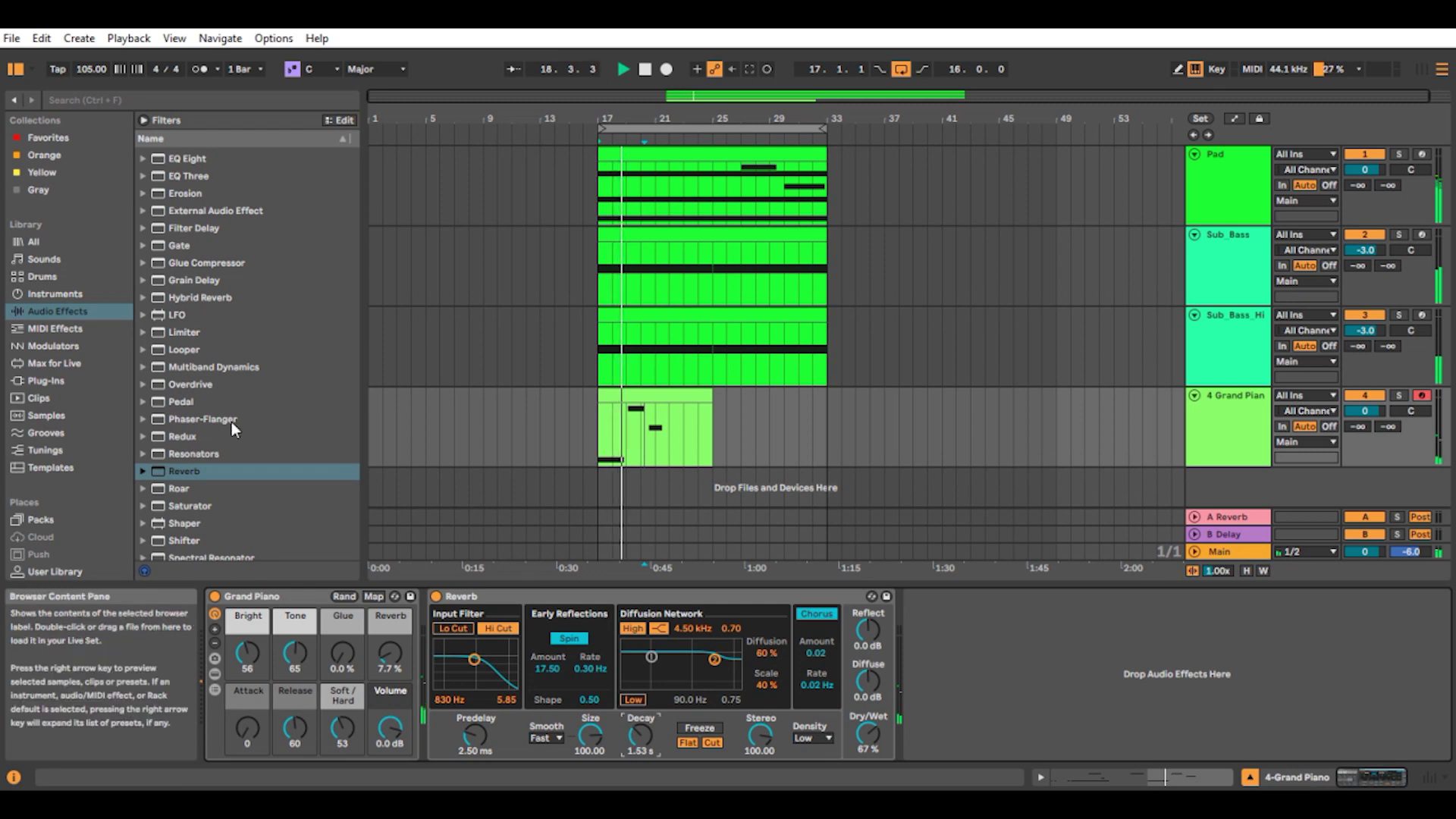
Step: Add a Hybrid Reverb after the piano's Reverb with Dry/Wet at 60 %, and set the first Reverb's Decay to 3.62 s
drag(208, 297, 1045, 661)
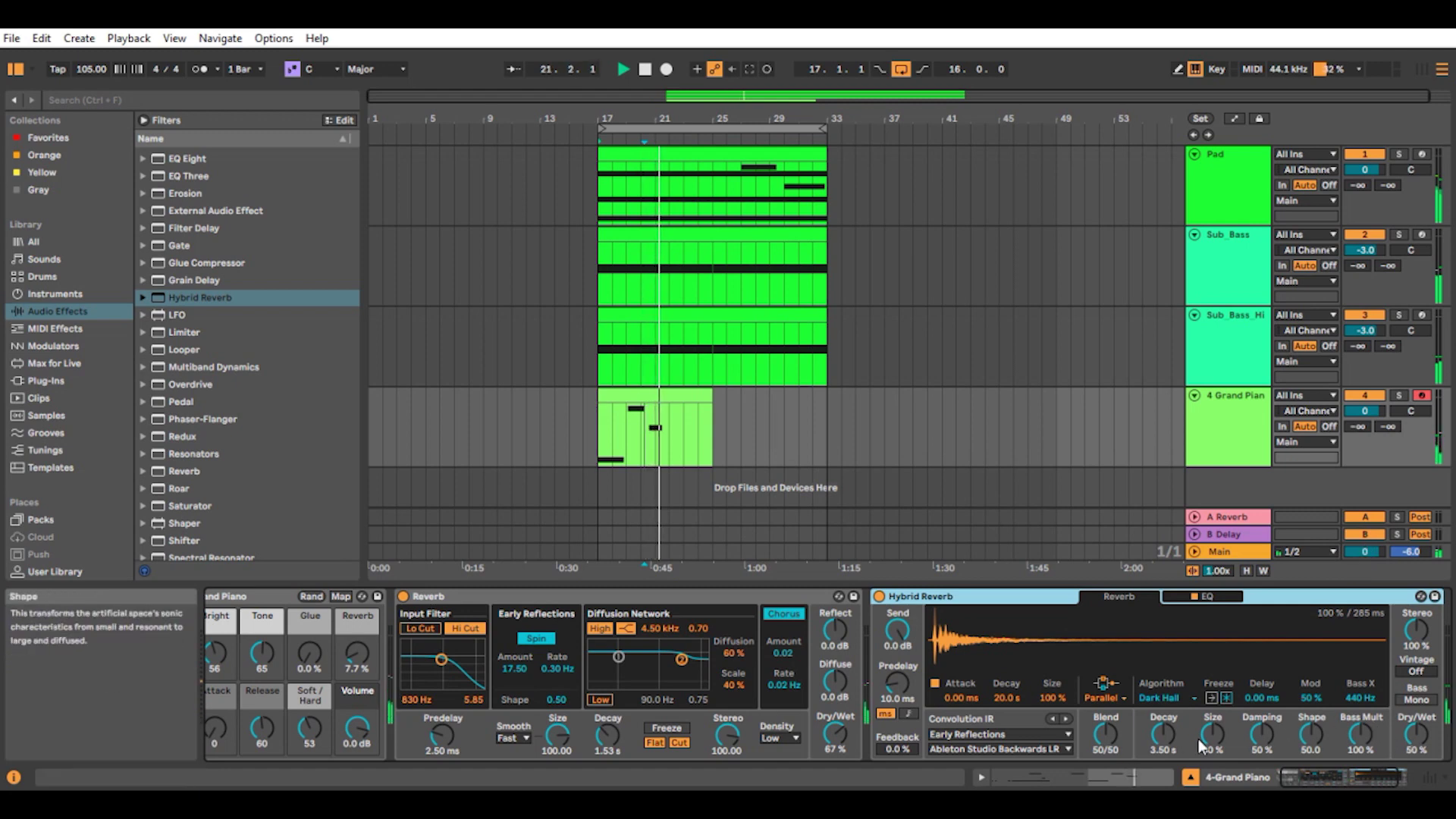
drag(1414, 746, 1413, 740)
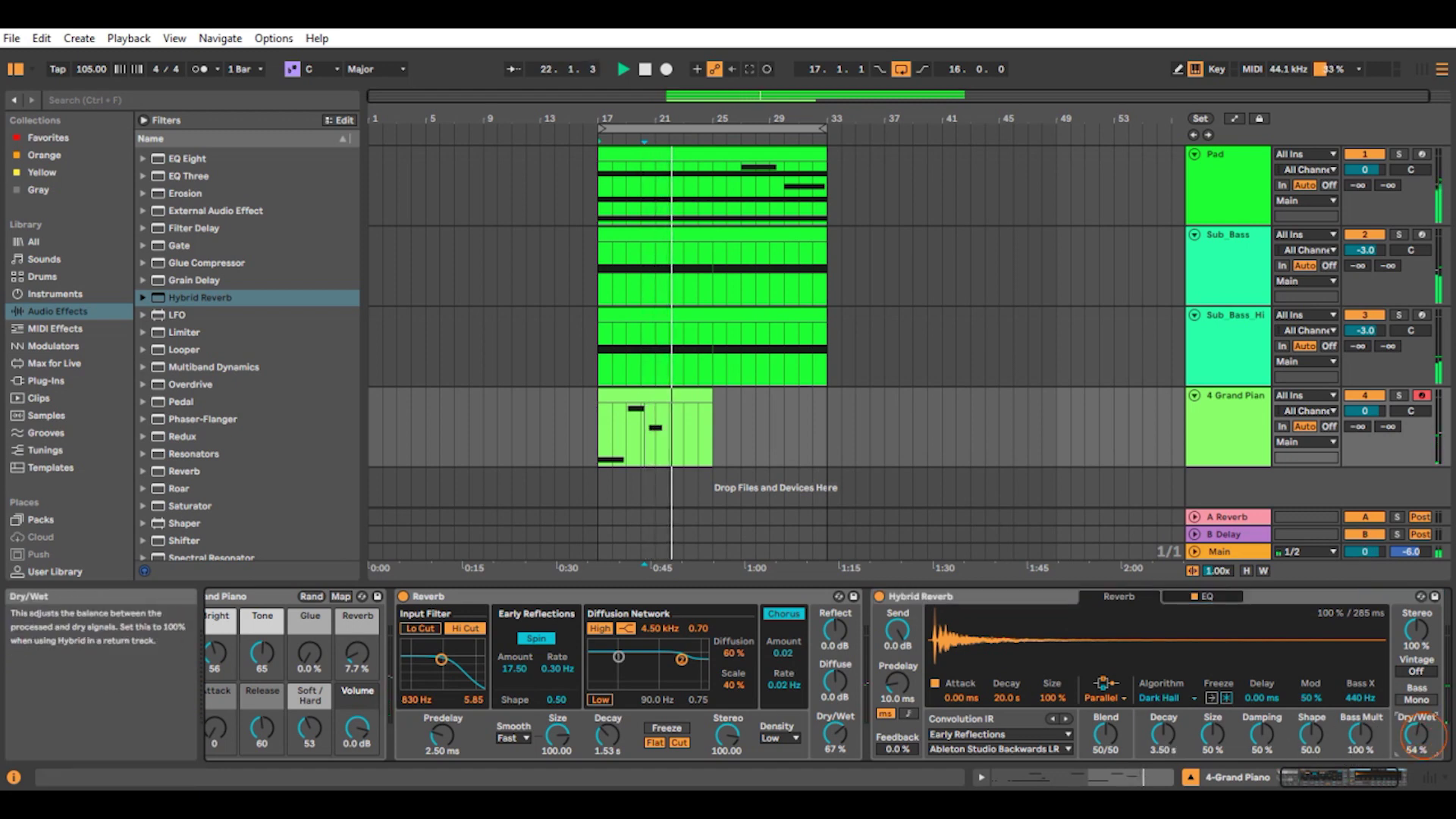
drag(607, 734, 607, 722)
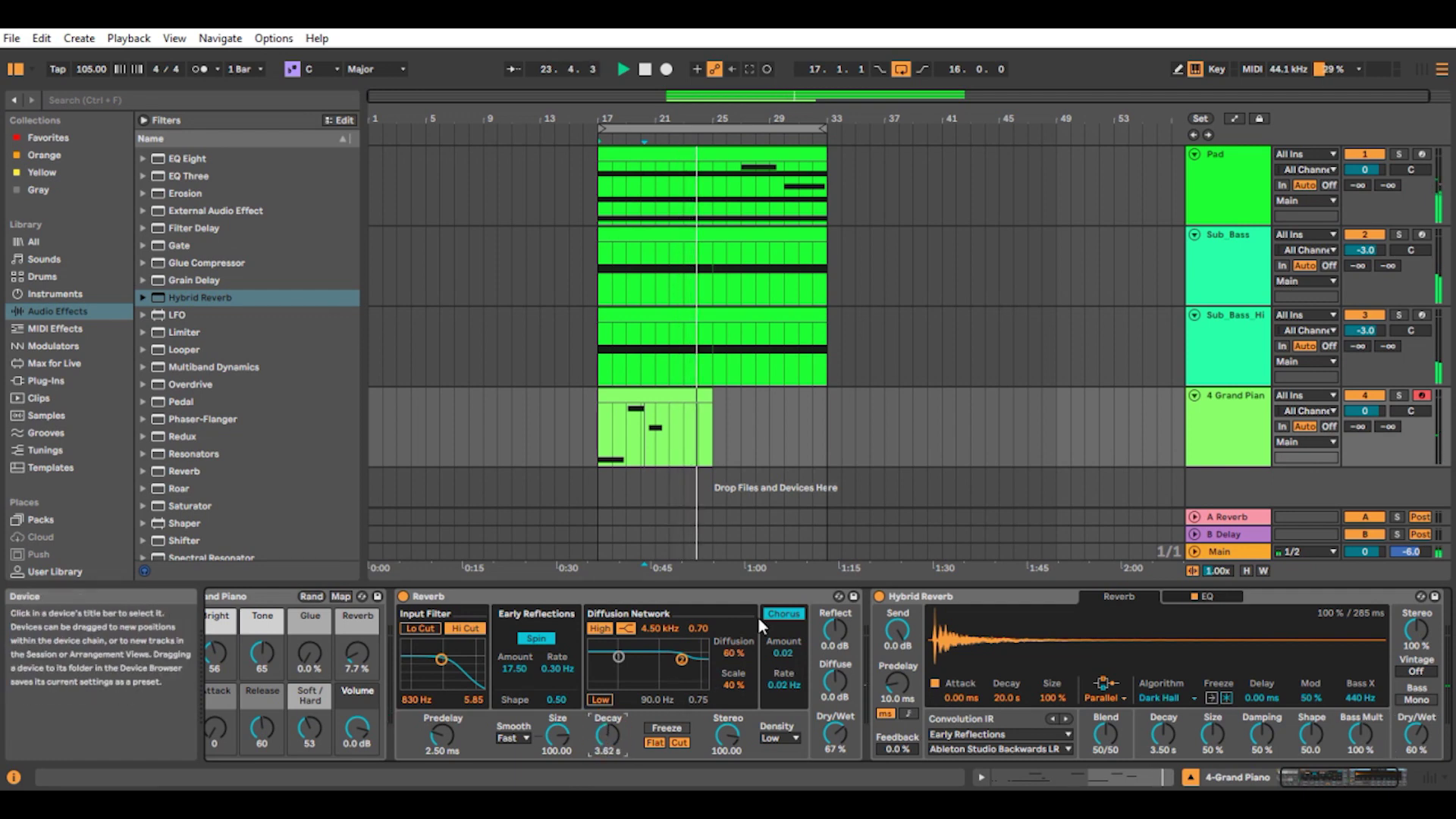
Step: Replay the loop with the Grand Piano track soloed and set the Hybrid Reverb's Dry/Wet to 66 %
key(space)
key(space)
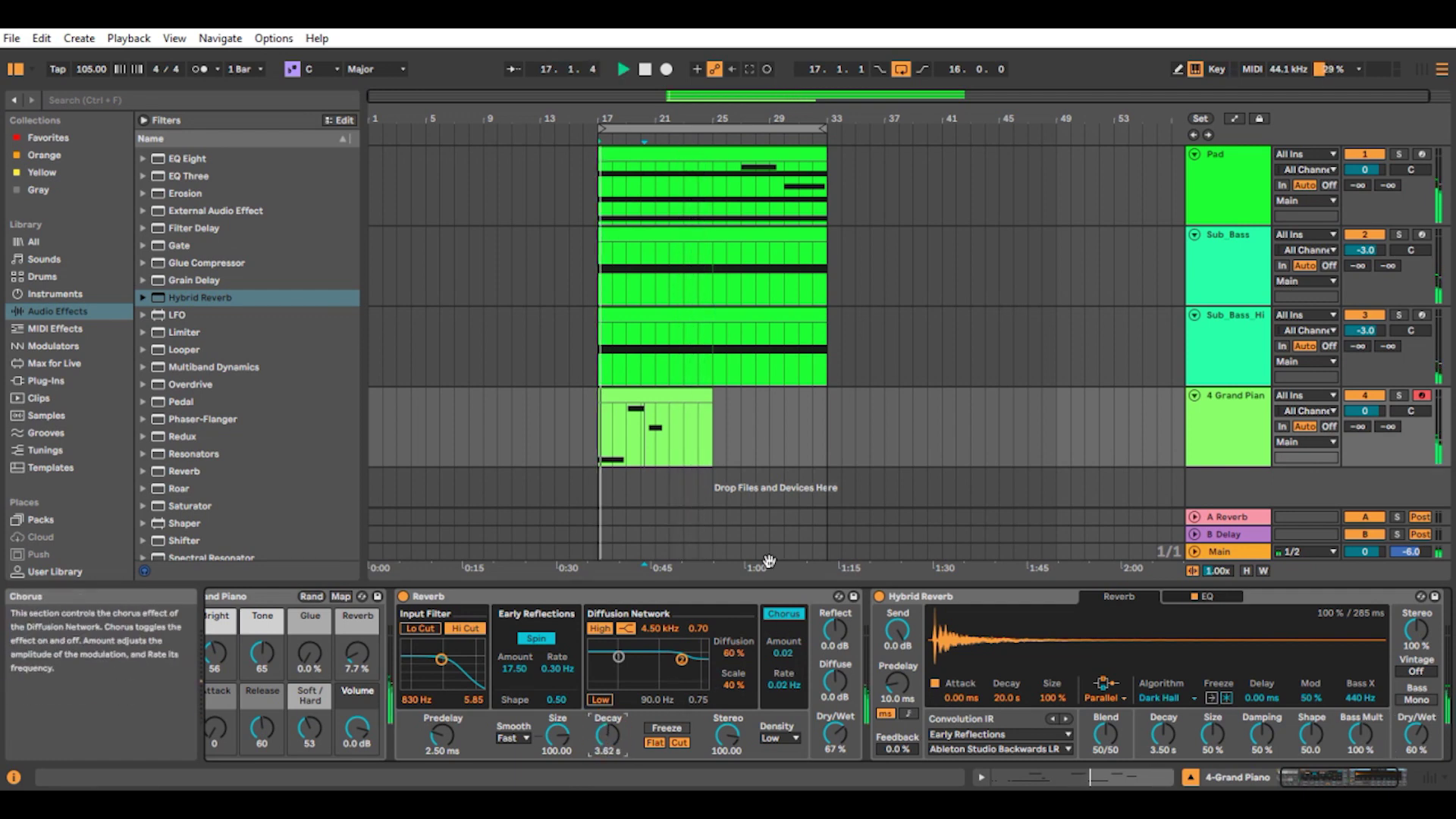
click(1399, 395)
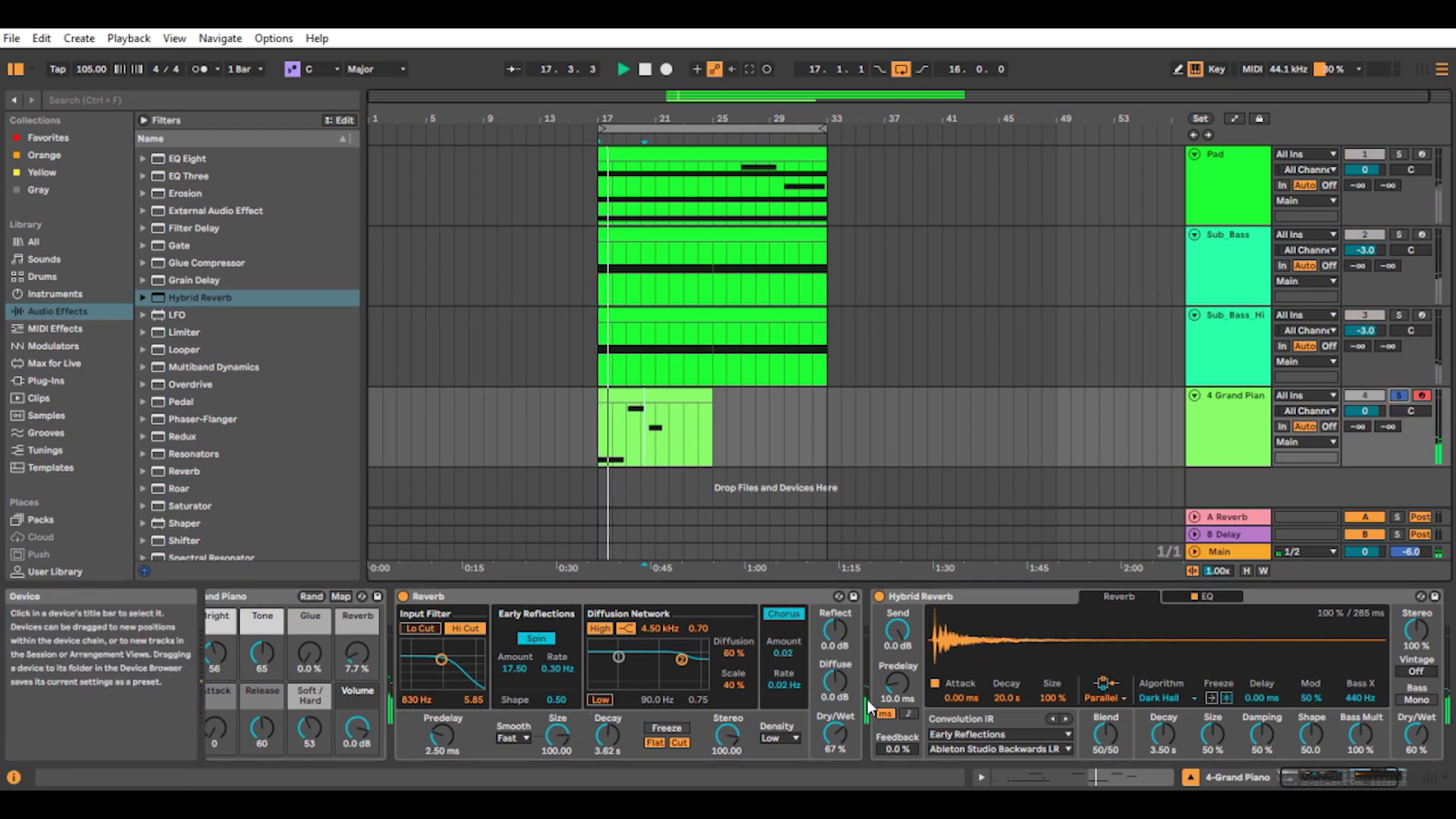
click(1414, 736)
drag(1414, 736, 1413, 725)
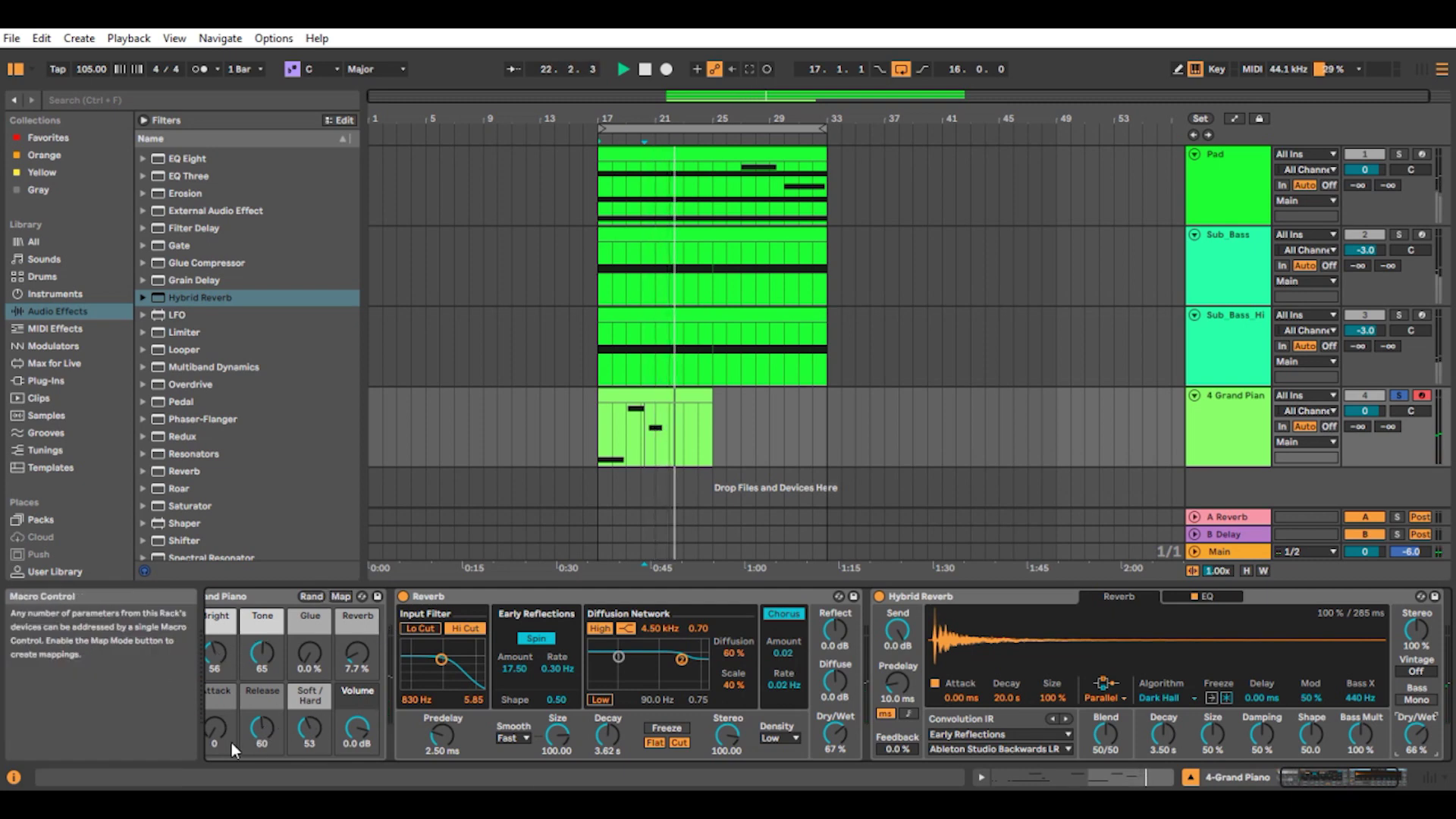
Step: Replay the soloed piano and compare its sound with the Reverb's Chorus switched off and on again
key(space)
key(space)
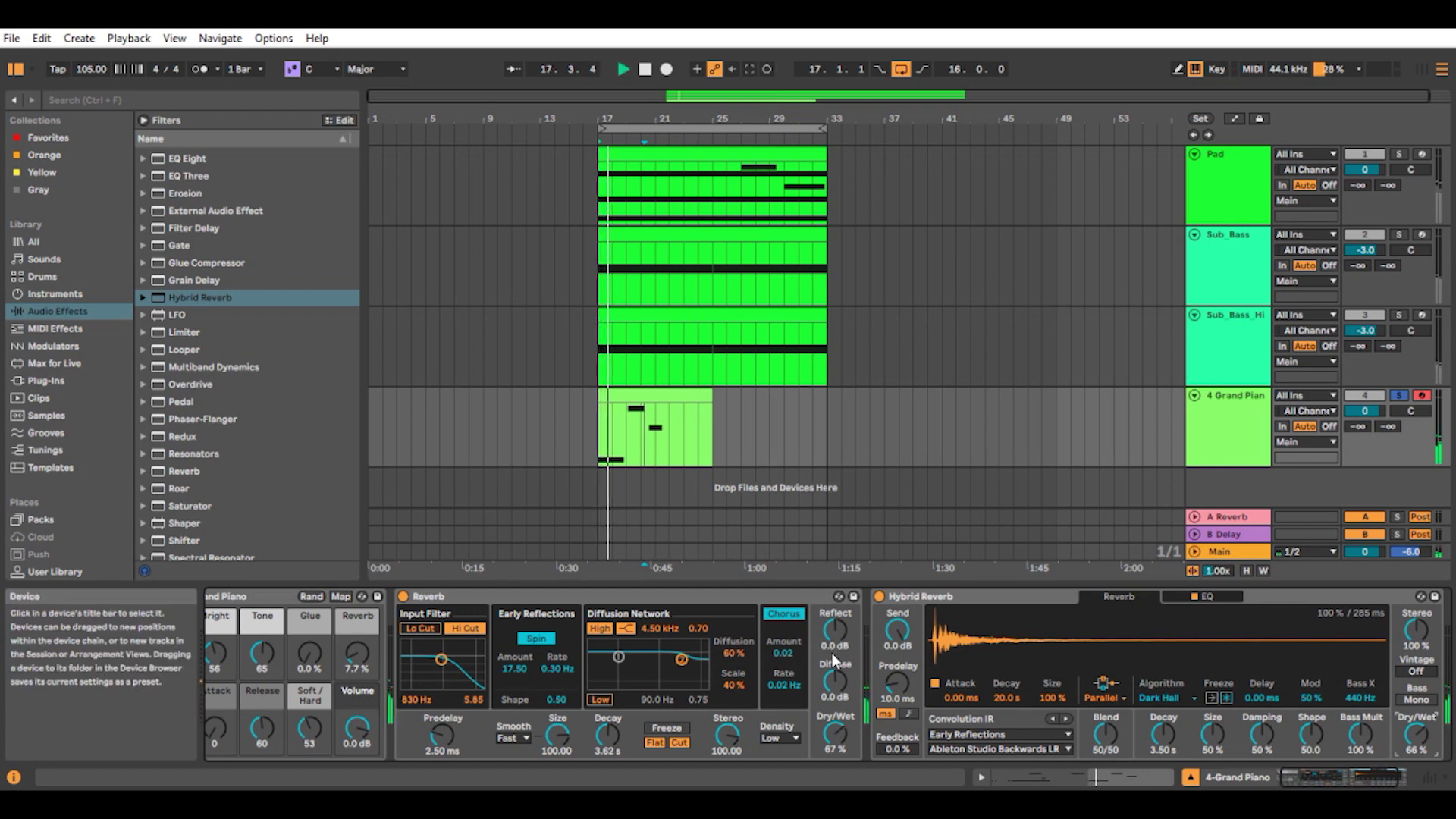
click(787, 614)
key(space)
key(space)
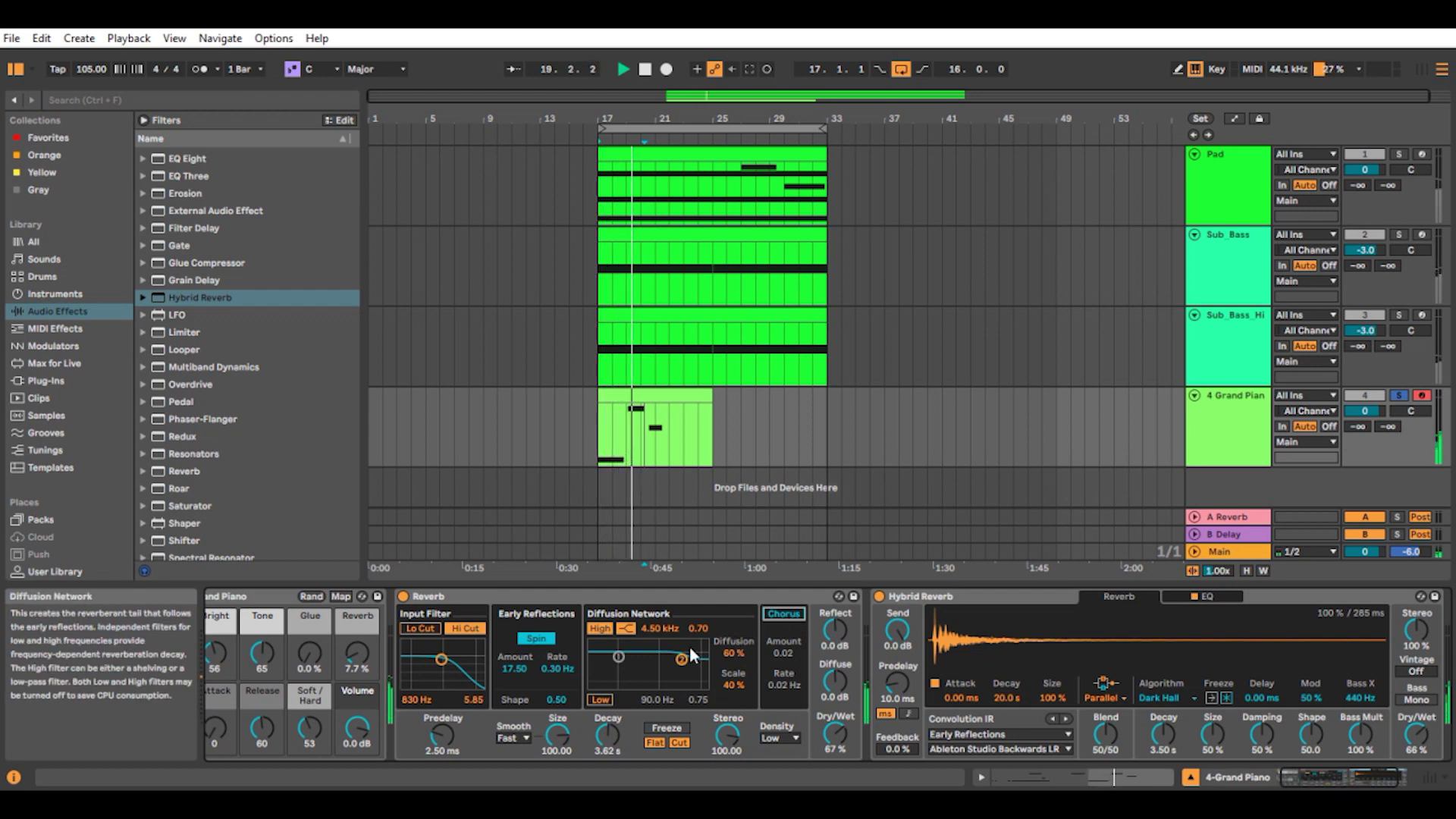
click(783, 616)
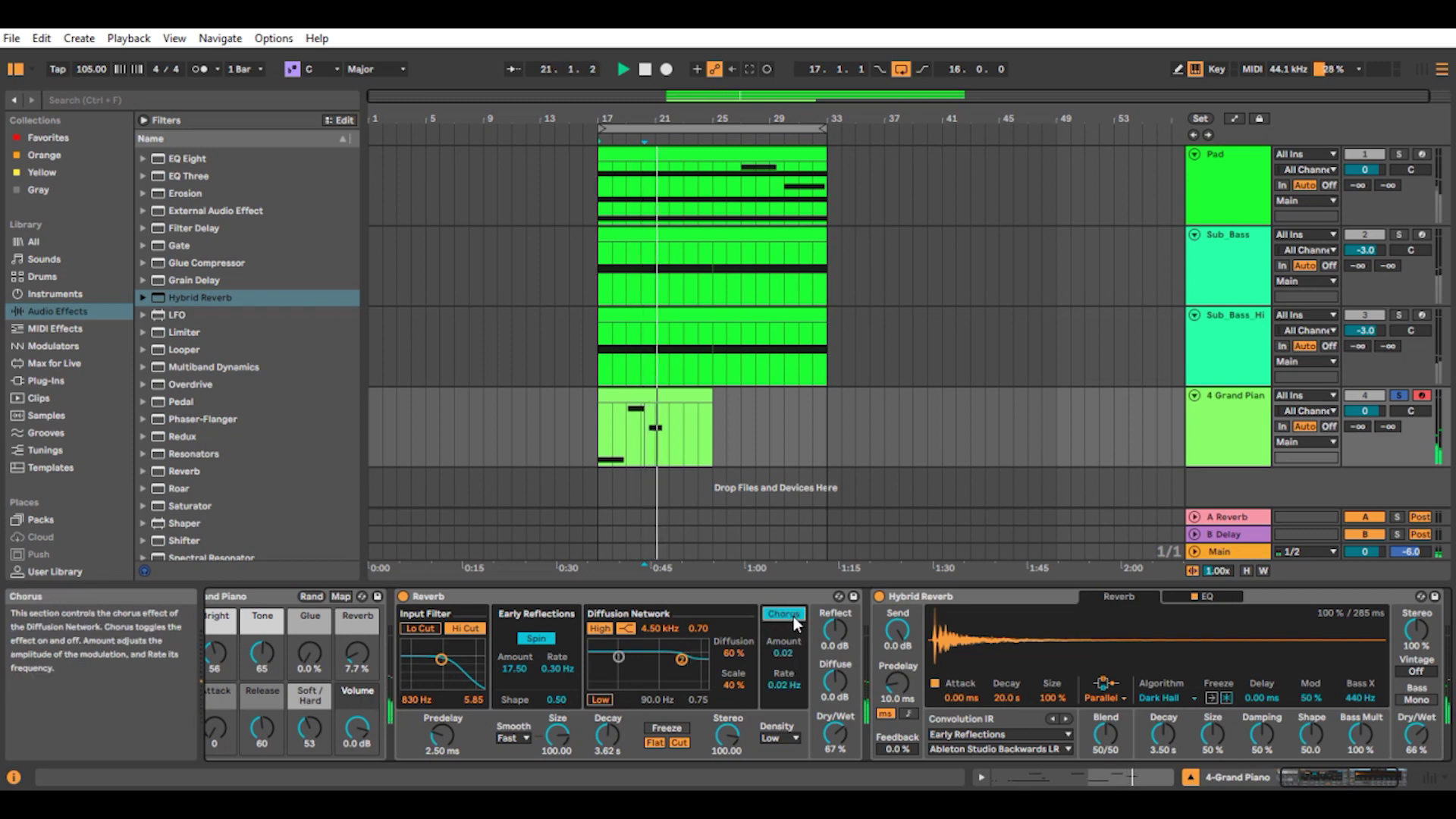
Step: Take the Grand Piano track out of solo and replay the loop from bar 17, soloing Sub_Bass for a moment
click(1399, 395)
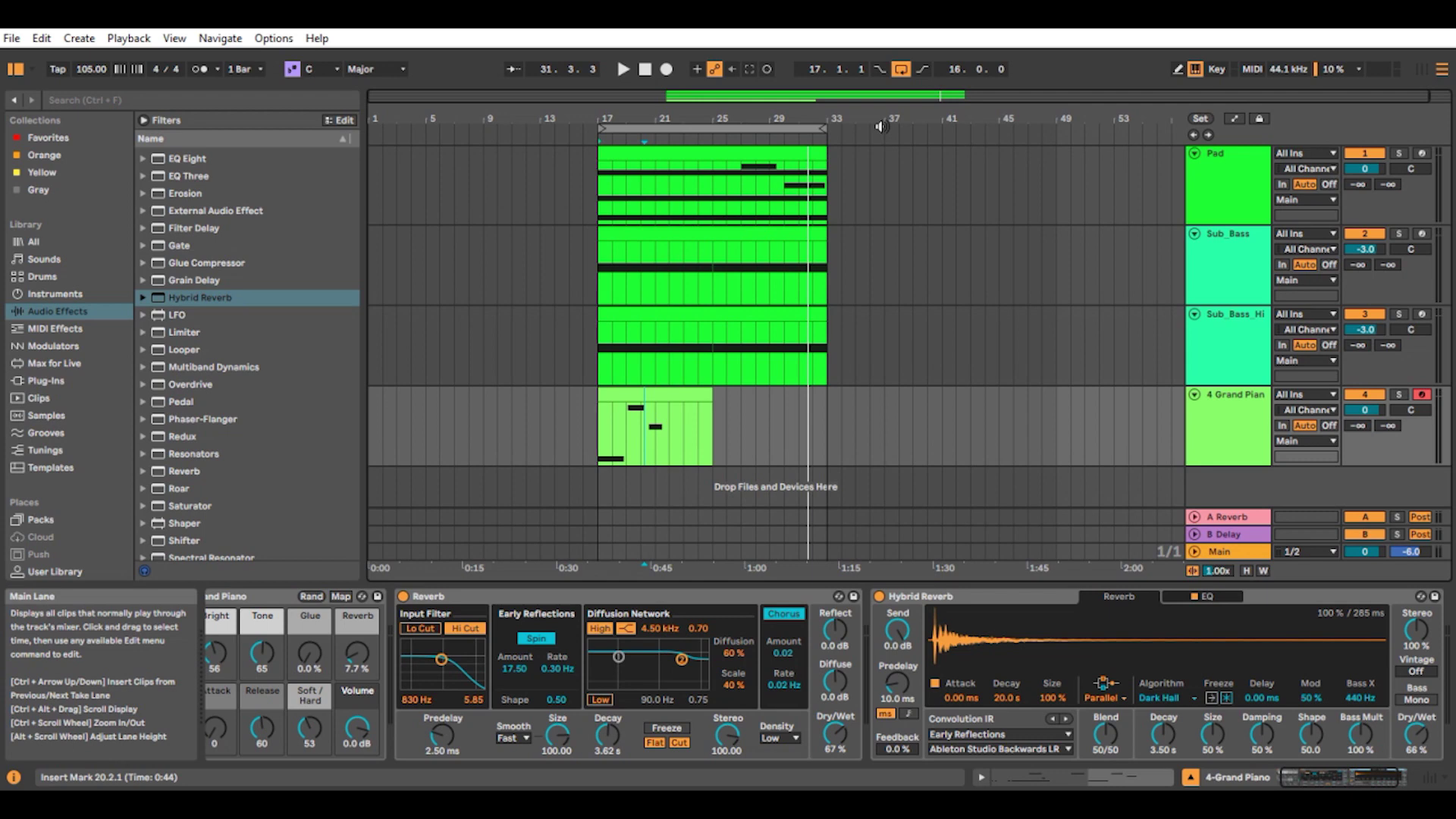
click(720, 128)
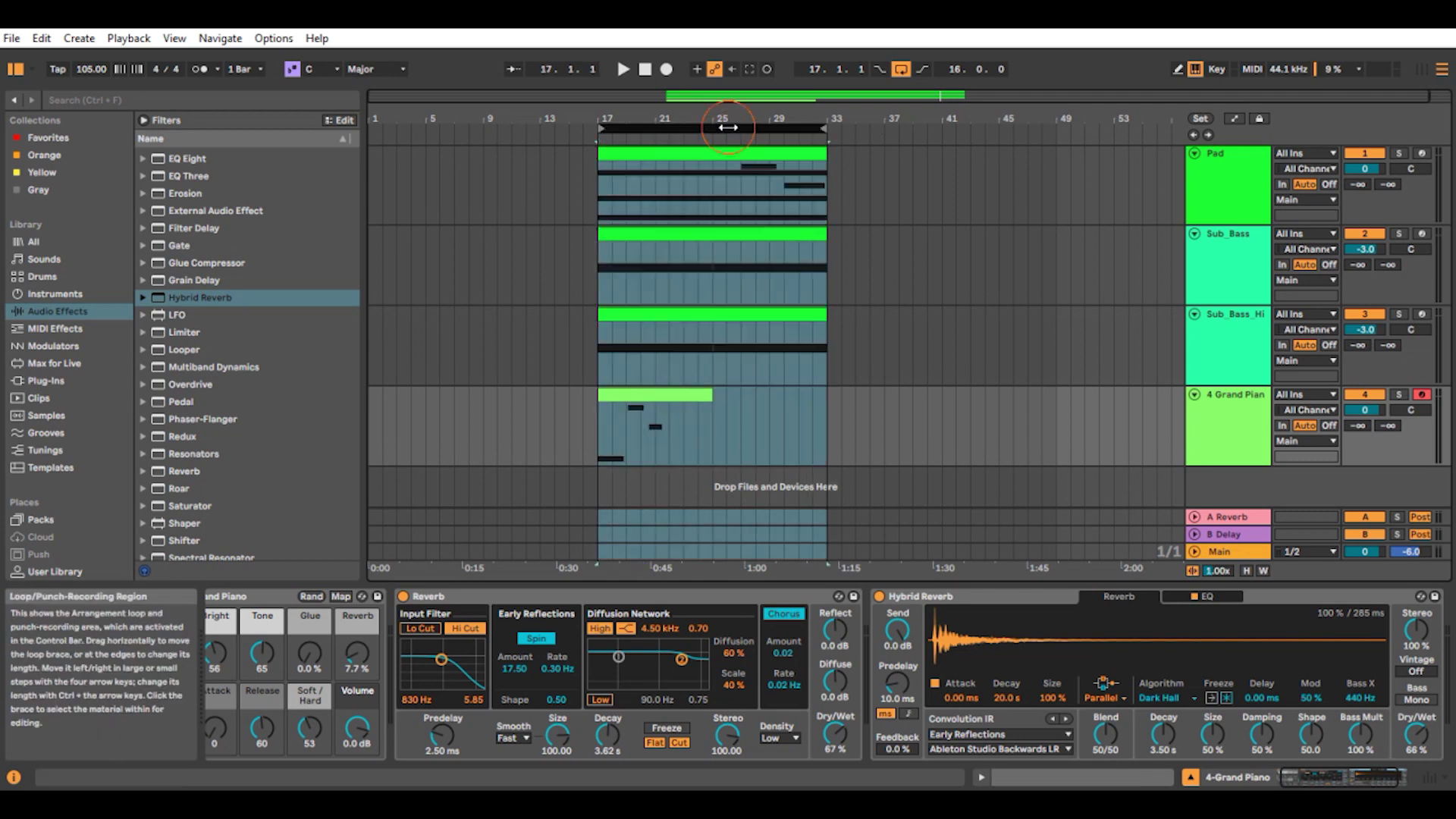
key(space)
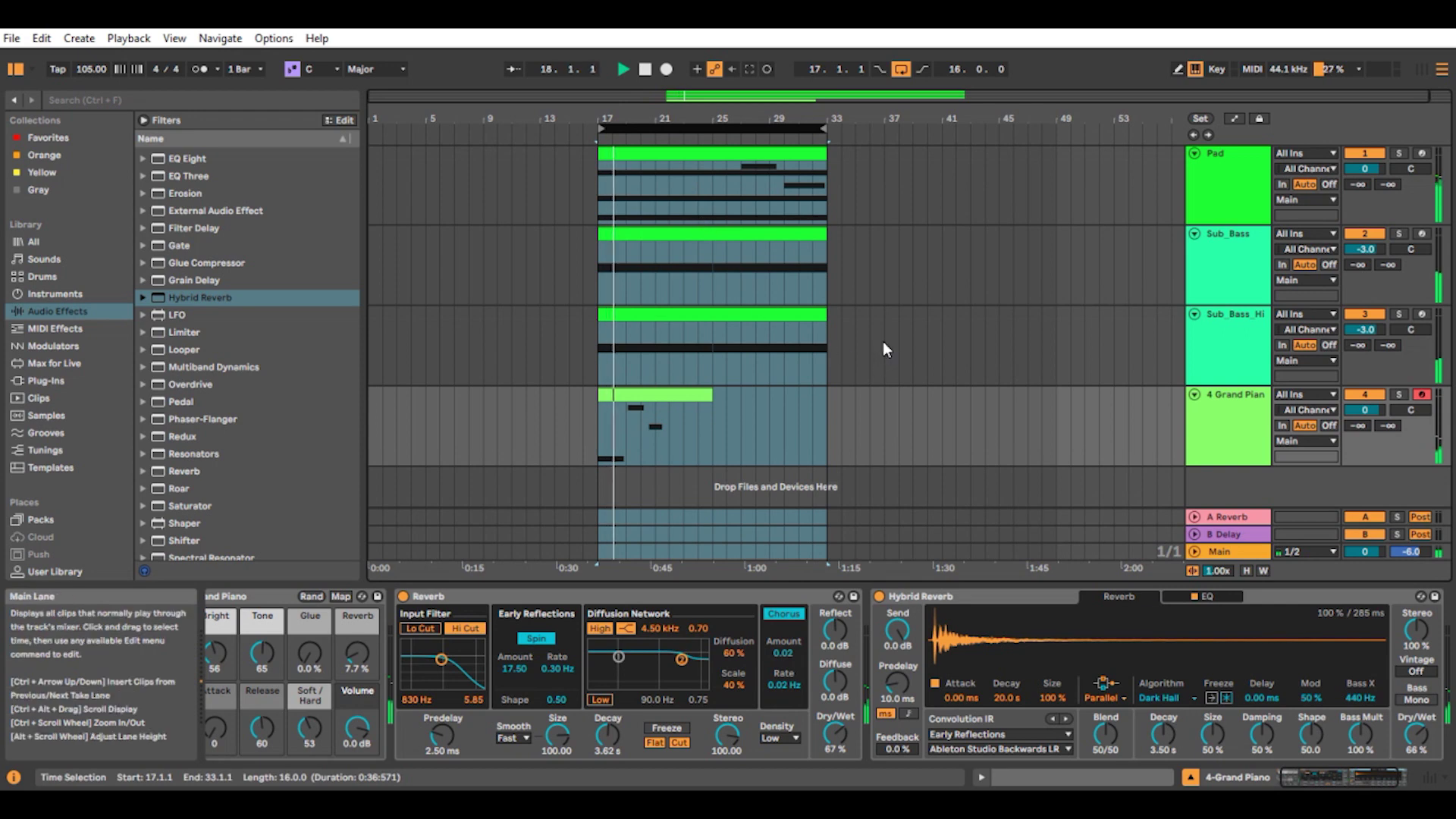
click(1399, 236)
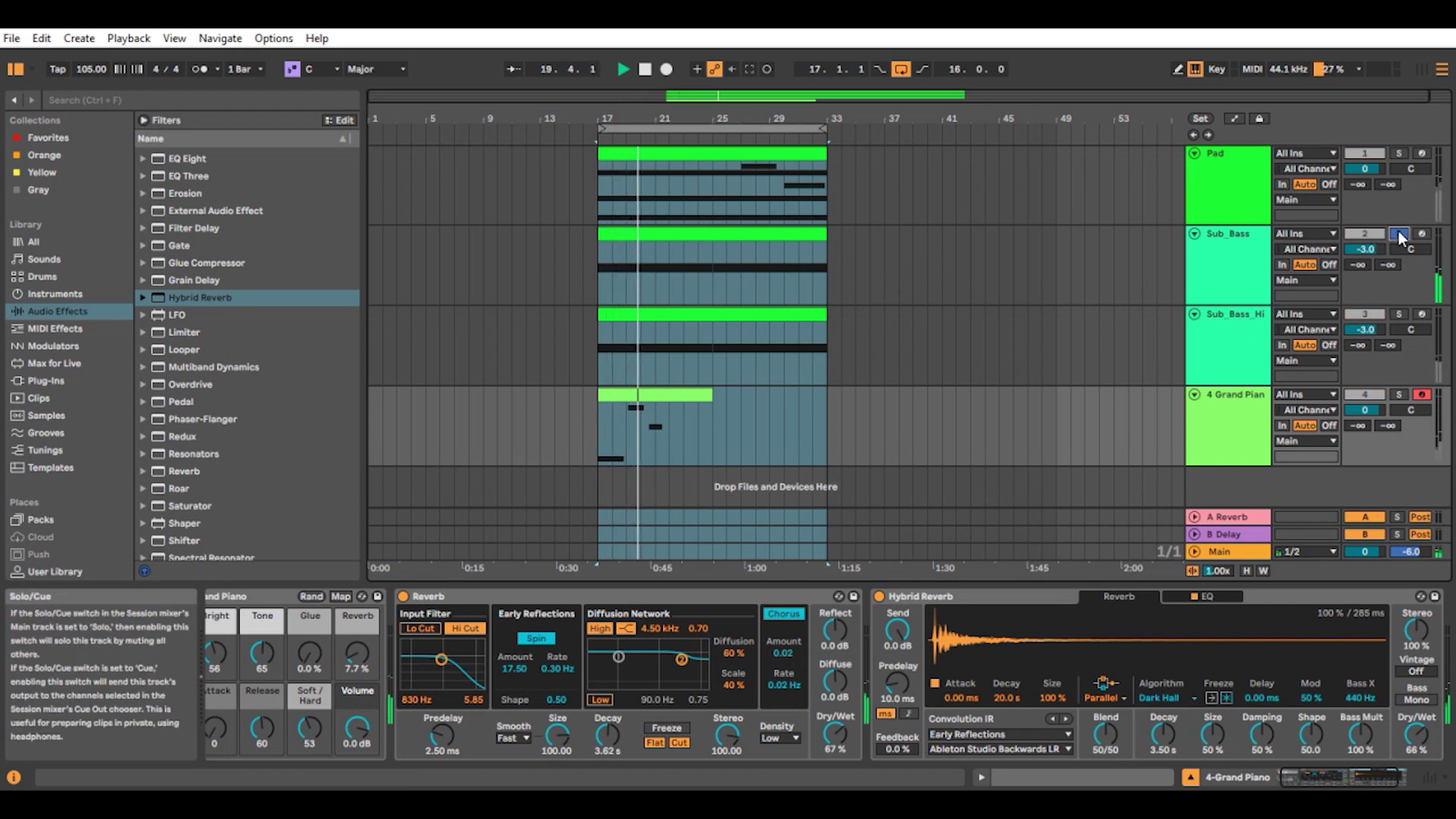
click(1399, 236)
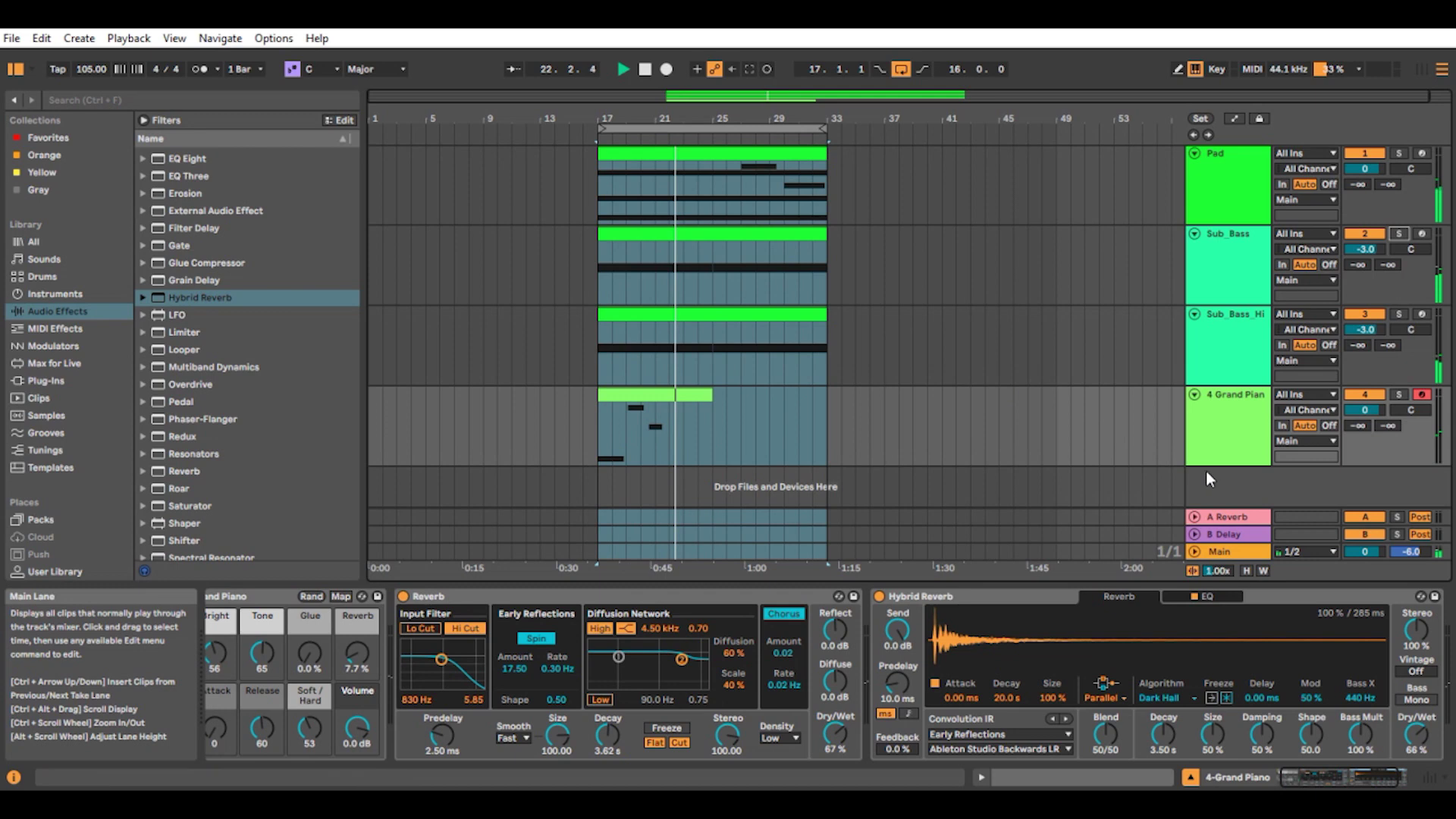
Step: Load the Instrument Rack preset Anticipation Overlay.adg onto a new MIDI track below the Grand Piano
click(65, 298)
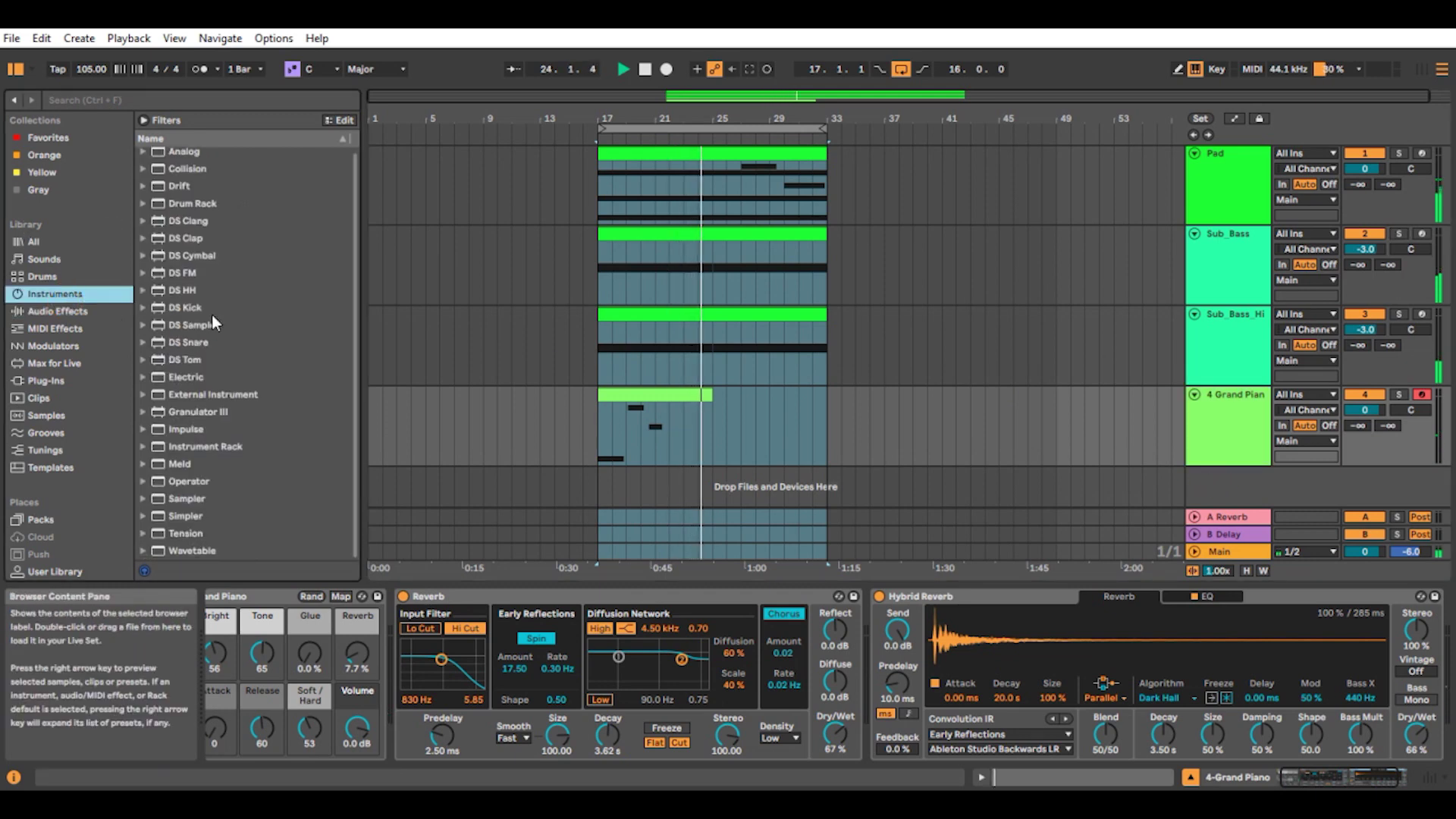
click(142, 446)
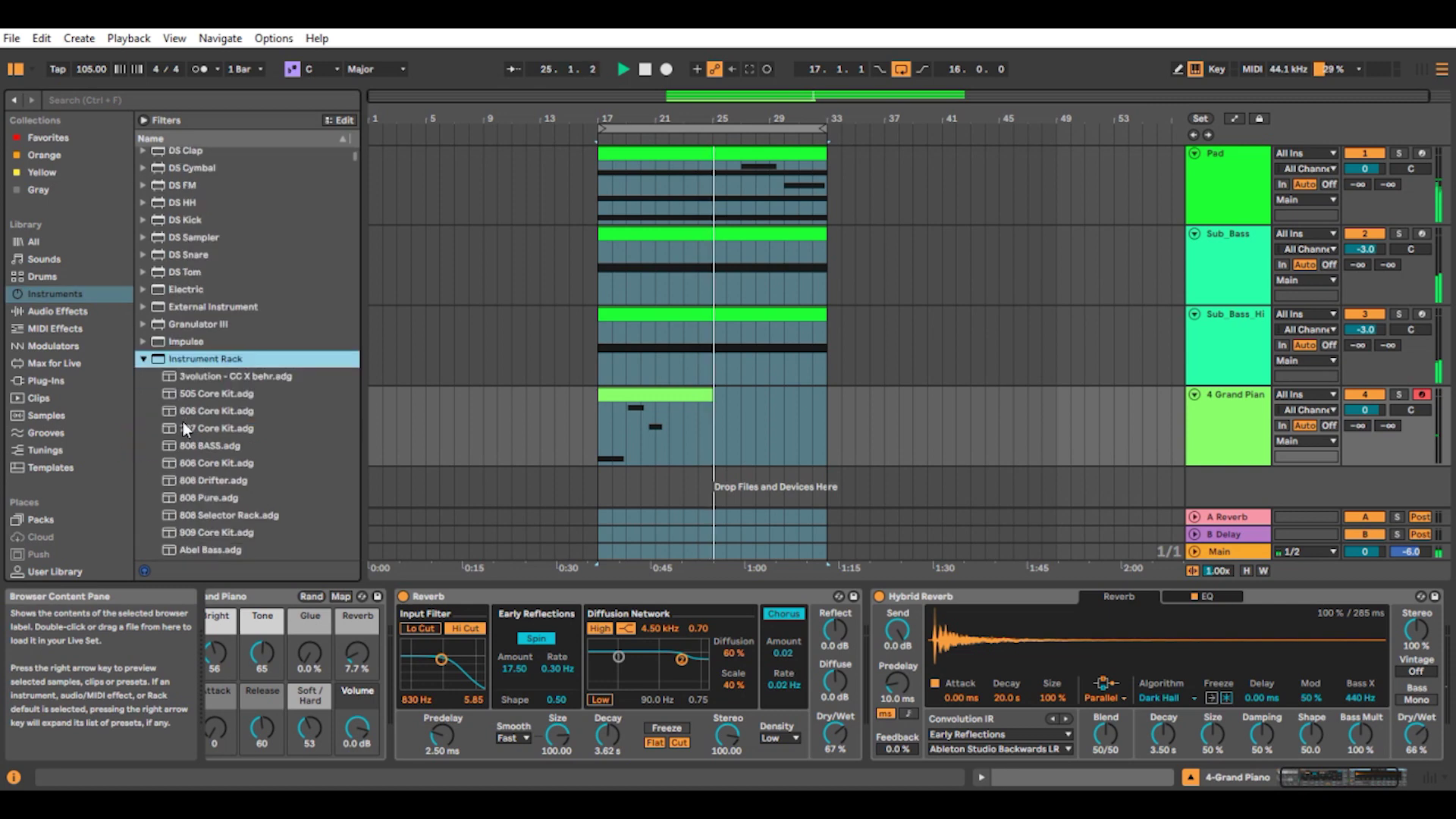
scroll(226, 408, down, 4)
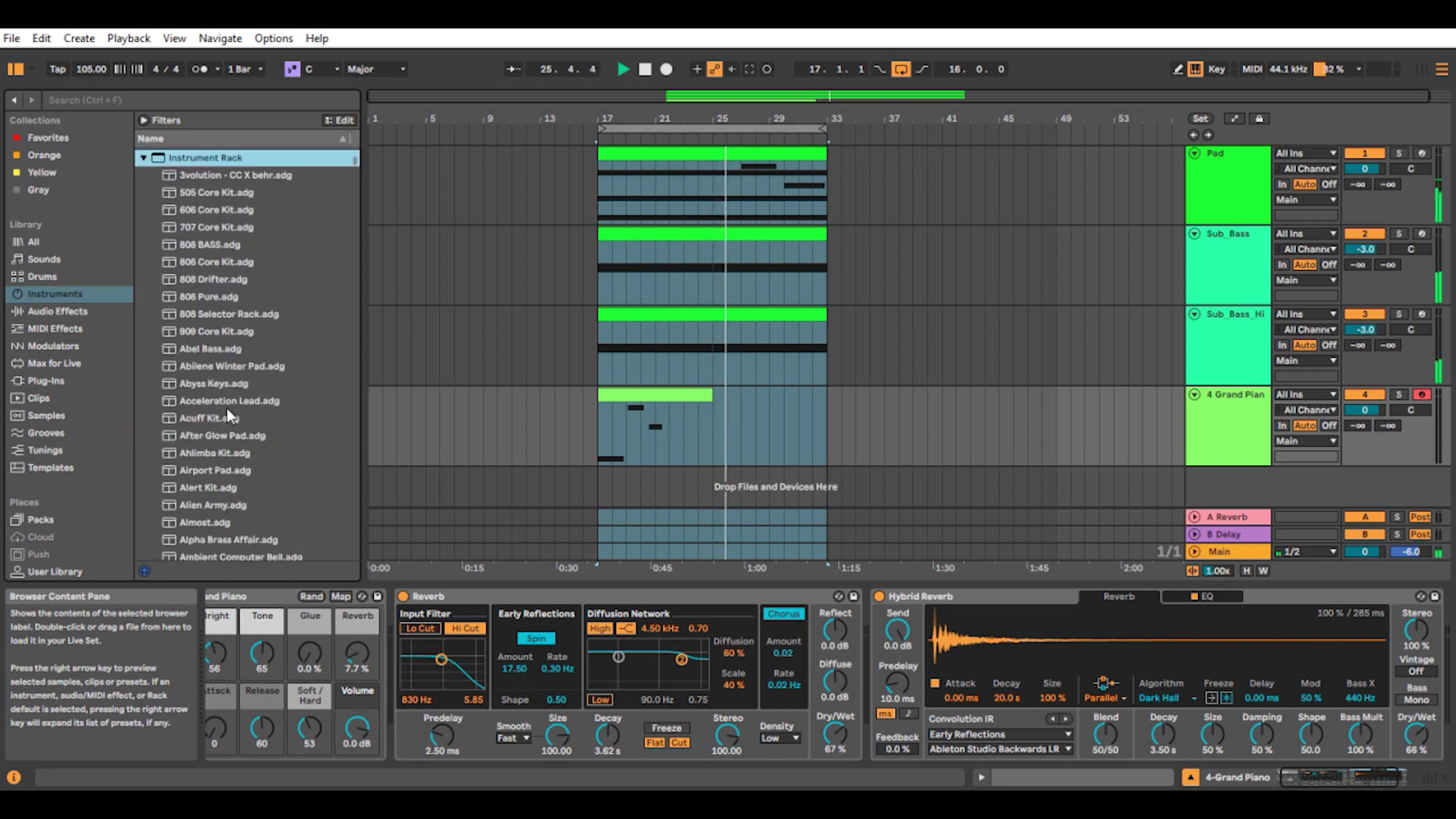
scroll(216, 379, down, 3)
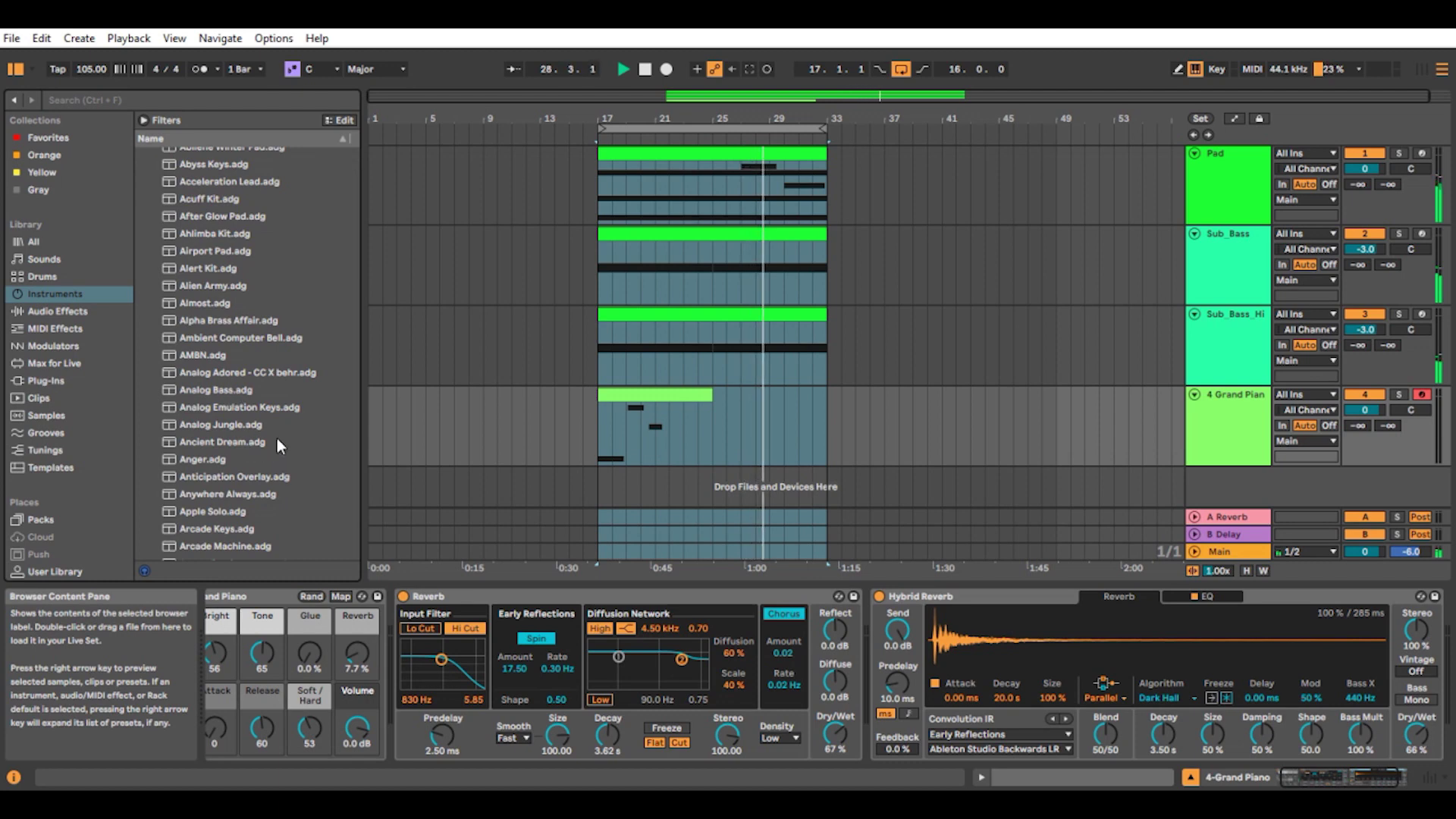
scroll(277, 441, down, 1)
click(189, 423)
click(211, 442)
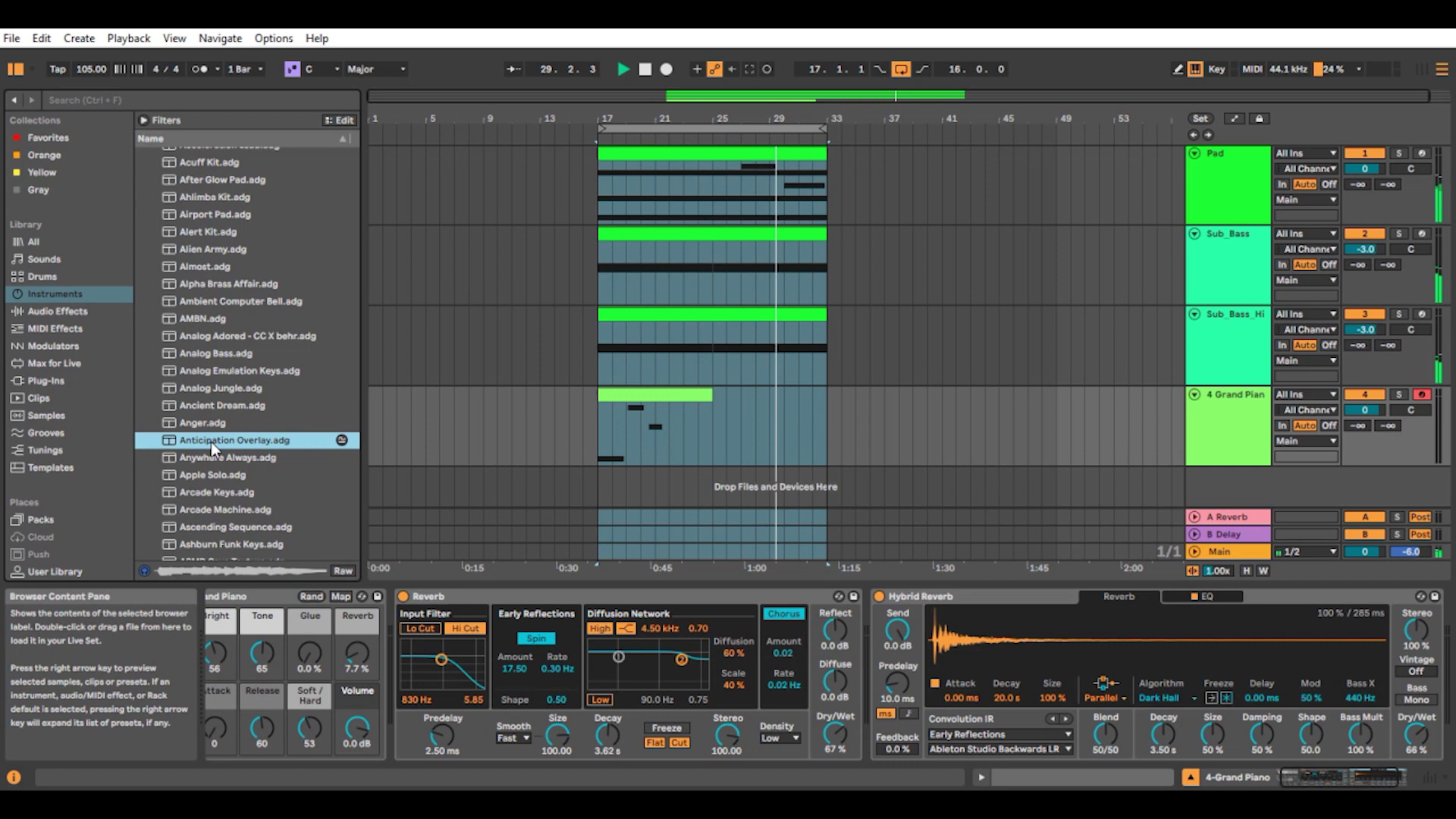
drag(227, 440, 1240, 484)
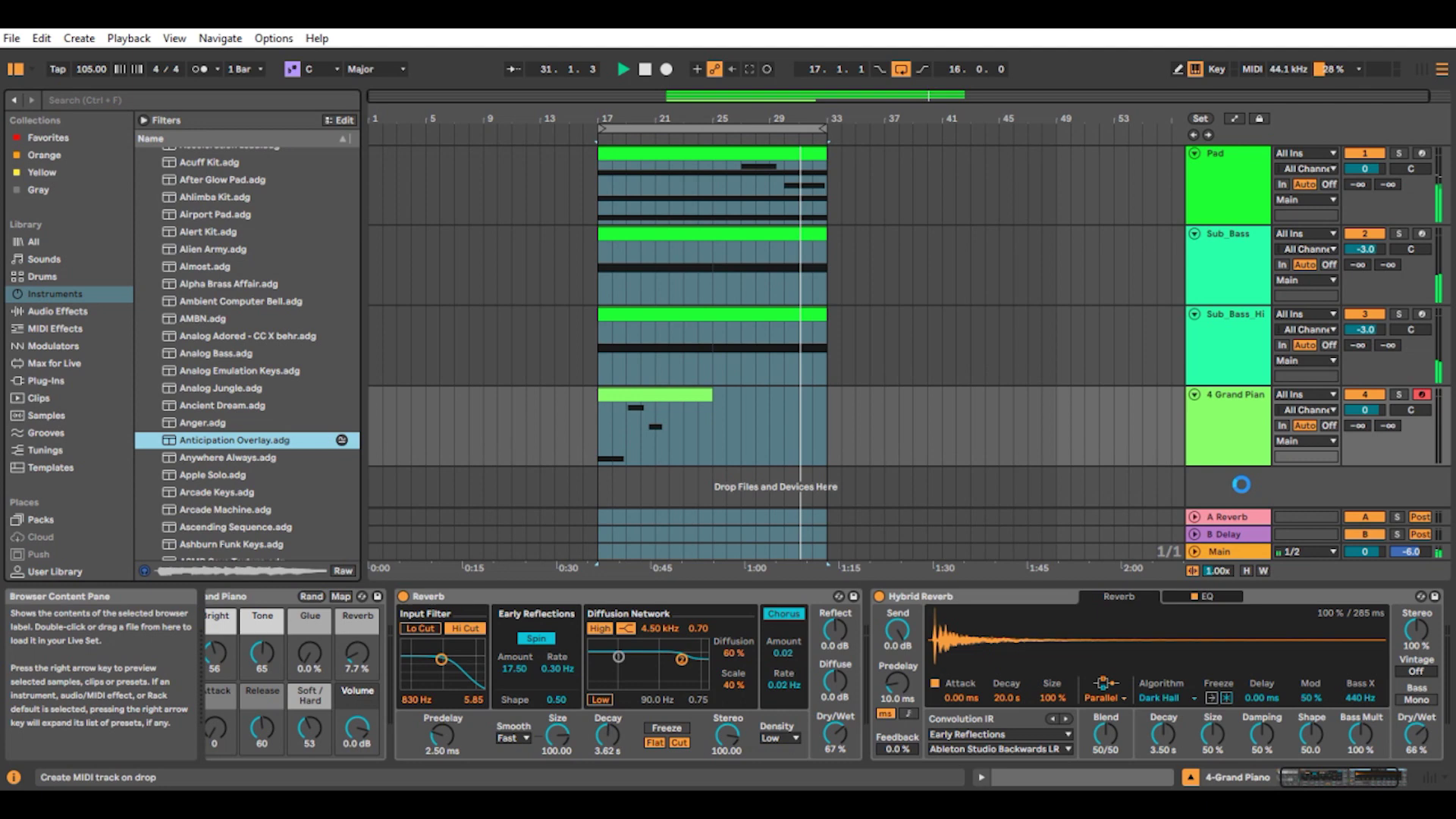
drag(1242, 483, 1243, 493)
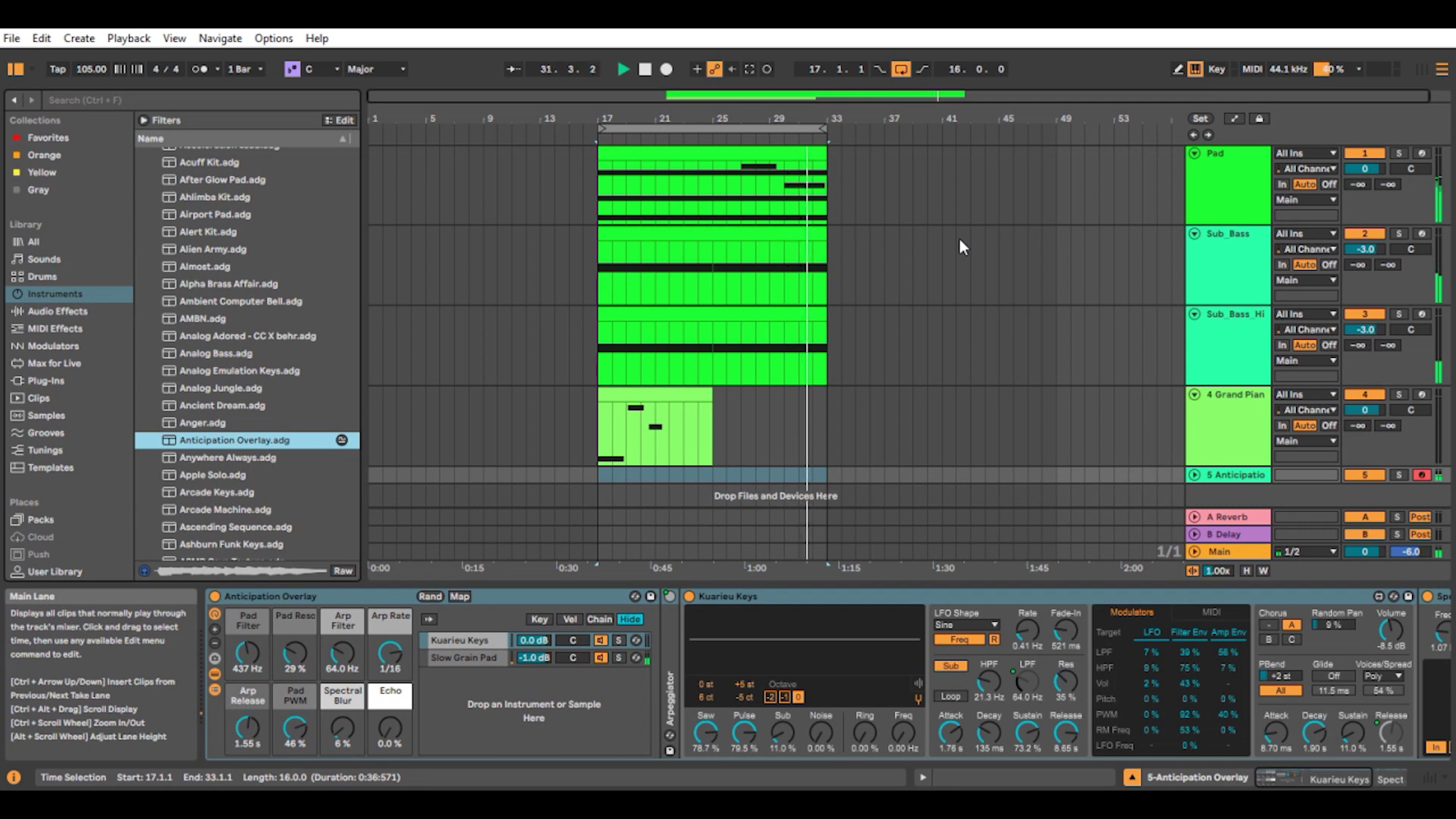
Step: Capture the played A#1, D#2 and F2 chord as a clip on the Anticipation Overlay track and extend the clip to 33.1.1
click(699, 477)
click(697, 475)
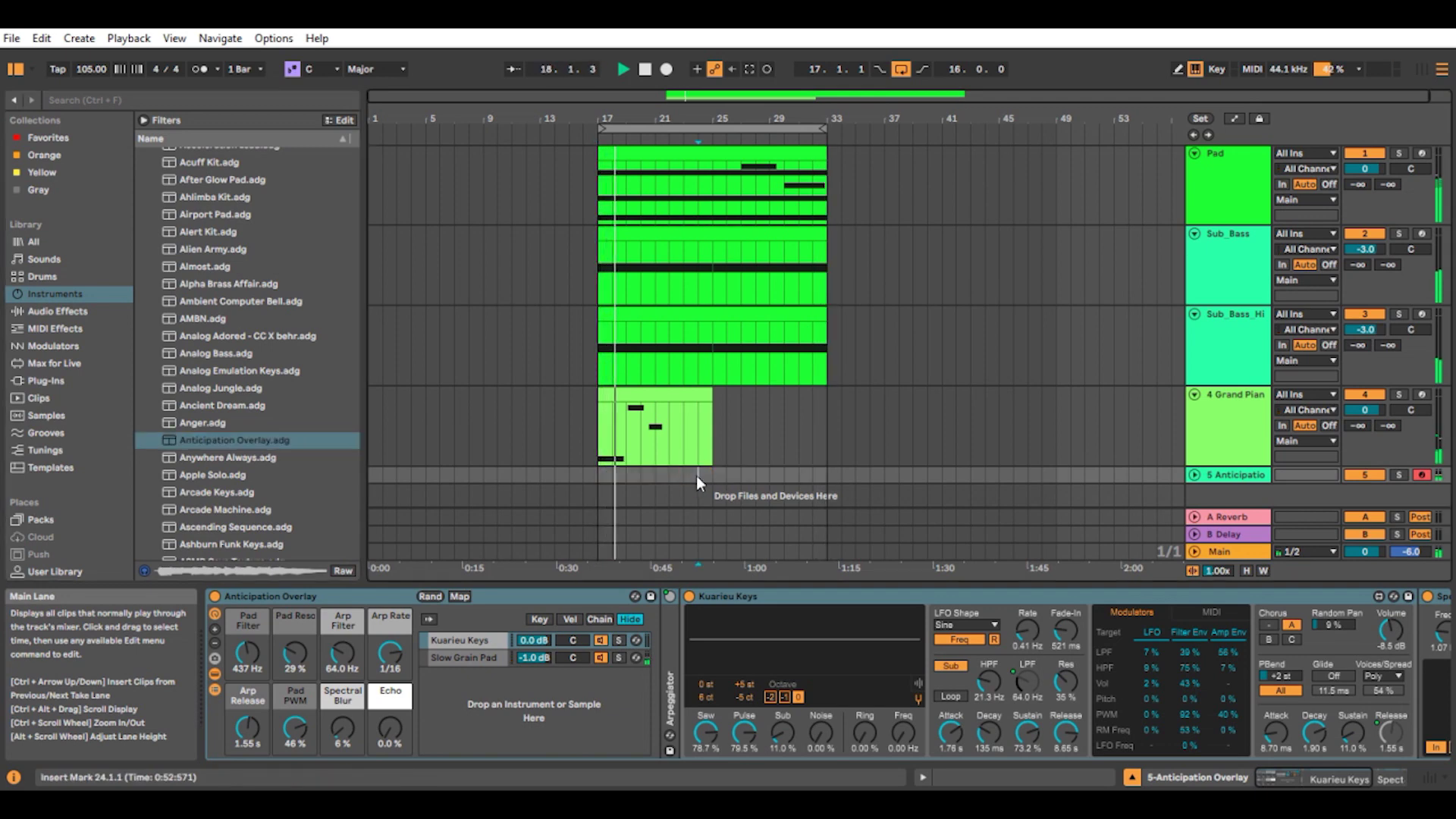
click(747, 69)
click(605, 477)
double_click(605, 476)
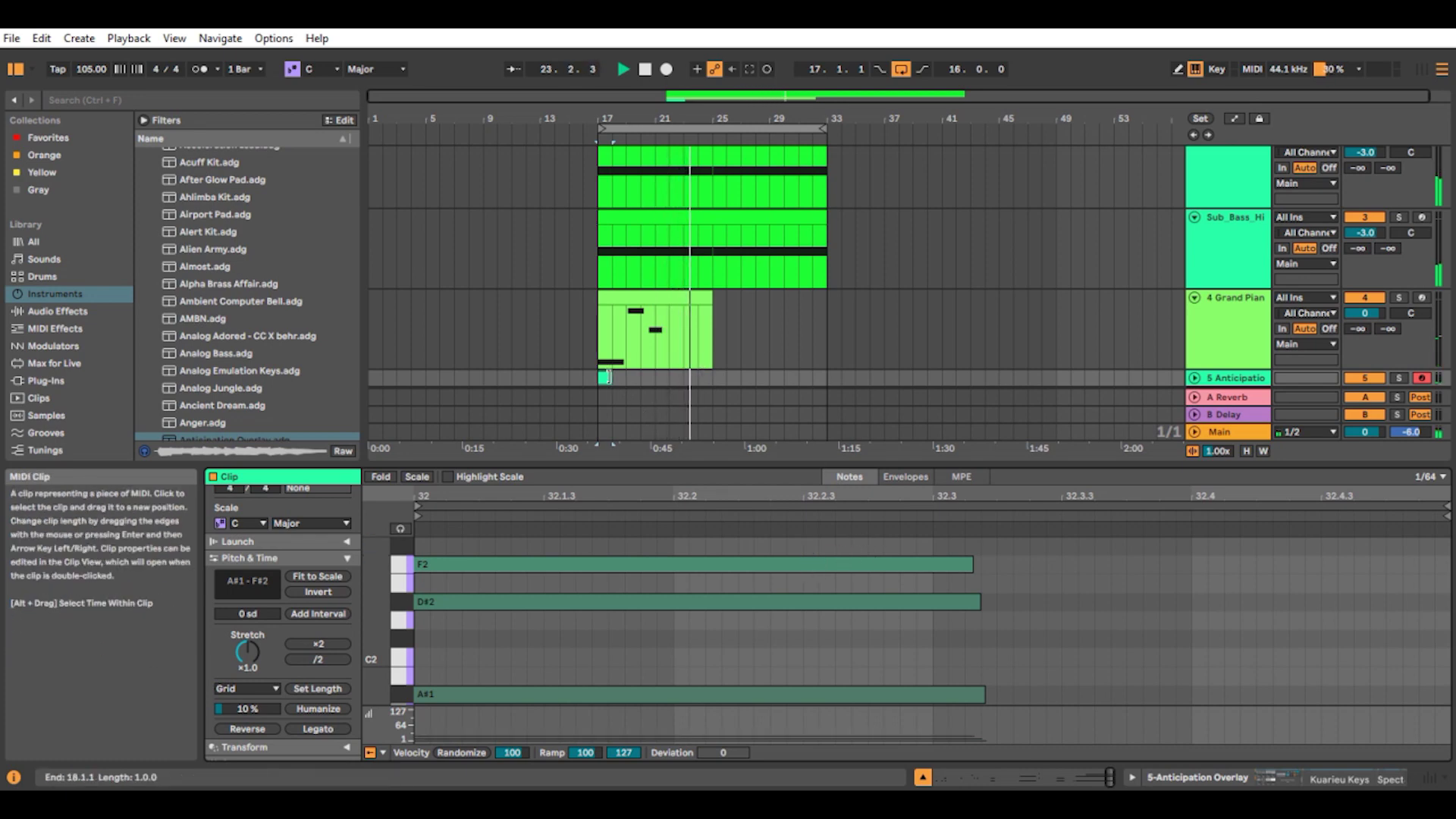
drag(608, 377, 823, 393)
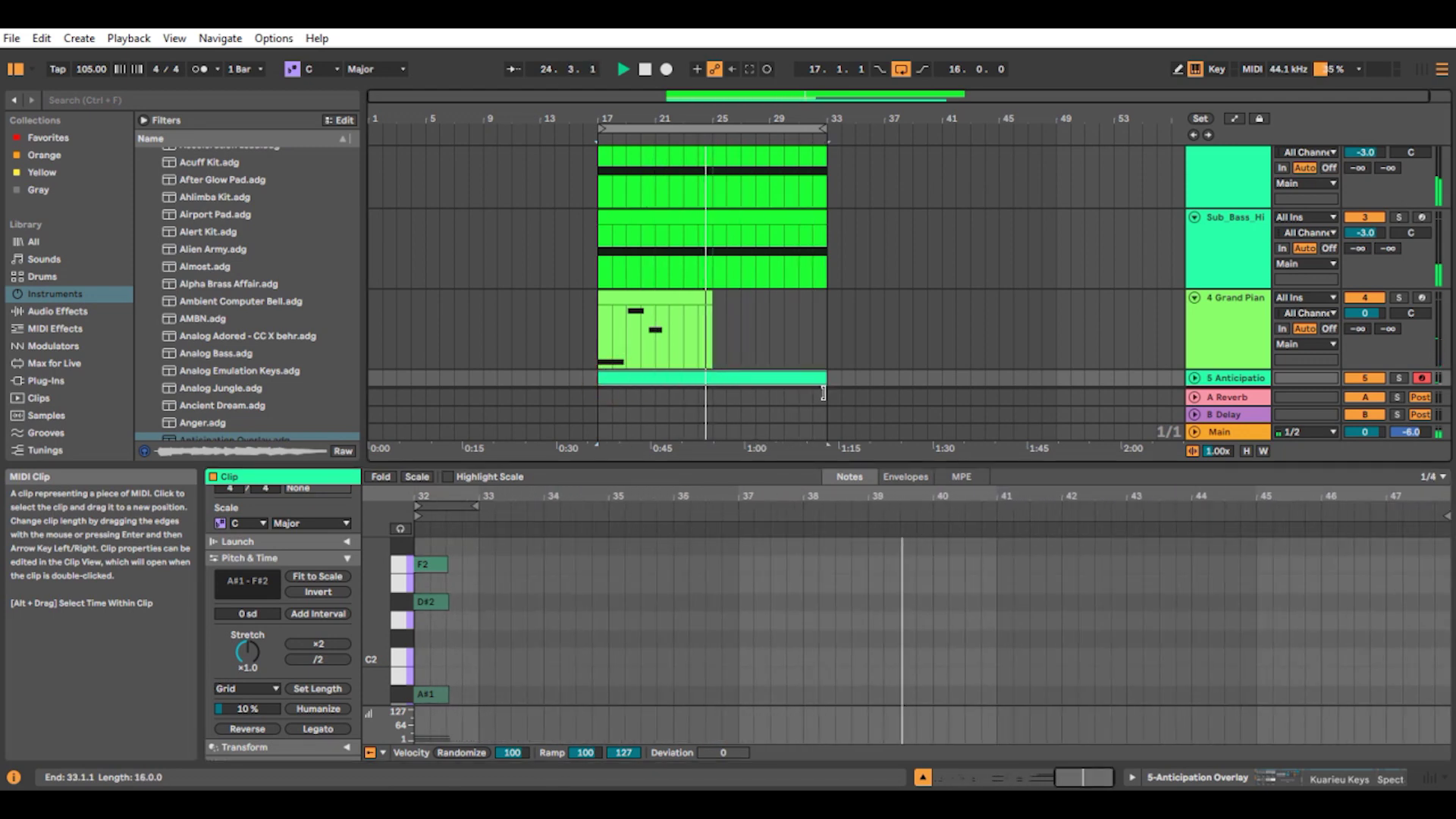
Step: Try Legato on all notes of the captured Anticipation Overlay clip, and undo it
click(439, 544)
key(ctrl+a)
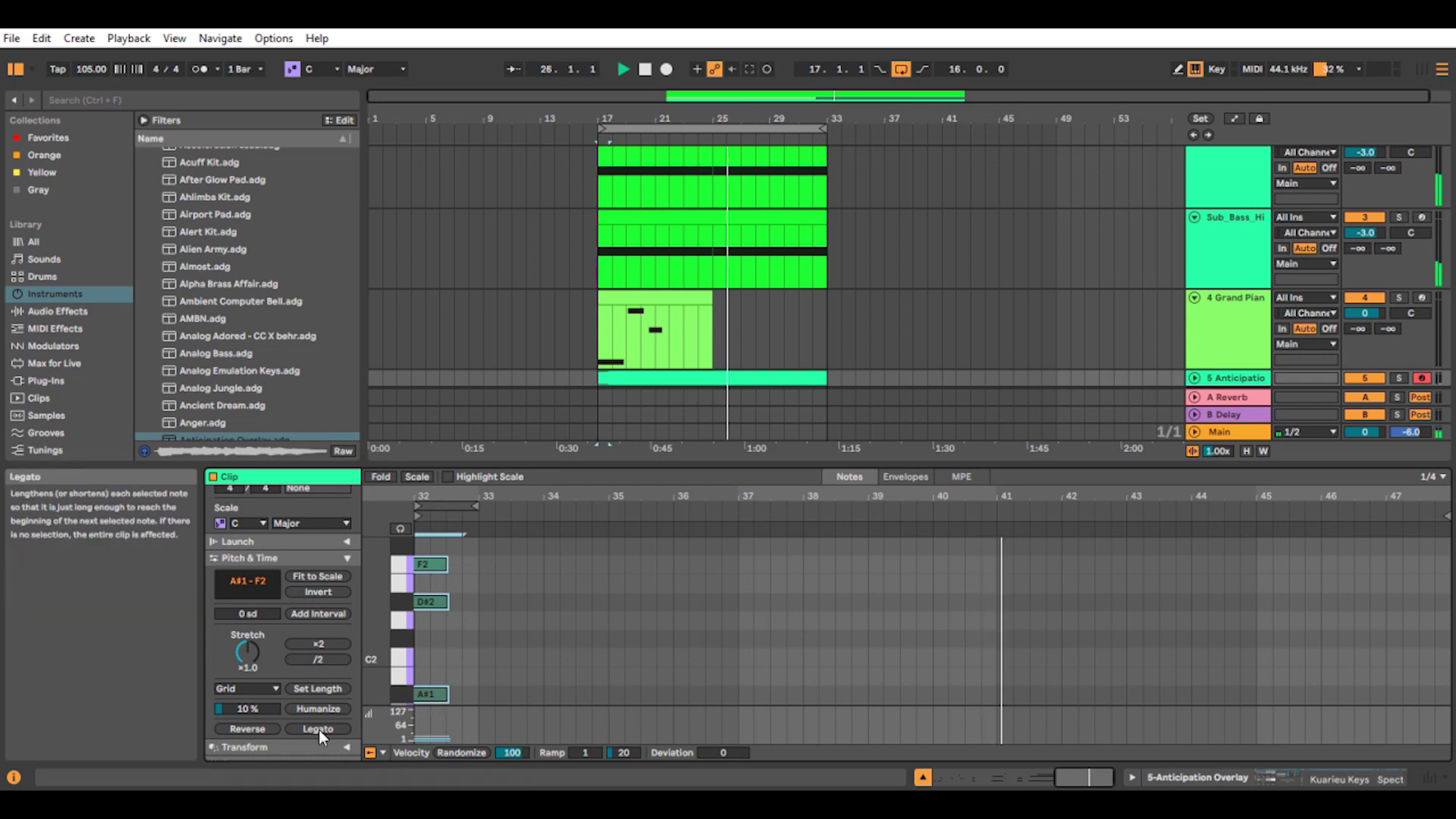
click(319, 728)
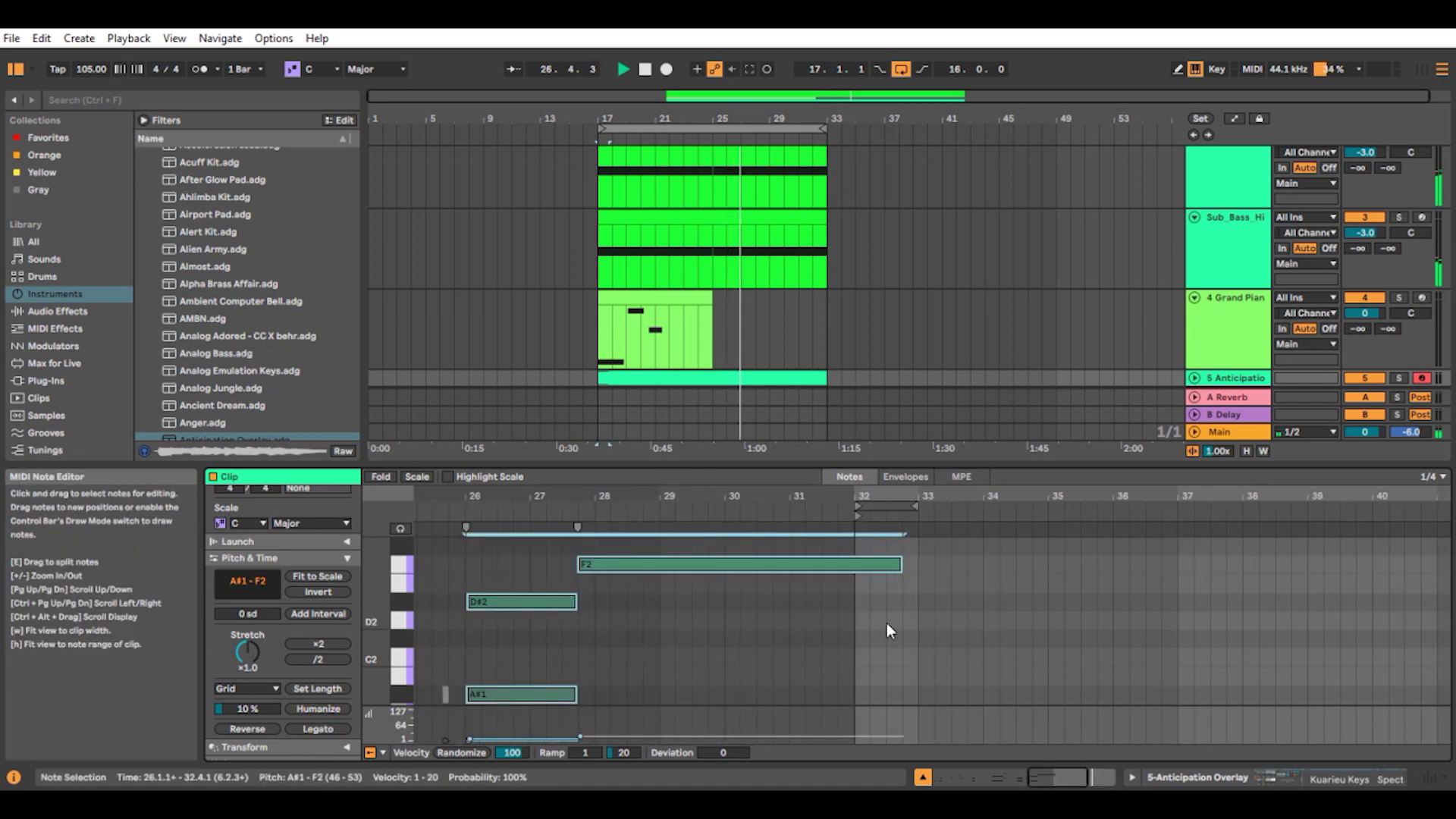
key(ctrl+z)
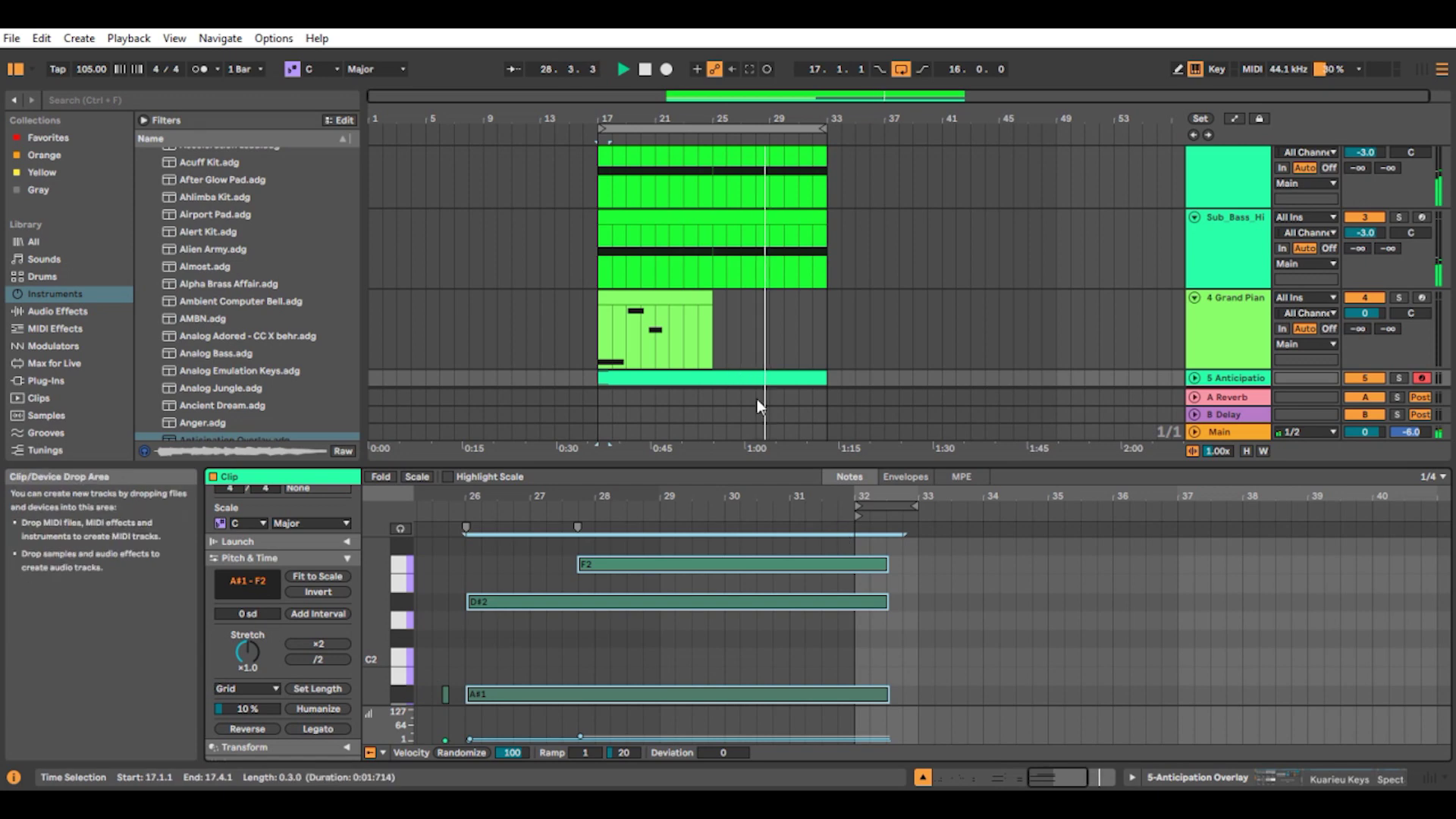
scroll(939, 324, down, 1)
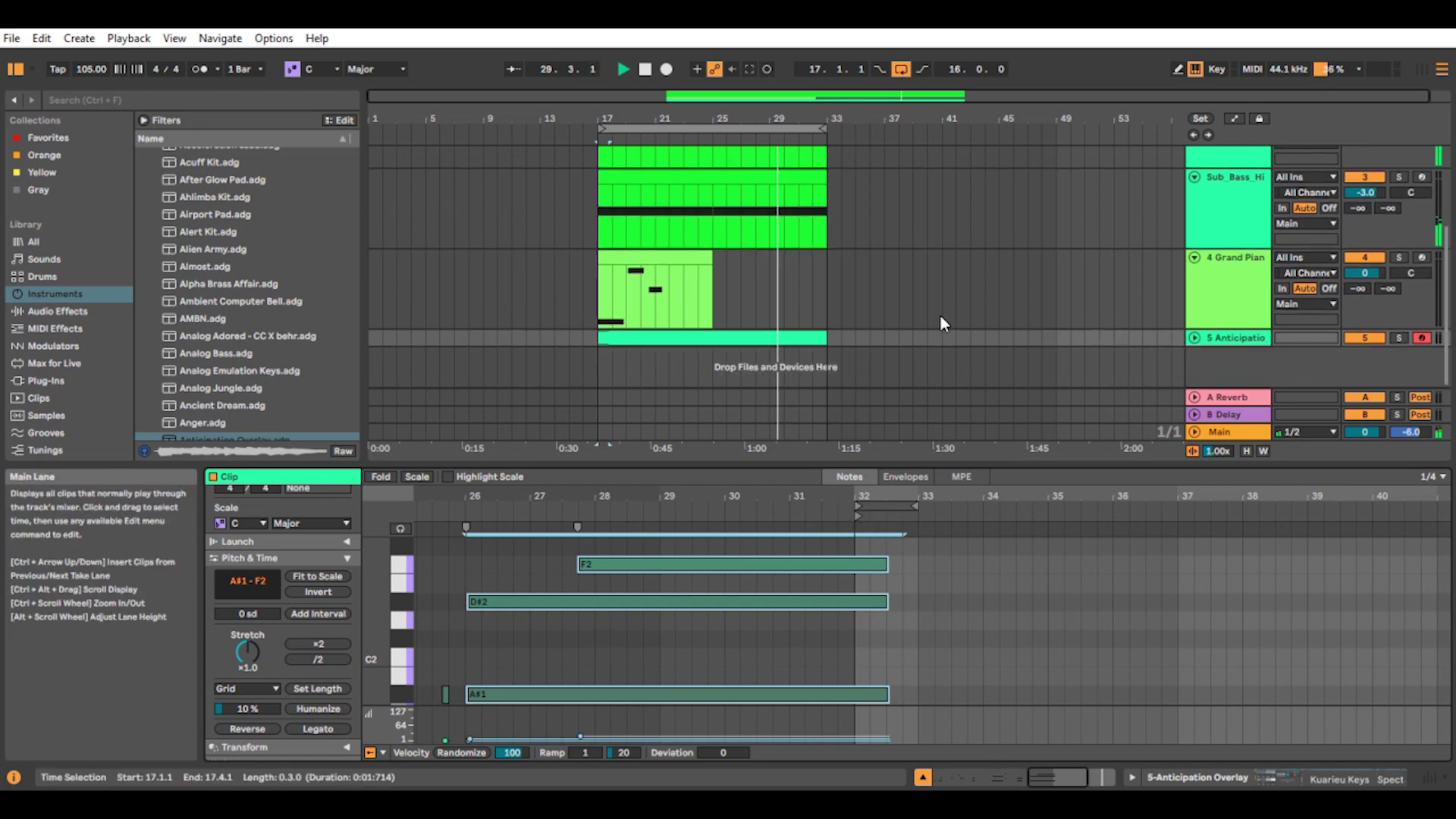
Step: Unfold the Anticipation Overlay track and crop its clip to remove the earlier captured material
click(1195, 338)
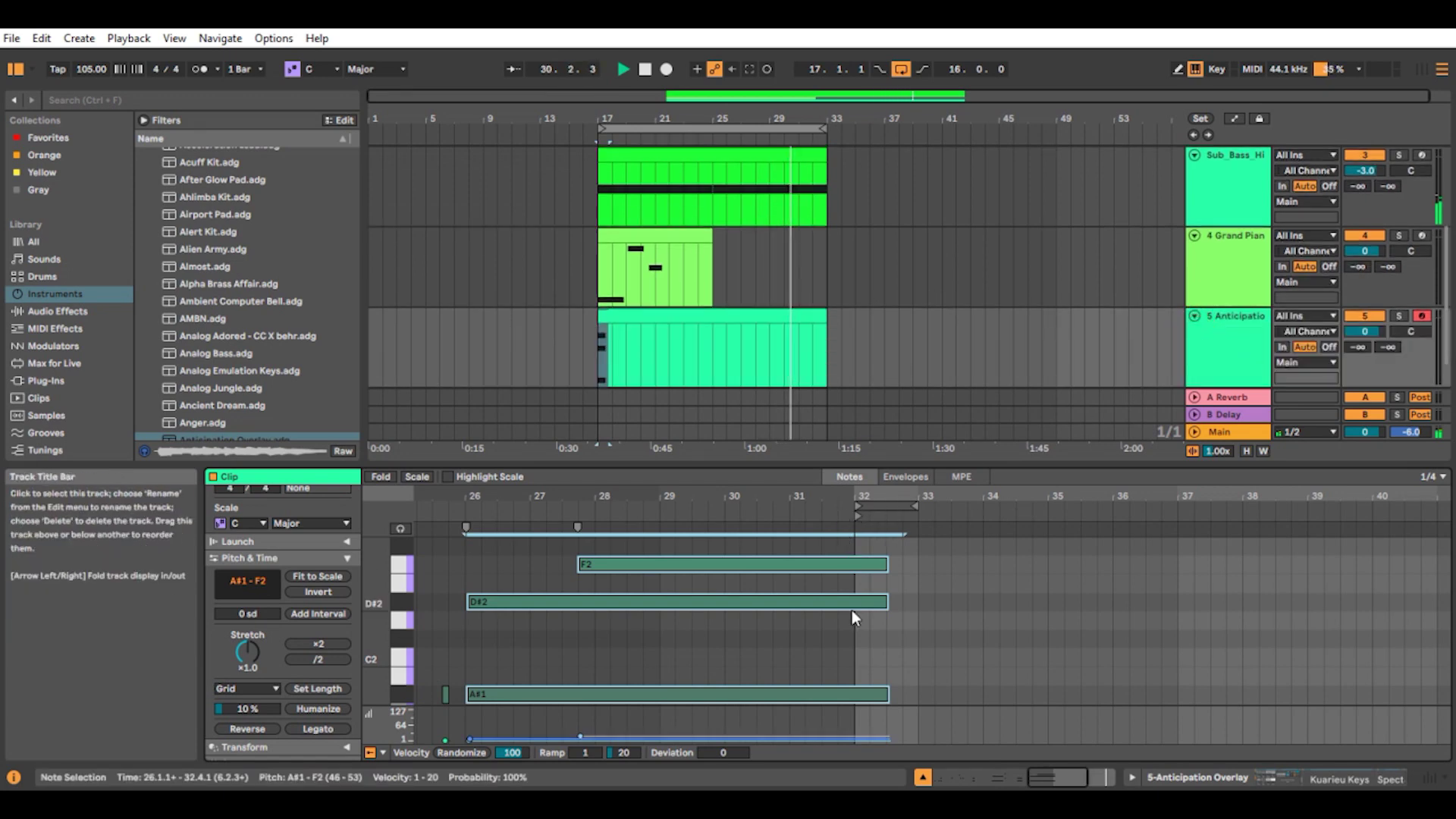
click(884, 579)
right_click(884, 584)
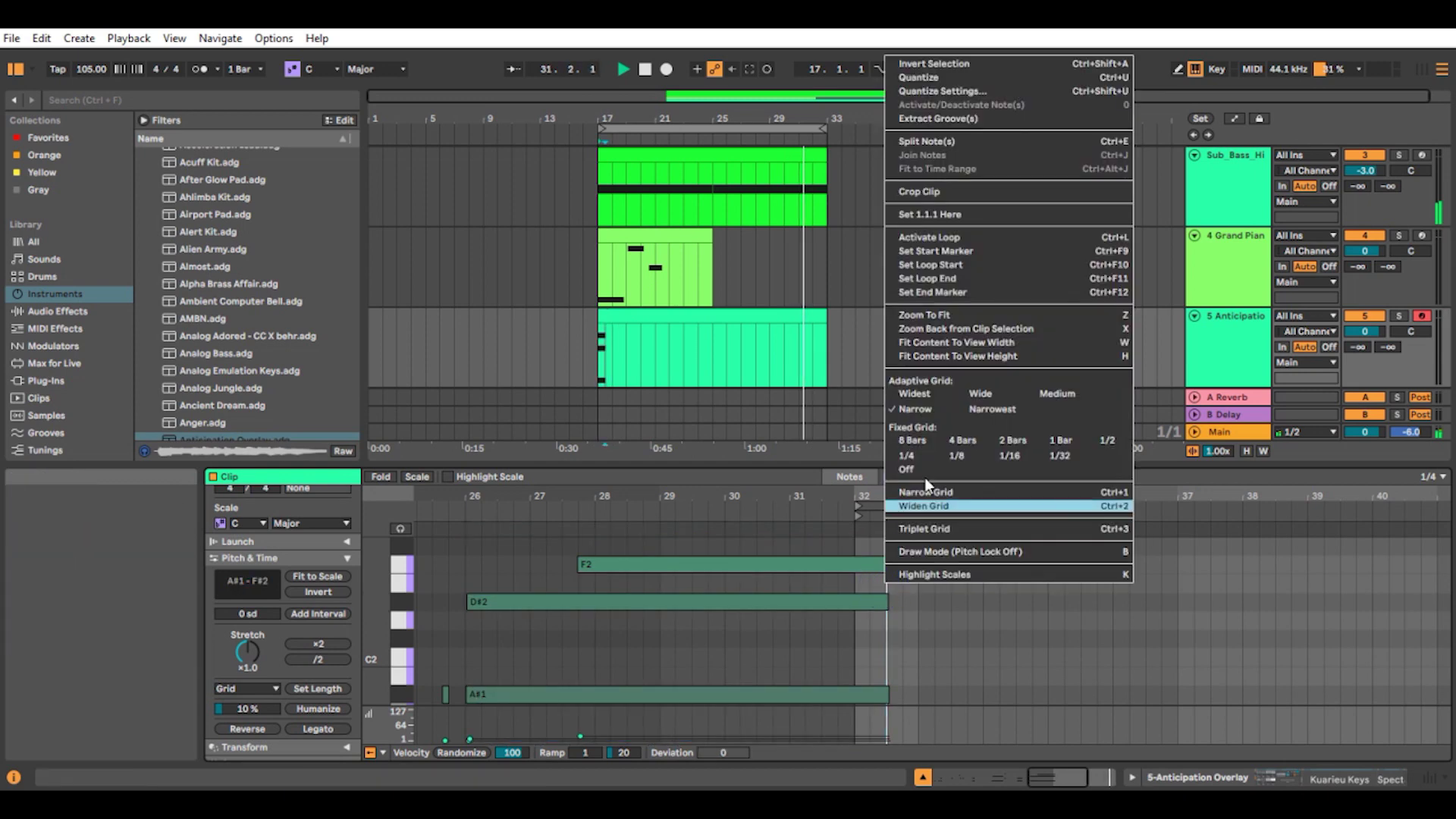
click(928, 192)
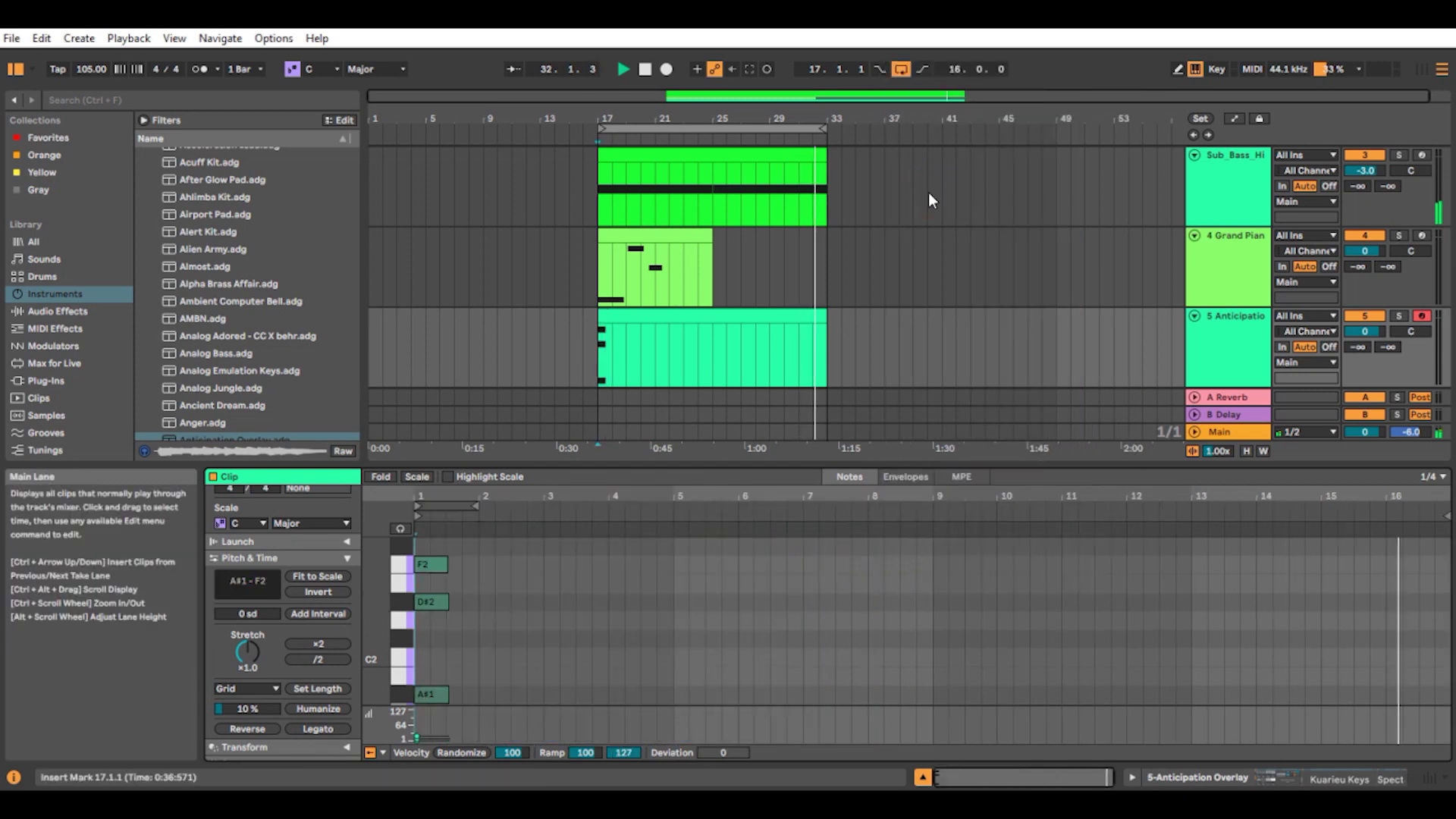
Step: Apply Legato to the A#1, D#2 and F2 notes so they fill the entire Anticipation Overlay clip
drag(428, 545, 446, 703)
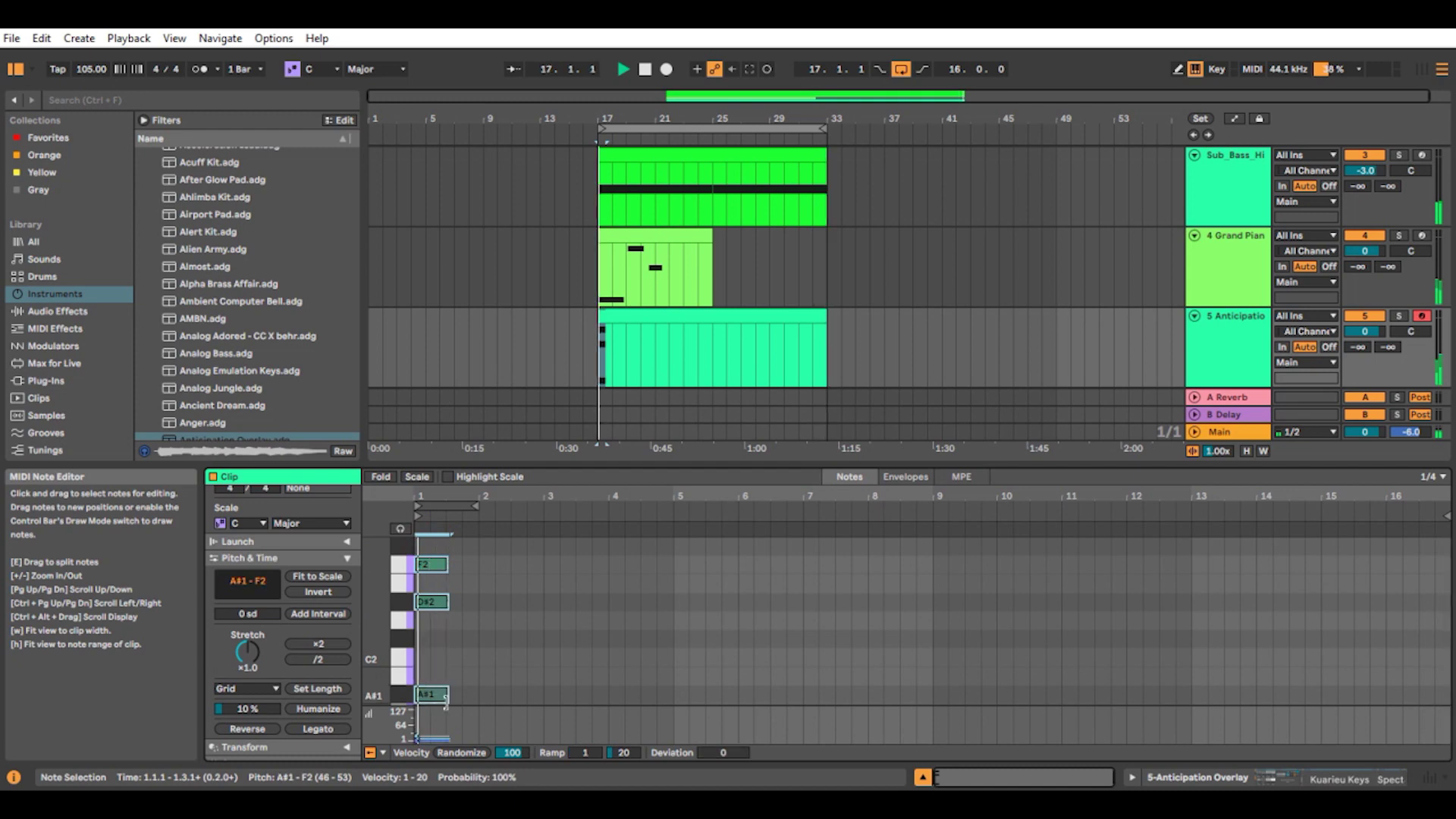
click(325, 729)
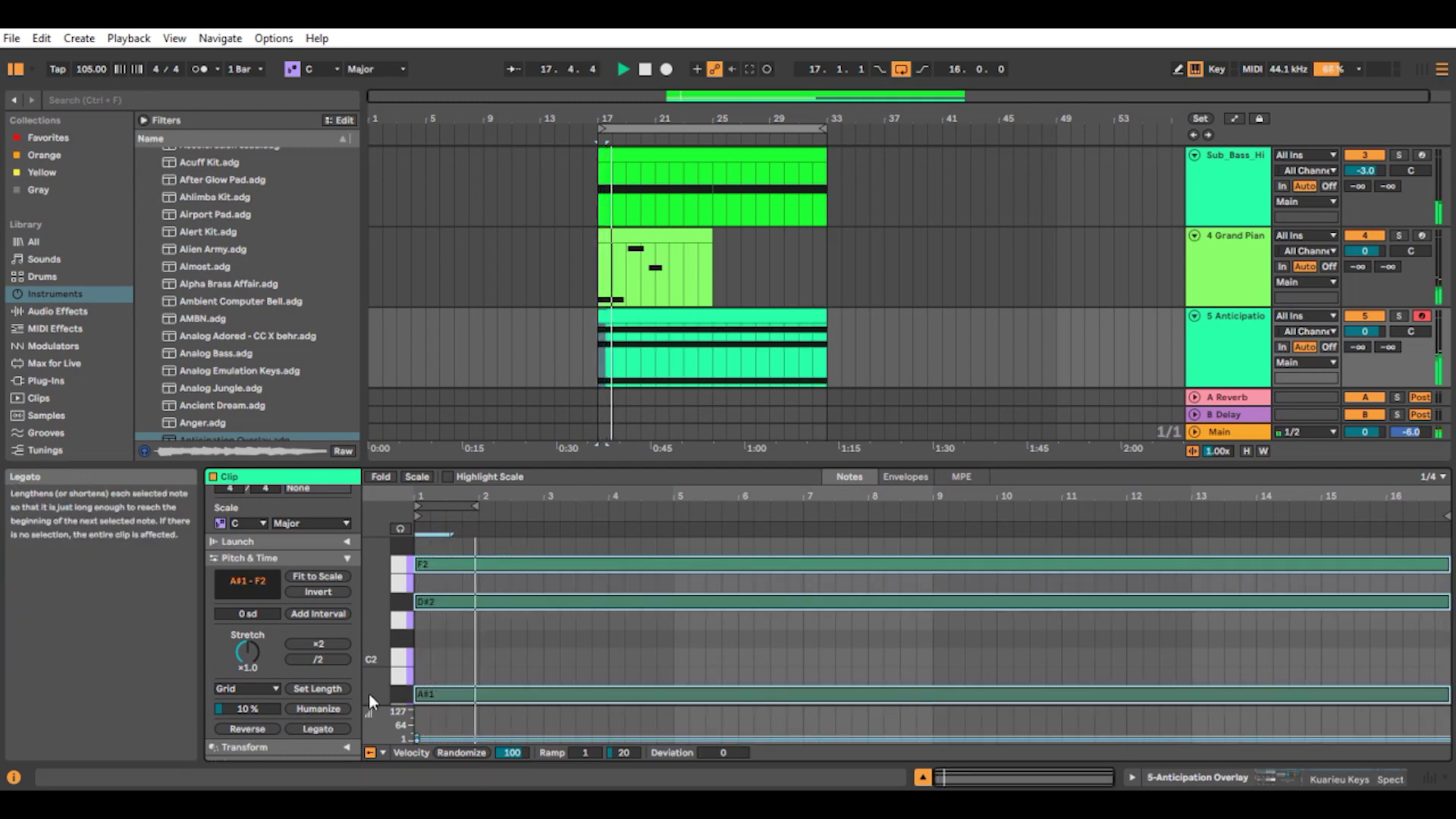
click(755, 350)
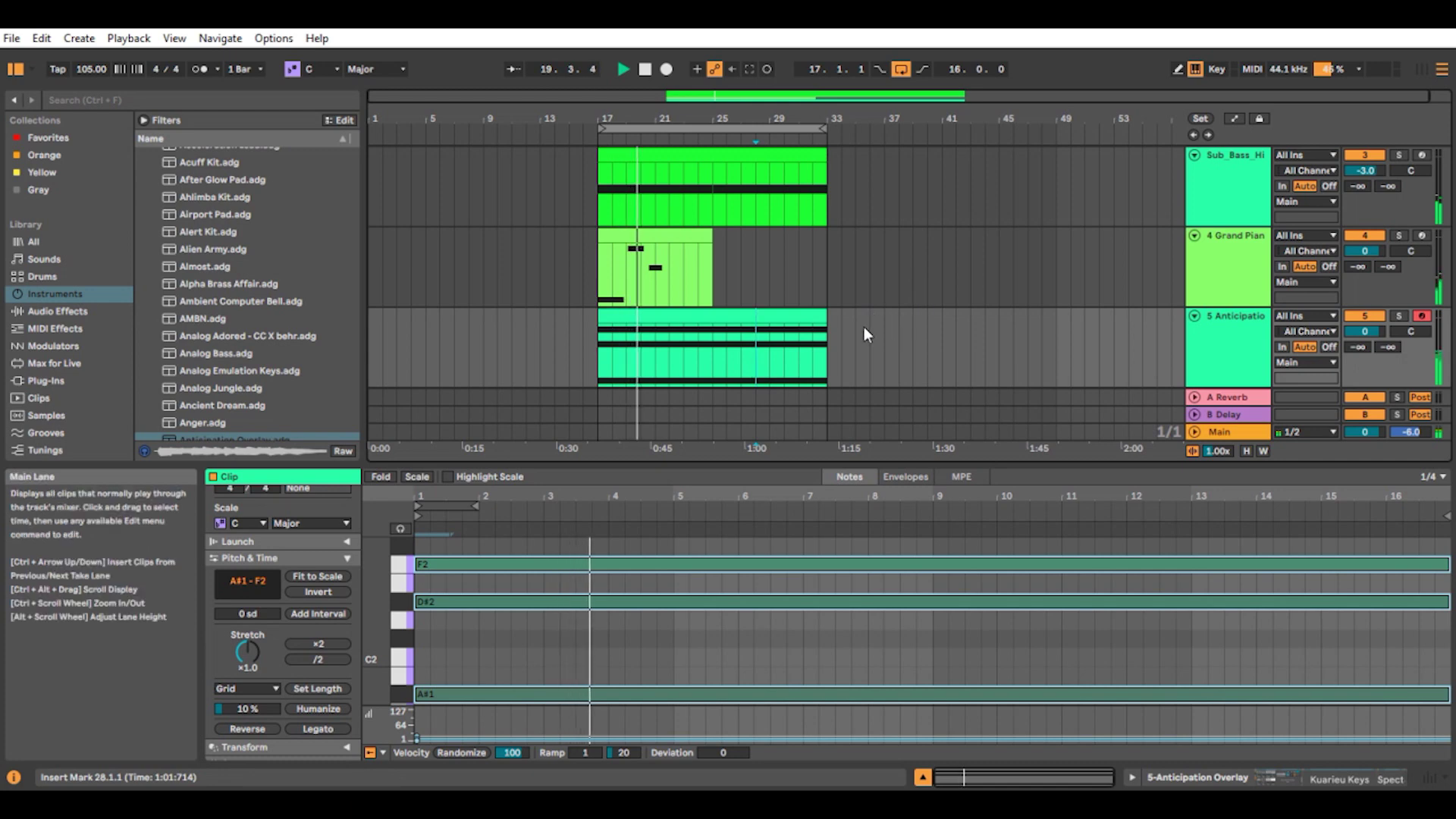
Step: Raise the Echo macro of the Anticipation Overlay rack to about 3.9 %
double_click(1240, 318)
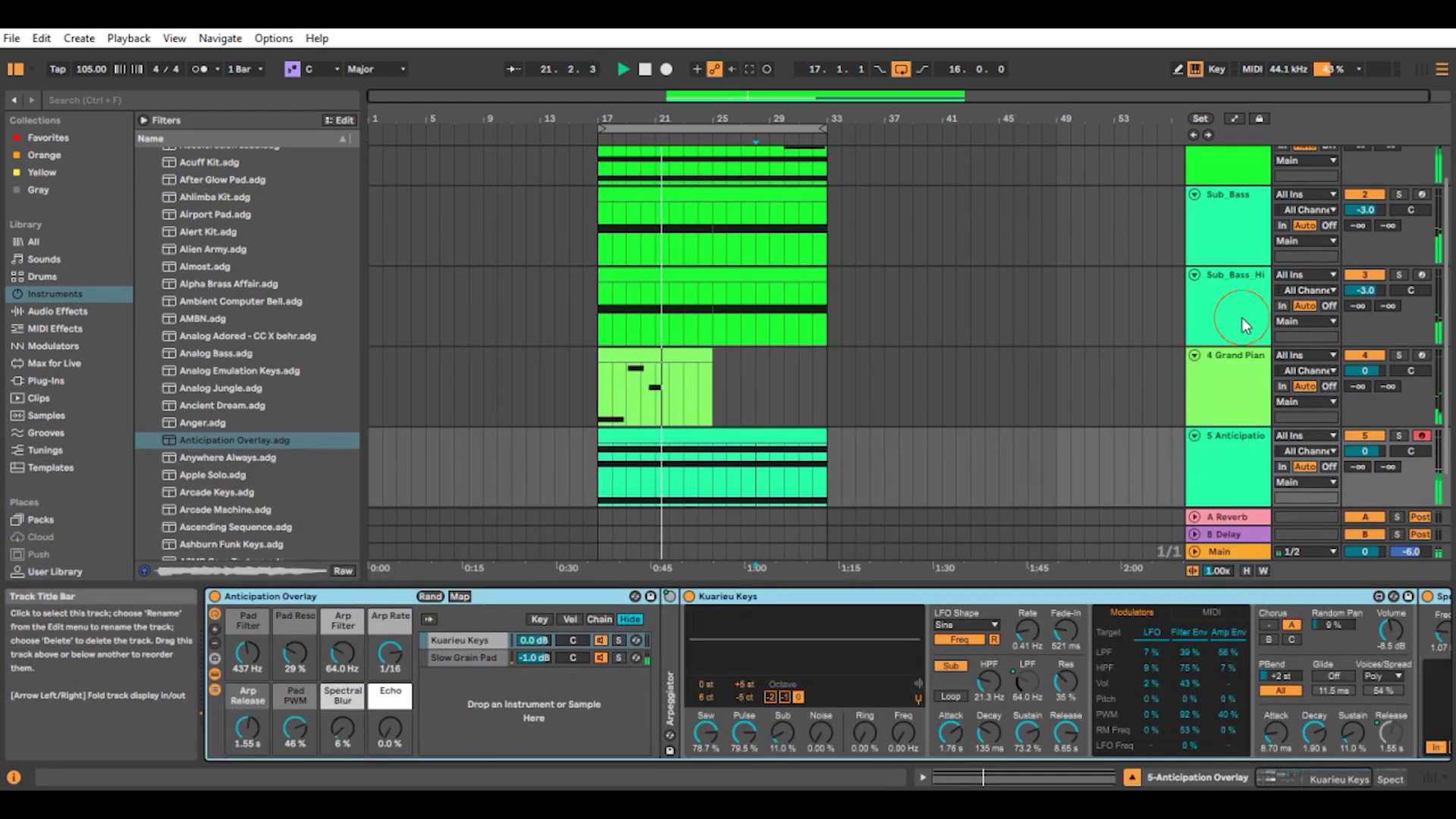
click(1325, 780)
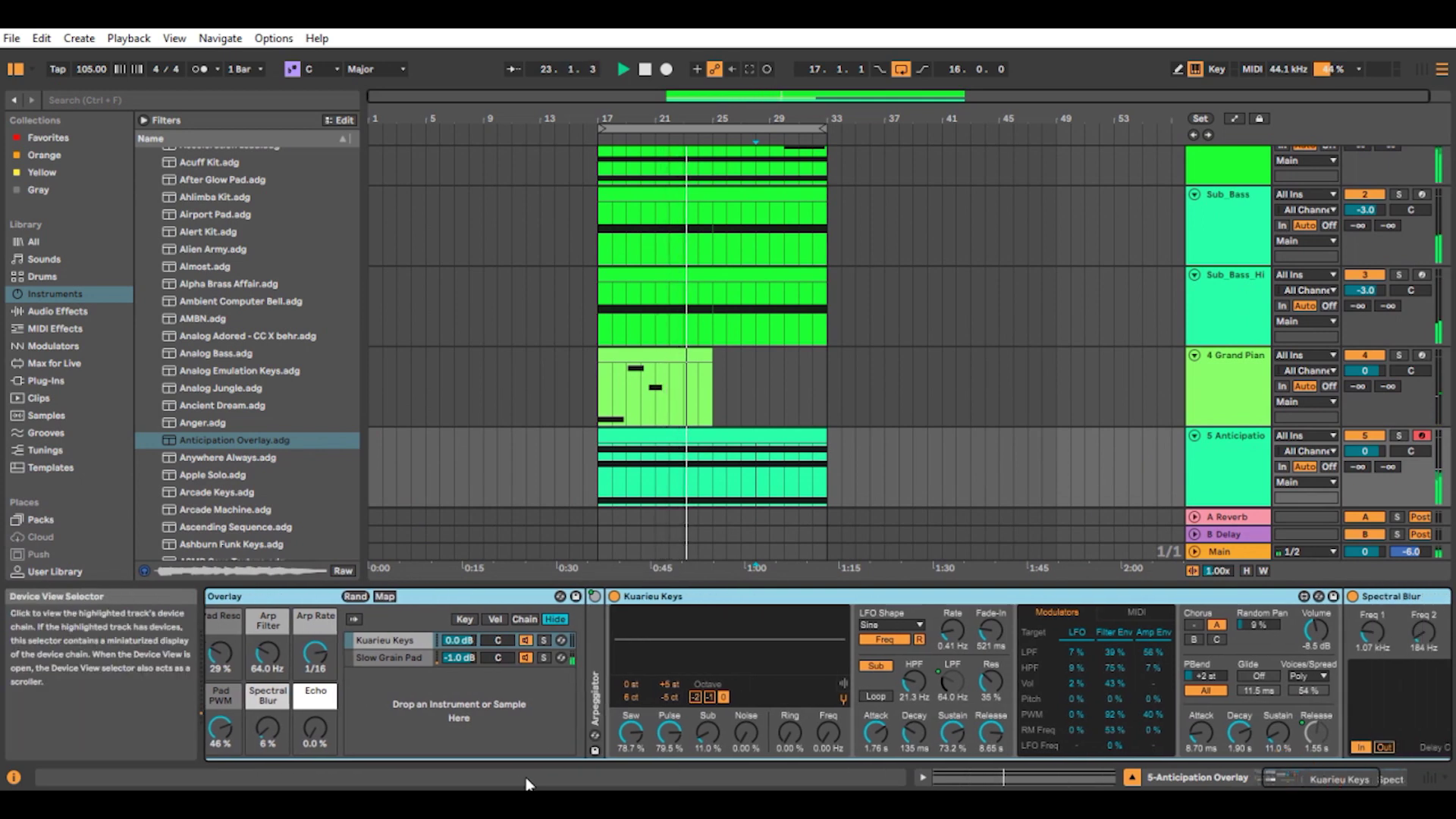
drag(324, 730, 324, 726)
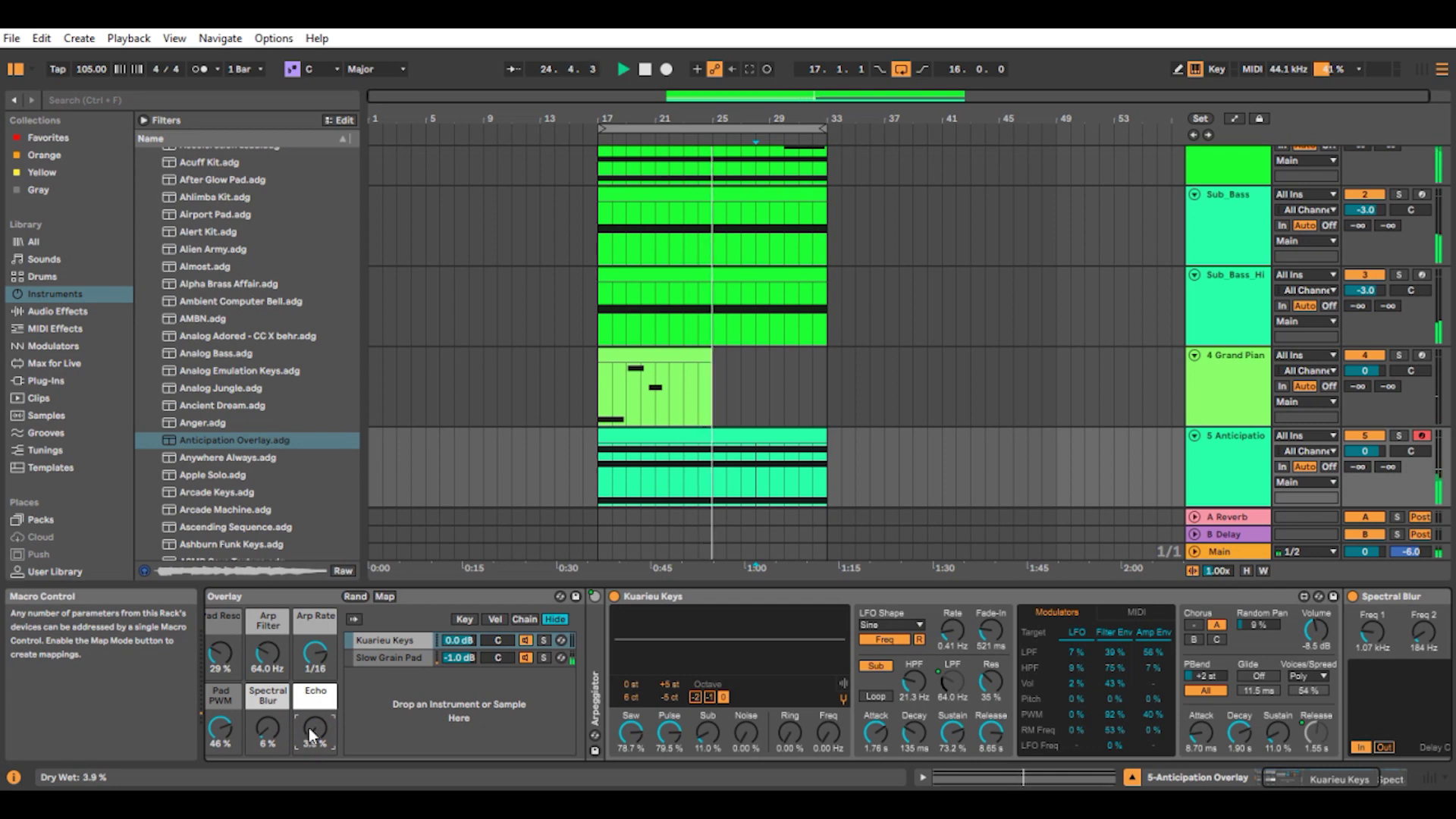
Step: Add a Hybrid Reverb at the end of the Anticipation Overlay device chain and insert a Reverb just before it
drag(1303, 786, 1340, 778)
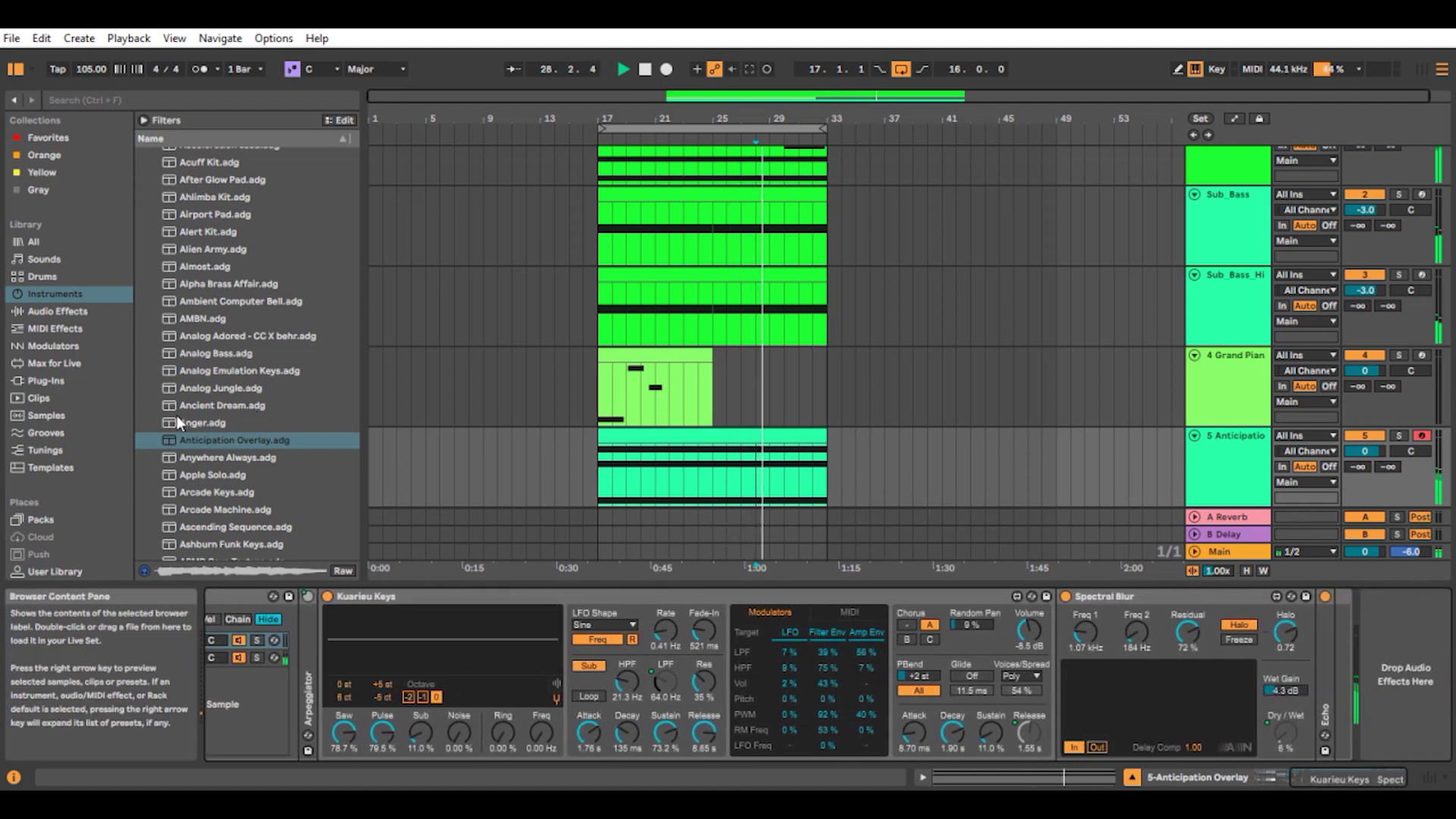
click(56, 312)
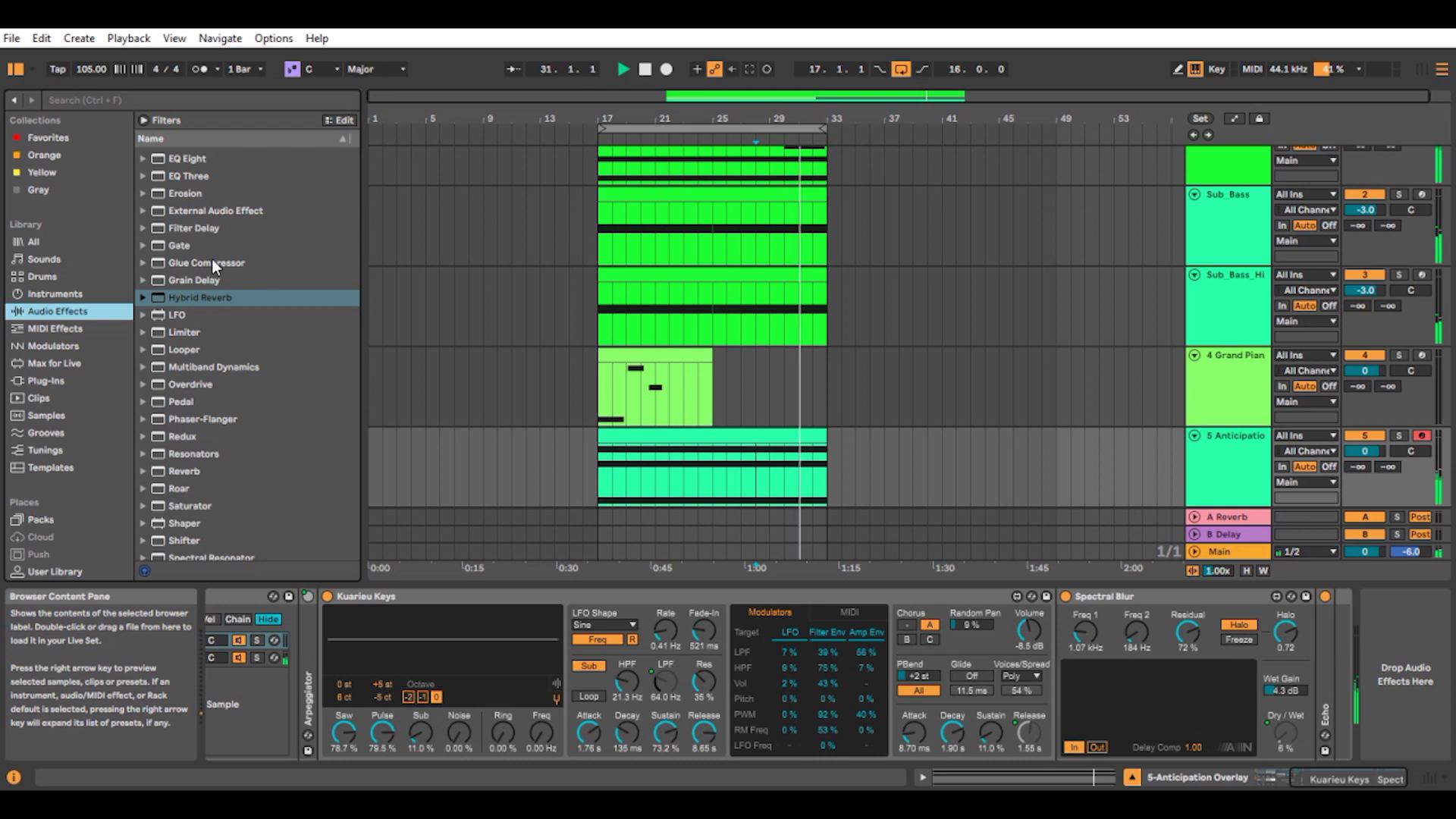
mouse_move(204, 300)
mouse_down()
mouse_move(834, 530)
mouse_move(1388, 701)
mouse_up()
scroll(228, 432, down, 1)
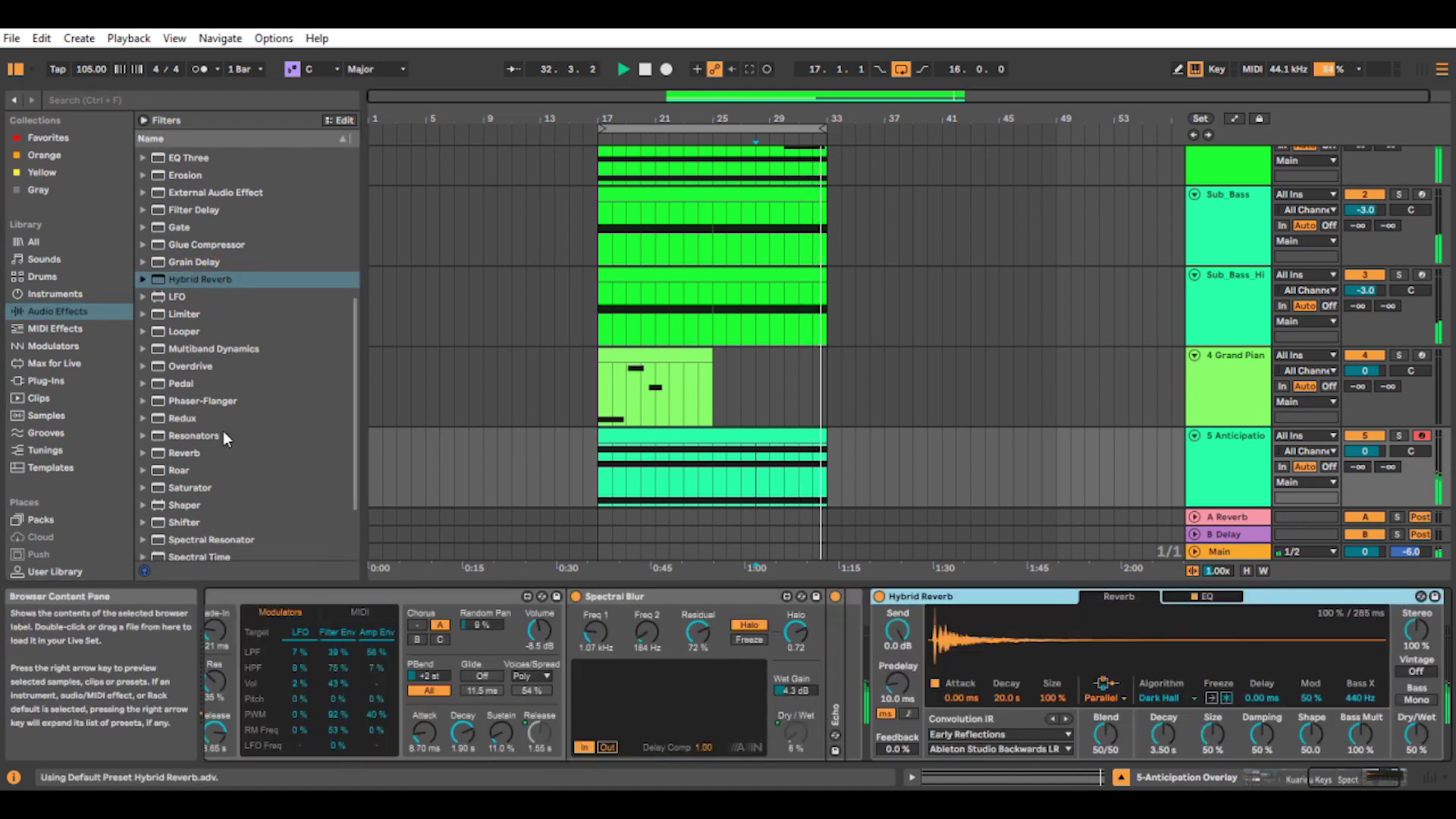
click(182, 453)
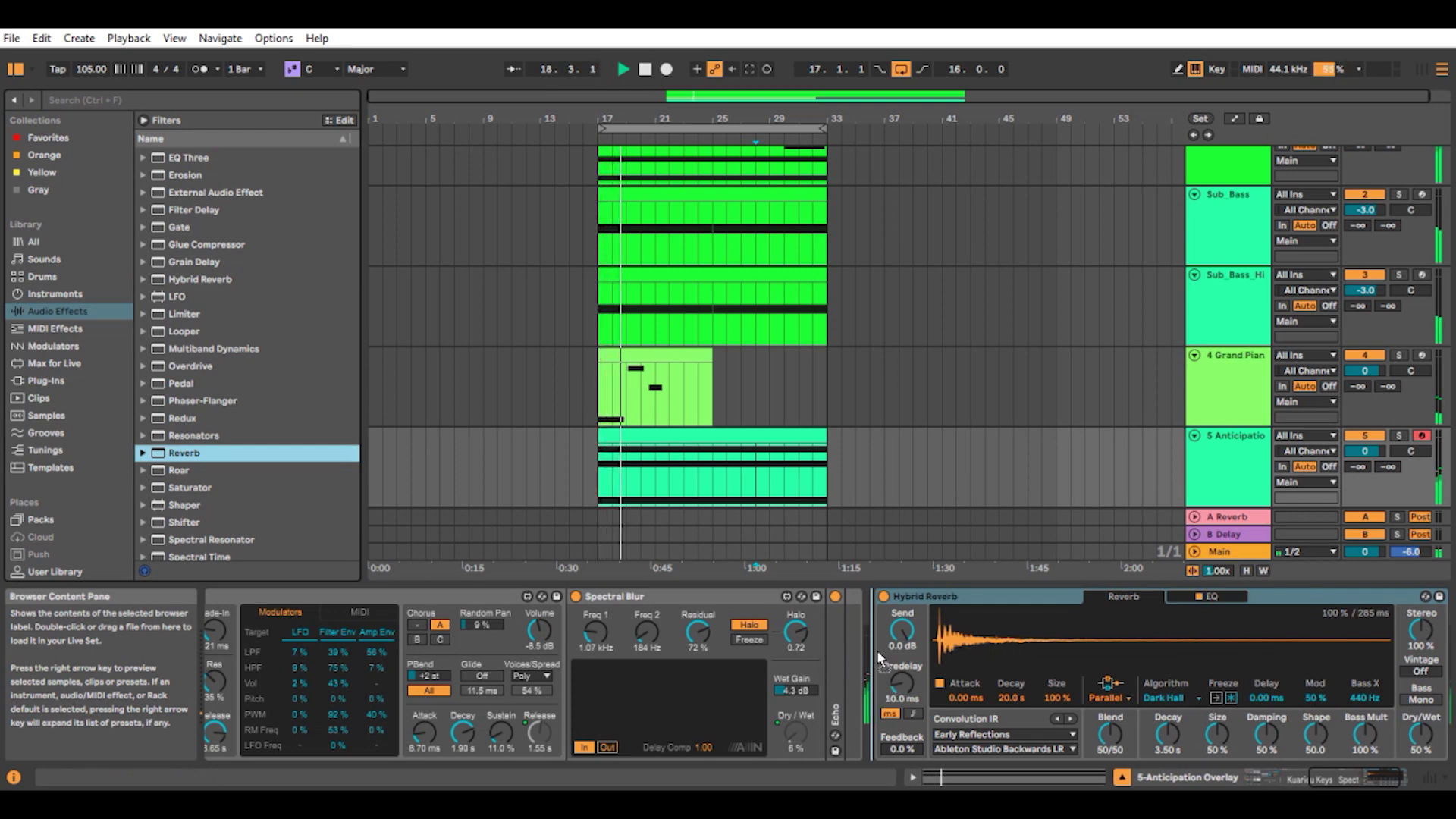
key(Return)
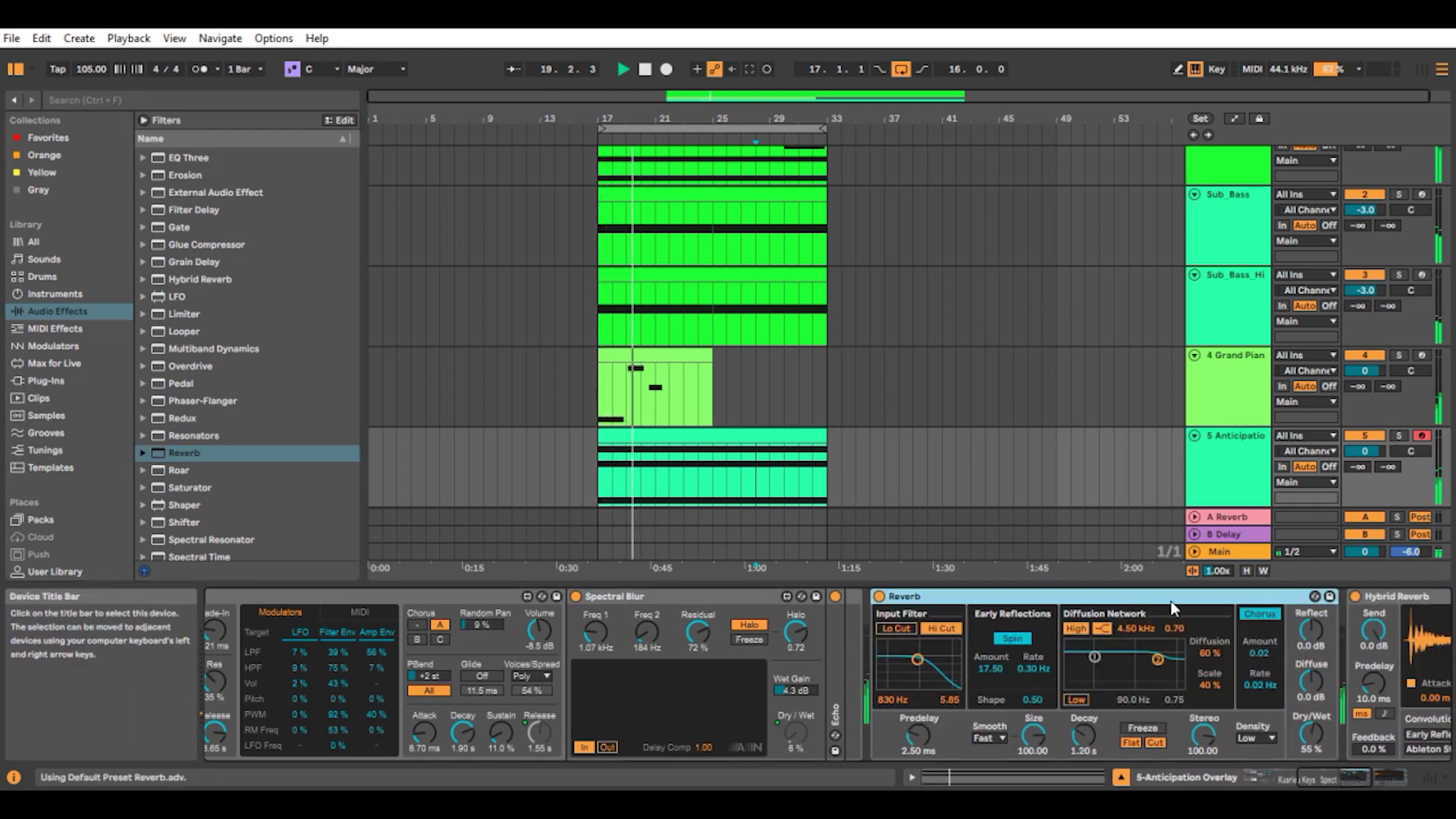
Step: Set the Reverb's Dry/Wet to 67 % and solo the Anticipation Overlay track
drag(1314, 739, 1315, 727)
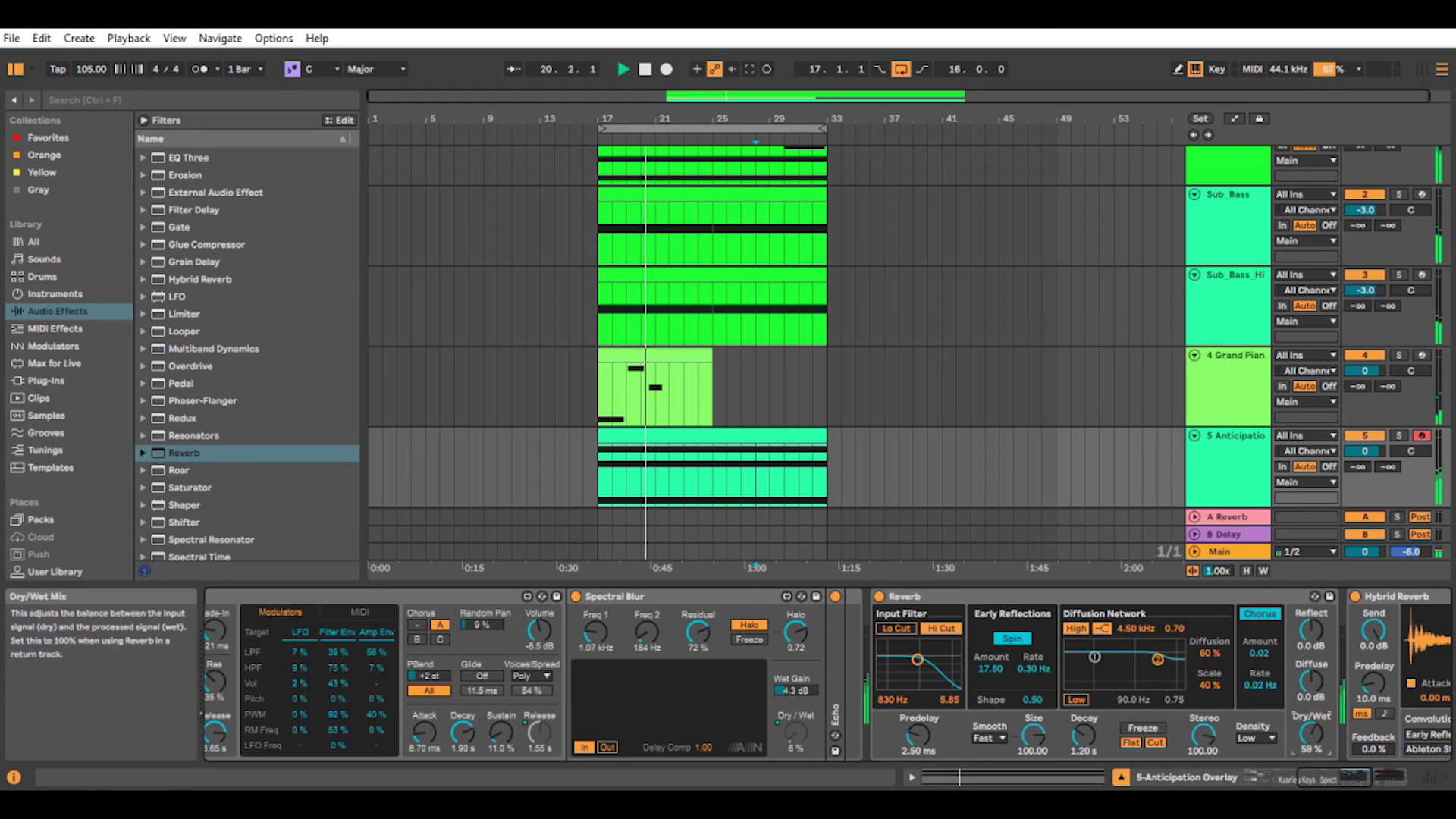
click(1399, 435)
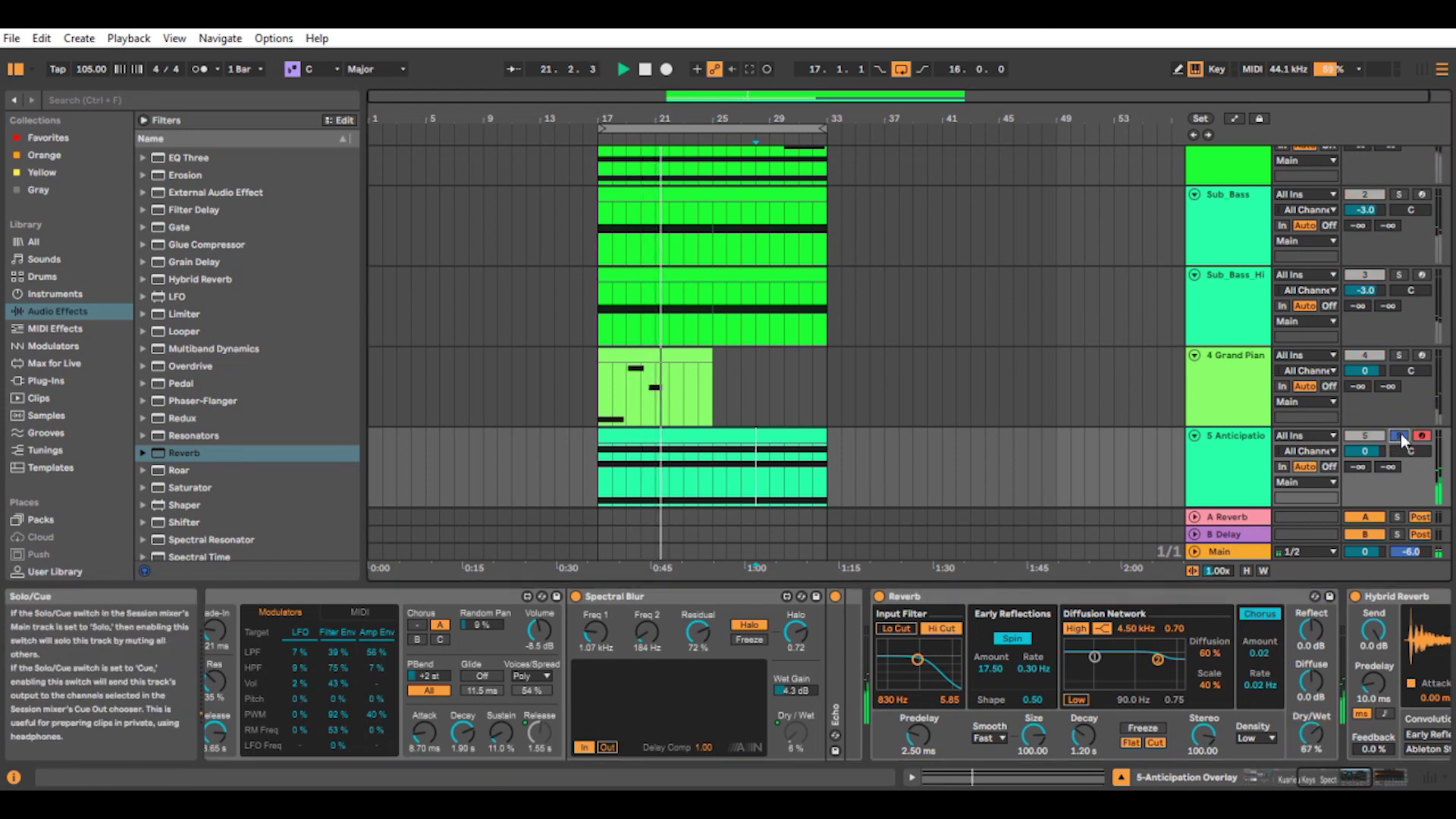
click(1352, 779)
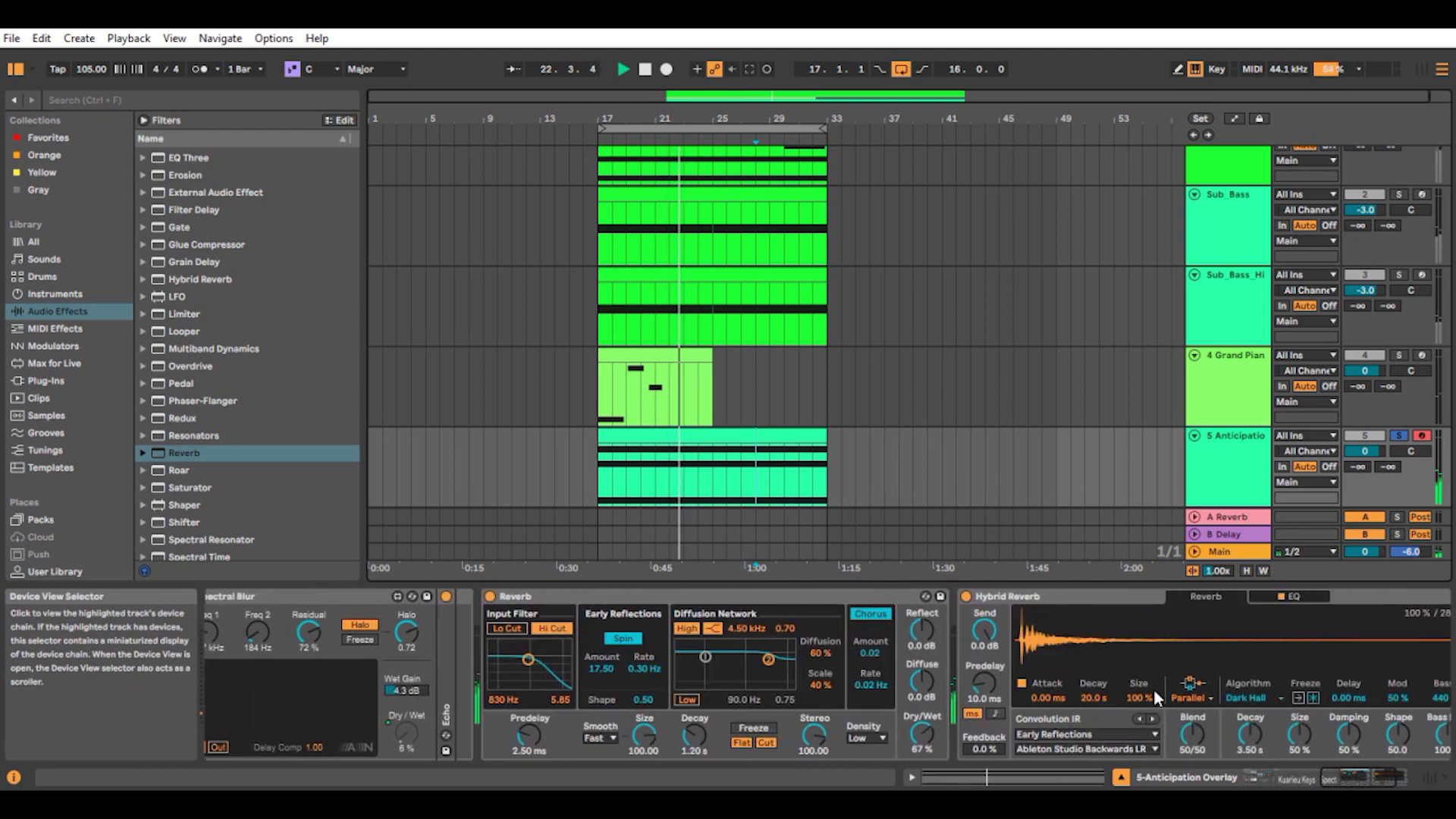
click(1381, 775)
drag(1312, 741, 1345, 775)
click(1358, 774)
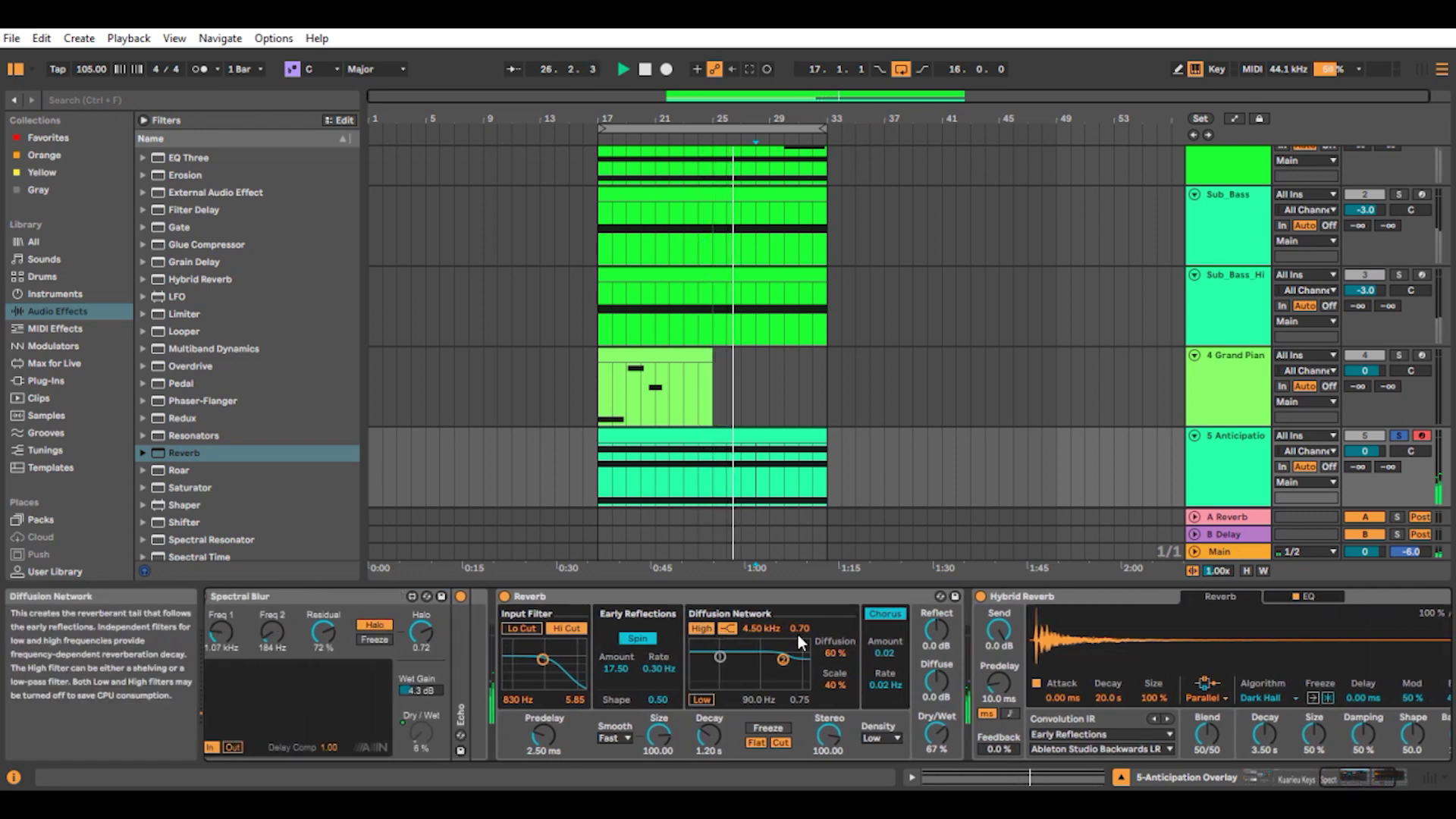
Step: Move the Reverb's input filter to 1.33 kHz with a width of 5.56, trying Lo Cut and switching it back off
click(521, 627)
drag(543, 659, 549, 659)
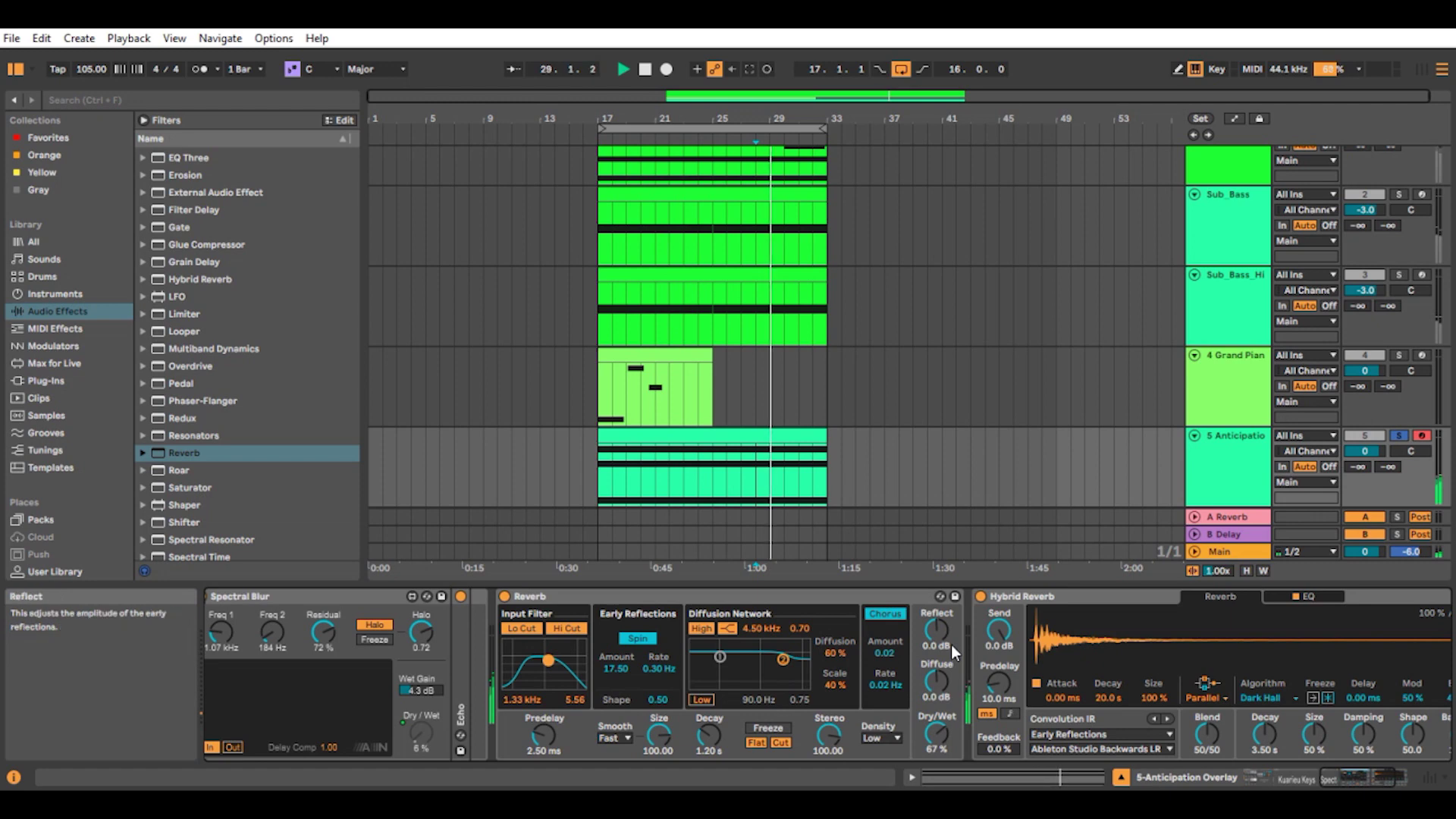
click(520, 629)
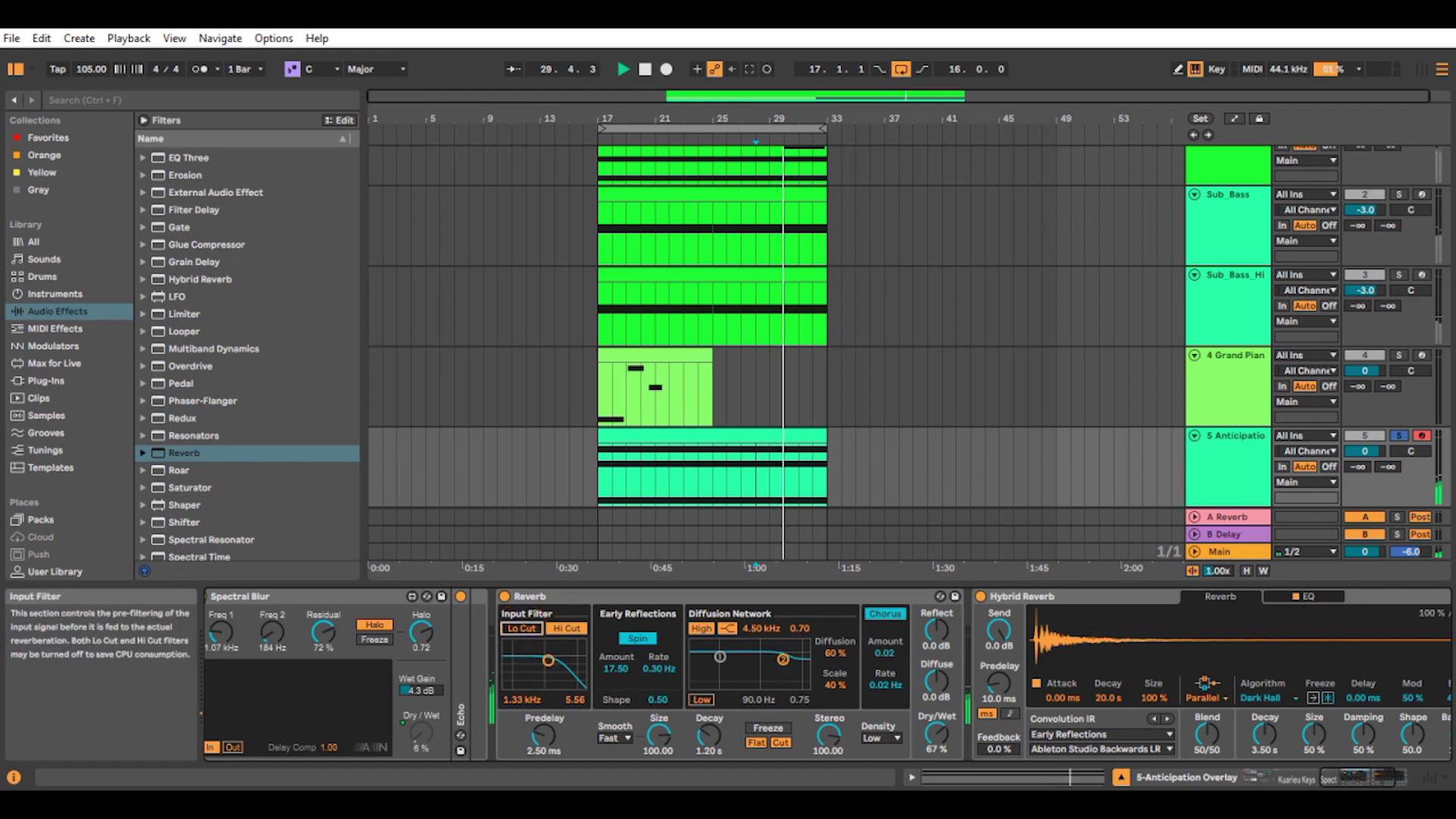
Step: Set the Reverb's Decay to 2.41 s and Dry/Wet to 72 %, and take the Anticipation Overlay track out of solo
click(1347, 775)
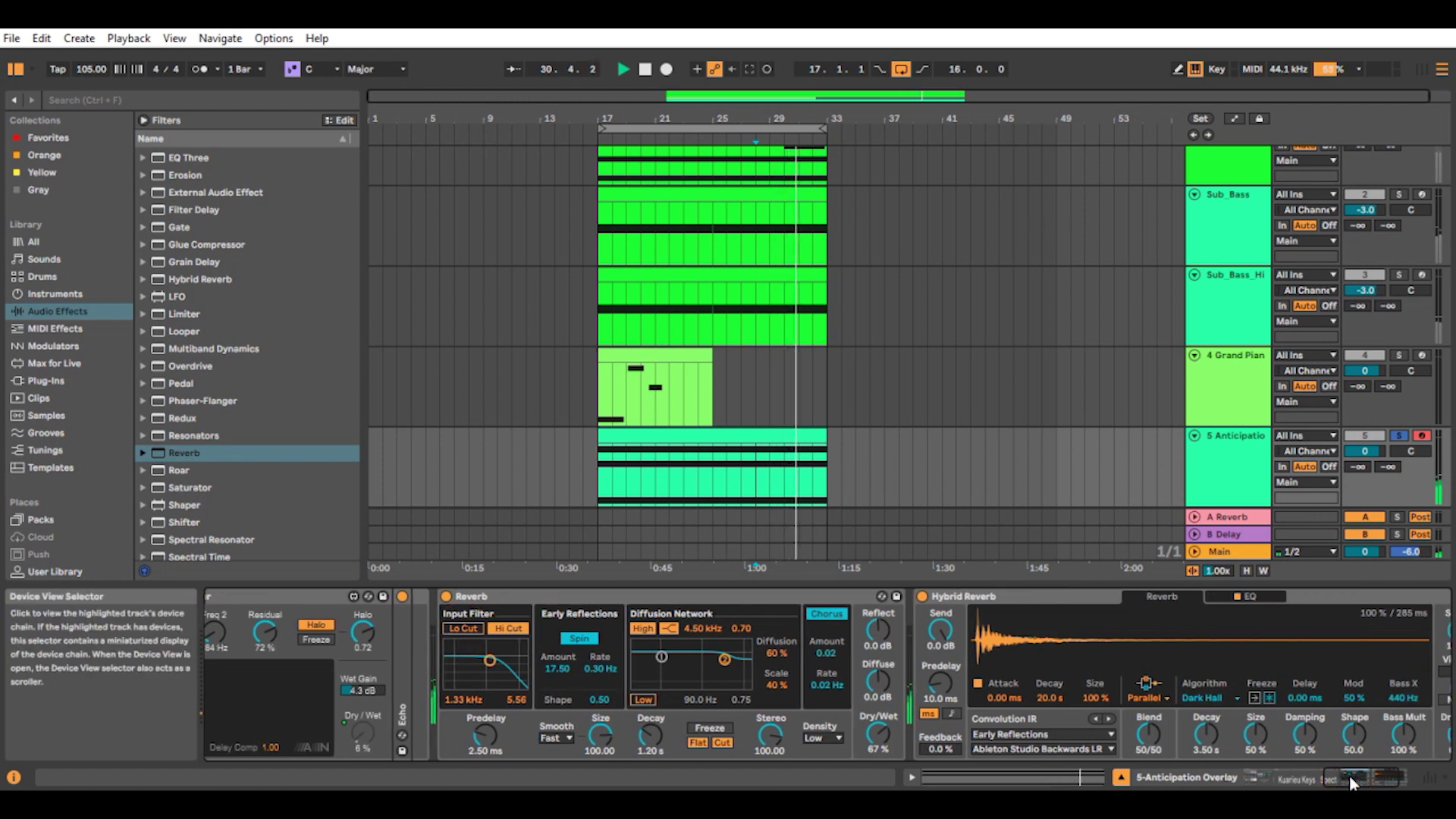
drag(650, 734, 649, 710)
drag(878, 732, 878, 726)
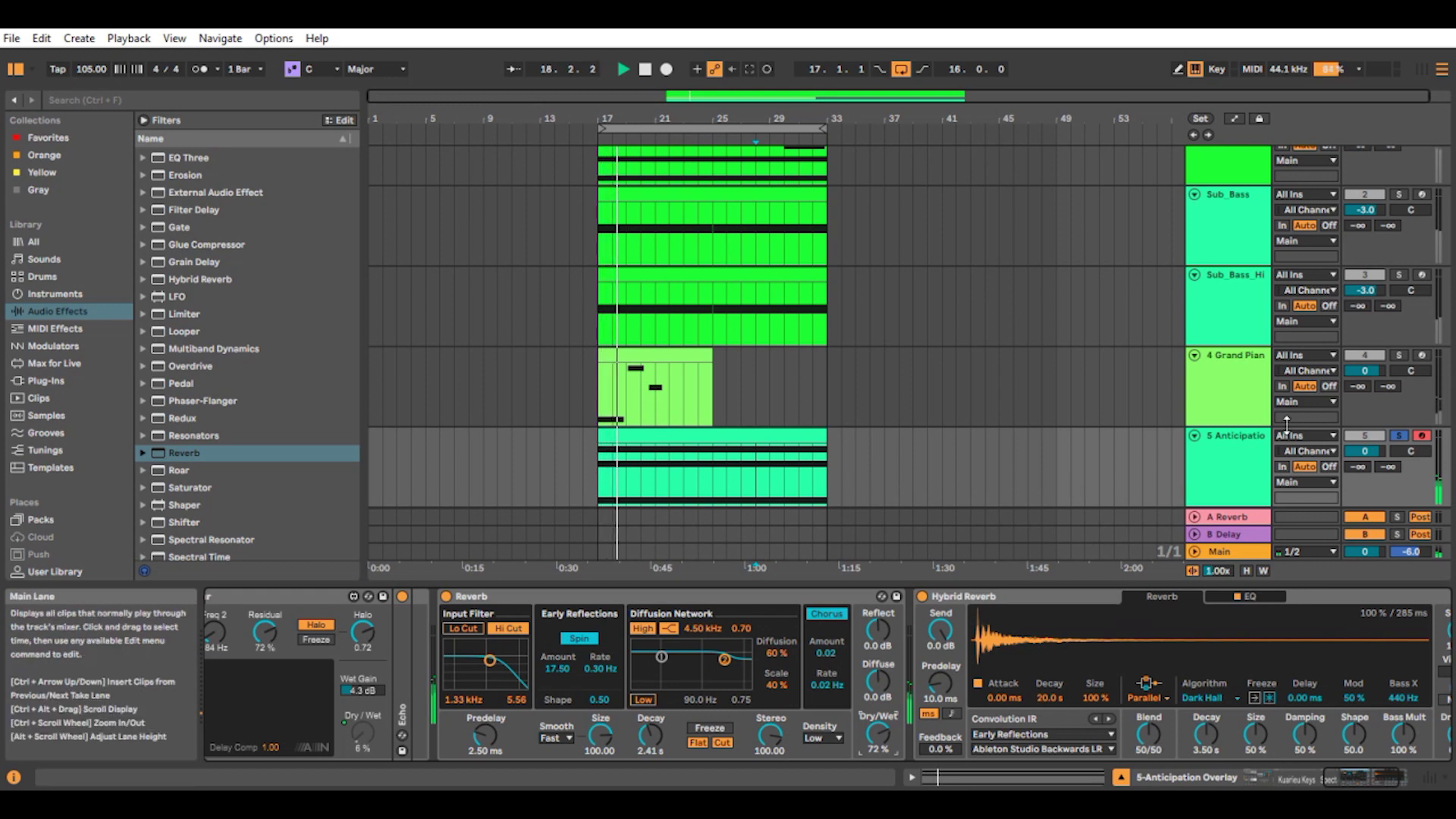
click(1400, 436)
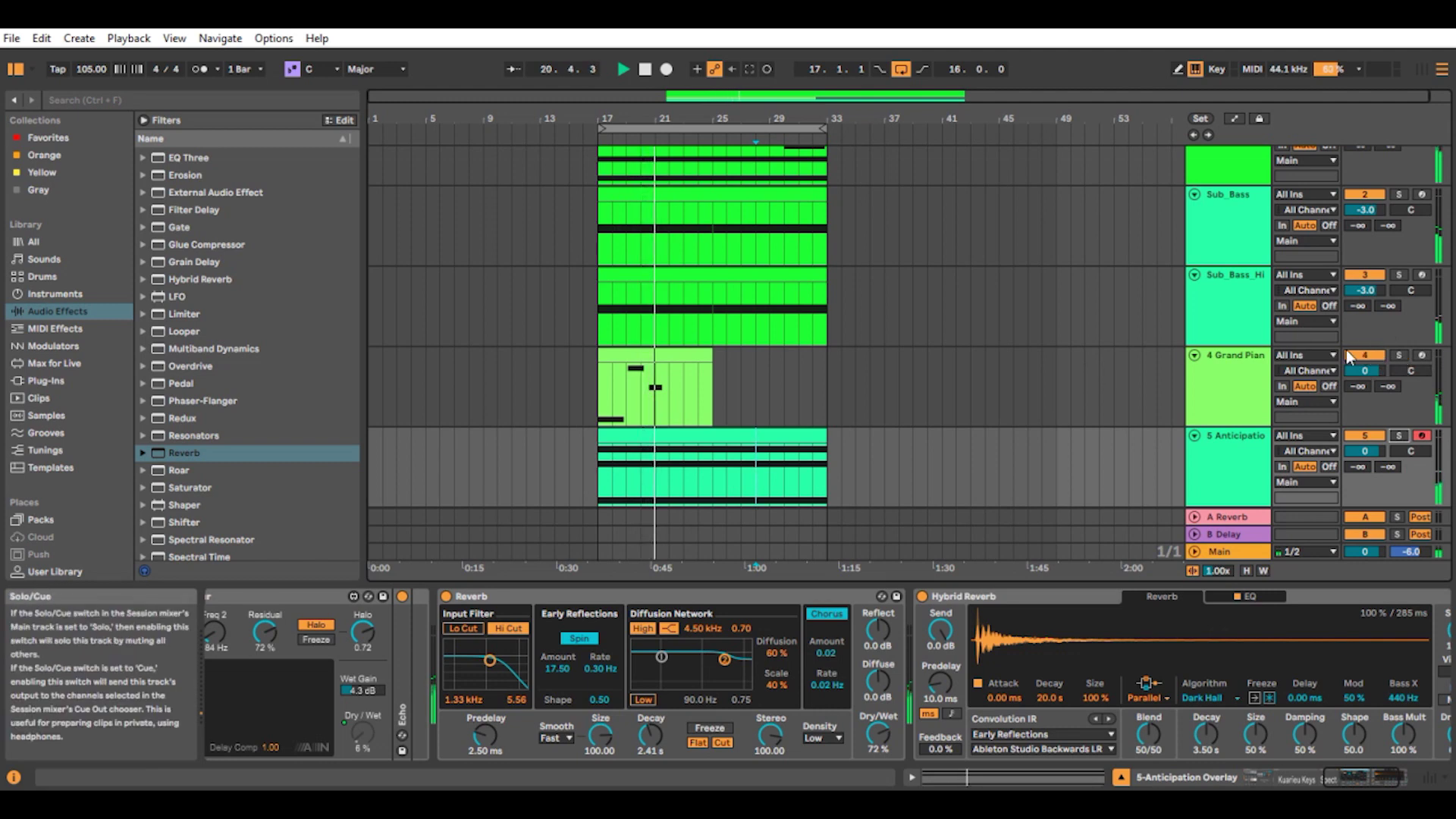
Step: In the Grand Piano clip, lengthen F#2 to about 13.4.3, move D#2 to start there and extend it to about 15.3.3
click(1234, 356)
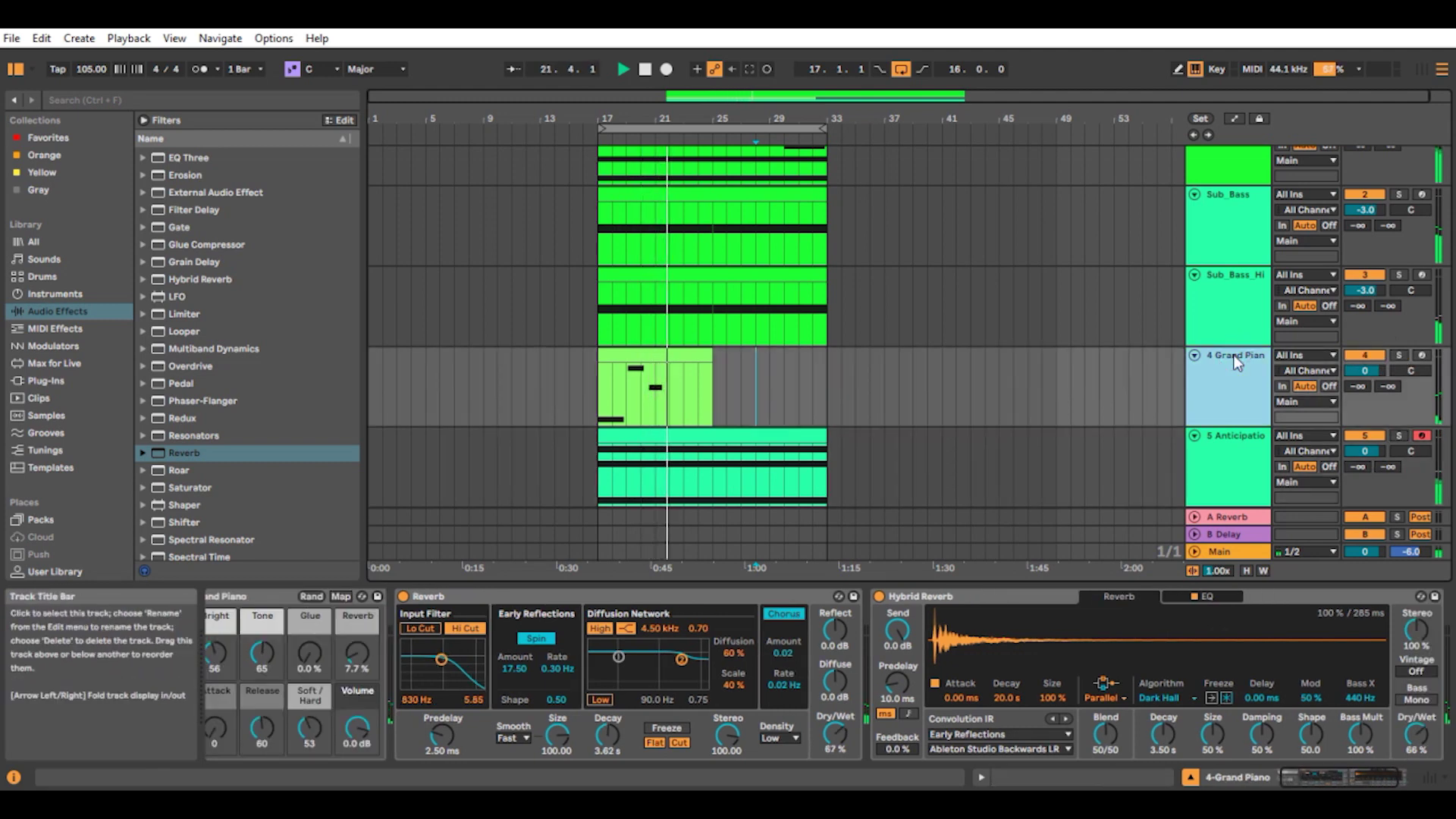
double_click(668, 371)
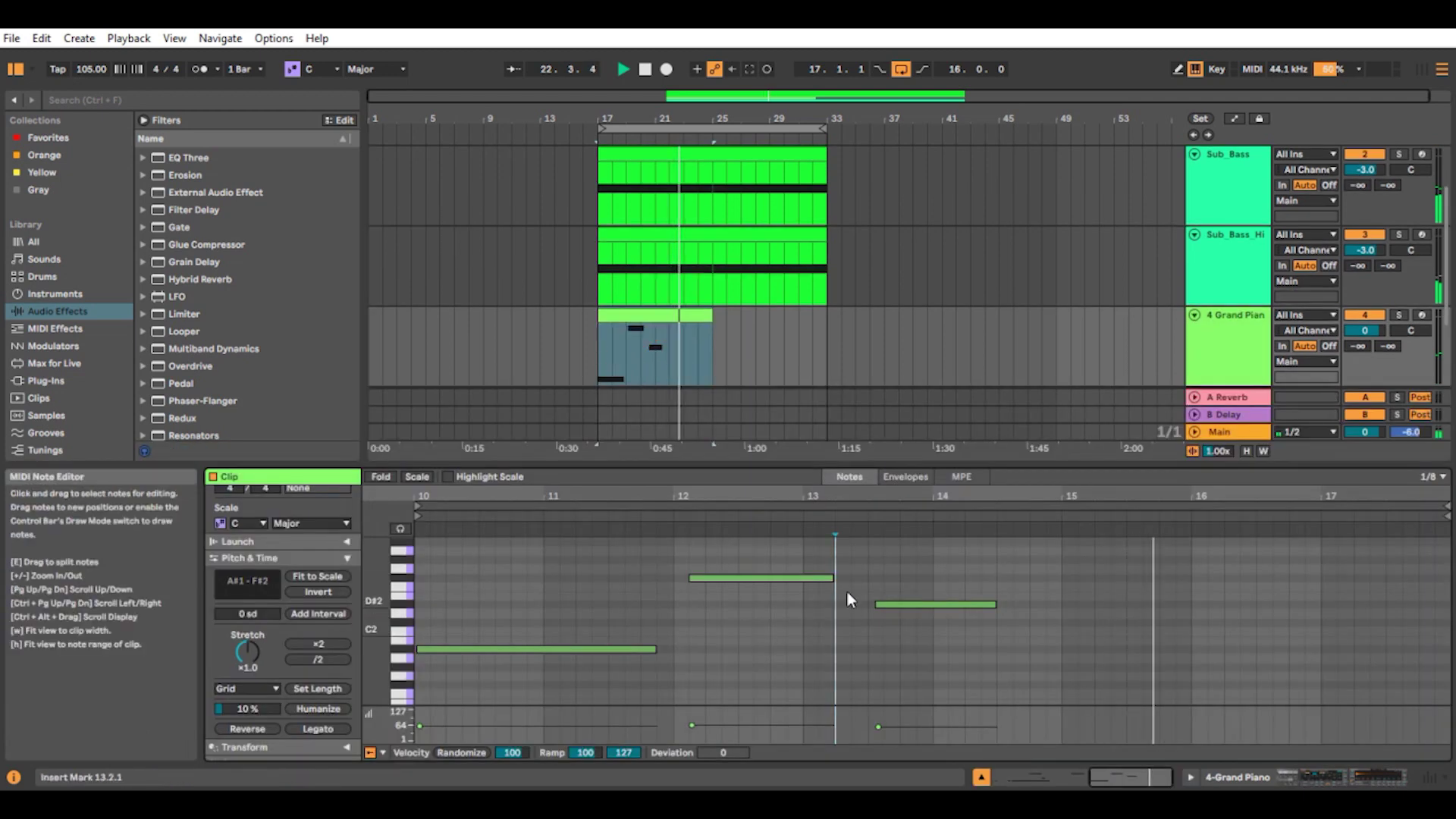
drag(829, 581, 907, 583)
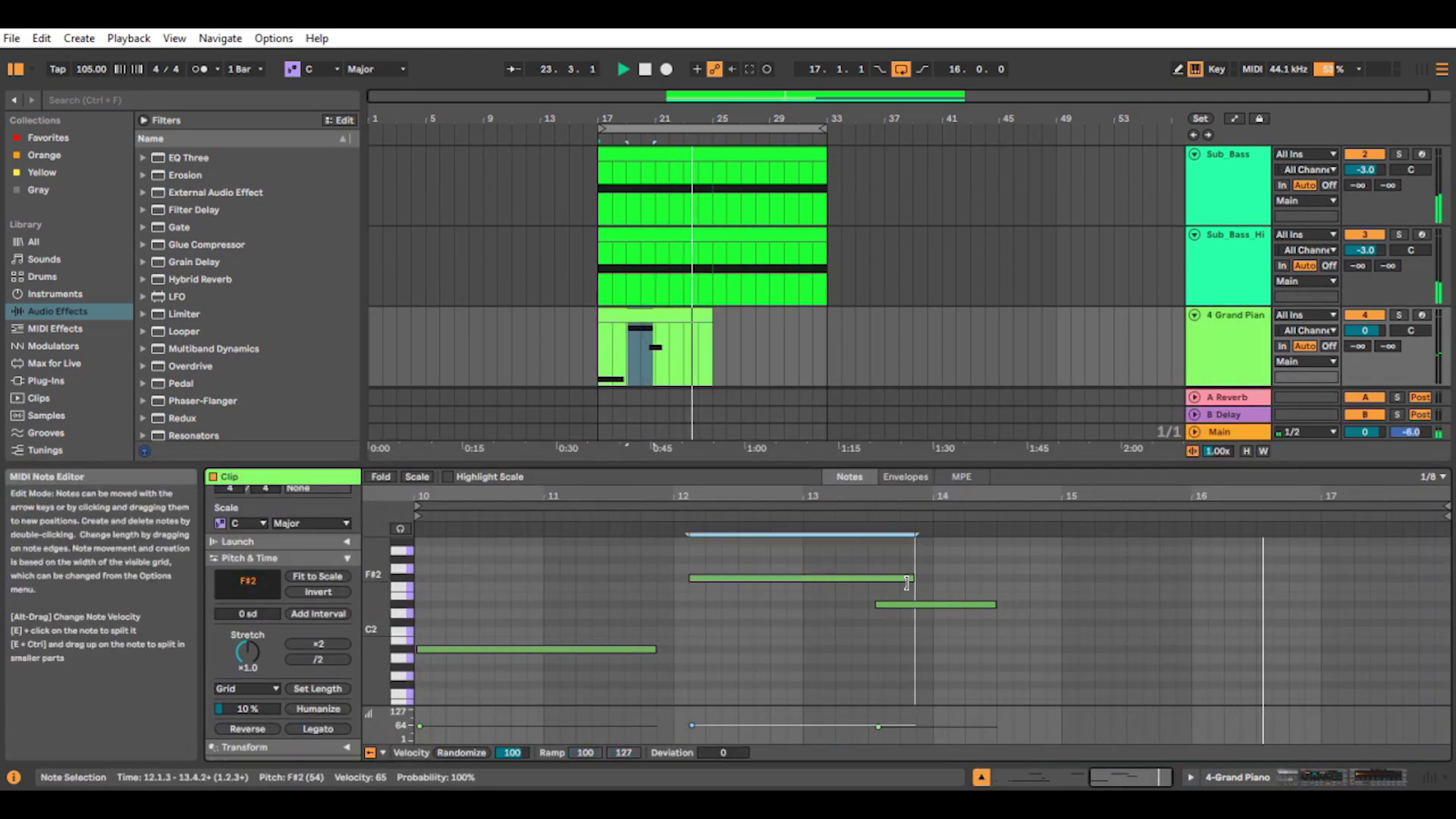
drag(942, 605, 1014, 607)
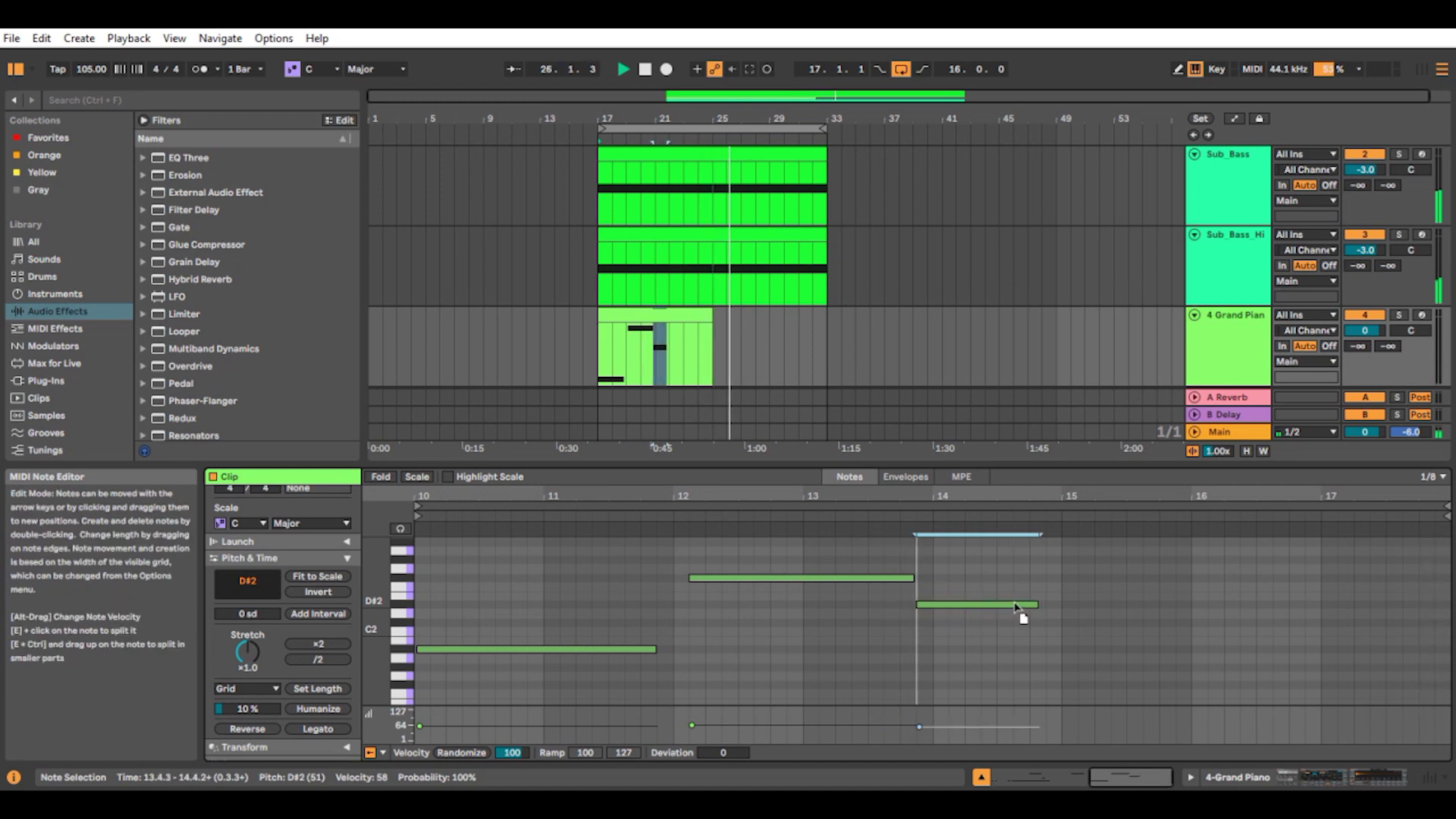
drag(1037, 604, 1142, 606)
Step: Insert a Utility between the Grand Piano rack and its Reverb, and set its Gain to 2.22 dB
double_click(1236, 322)
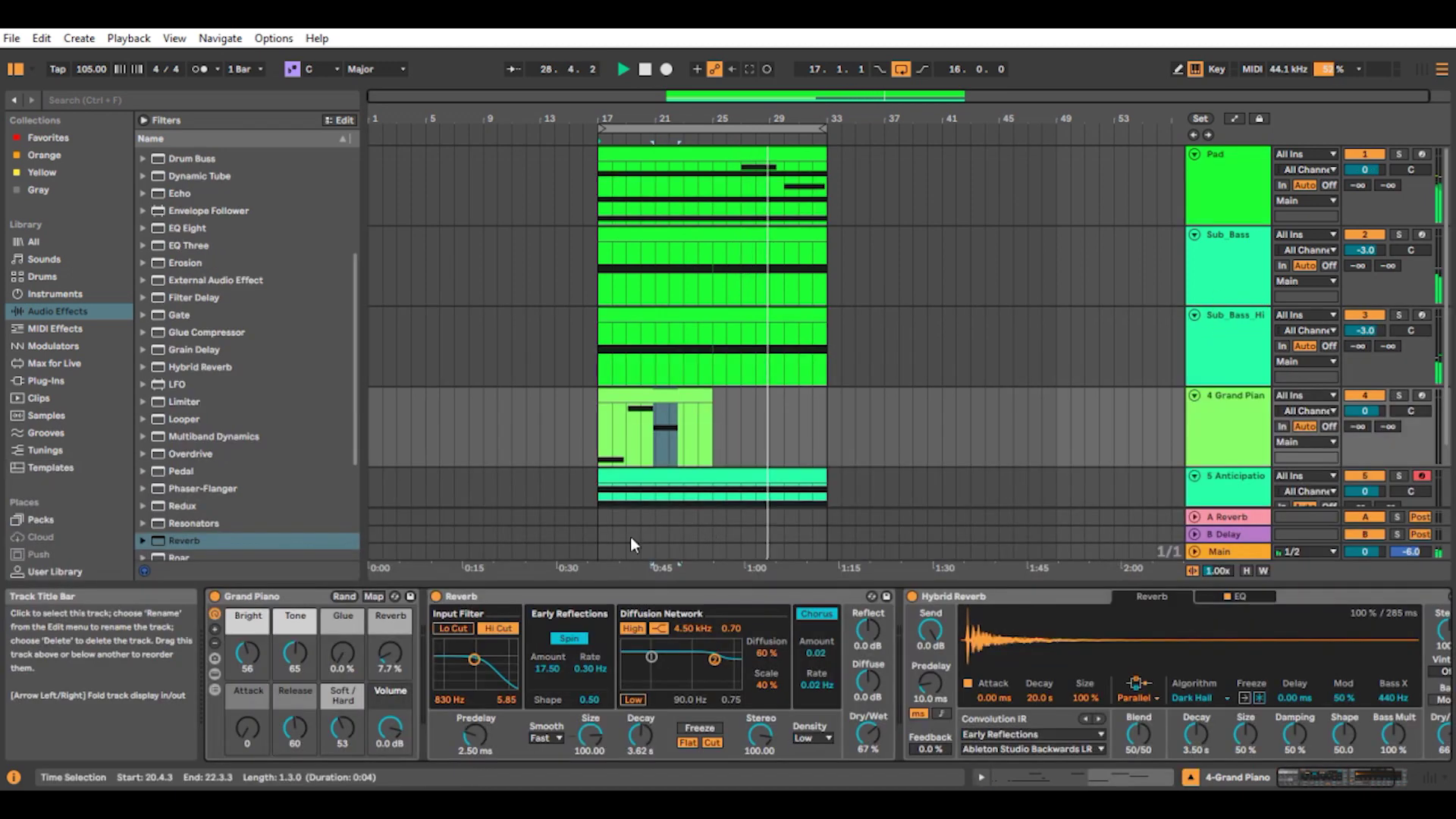
scroll(243, 466, down, 2)
scroll(227, 461, down, 3)
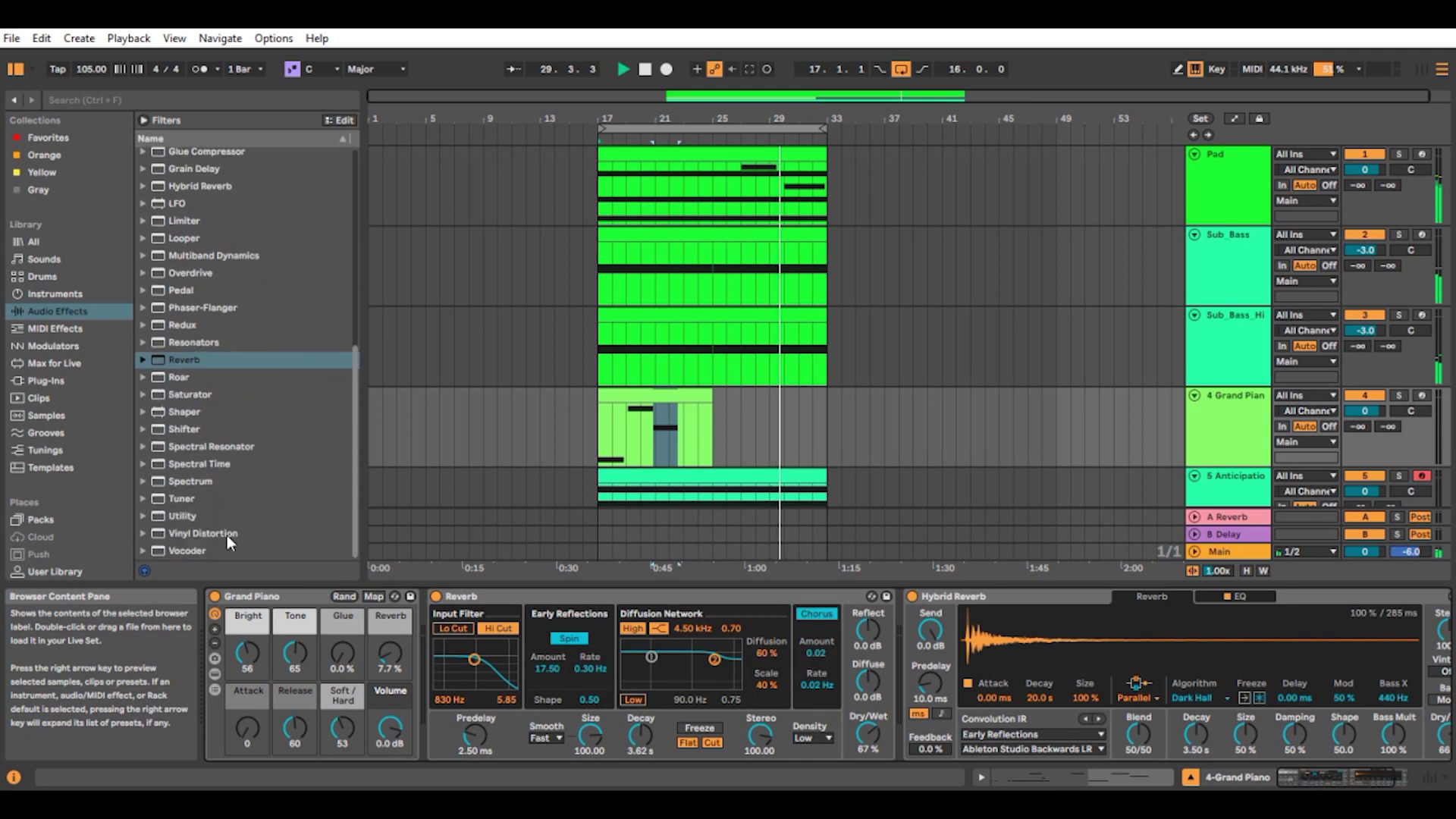
drag(188, 519, 410, 698)
click(522, 657)
drag(523, 657, 523, 652)
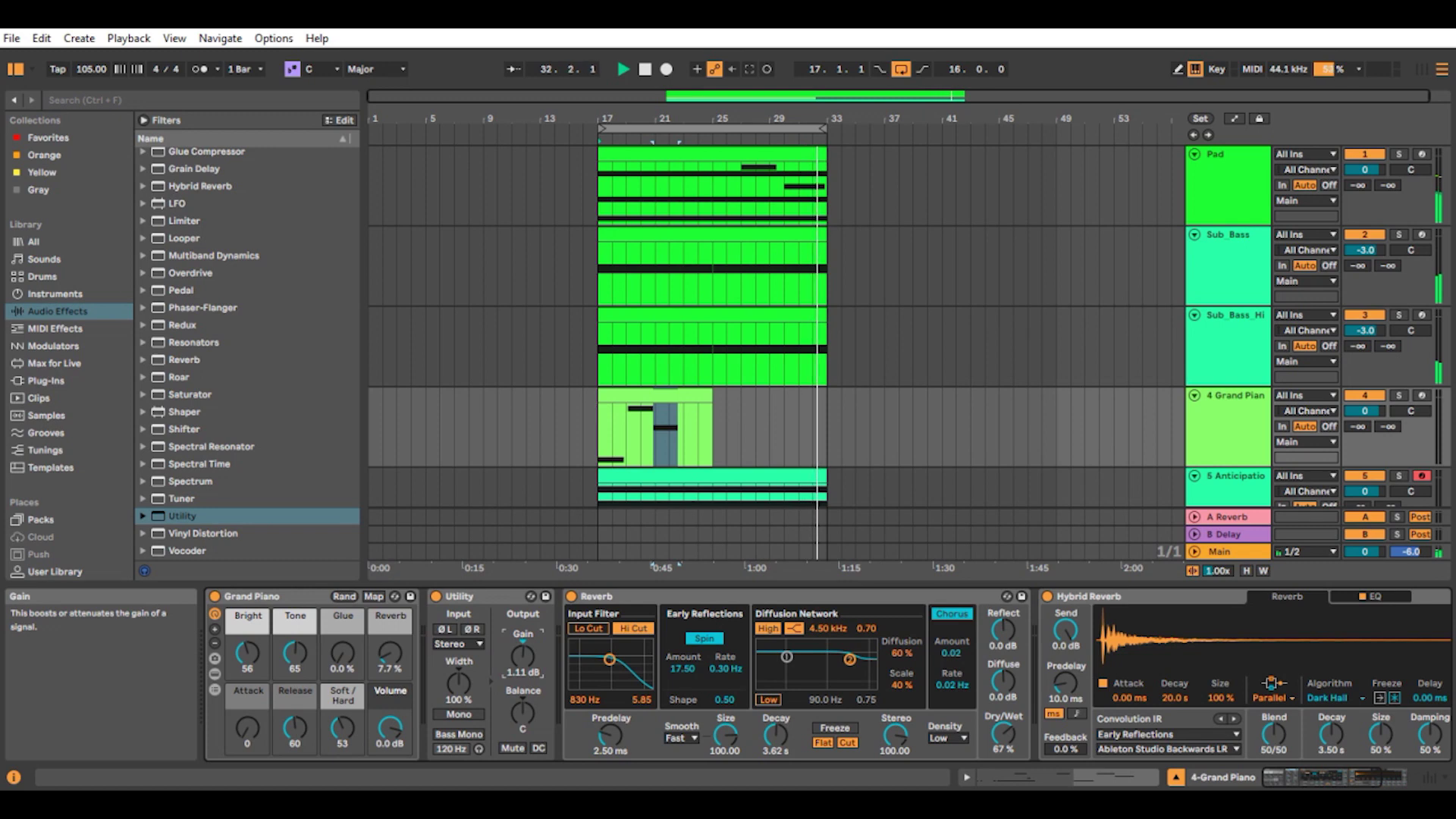
drag(522, 657, 523, 650)
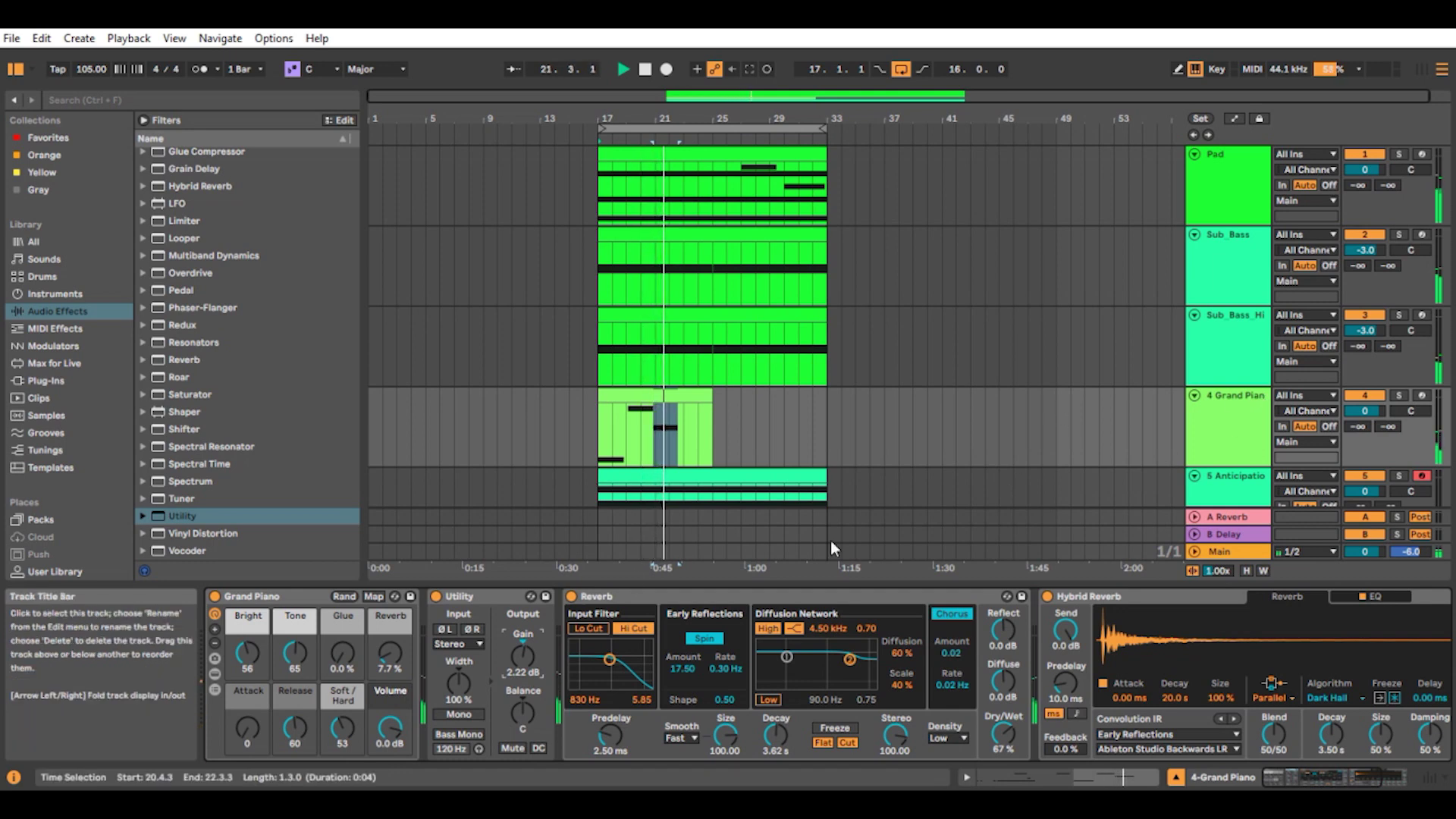
Step: Lower the Anticipation Overlay track's volume to -1.0 dB
scroll(1160, 474, down, 2)
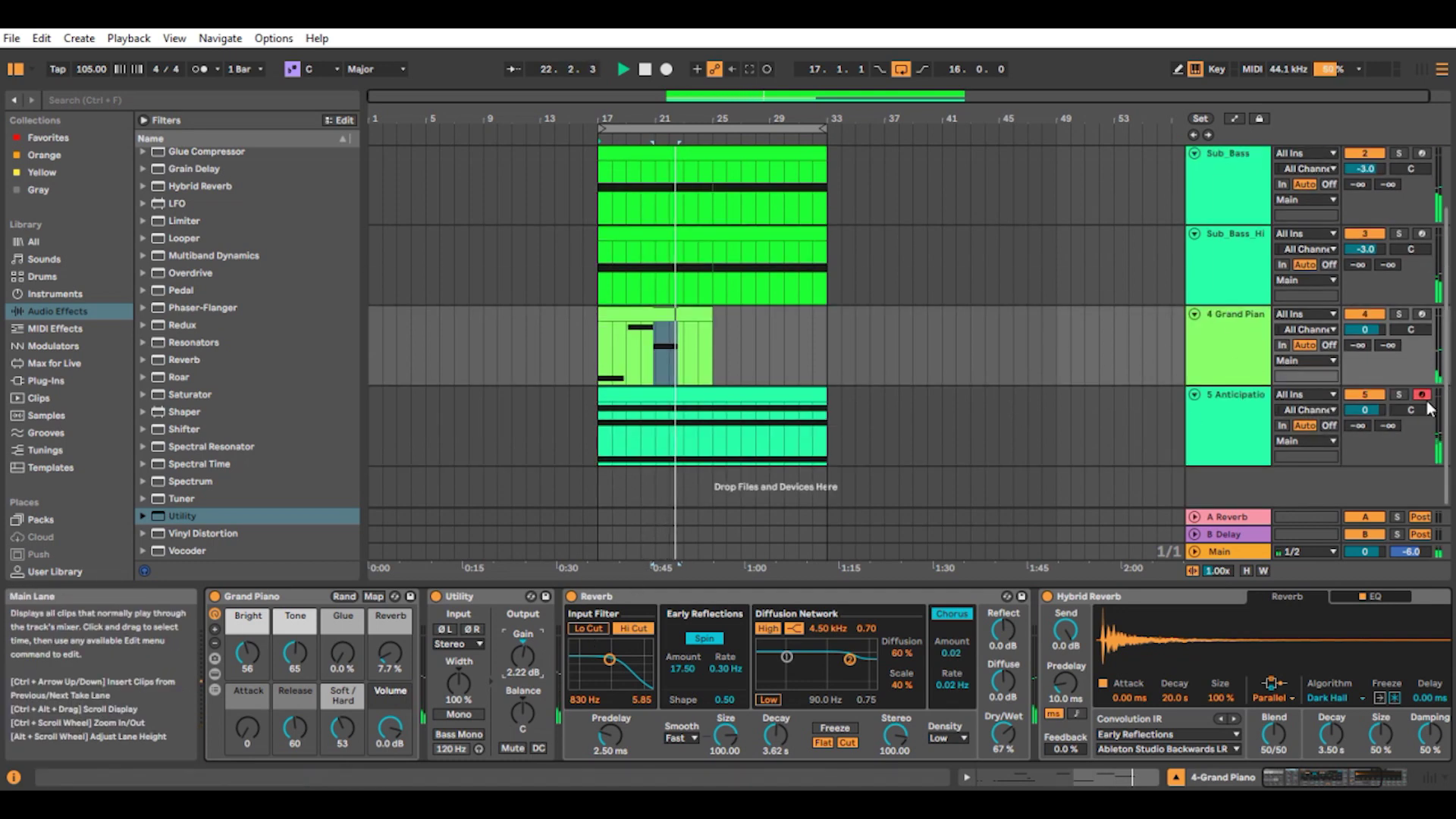
drag(1364, 409, 1365, 414)
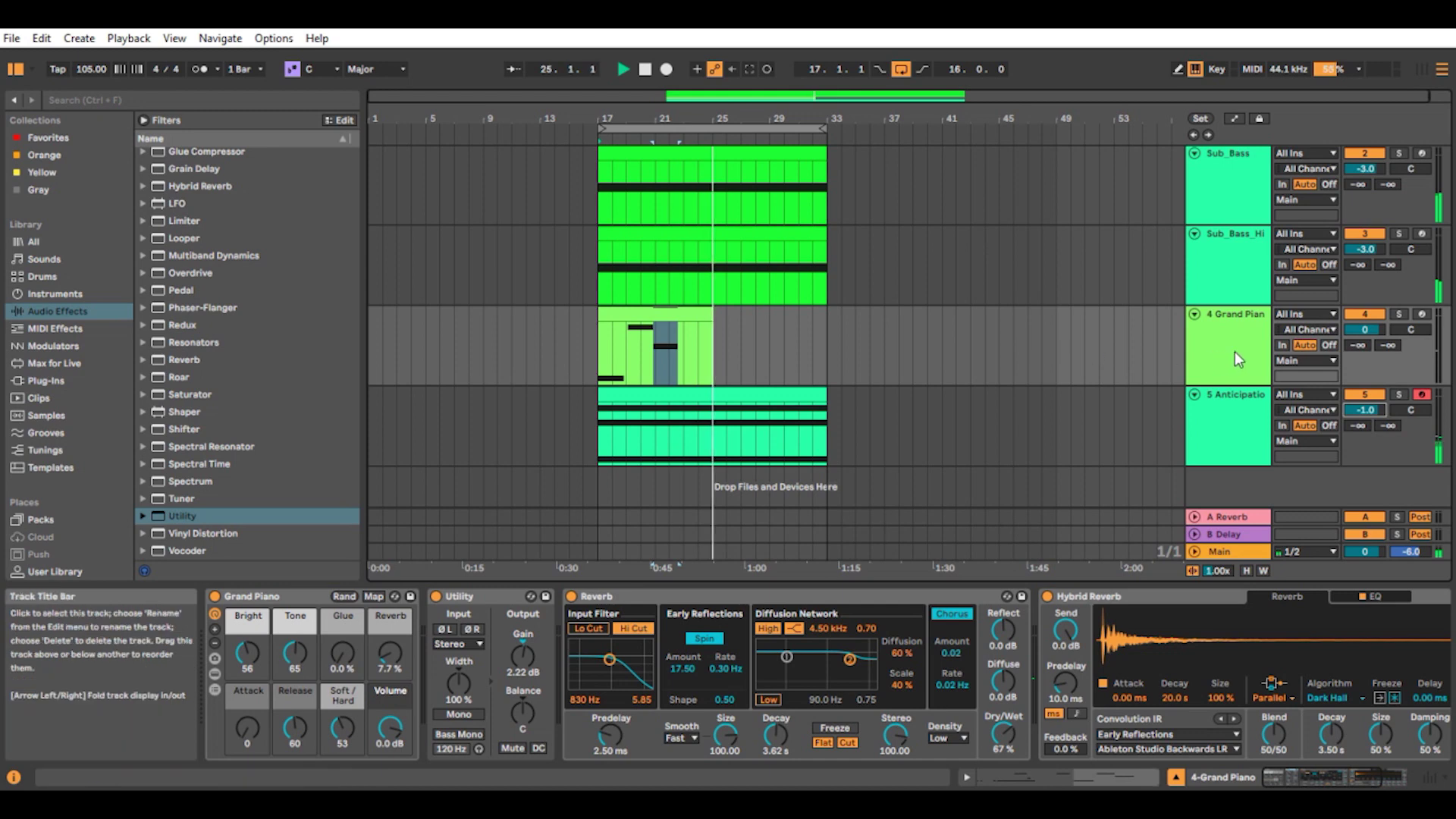
Step: Map the Pad track's LFO to the Auto Filter's Frequency in Remote mode, with Min at 97 % and Max at 79 %
scroll(1094, 376, up, 2)
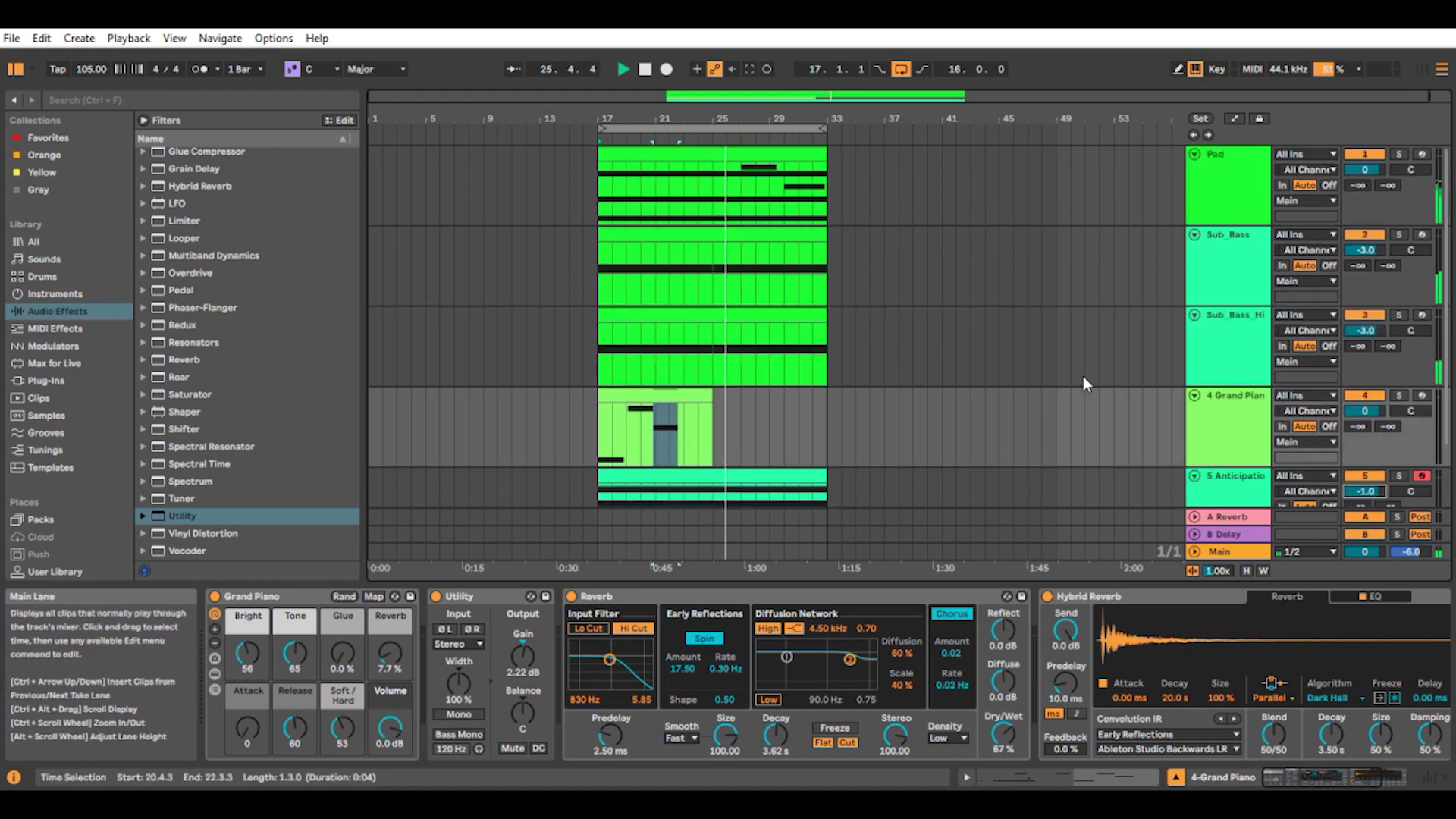
click(1240, 158)
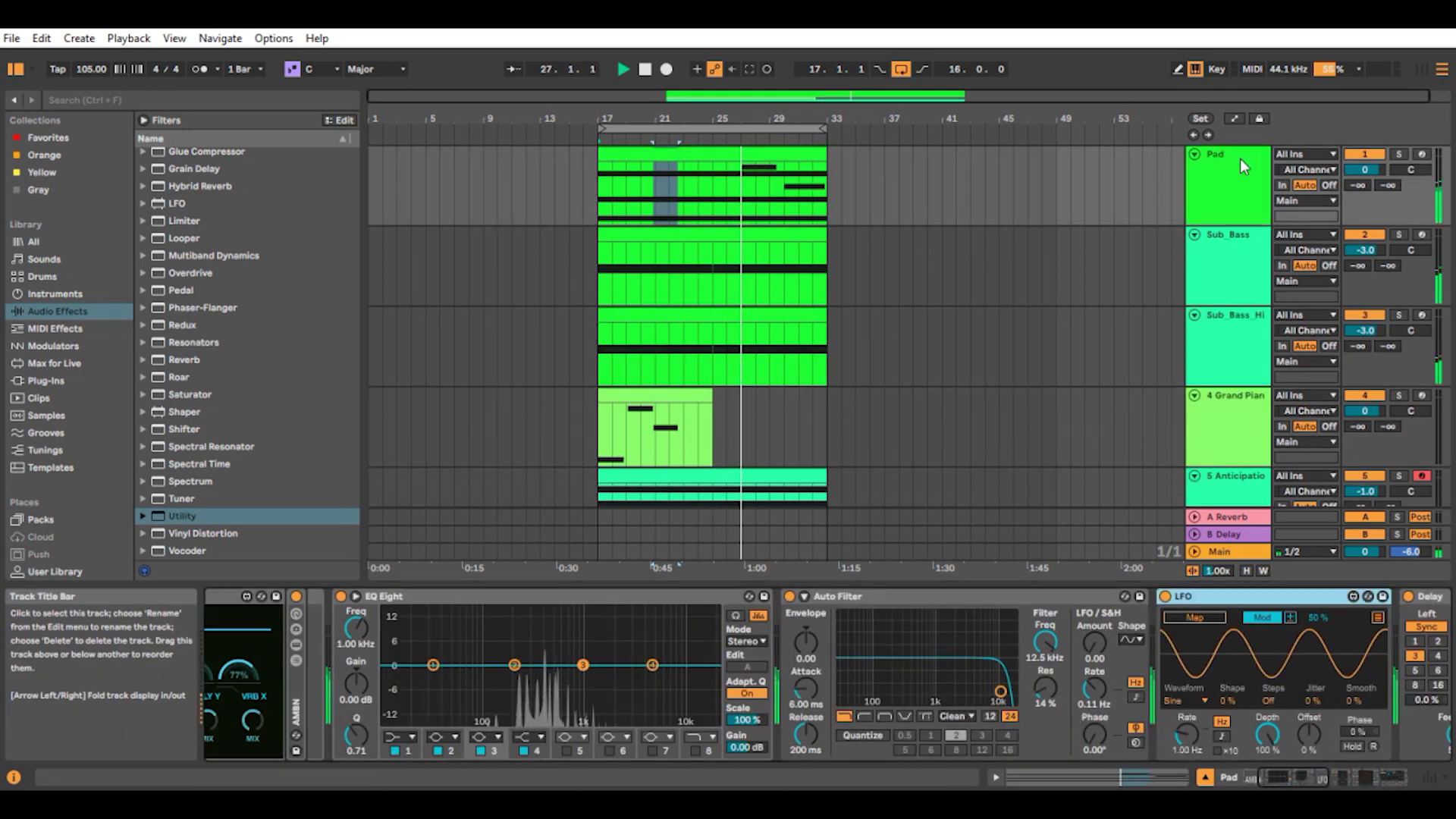
click(1203, 620)
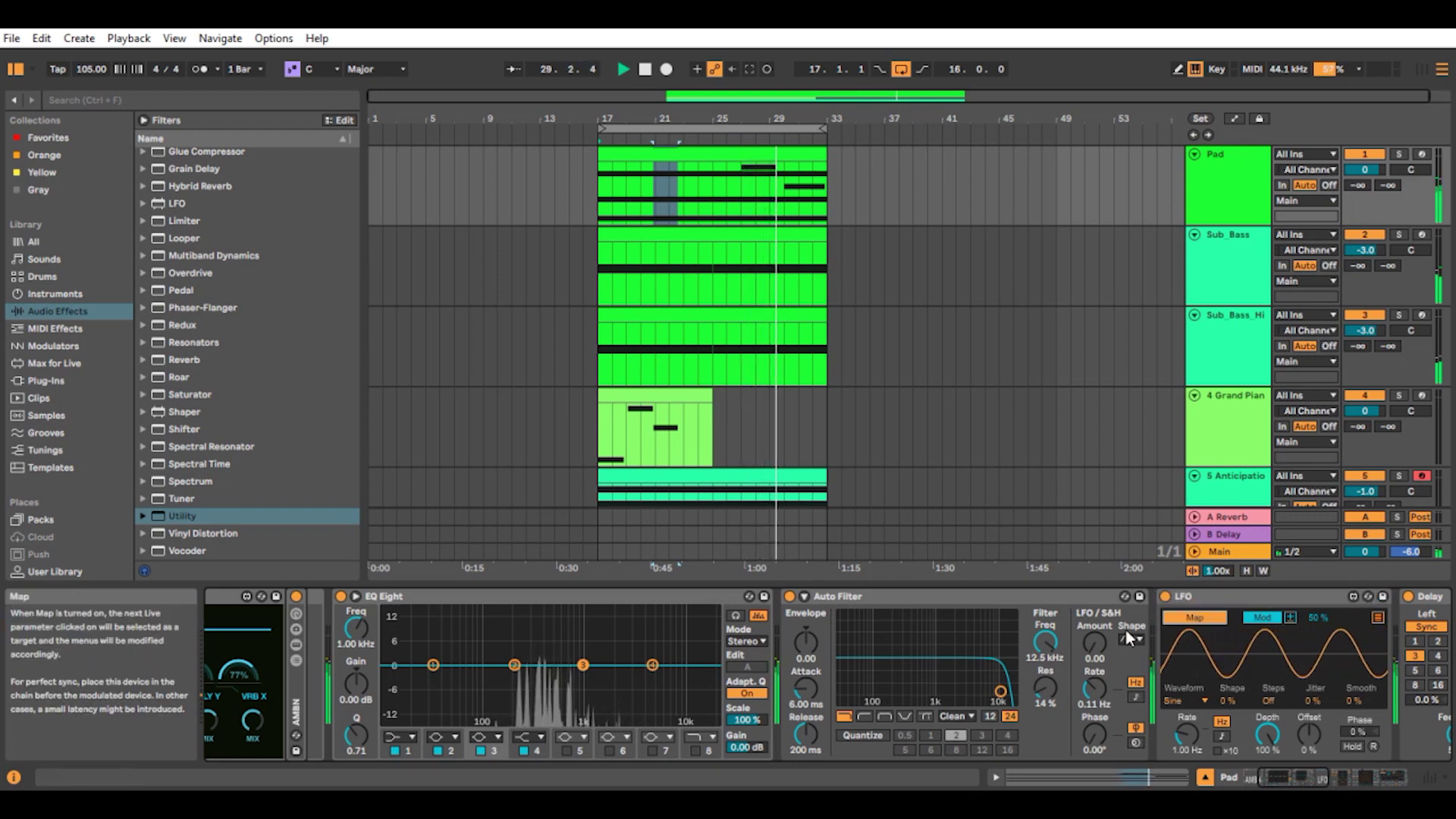
click(1051, 642)
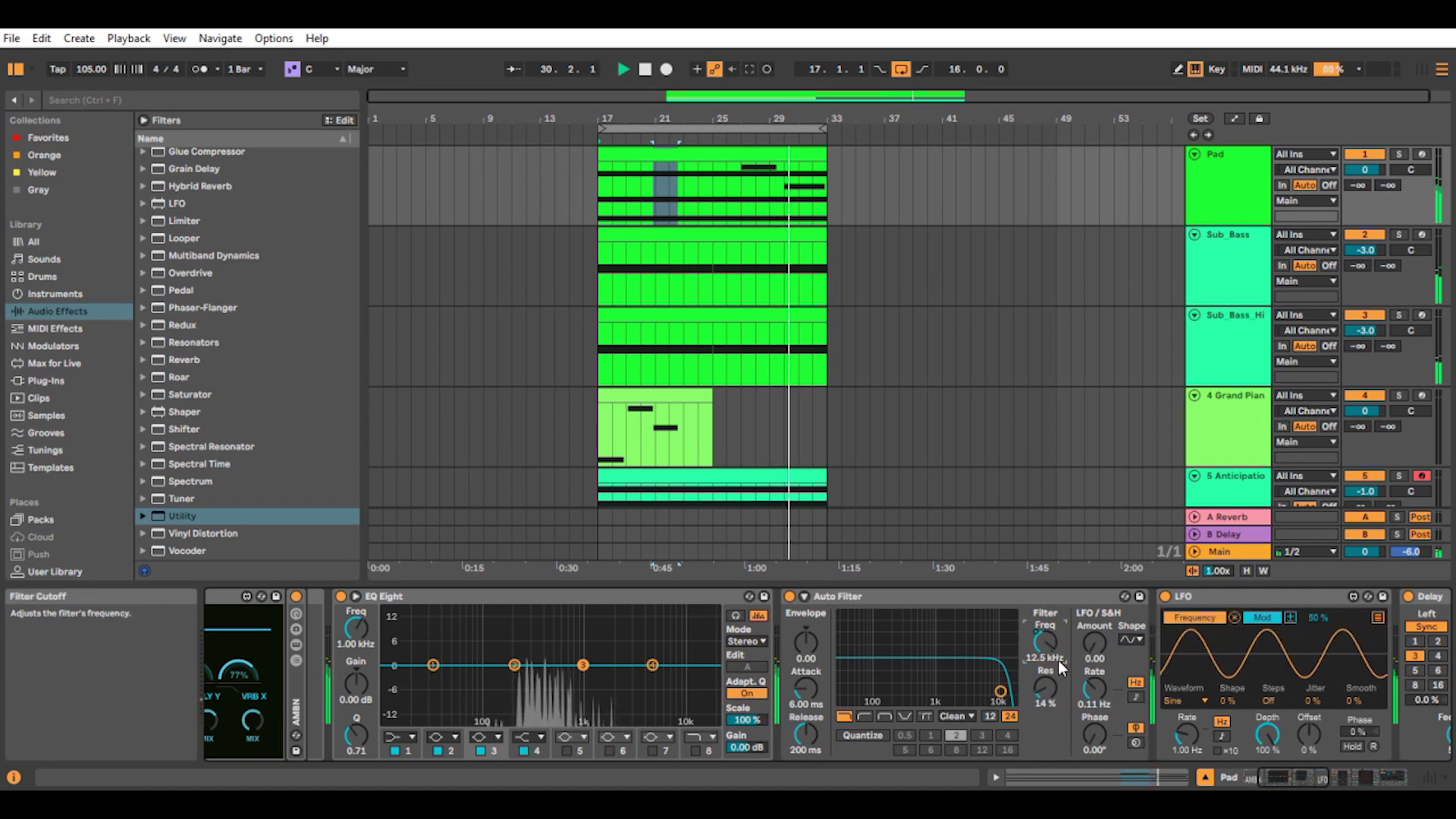
click(1262, 624)
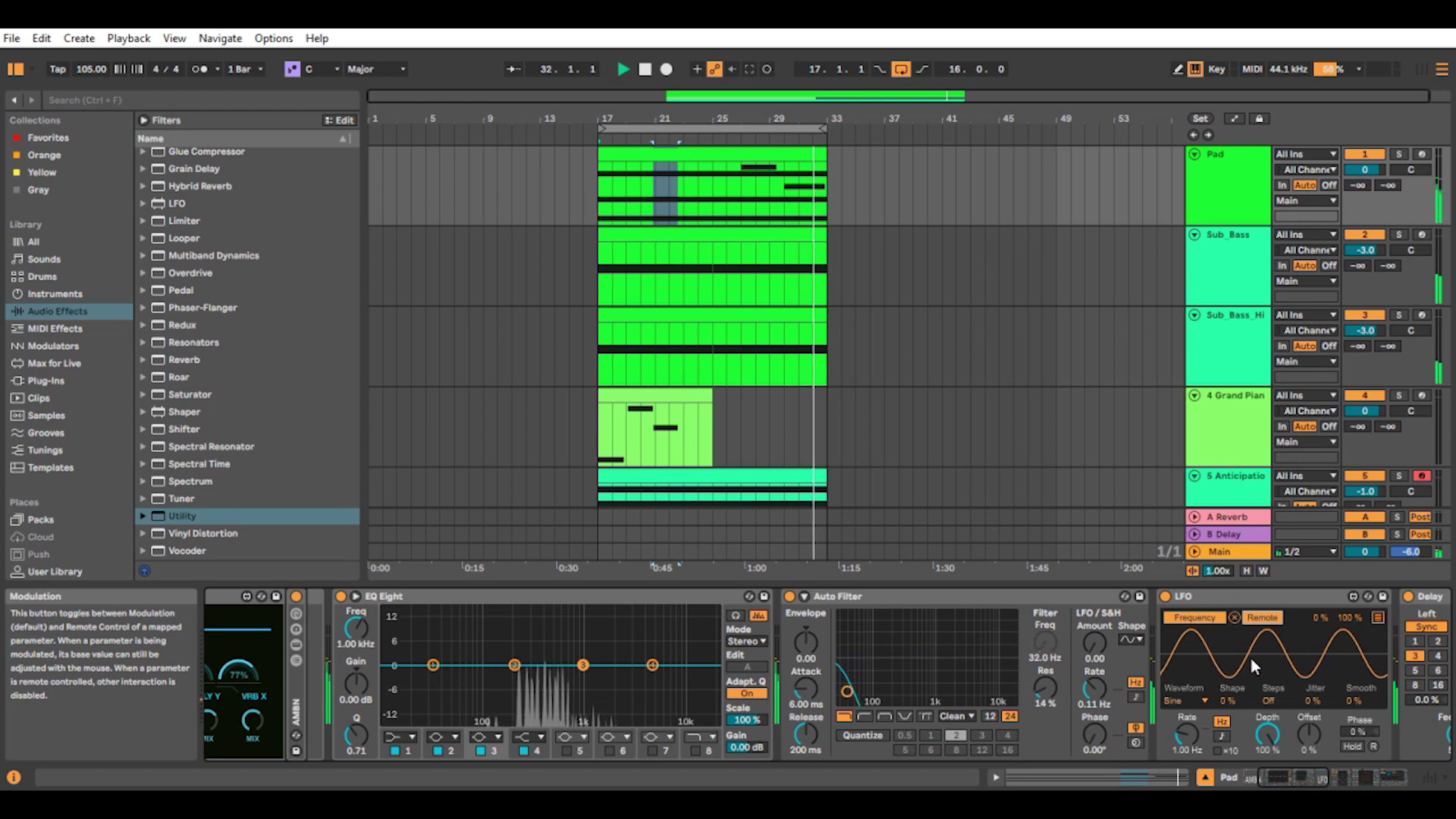
drag(1351, 617, 1317, 545)
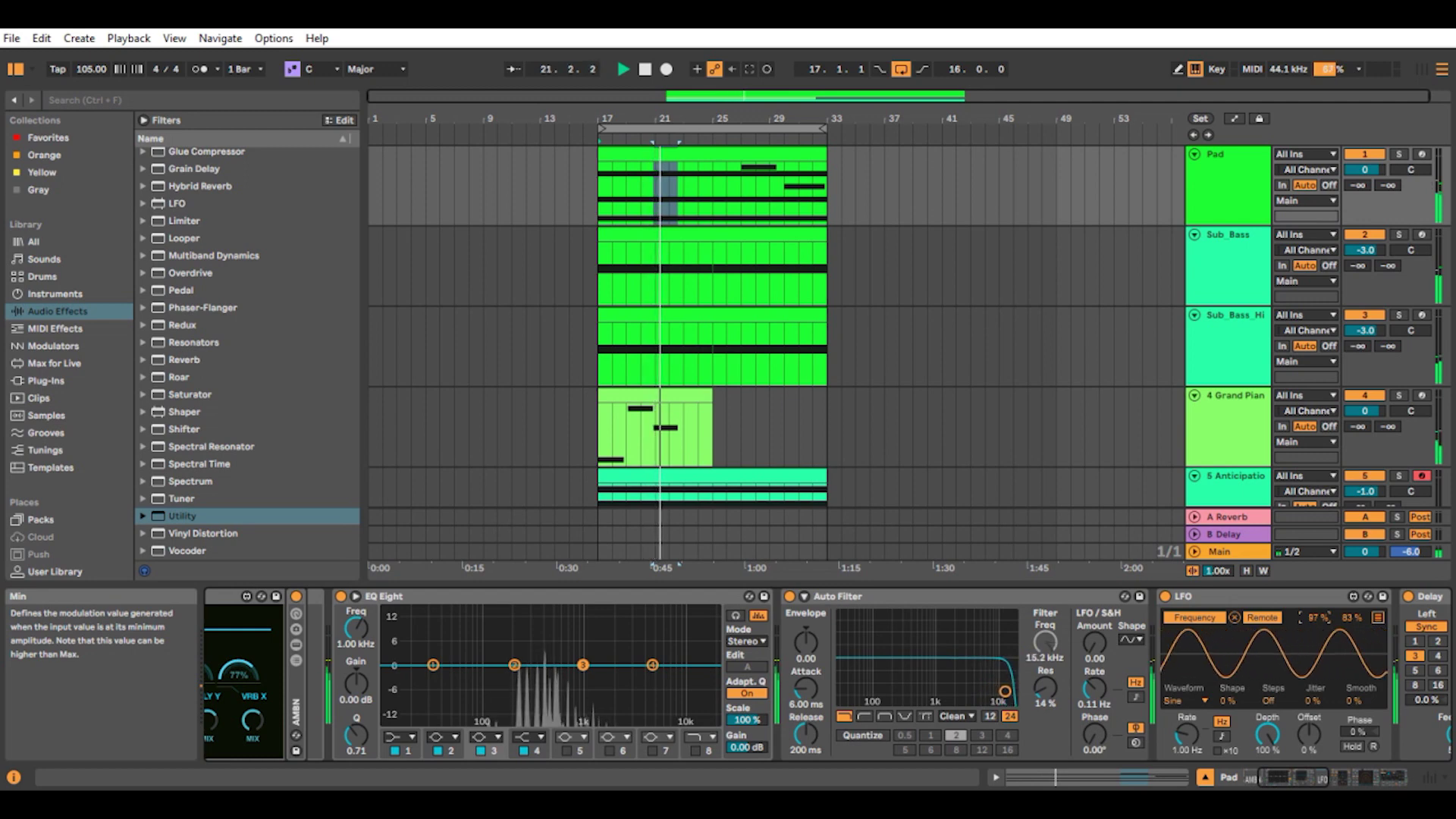
drag(1352, 617, 1352, 621)
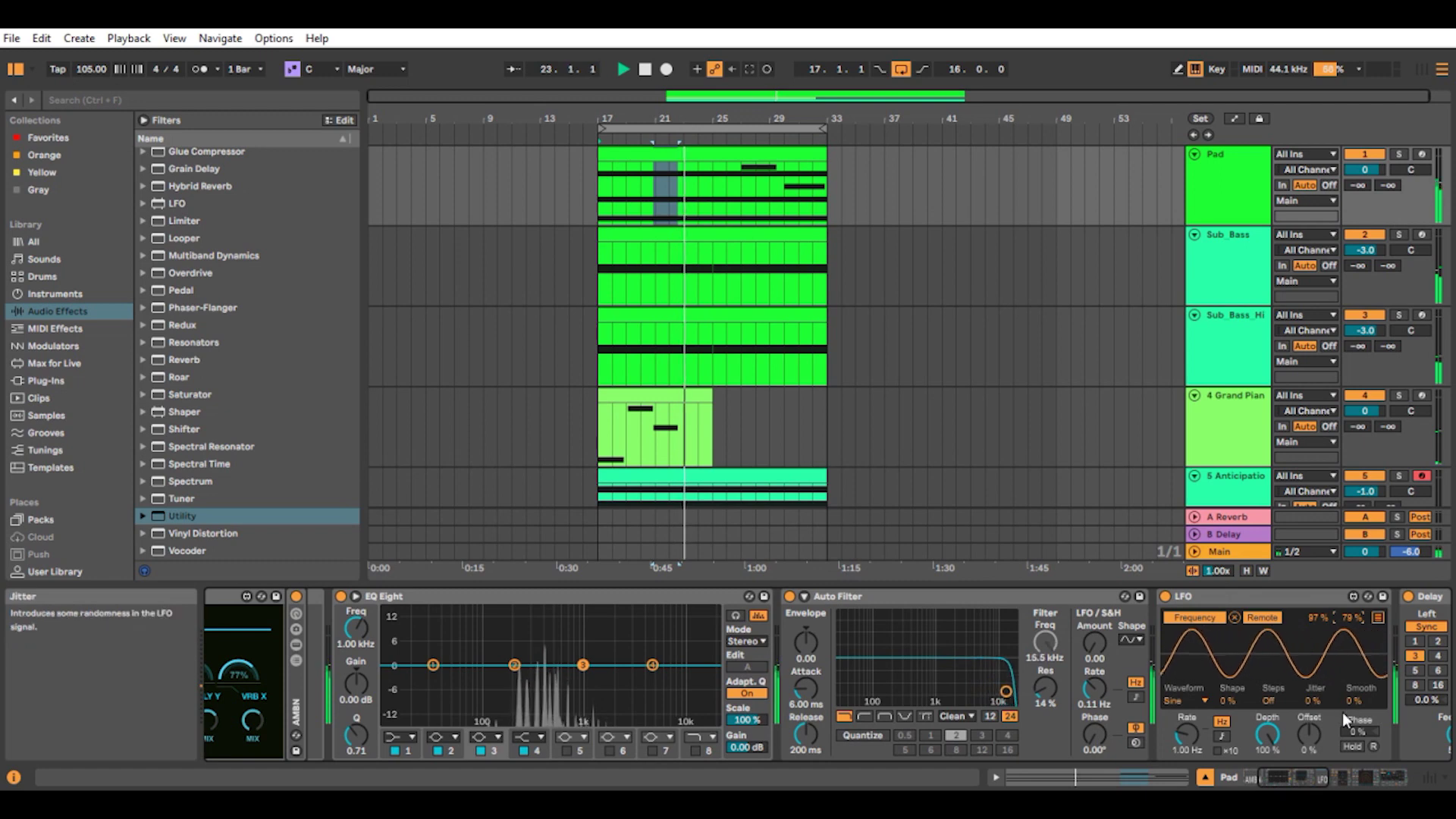
Step: Set the Pad LFO's Shape to 9 %, Jitter to 5 %, Smooth to 67 % and Rate to 0.02 Hz
click(1226, 701)
drag(1226, 701, 1226, 695)
click(1267, 700)
drag(1311, 702, 1311, 699)
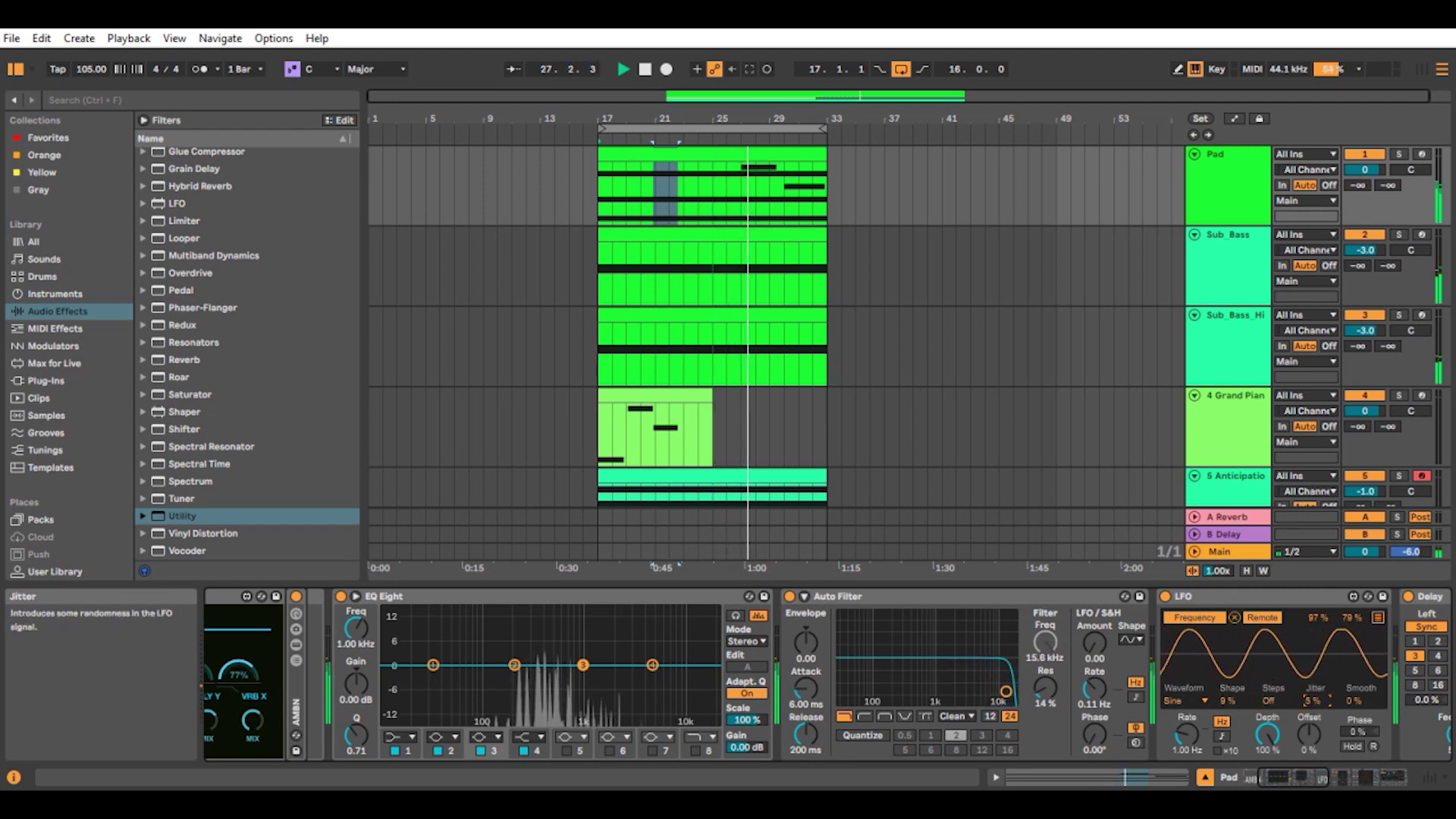
click(1355, 700)
drag(1354, 701, 1354, 651)
drag(1190, 734, 1190, 770)
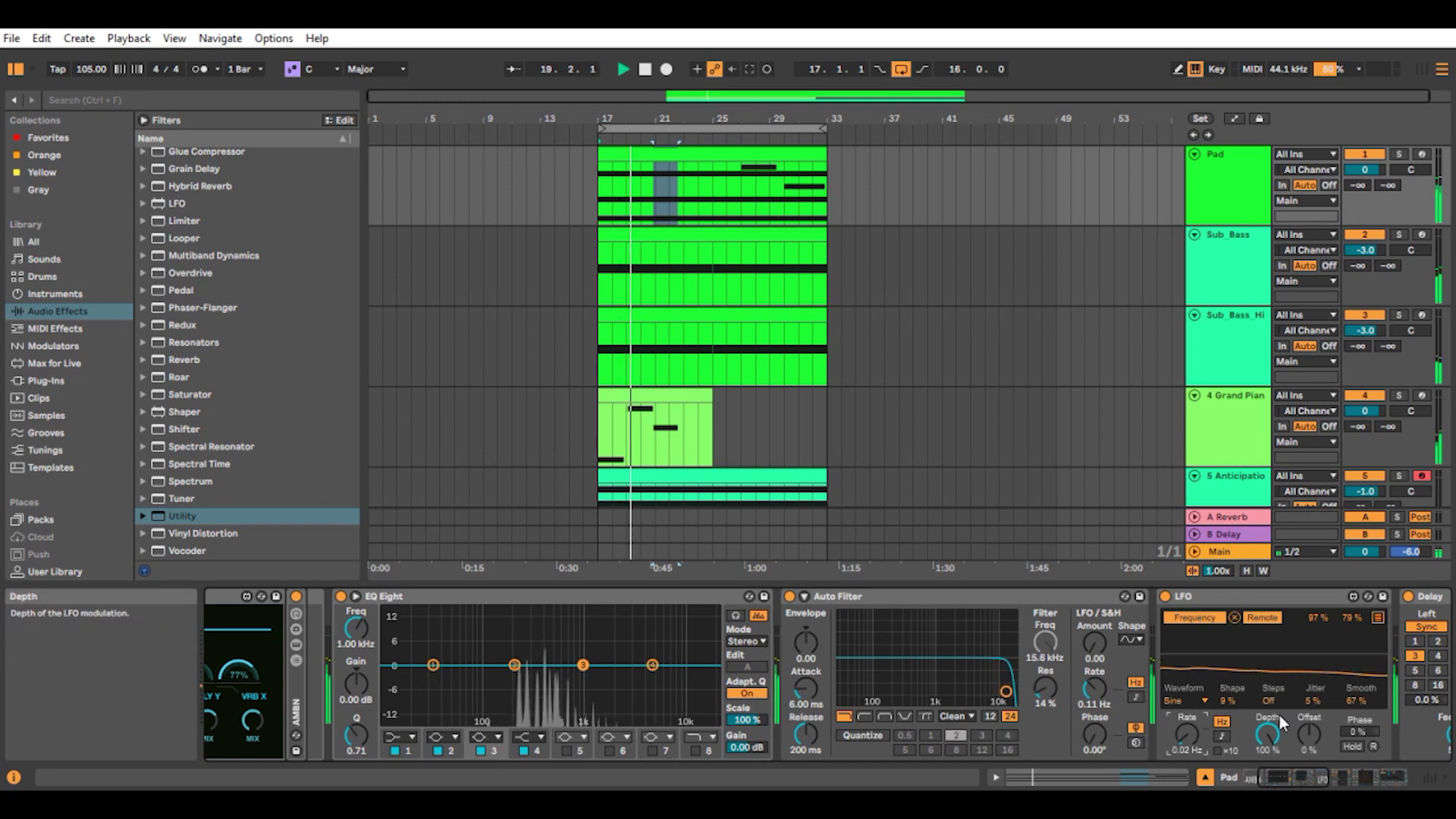
Step: Adjust the Pad LFO's mapping range to Min 87 % and Max 86 %, and set Smooth to 58 %
drag(1353, 619, 1352, 606)
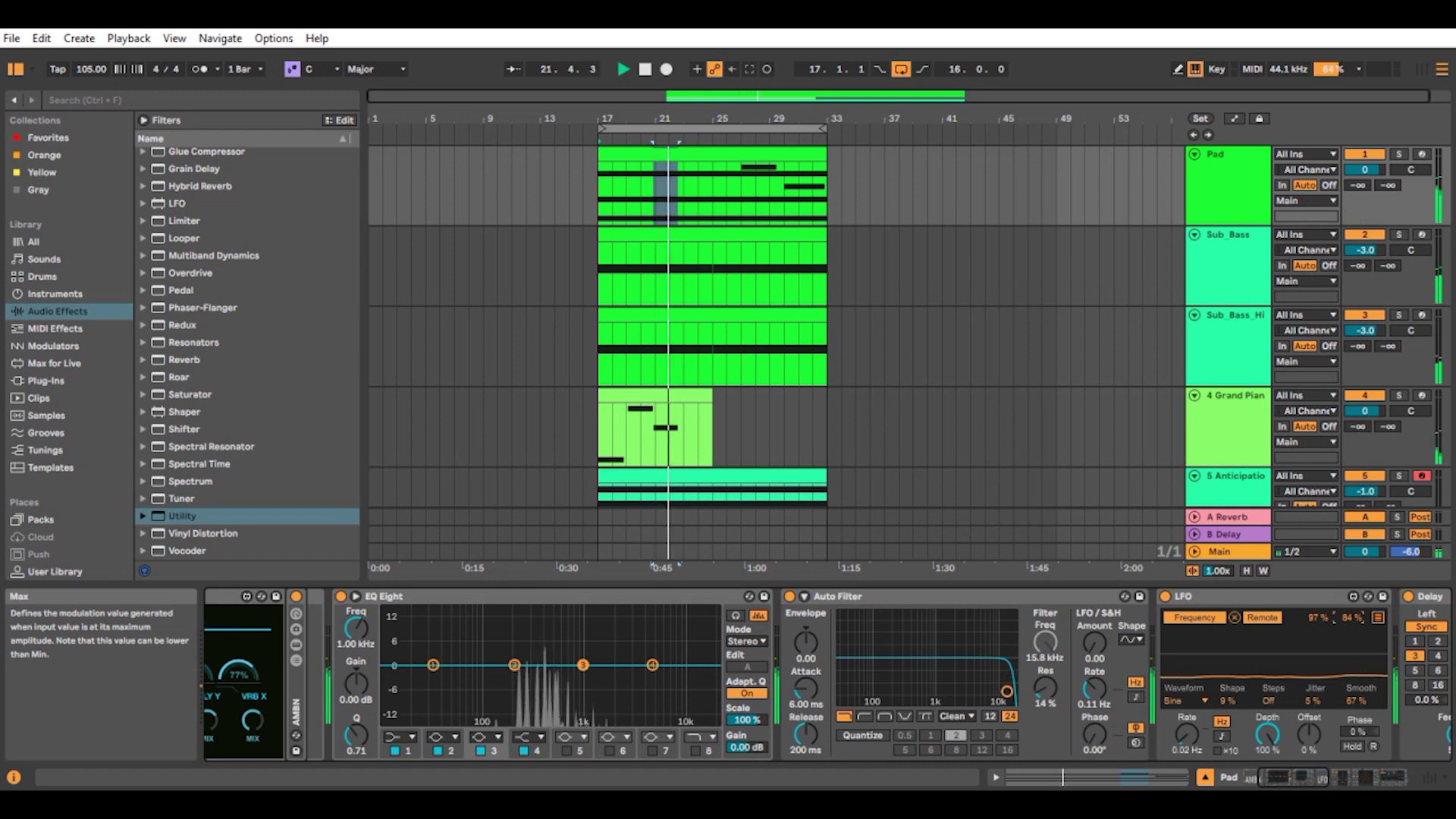
drag(1320, 620, 1319, 625)
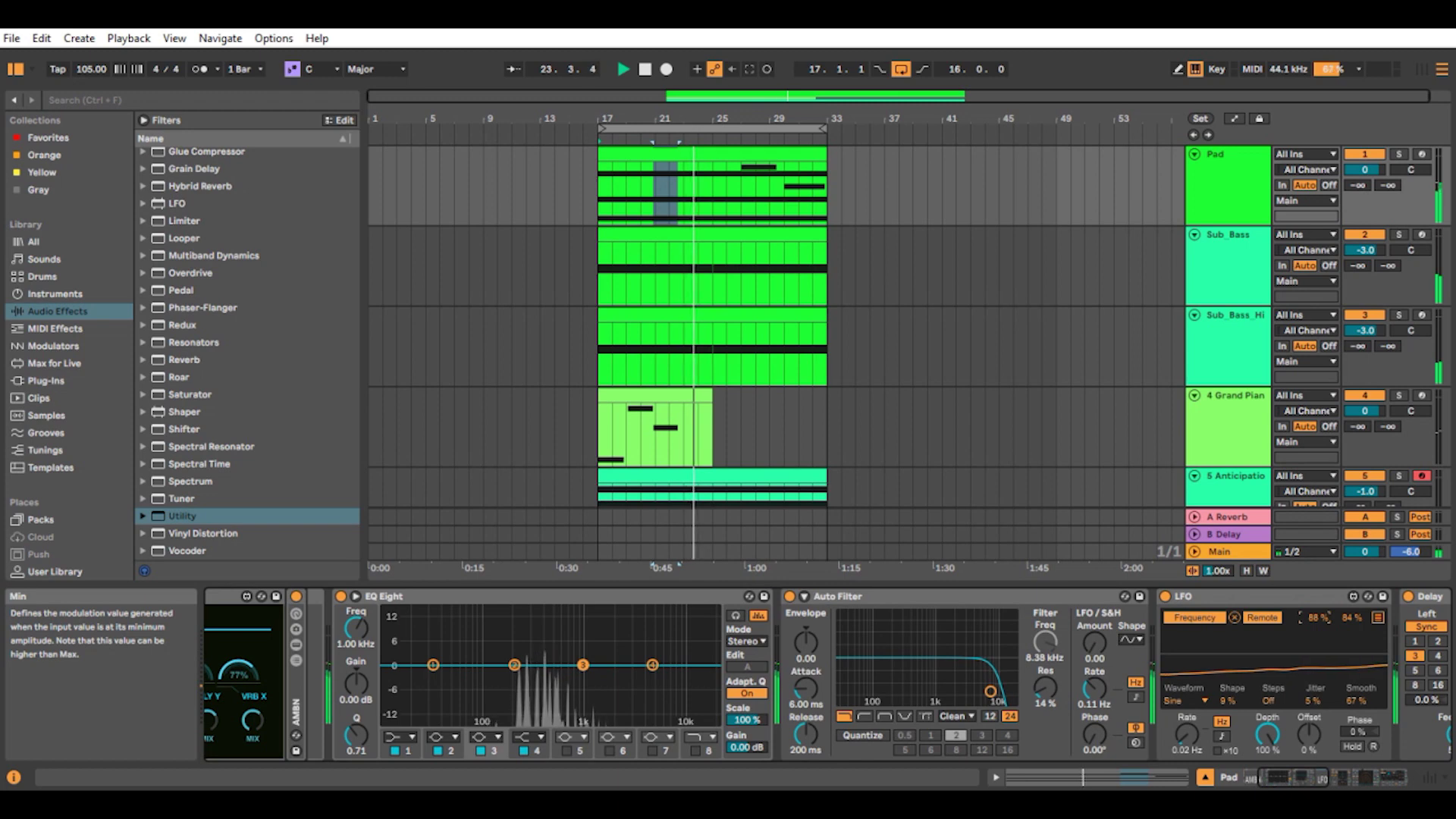
mouse_move(1336, 622)
mouse_down()
mouse_move(1351, 607)
mouse_move(1364, 620)
mouse_move(1319, 605)
mouse_move(1319, 626)
mouse_up()
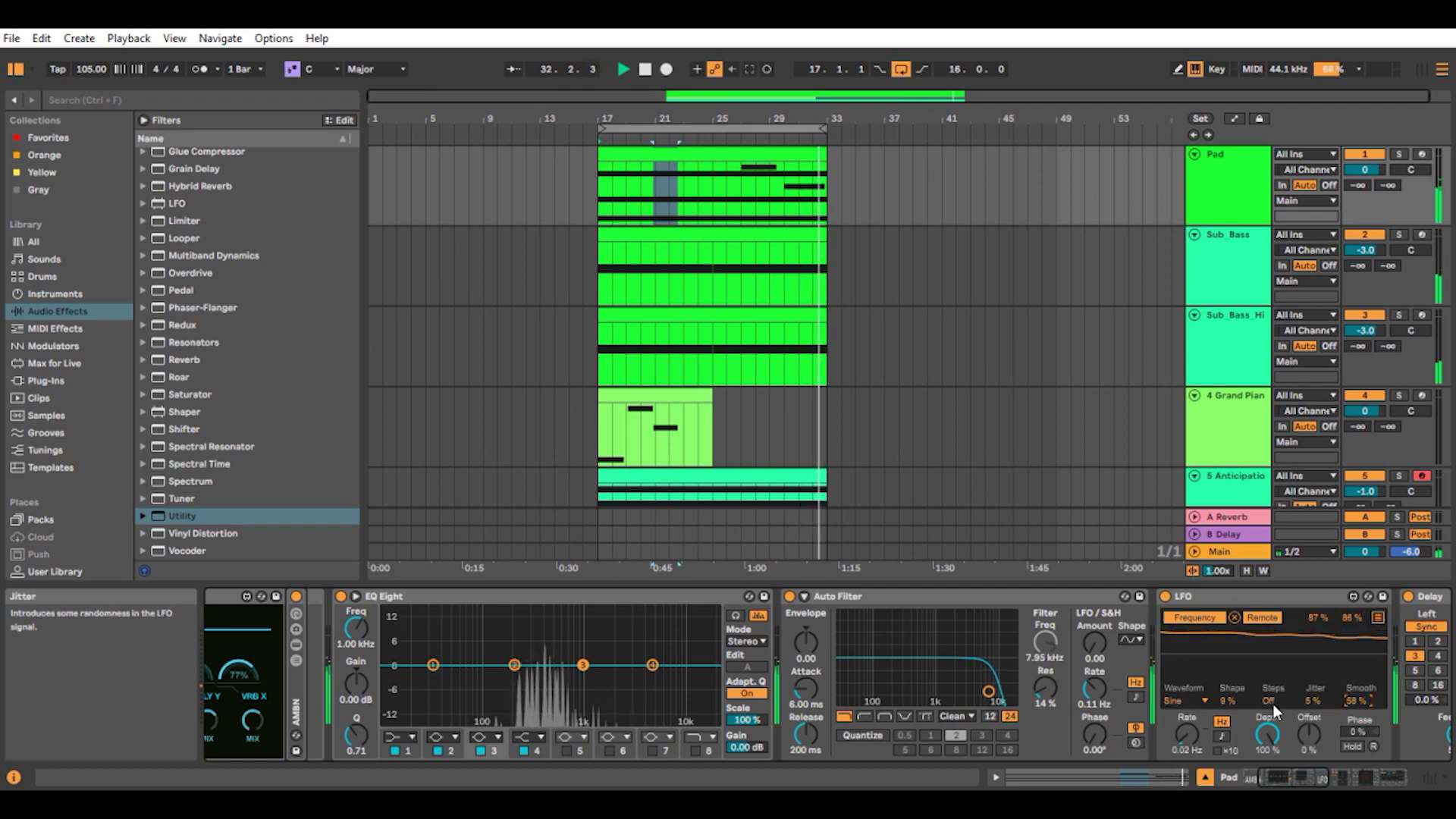
Step: Set the Pad LFO's Rate to 0.07 Hz and mapping Max to 64 %, and slightly lower its Shape
drag(1188, 737, 1189, 726)
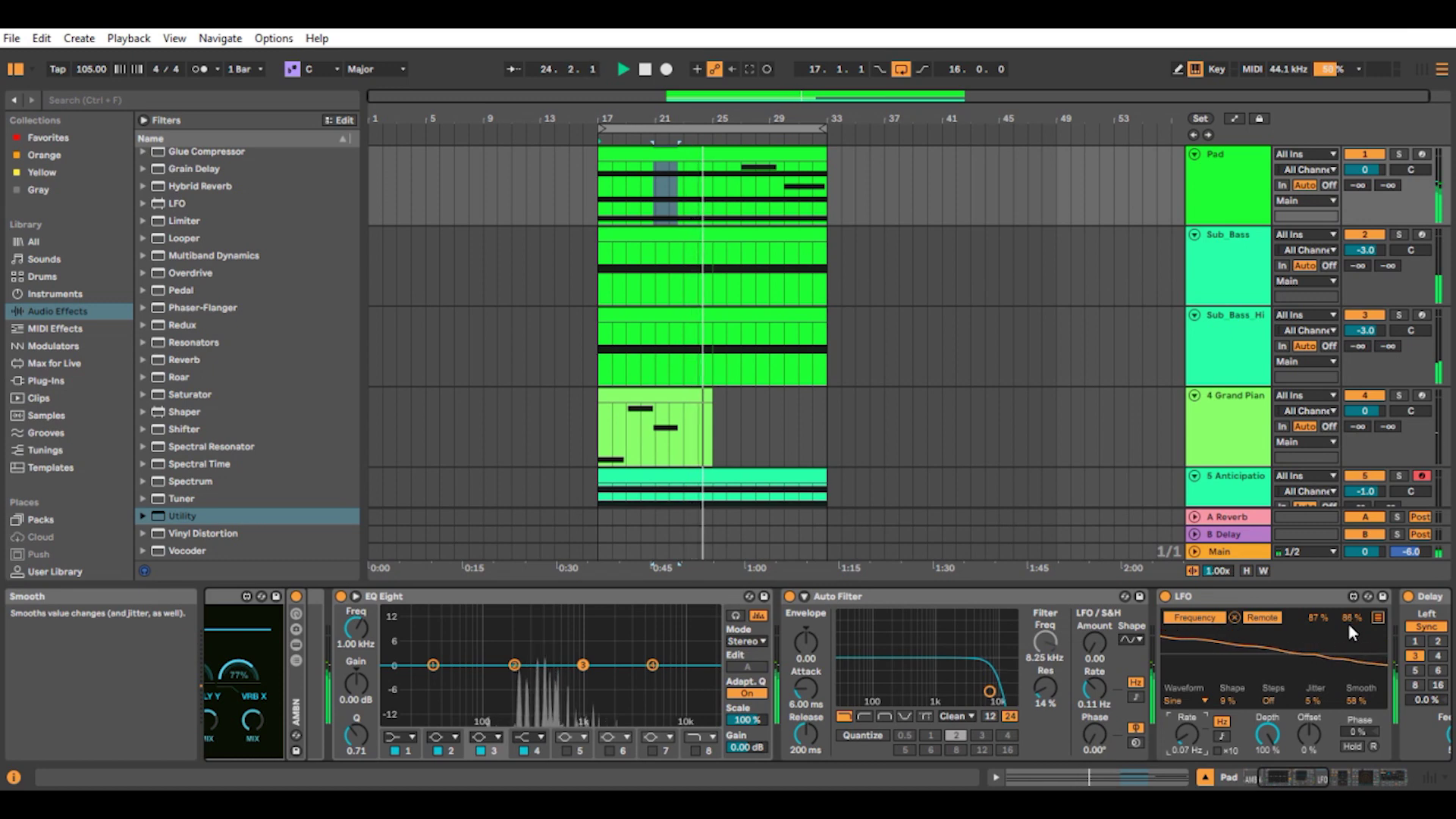
drag(1356, 622, 1357, 662)
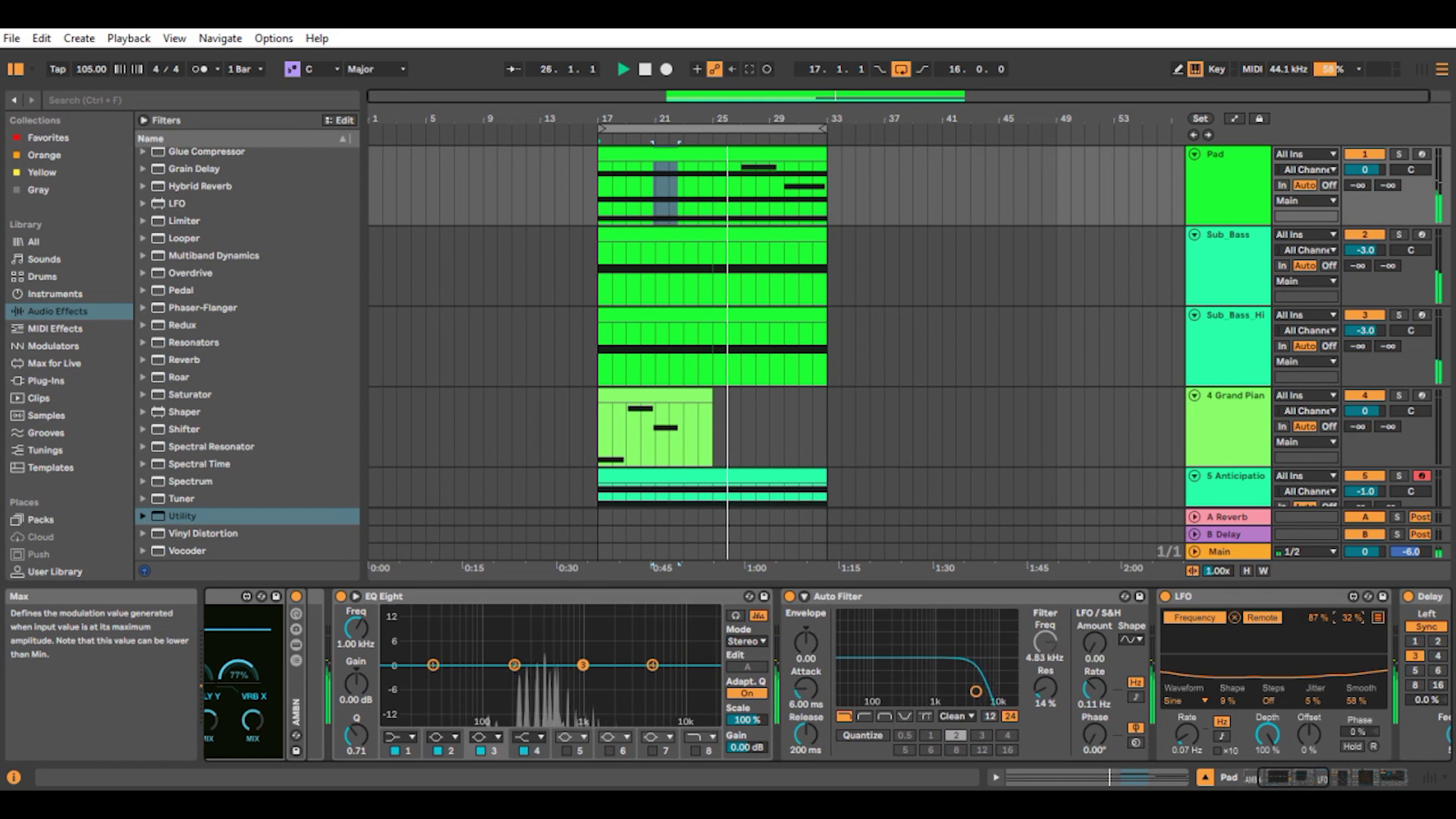
drag(1356, 622, 1357, 604)
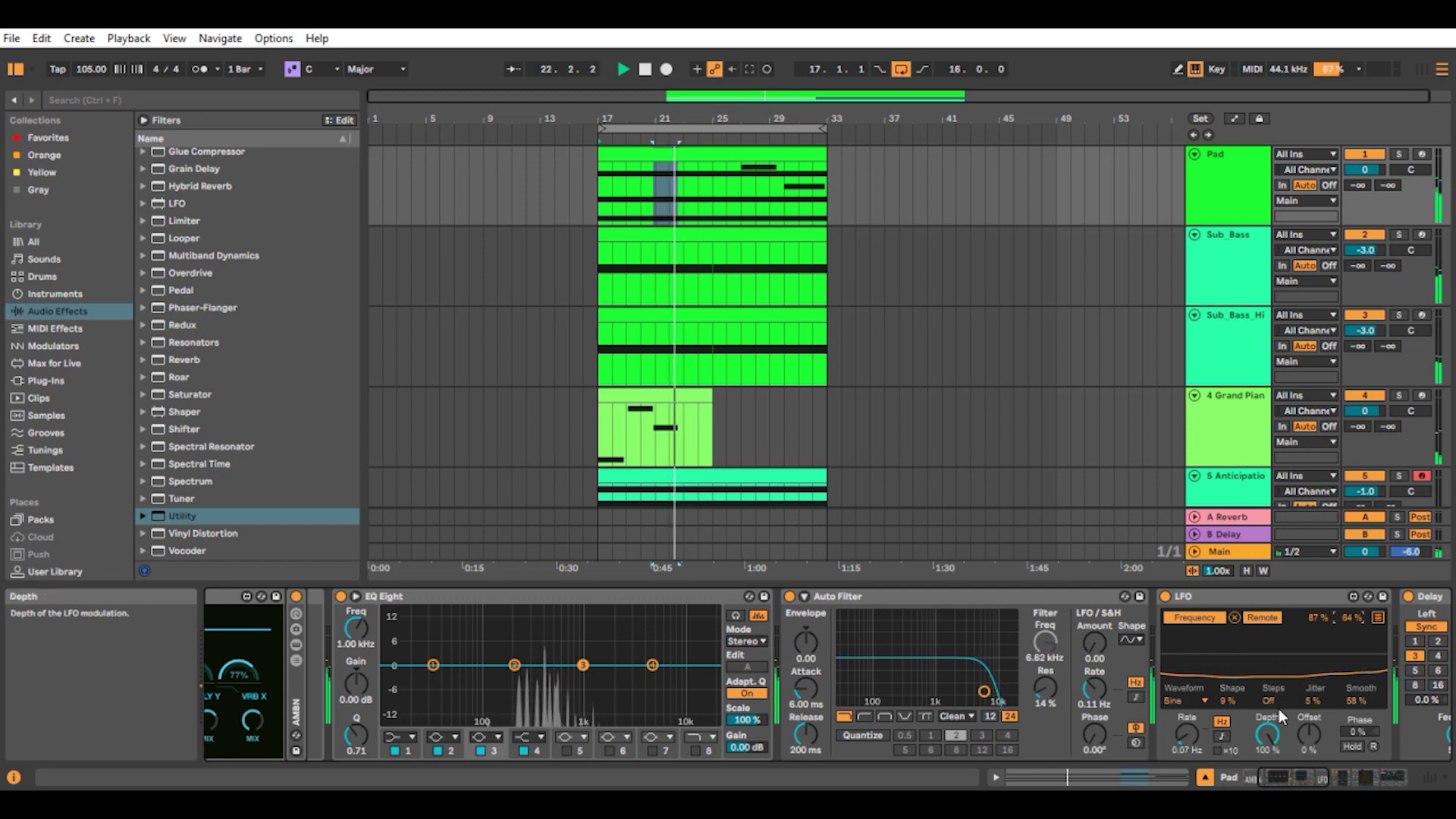
drag(1232, 700, 1231, 702)
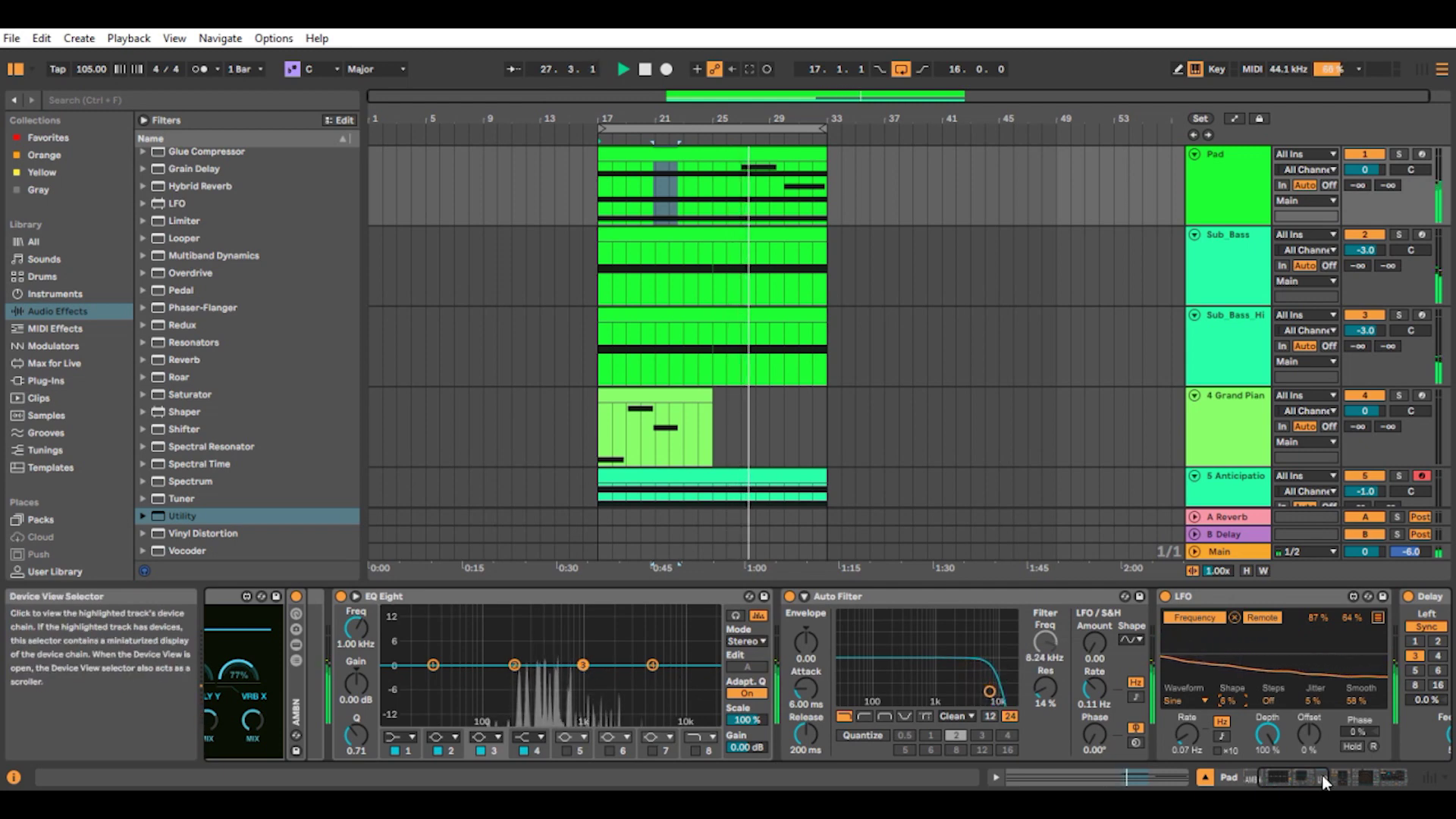
Step: Review the device chains of the Pad, Grand Piano and Anticipation Overlay tracks
drag(1304, 779, 1315, 780)
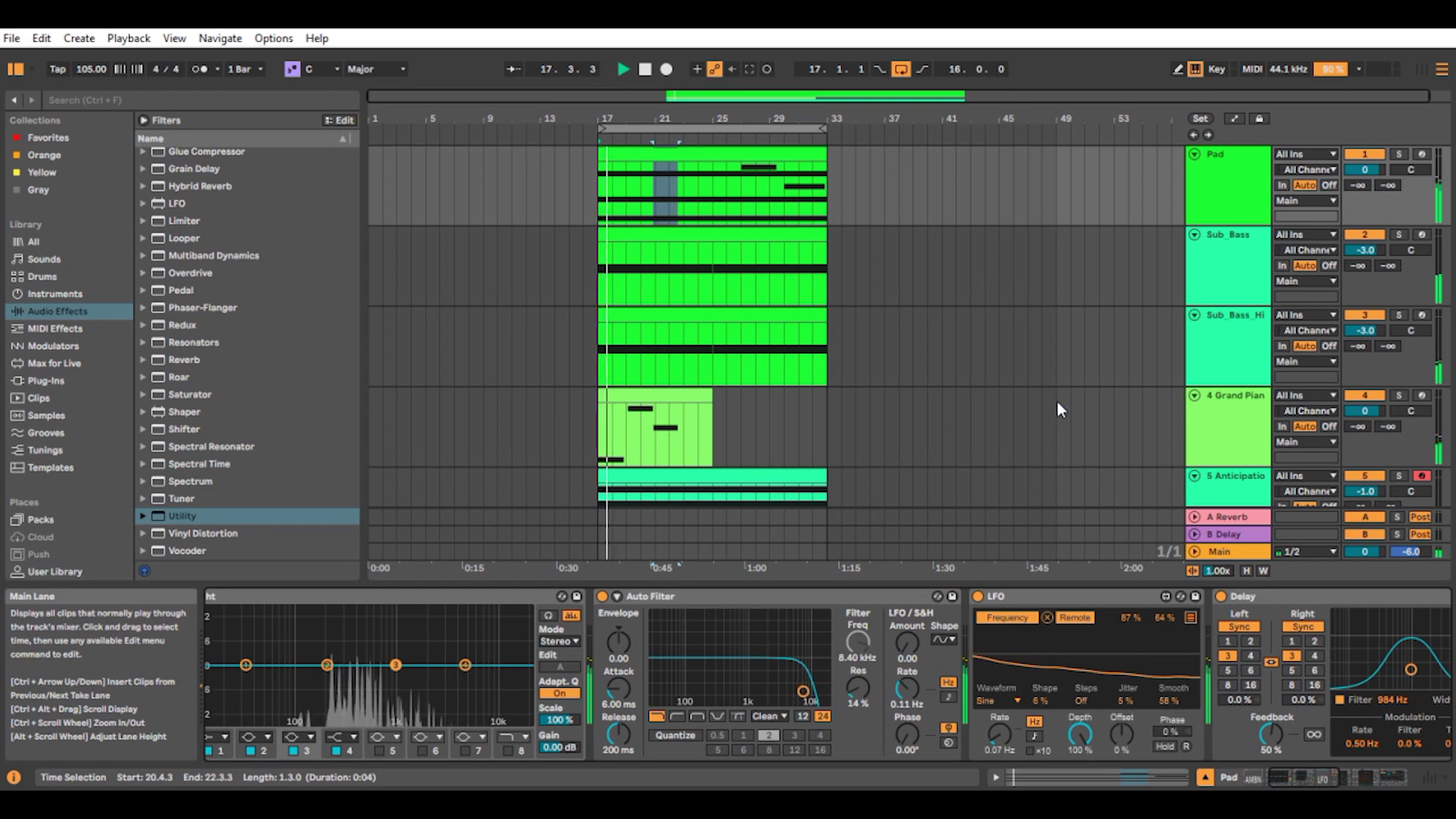
scroll(1058, 404, down, 2)
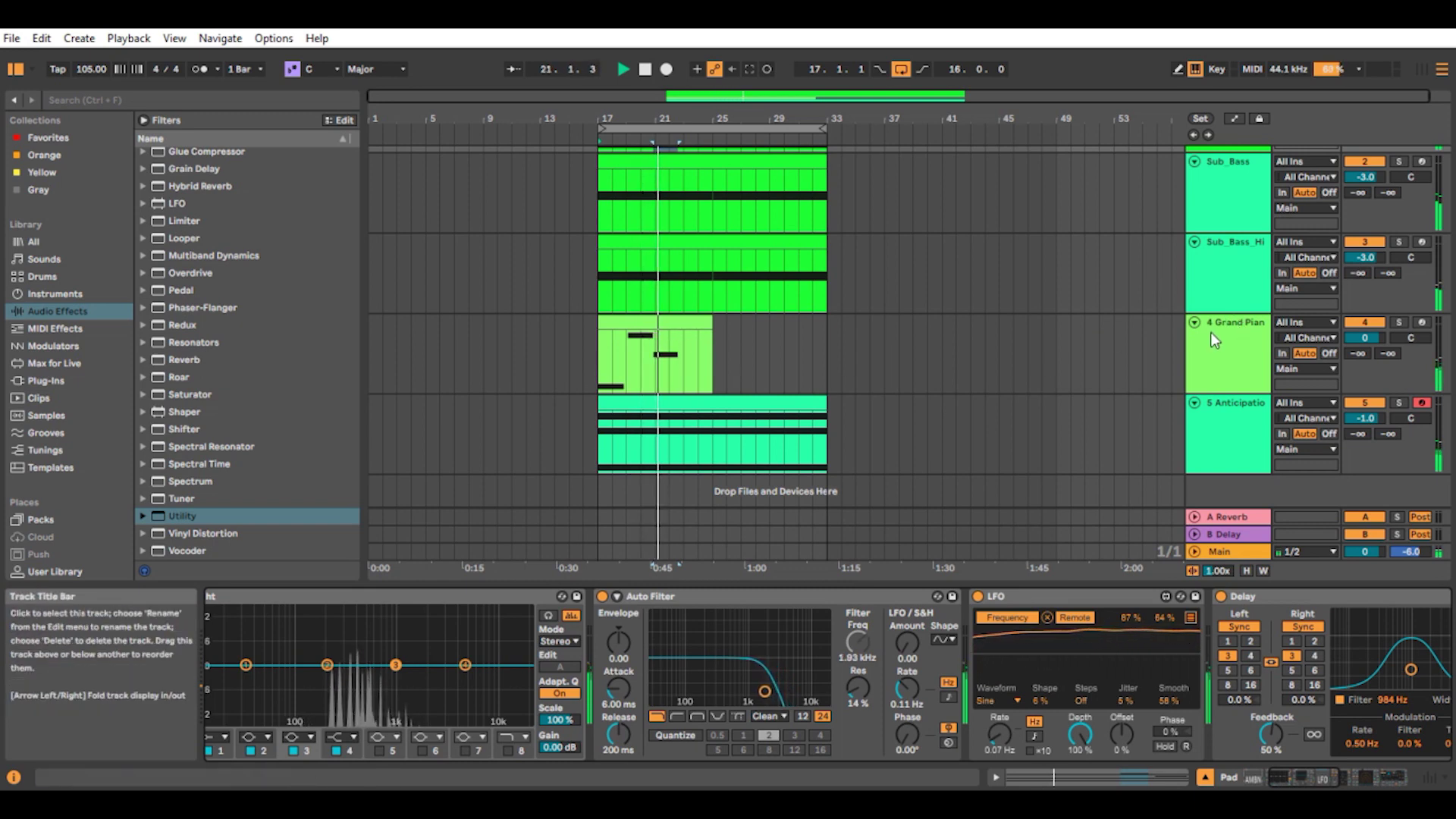
click(1236, 321)
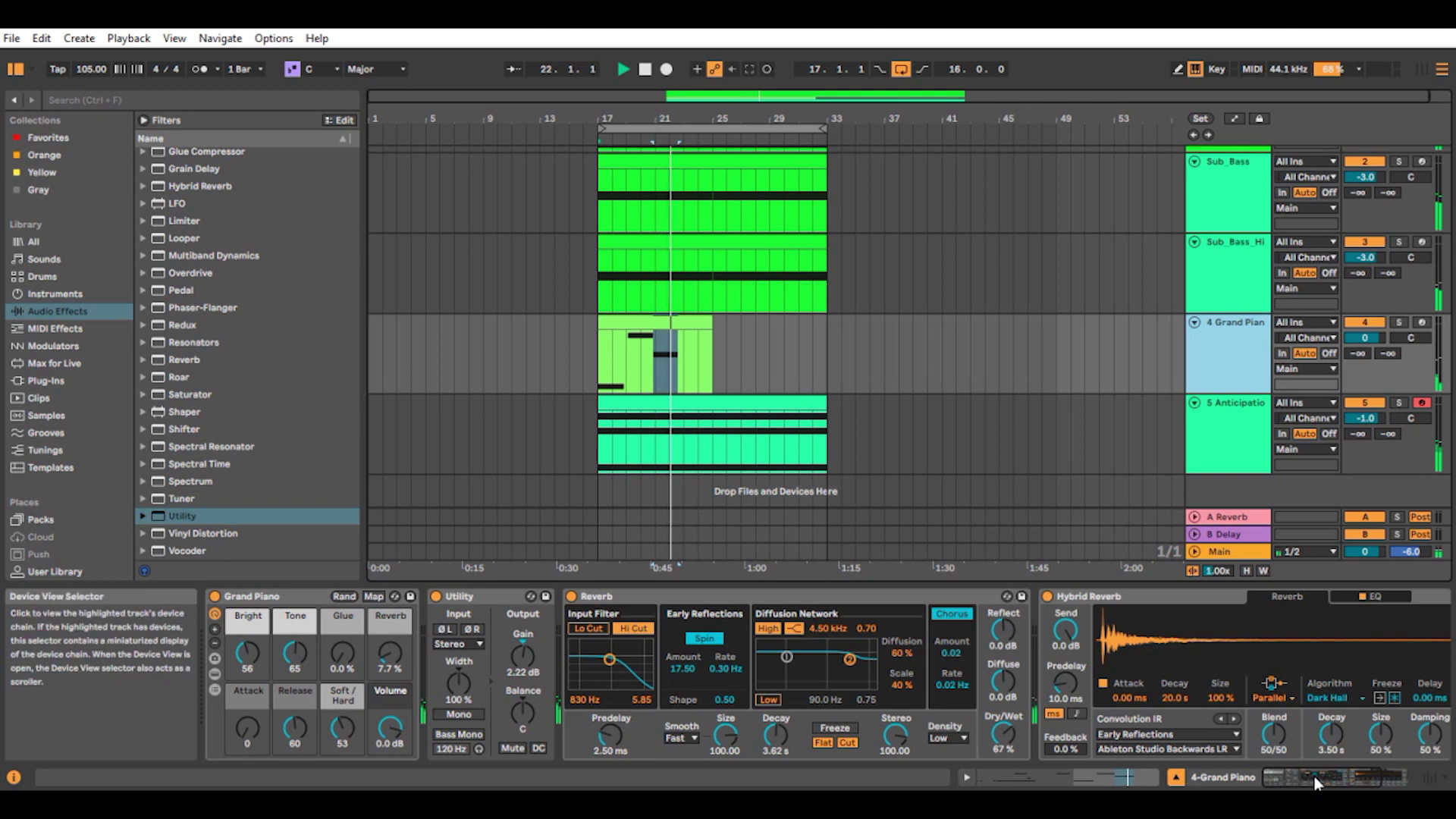
drag(1333, 776, 1290, 778)
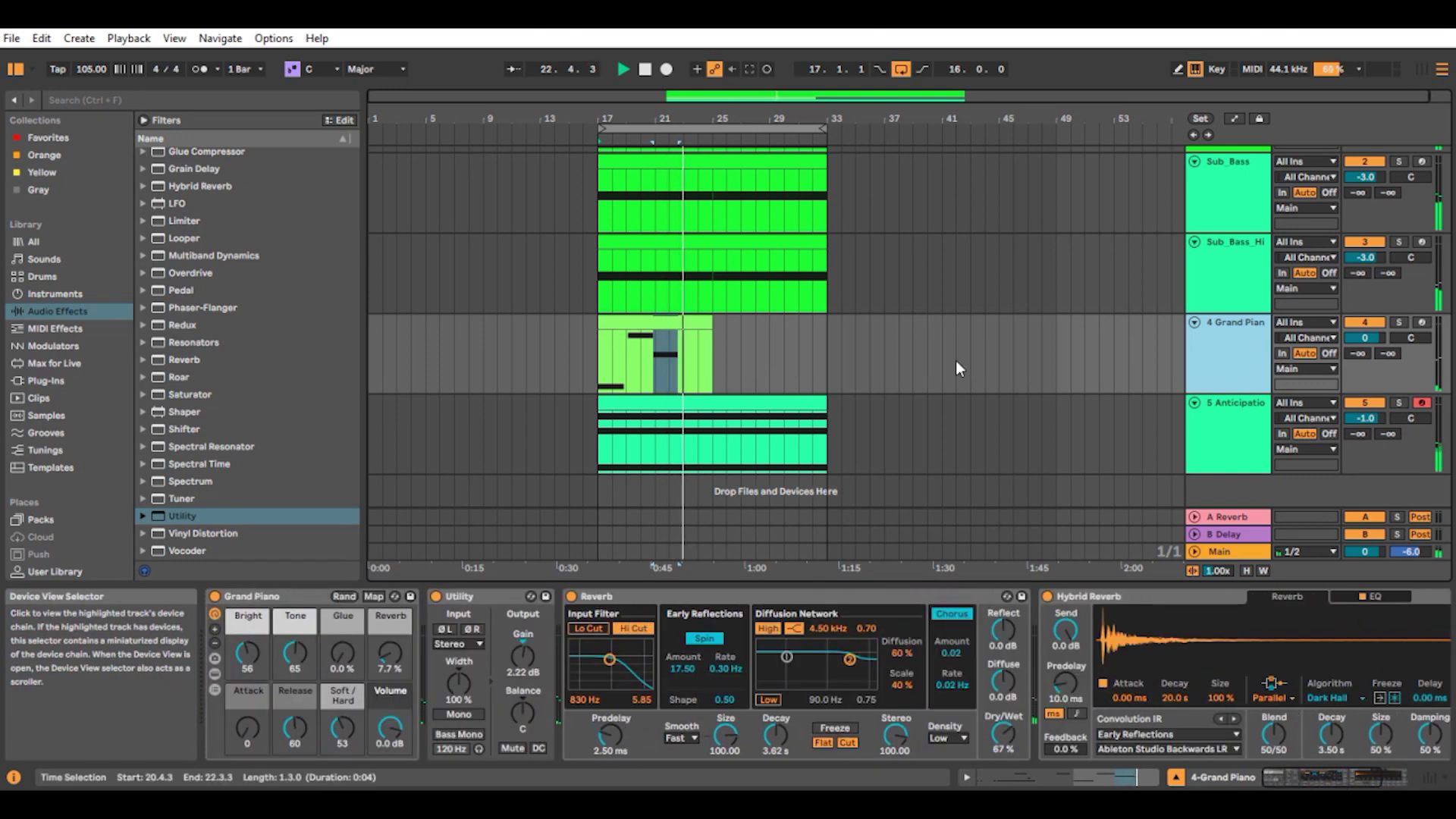
click(1249, 406)
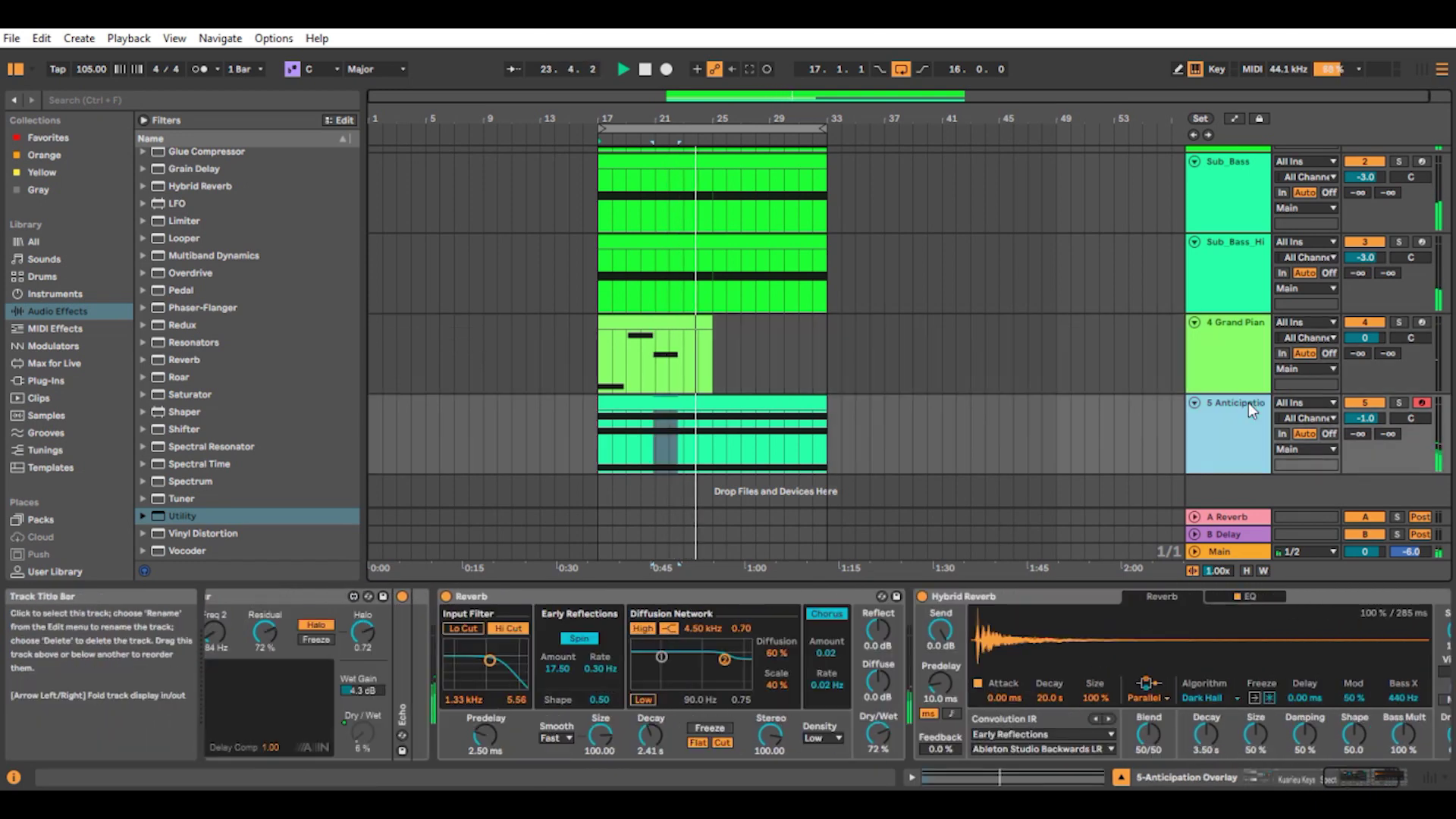
click(1356, 785)
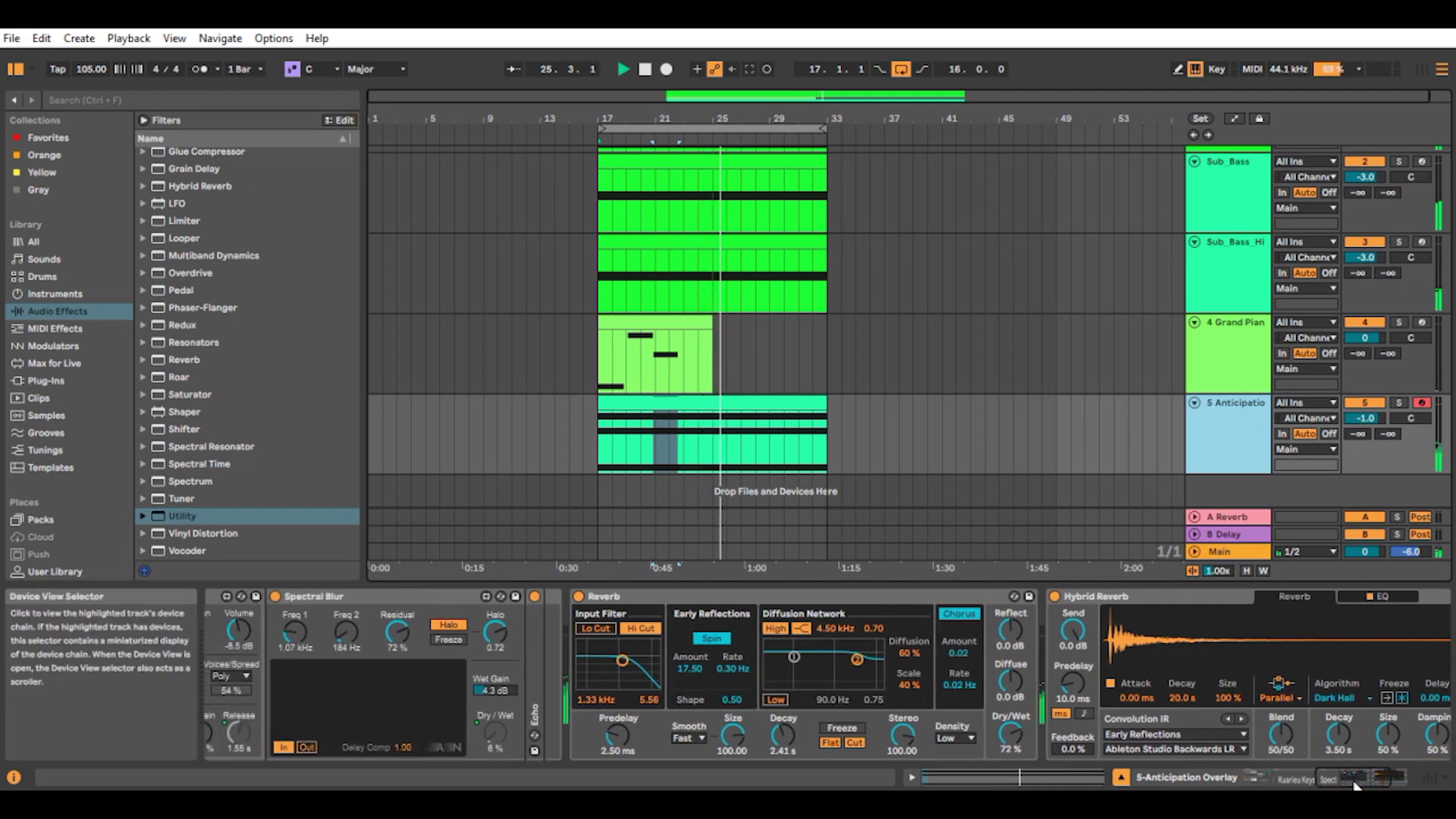
Step: Insert an EQ Eight directly before the Reverb on the Anticipation Overlay track
click(1235, 404)
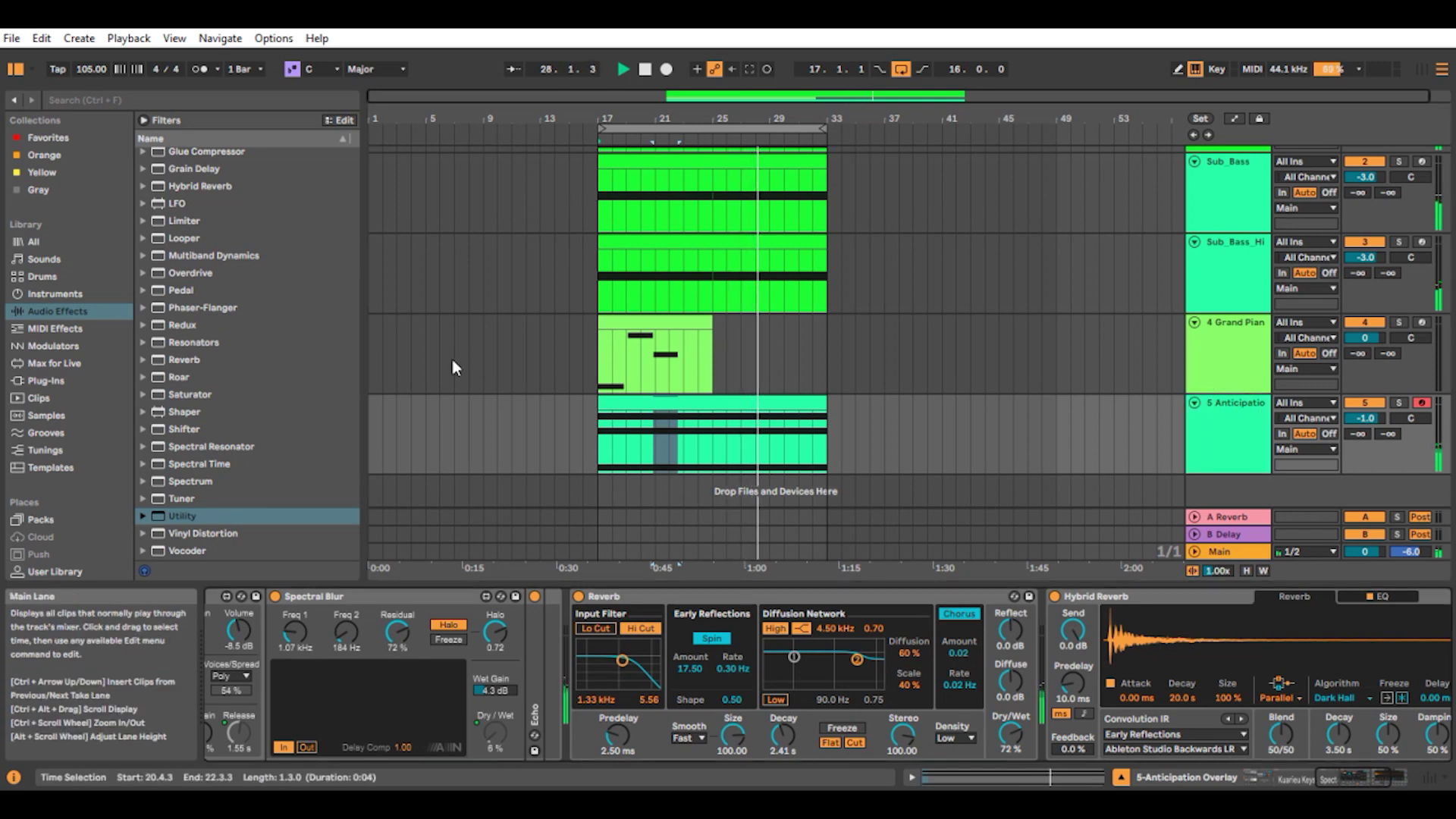
scroll(187, 279, up, 5)
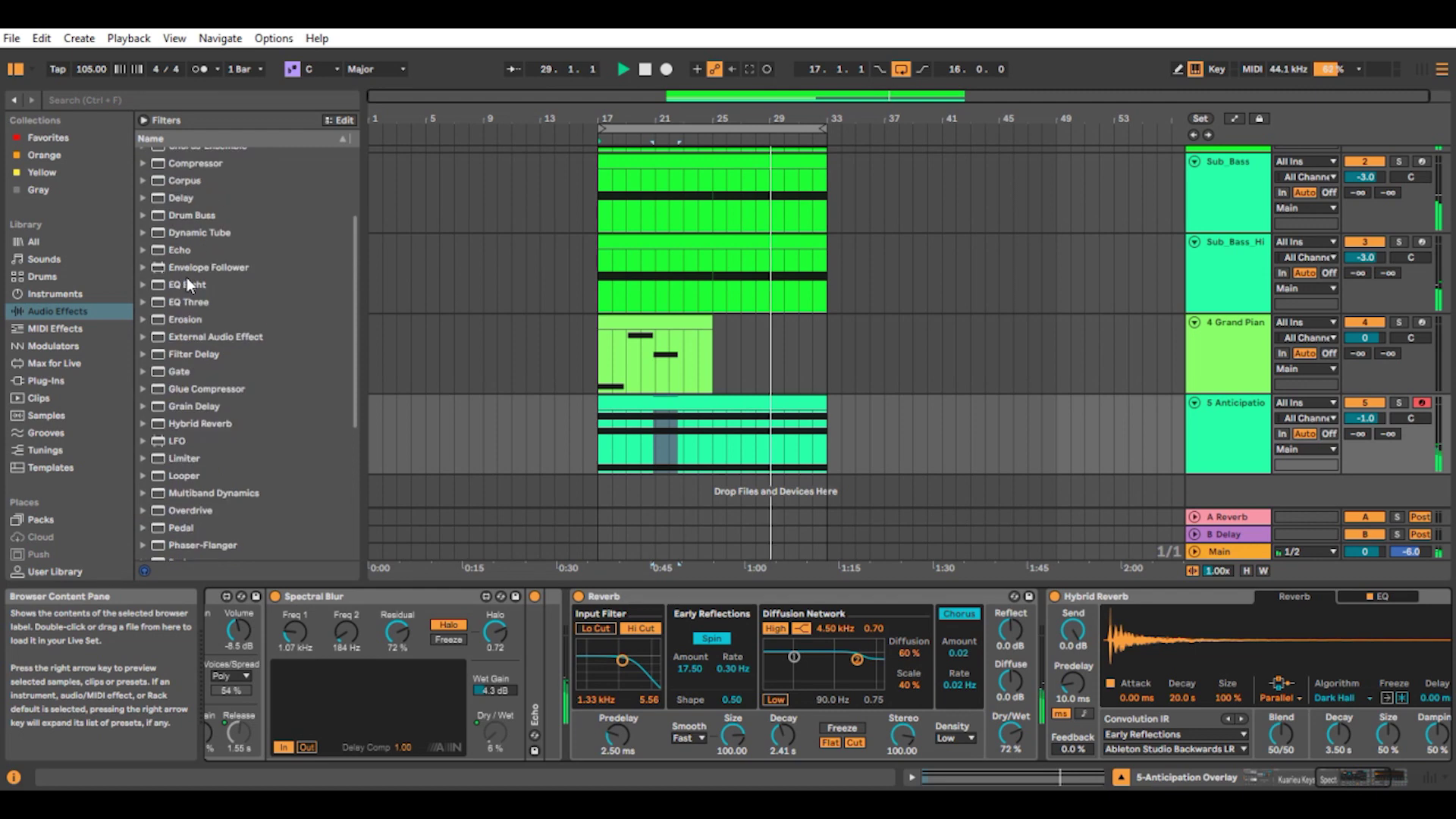
mouse_move(191, 302)
mouse_down()
mouse_move(548, 675)
mouse_move(574, 677)
mouse_up()
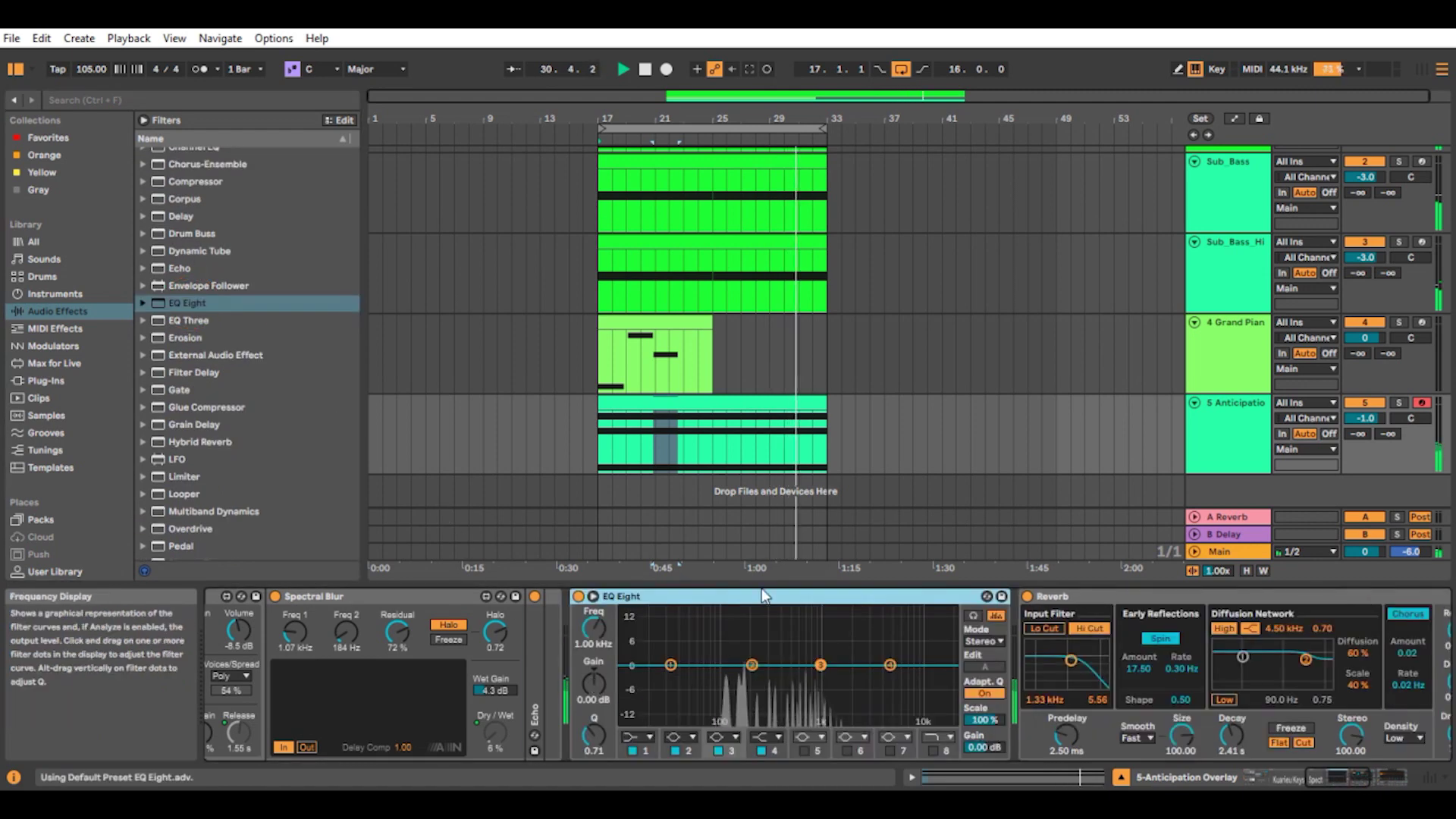
Step: In the new EQ Eight, boost band 3 by 1.12 dB at 1.67 kHz and cut band 2 by 2.60 dB at 174 Hz
click(825, 666)
drag(825, 665, 846, 661)
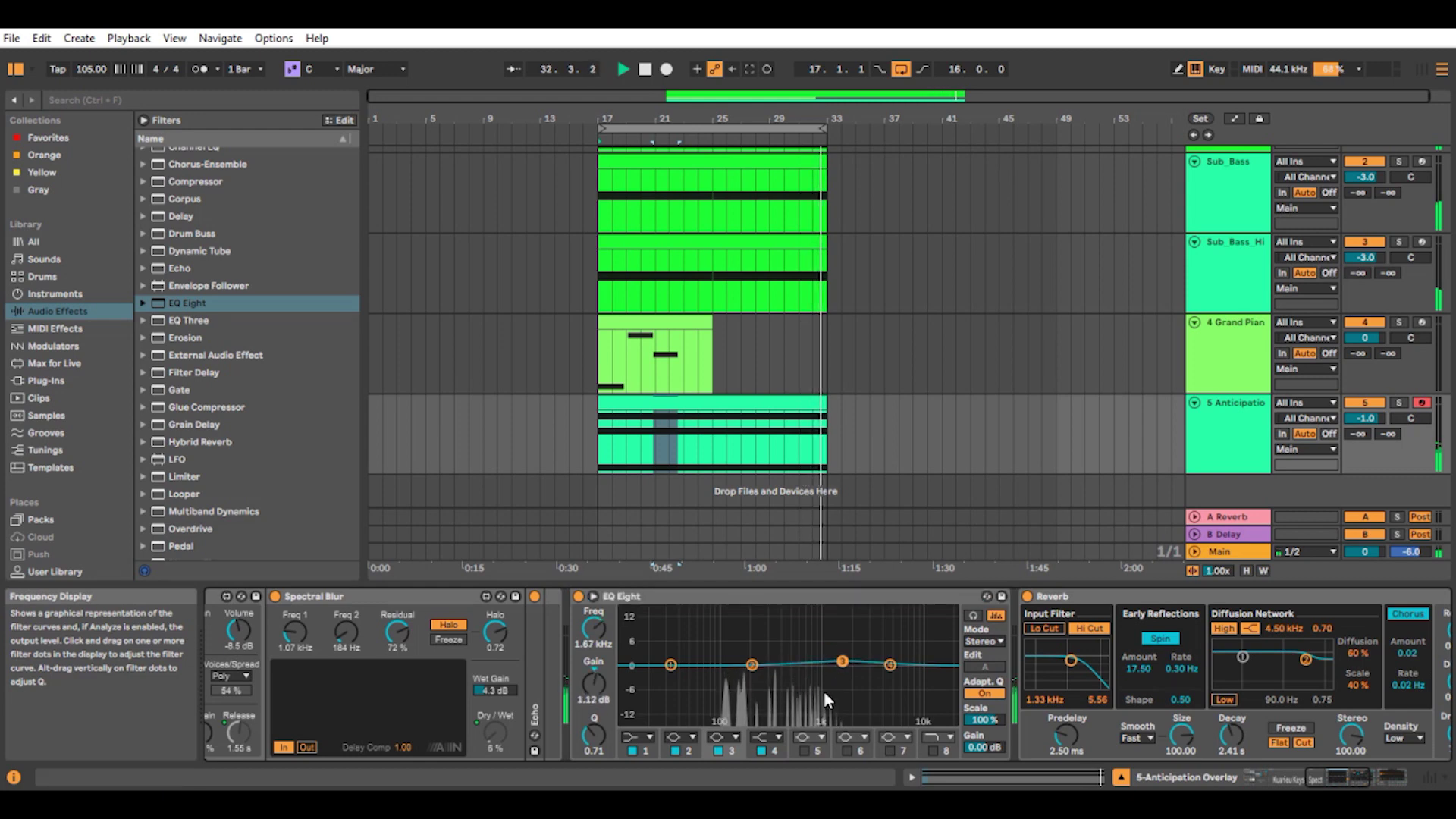
drag(751, 665, 745, 674)
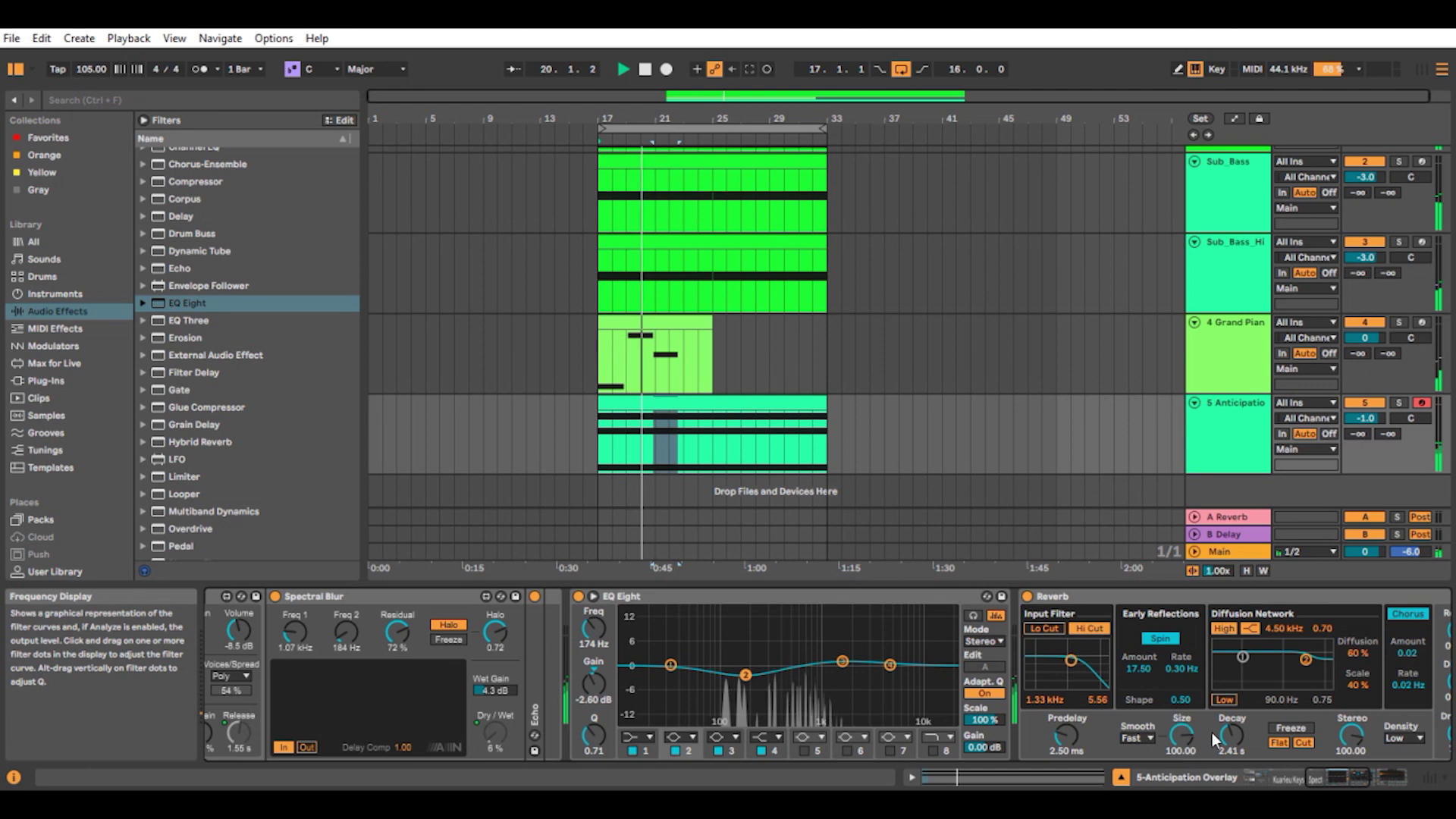
Step: Set the Decay of the Anticipation Overlay track's Reverb to 2.76 s
drag(1230, 740, 1229, 735)
drag(1280, 781, 1349, 775)
click(1084, 432)
Step: Look over the arrangement's tracks and the start of the Pad track's device chain
scroll(1041, 356, up, 3)
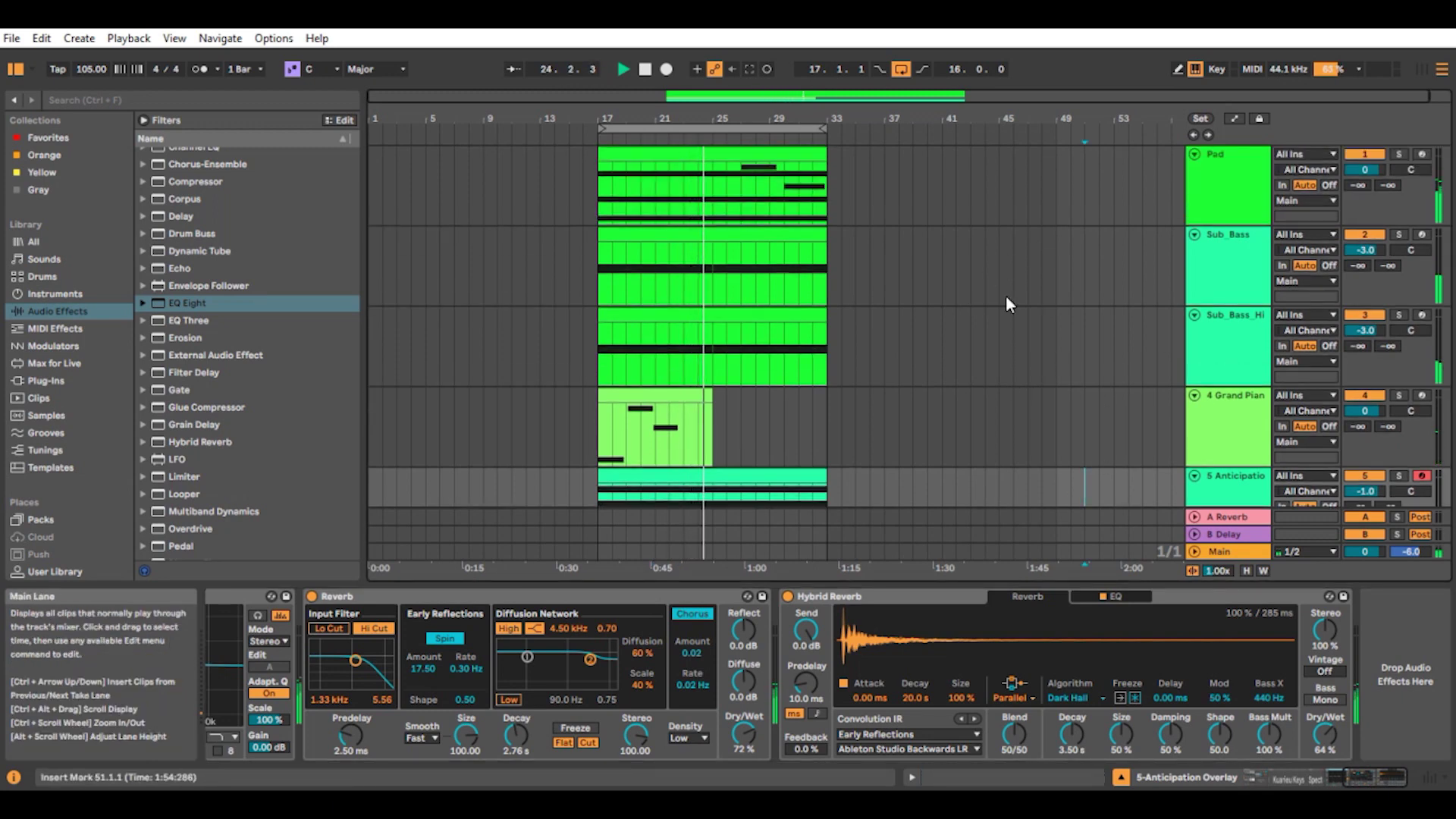
scroll(1005, 297, down, 1)
scroll(1006, 296, up, 1)
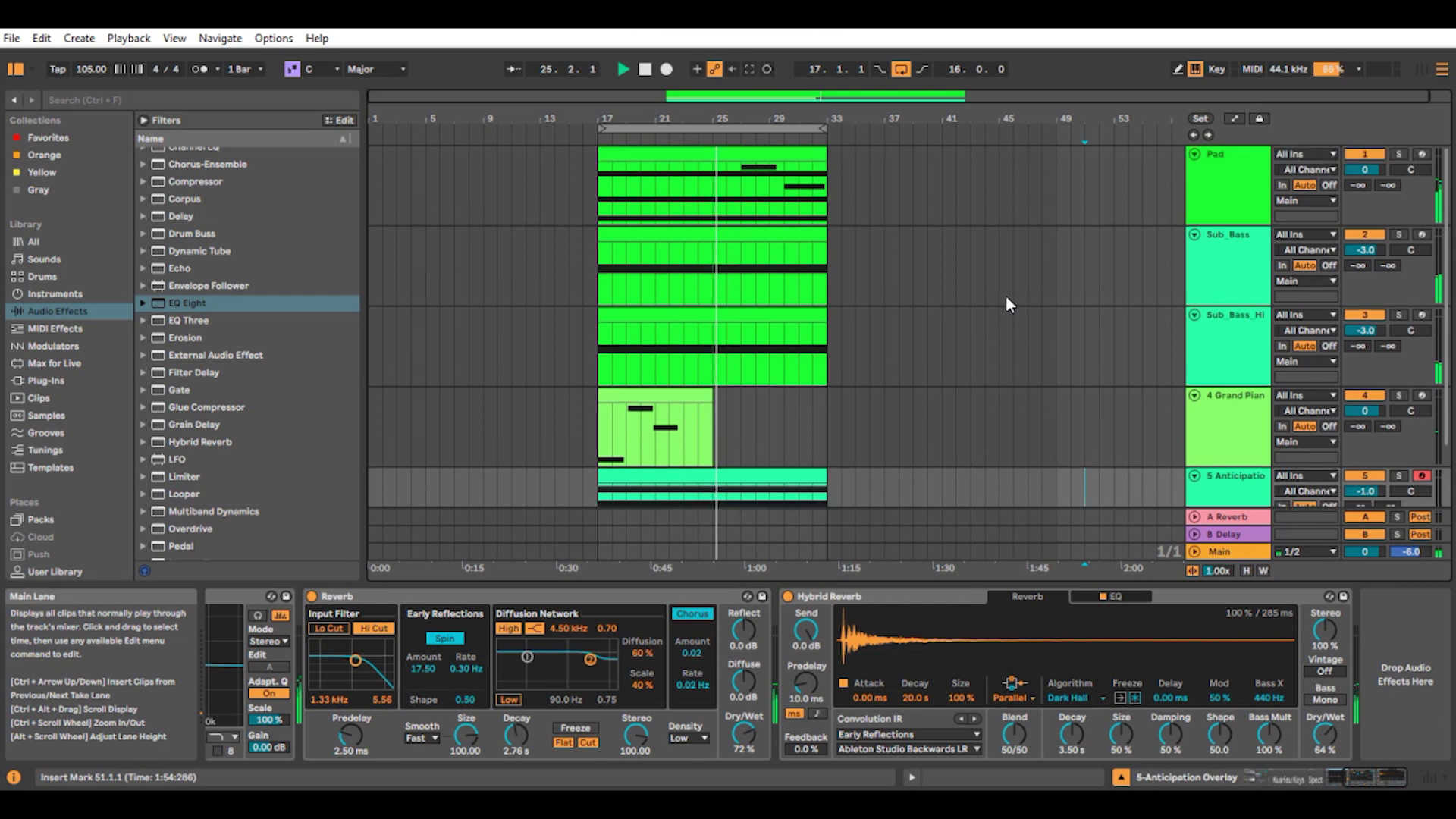
click(789, 156)
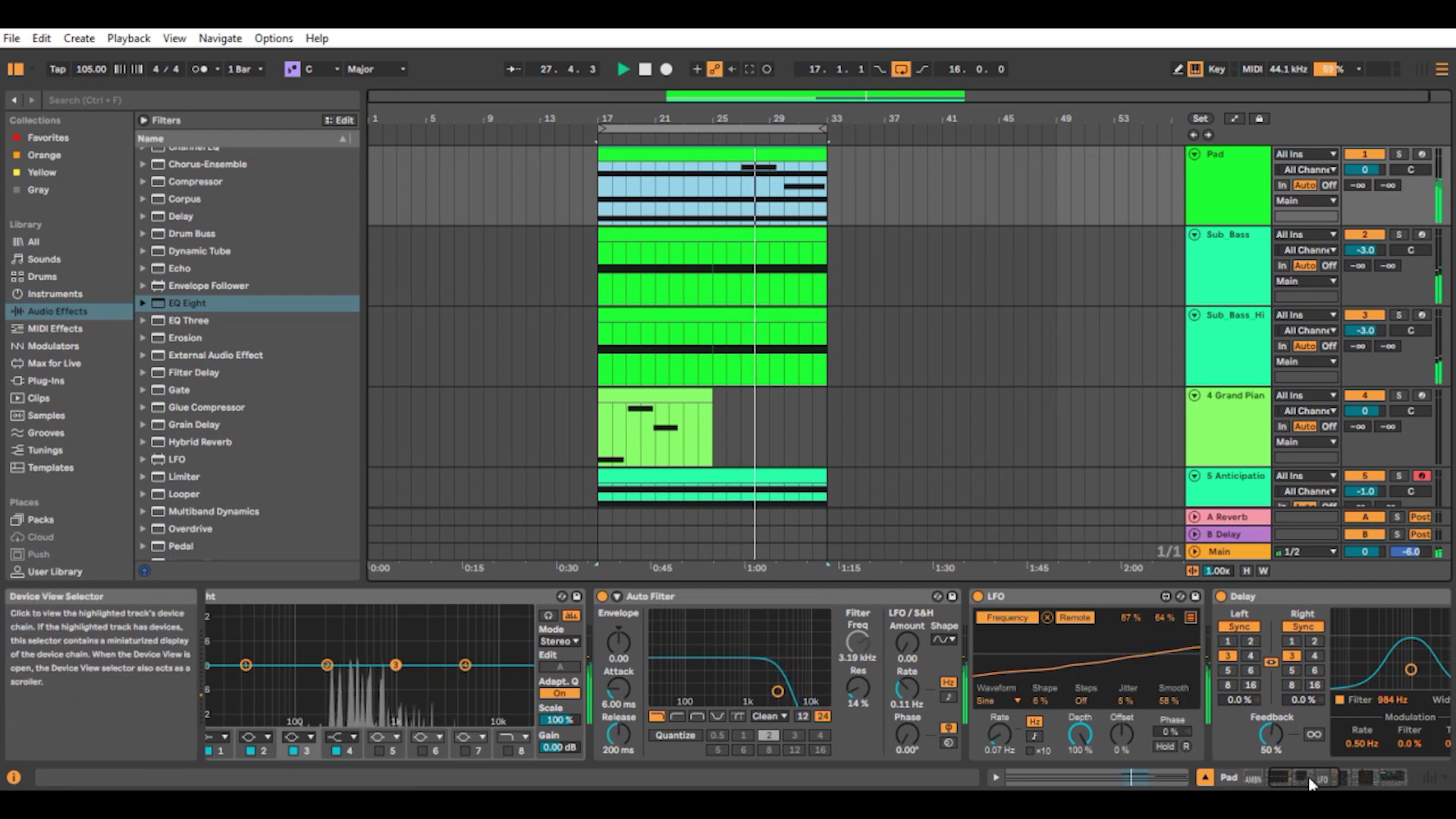
drag(1308, 776, 1263, 781)
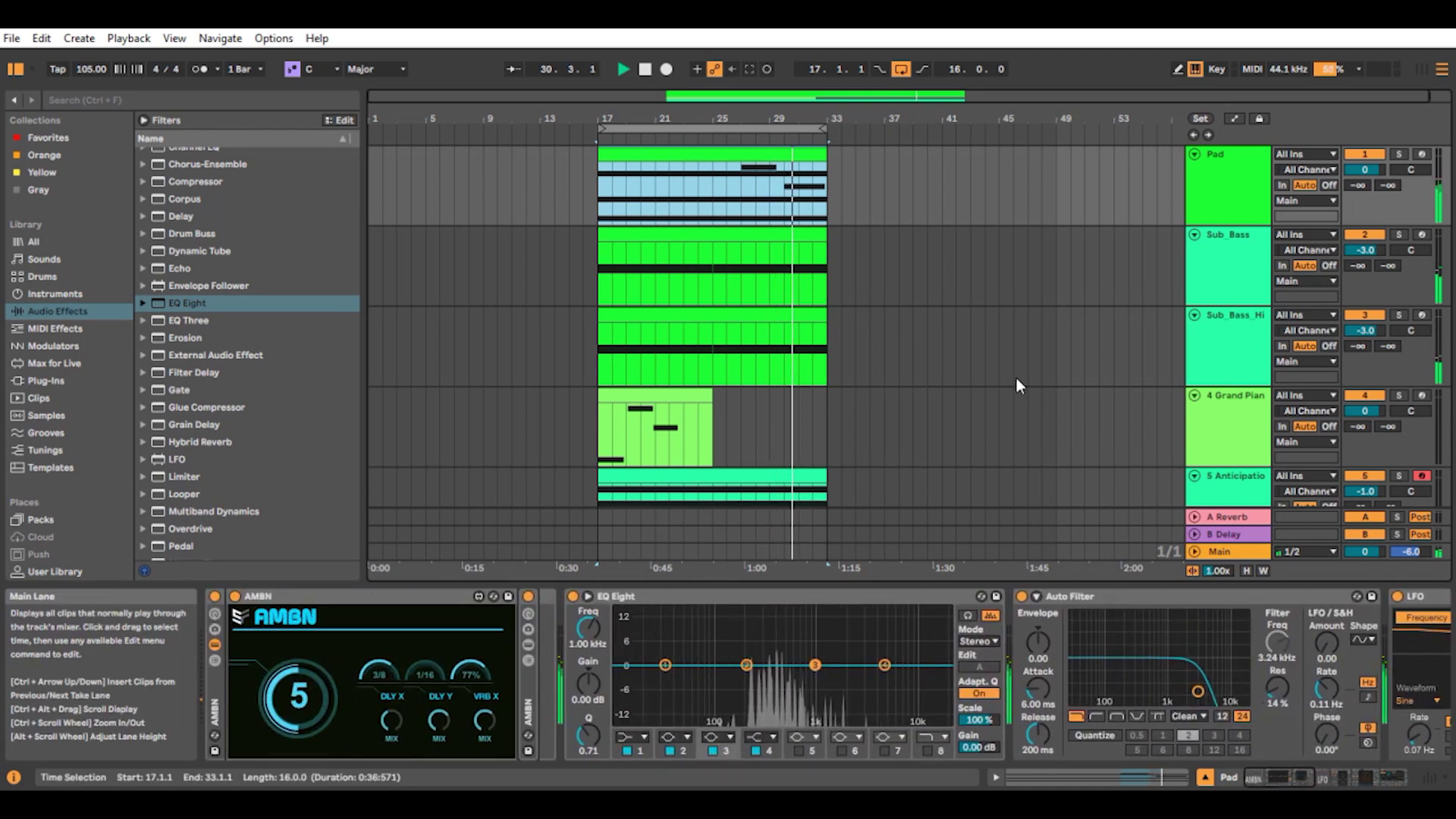
scroll(1016, 378, down, 2)
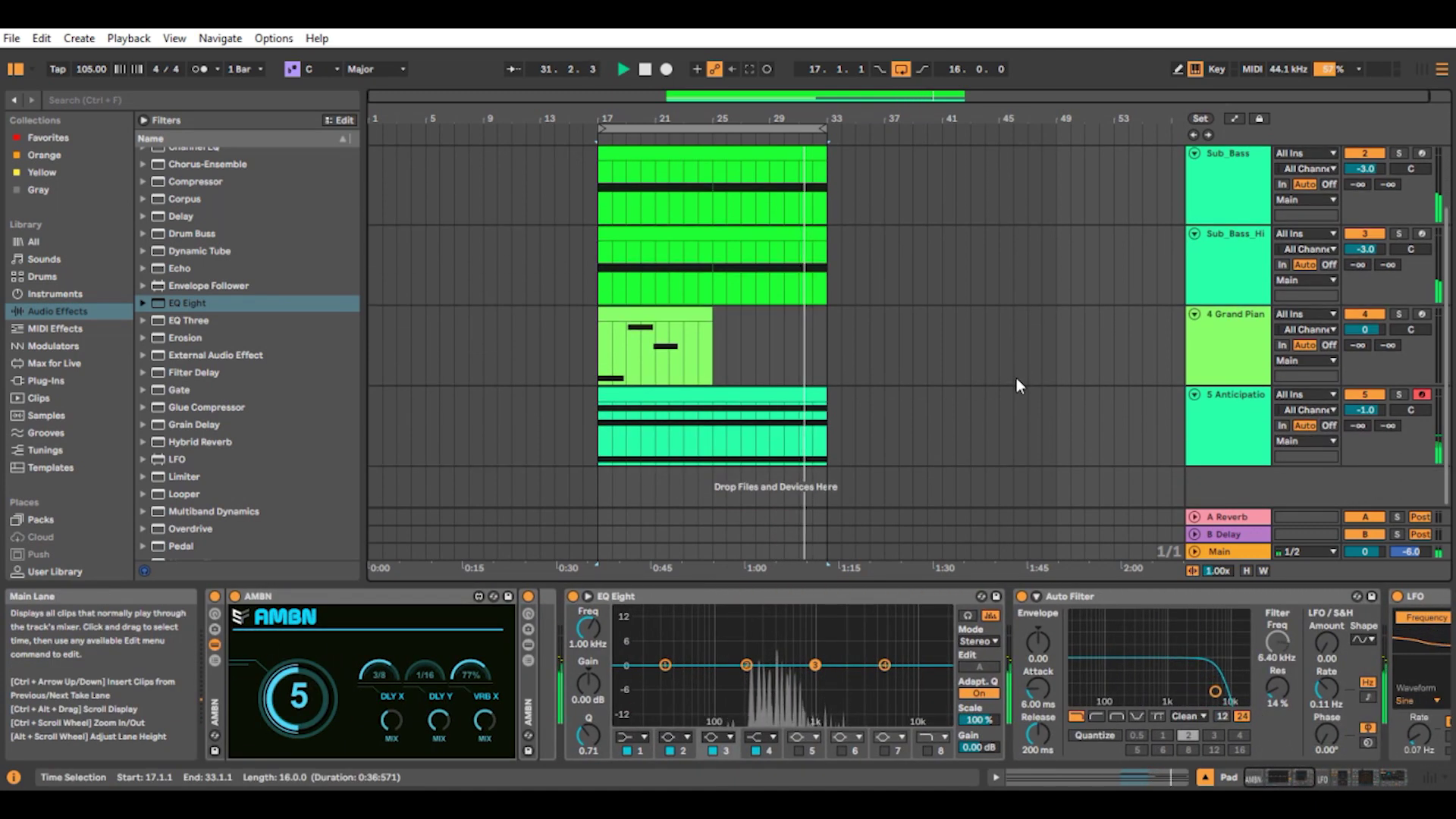
Step: Browse the instrument presets and preview Atmo Pluck and ASMR Cave Texture
scroll(1016, 379, up, 1)
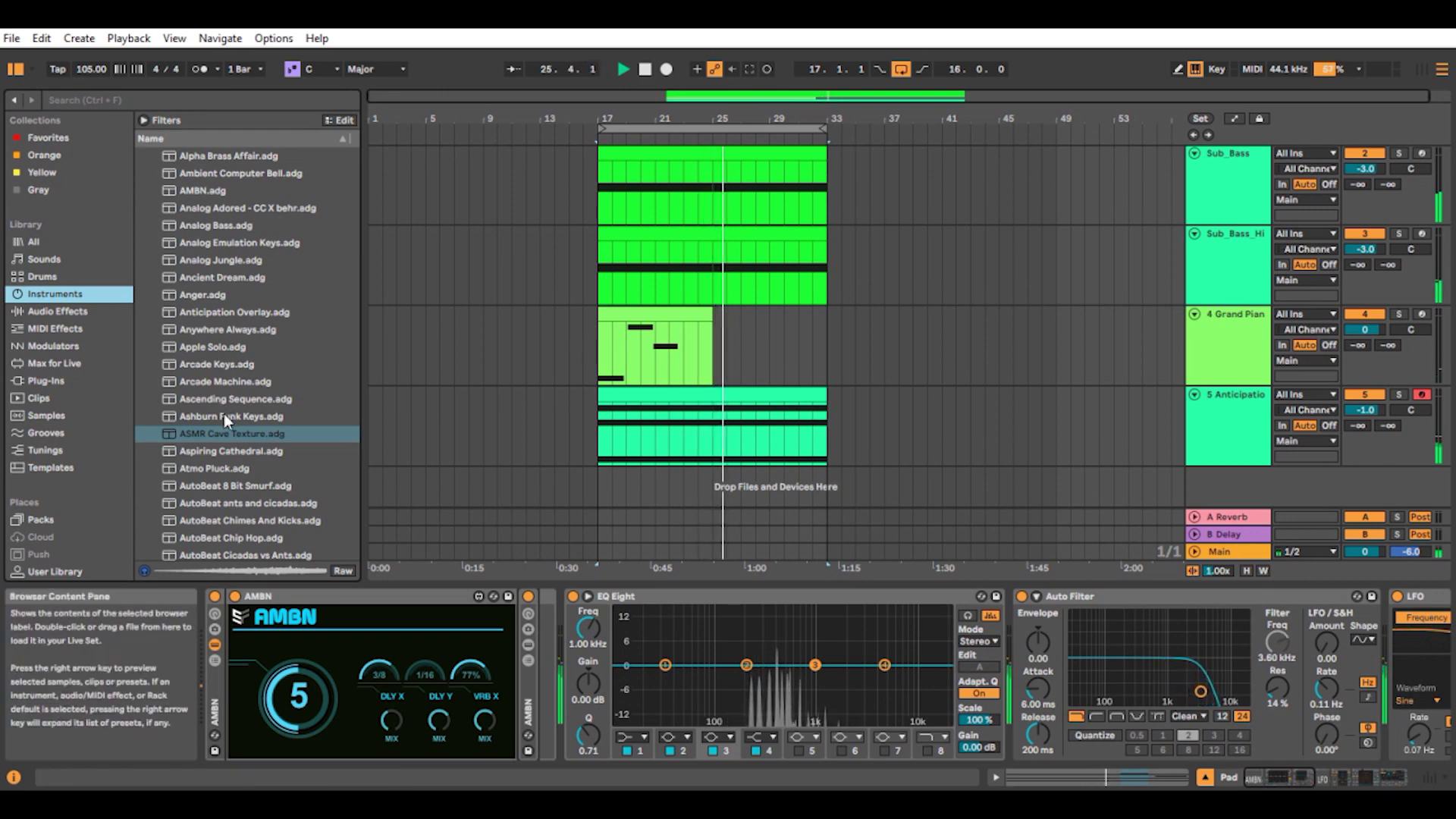
click(220, 468)
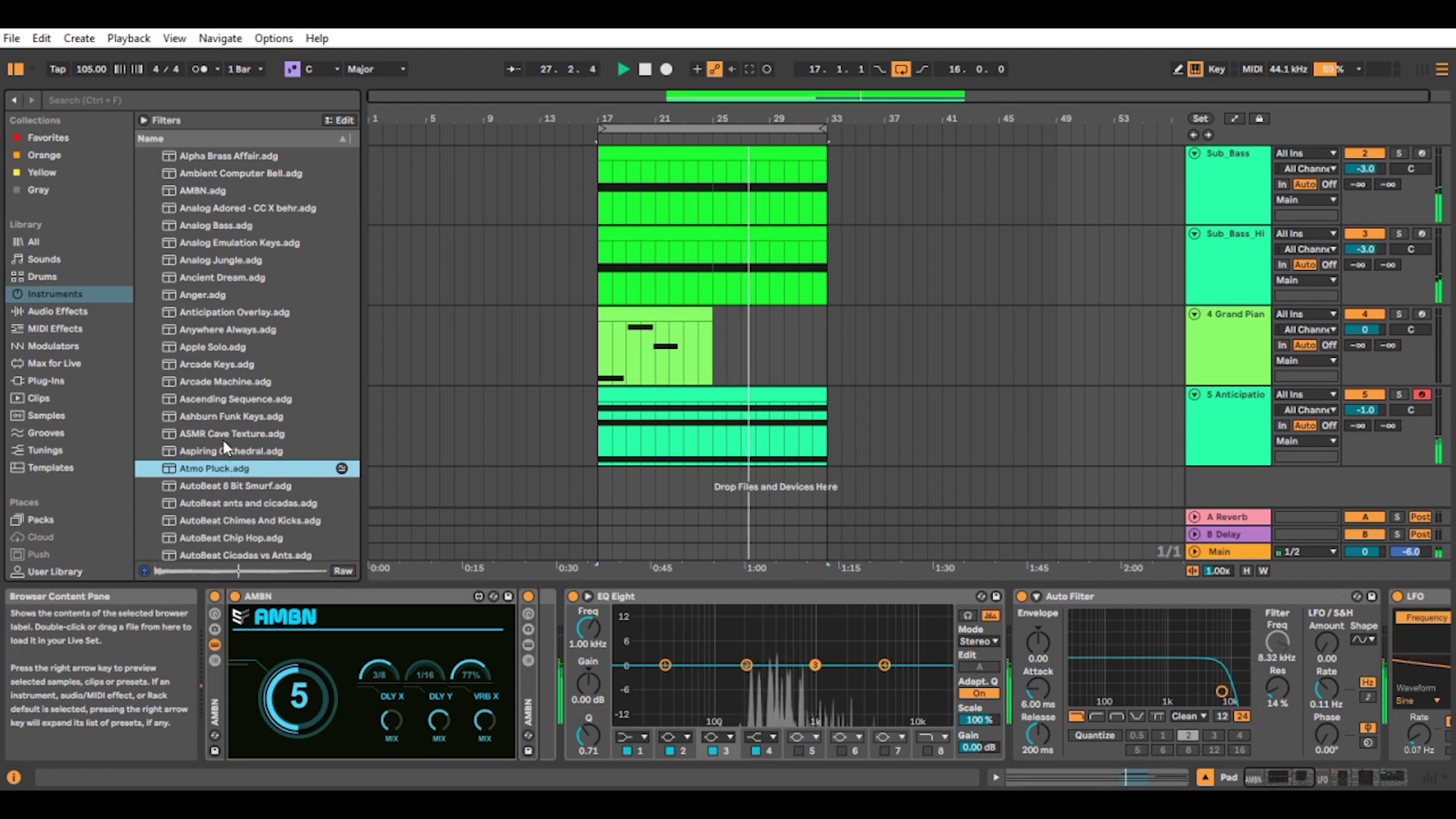
click(223, 435)
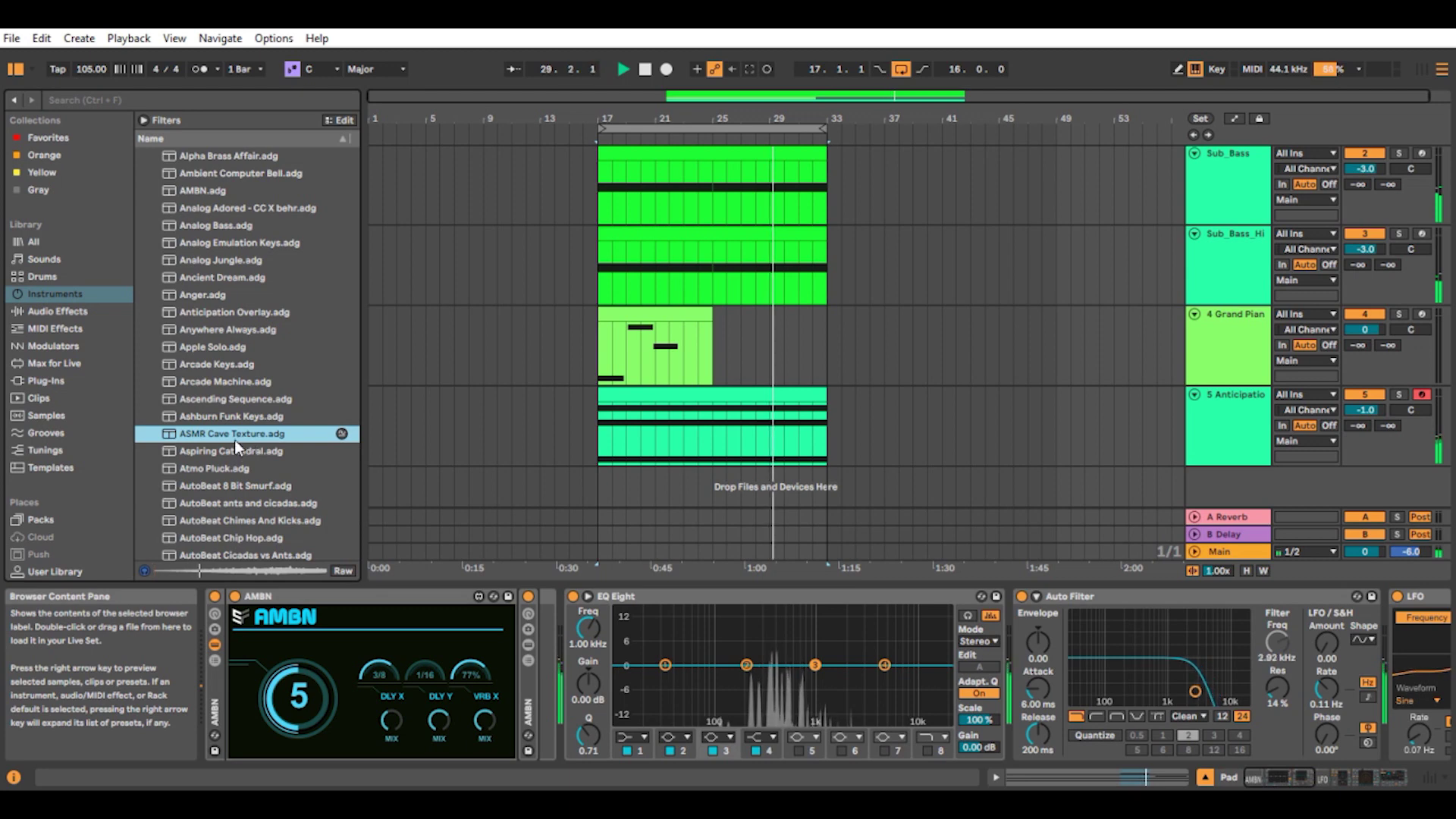
Step: Load the ASMR Cave Texture preset onto a new track and capture the played notes as a MIDI clip
drag(243, 434, 1229, 486)
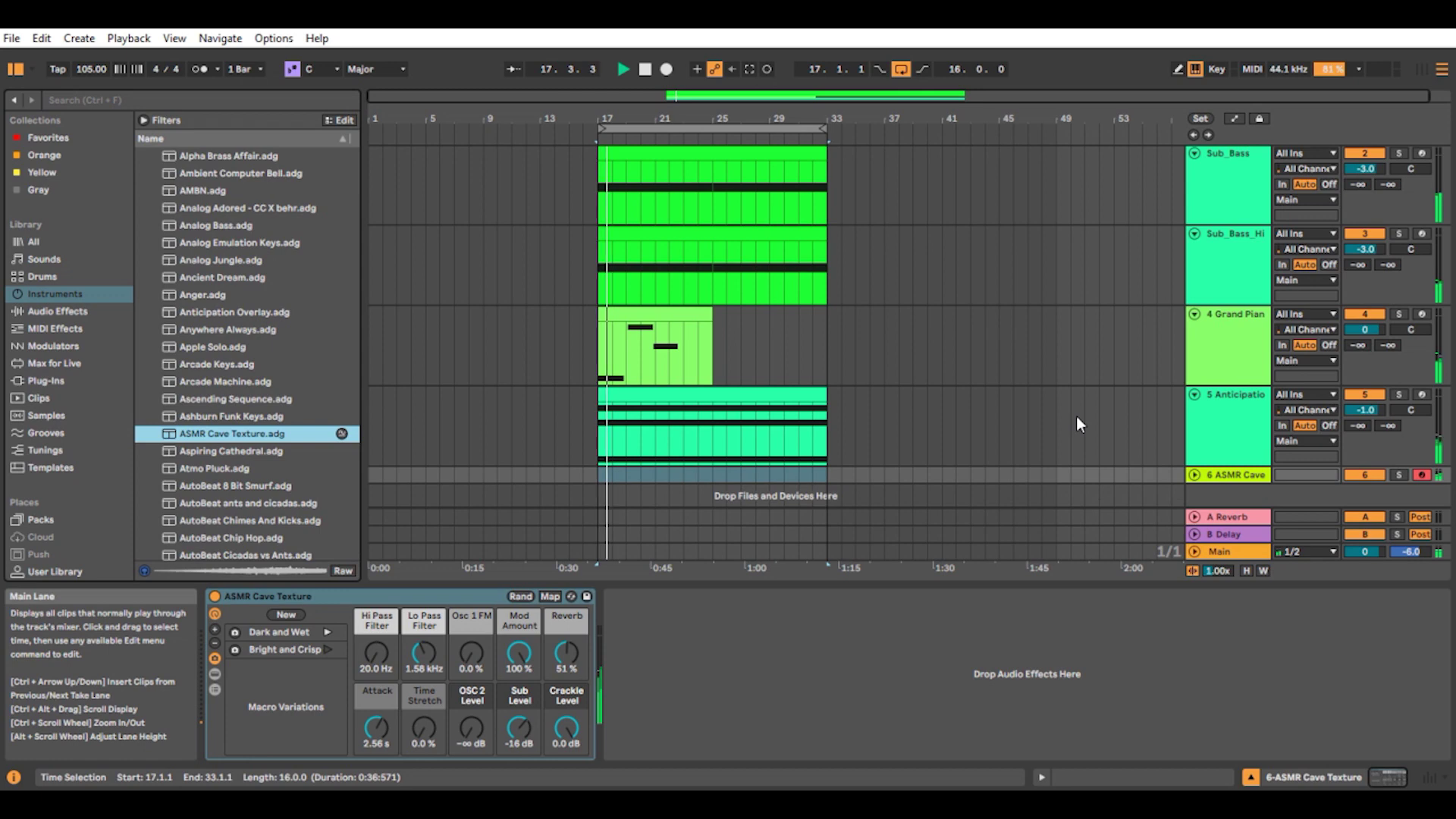
scroll(988, 398, down, 1)
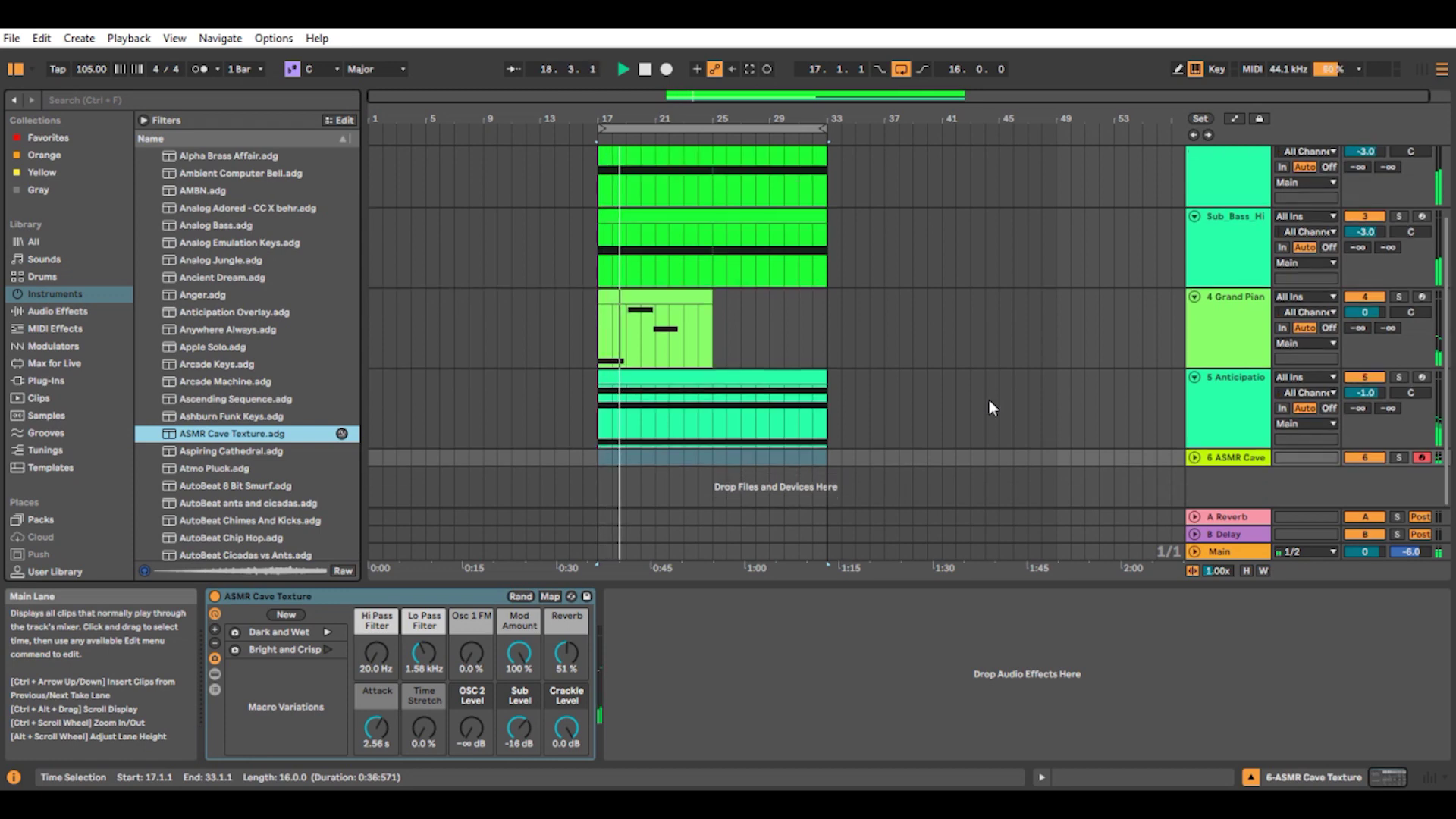
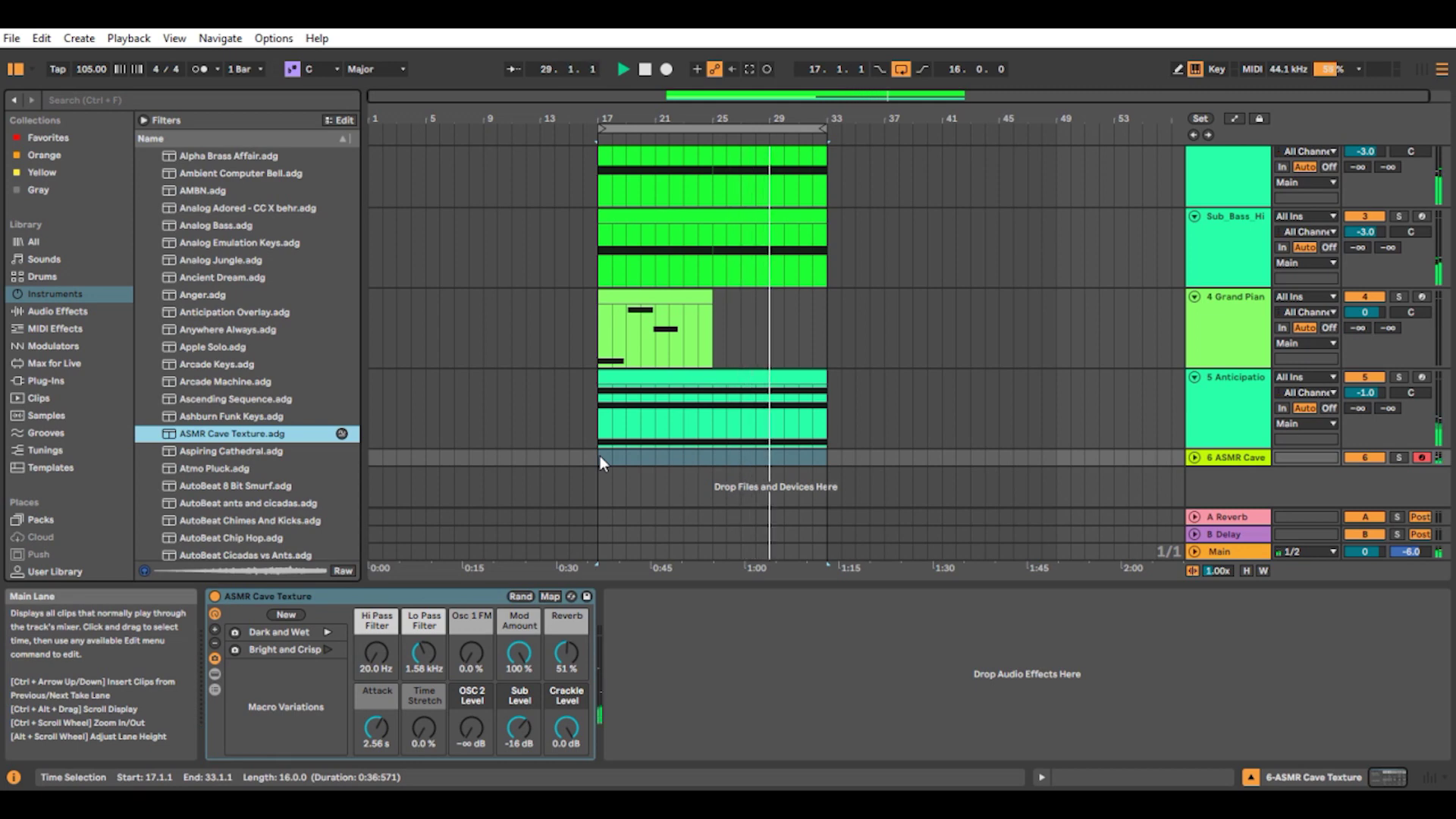
click(769, 69)
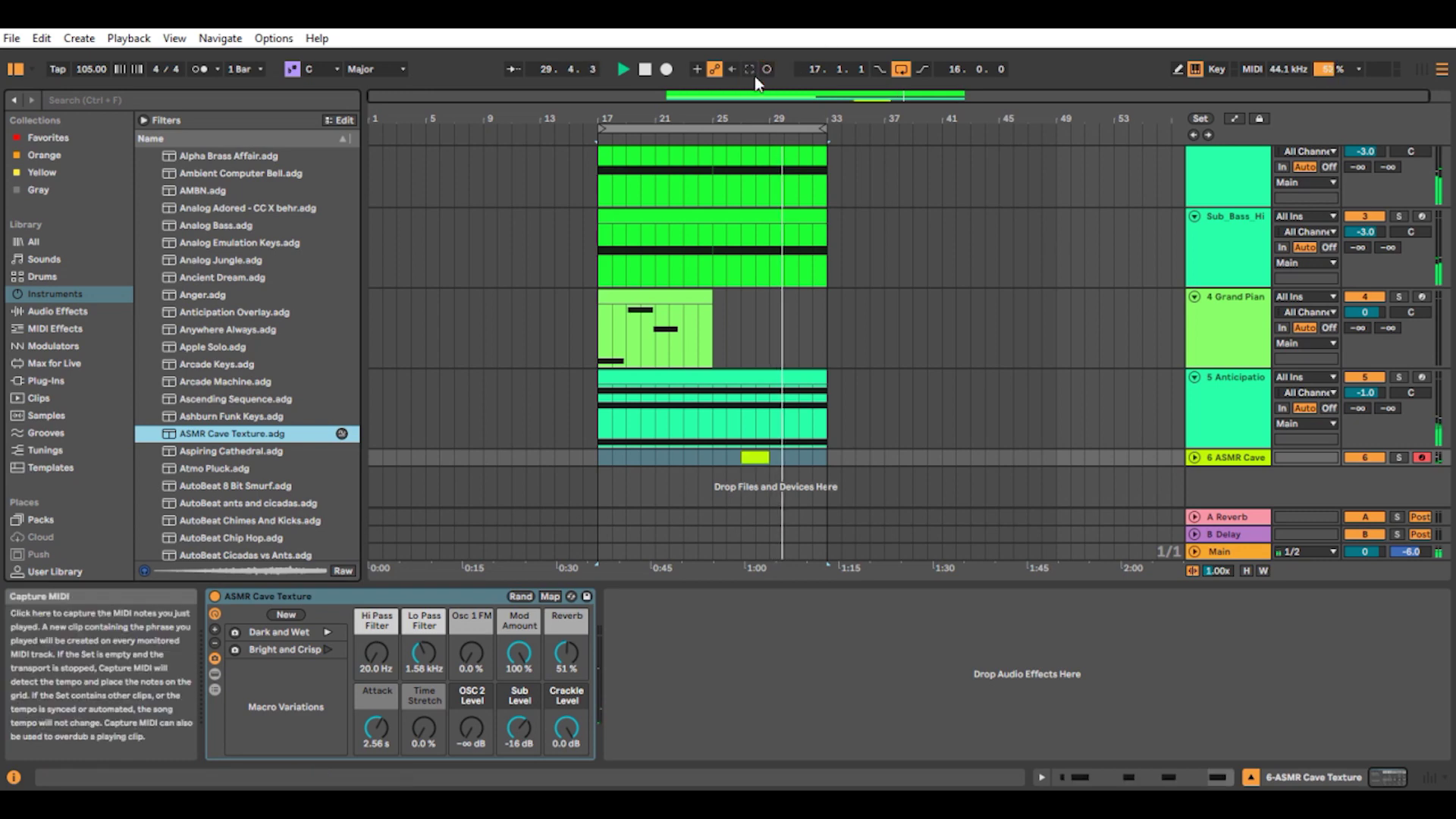
Step: Open the captured ASMR Cave Texture clip and extend its start and loop start back to bar 6
double_click(754, 457)
drag(1038, 491, 1037, 375)
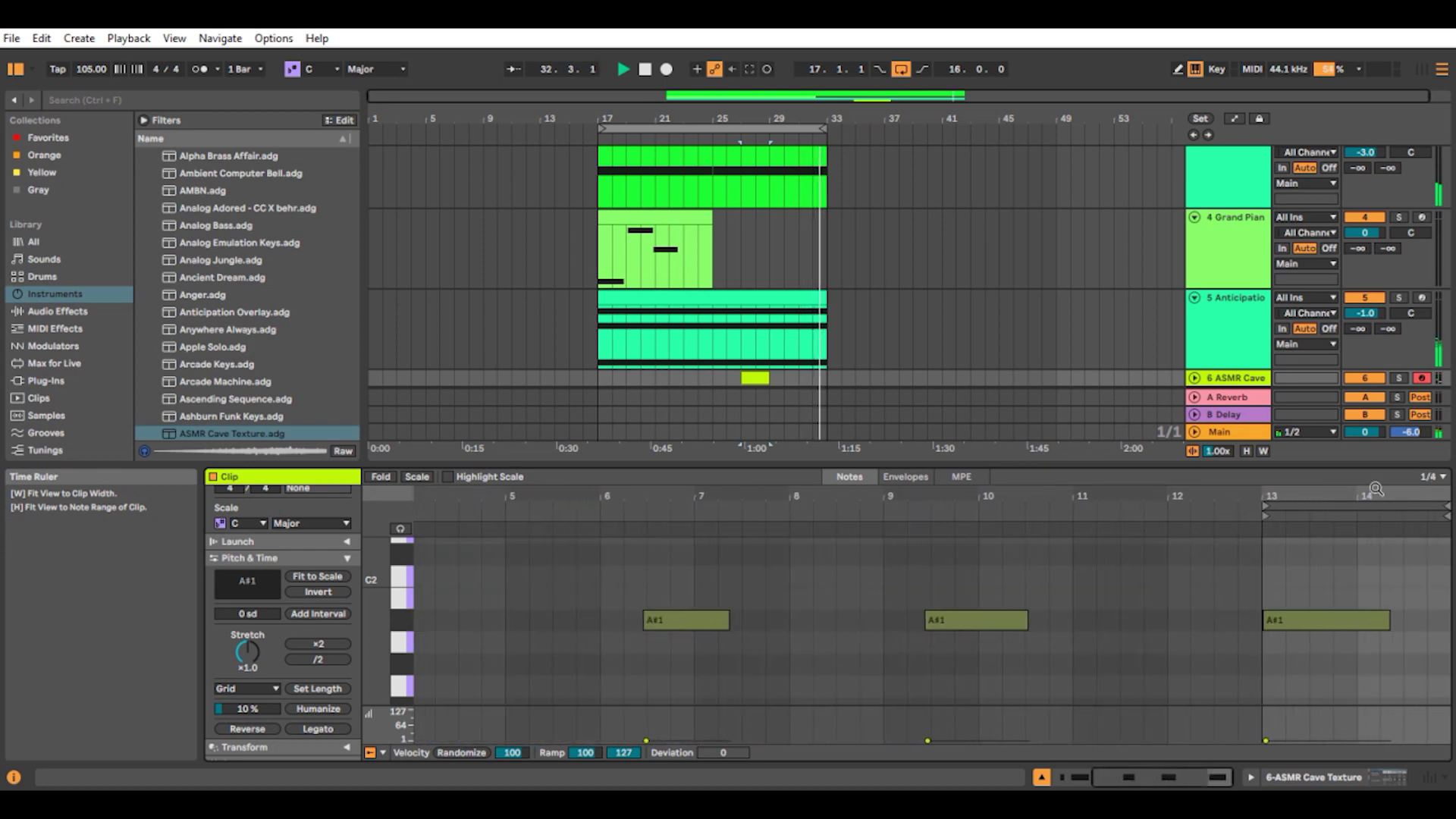
drag(1265, 506, 618, 529)
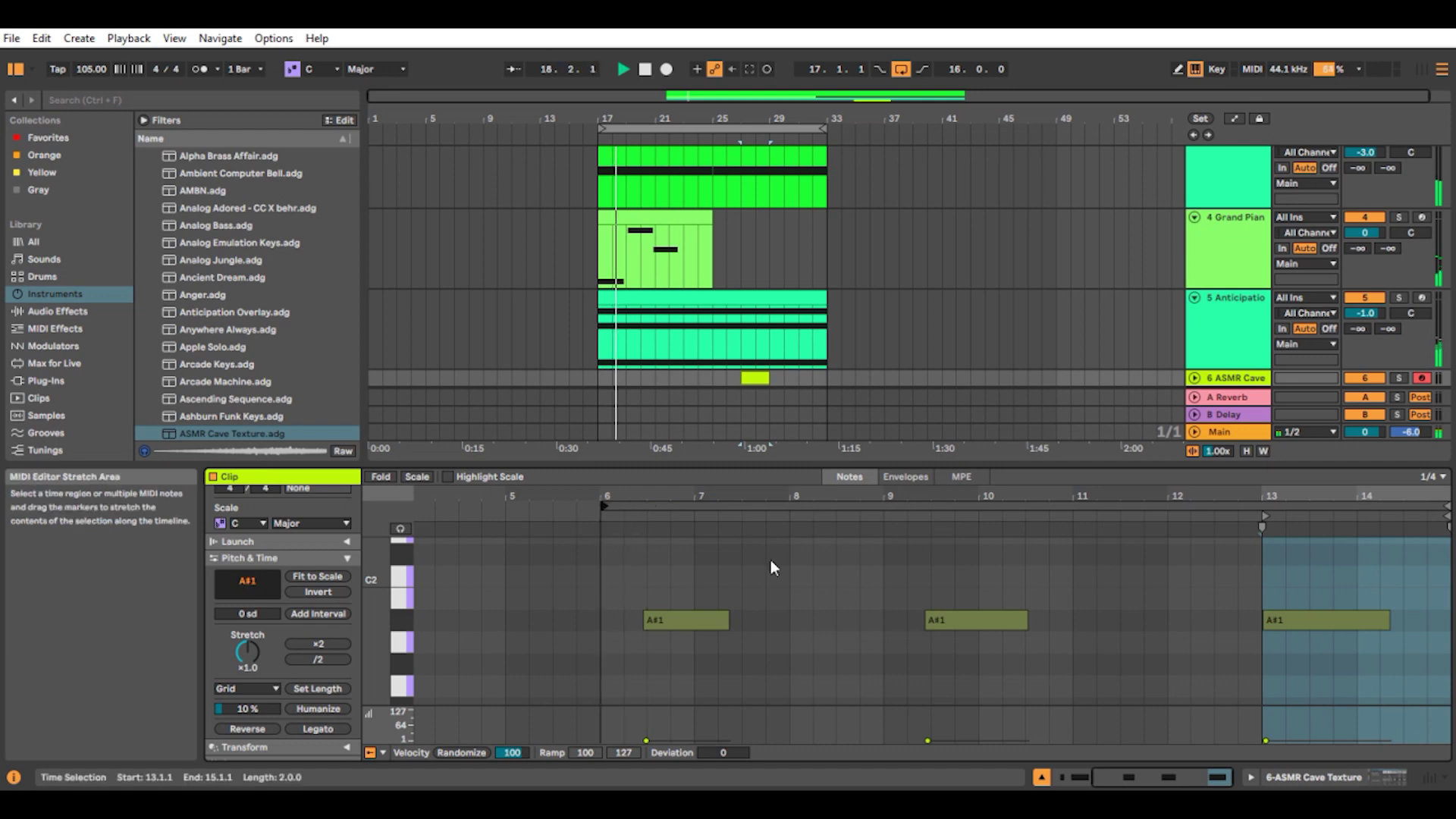
mouse_move(1264, 515)
mouse_down()
mouse_move(743, 524)
mouse_move(600, 551)
mouse_up()
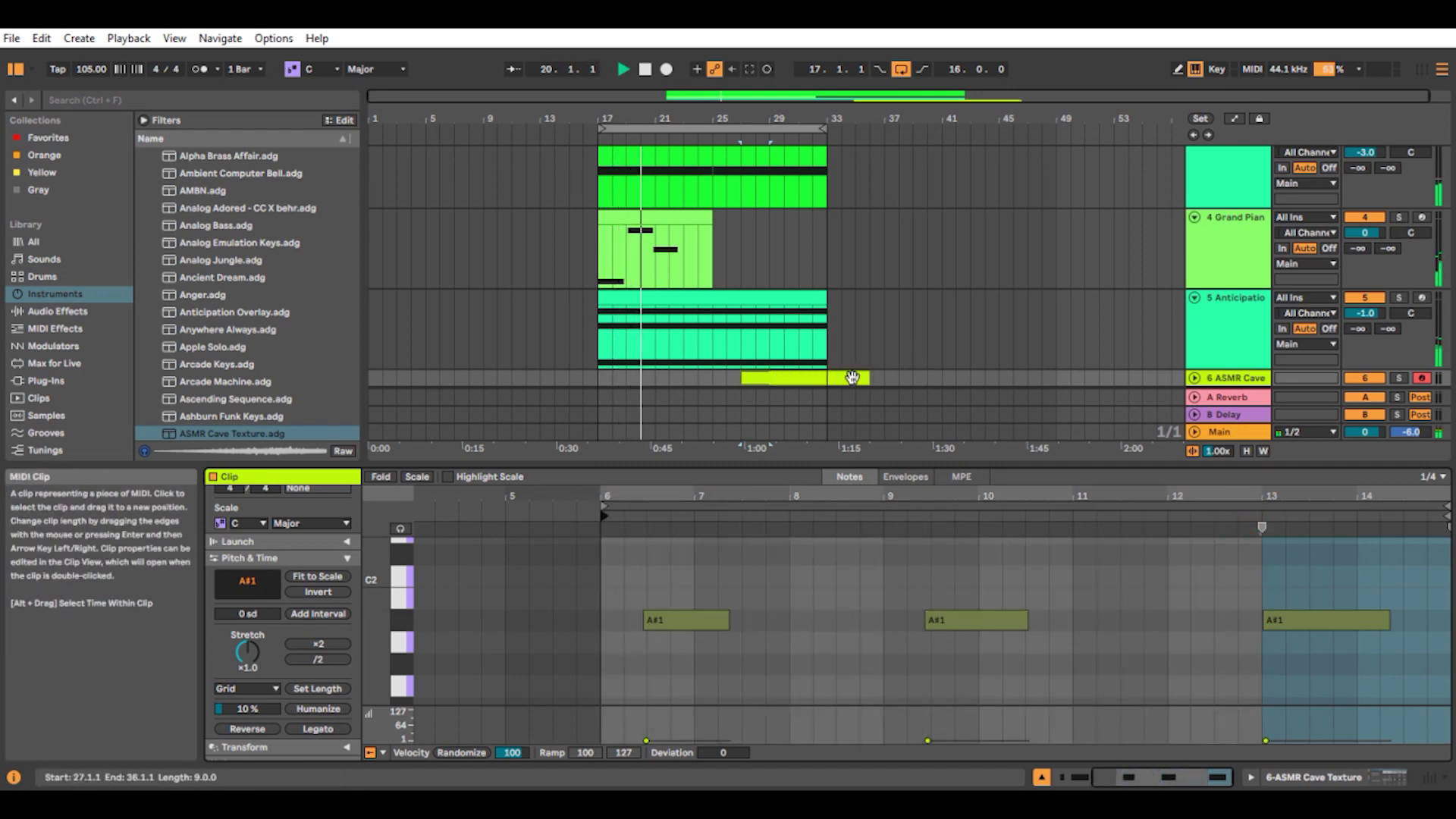
Step: Move the extended ASMR Cave Texture clip so it begins at bar 17, aligned with the other clips
click(775, 384)
drag(775, 385, 719, 347)
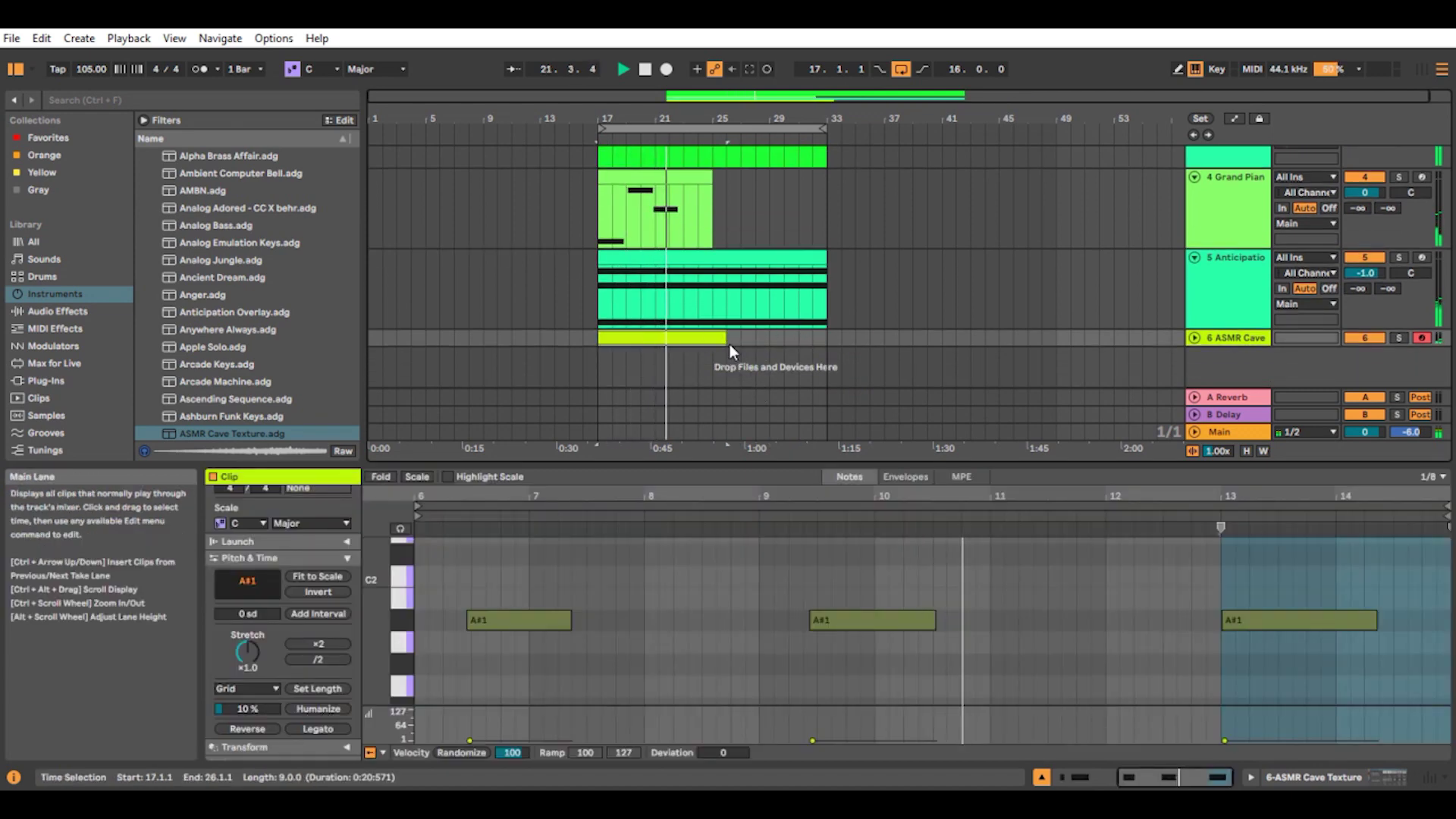
click(970, 338)
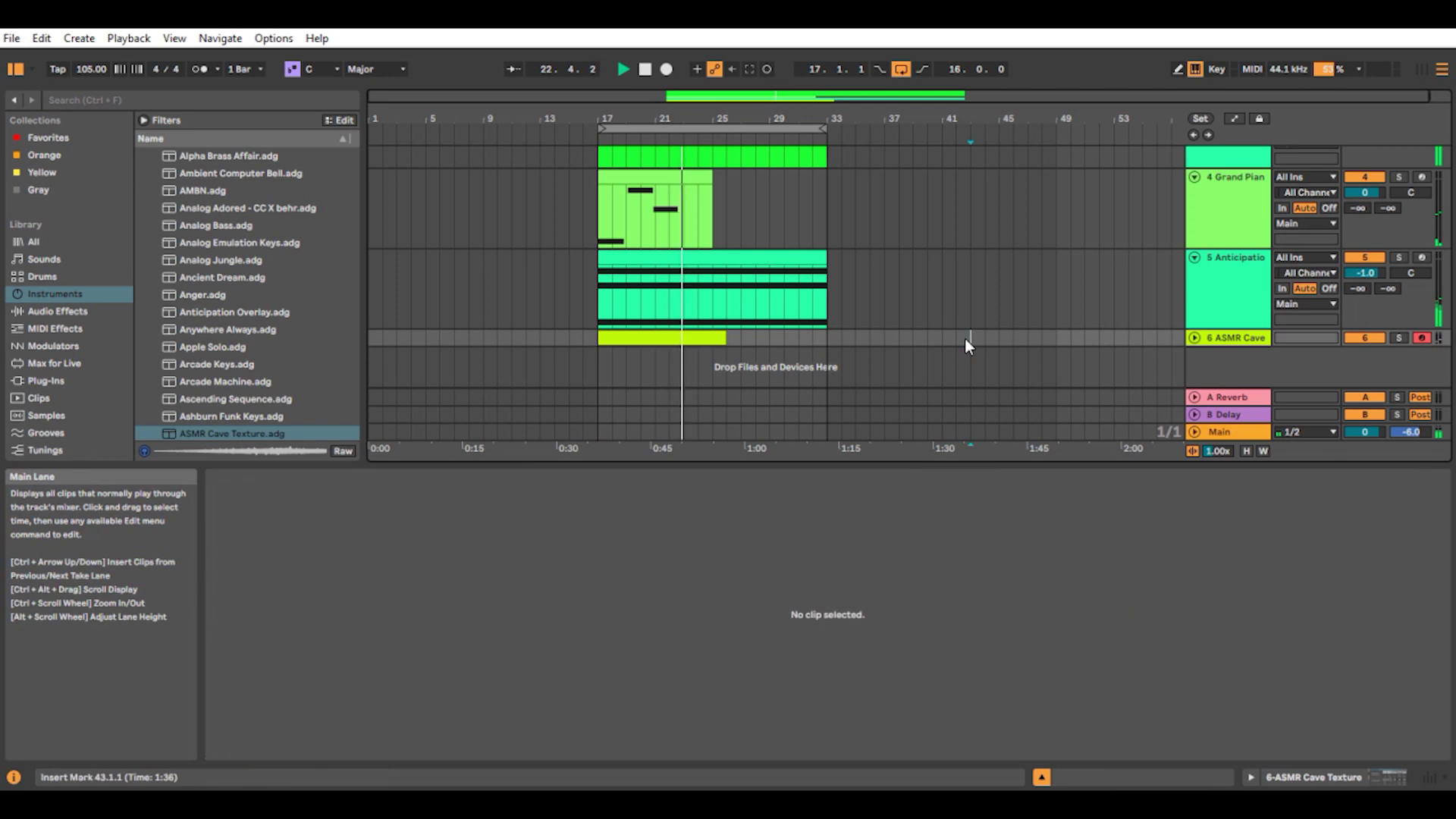
Step: Solo the ASMR Cave Texture track and add an EQ Eight after its instrument
click(1245, 340)
scroll(921, 438, down, 3)
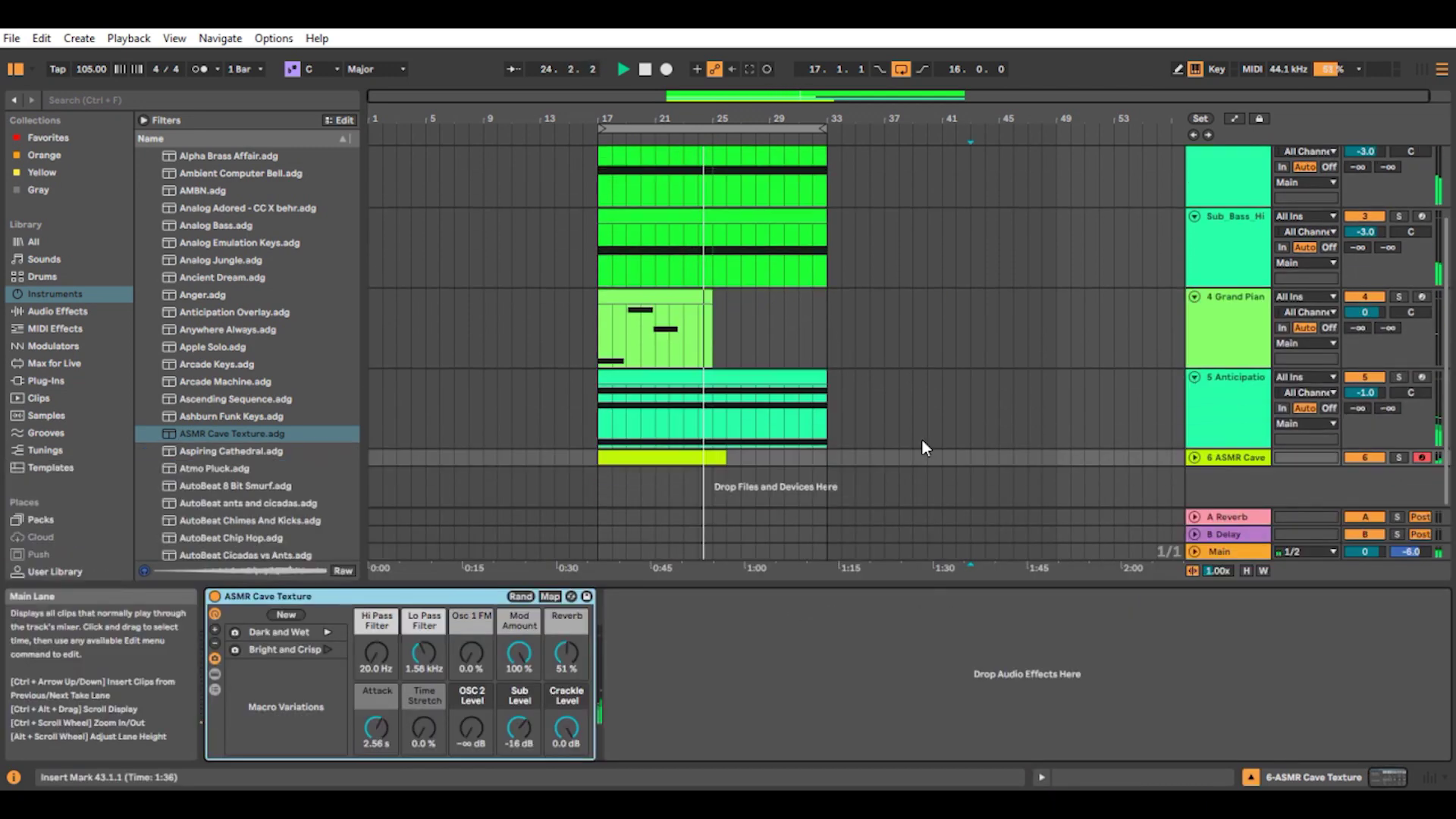
click(1399, 458)
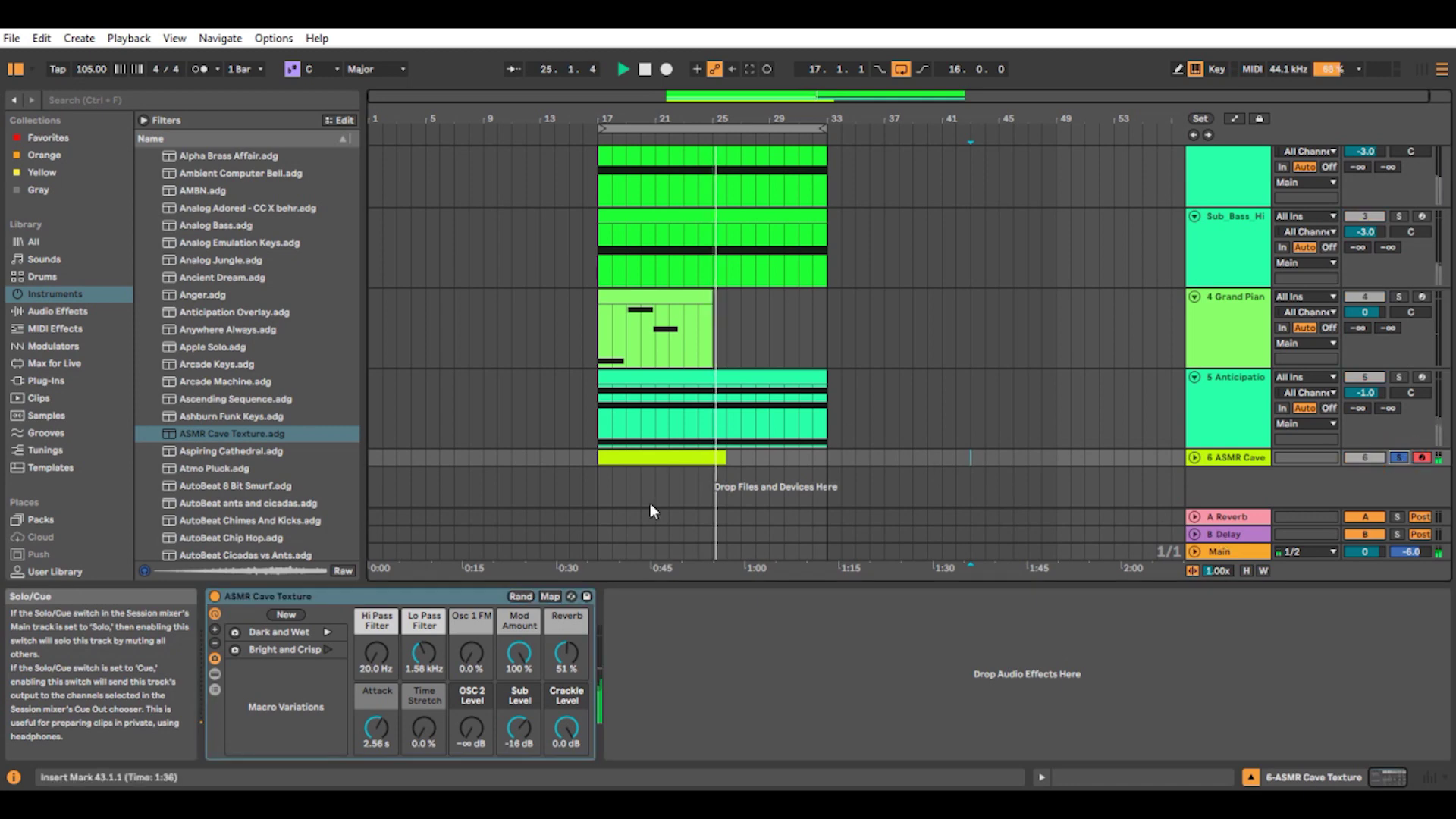
click(54, 311)
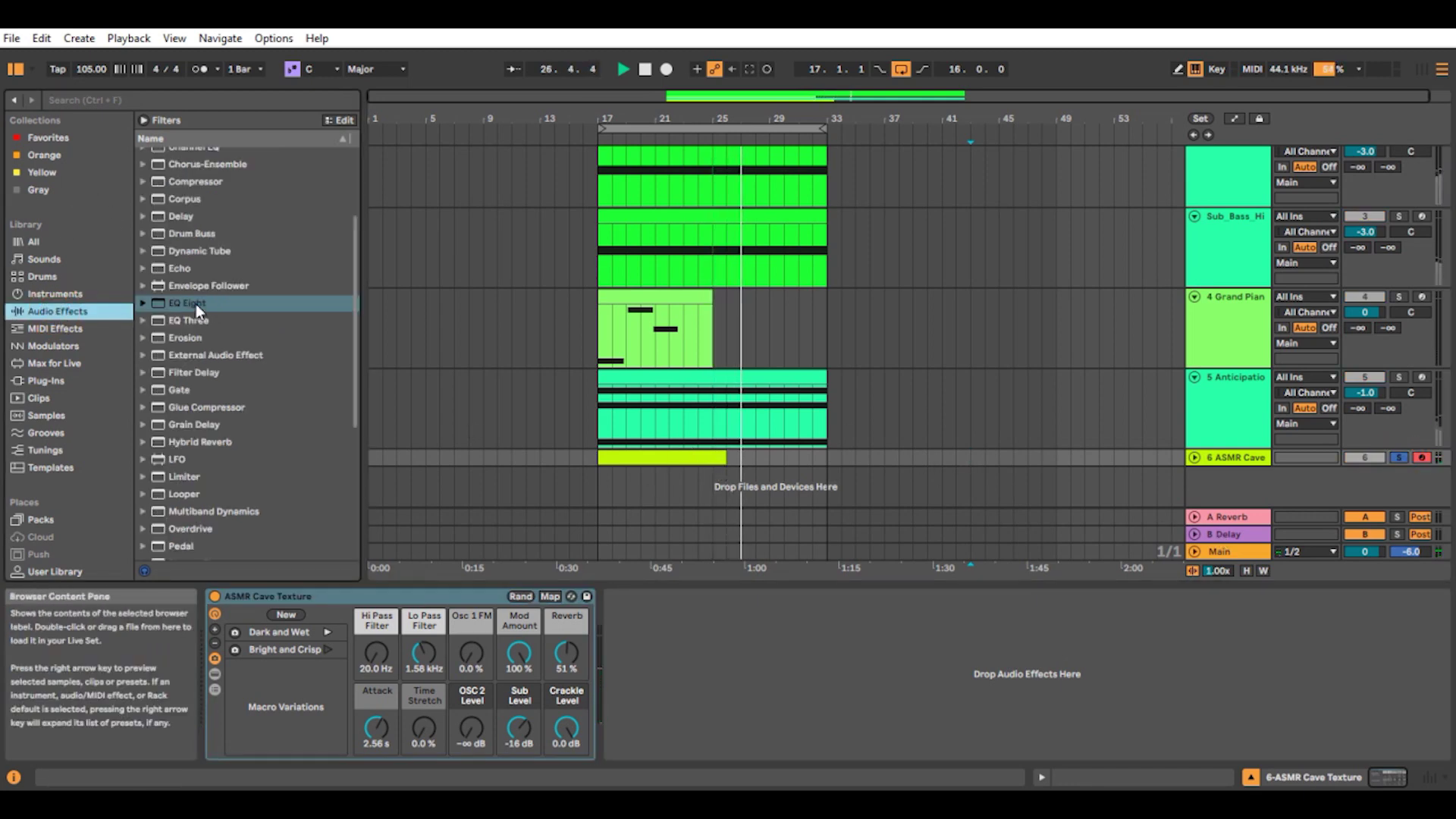
double_click(195, 303)
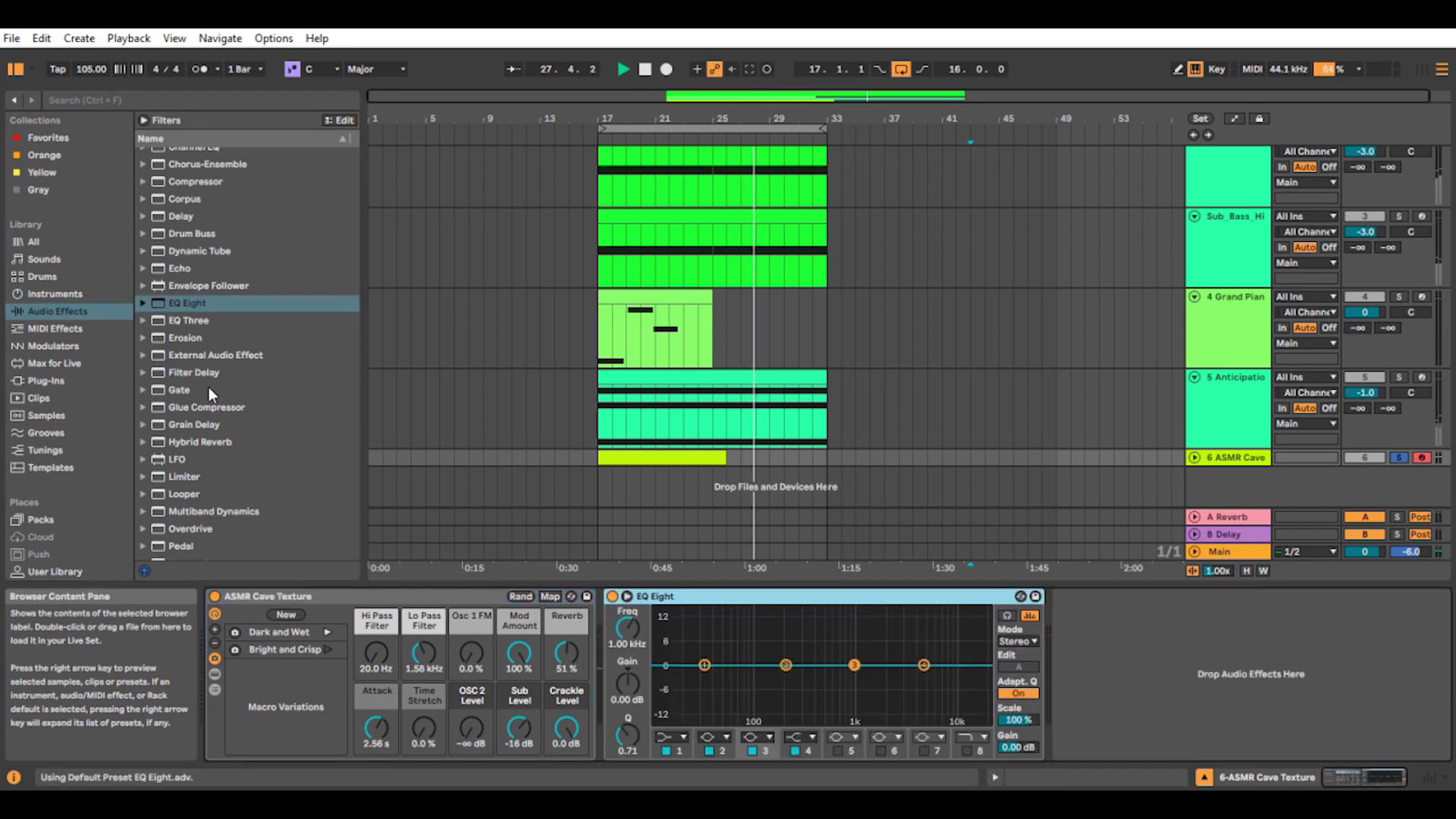
Step: Add a Reverb after the EQ Eight and set its Dry/Wet to 85%
scroll(203, 321, down, 3)
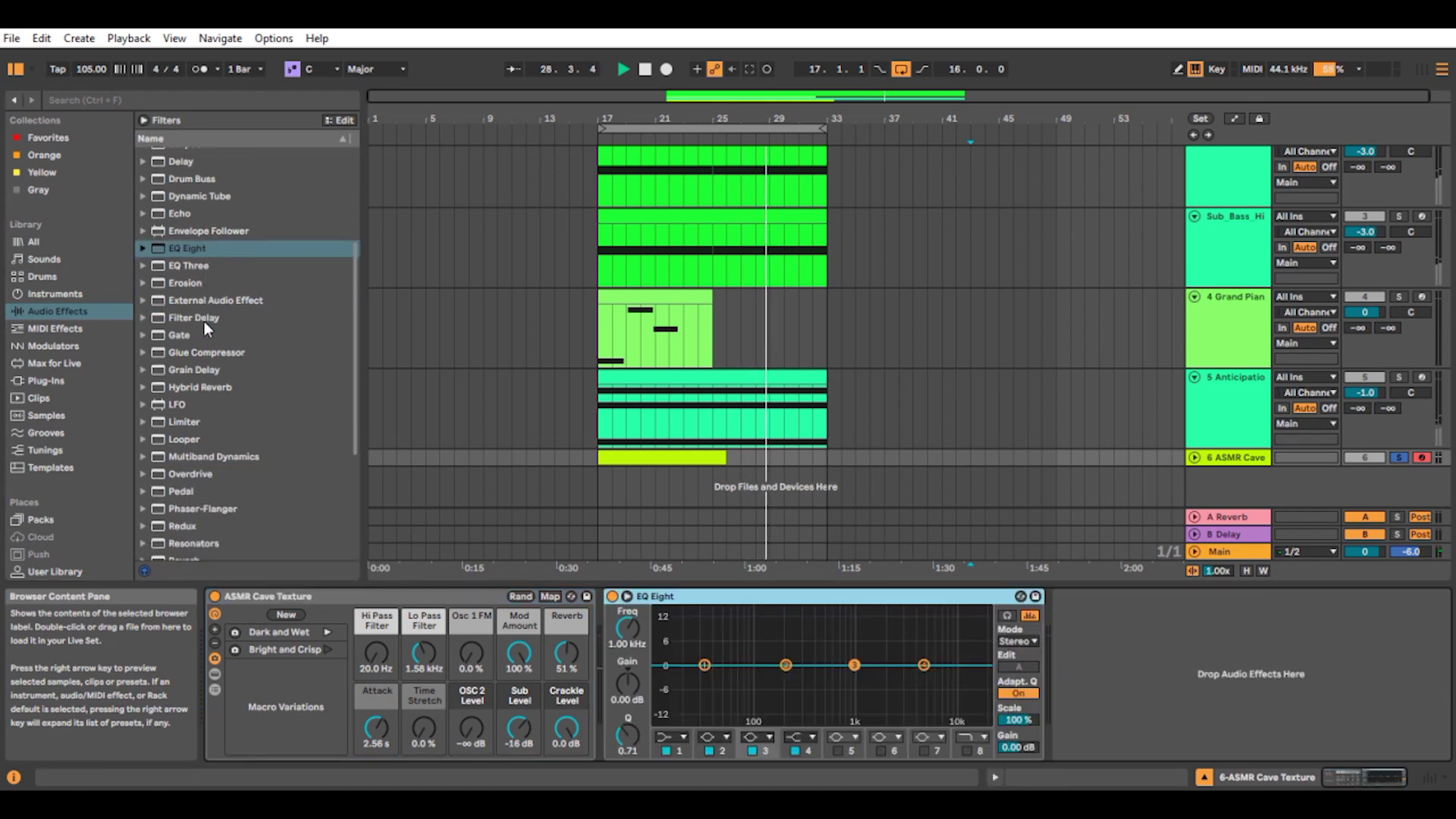
scroll(203, 321, down, 4)
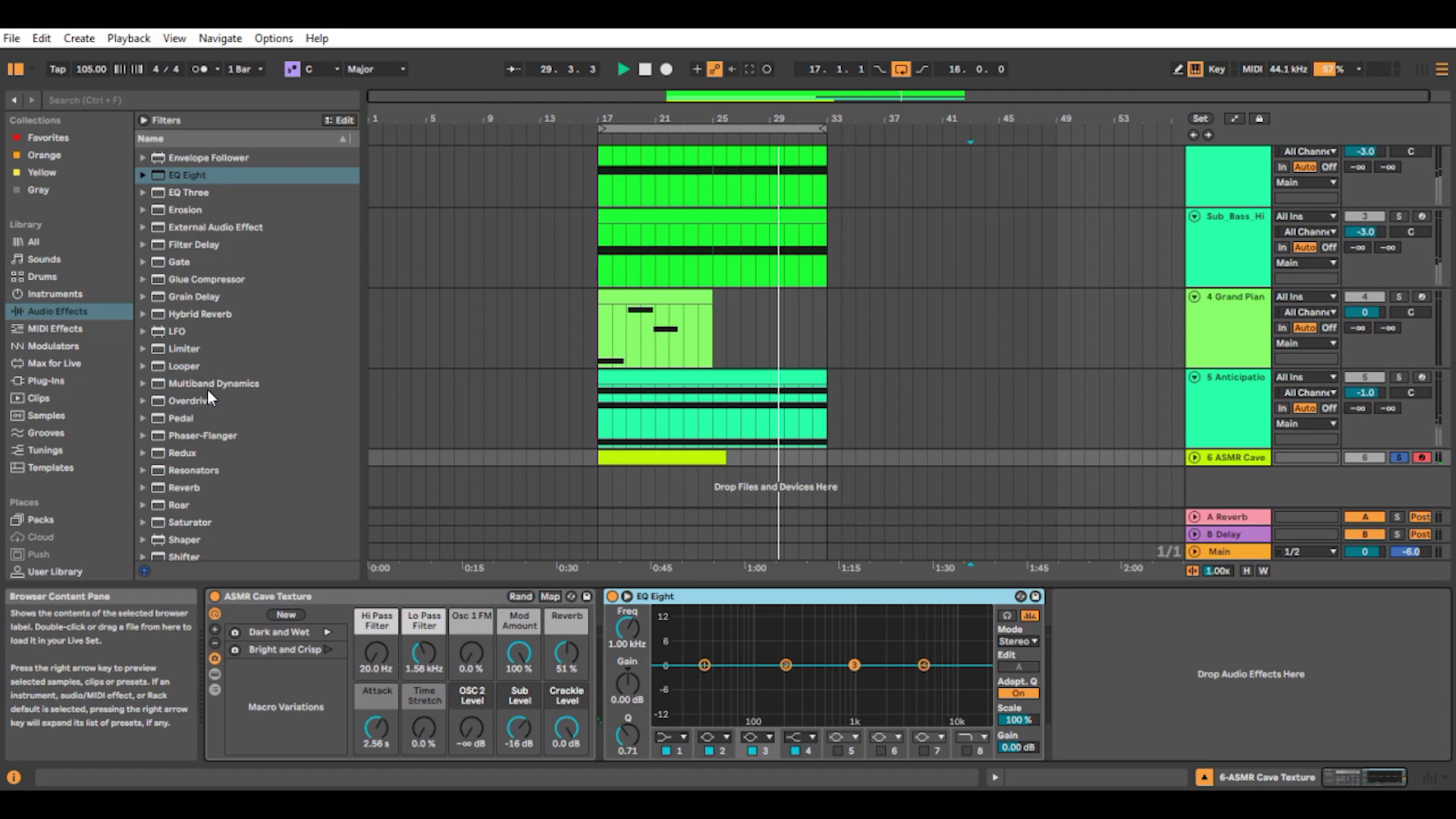
scroll(220, 431, down, 6)
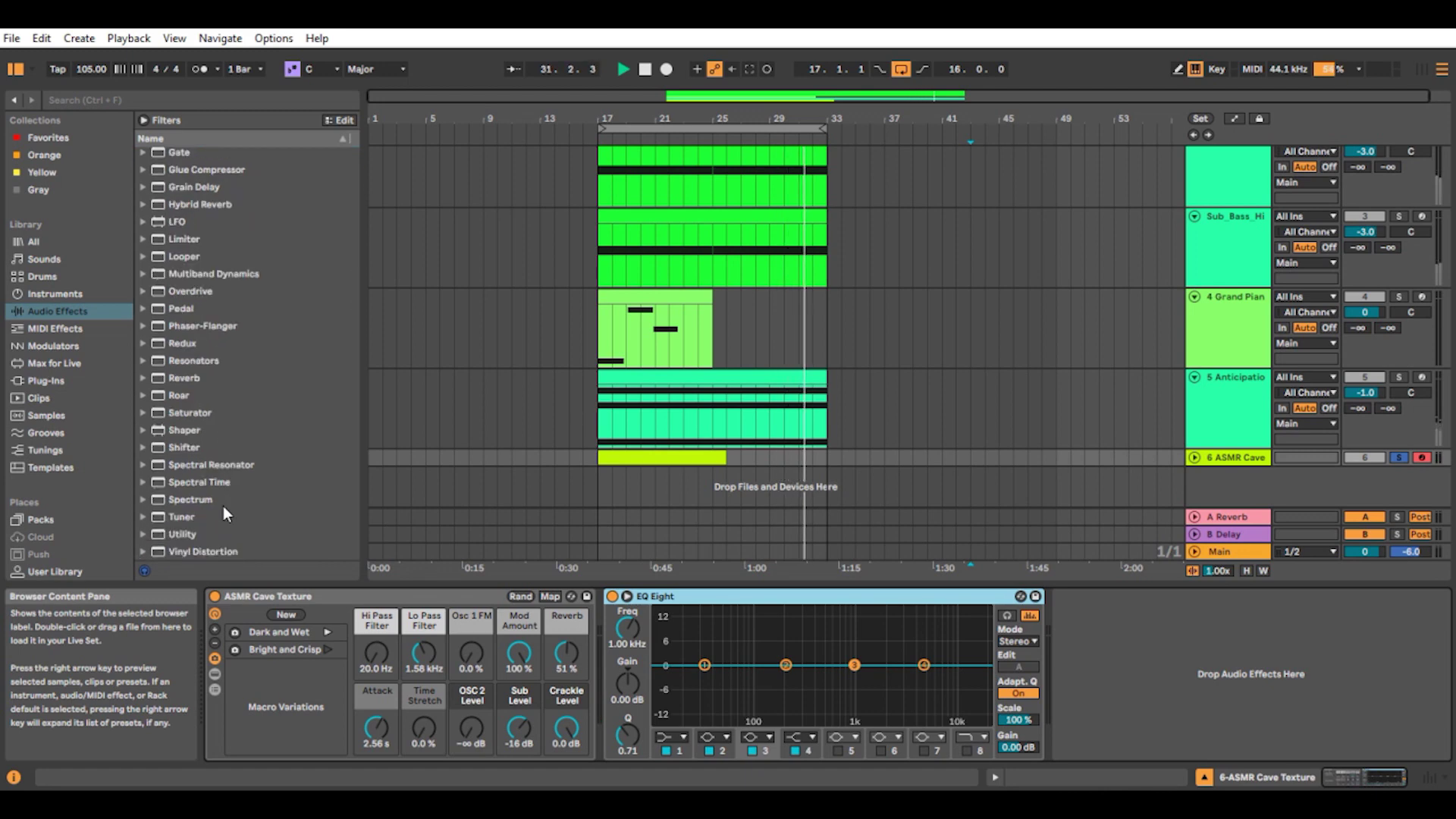
click(183, 379)
drag(183, 379, 1107, 682)
drag(1414, 748, 1415, 710)
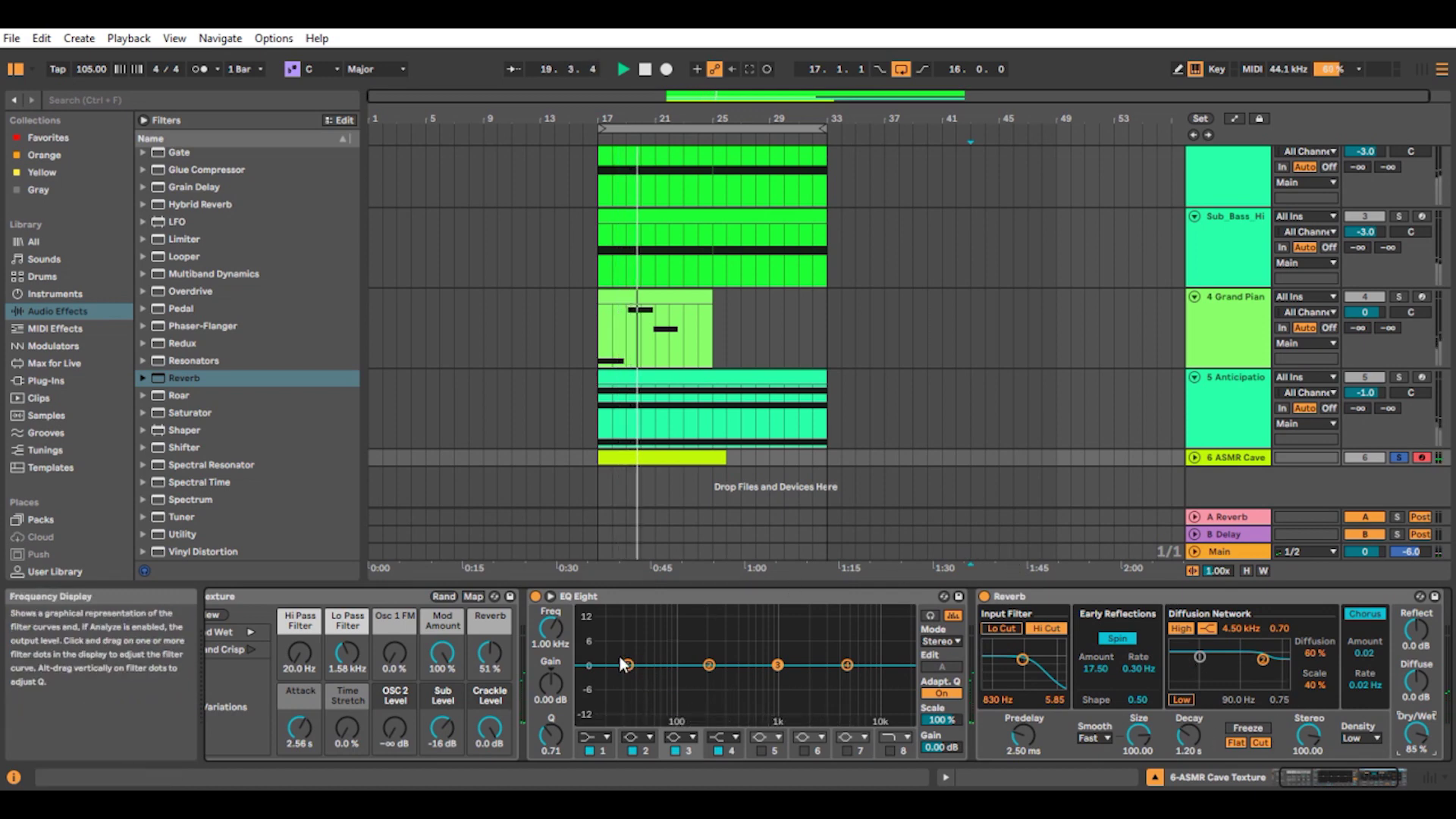
Step: Deactivate the Reverb and add a Hybrid Reverb at the end of the ASMR Cave Texture chain
click(984, 596)
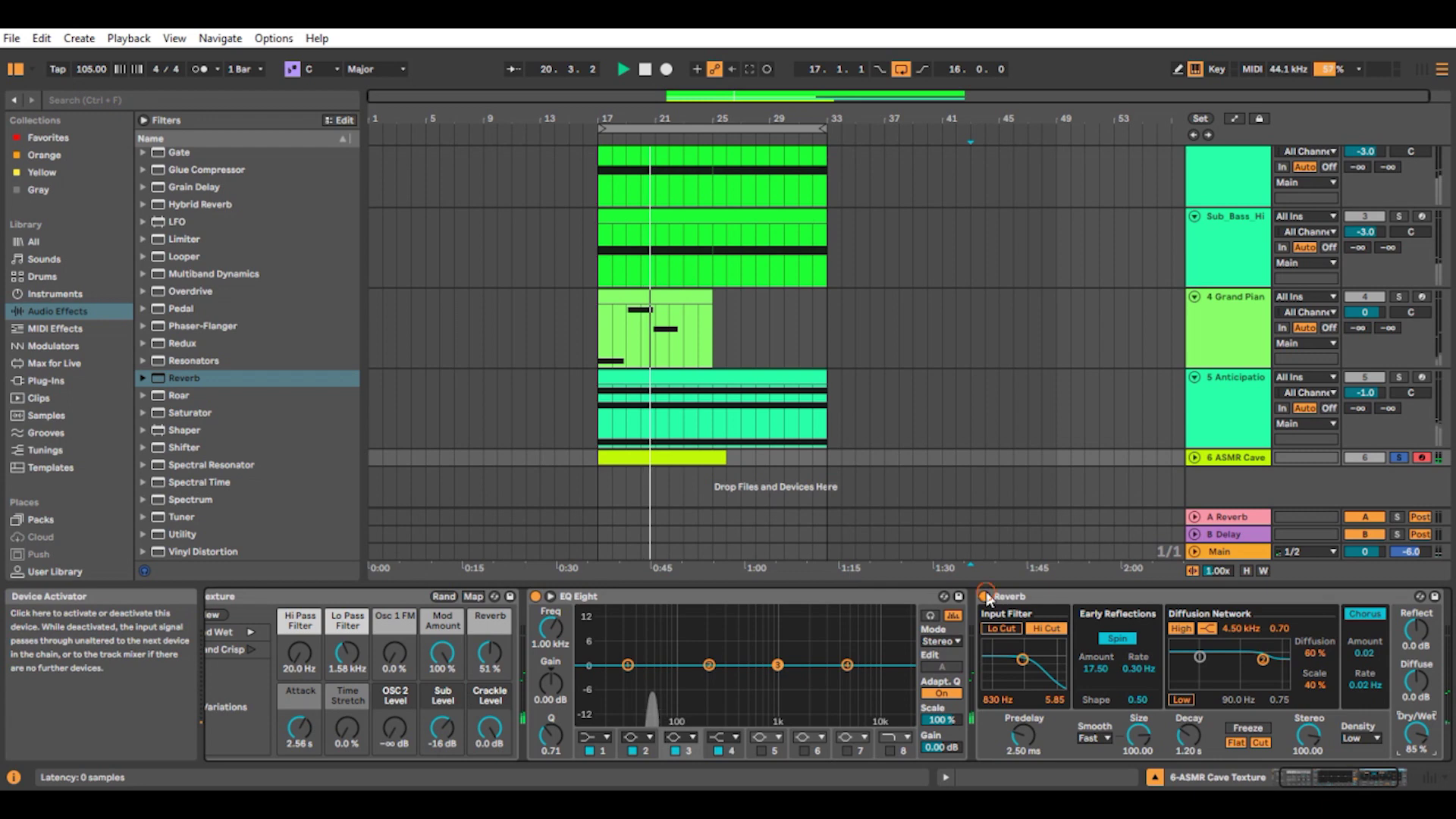
click(984, 596)
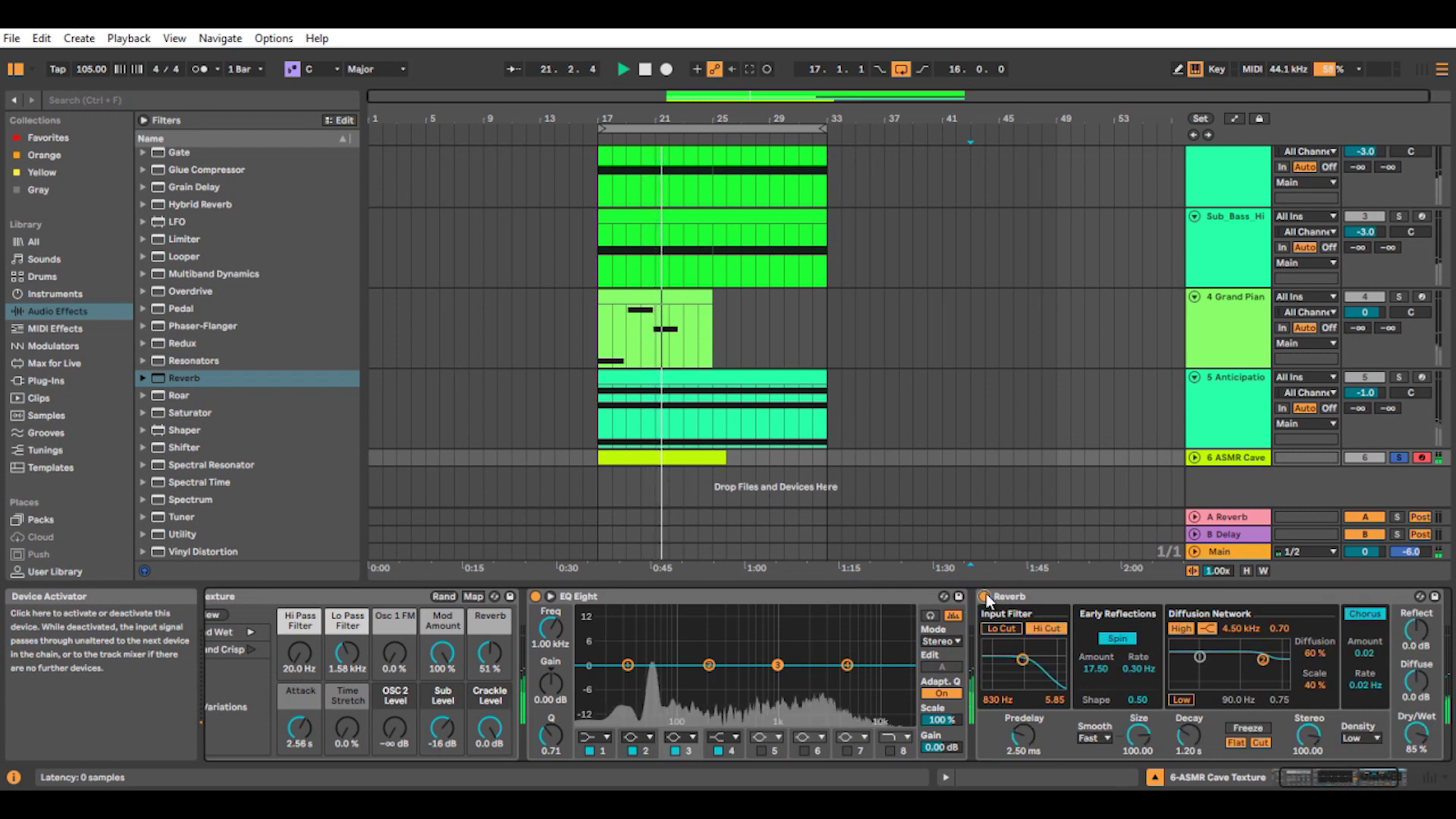
click(985, 597)
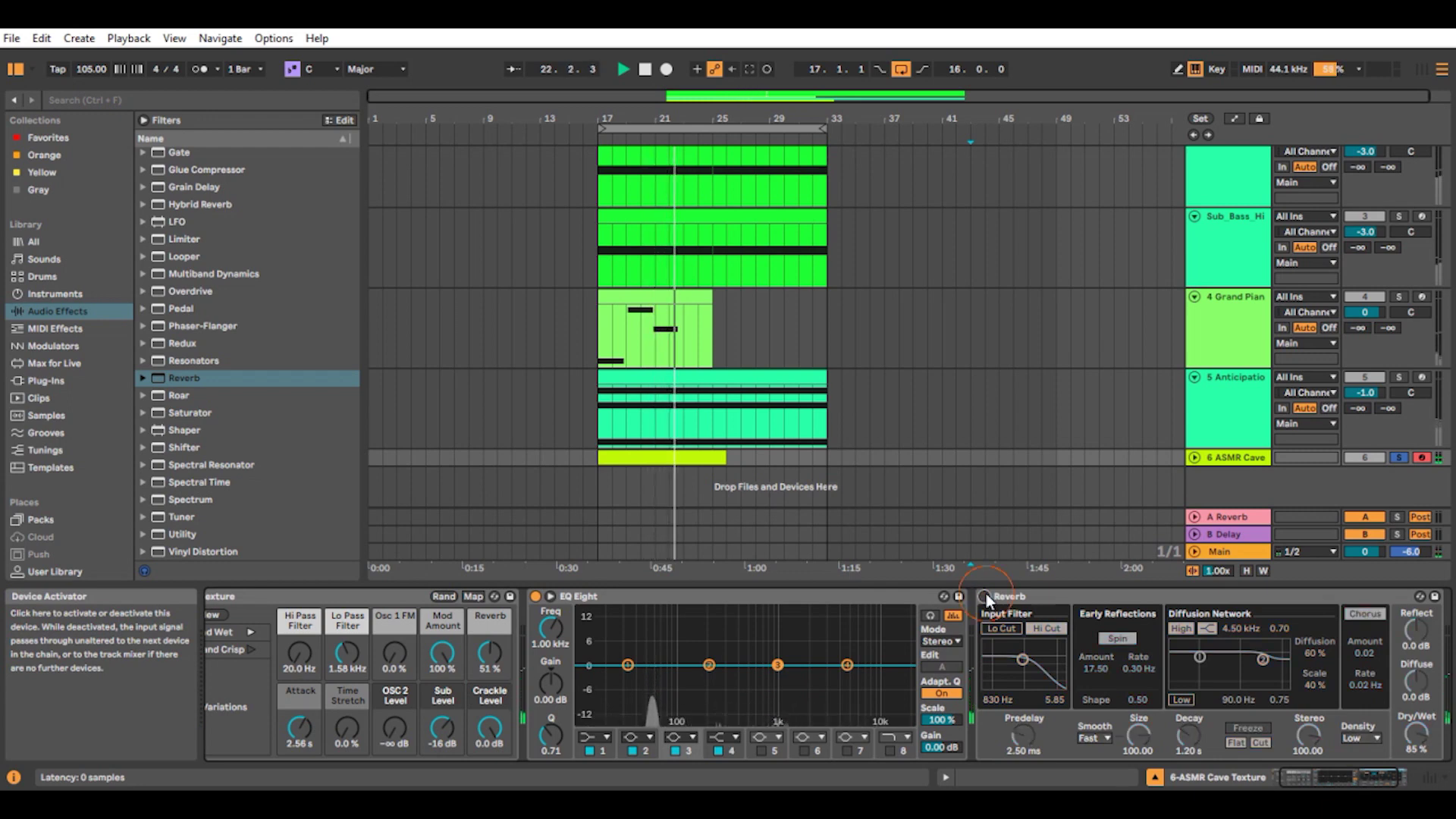
scroll(236, 396, up, 2)
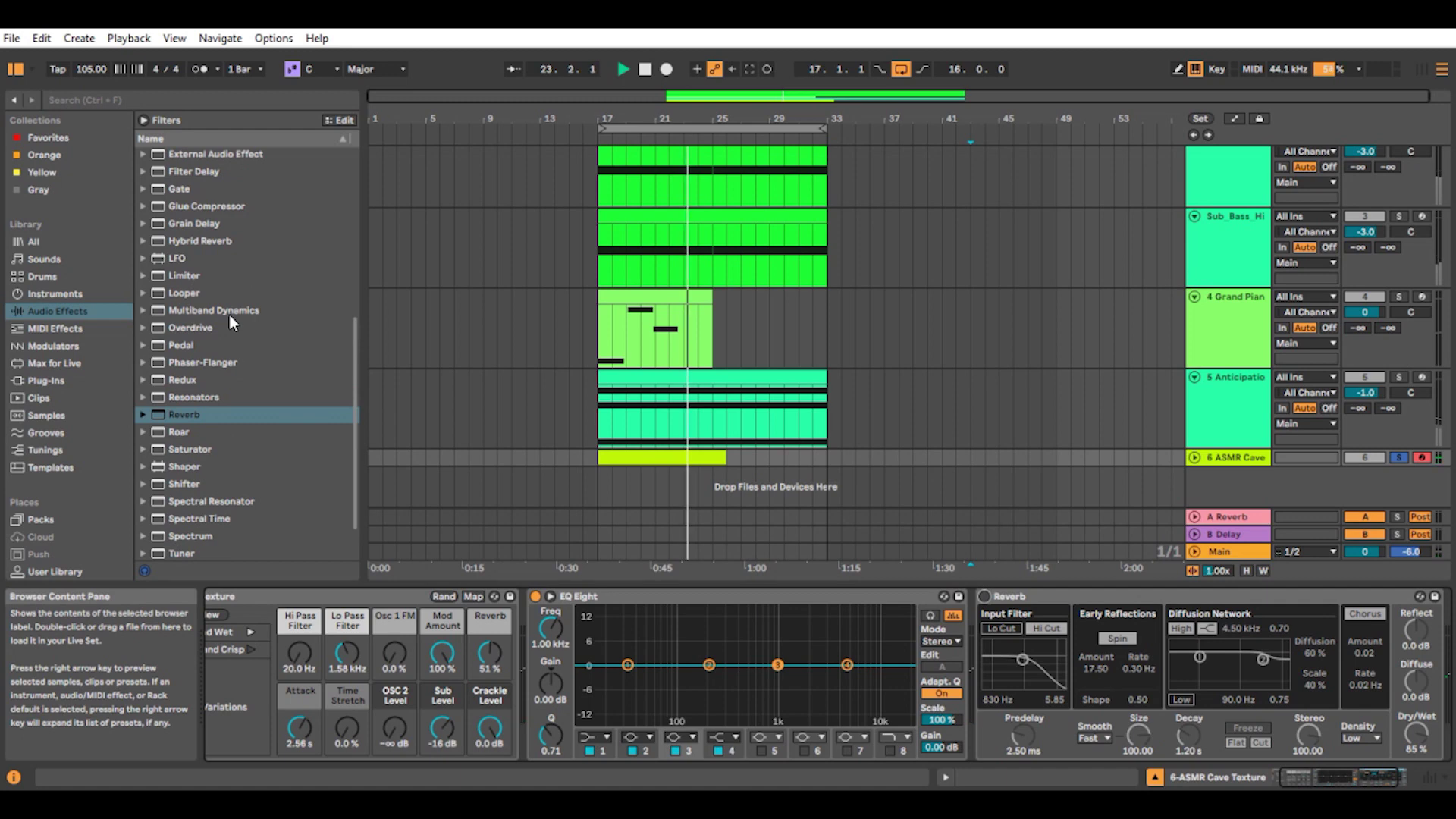
scroll(229, 313, up, 2)
click(209, 278)
drag(1454, 636, 1429, 664)
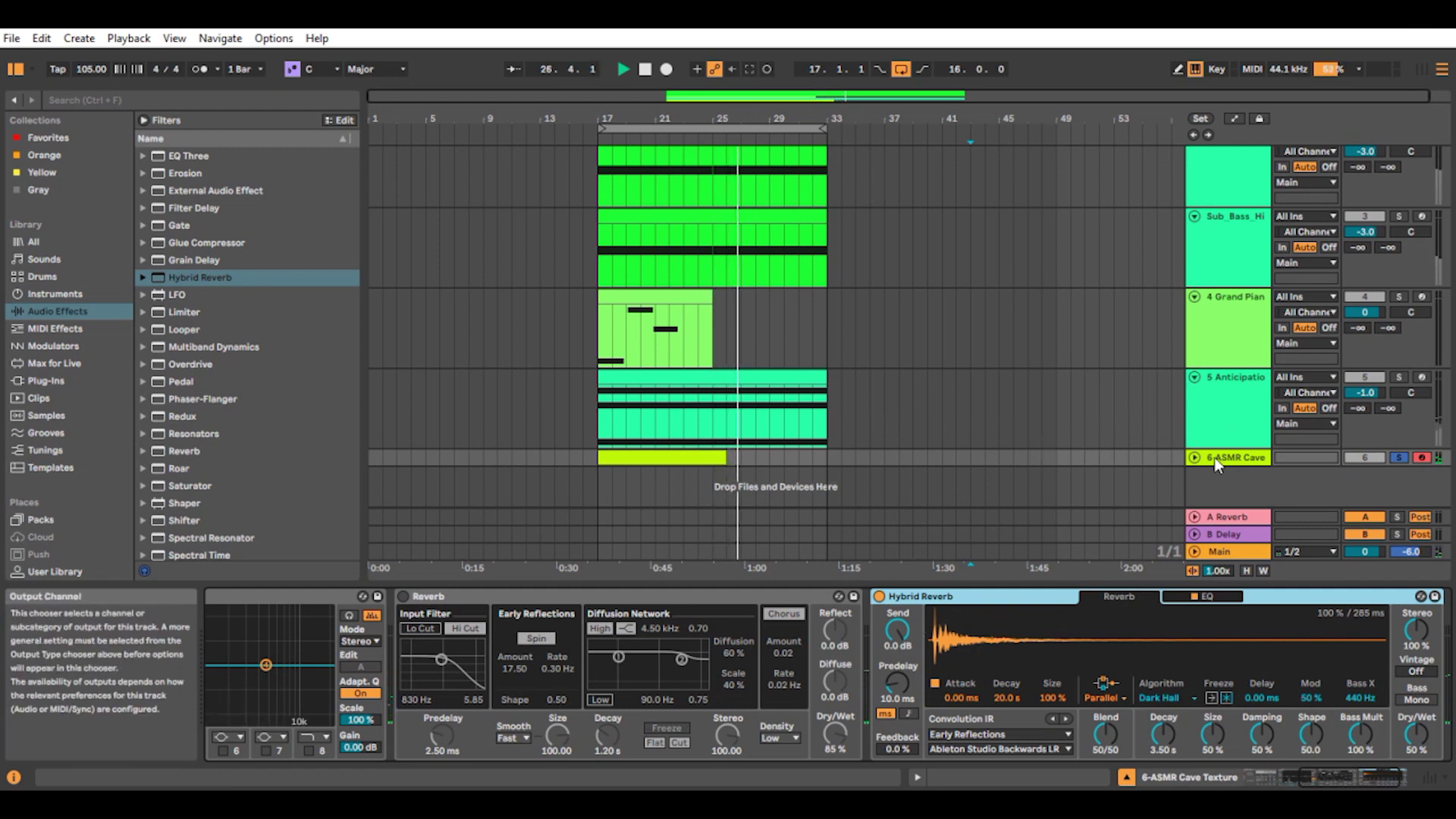
Step: Unfold the ASMR Cave Texture track, set its volume to -3.5 dB and the Hybrid Reverb's Dry/Wet to 63%
click(1194, 457)
drag(1364, 415, 1364, 432)
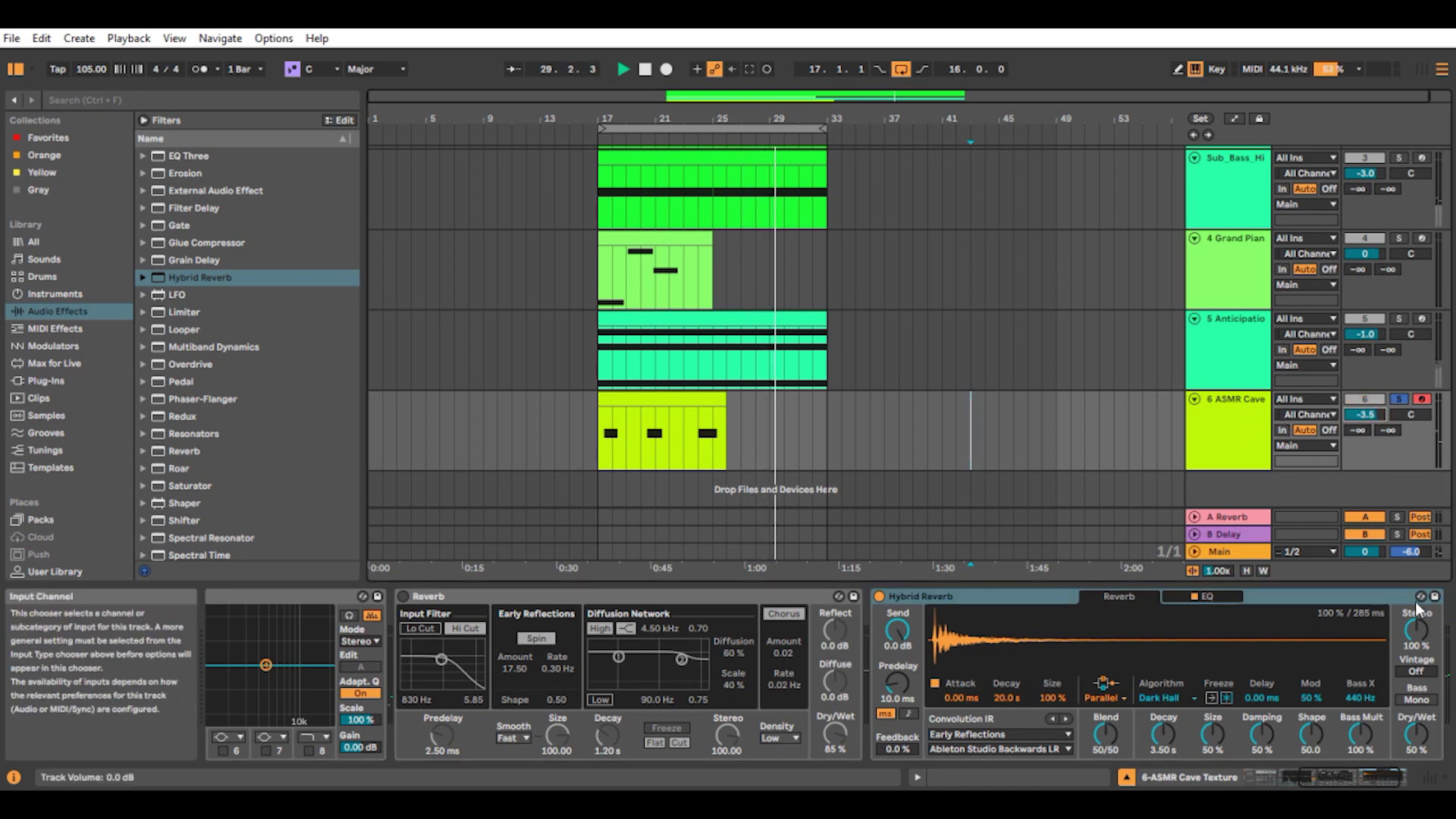
drag(1418, 740, 1418, 729)
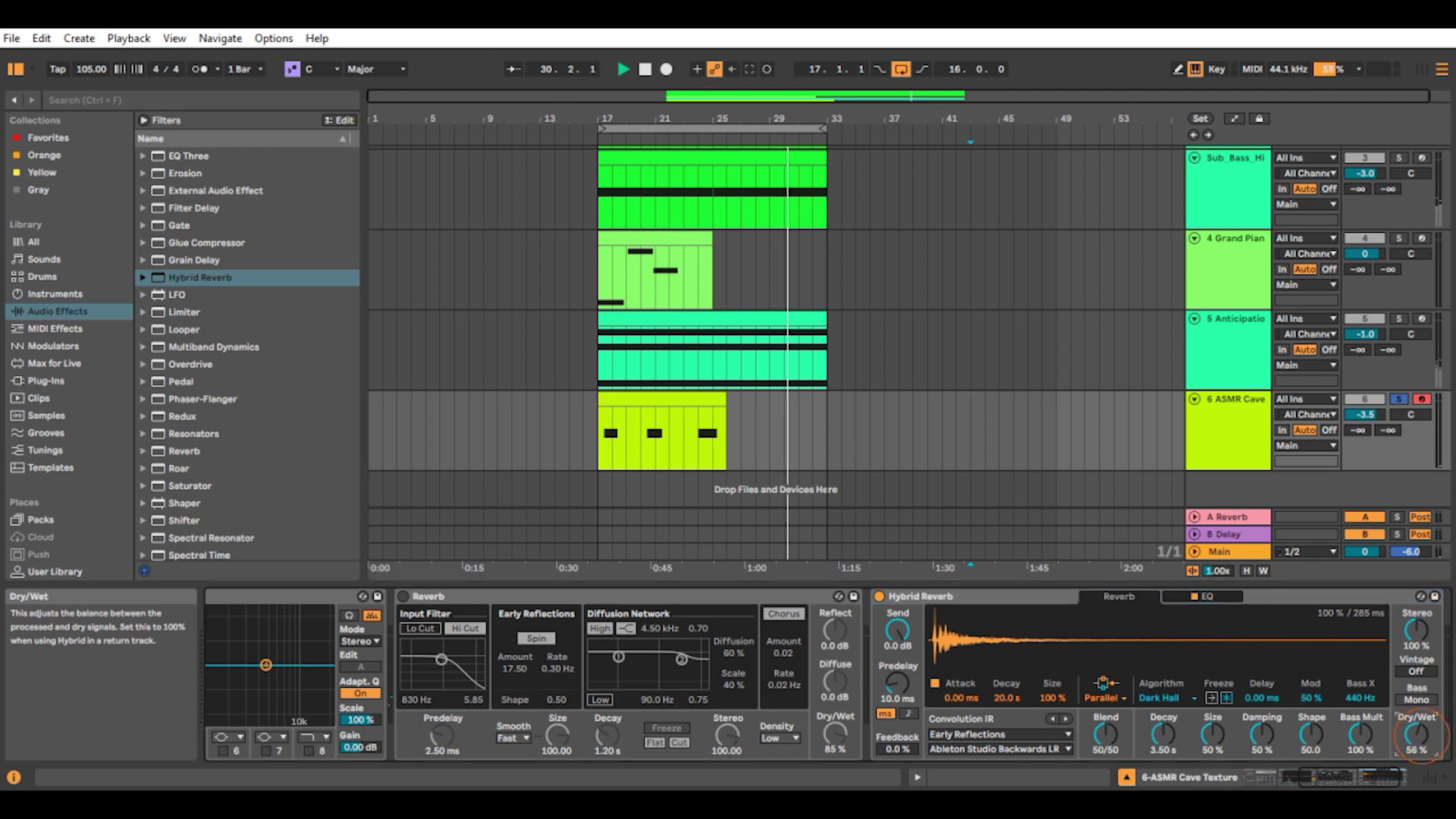
Step: Compare the texture with the Reverb on and off, leave it off, and review the start of the device chain
click(656, 405)
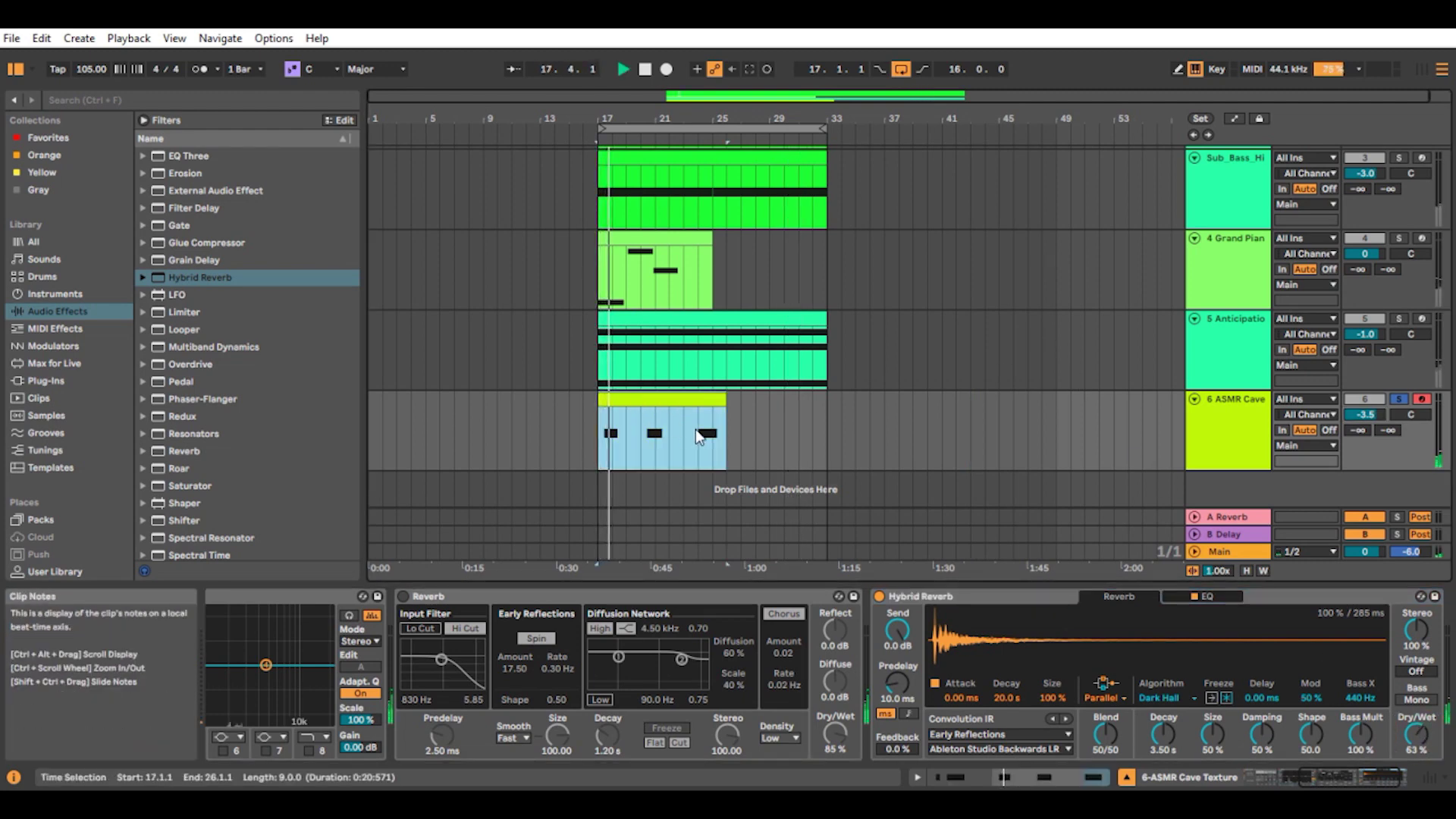
click(404, 597)
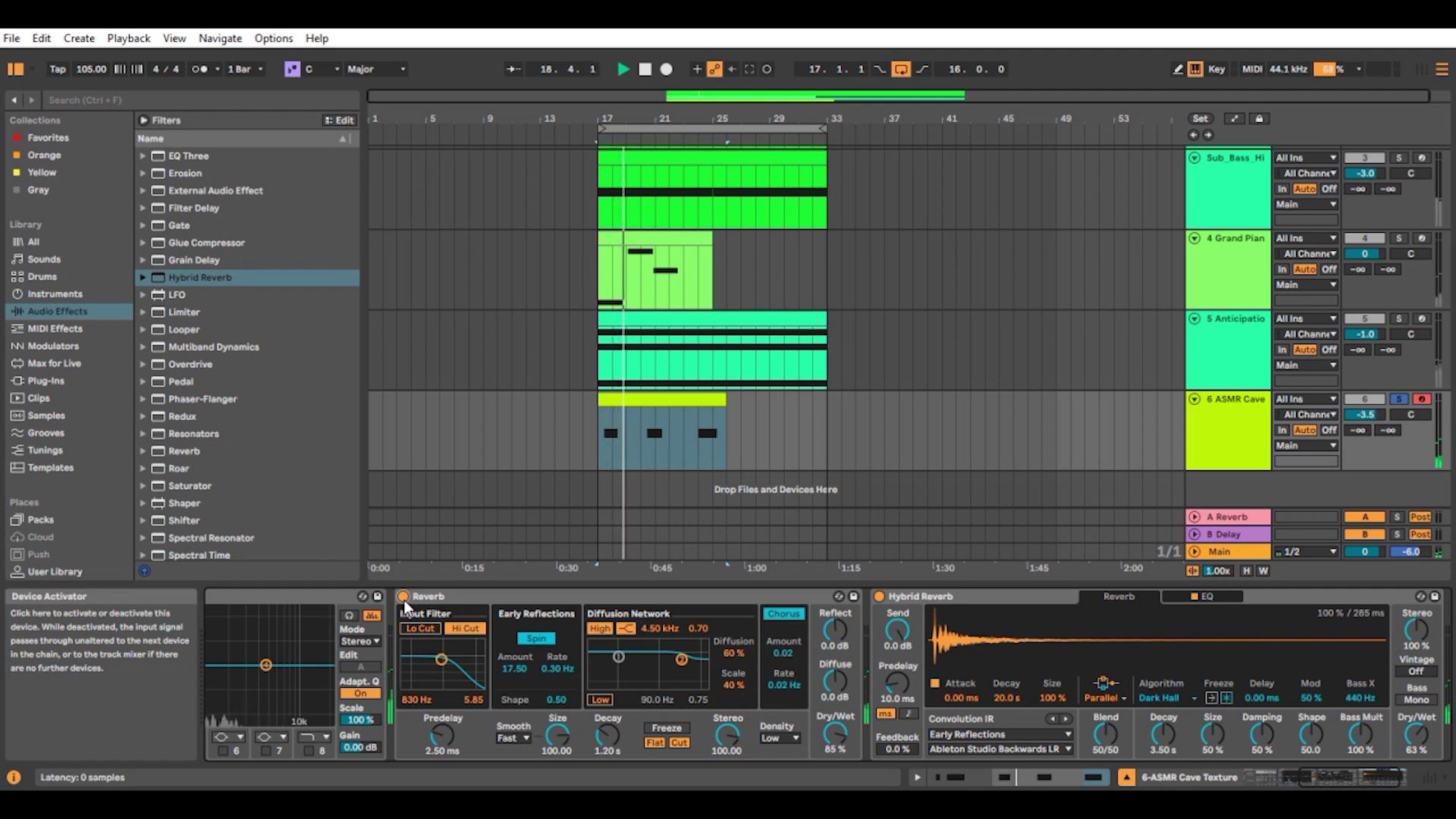
click(403, 597)
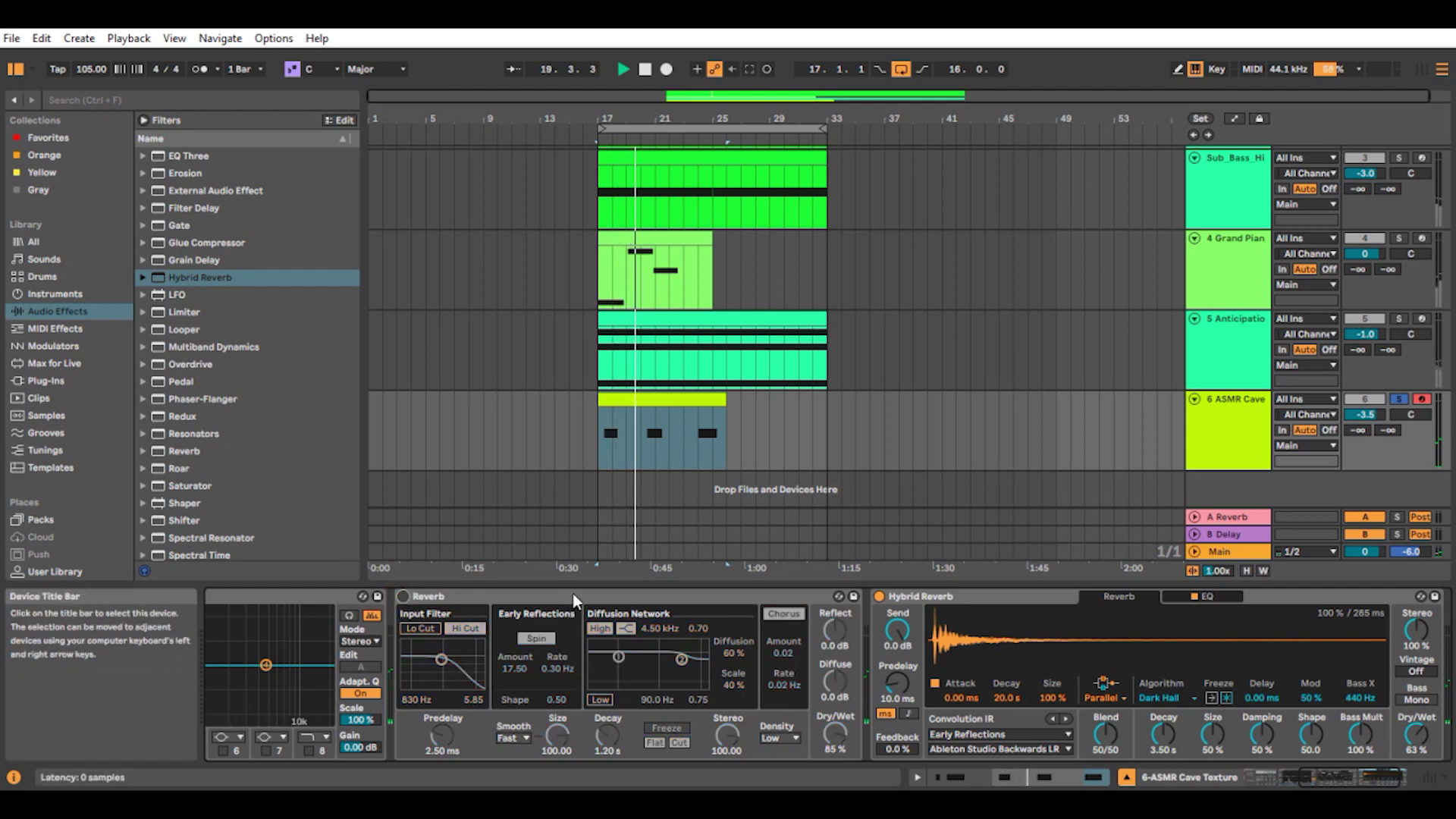
drag(1346, 776, 1267, 777)
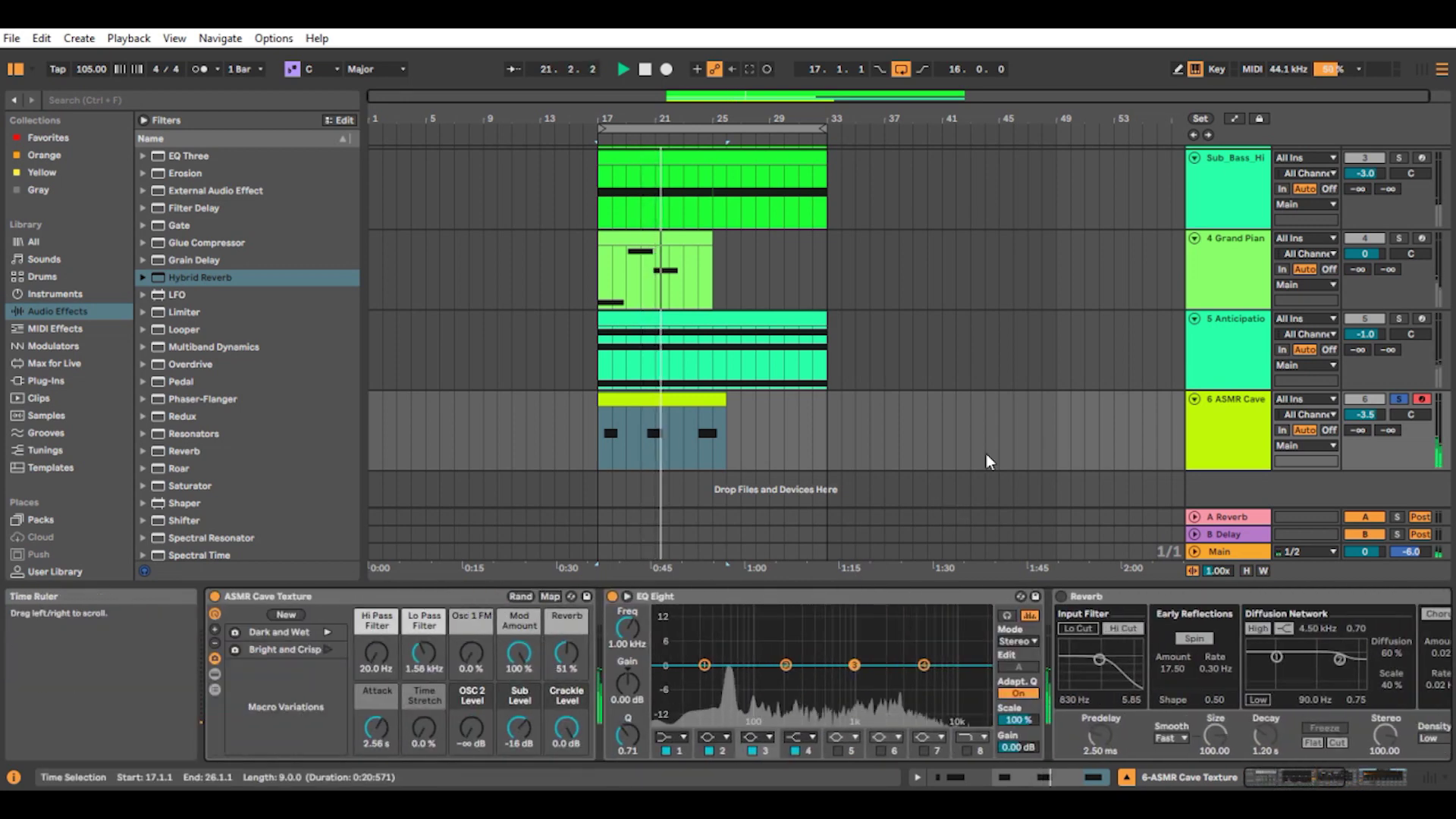
click(1236, 402)
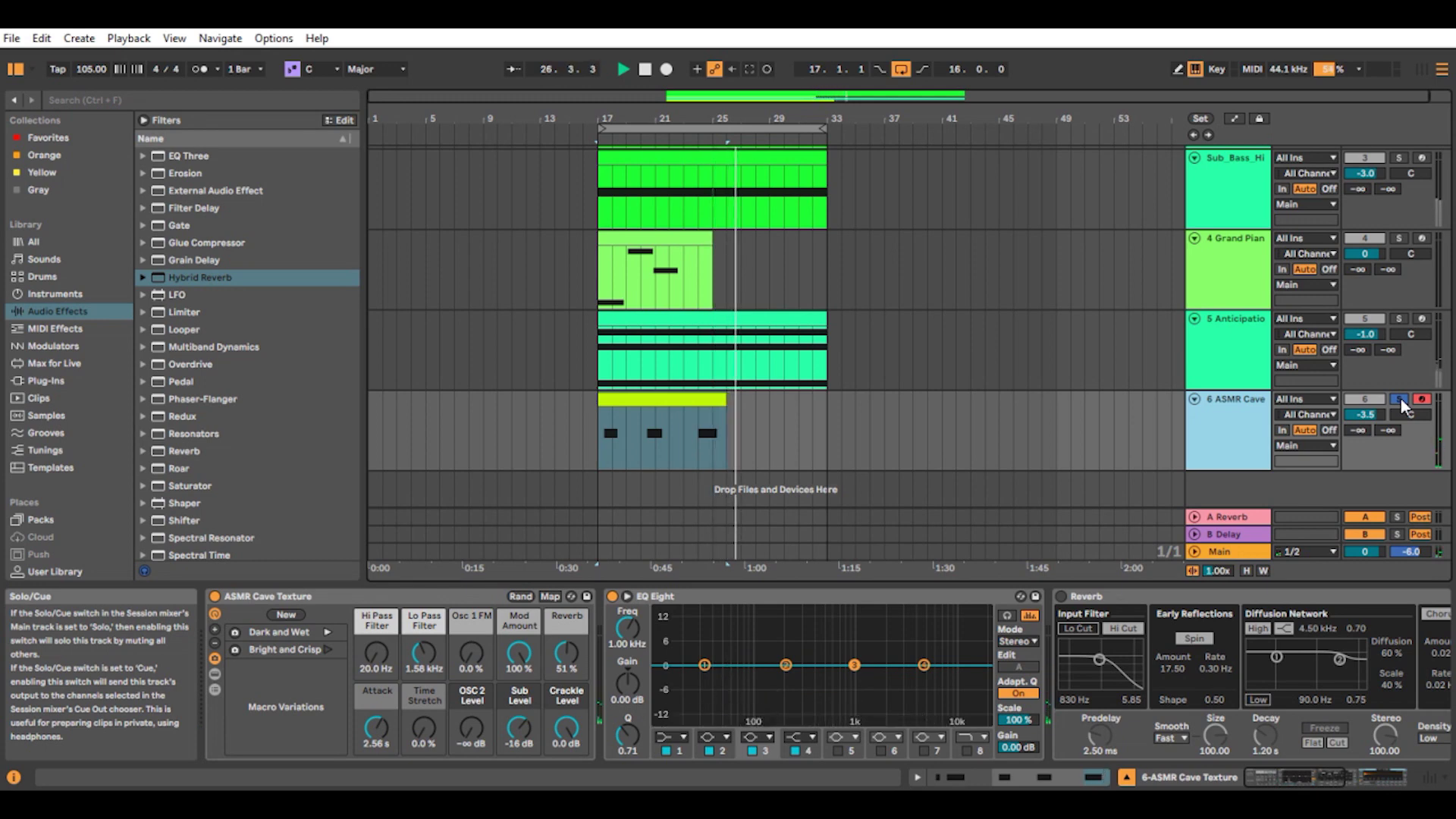
Step: Insert a Delay between the EQ Eight and the Reverb and set its Dry/Wet to 71%
drag(1331, 778, 1399, 780)
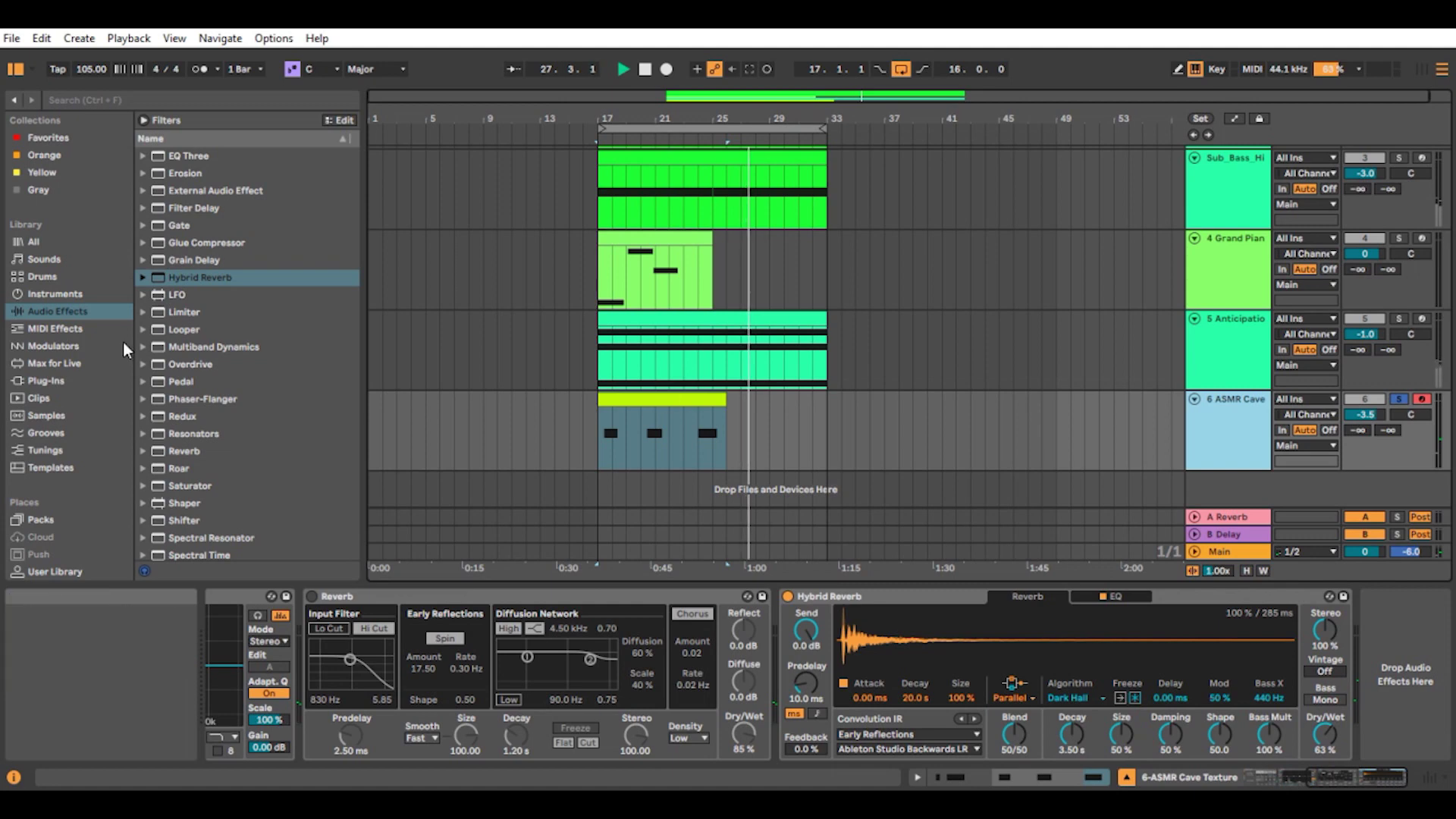
scroll(182, 341, up, 5)
drag(180, 235, 327, 629)
key(space)
drag(611, 733, 611, 706)
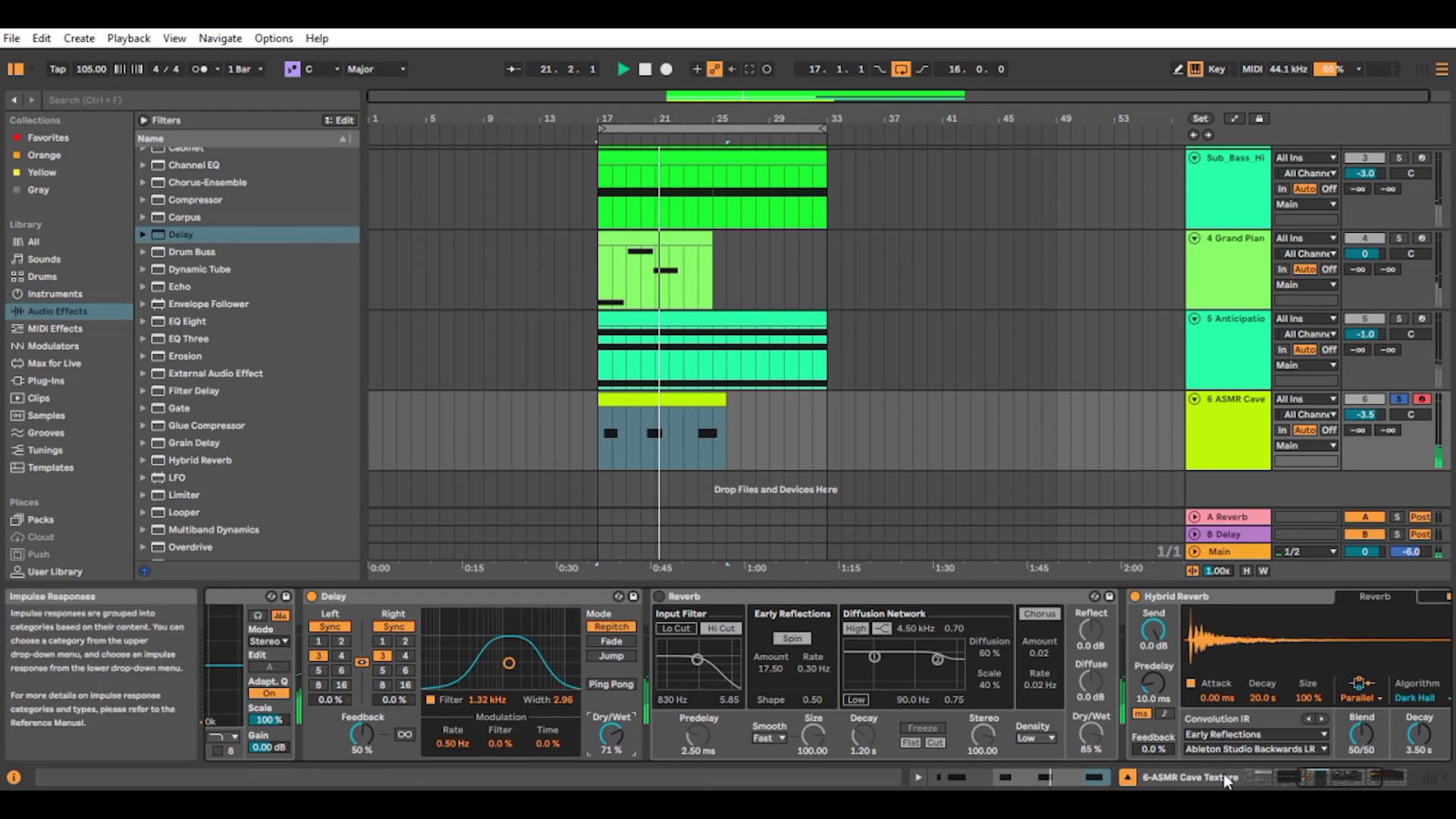
mouse_move(1313, 782)
mouse_down()
mouse_move(1329, 782)
mouse_move(1314, 784)
mouse_up()
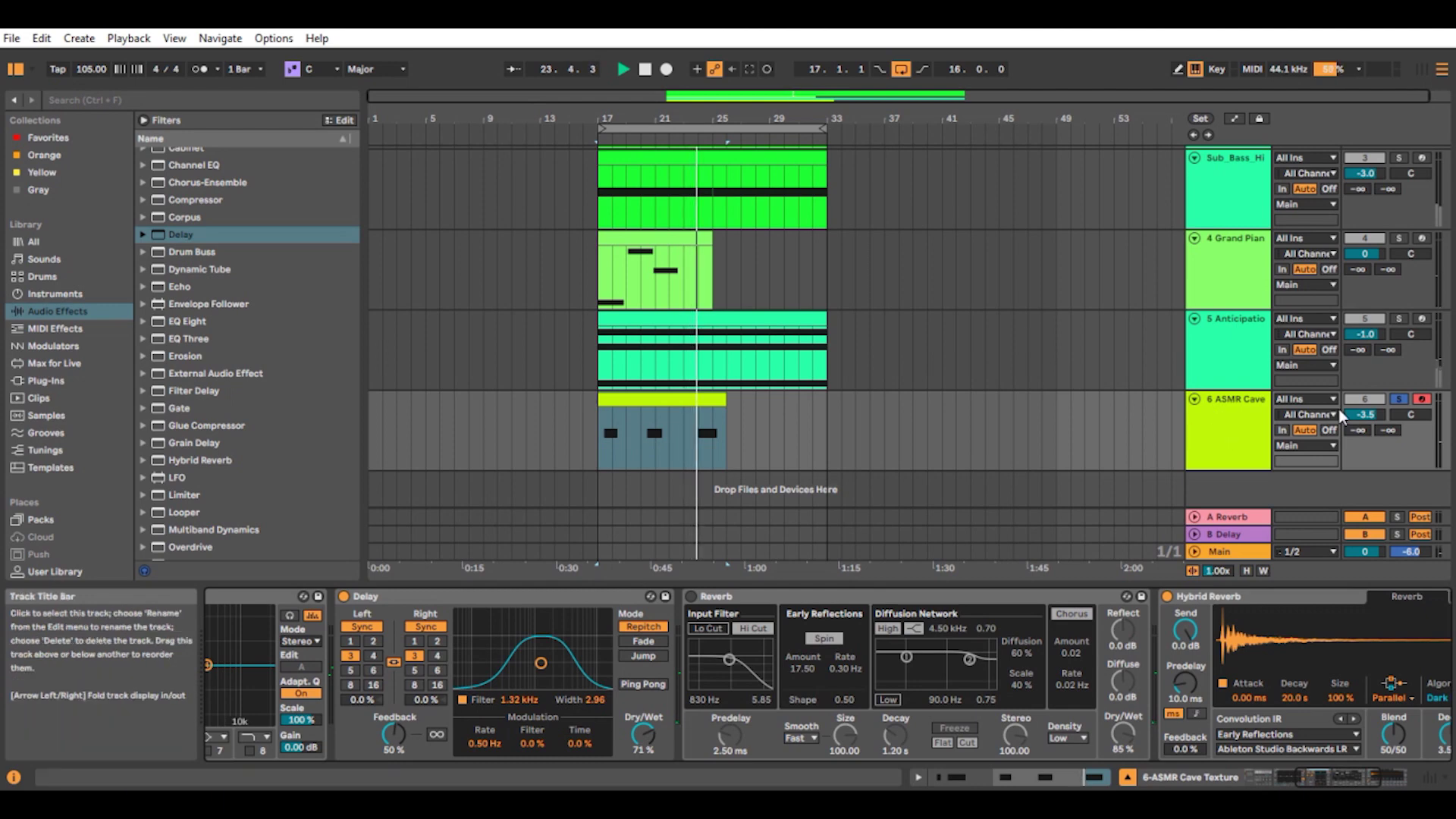
Step: Unsolo the ASMR Cave Texture track and stop playback after hearing it with the other tracks
click(1398, 399)
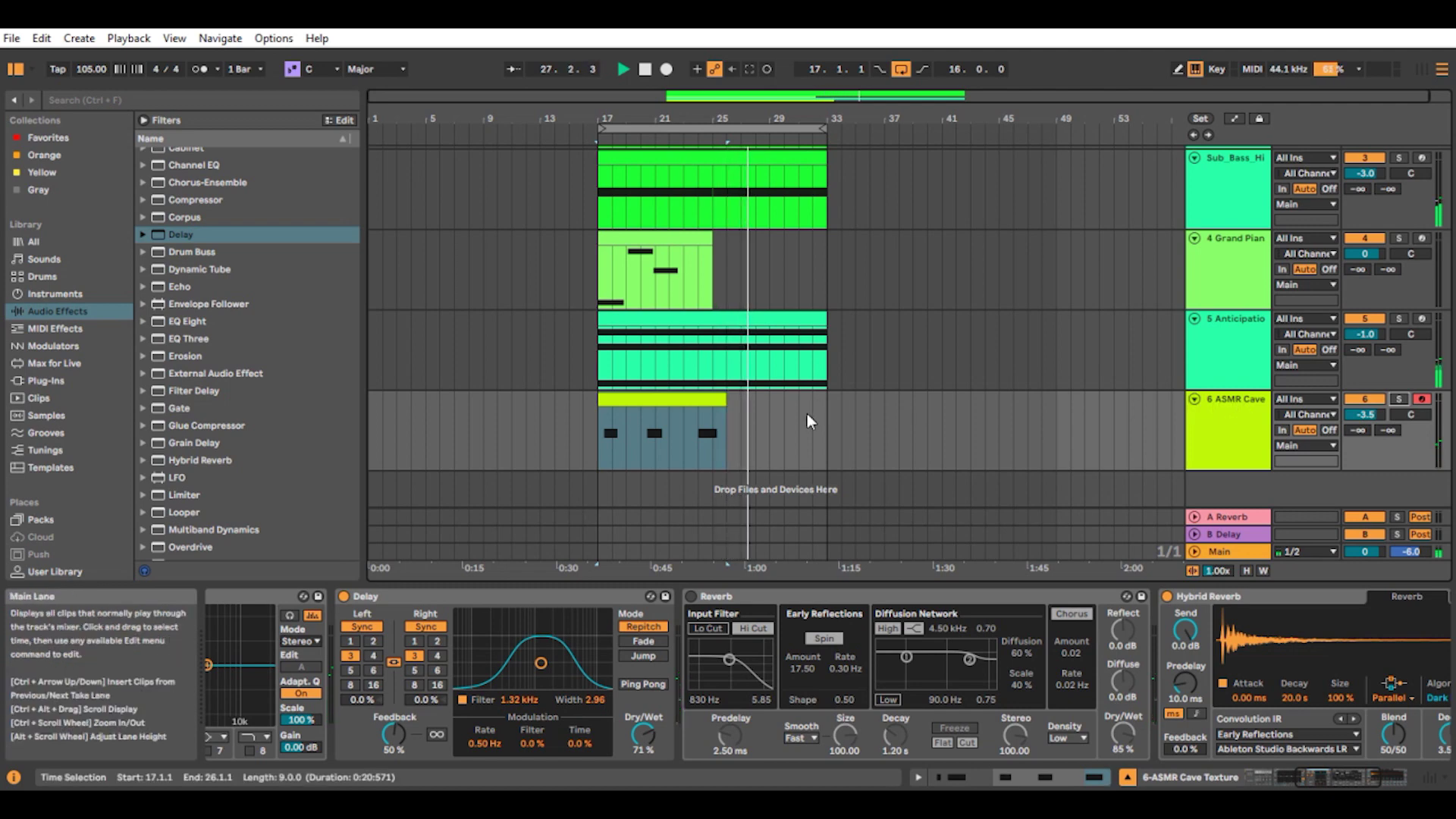
click(763, 438)
key(space)
Step: Duplicate the ASMR Cave Texture track, and mute and fold the original track 6
click(1233, 403)
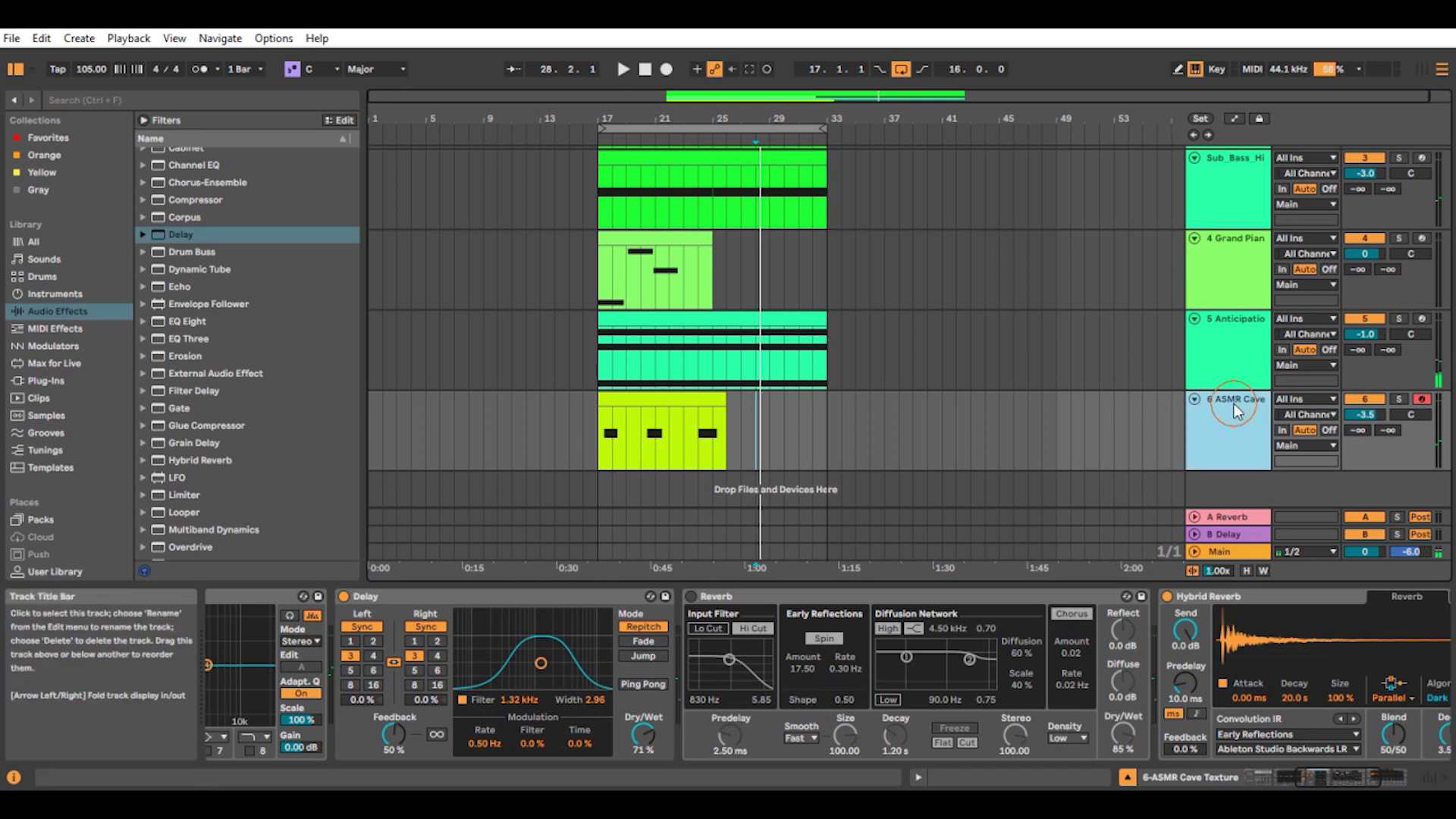
right_click(1235, 403)
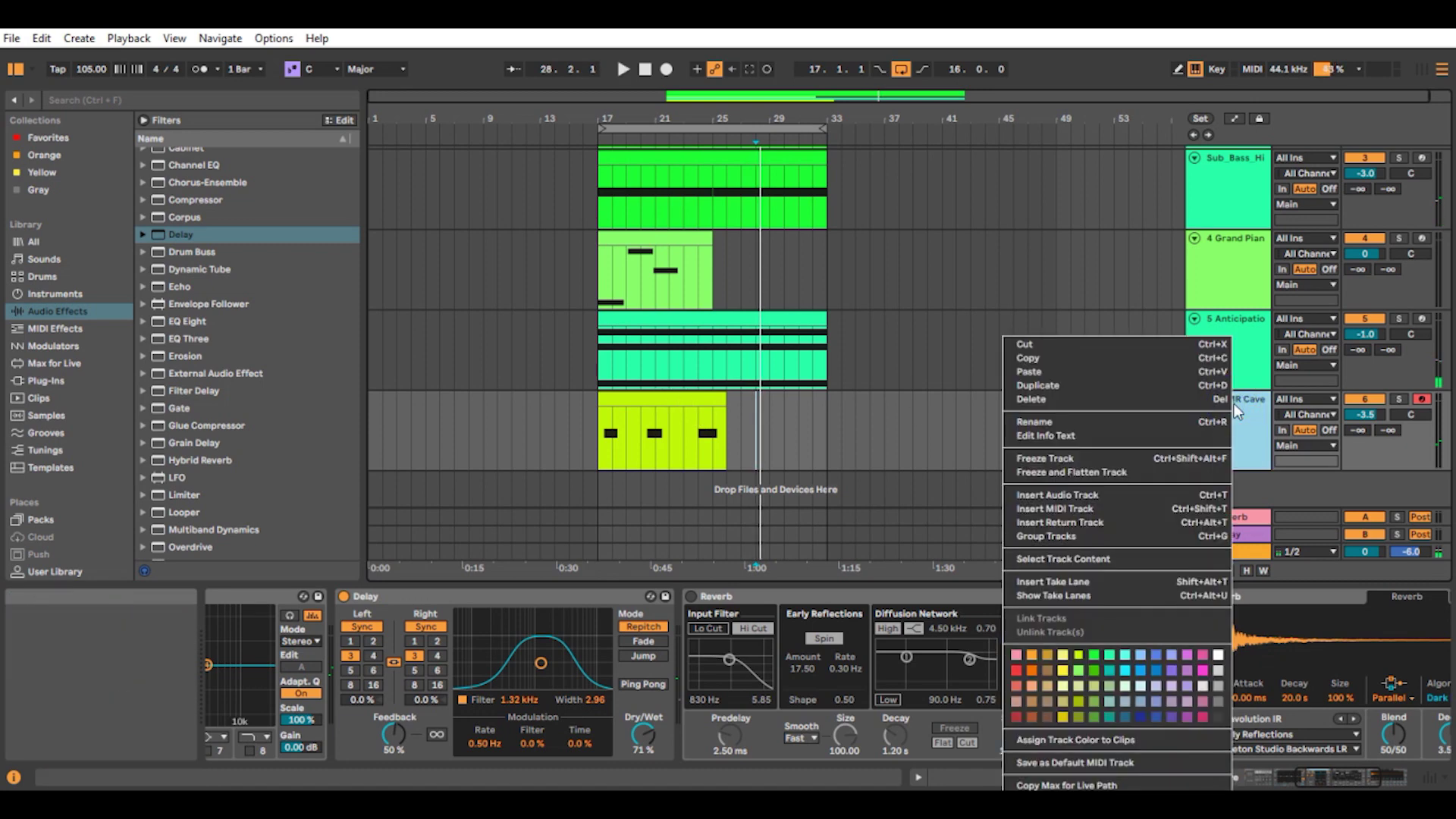
click(1076, 386)
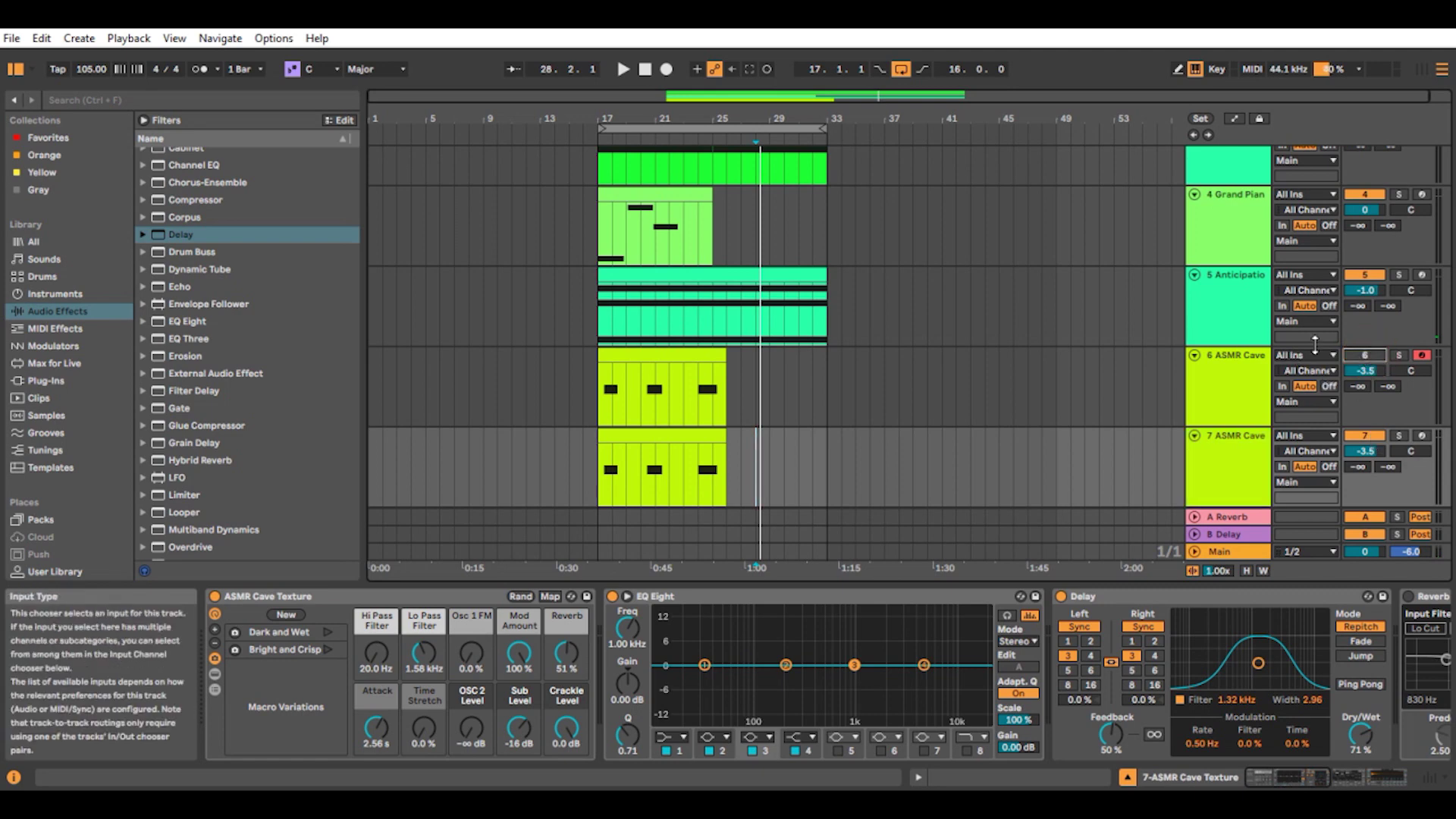
click(1196, 355)
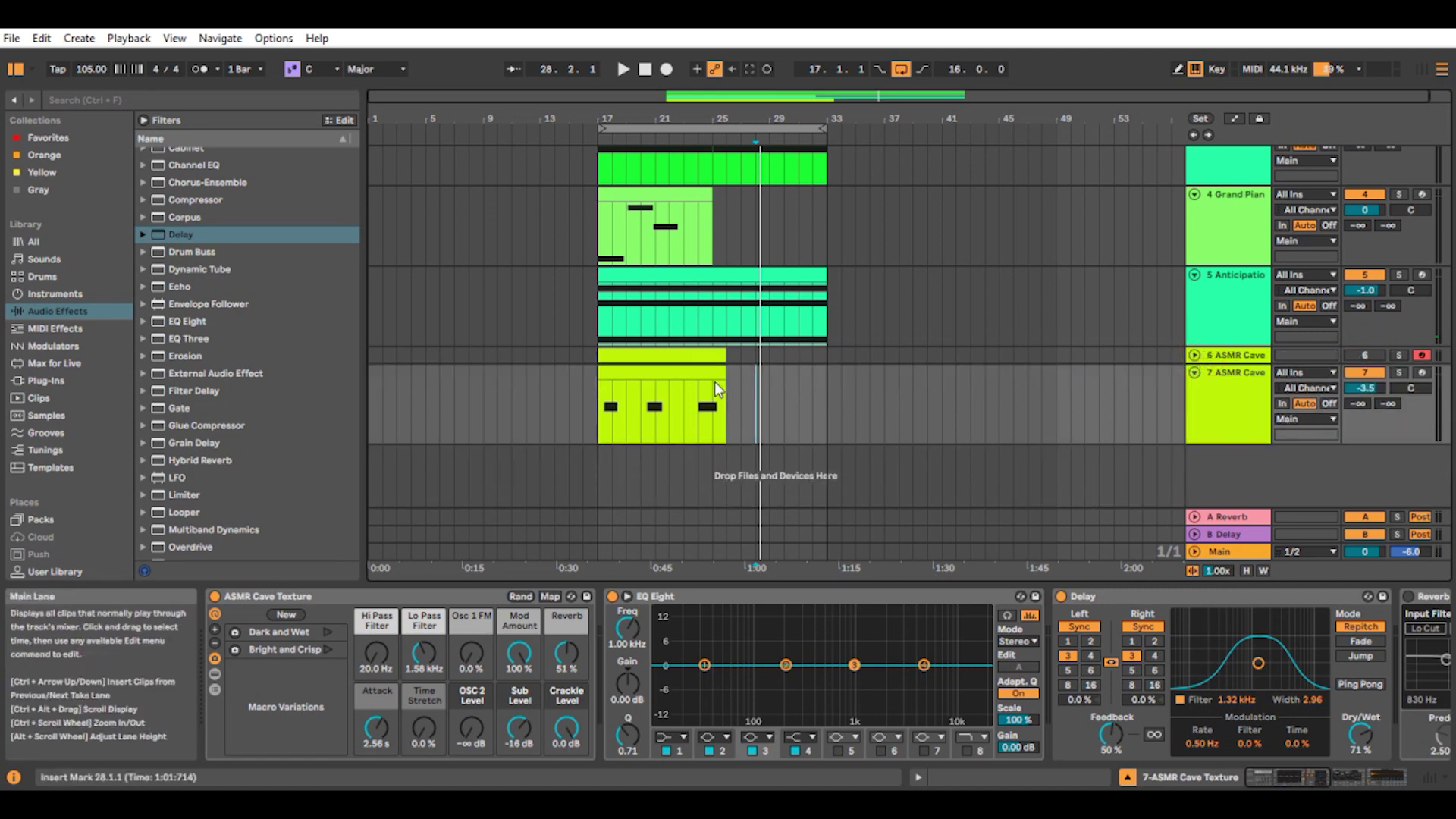
Step: Freeze and flatten the duplicated ASMR Cave Texture track to audio, and play the arrangement with its first frozen clip open
click(686, 375)
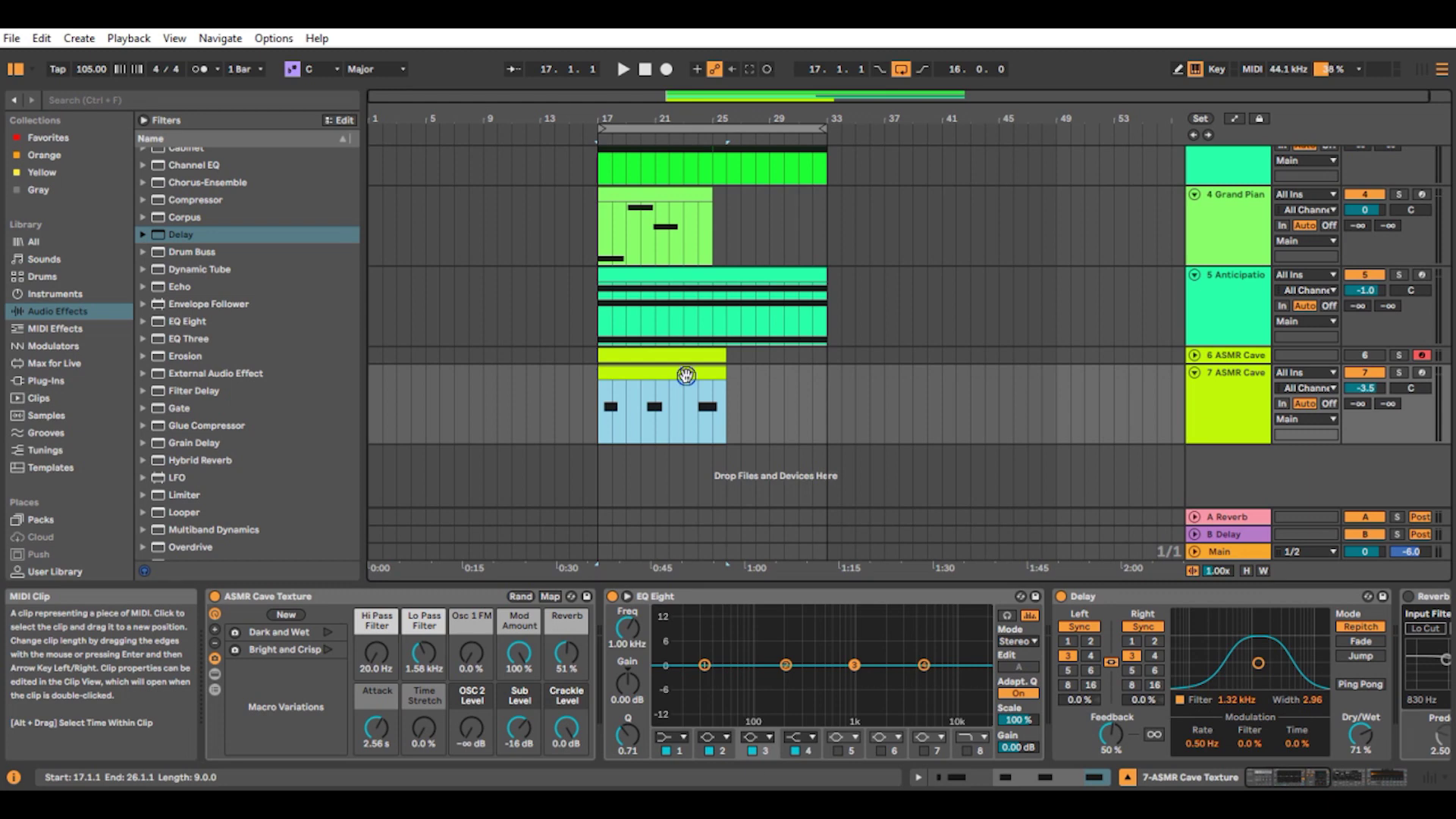
right_click(686, 377)
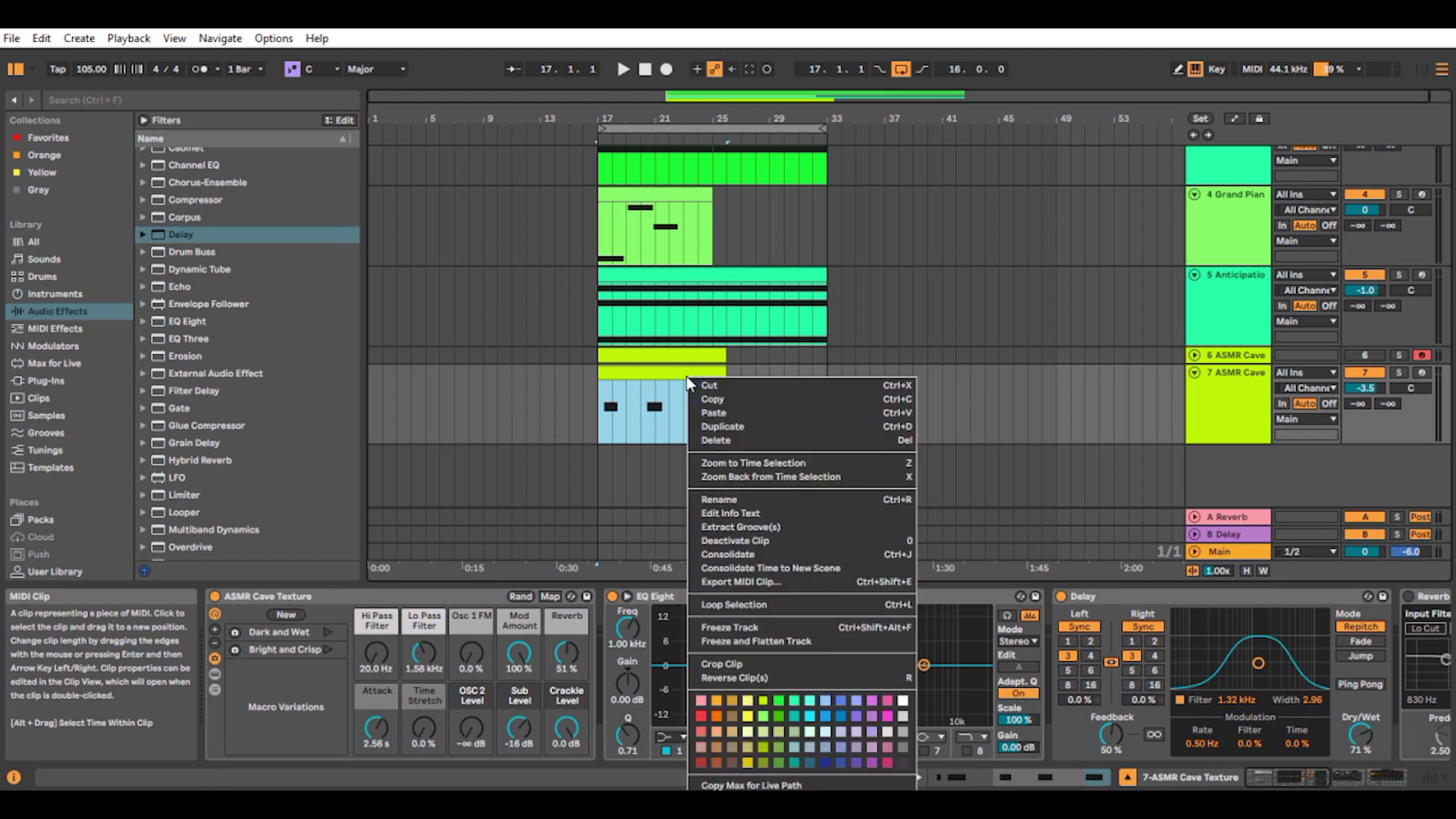
click(789, 642)
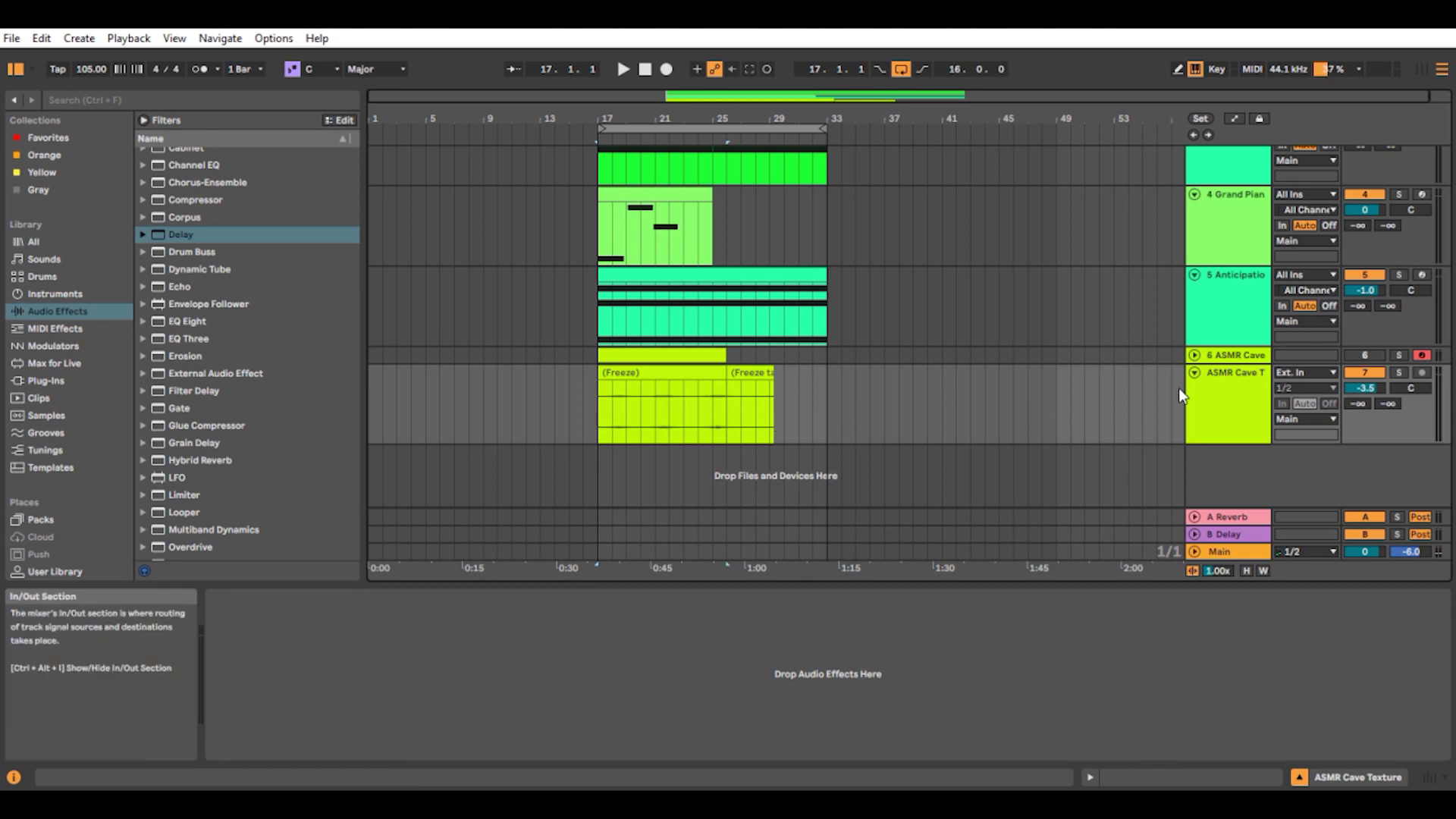
double_click(698, 374)
key(space)
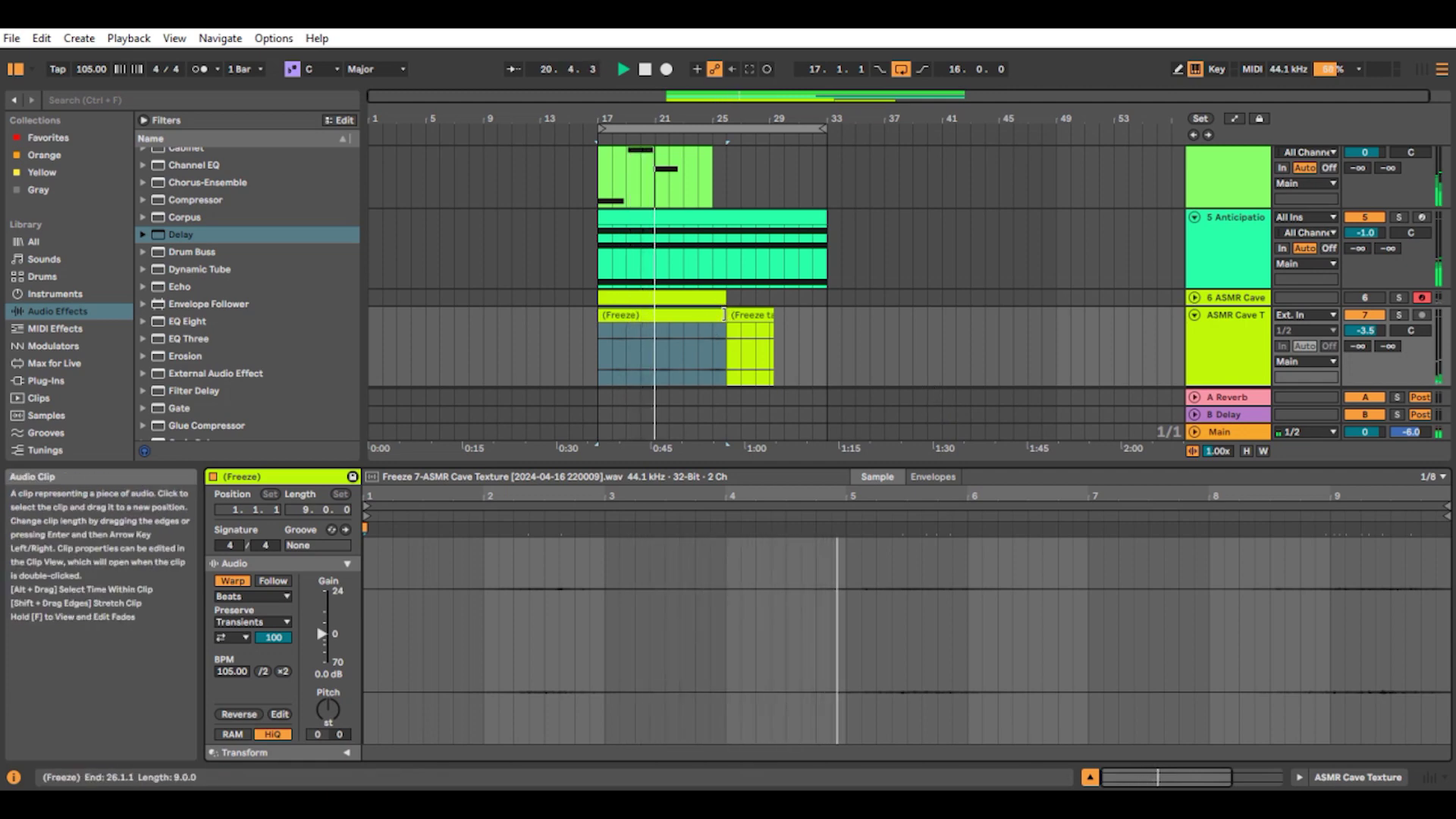
Step: Copy the frozen clip together with its freeze tail to bar 35 on the same track
click(675, 318)
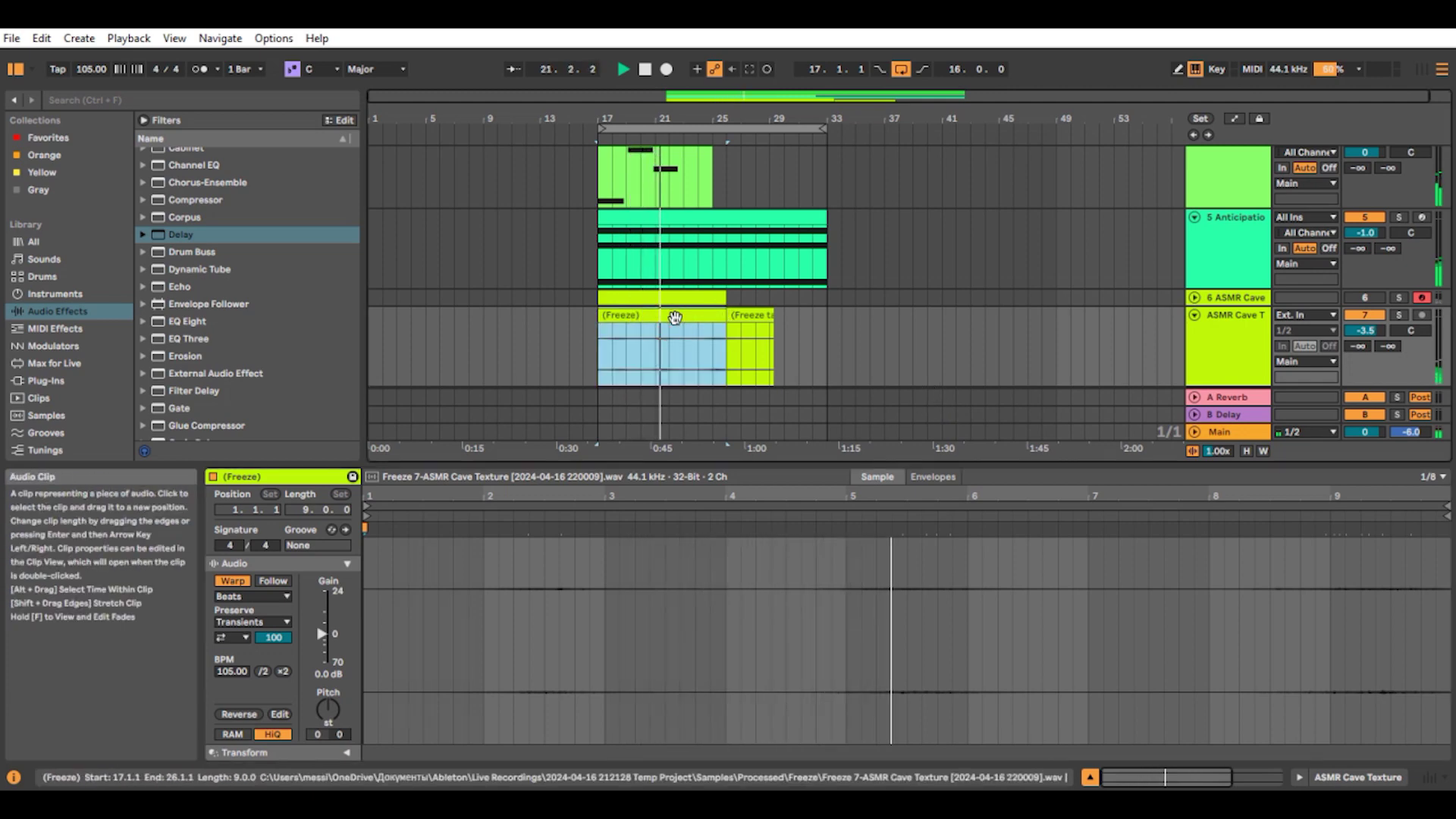
shift+click(753, 317)
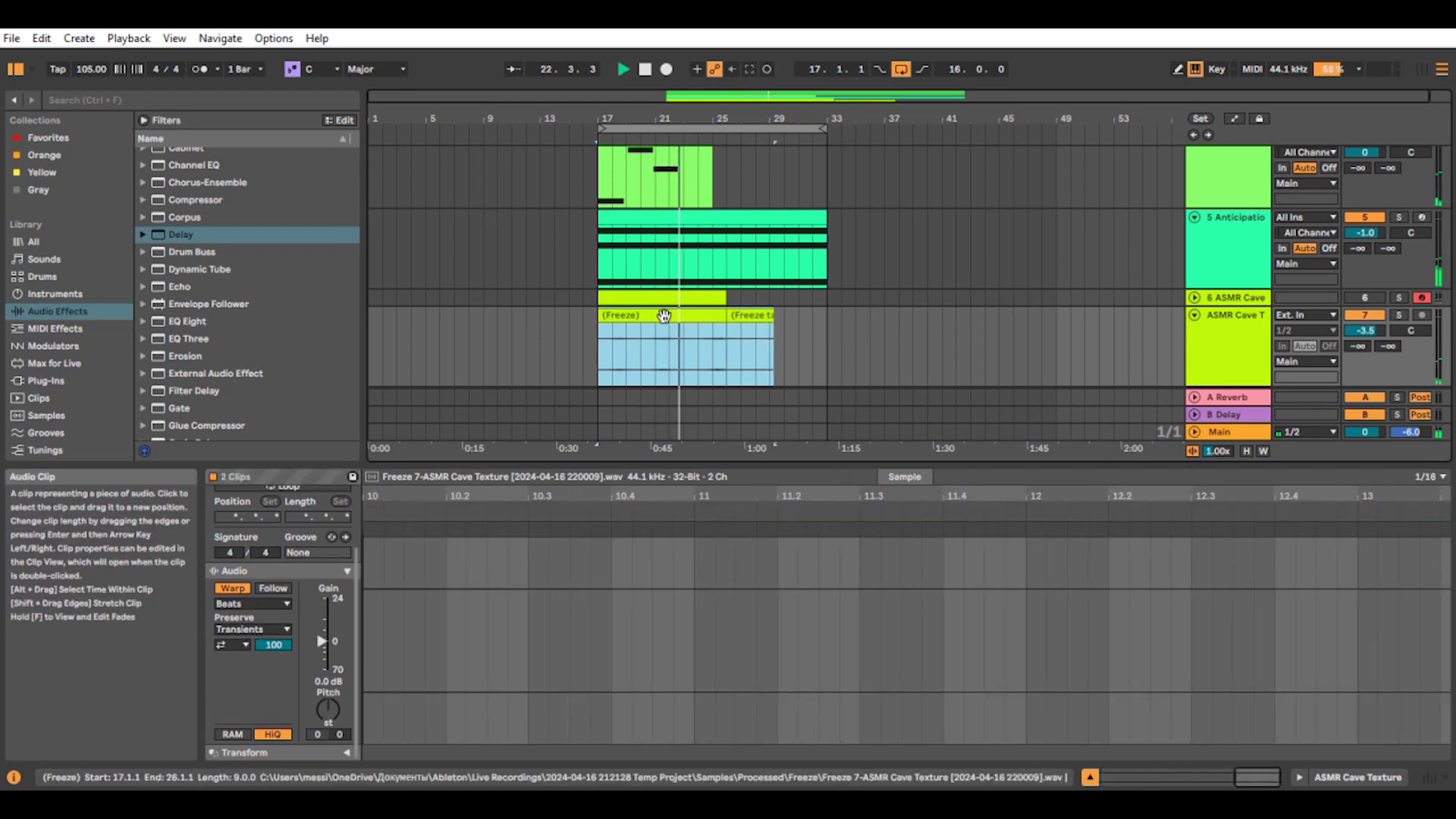
drag(750, 320, 929, 328)
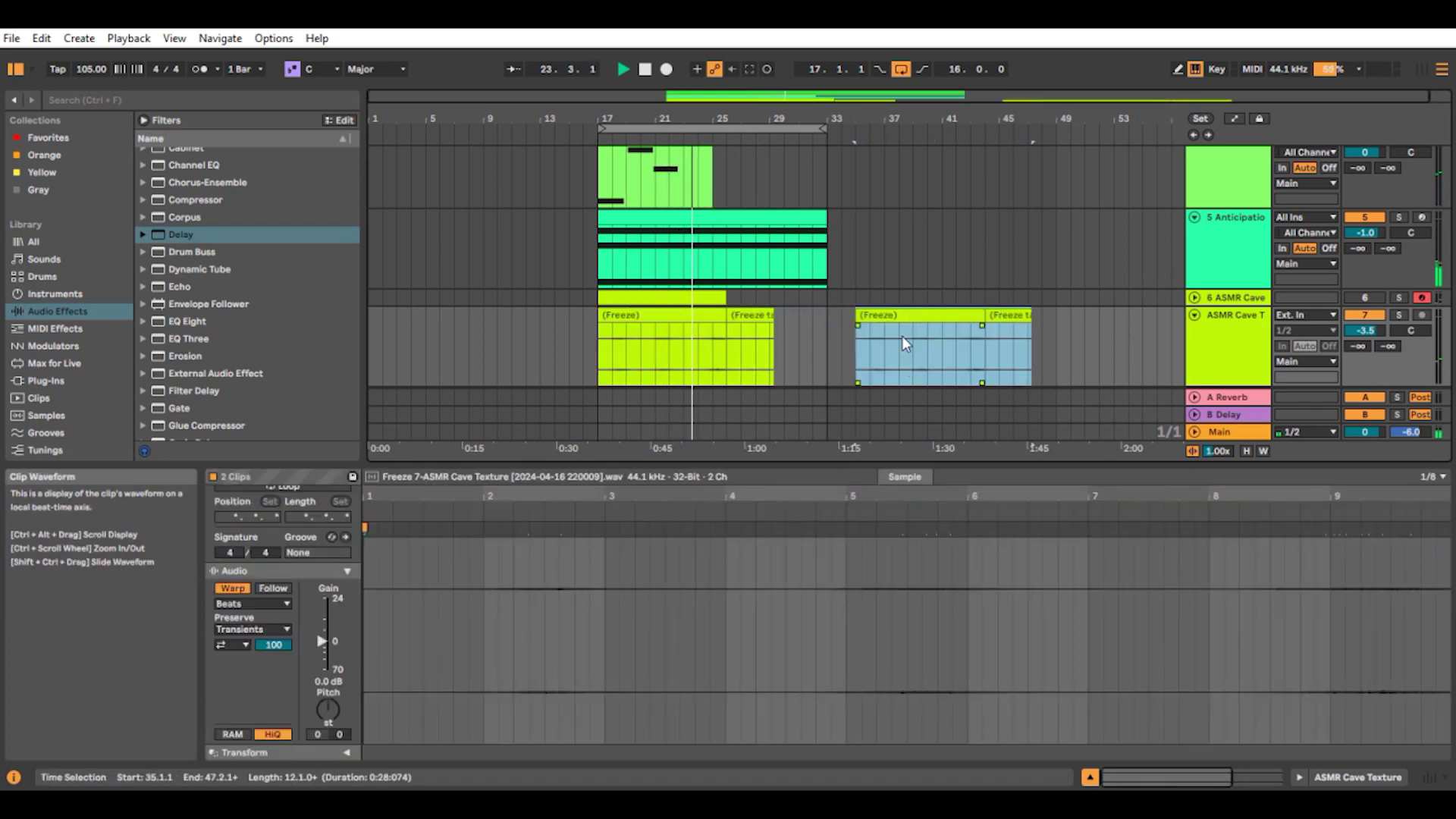
Step: Shorten the frozen clip at bar 17 to 4 bars and delete the freeze tail at bar 26
click(719, 317)
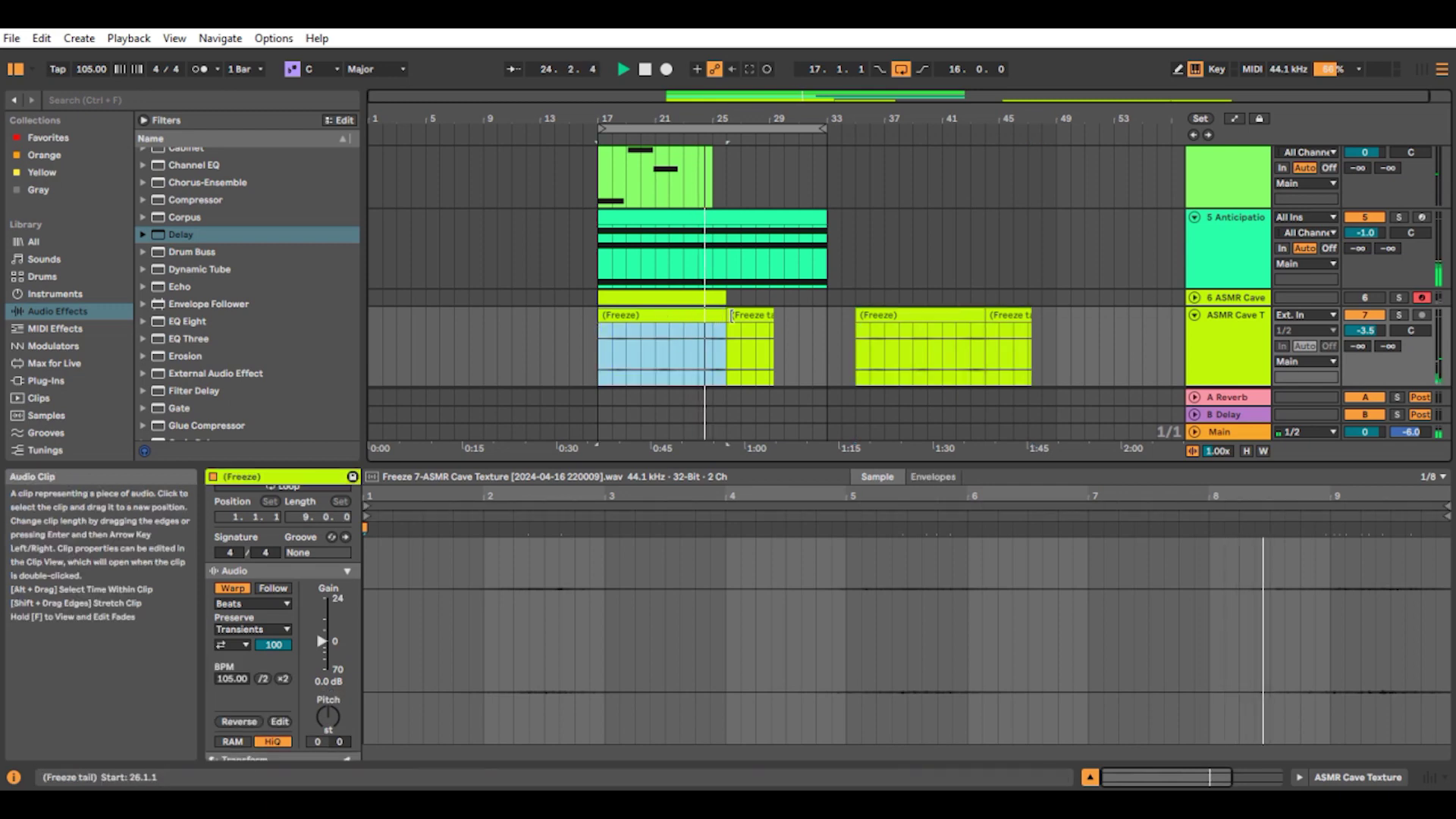
drag(721, 316, 658, 320)
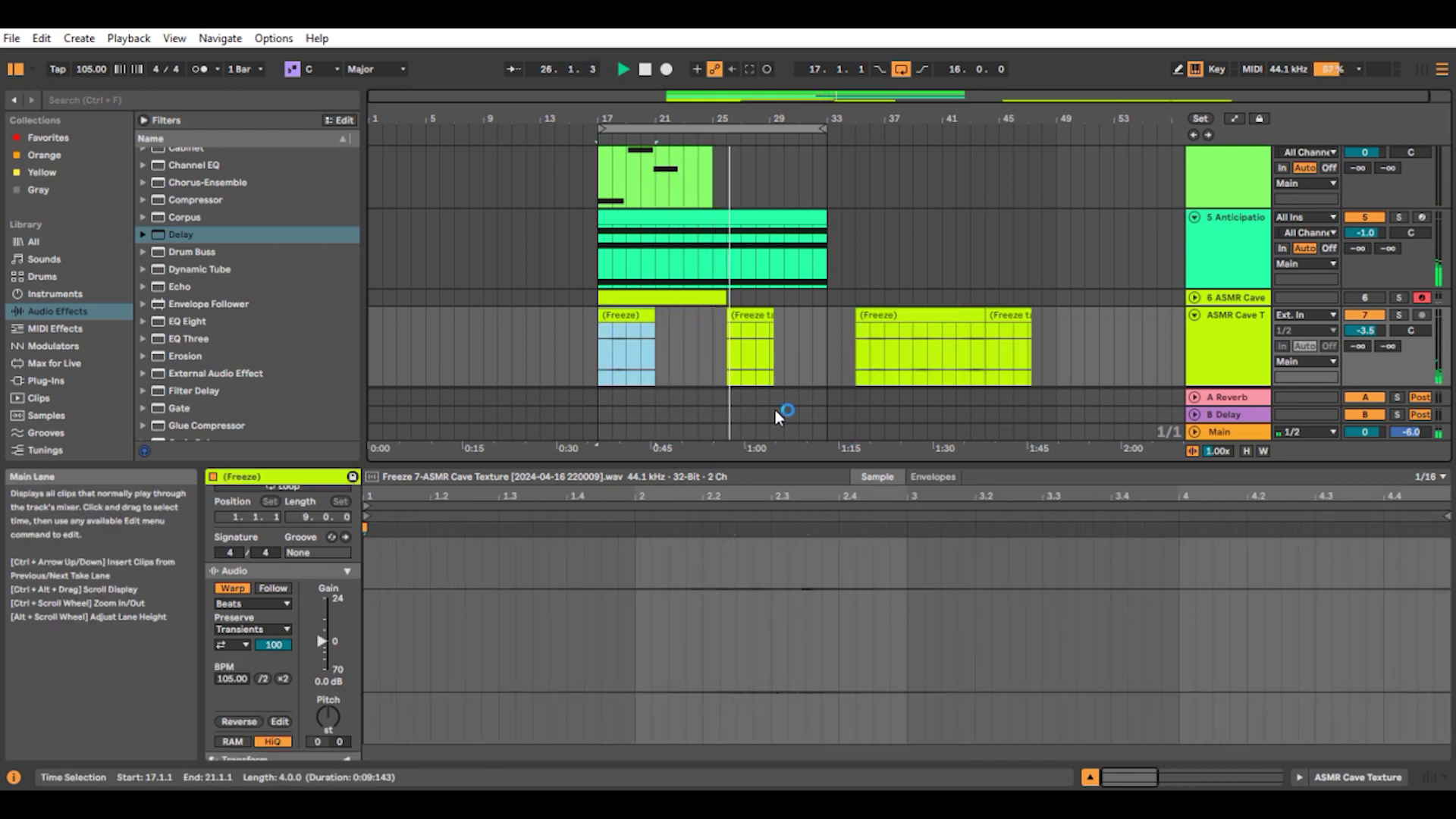
click(749, 315)
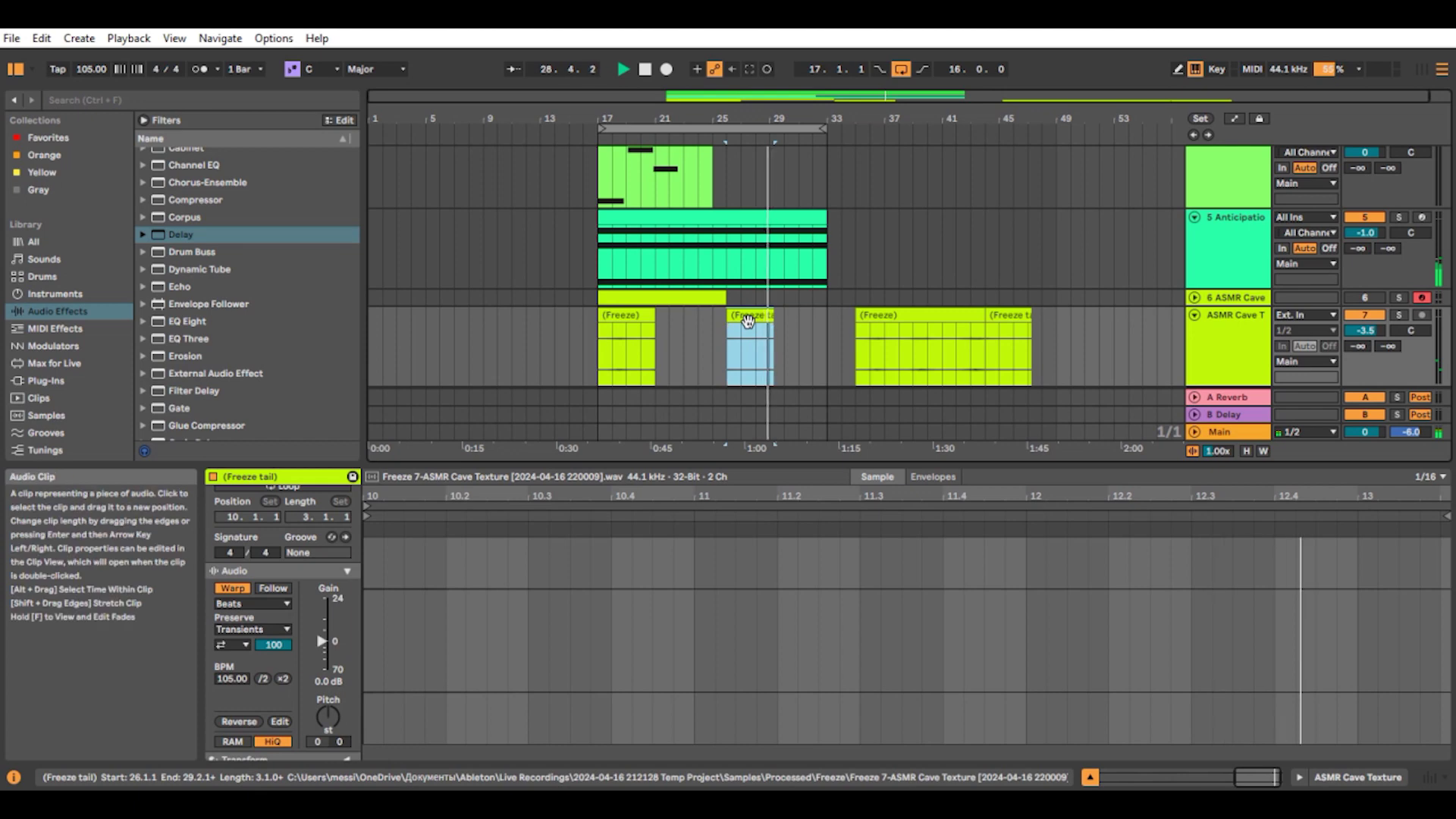
key(Delete)
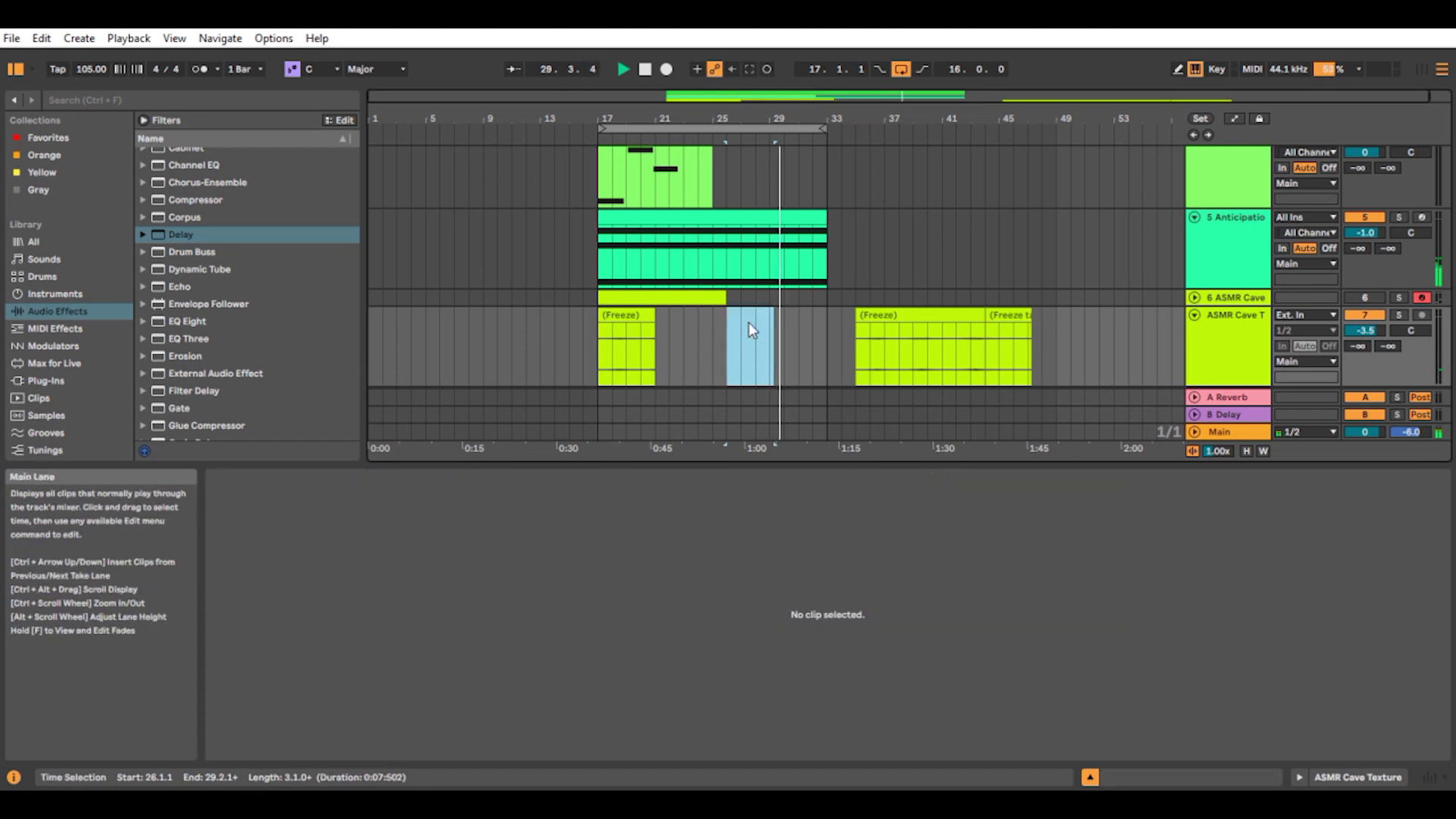
Step: Move the shortened frozen clip to start at bar 20 and listen to it with the other tracks
click(623, 315)
drag(623, 316, 667, 321)
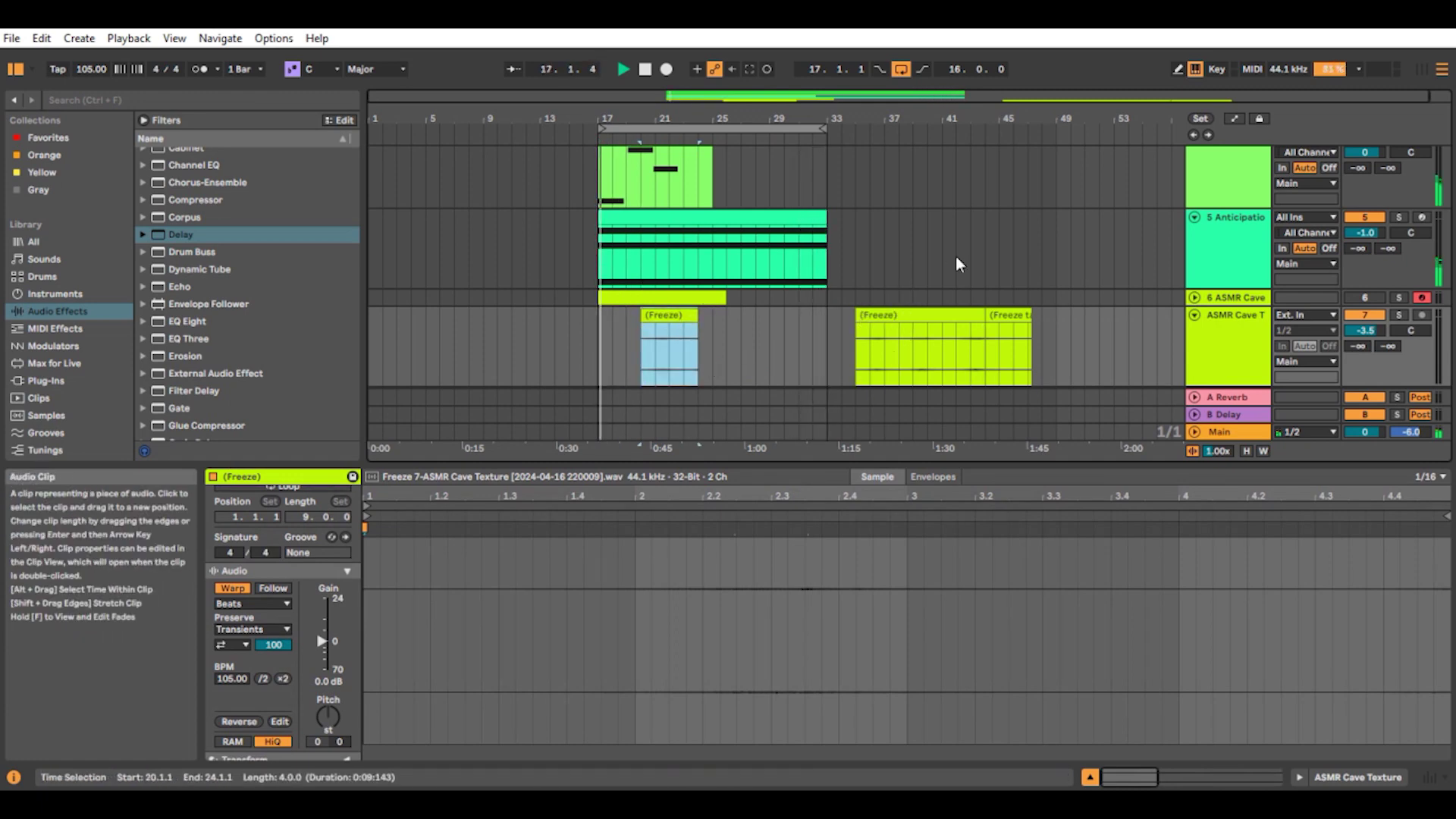
click(908, 329)
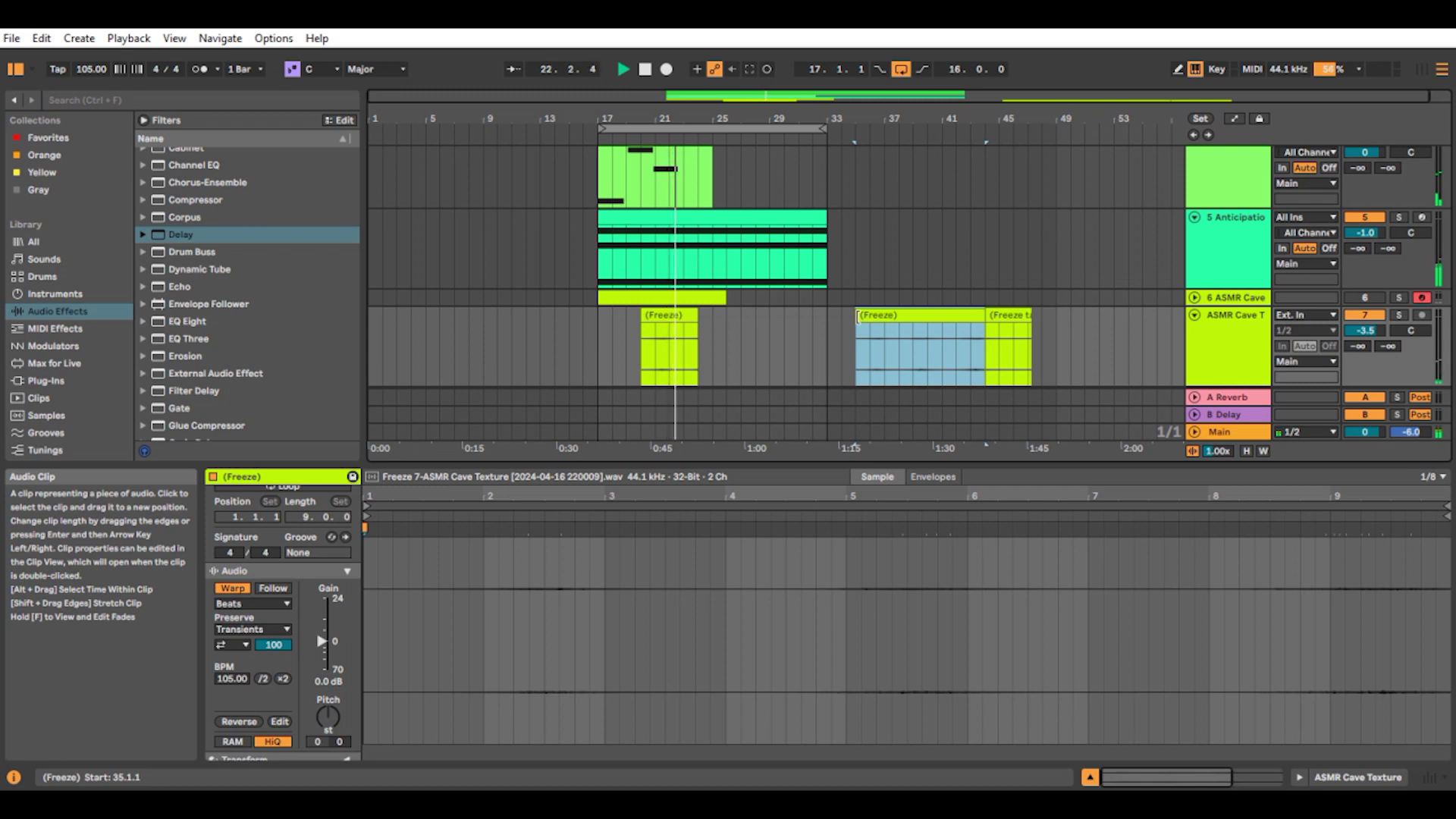
Step: Try doubling the shortened frozen clip's original tempo to 210 BPM, and undo the change
click(668, 316)
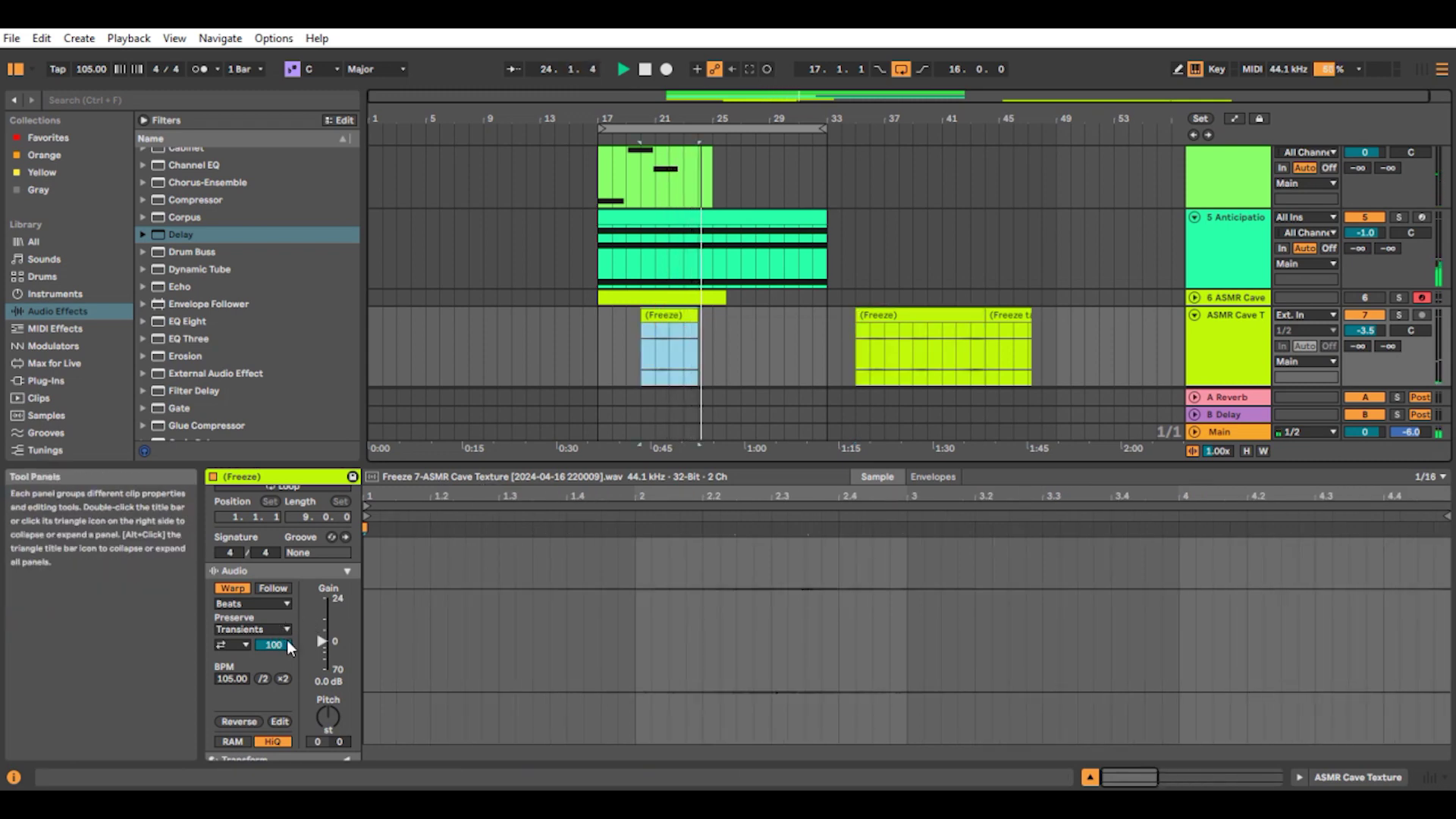
scroll(302, 648, up, 3)
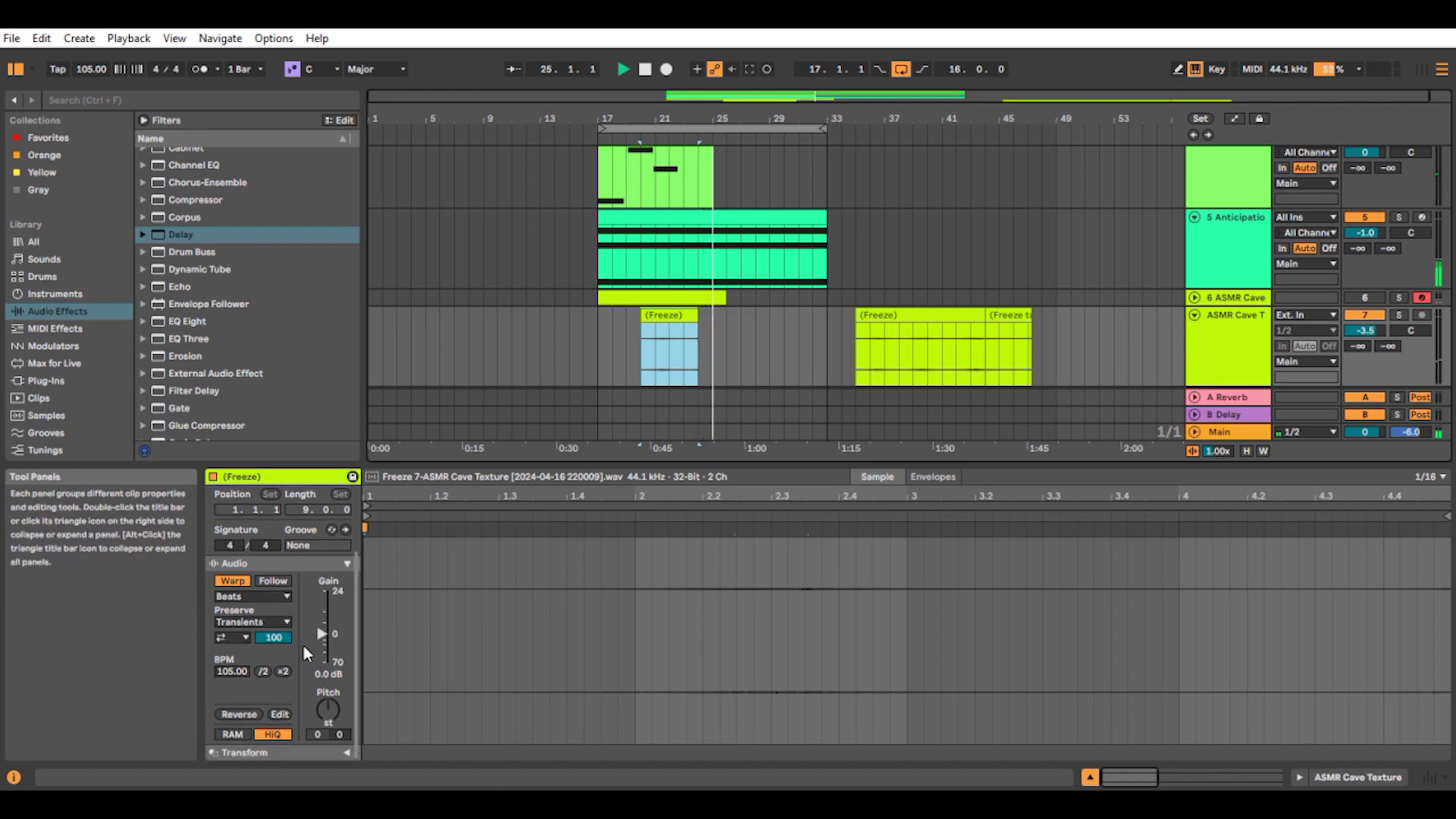
scroll(303, 651, up, 1)
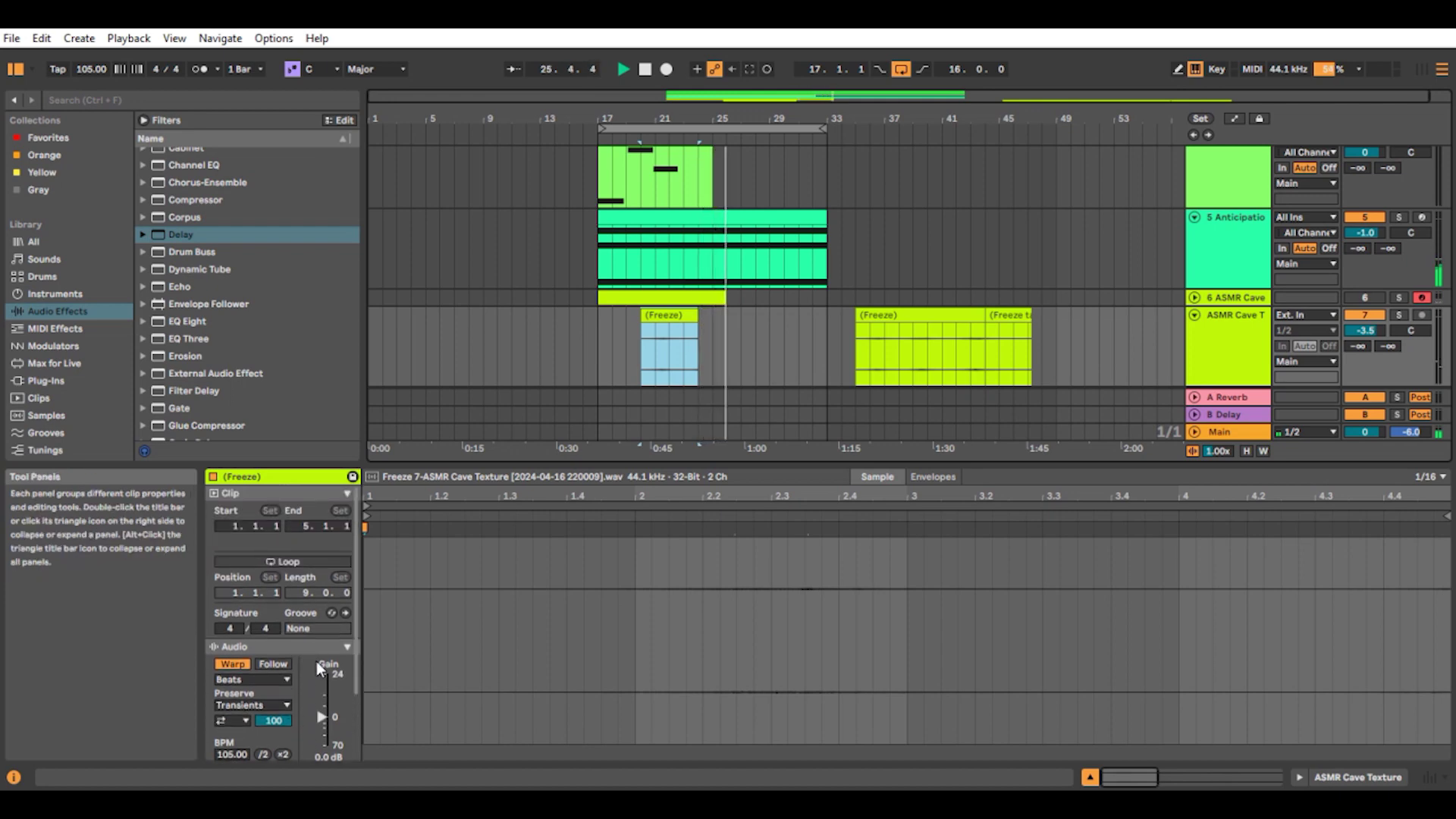
scroll(316, 662, down, 3)
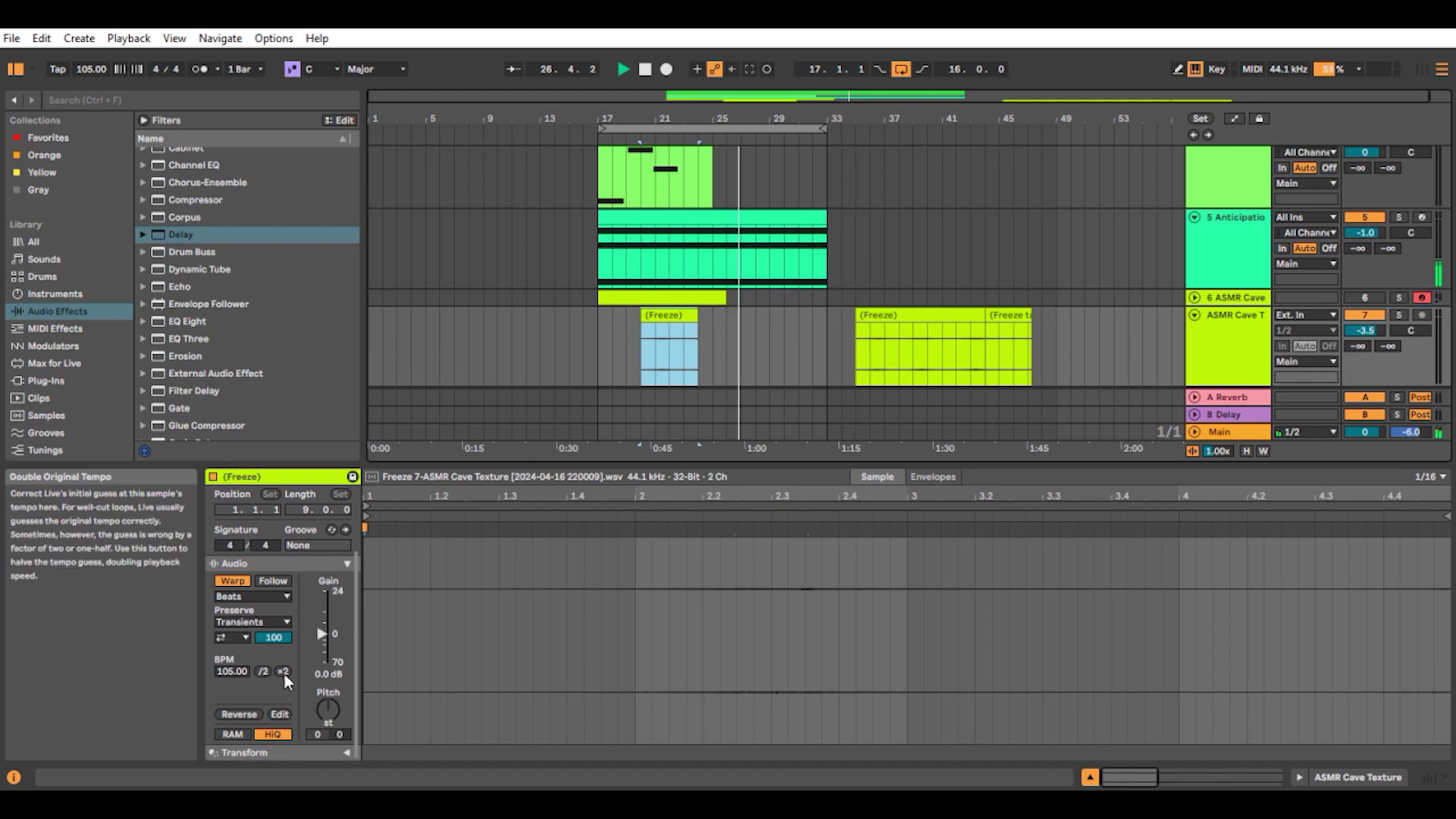
click(286, 671)
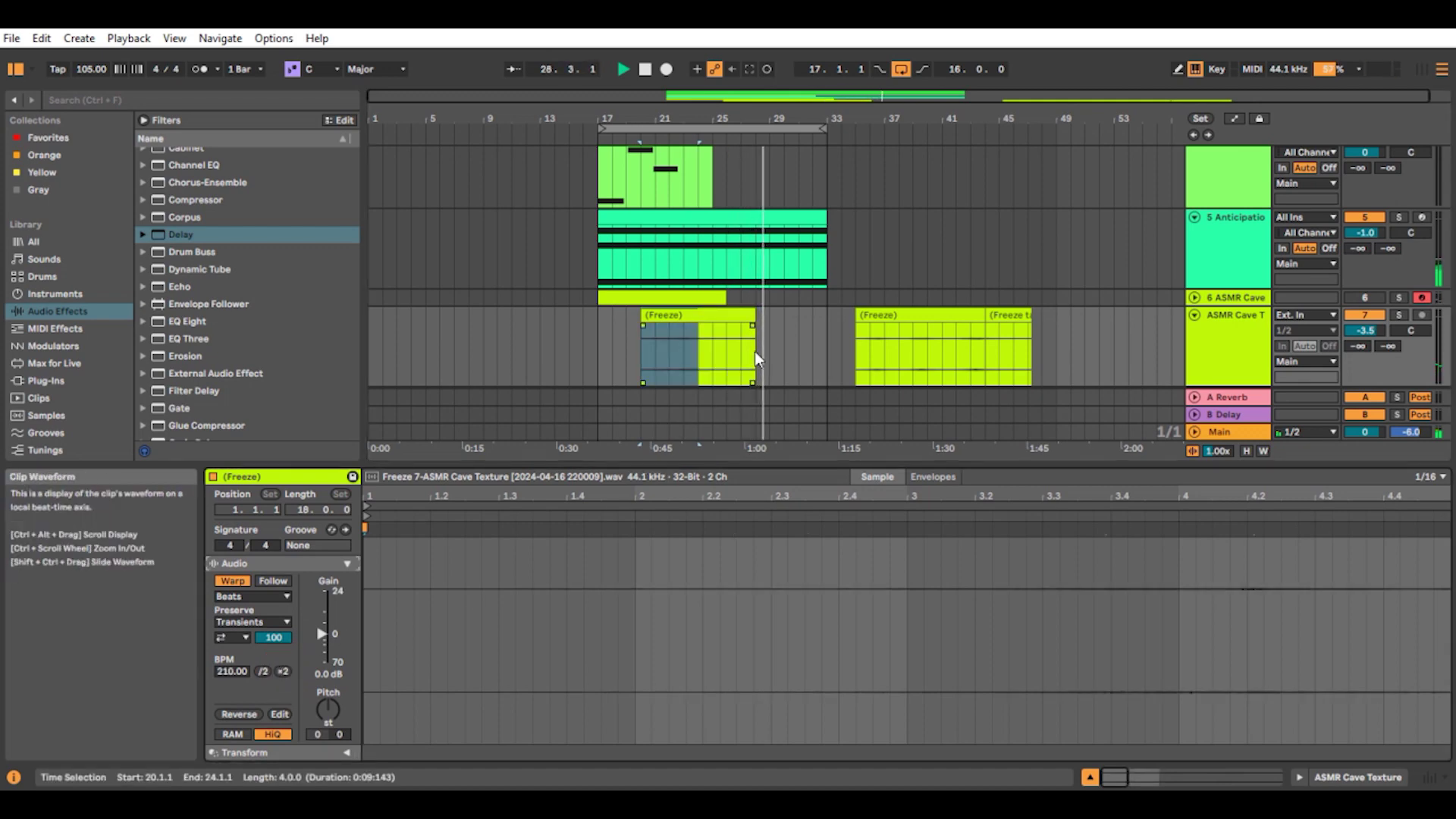
key(ctrl+z)
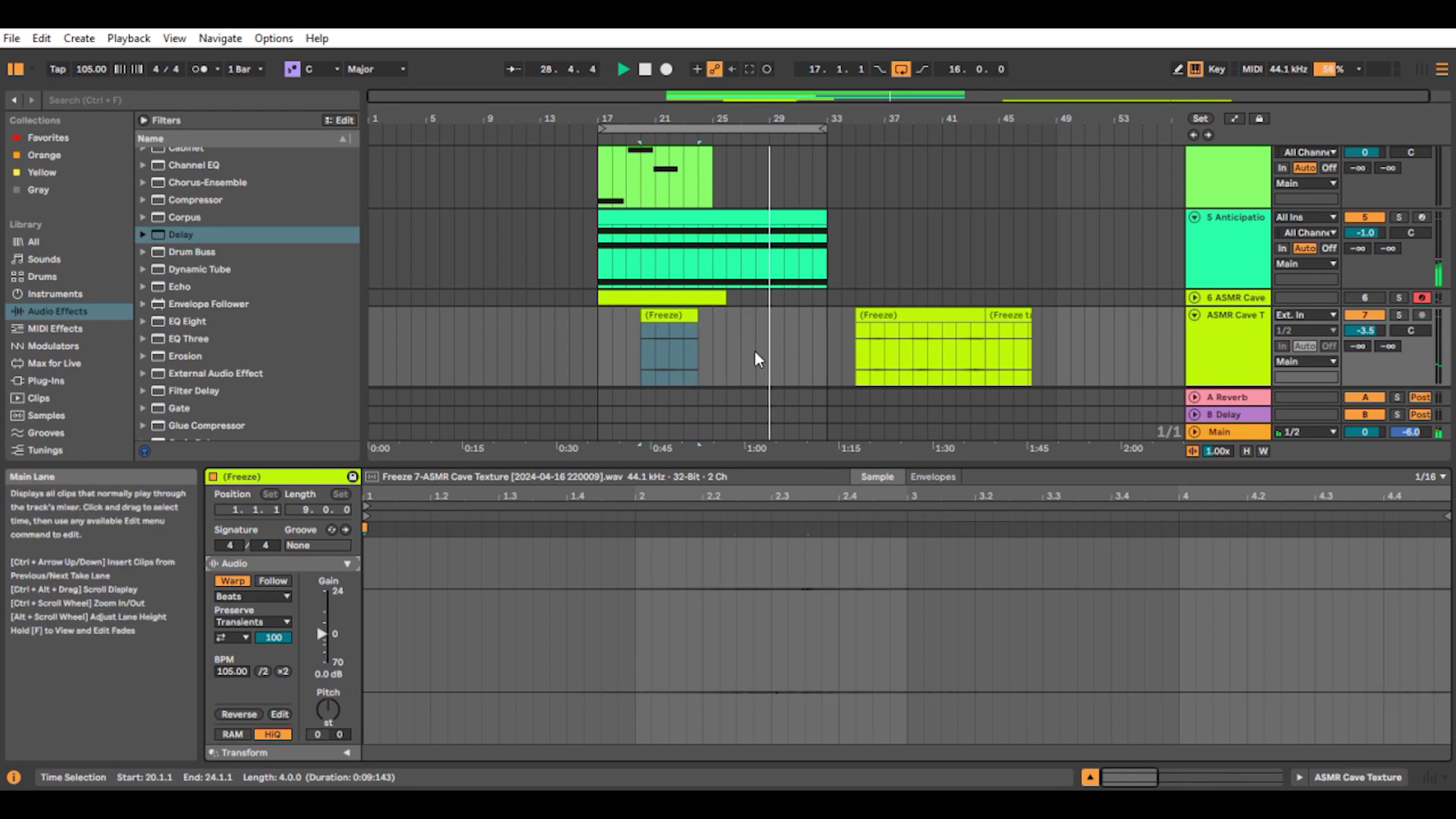
Step: Reverse the shortened frozen clip at bar 20 and restart playback
click(665, 318)
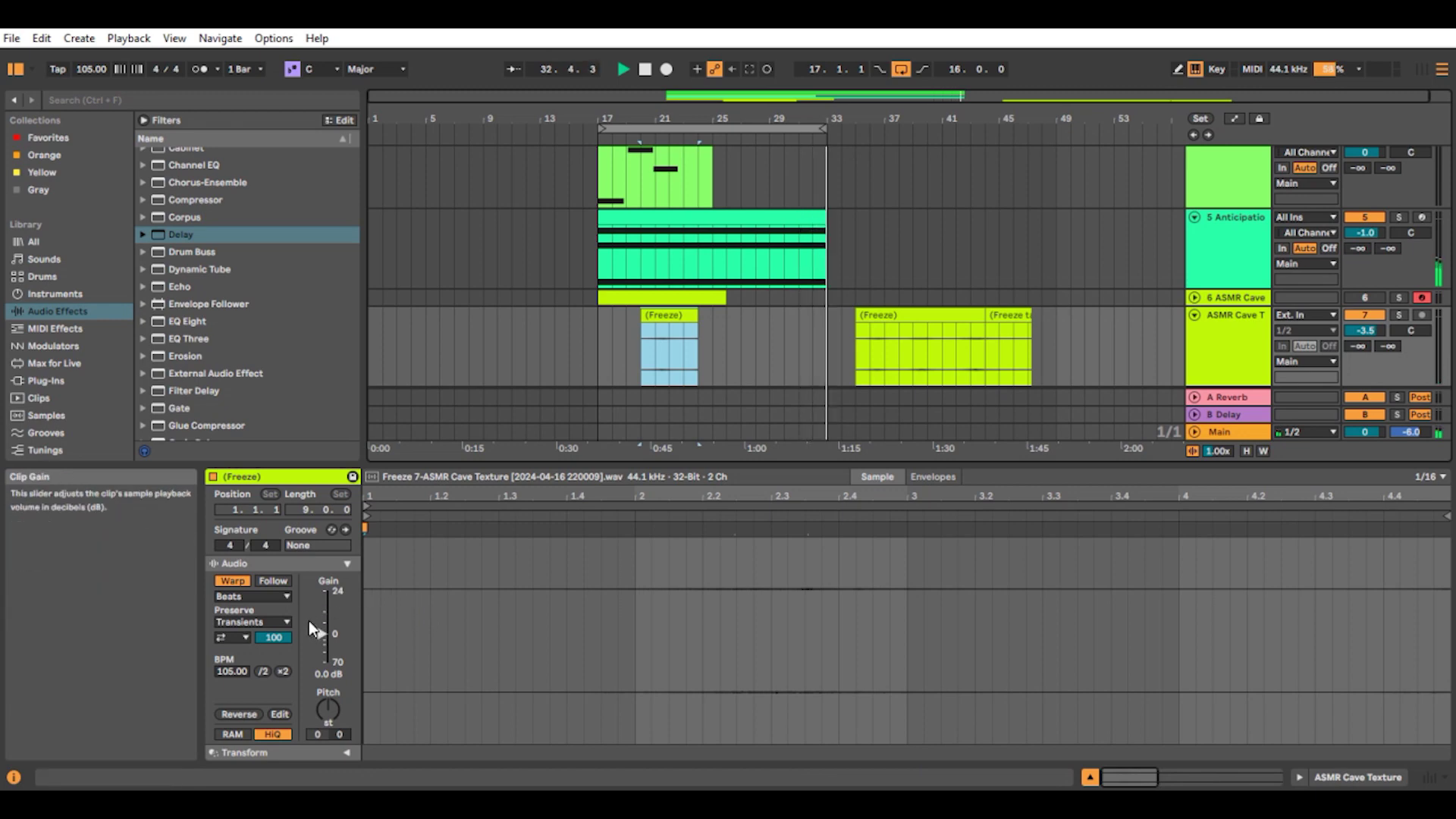
click(251, 714)
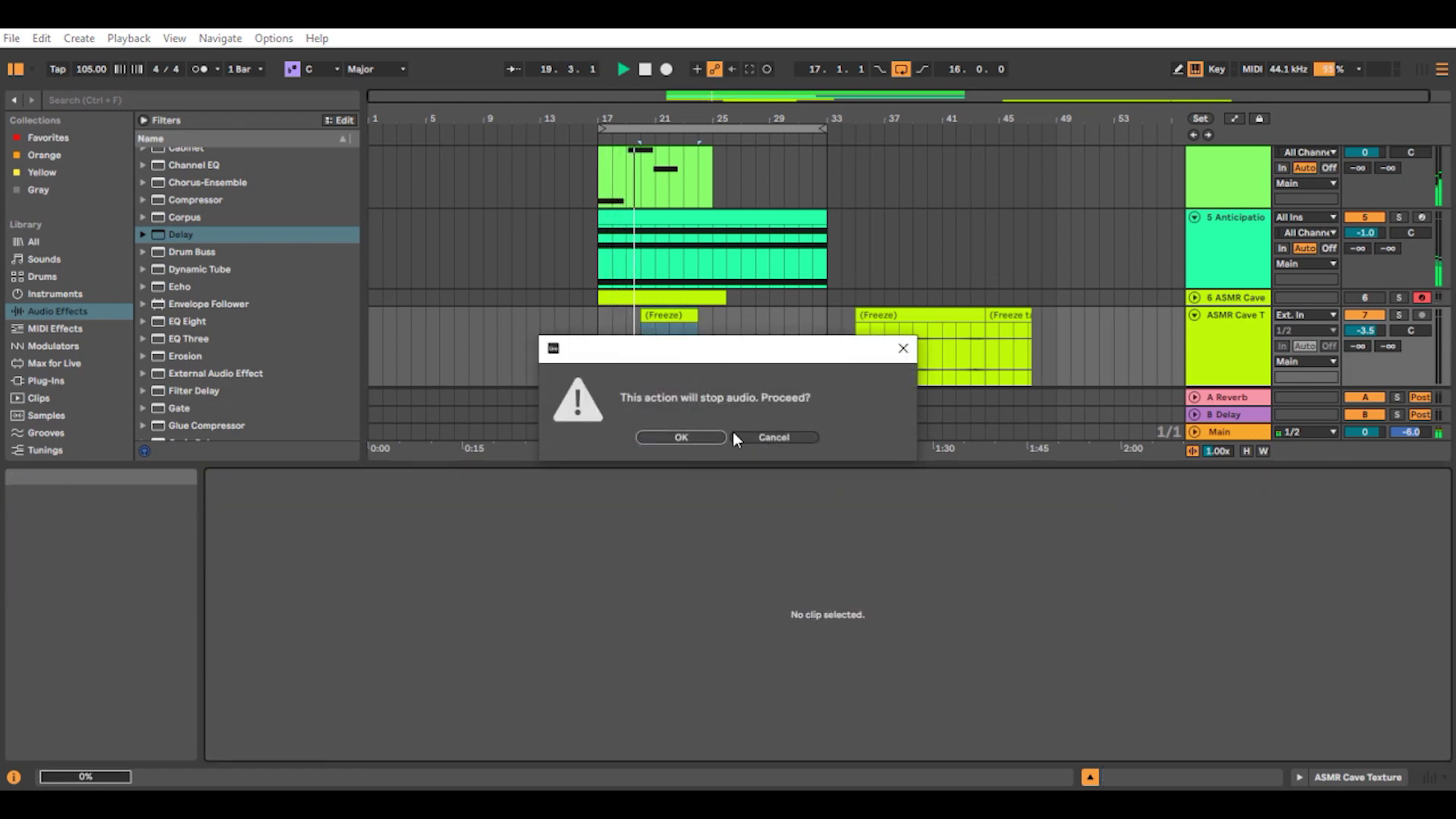
click(776, 438)
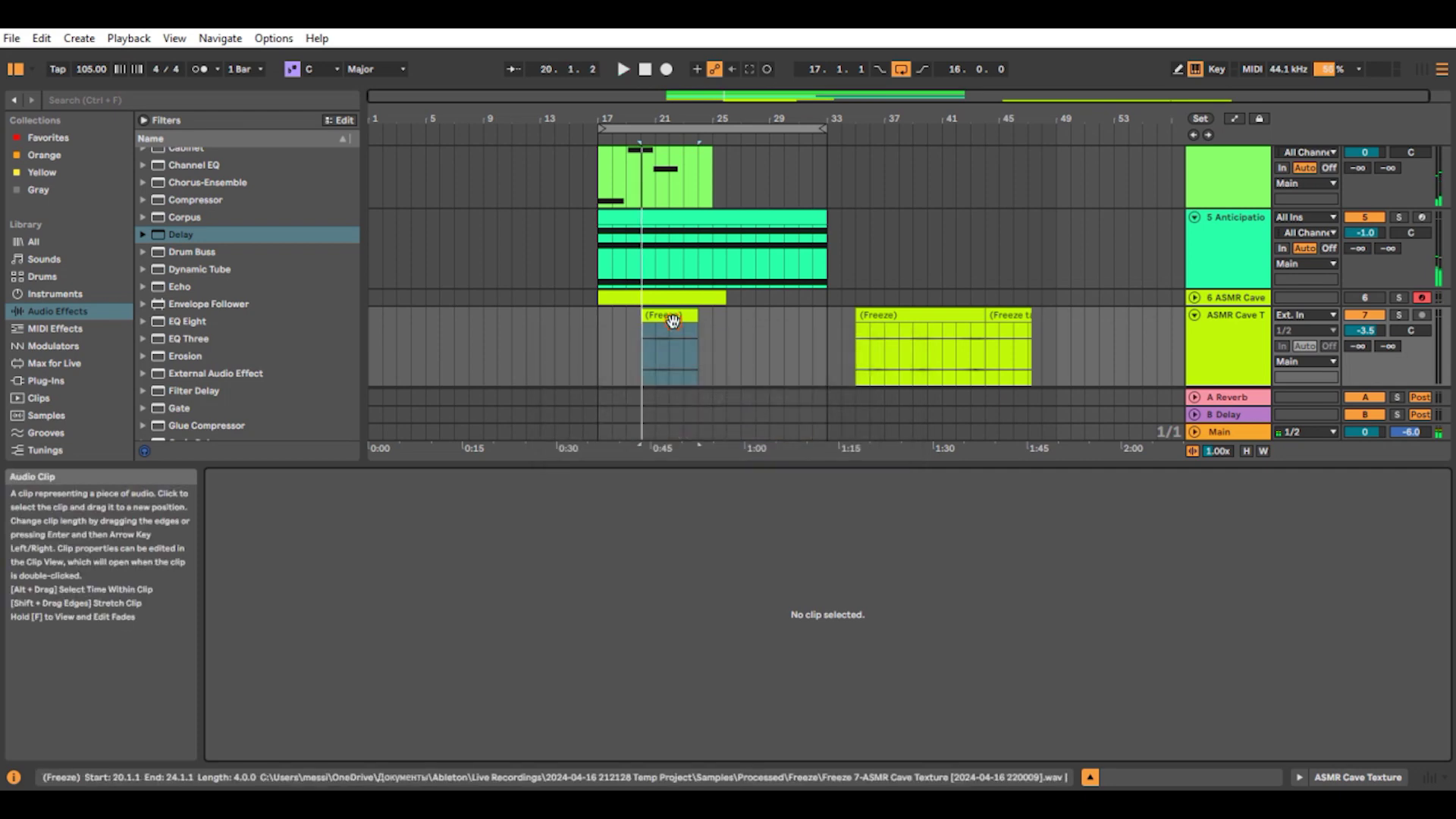
click(672, 318)
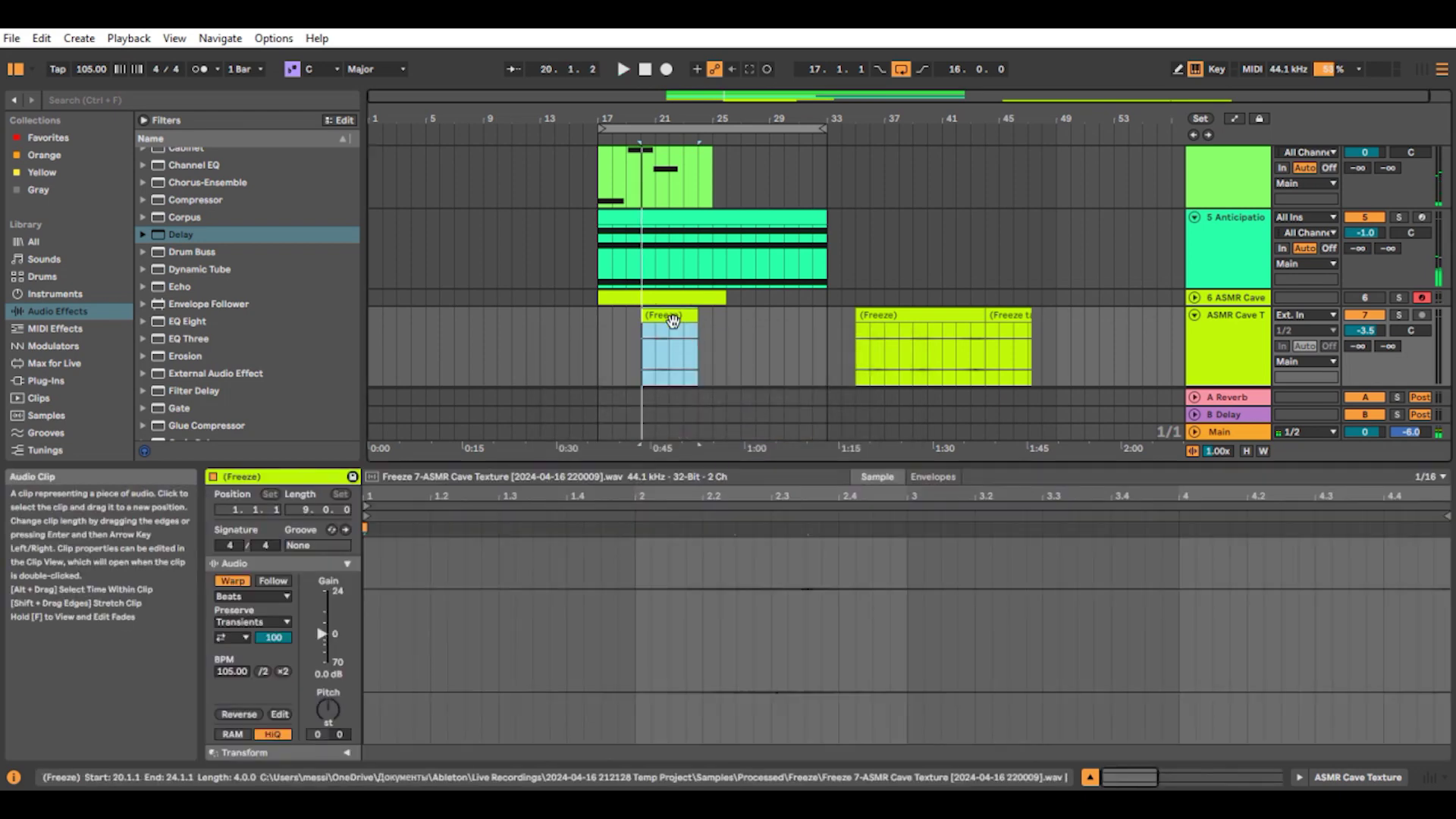
click(240, 714)
key(space)
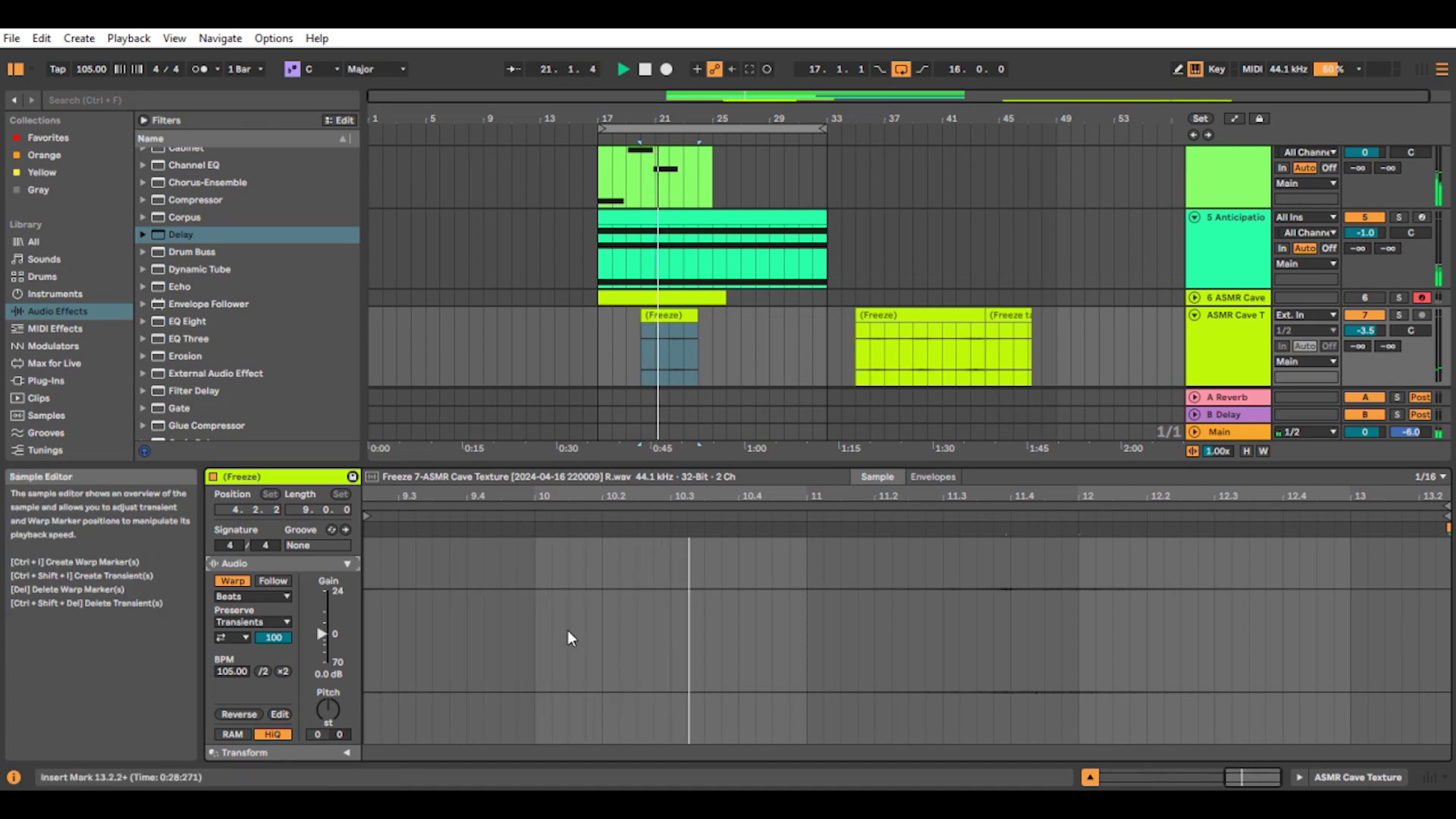
Step: Raise the reversed clip's gain to 1.0 dB and move it to start at bar 22
drag(322, 630, 321, 632)
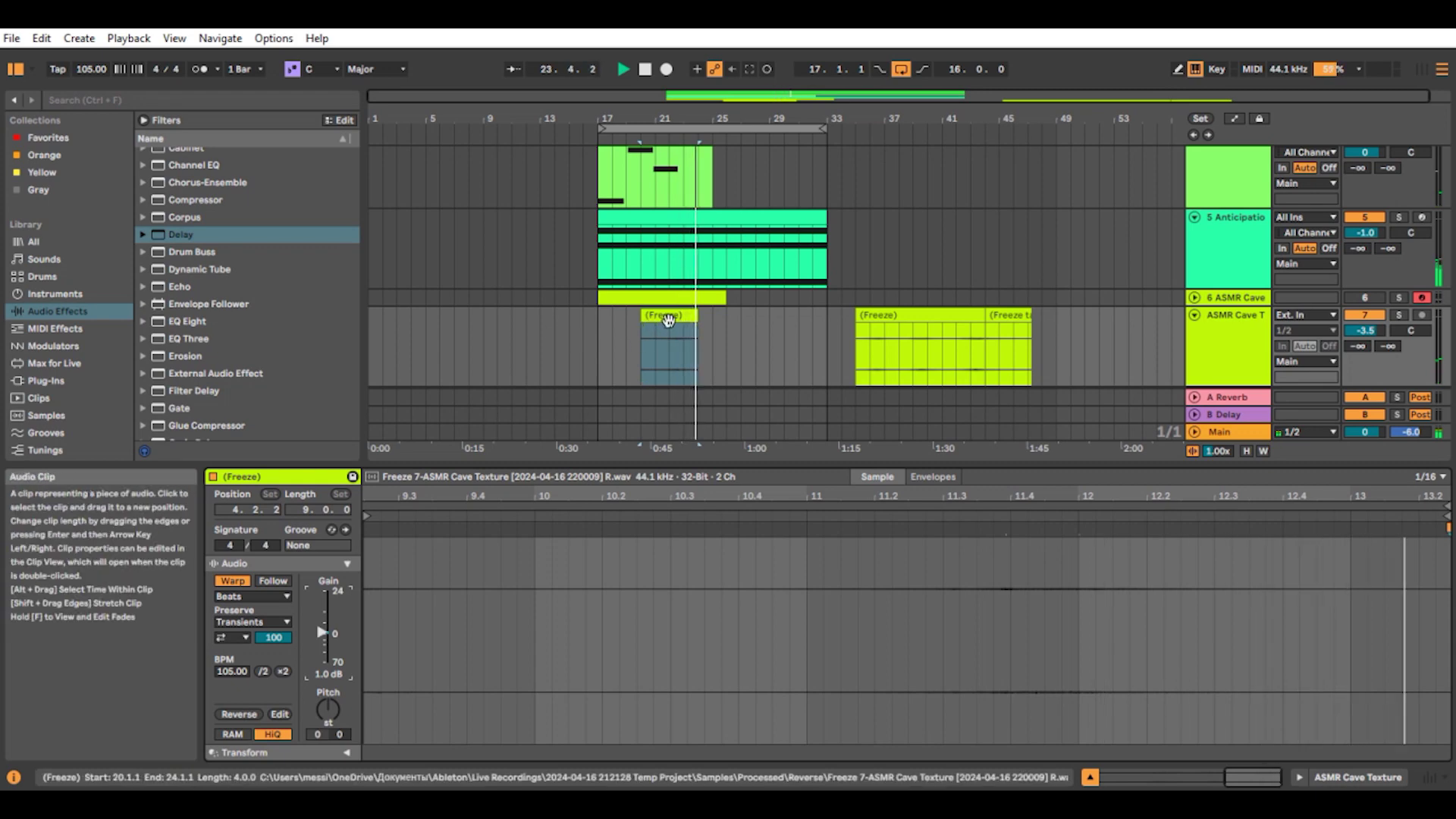
drag(668, 316, 696, 317)
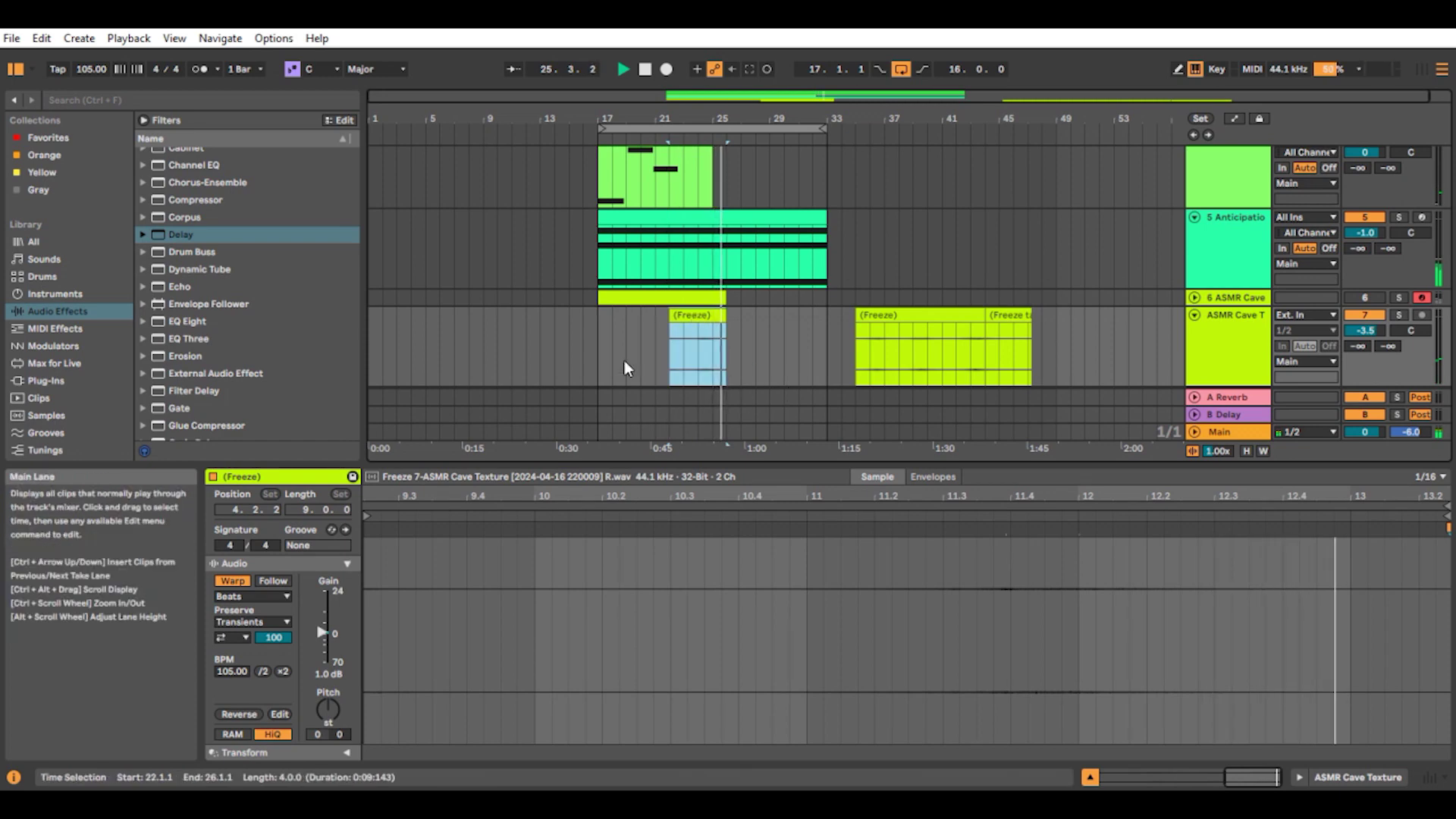
click(784, 350)
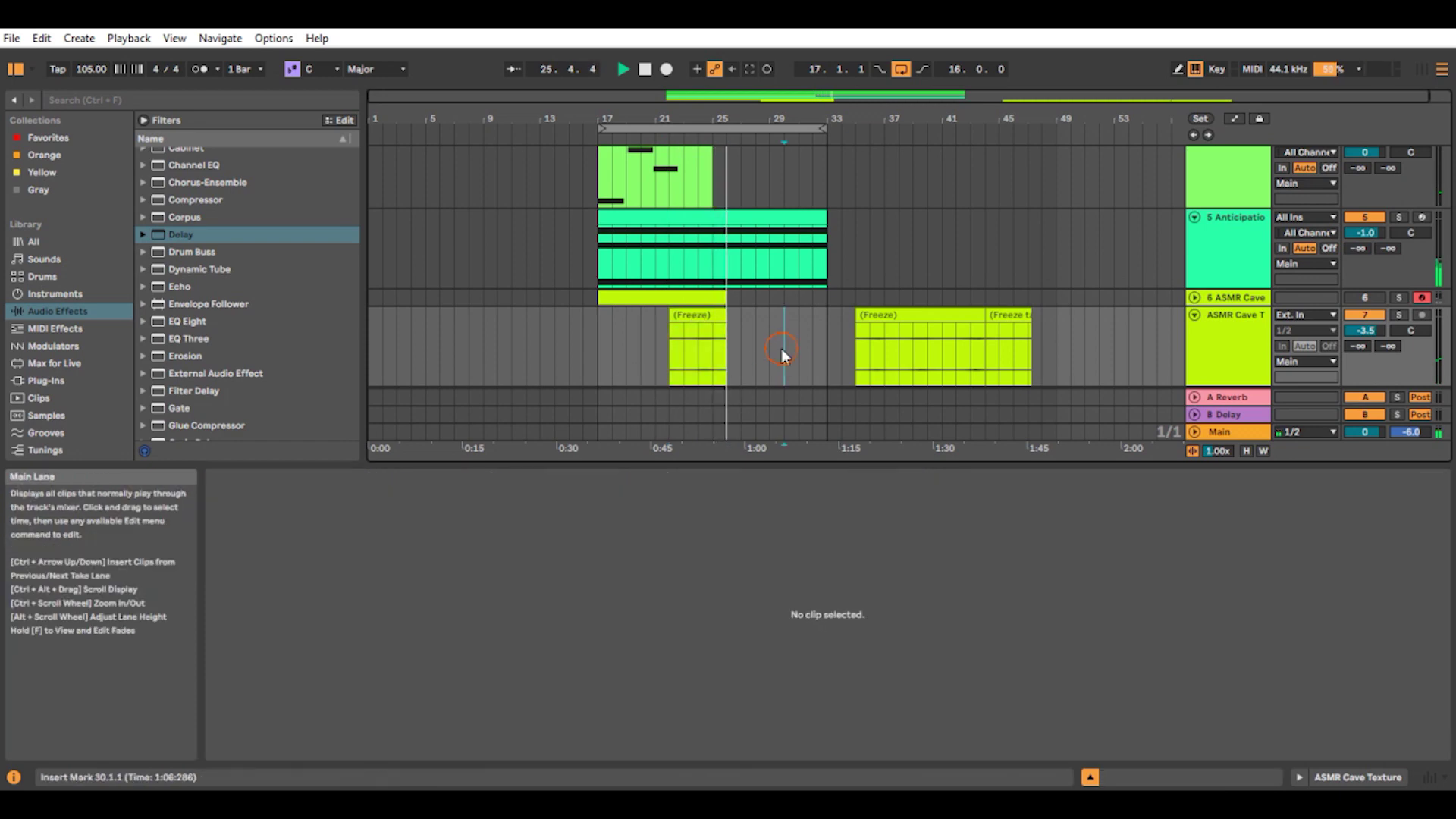
click(720, 349)
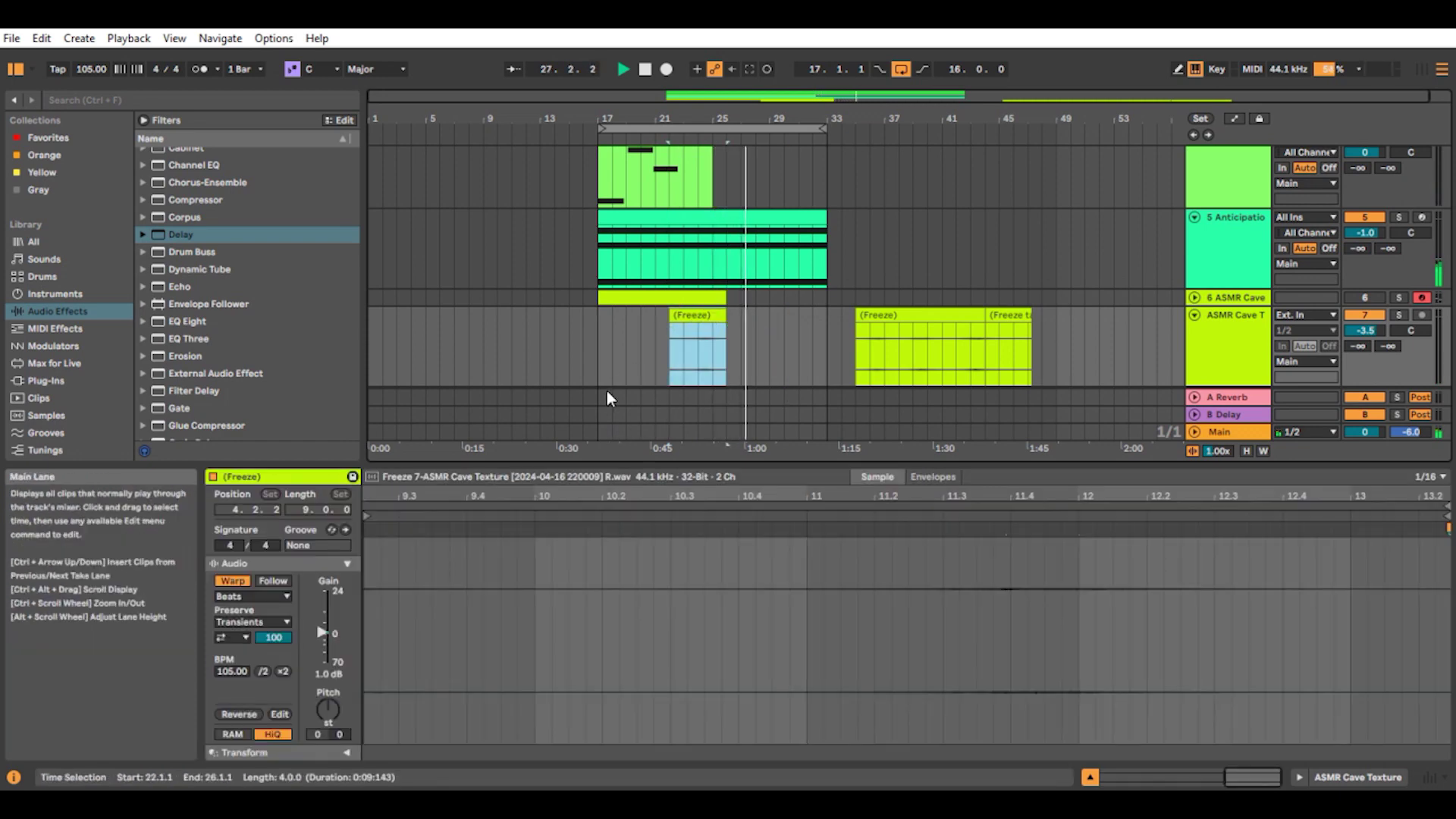
Step: Enlarge the clip view to inspect the reversed clip's waveform, shrink it again, and select the copied frozen clip at bar 35
drag(314, 467, 333, 335)
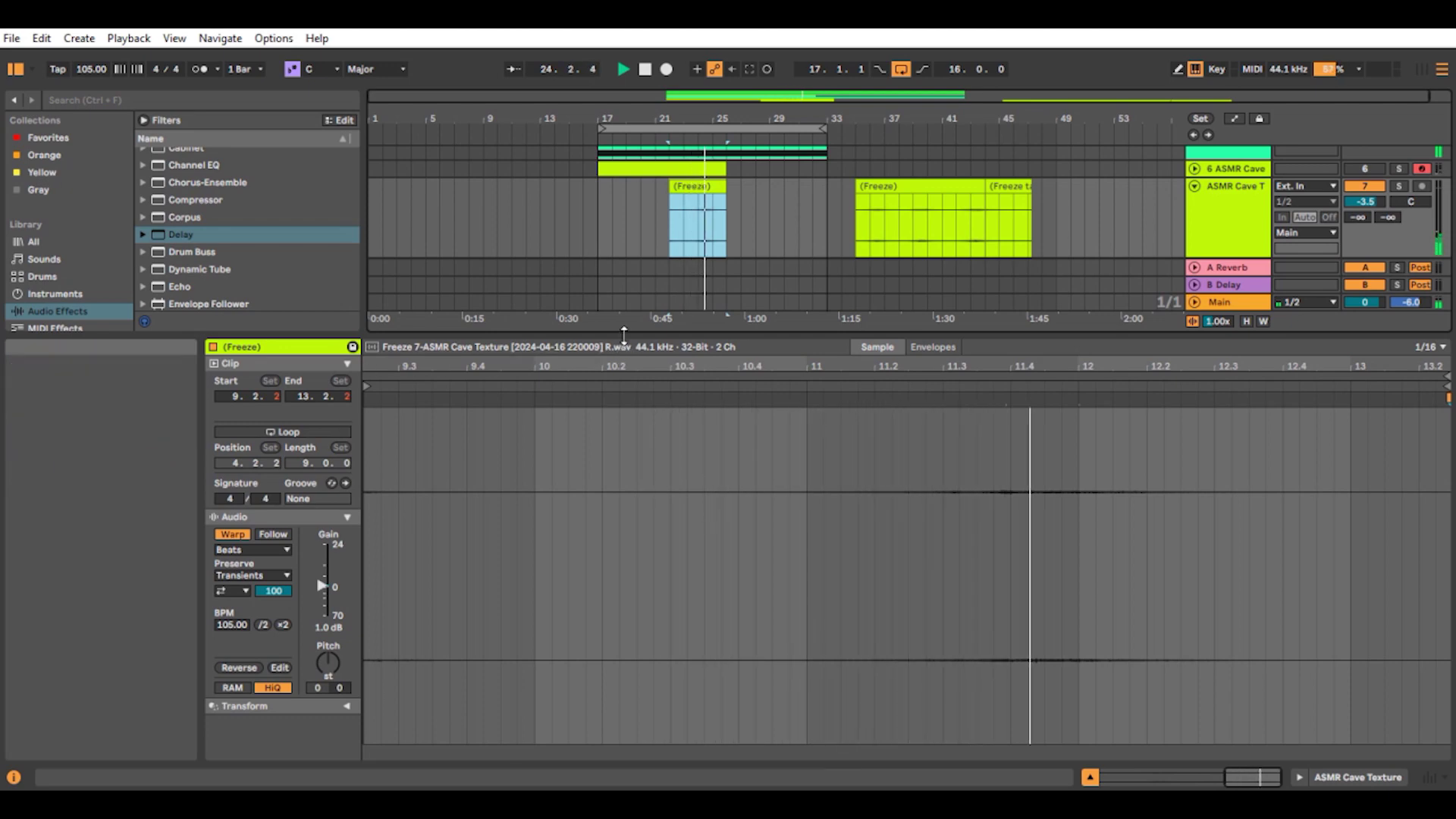
drag(623, 334, 615, 554)
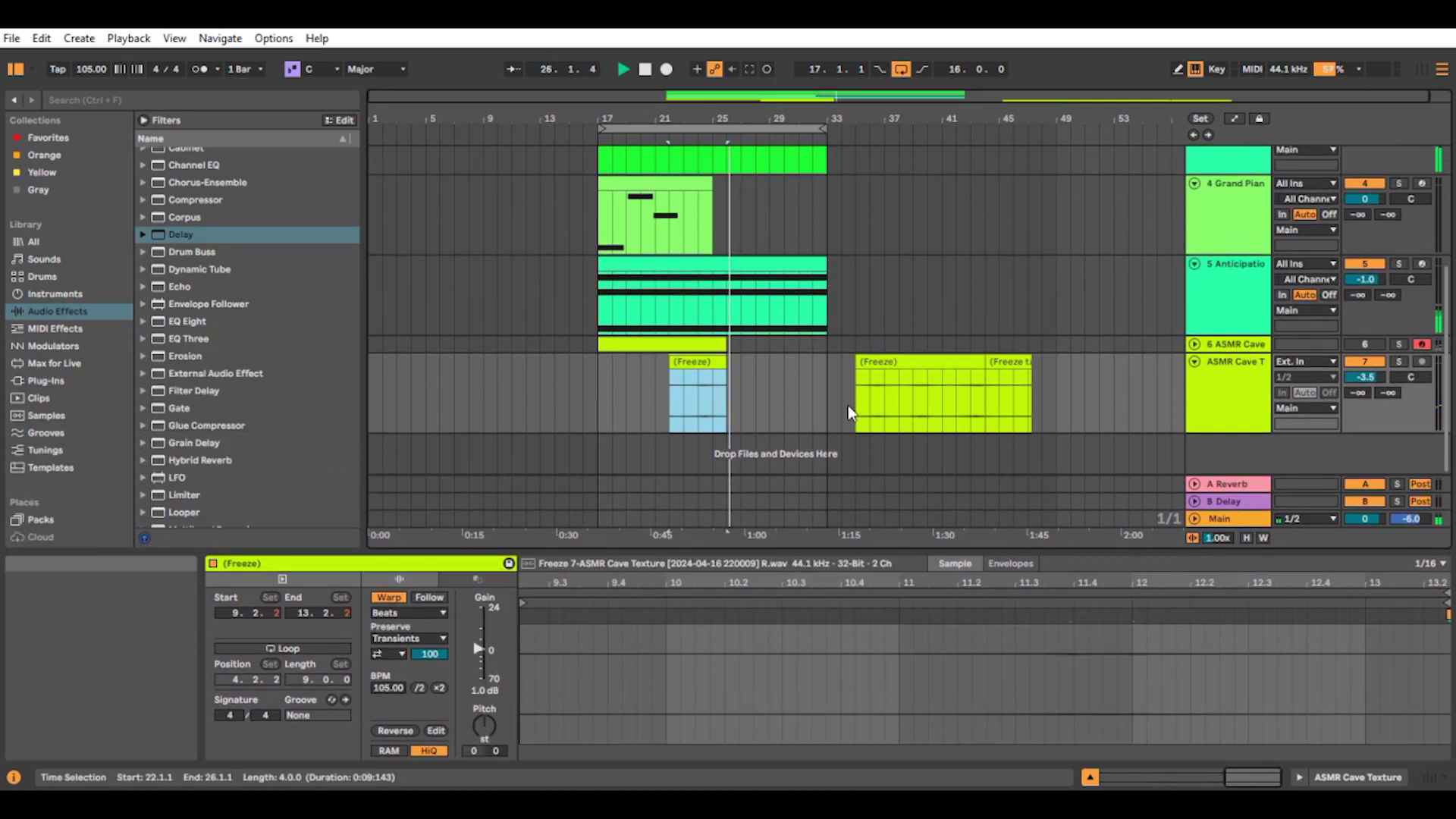
click(889, 362)
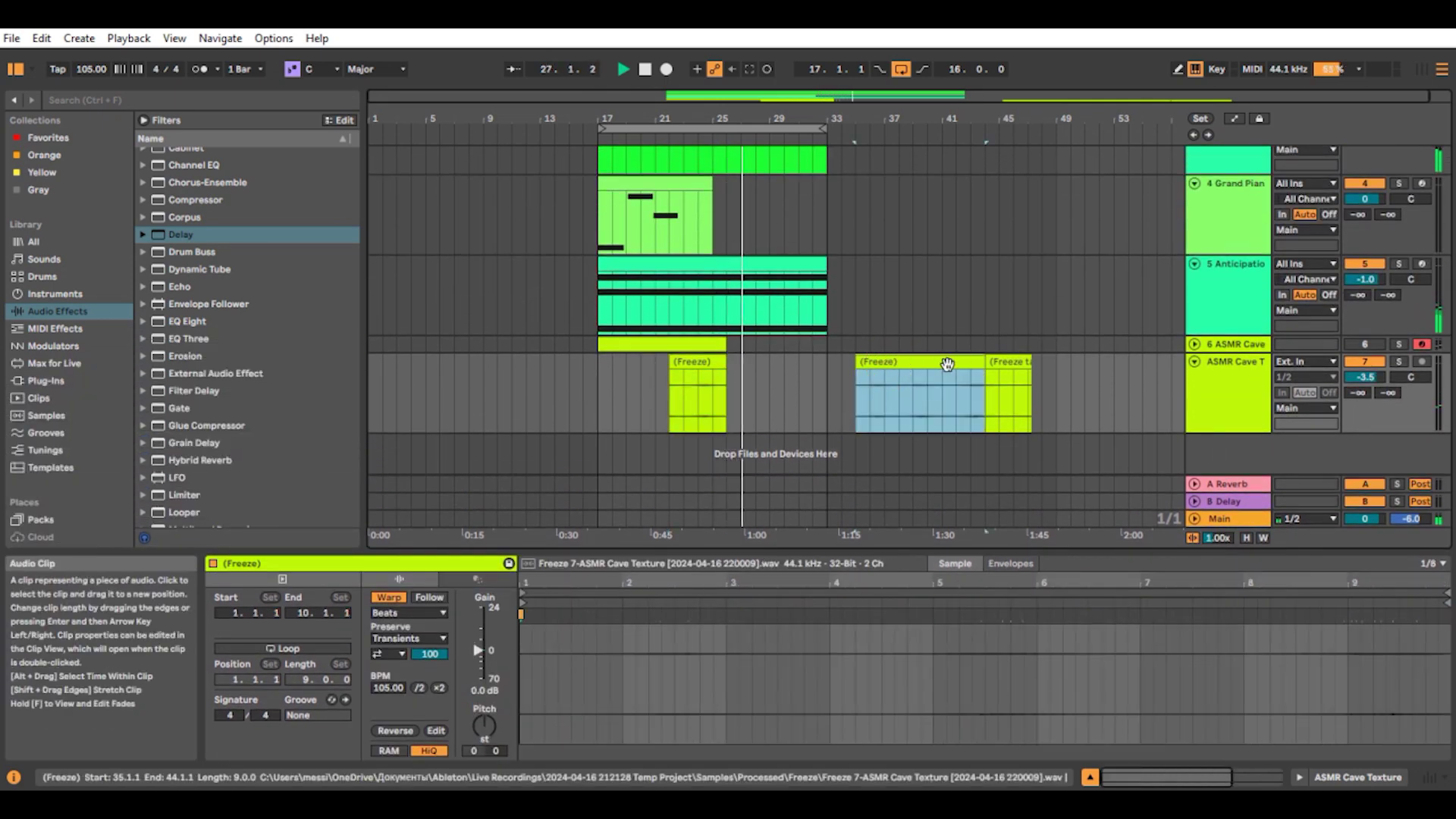
Step: Shorten the copied frozen clip to four bars and place it at bar 29 on the ASMR Cave Texture audio track
drag(985, 365, 786, 362)
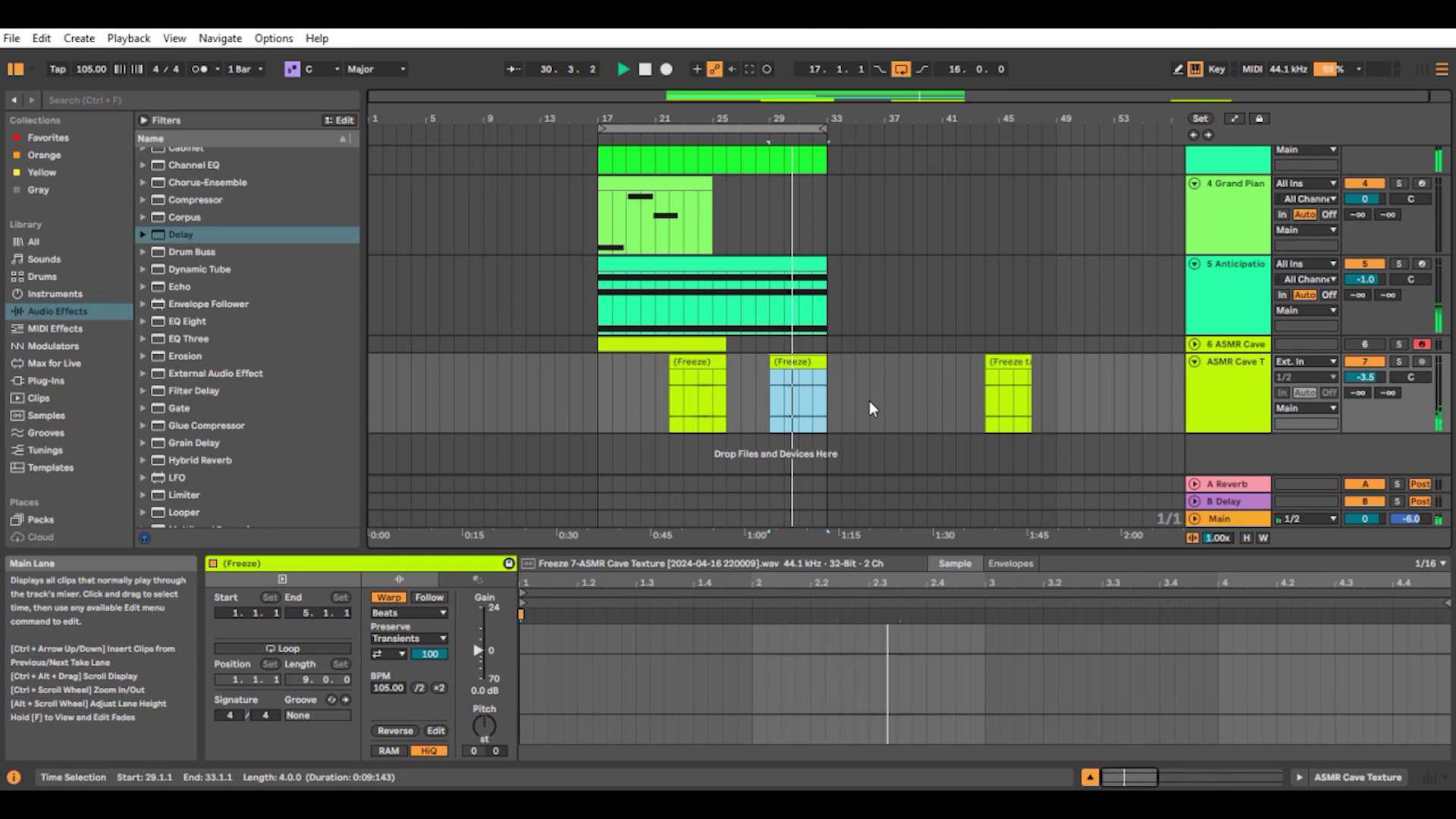
click(866, 394)
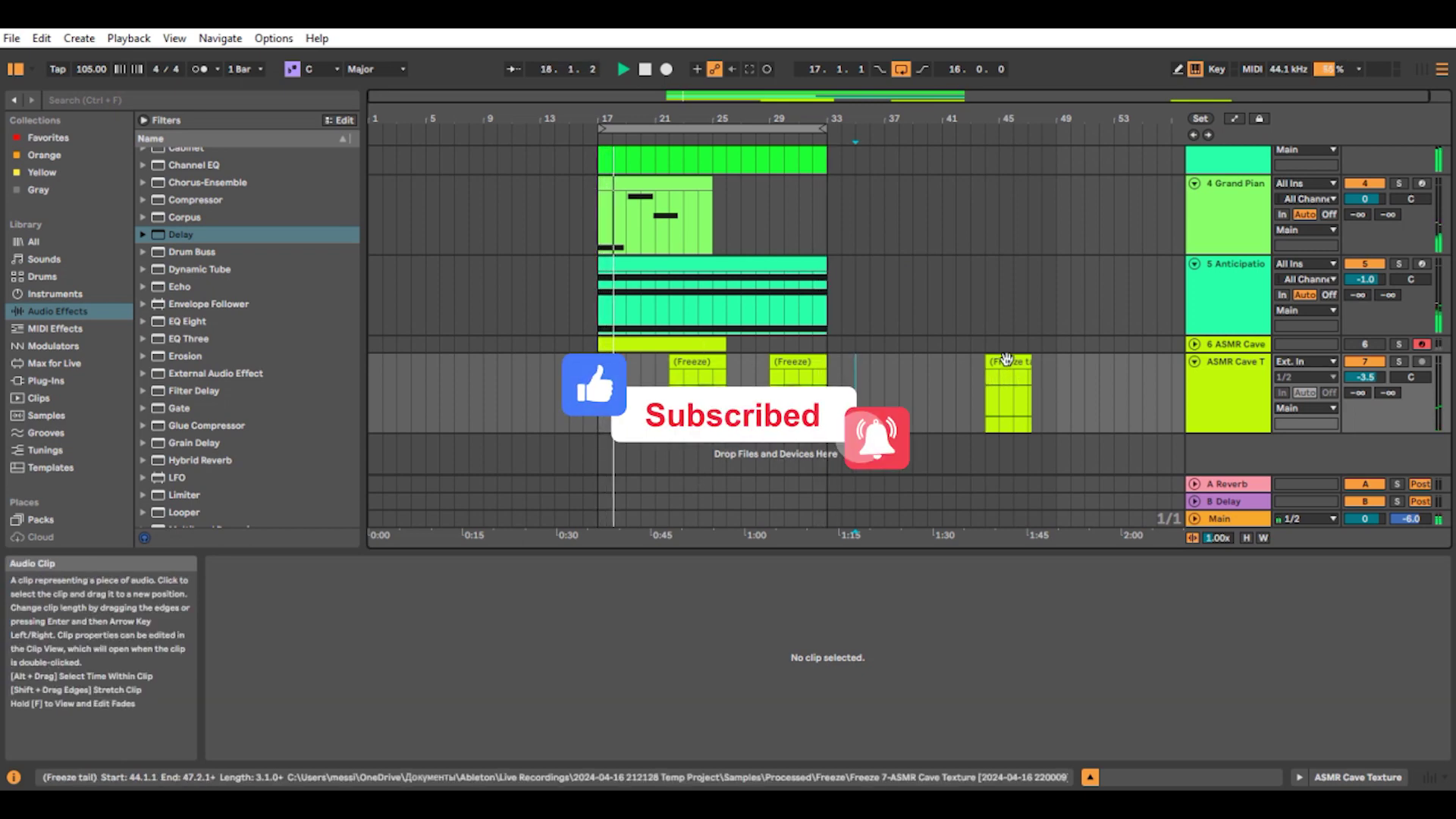
Step: Move the freeze tail clip to start at bar 17 and raise its gain to 2.3 dB
drag(1006, 361, 623, 370)
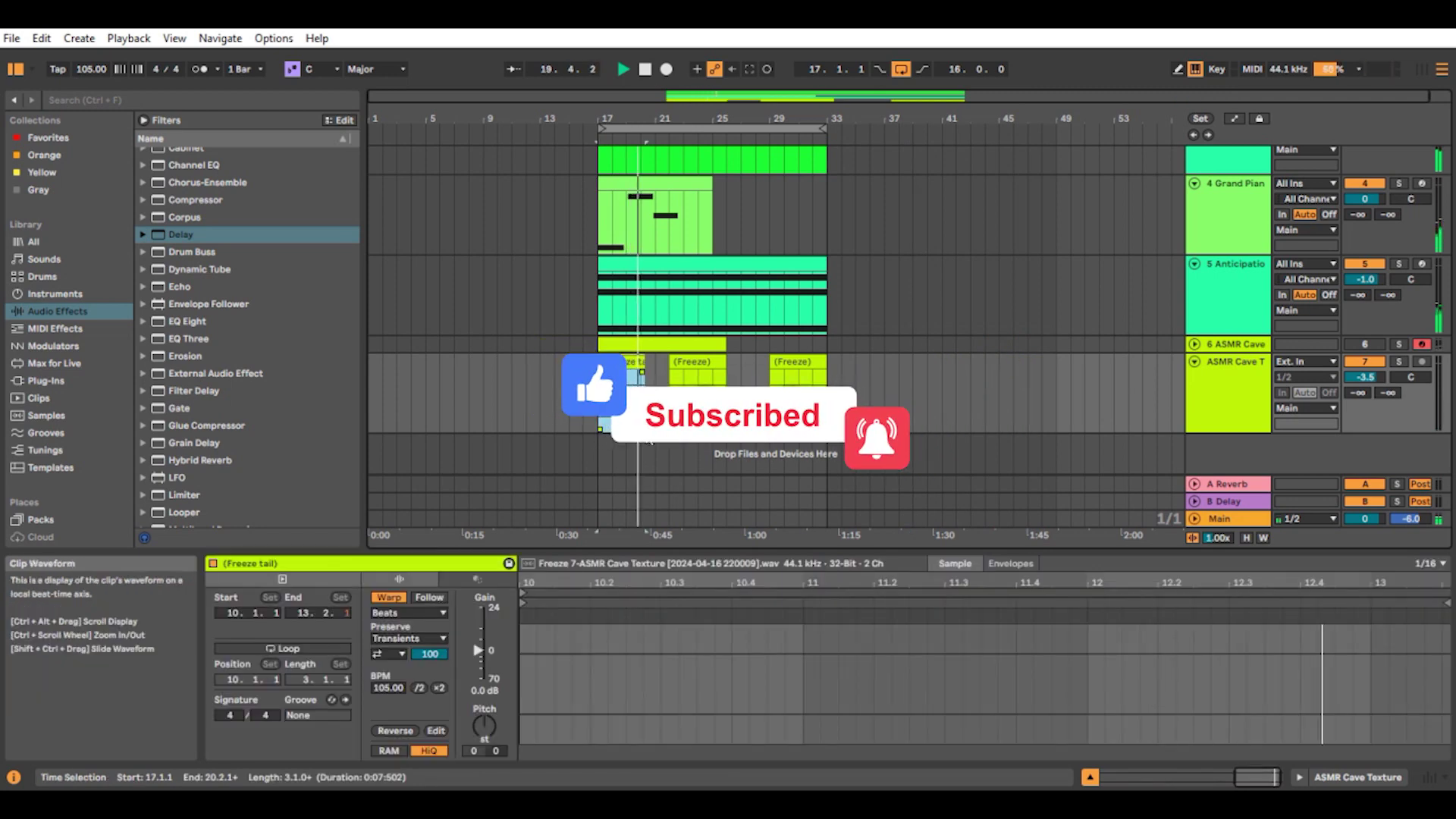
click(476, 650)
drag(484, 648, 483, 645)
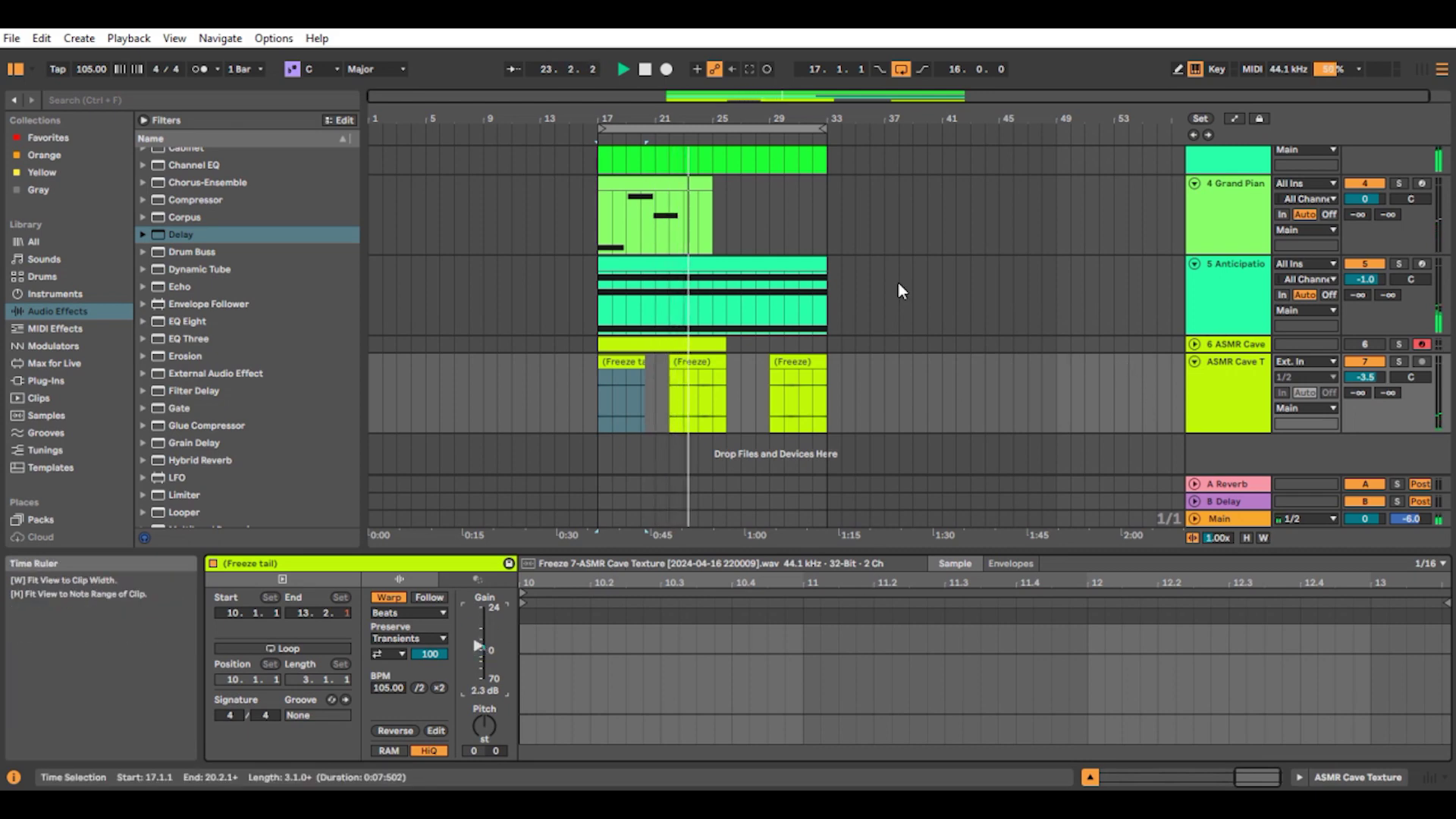
Step: Show the ASMR Cave Texture audio track's device chain, play from bar 27, and look through the available audio effects
click(1226, 360)
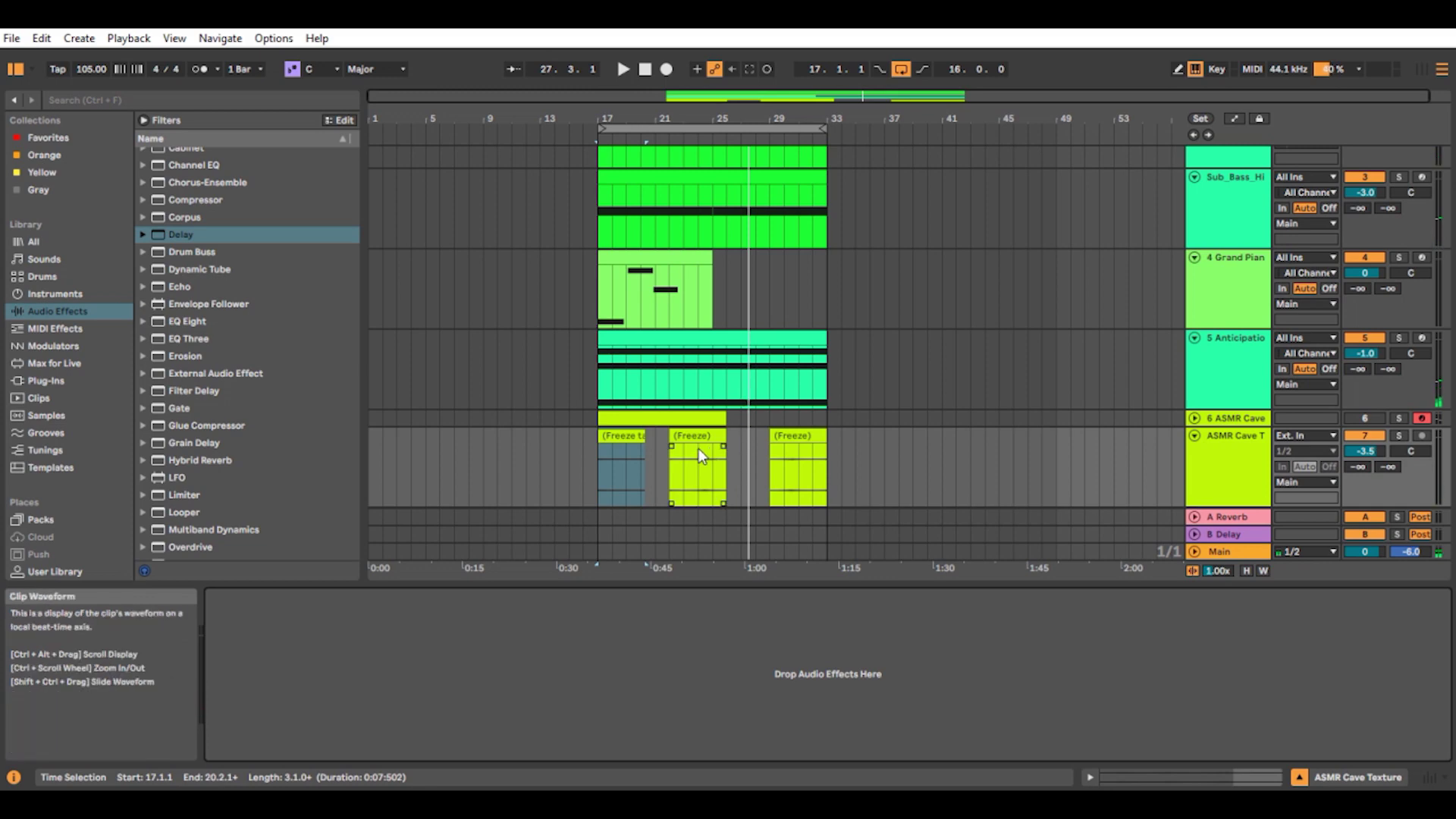
click(744, 452)
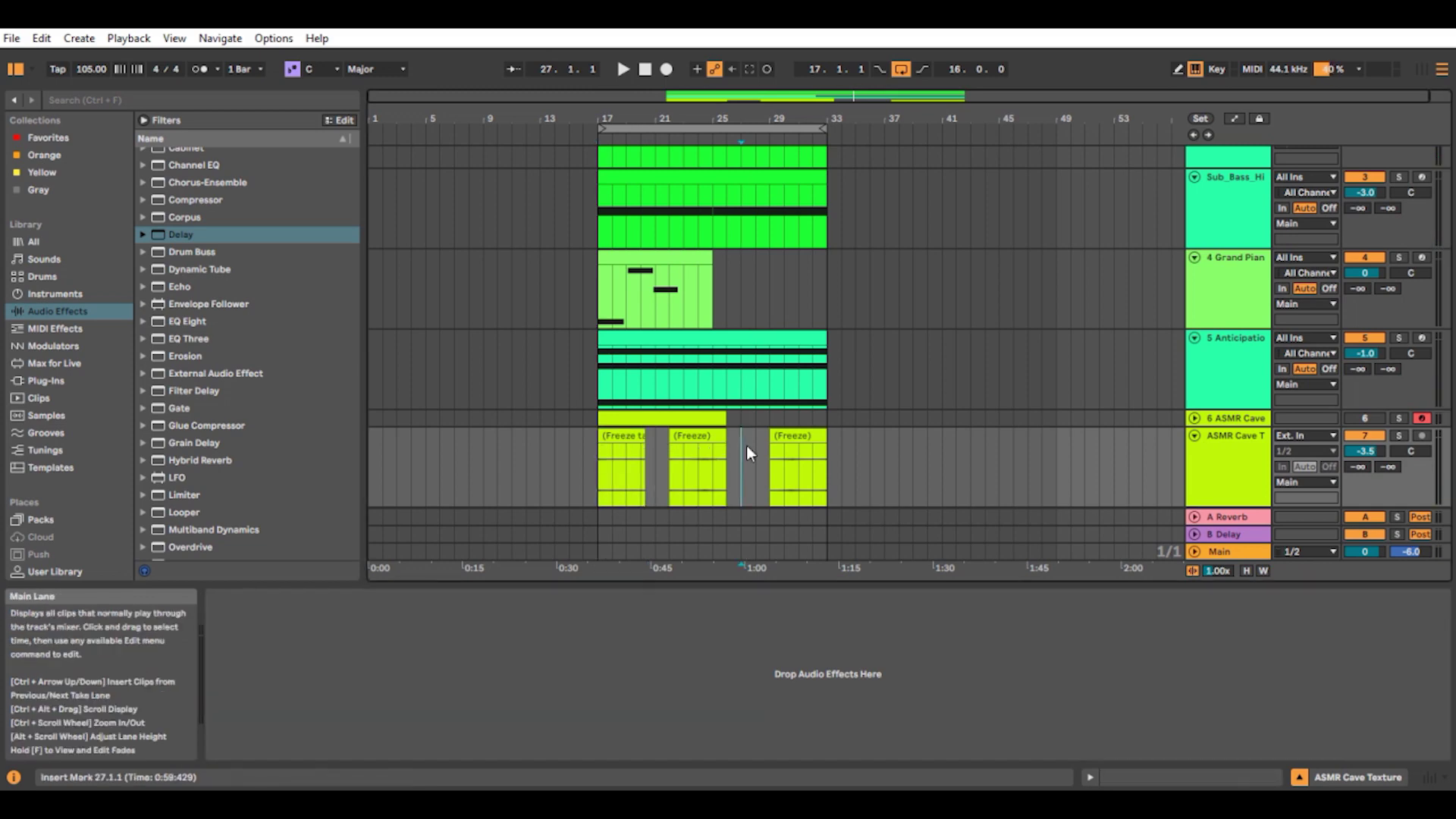
key(space)
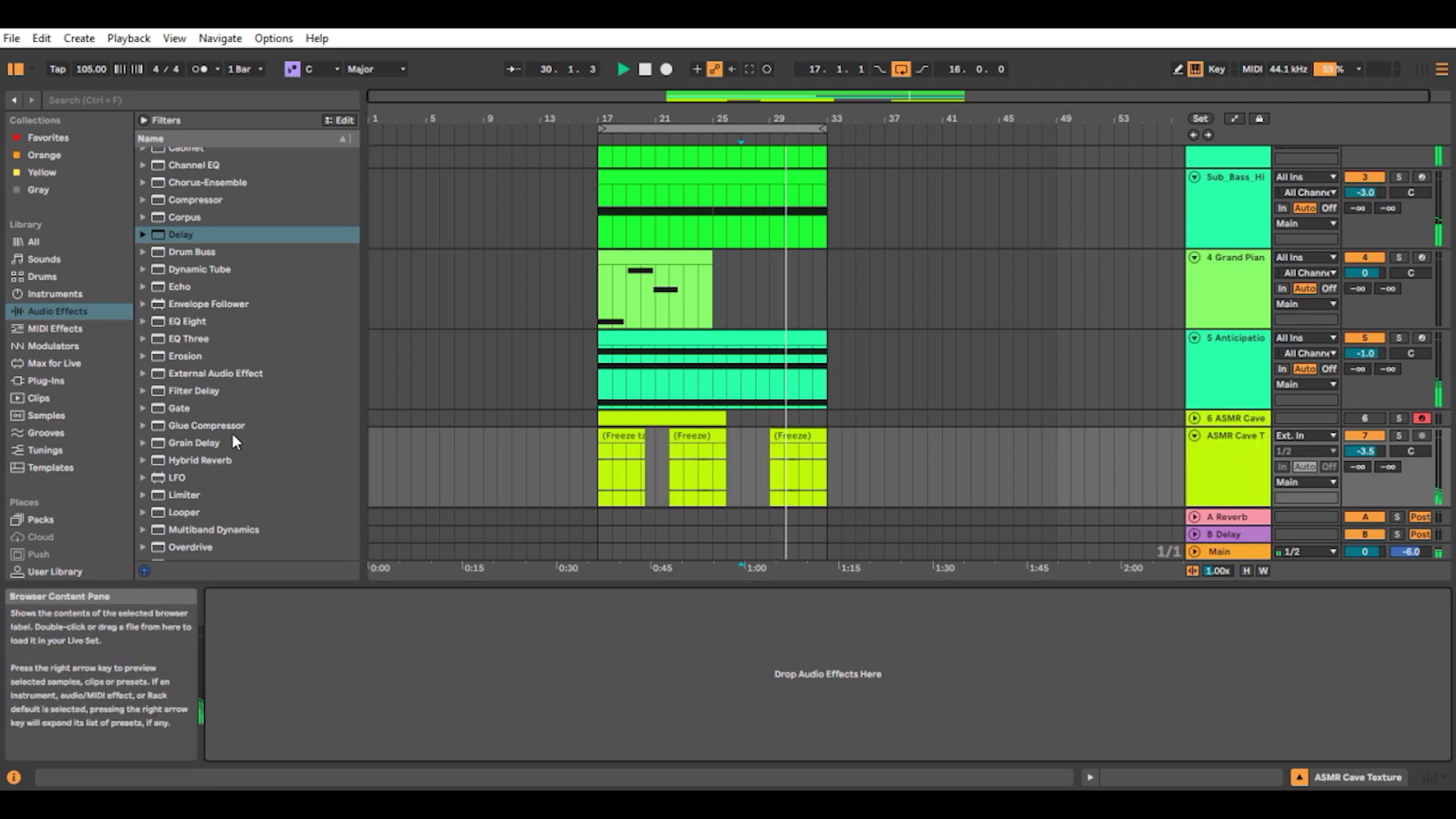
scroll(232, 434, down, 2)
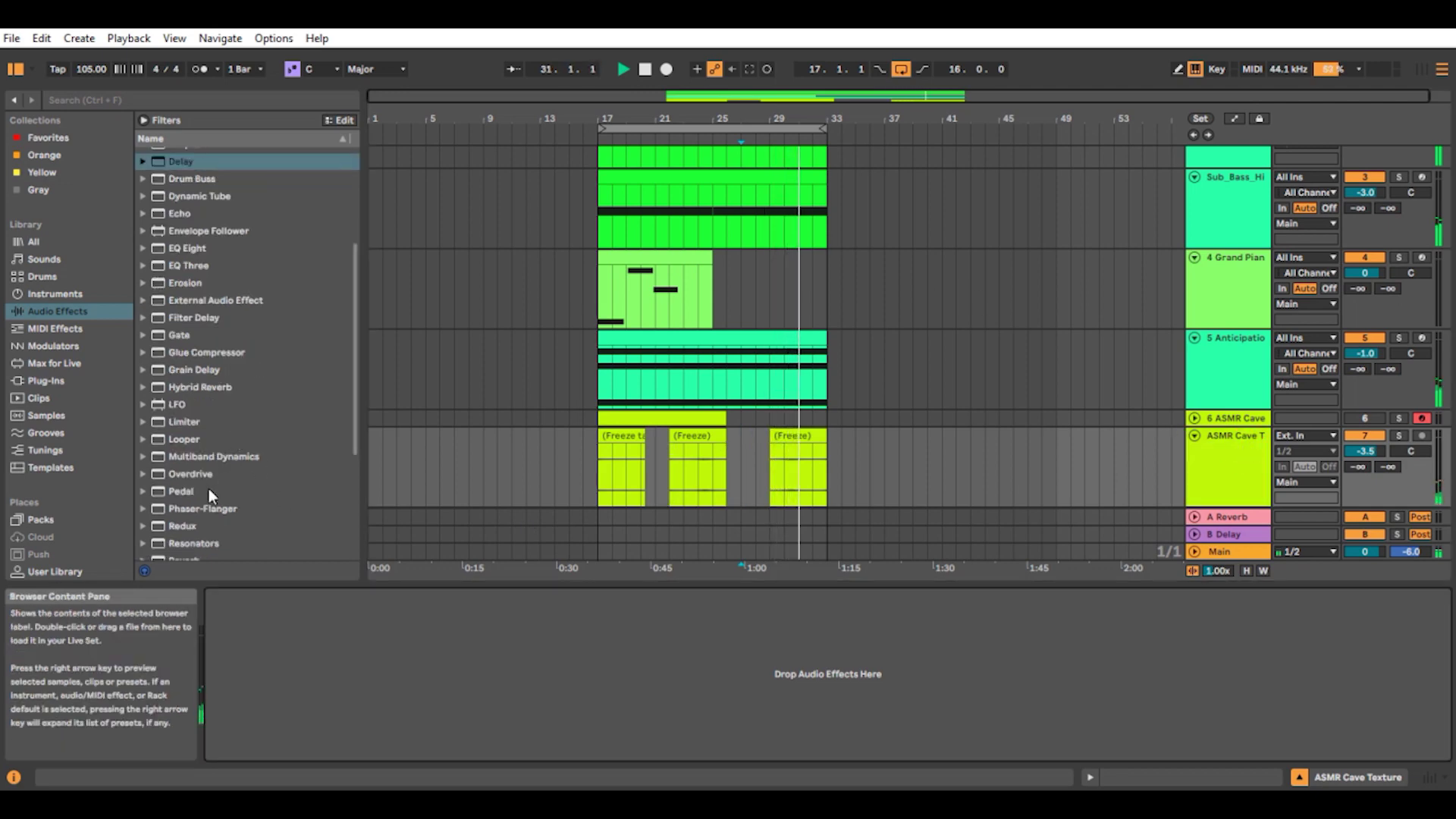
scroll(209, 491, up, 2)
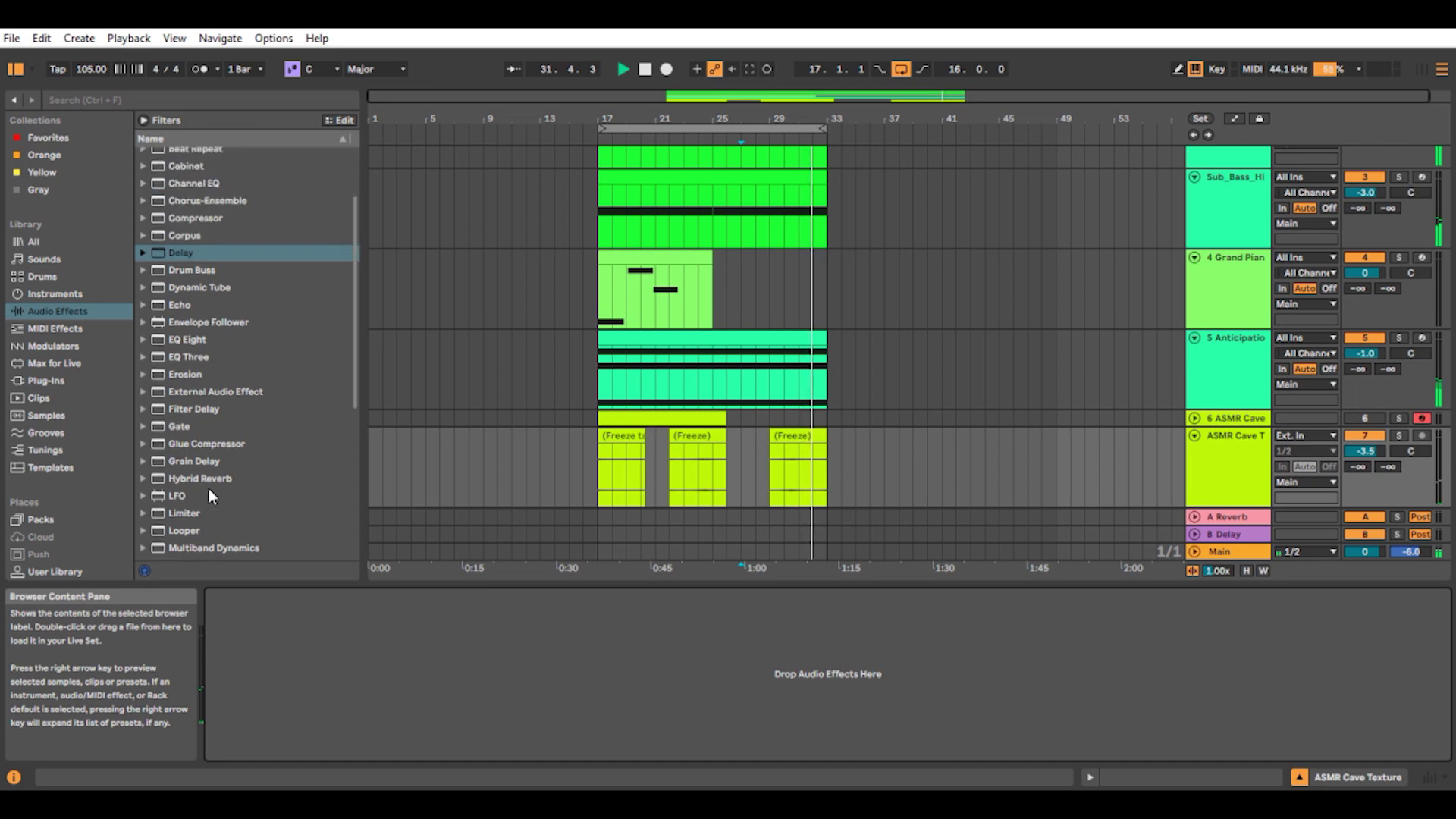
scroll(244, 368, up, 2)
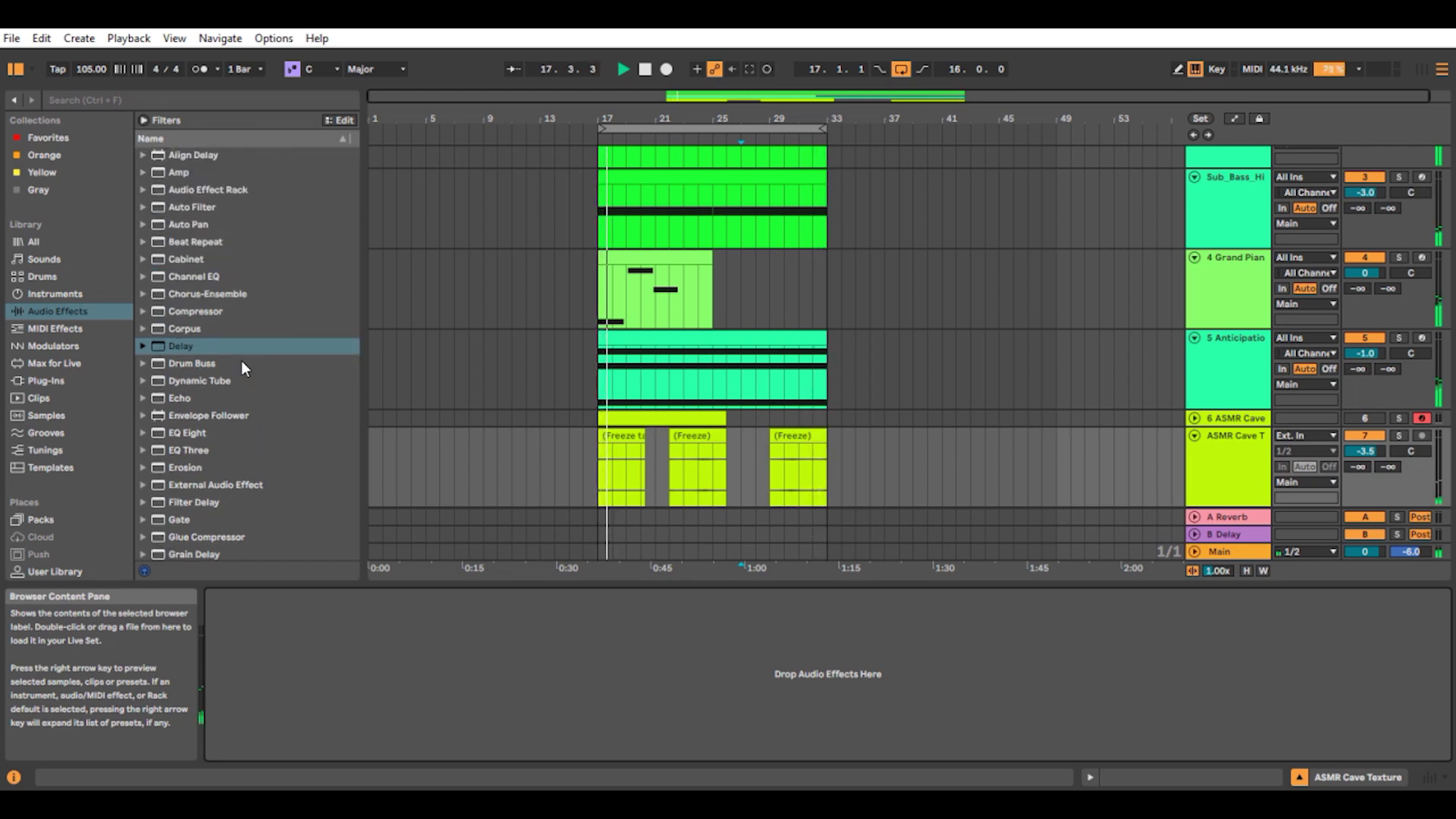
Step: Raise the freeze tail clip's gain to 5.9 dB and restart playback from bar 17
double_click(635, 451)
drag(476, 646, 478, 639)
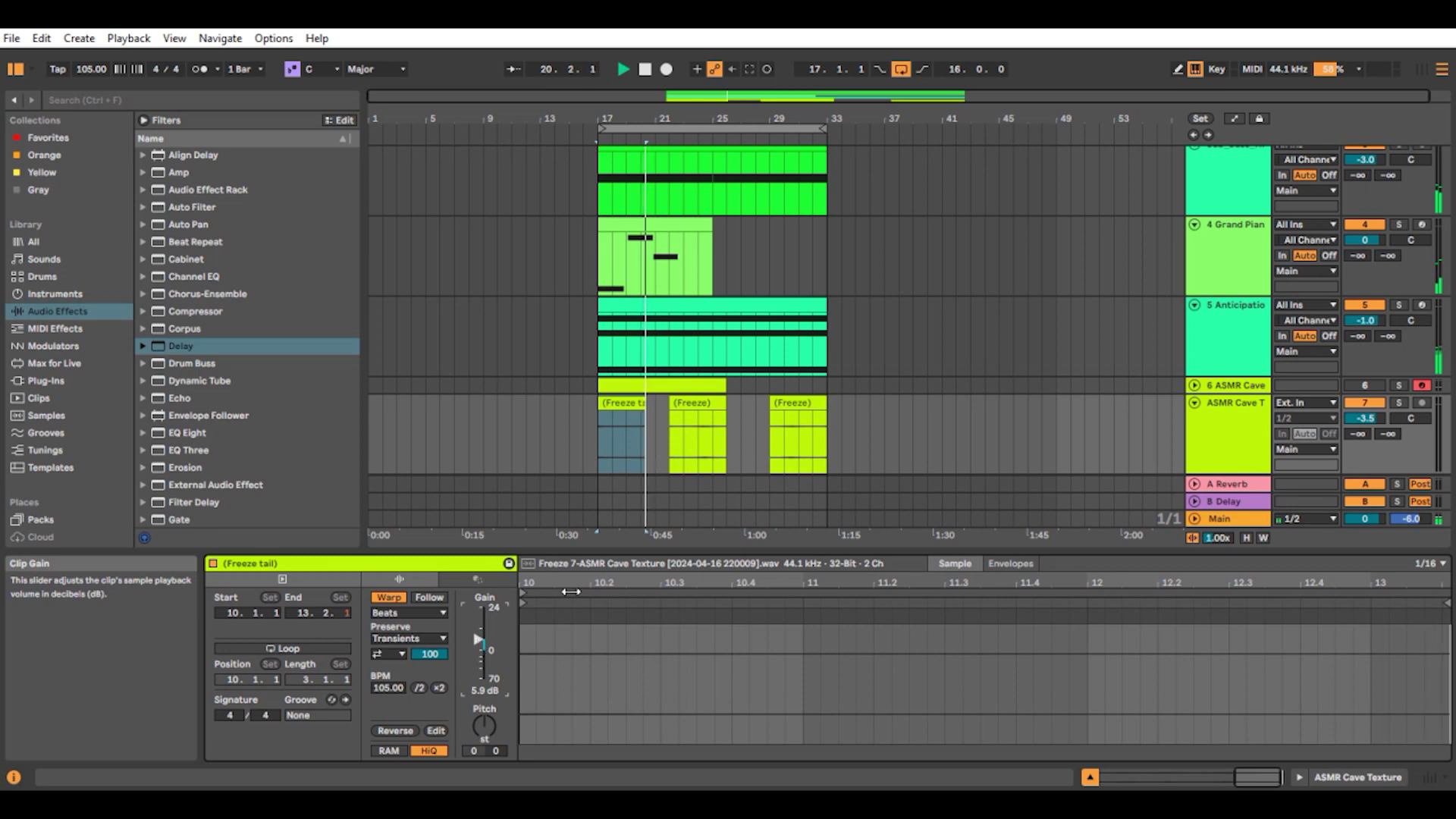
key(space)
key(space)
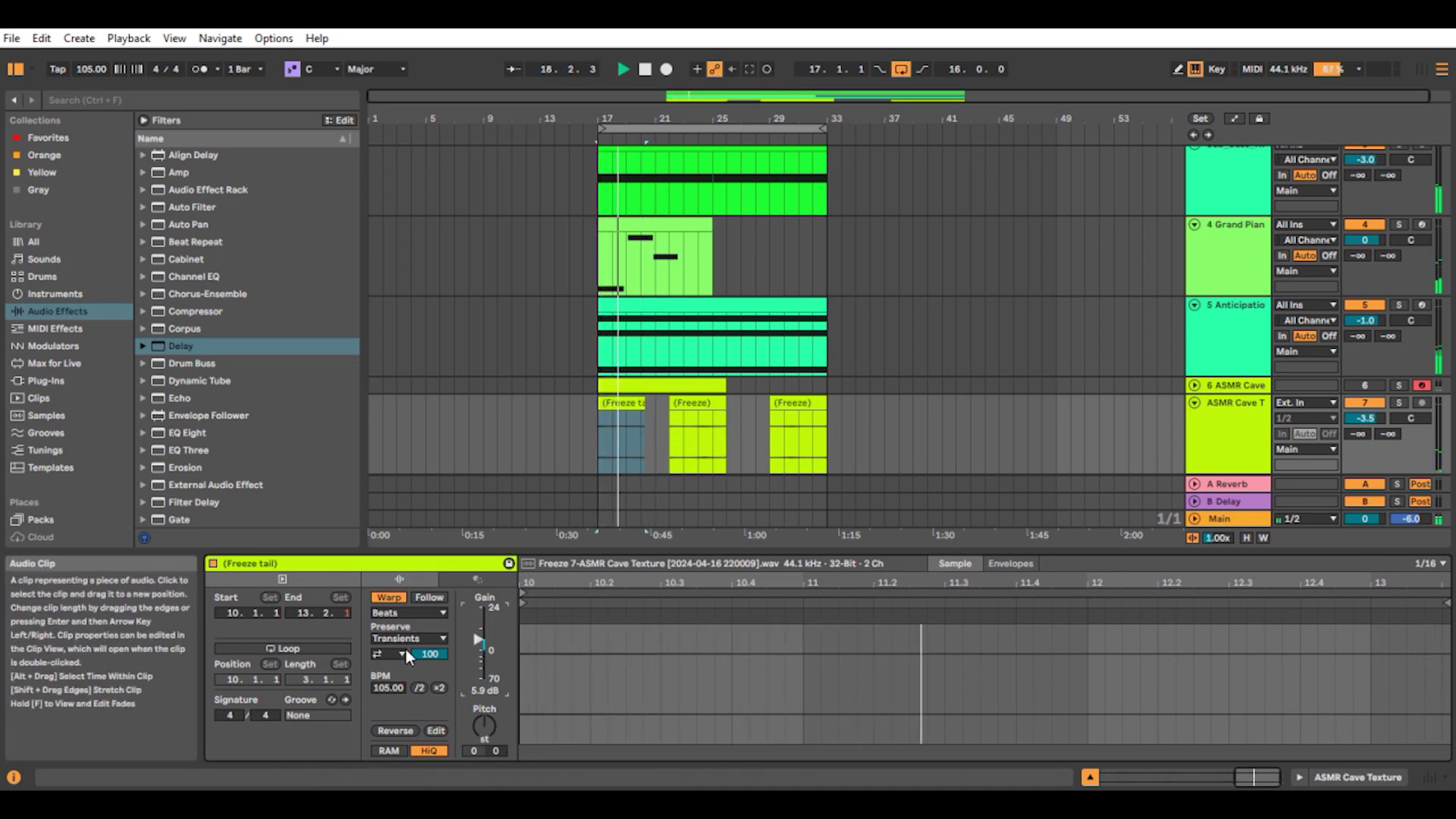
click(622, 406)
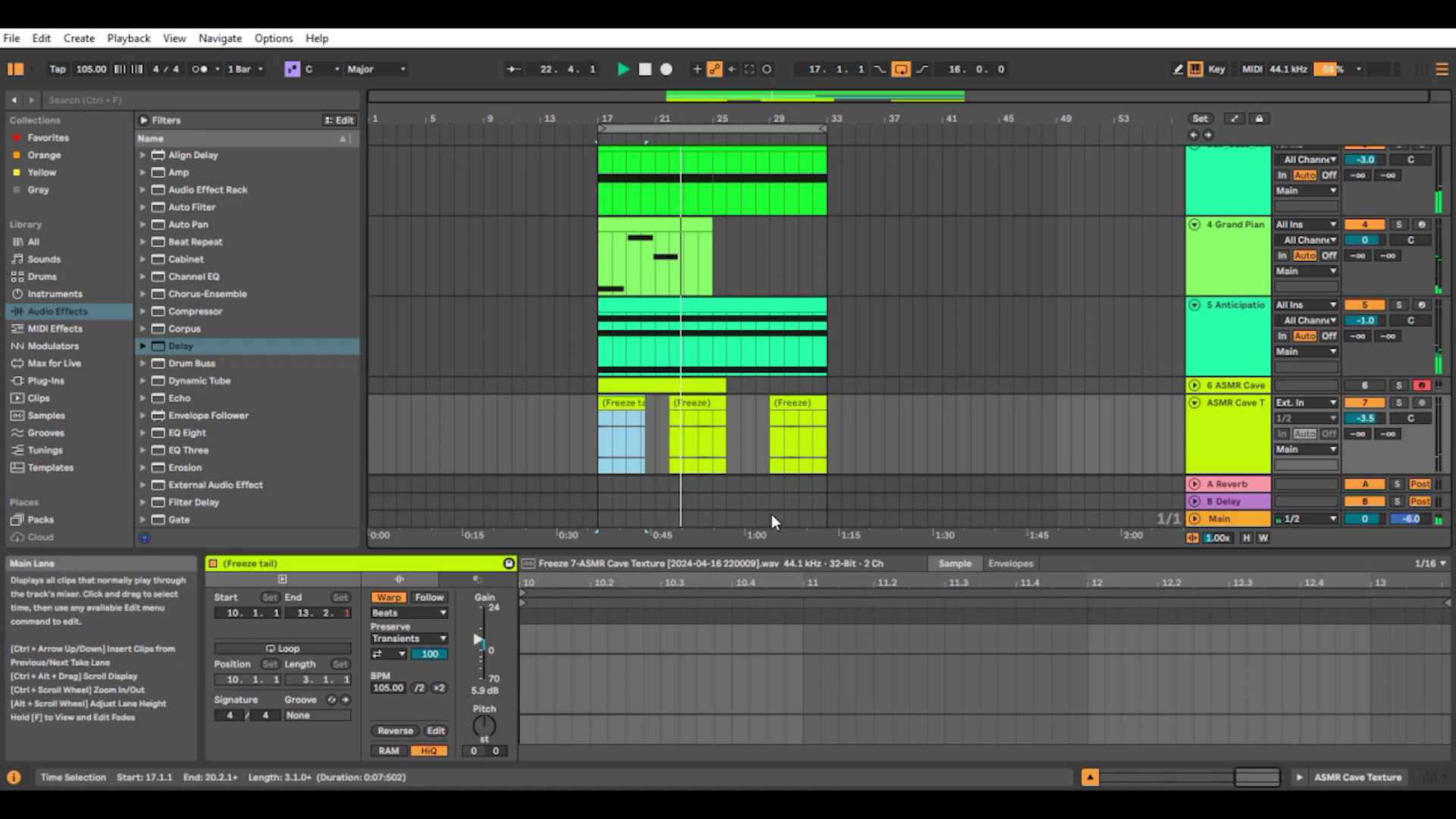
Step: Double the original tempo of the reversed frozen clip at bar 22 to 210 BPM, extending it to bar 29
click(707, 403)
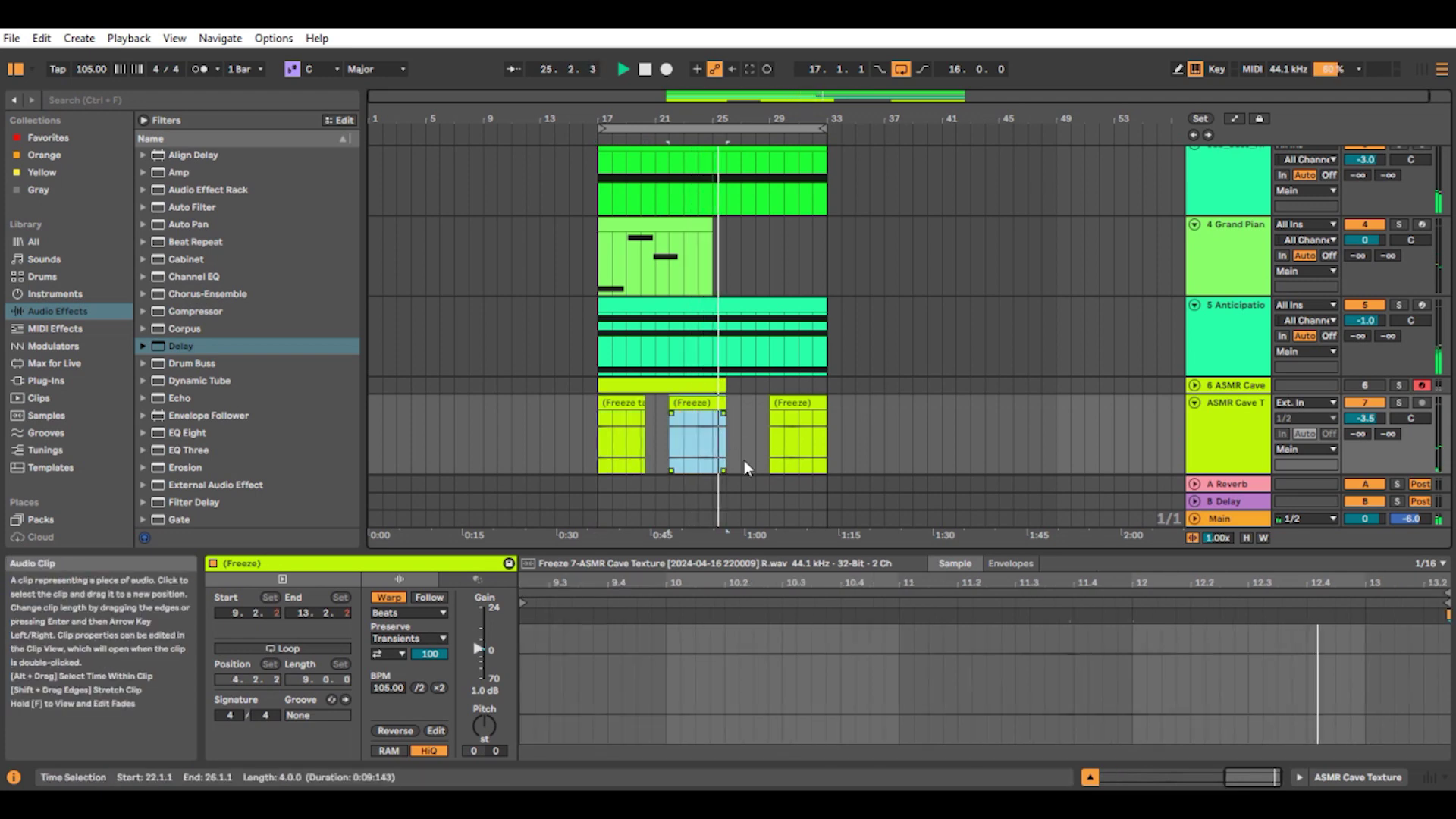
click(438, 688)
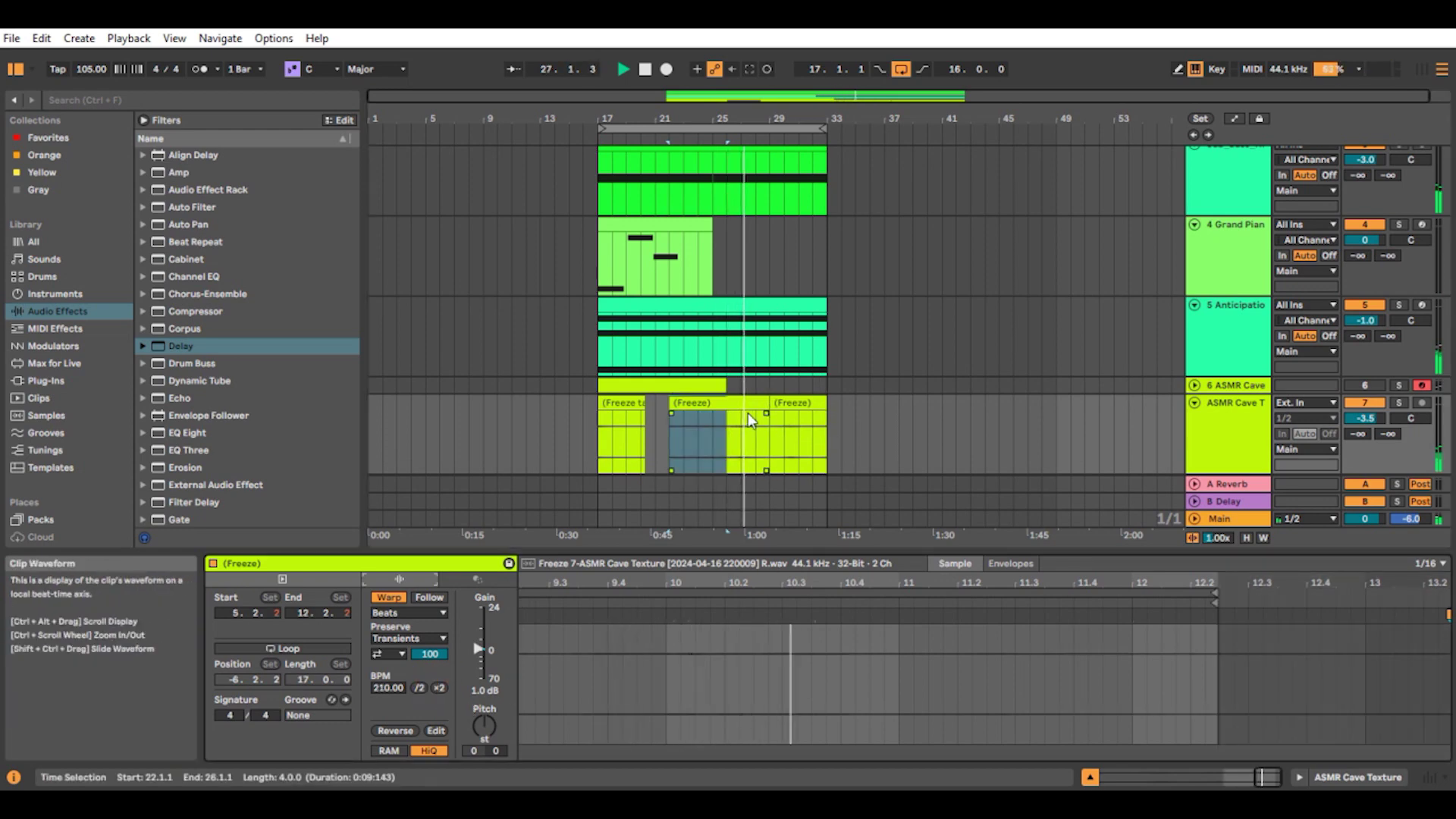
click(751, 424)
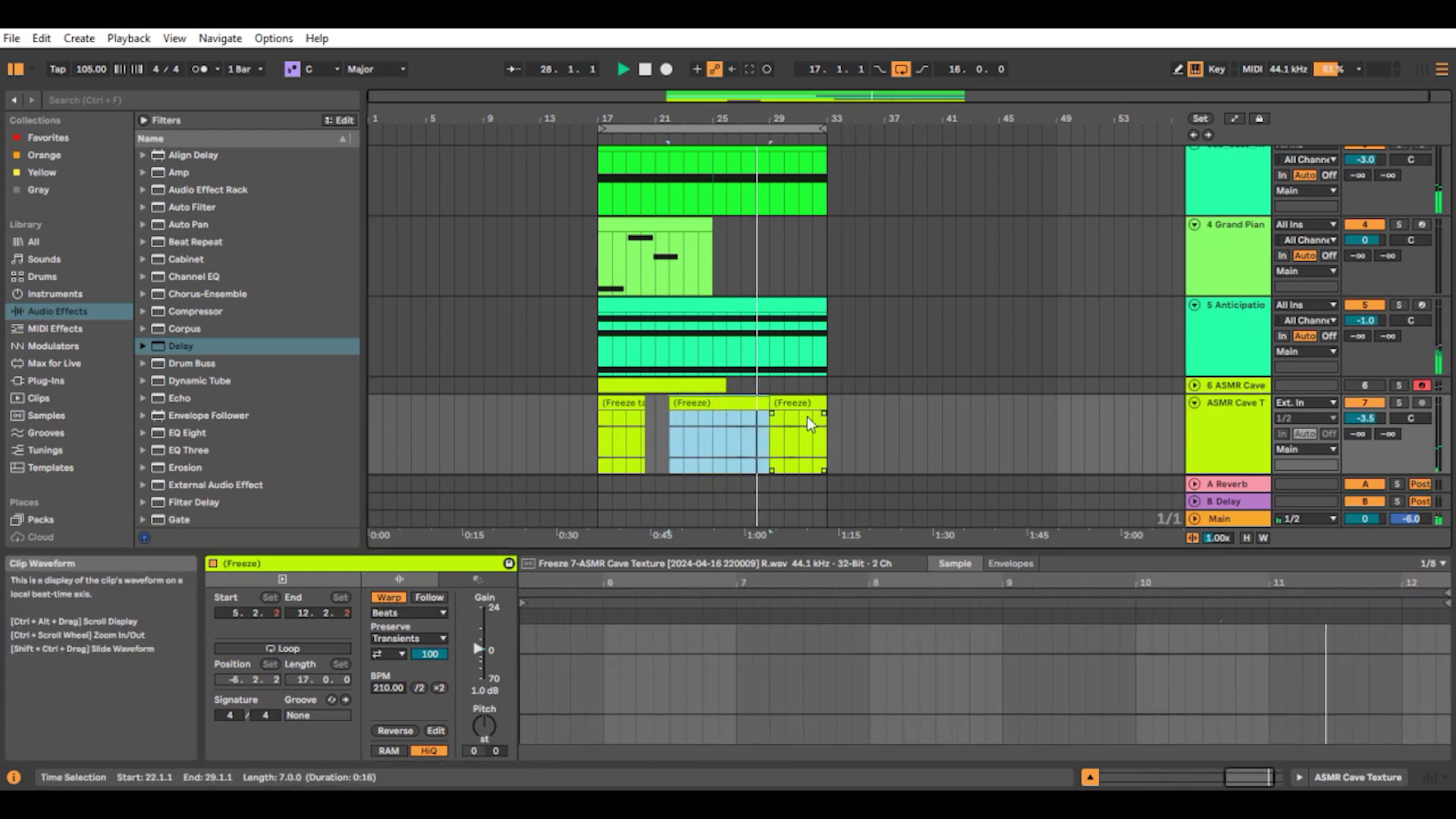
Step: Add a Reverb to the ASMR Cave Texture audio track and set its Dry/Wet to 100 %
click(1226, 403)
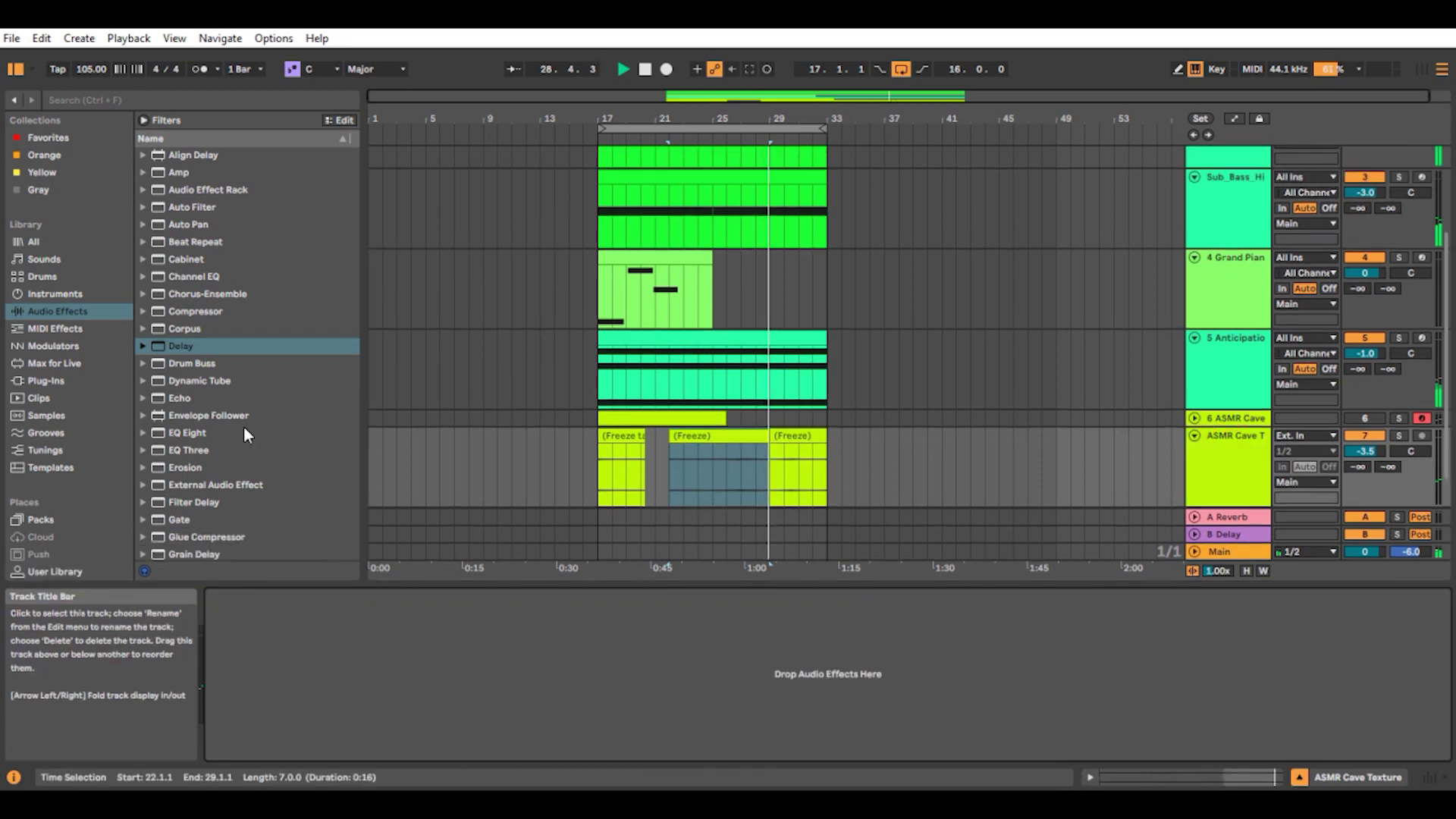
scroll(245, 444, down, 6)
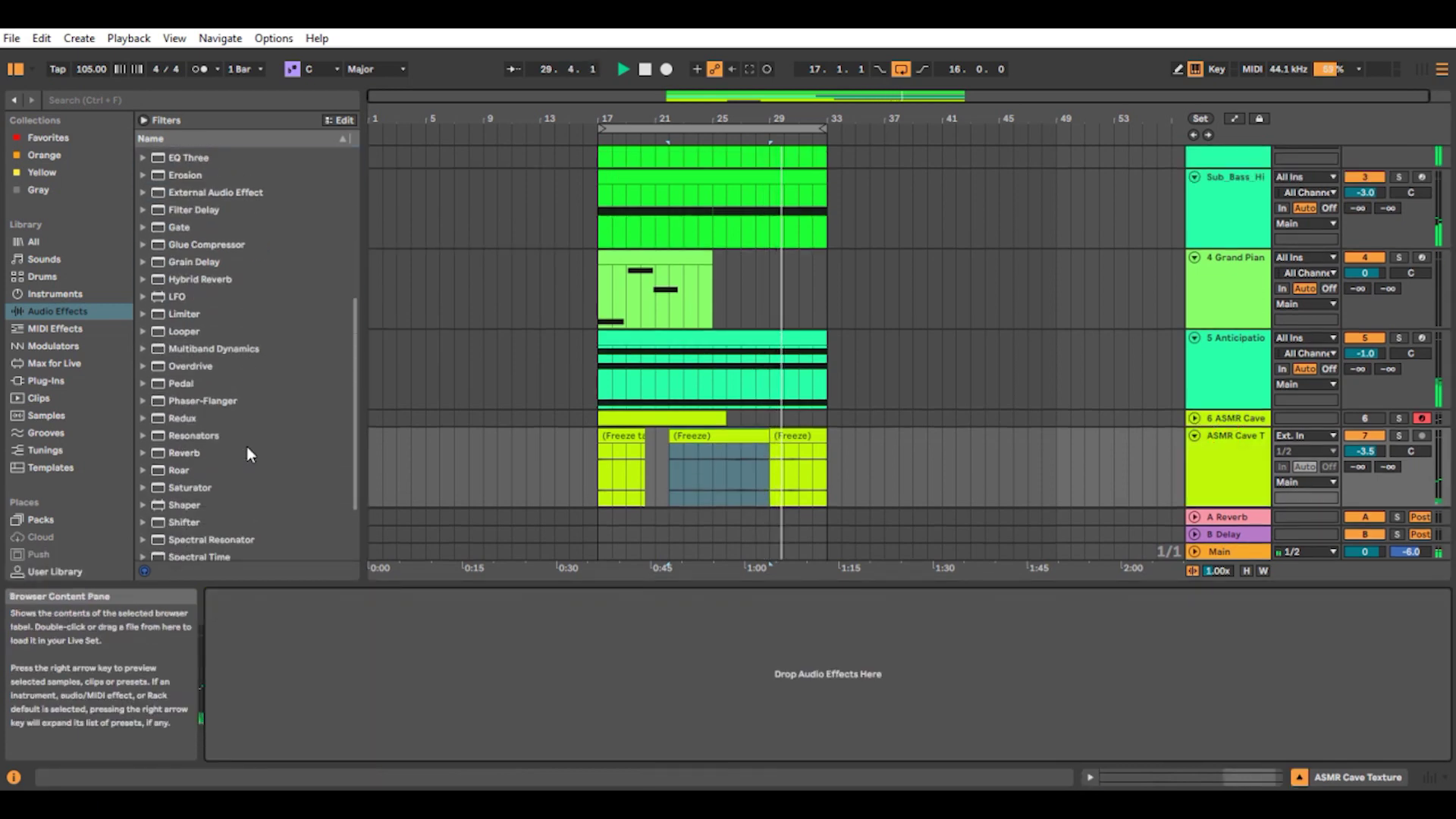
drag(175, 453, 701, 667)
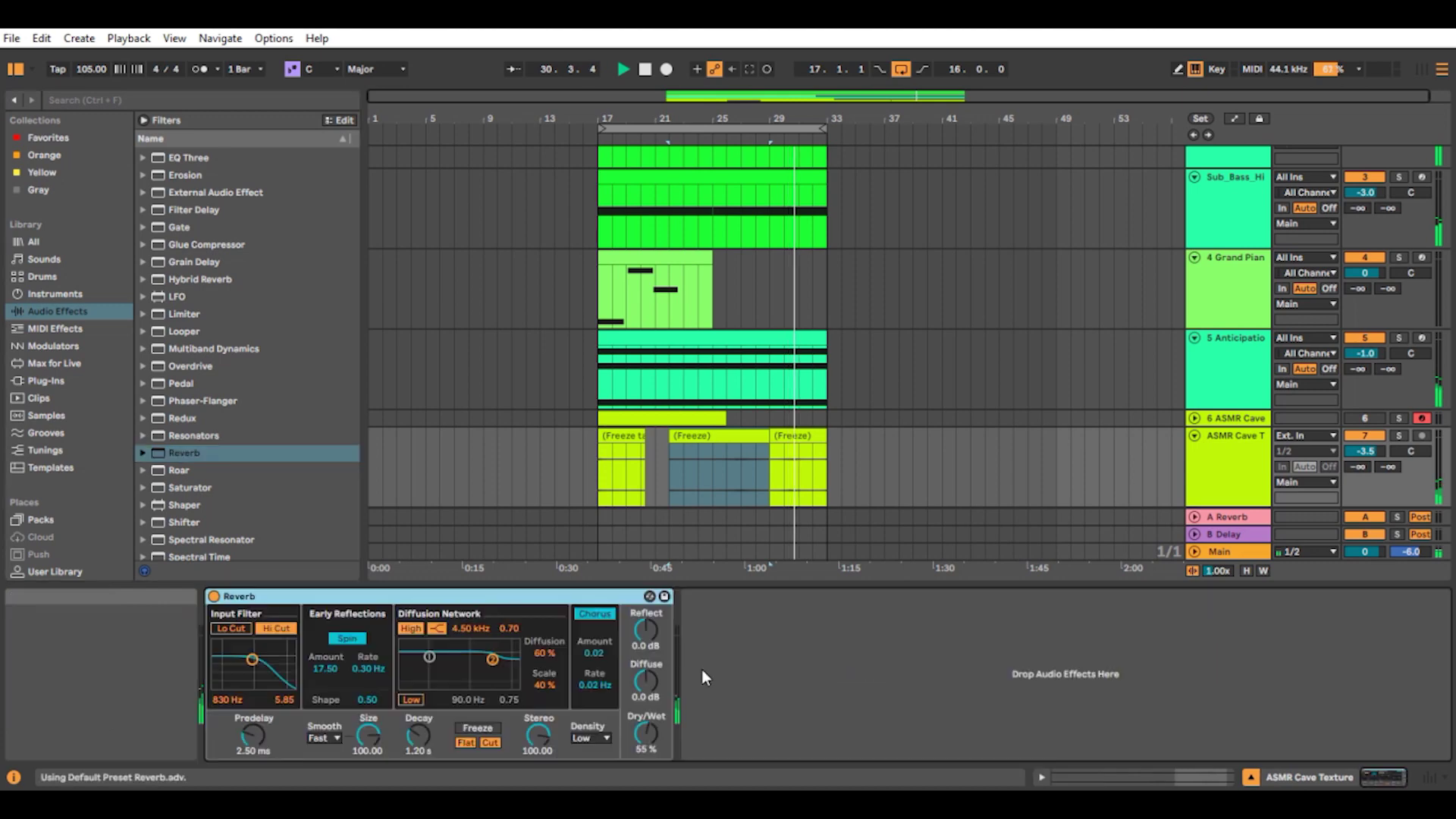
click(643, 736)
drag(643, 734, 643, 706)
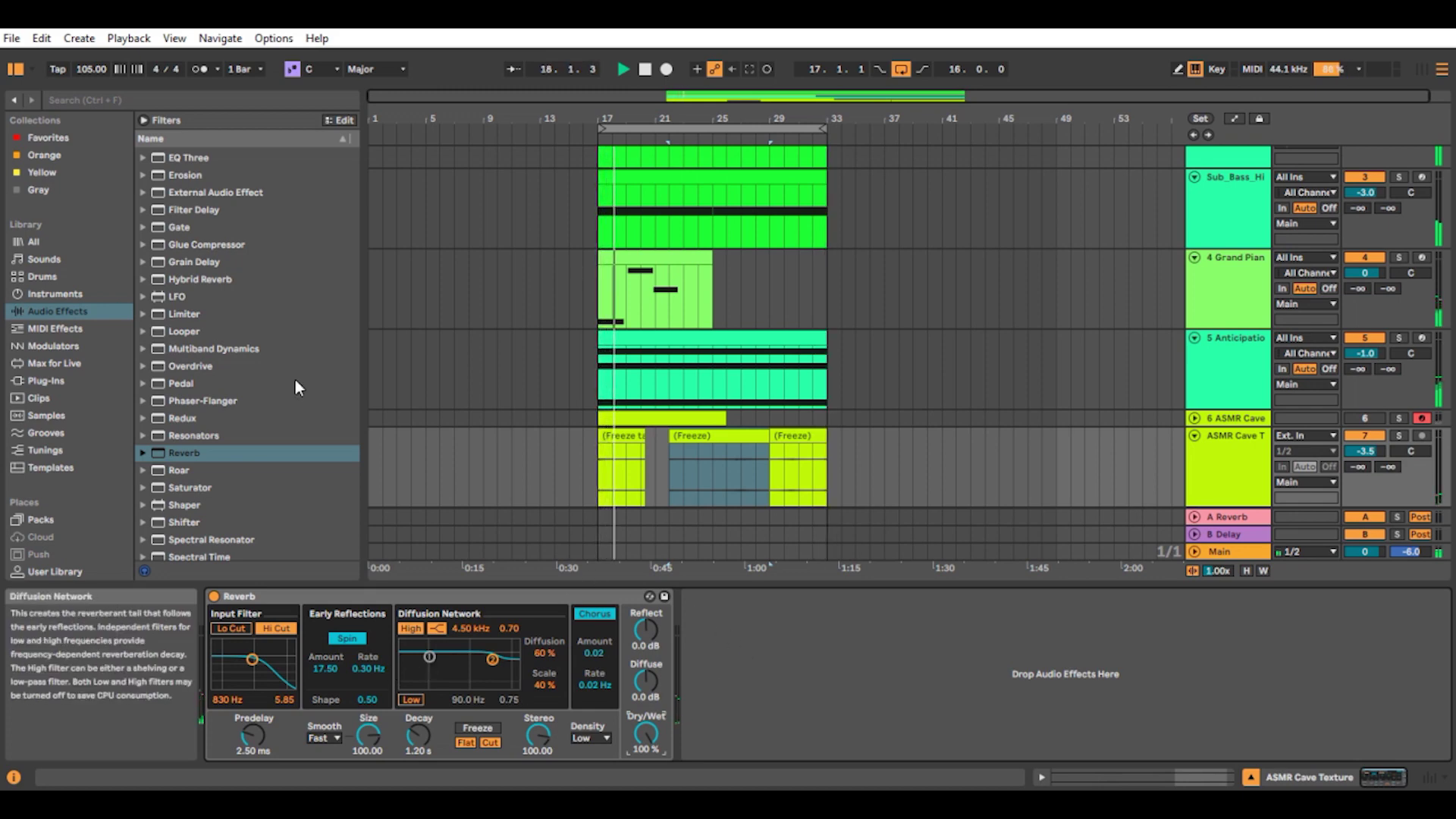
Step: Insert a Delay ahead of the Reverb with its filter at 1.82 kHz, width 4.64, and Dry/Wet at 71 %
scroll(257, 269, up, 6)
mouse_move(180, 351)
mouse_down()
mouse_move(209, 391)
mouse_move(218, 646)
mouse_up()
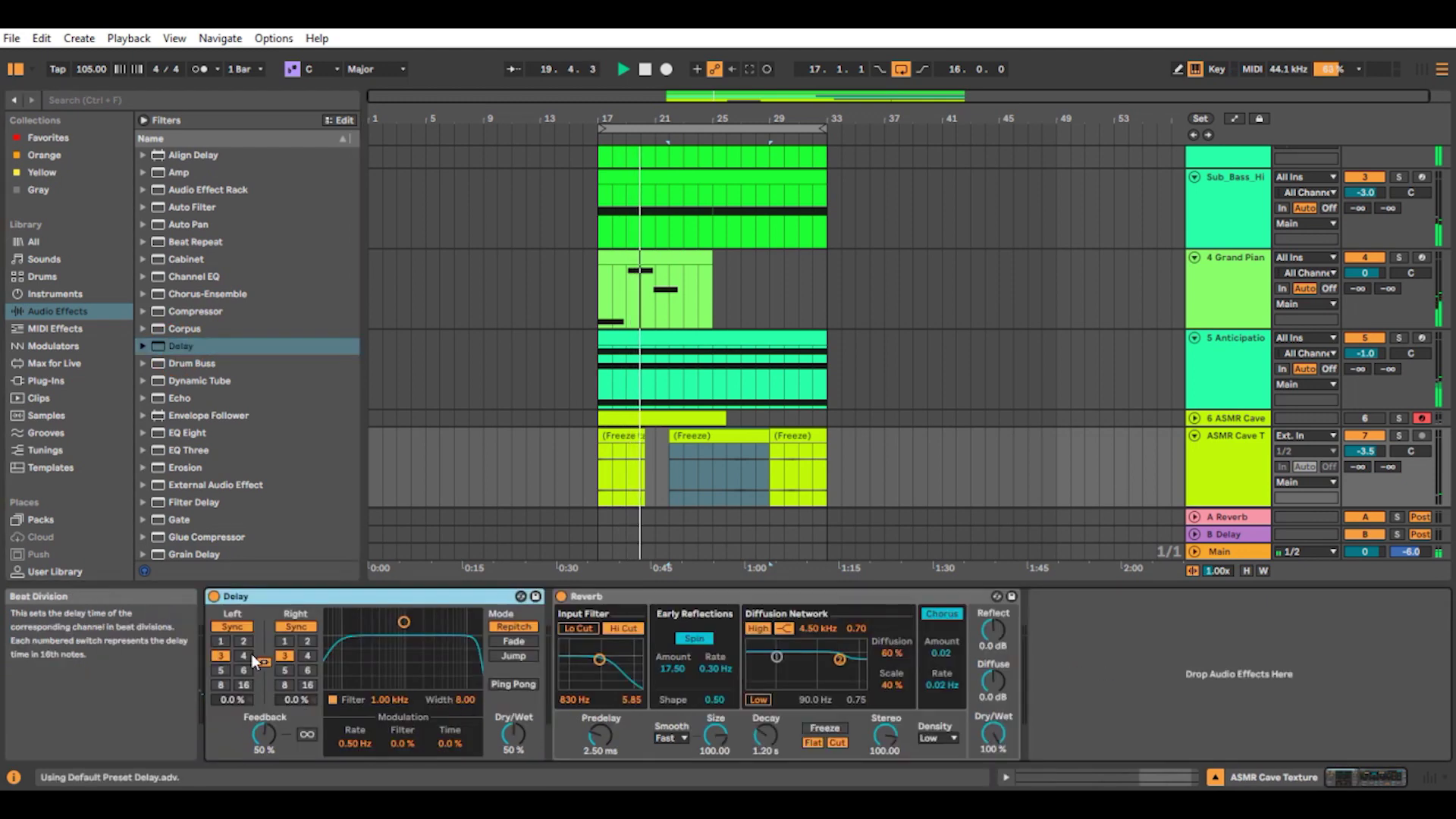
drag(416, 645, 419, 649)
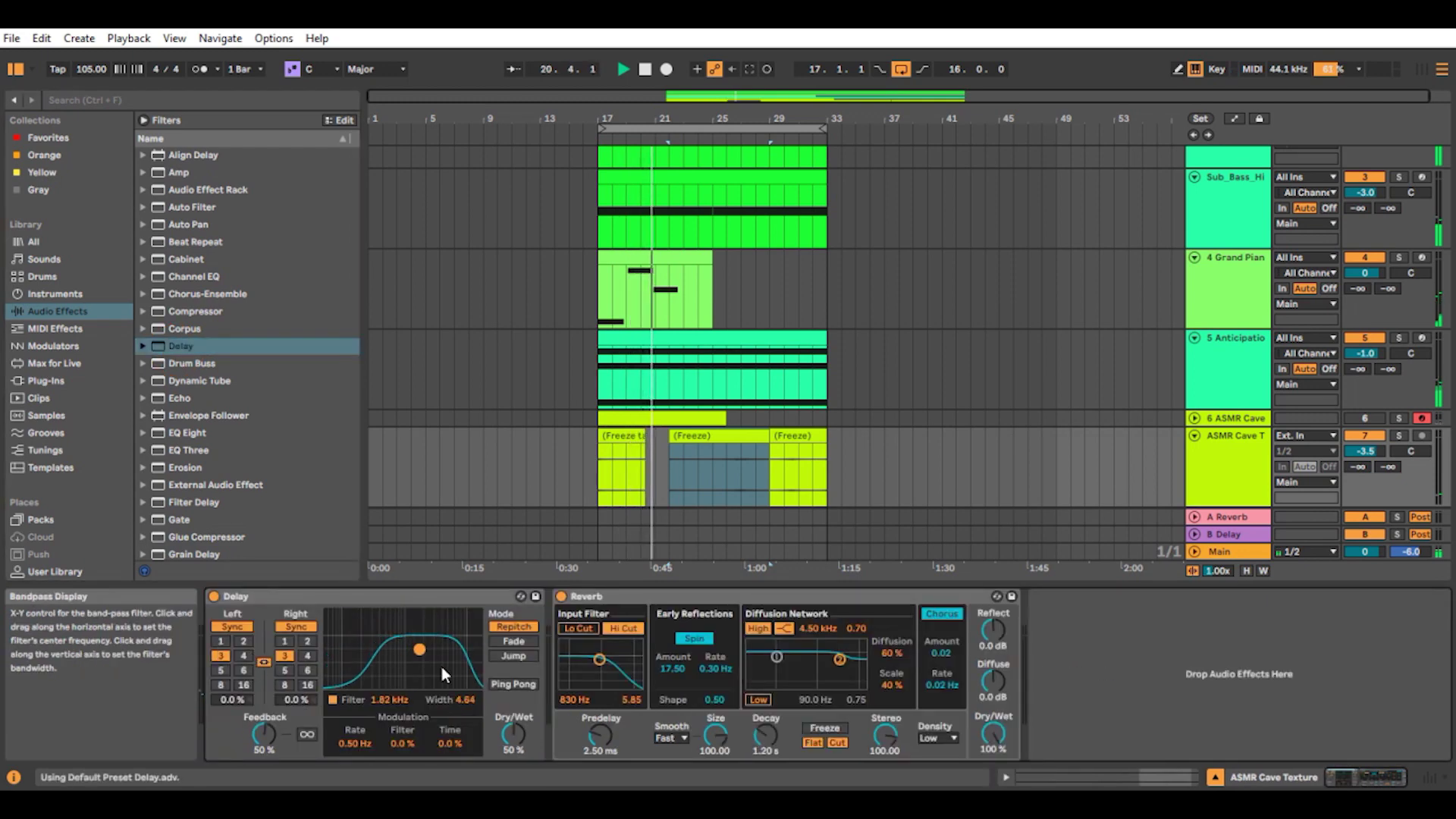
drag(515, 732, 547, 578)
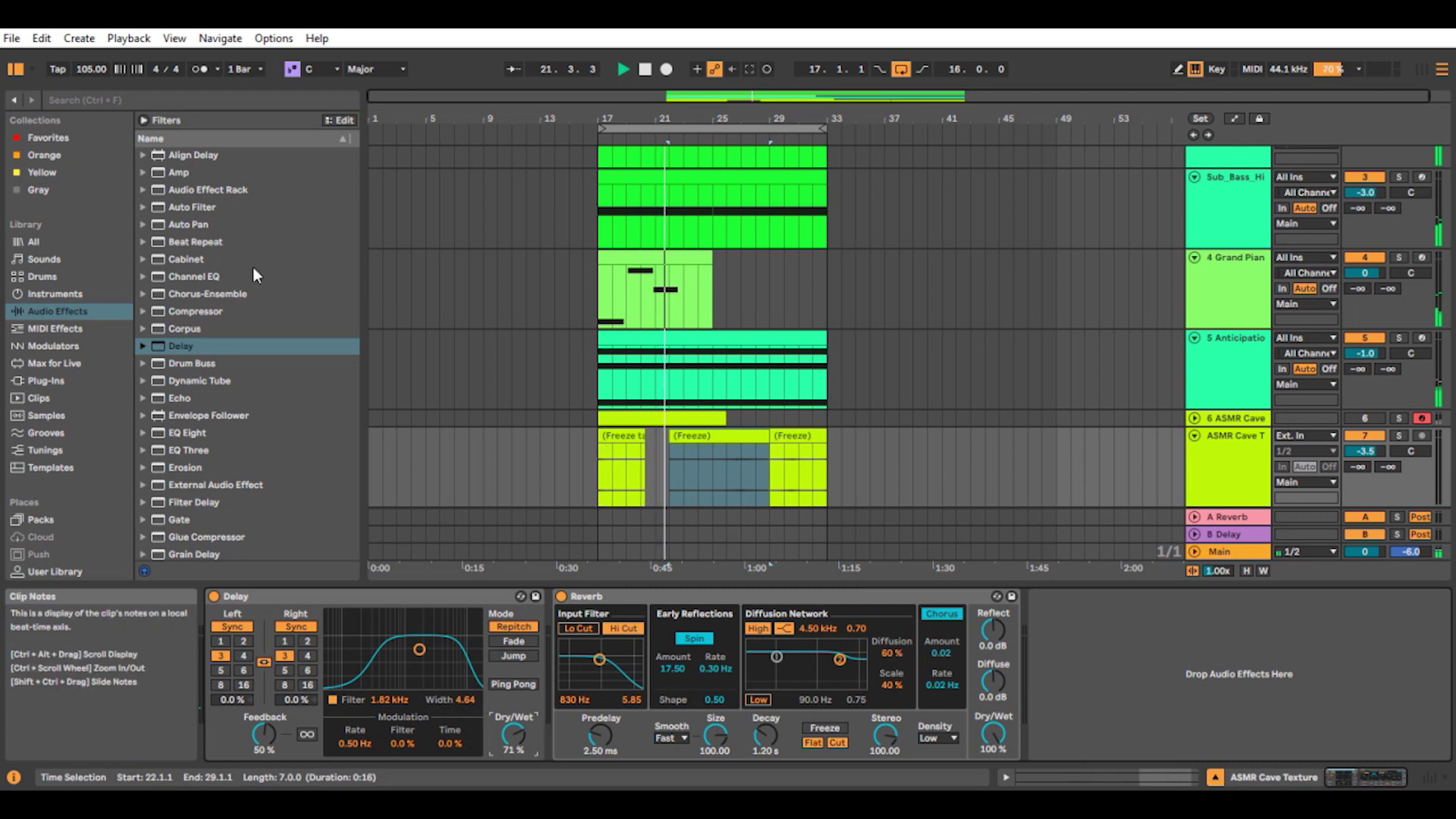
Step: Insert a Utility ahead of the Delay and raise its output gain to 9.44 dB
scroll(188, 440, down, 8)
mouse_move(182, 516)
mouse_down()
mouse_move(223, 666)
mouse_move(301, 646)
mouse_up()
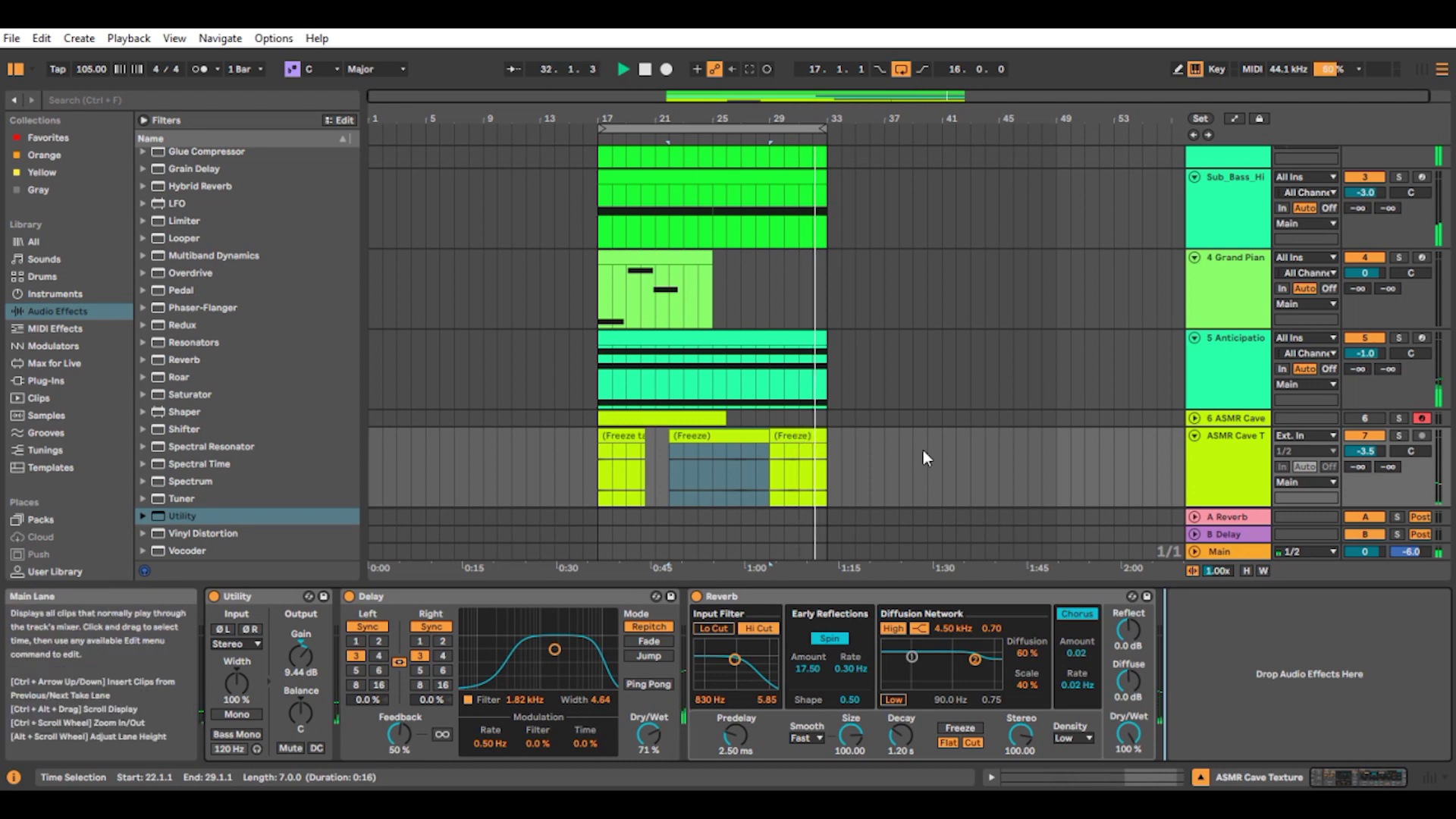
click(899, 455)
Step: Shorten the freeze tail clip at bar 17 to two bars and reverse it
click(617, 446)
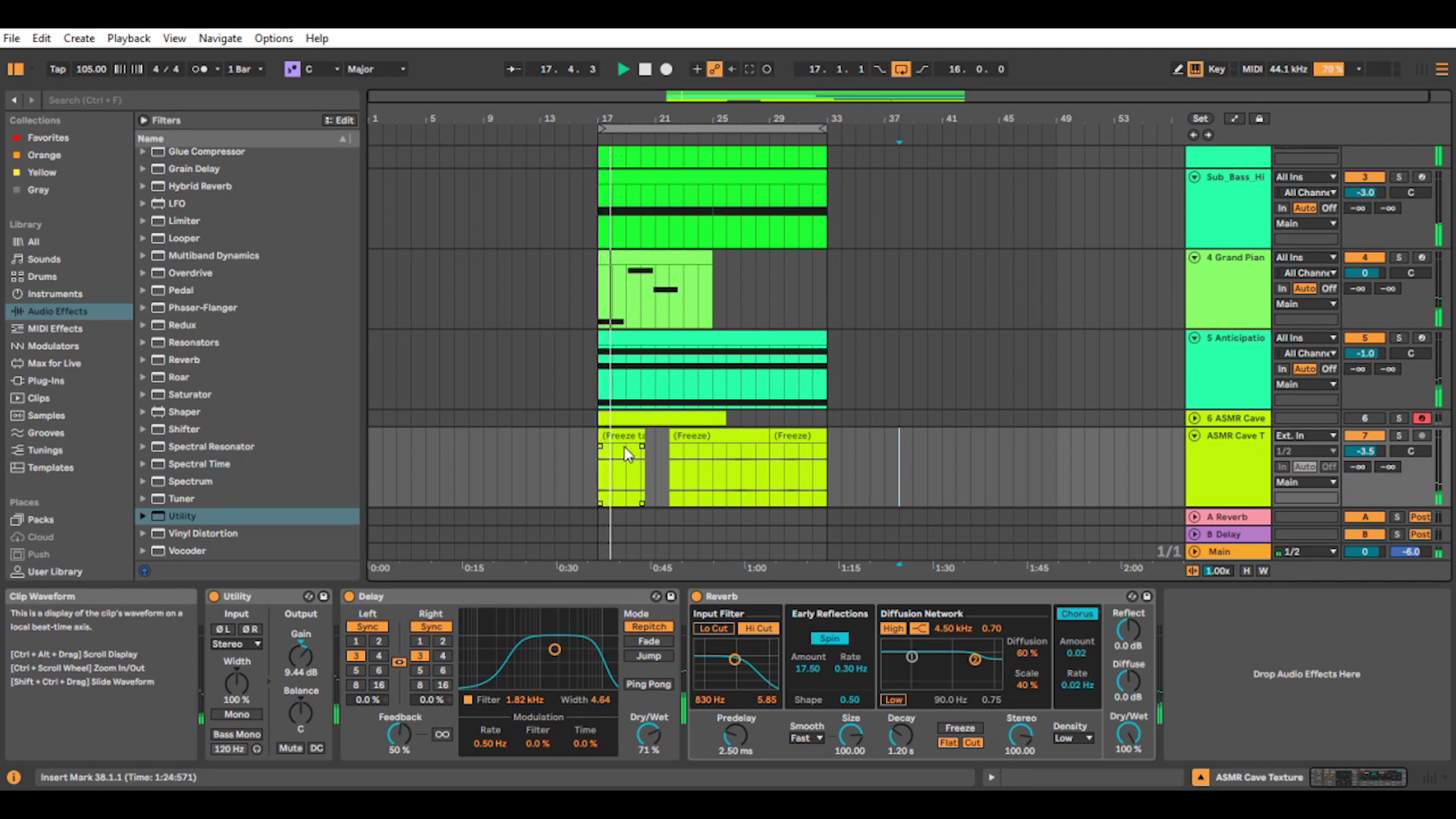
drag(642, 439, 624, 439)
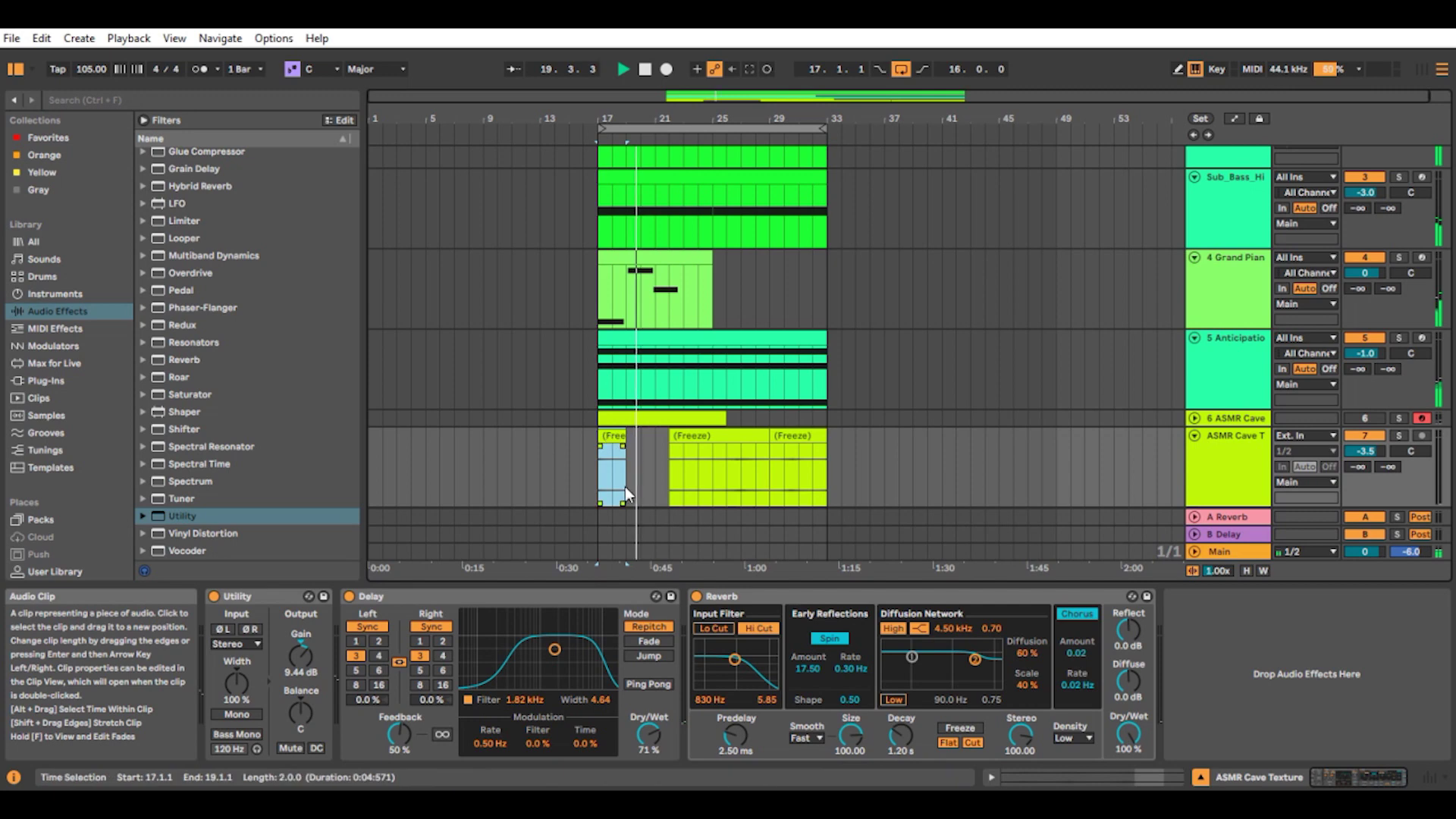
double_click(614, 438)
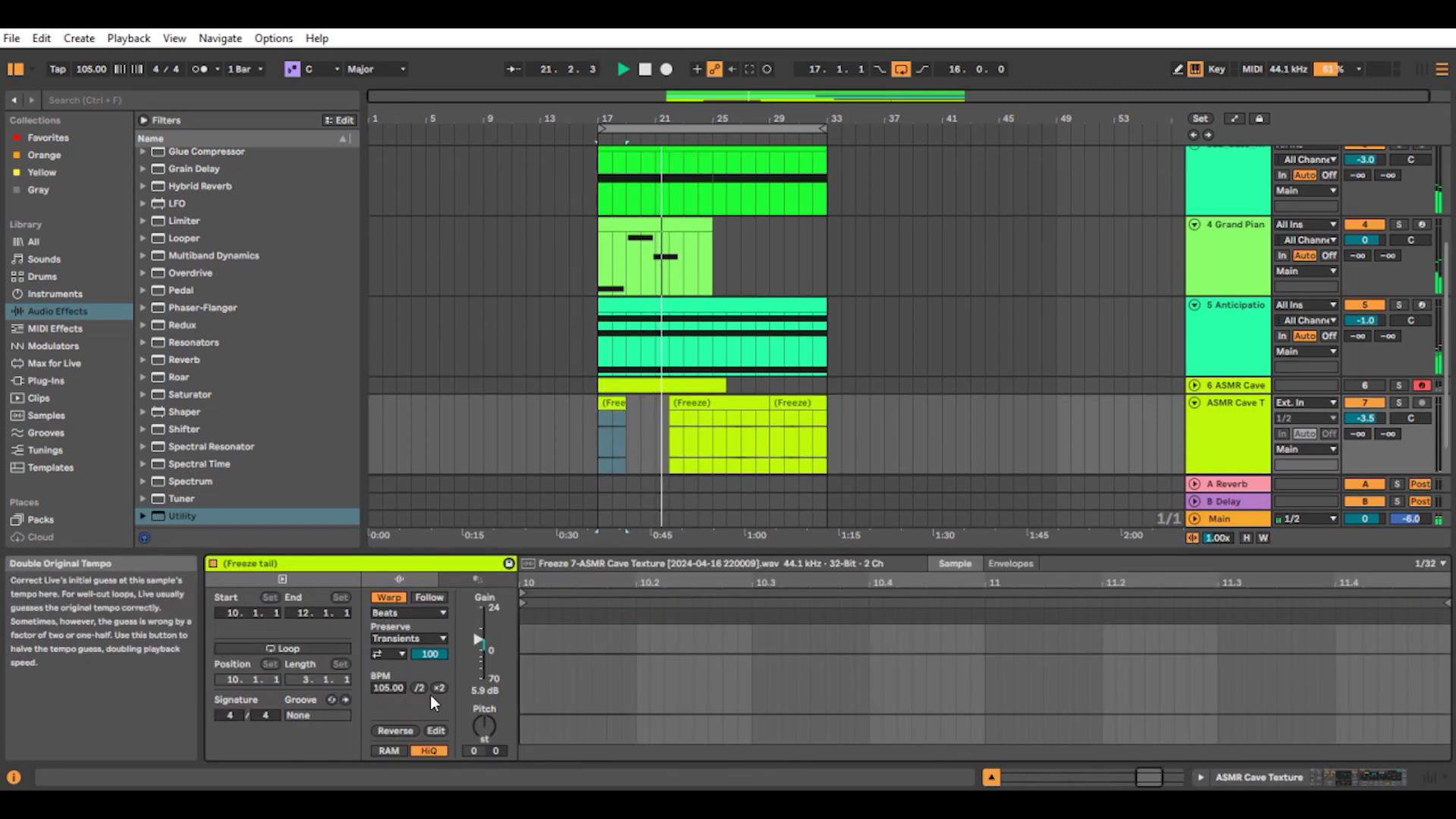
click(406, 733)
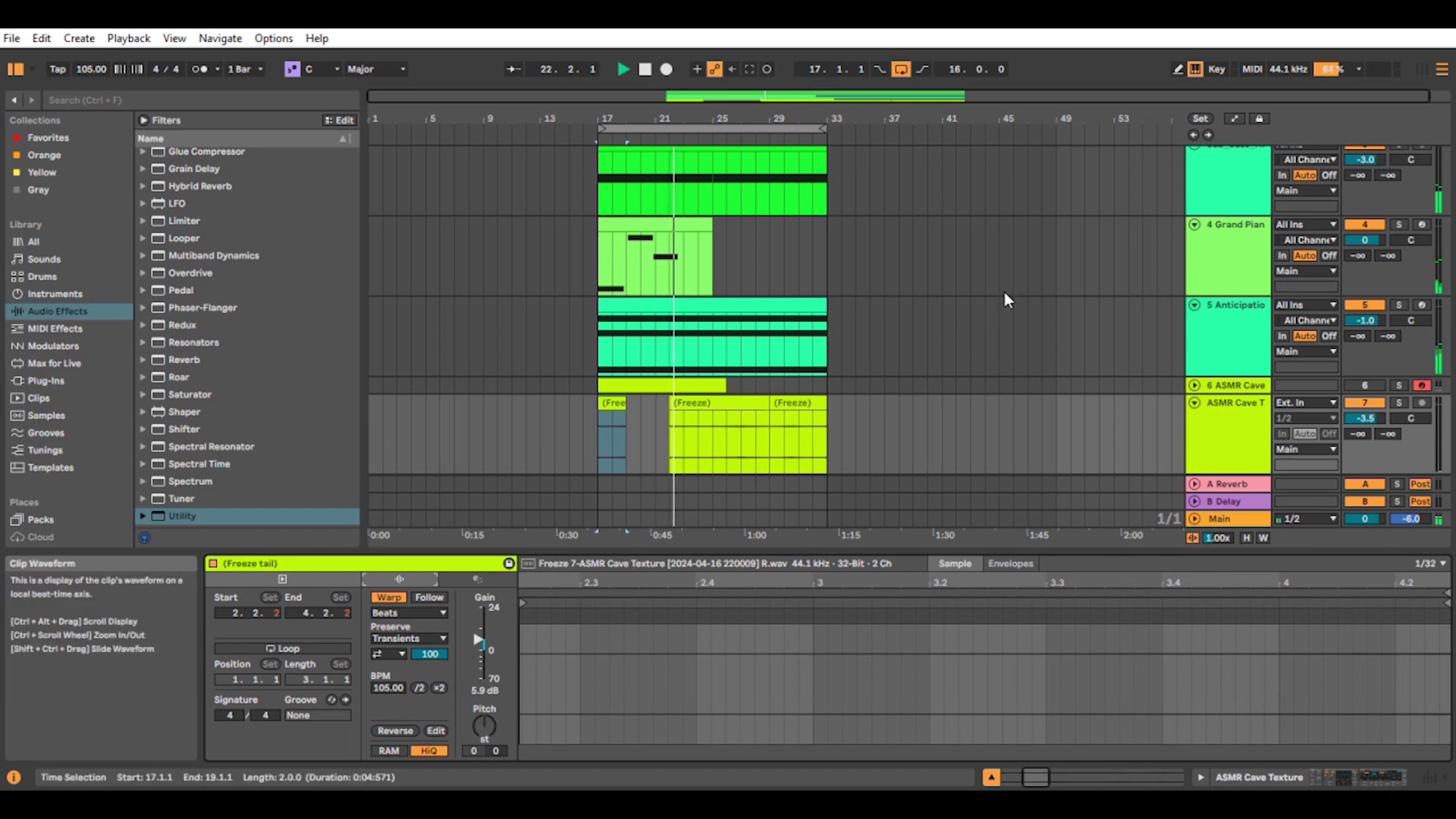
Step: Duplicate the reversed freeze tail clip to bar 19 and reverse the copy back to forward playback
click(612, 399)
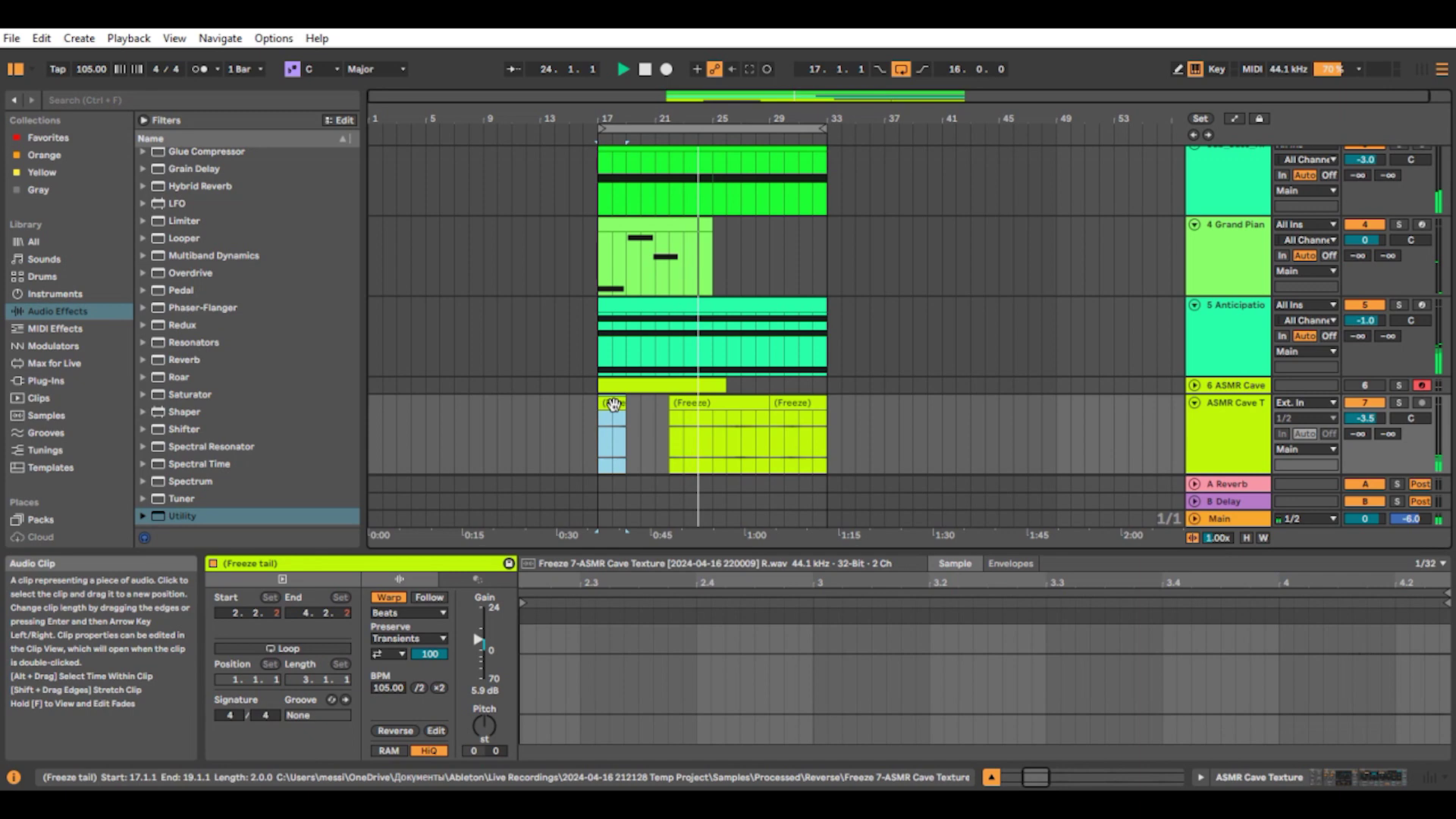
drag(613, 403, 640, 405)
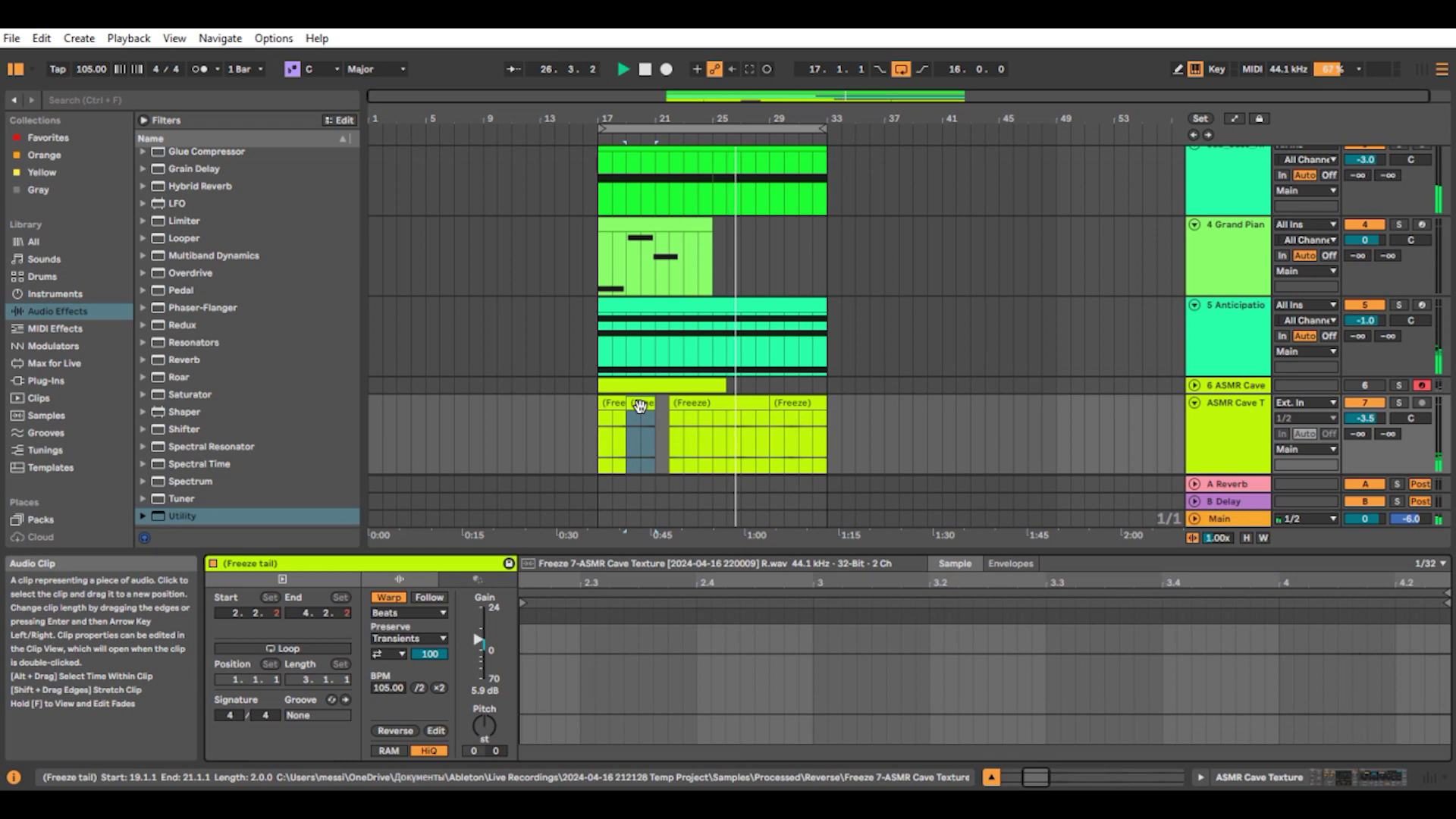
click(396, 730)
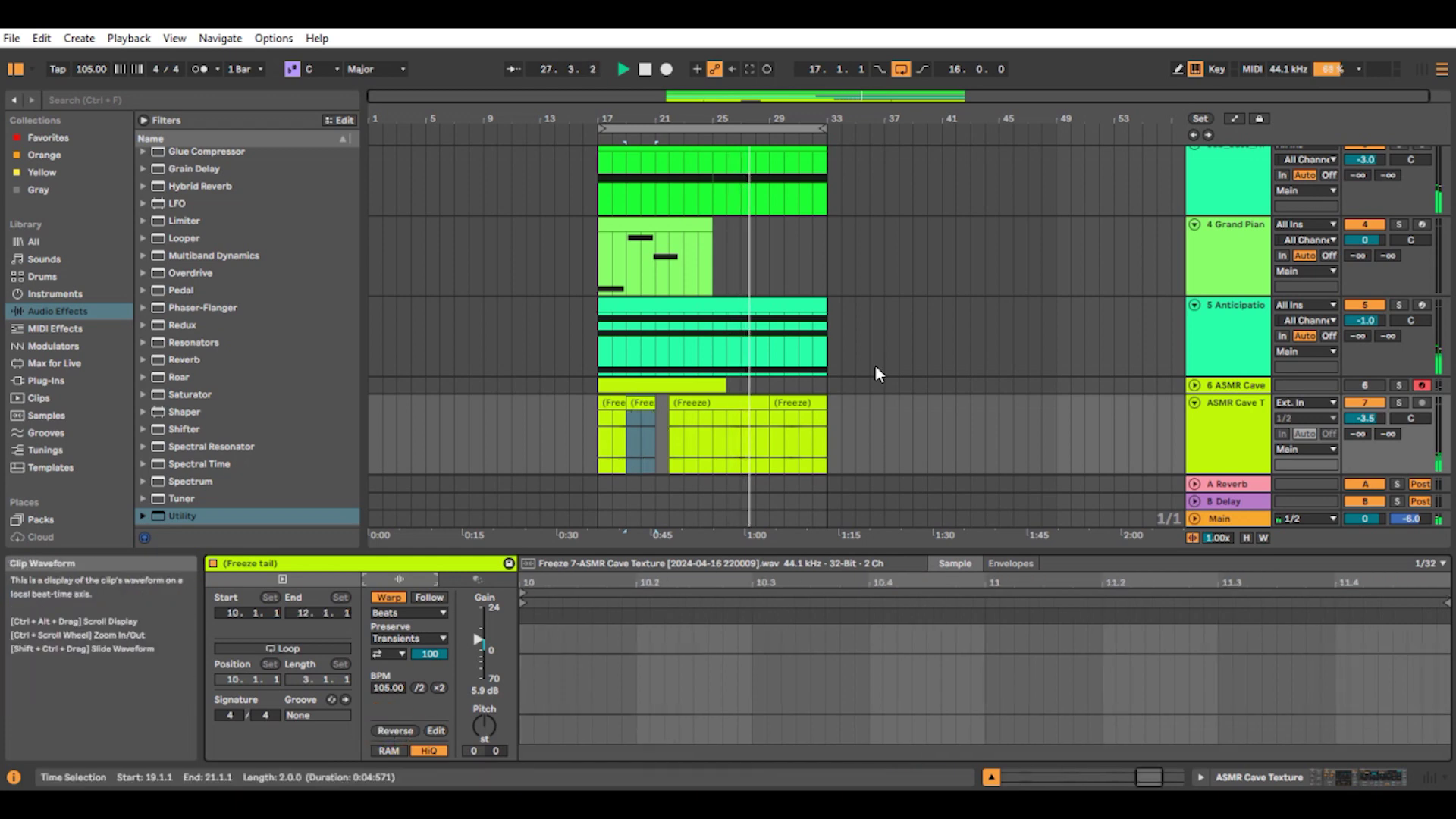
click(870, 419)
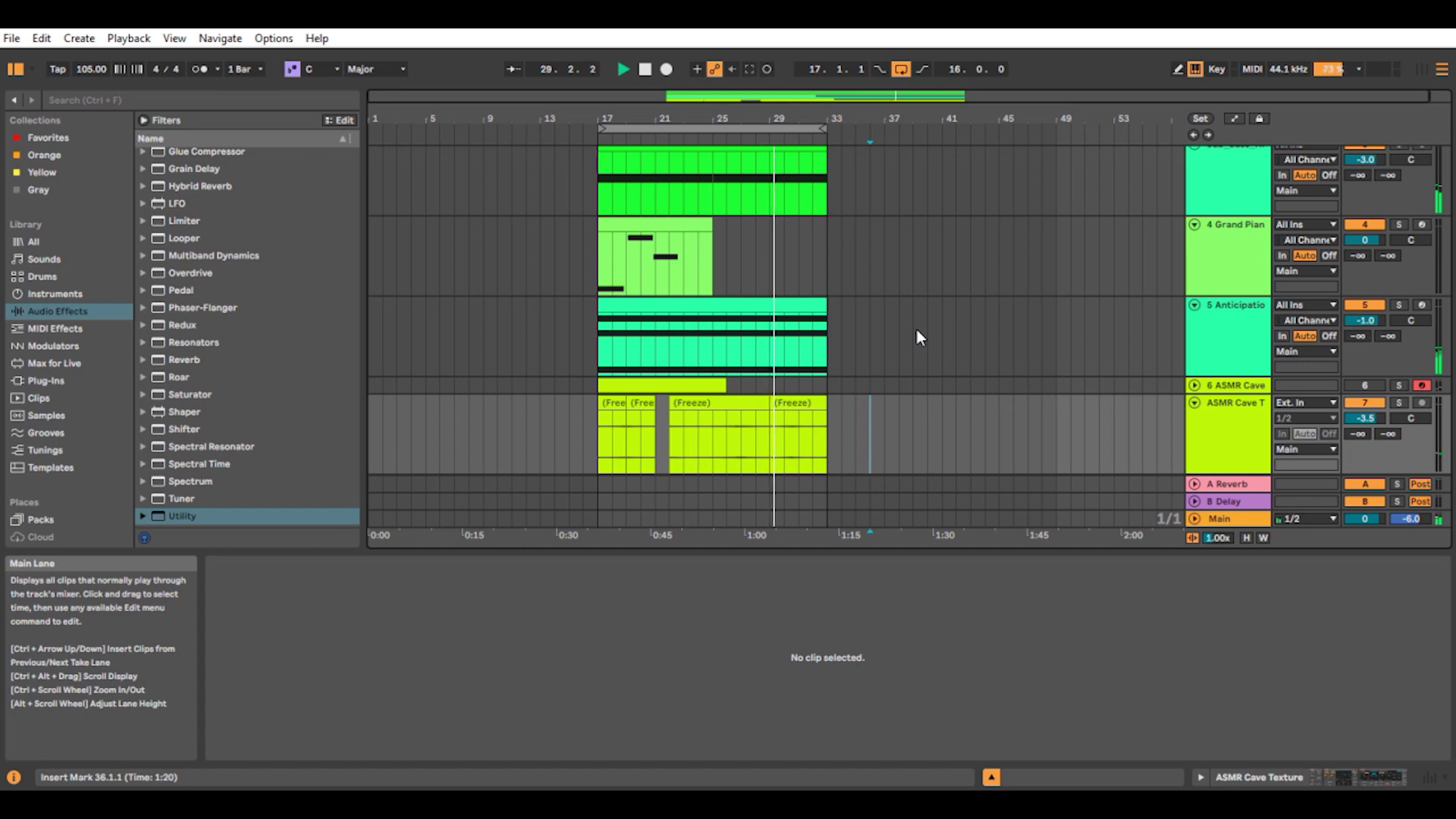
Step: Rename the ASMR Cave Texture audio track to Texture
right_click(1231, 406)
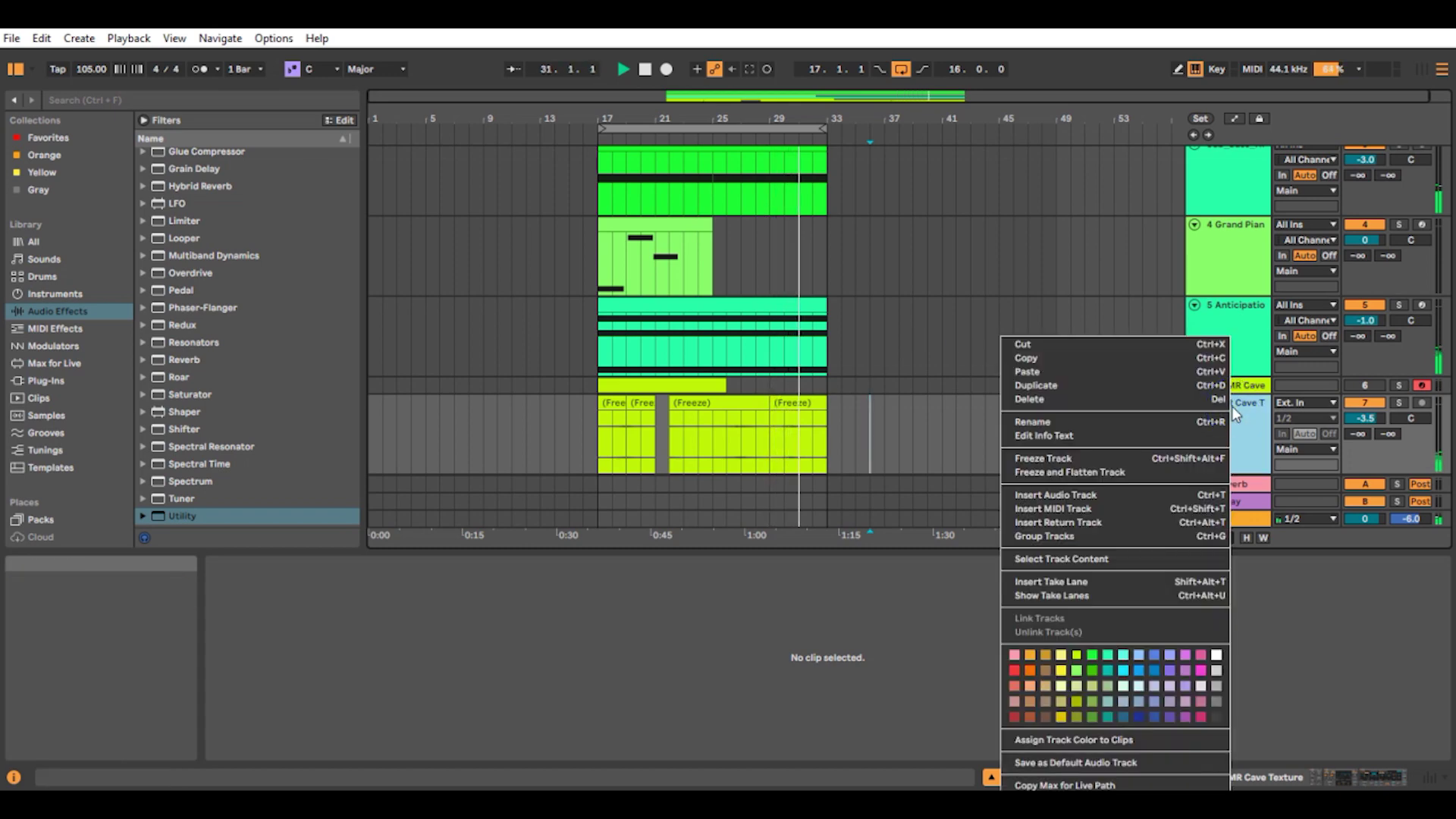
click(1062, 435)
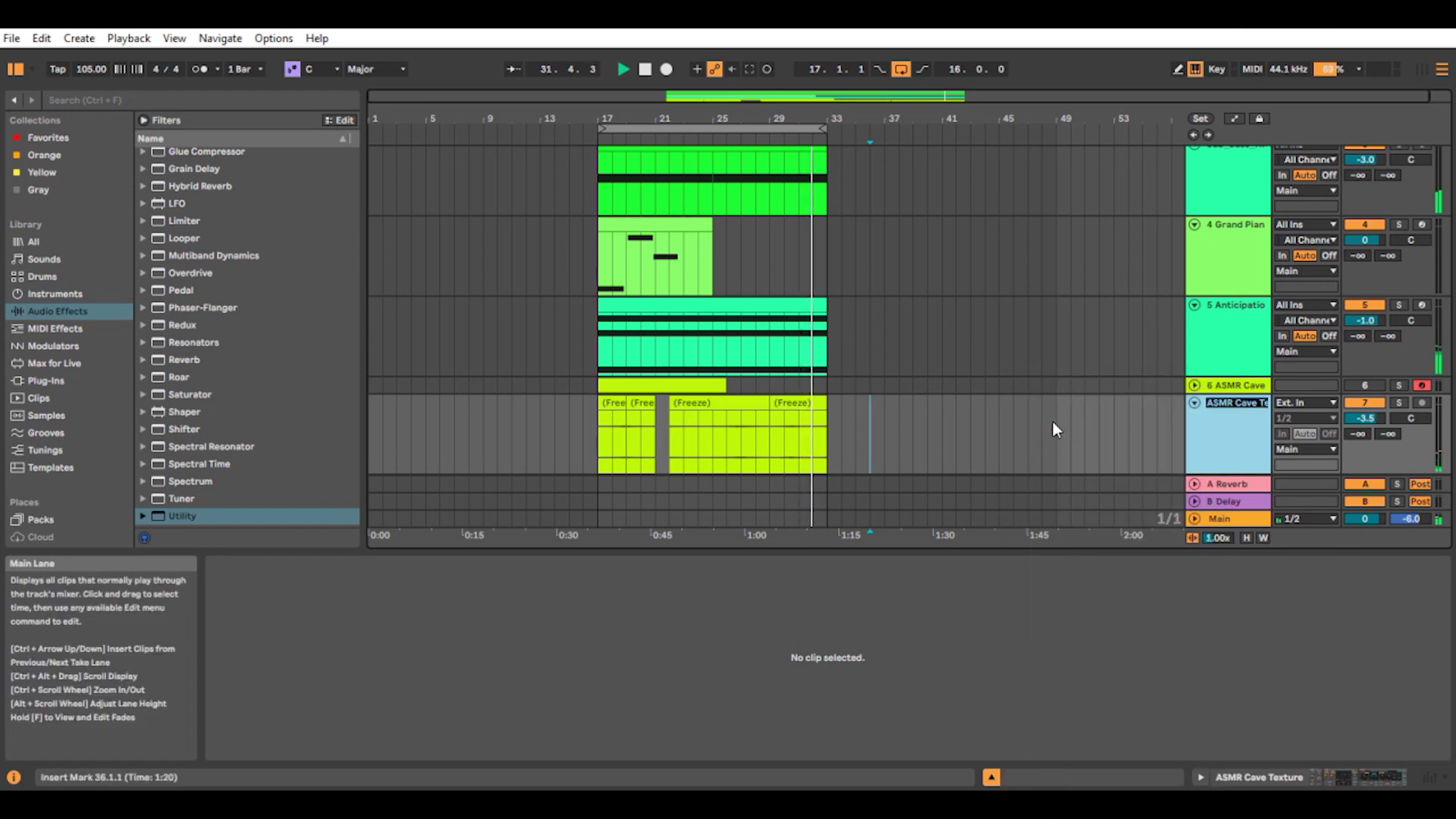
text(Tex)
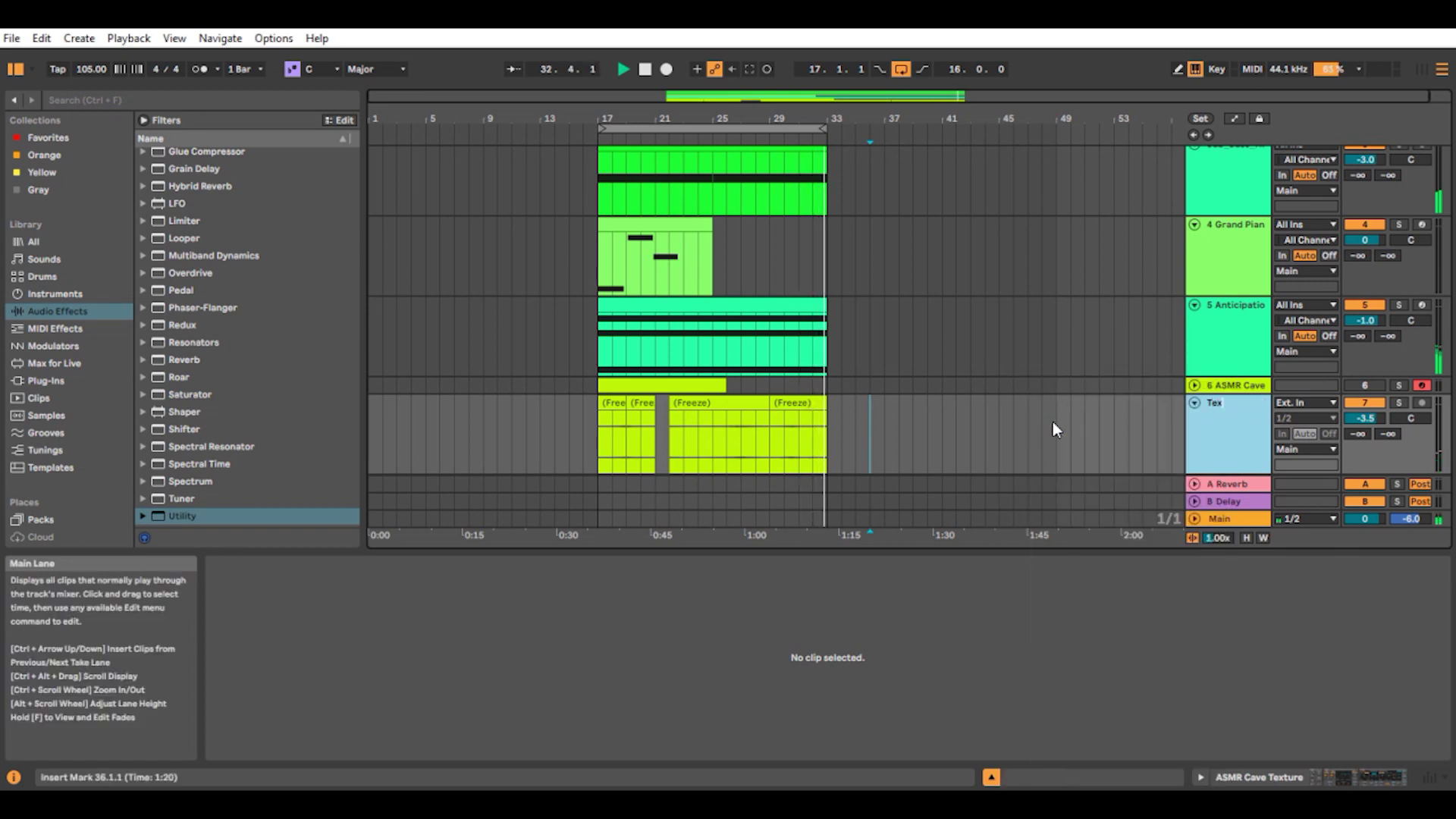
text(ture)
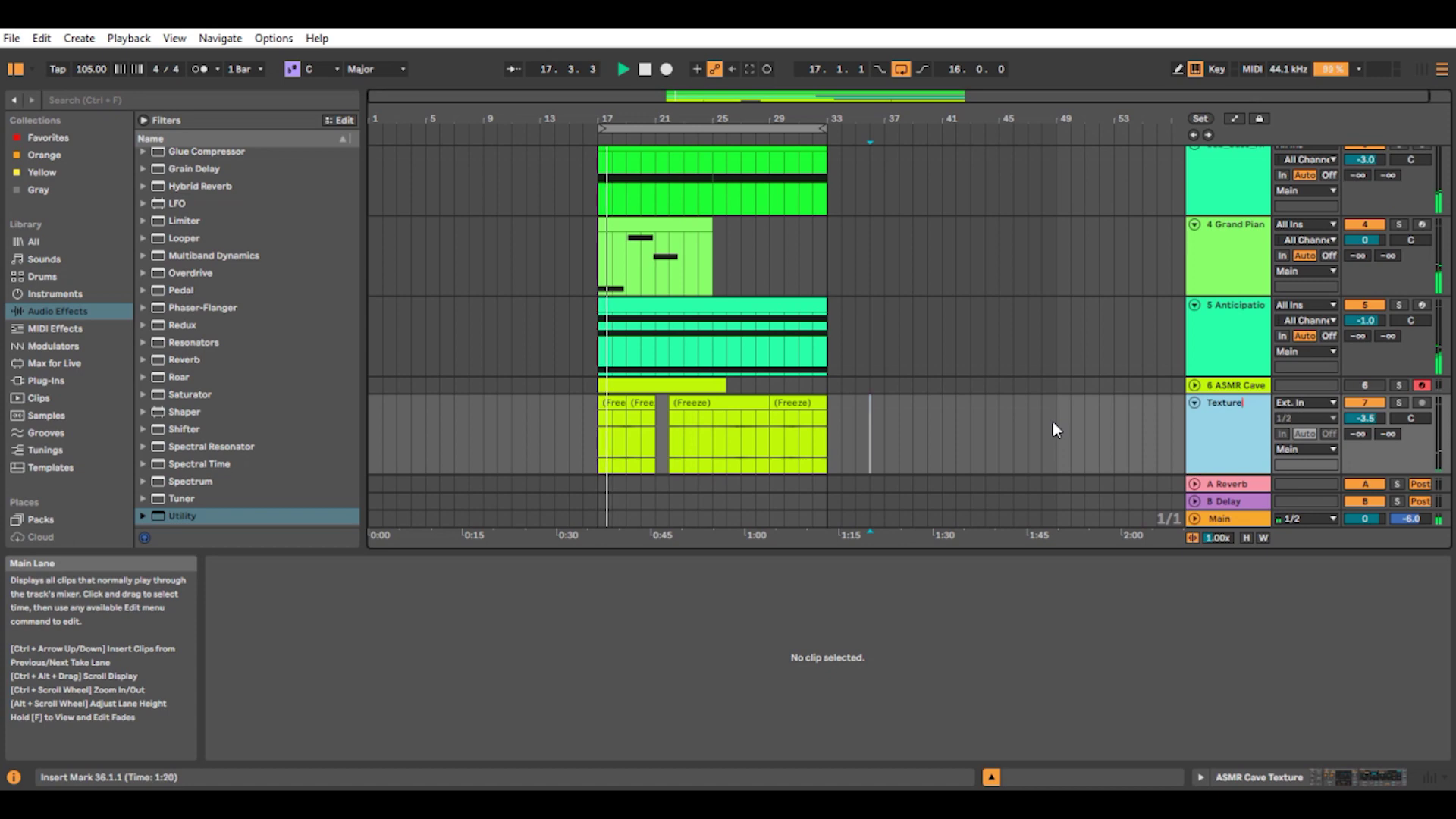
key(Return)
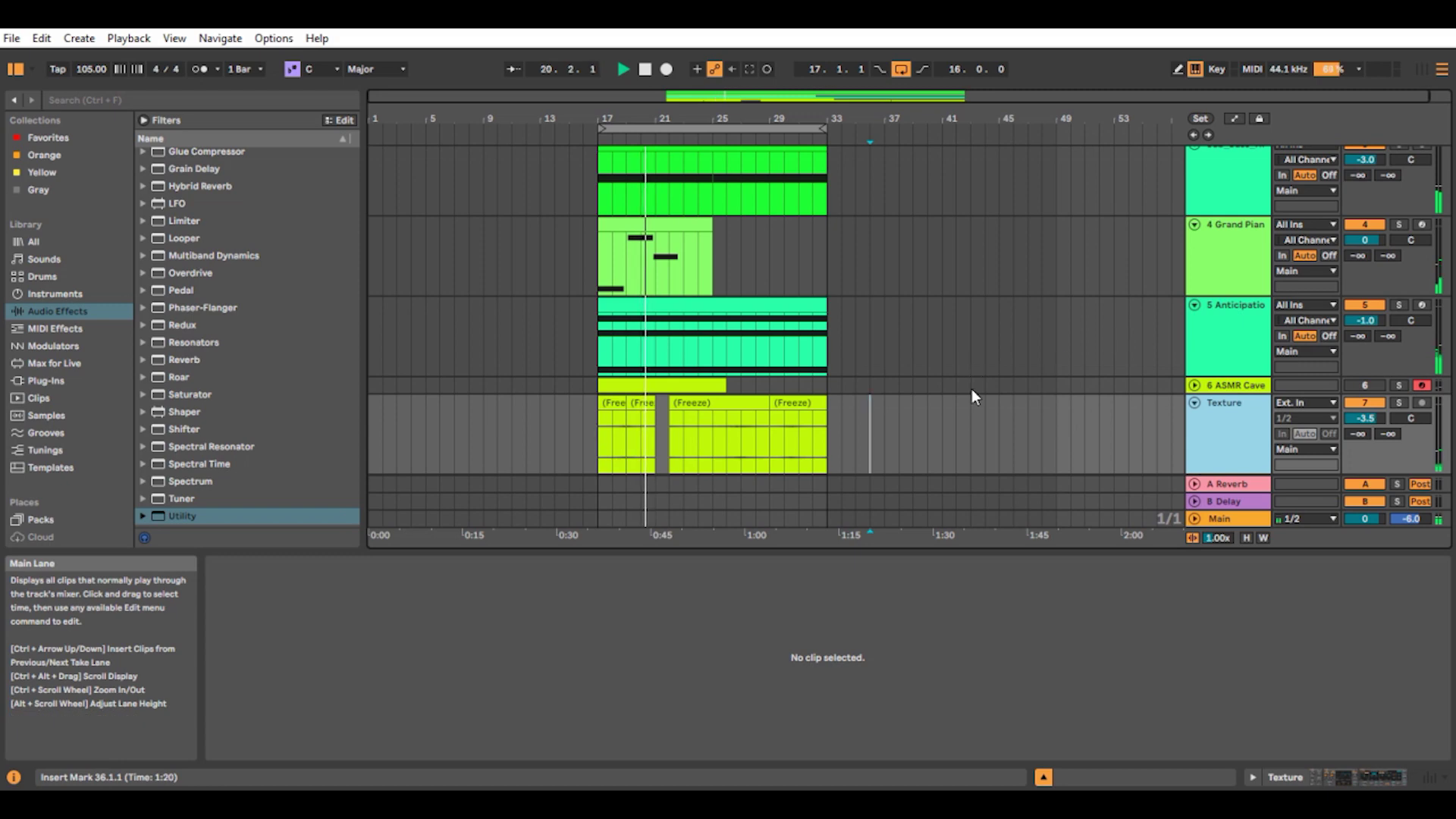
click(1194, 406)
scroll(1049, 292, up, 5)
scroll(1048, 302, down, 5)
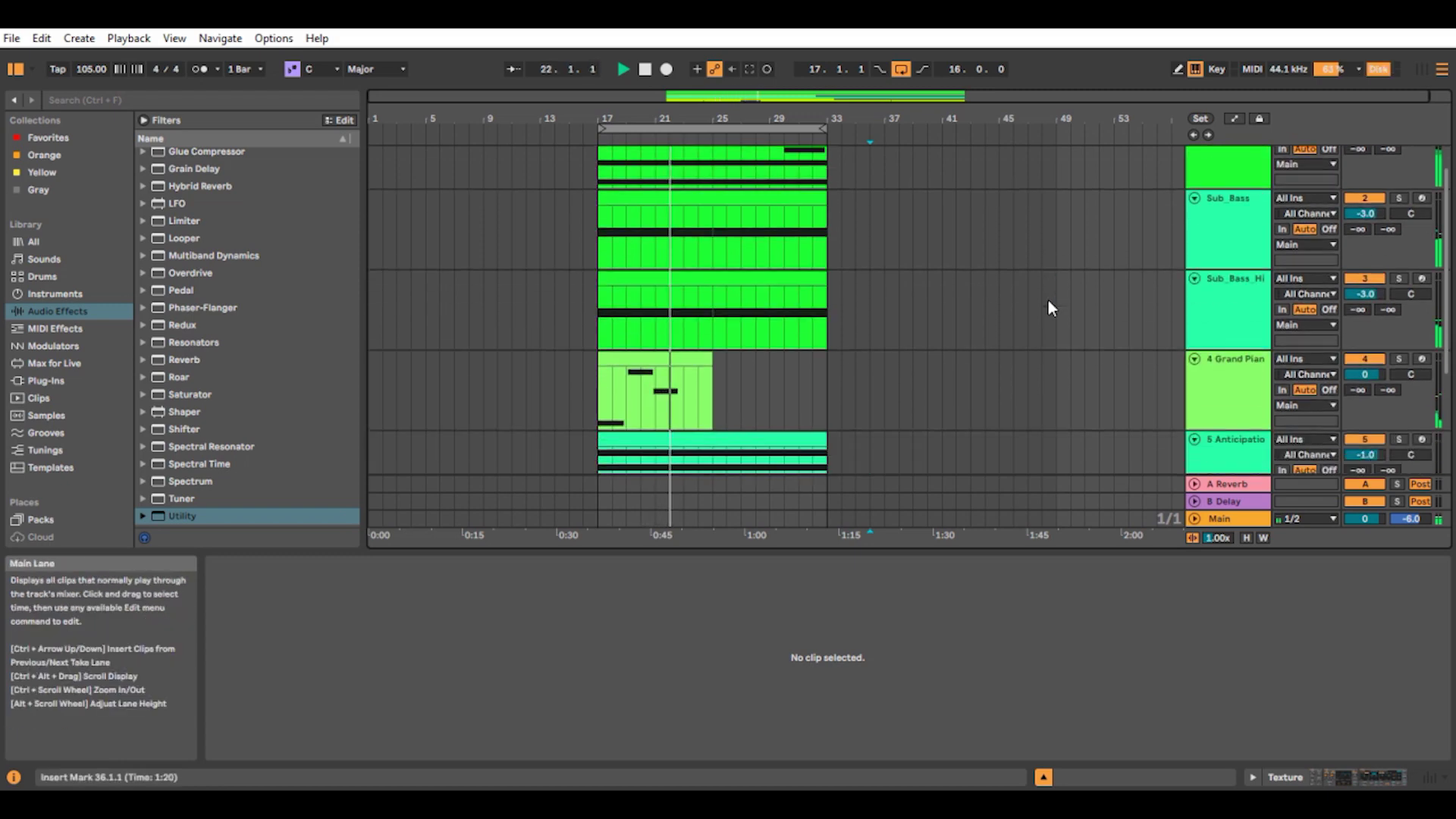
scroll(1048, 303, down, 2)
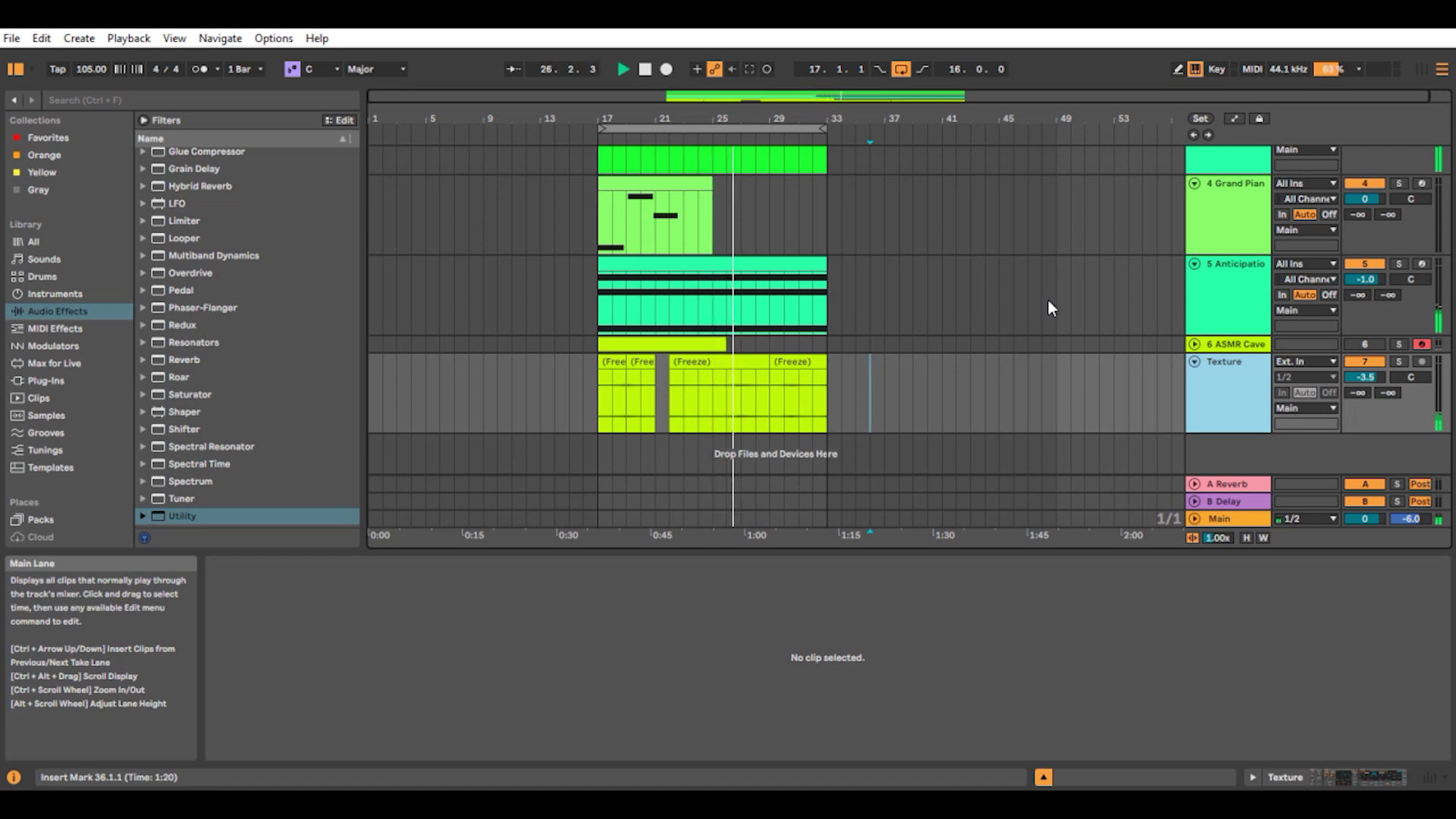
scroll(1049, 303, up, 1)
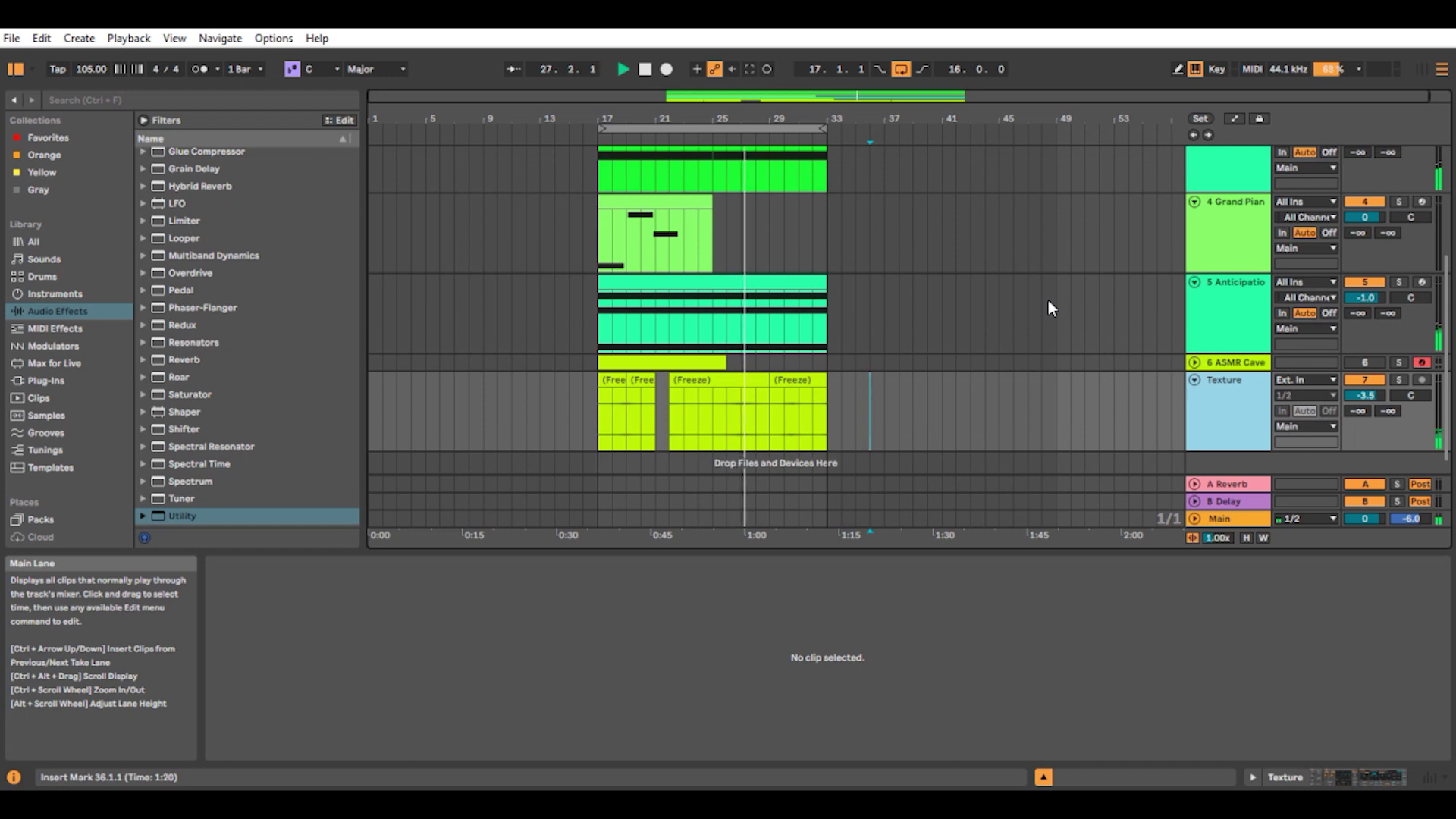